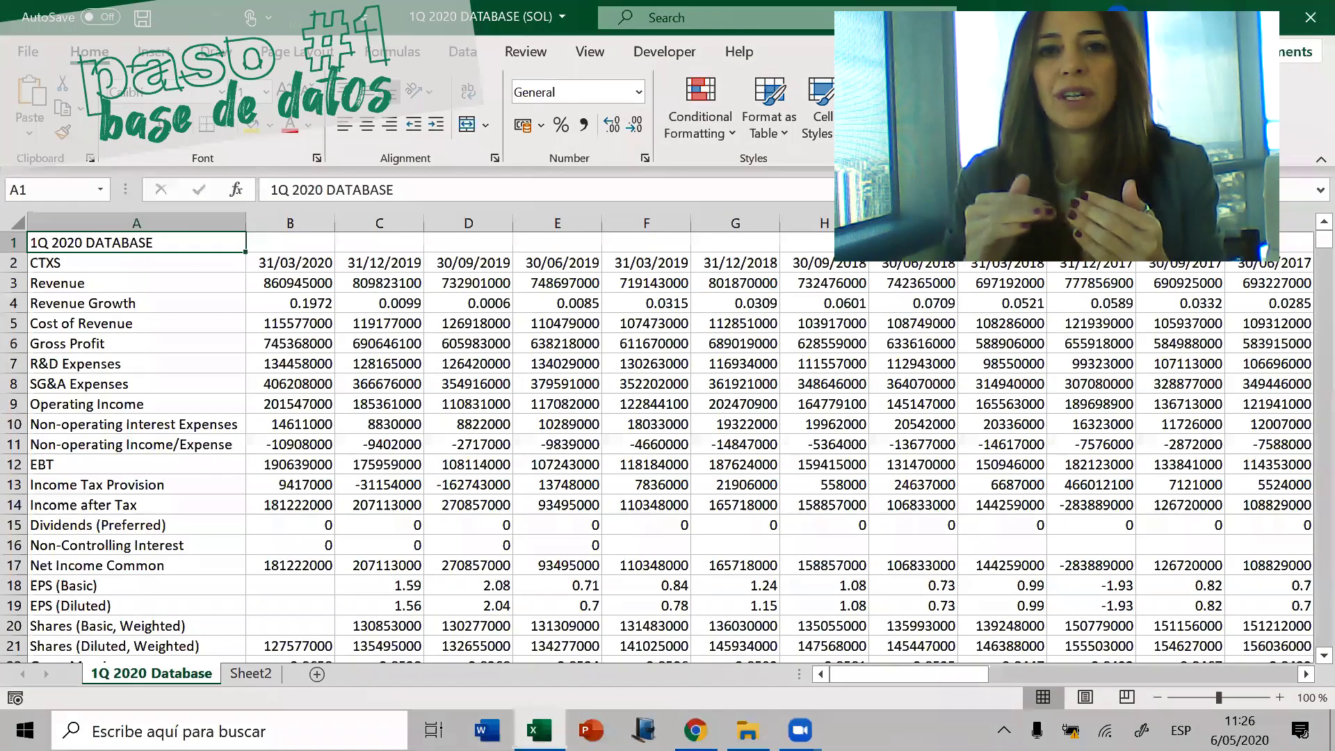
Examine the quarterly financial data down the whole 1Q 2020 Database sheet, from the first company to the last rows
{"action": "left_click", "coordinate": [288, 303]}
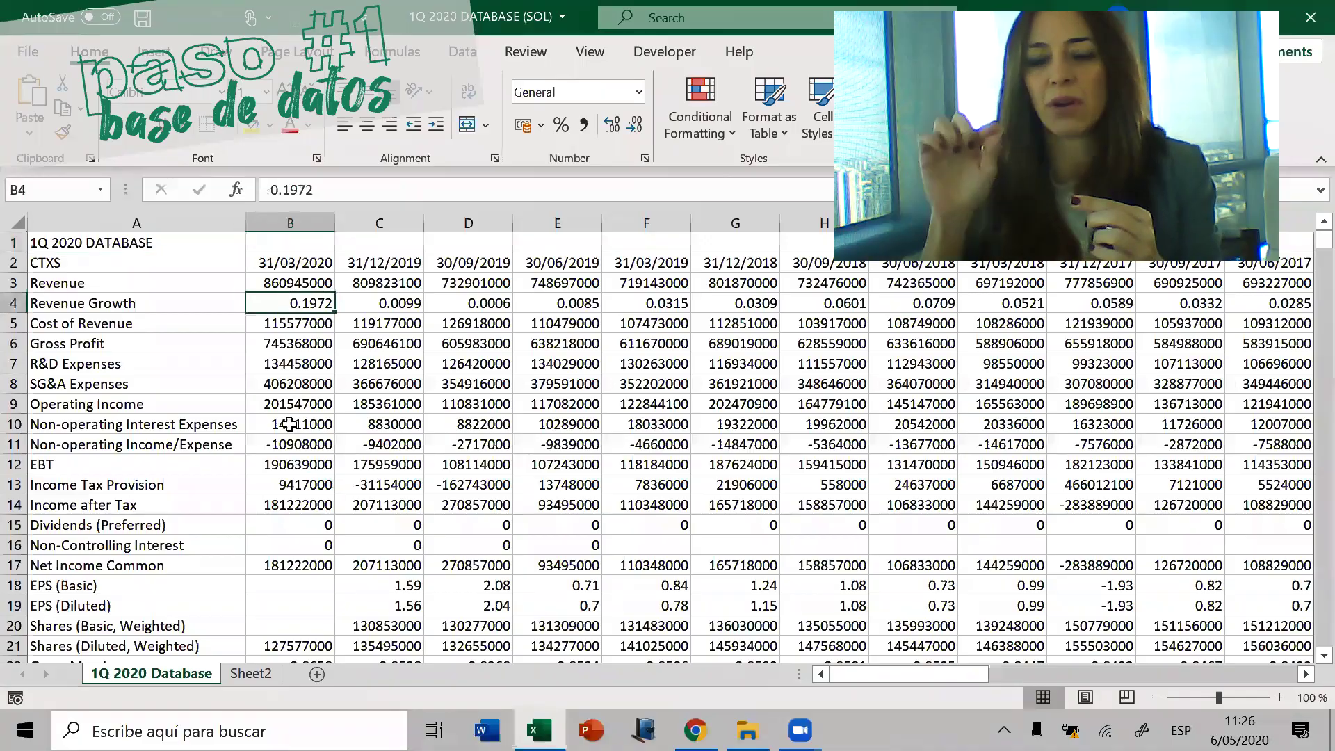
{"action": "key", "text": "Page_Down"}
{"action": "key", "text": "Page_Down"}
{"action": "key", "text": "Page_Down"}
{"action": "key", "text": "Page_Down"}
{"action": "key", "text": "Page_Down"}
{"action": "key", "text": "Page_Down"}
{"action": "key", "text": "Page_Down"}
{"action": "key", "text": "Page_Down"}
{"action": "key", "text": "Page_Down"}
{"action": "key", "text": "Page_Down"}
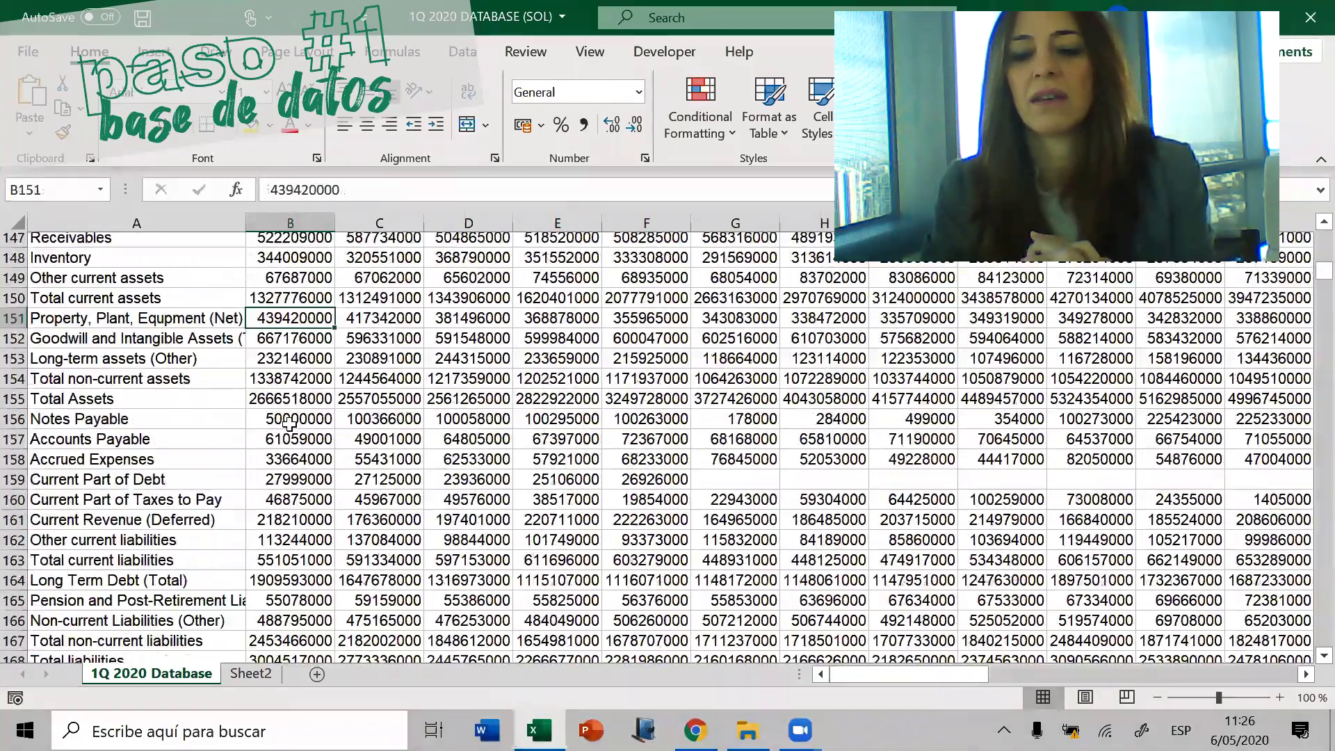
{"action": "key", "text": "Page_Down"}
{"action": "key", "text": "Page_Down"}
{"action": "key", "text": "Page_Down"}
{"action": "key", "text": "Page_Down"}
{"action": "key", "text": "Page_Down"}
{"action": "key", "text": "Page_Down"}
{"action": "key", "text": "Page_Down"}
{"action": "key", "text": "Page_Down"}
{"action": "key", "text": "Page_Down"}
{"action": "key", "text": "Page_Down"}
{"action": "key", "text": "Page_Down"}
{"action": "key", "text": "Page_Down"}
{"action": "key", "text": "Page_Down"}
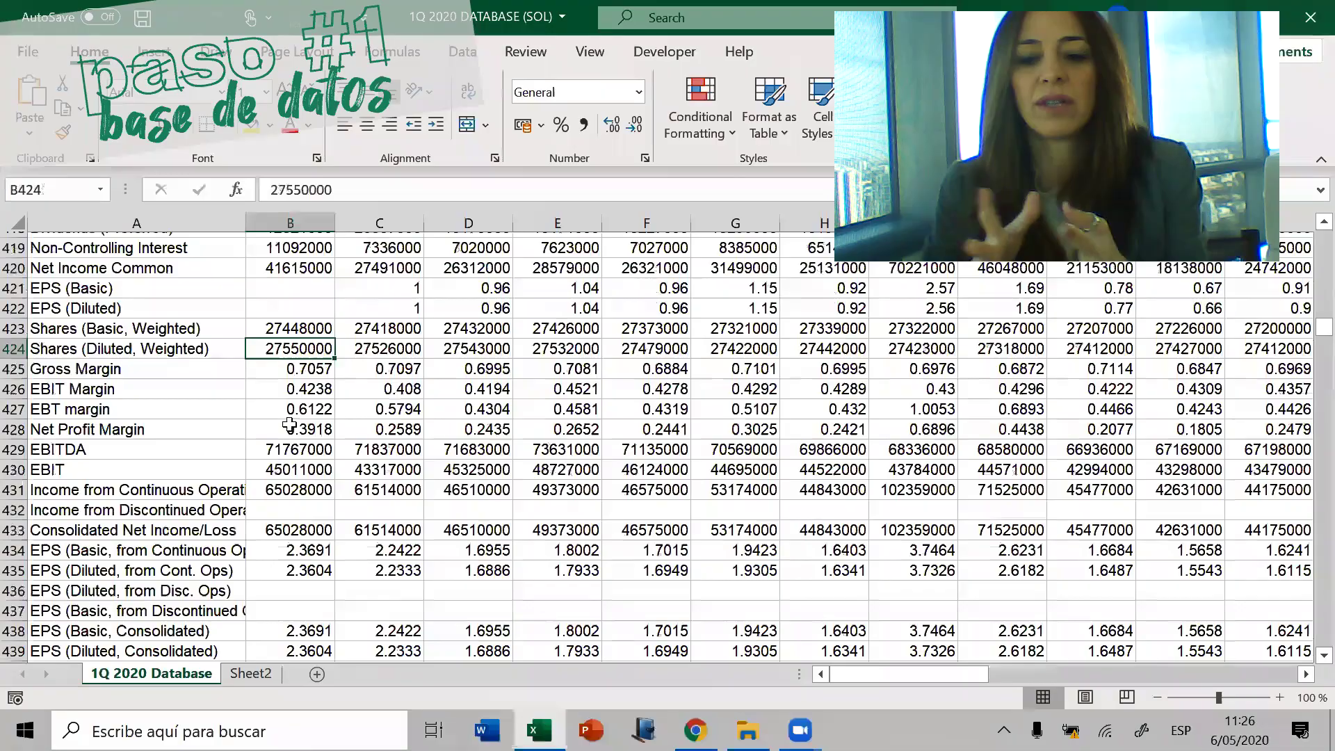
{"action": "key", "text": "Page_Down"}
{"action": "key", "text": "Page_Down"}
{"action": "key", "text": "Page_Down"}
{"action": "key", "text": "Page_Down"}
{"action": "key", "text": "Page_Down"}
{"action": "key", "text": "Page_Down"}
{"action": "key", "text": "Page_Down"}
{"action": "key", "text": "Page_Down"}
{"action": "key", "text": "Page_Down"}
{"action": "key", "text": "Page_Down"}
{"action": "key", "text": "Page_Down"}
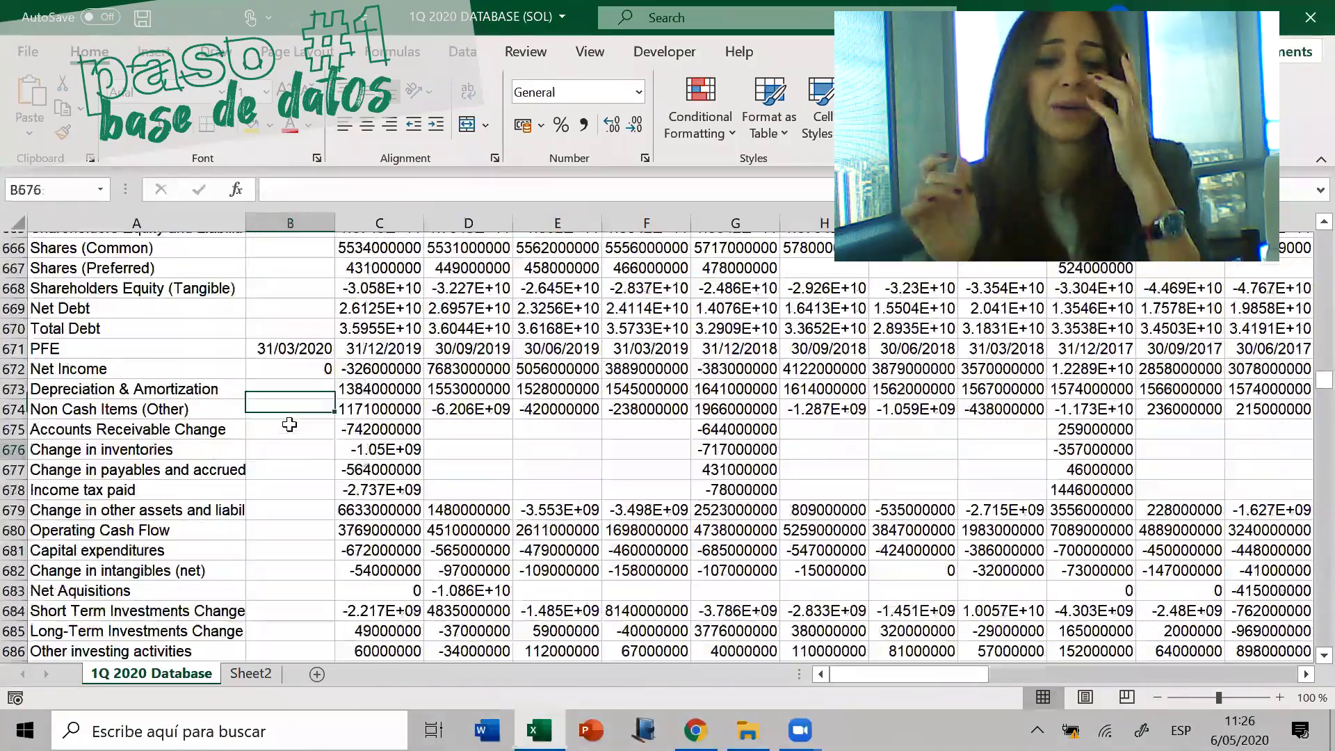
{"action": "key", "text": "Page_Down"}
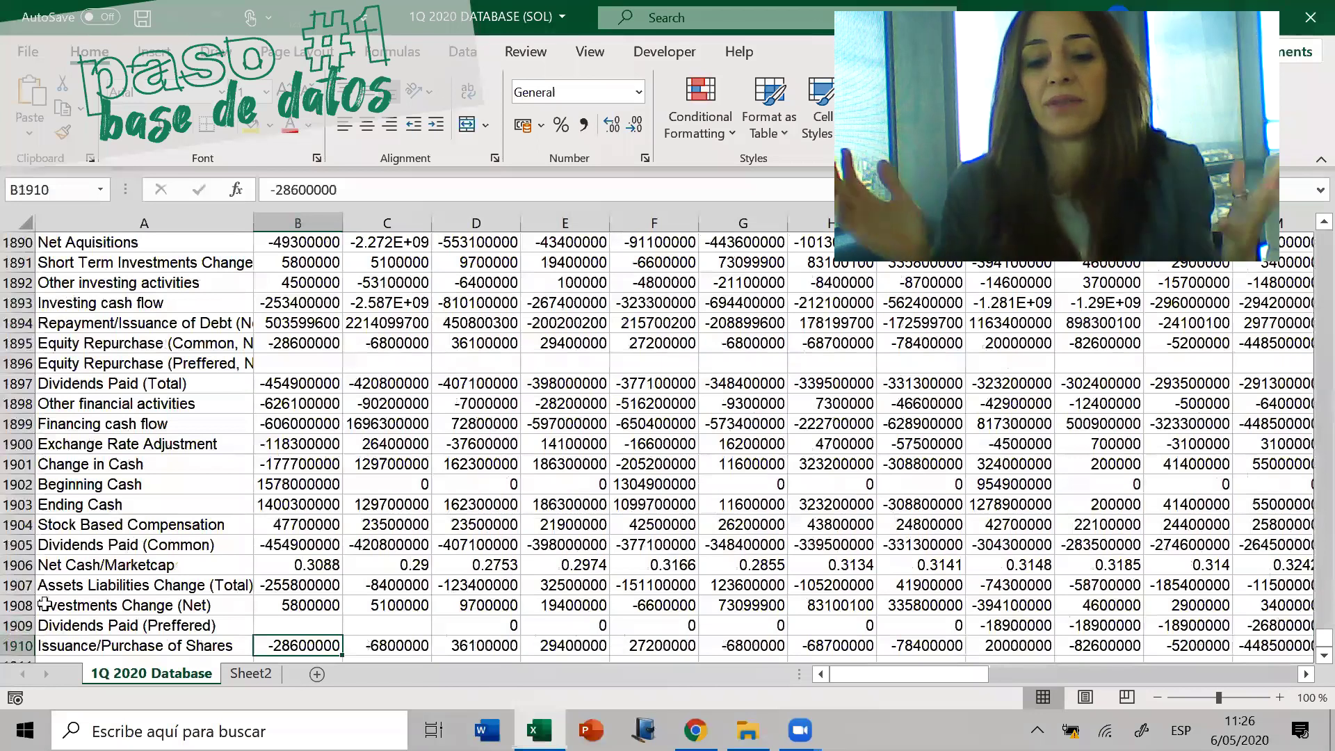
Return to the start of the database and examine the CTXS income statement rows down to Non-Controlling Interest
{"action": "key", "text": "ctrl+Home"}
{"action": "key", "text": "Left"}
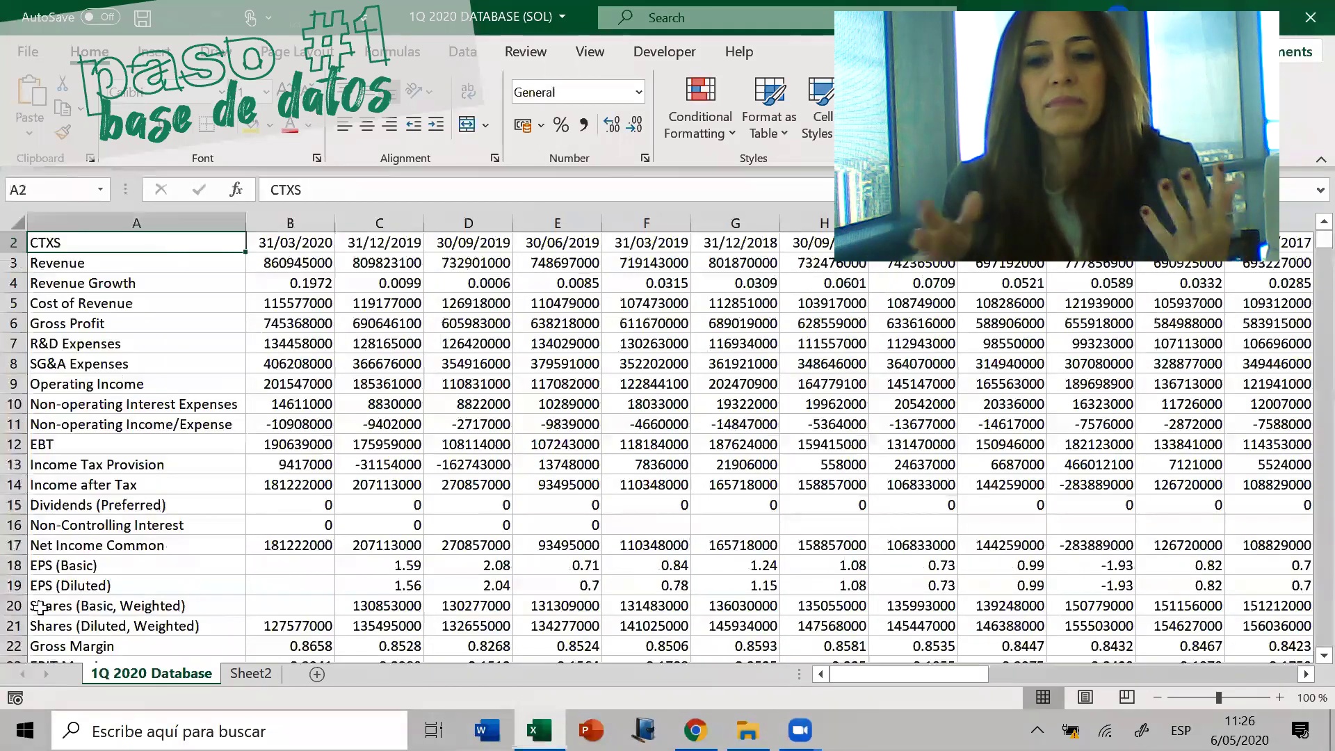
{"action": "key", "text": "Down"}
{"action": "key", "text": "Down"}
{"action": "key", "text": "Right"}
{"action": "key", "text": "Right"}
{"action": "key", "text": "Down"}
{"action": "key", "text": "Down"}
{"action": "key", "text": "Down"}
{"action": "key", "text": "Down"}
{"action": "key", "text": "Down"}
{"action": "key", "text": "Down"}
{"action": "key", "text": "Down"}
{"action": "key", "text": "Down"}
{"action": "key", "text": "Down"}
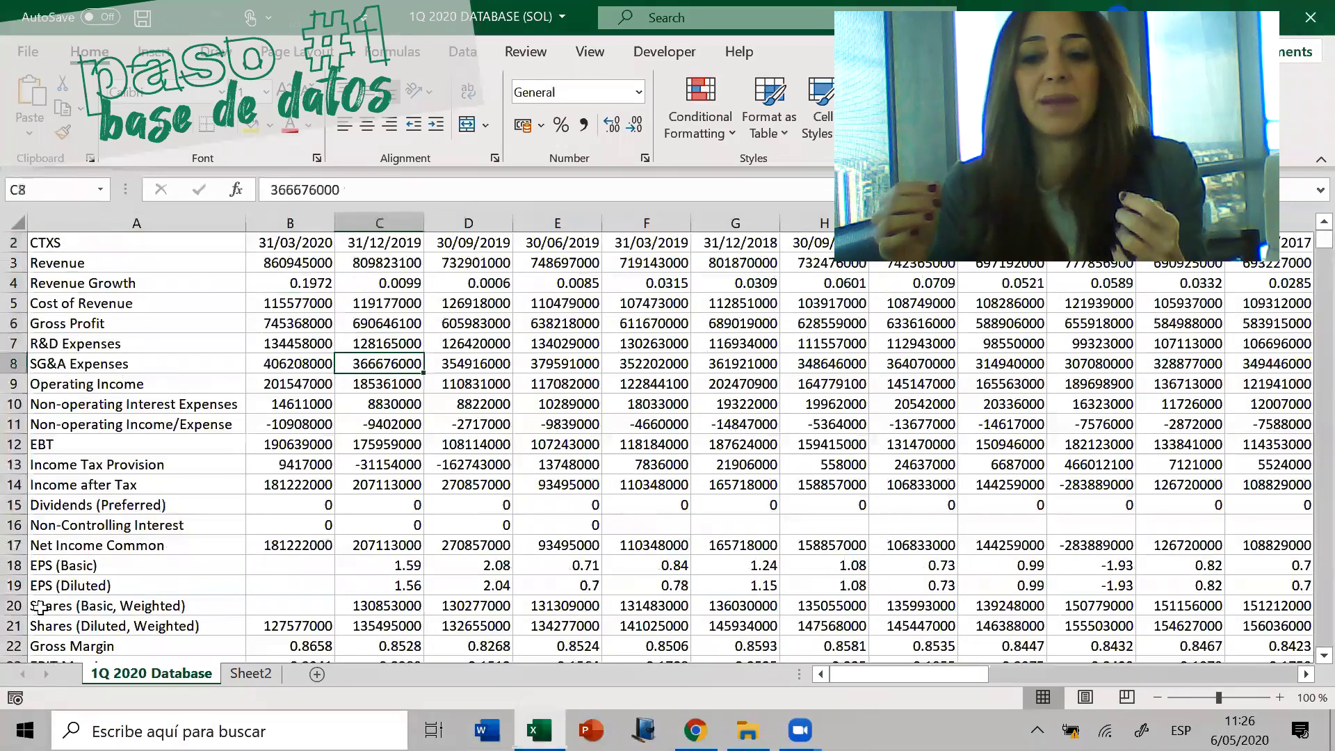
{"action": "key", "text": "Down"}
{"action": "key", "text": "Down"}
{"action": "key", "text": "Down"}
{"action": "key", "text": "Right"}
{"action": "key", "text": "Right"}
{"action": "key", "text": "Right"}
{"action": "key", "text": "Right"}
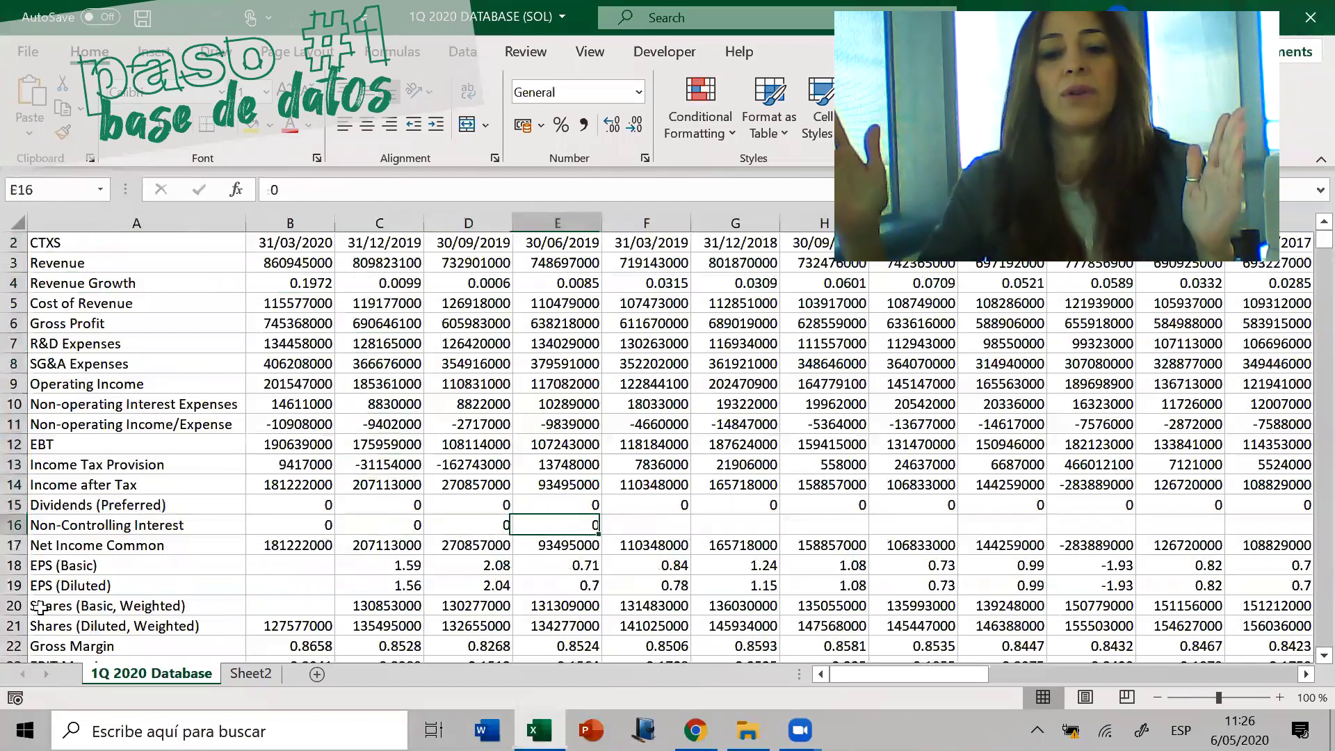
Examine the CTXS Non-Controlling Interest row across the older quarters and return to its row label
{"action": "key", "text": "Right"}
{"action": "key", "text": "Right"}
{"action": "key", "text": "Right"}
{"action": "key", "text": "Right"}
{"action": "key", "text": "Right"}
{"action": "key", "text": "Right"}
{"action": "key", "text": "Right"}
{"action": "key", "text": "Right"}
{"action": "key", "text": "Right"}
{"action": "key", "text": "Right"}
{"action": "key", "text": "Right"}
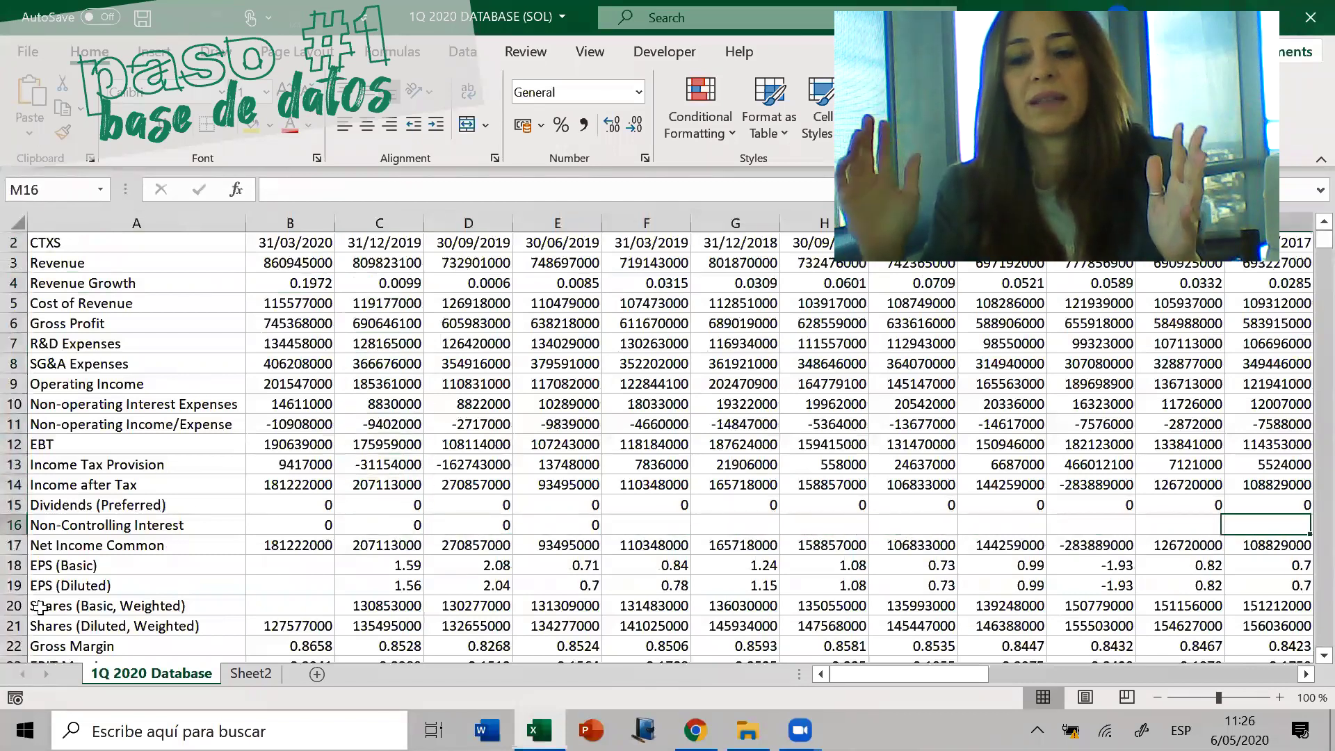
{"action": "key", "text": "Right"}
{"action": "key", "text": "Right"}
{"action": "key", "text": "Right"}
{"action": "key", "text": "Right"}
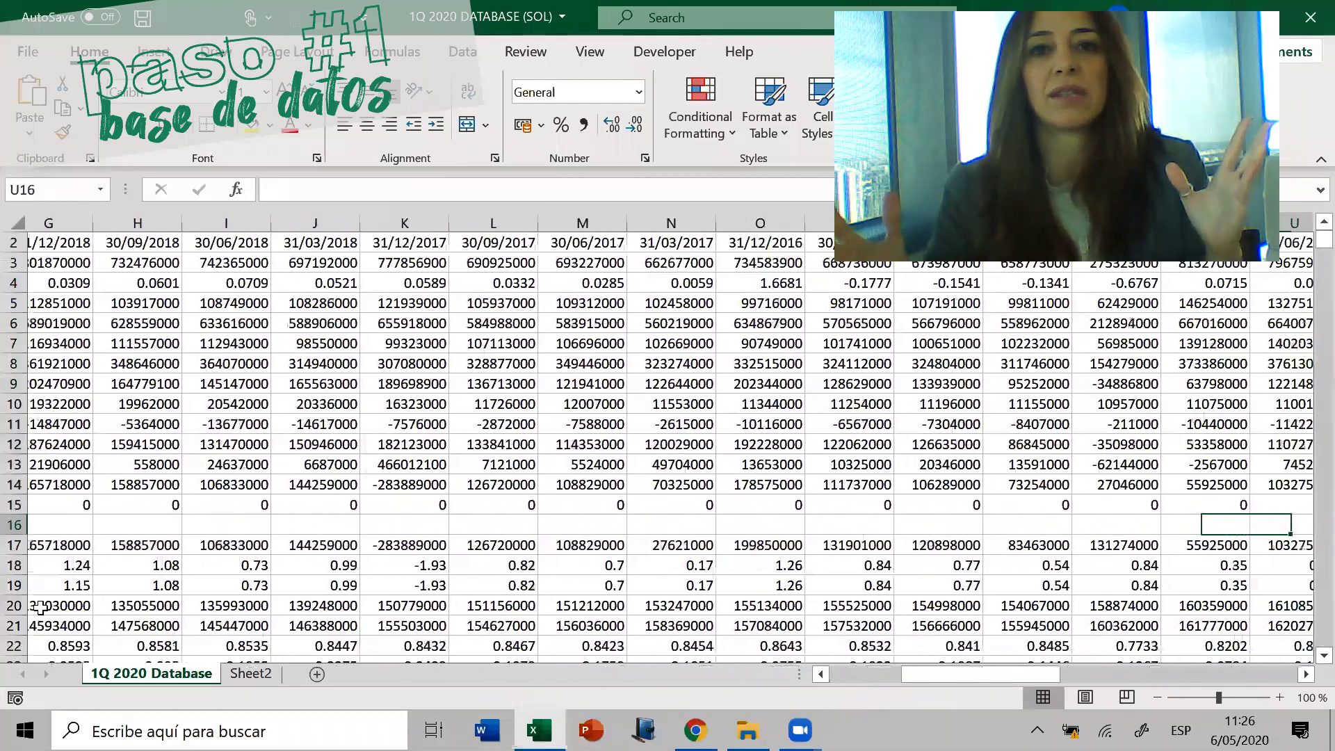
{"action": "key", "text": "Right"}
{"action": "key", "text": "Right"}
{"action": "key", "text": "Left"}
{"action": "key", "text": "Left"}
{"action": "key", "text": "Left"}
{"action": "key", "text": "Left"}
{"action": "key", "text": "Left"}
{"action": "key", "text": "Left"}
{"action": "key", "text": "Left"}
{"action": "key", "text": "Left"}
{"action": "key", "text": "Left"}
{"action": "key", "text": "Left"}
{"action": "key", "text": "Left"}
{"action": "key", "text": "Left"}
{"action": "key", "text": "Left"}
{"action": "key", "text": "Left"}
{"action": "key", "text": "Left"}
{"action": "key", "text": "Left"}
{"action": "key", "text": "Left"}
{"action": "key", "text": "Left"}
{"action": "key", "text": "Left"}
{"action": "key", "text": "Left"}
{"action": "key", "text": "Left"}
{"action": "key", "text": "Left"}
{"action": "key", "text": "Left"}
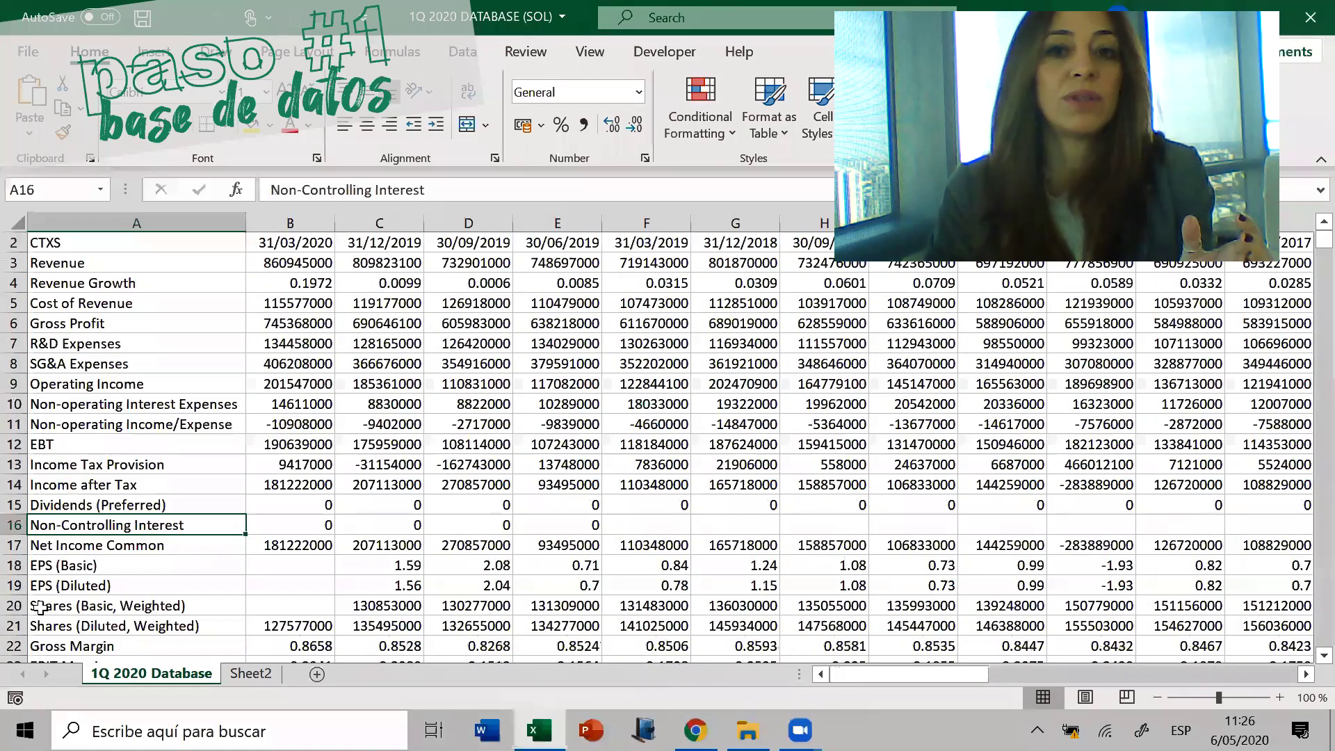
Examine the empty recent-quarter cells in the two CTXS discontinued-operations EPS rows, selecting them across both rows
{"action": "key", "text": "Right"}
{"action": "key", "text": "Page_Down"}
{"action": "key", "text": "Up"}
{"action": "key", "text": "Up"}
{"action": "key", "text": "Up"}
{"action": "key", "text": "Up"}
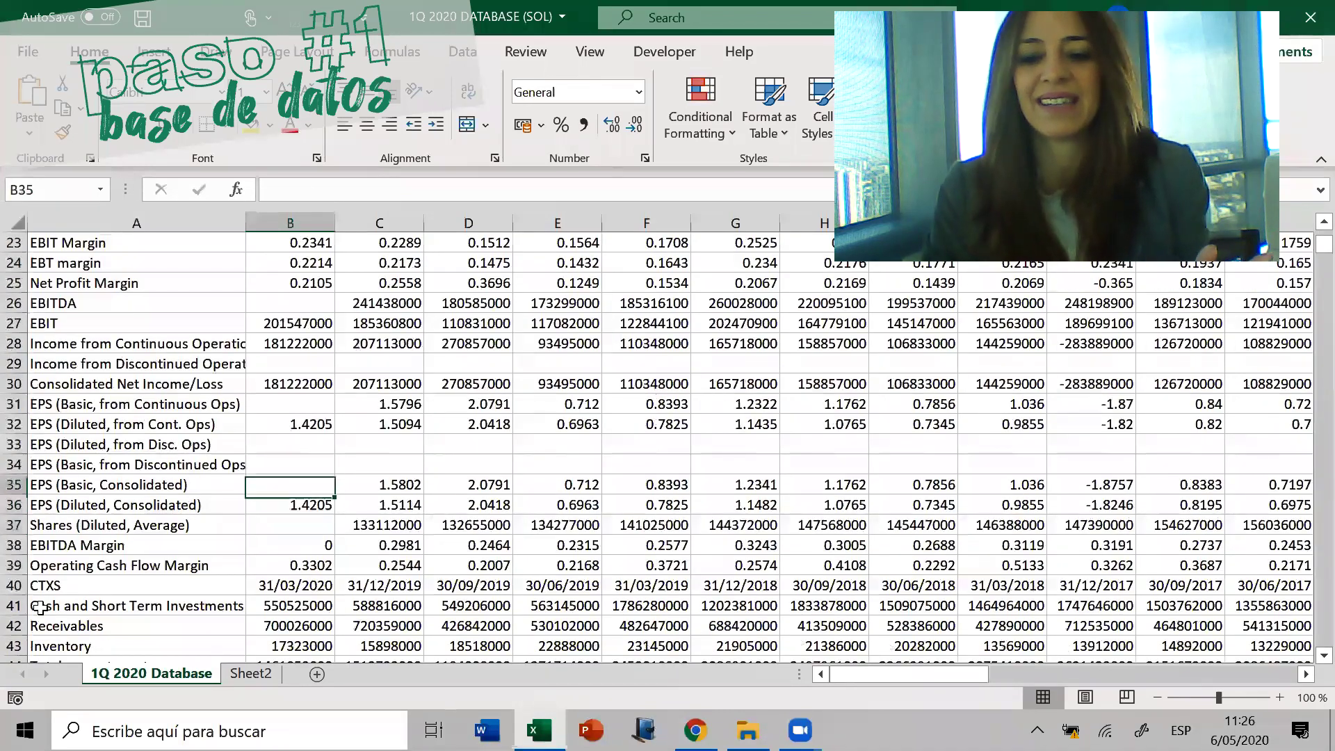
{"action": "key", "text": "shift+Down"}
{"action": "key", "text": "shift+Right"}
{"action": "key", "text": "shift+Right"}
{"action": "key", "text": "shift+Right"}
{"action": "key", "text": "shift+Right"}
{"action": "key", "text": "shift+Right"}
{"action": "key", "text": "shift+Right"}
{"action": "key", "text": "shift+Right"}
{"action": "key", "text": "shift+Right"}
{"action": "key", "text": "shift+Right"}
{"action": "key", "text": "shift+Right"}
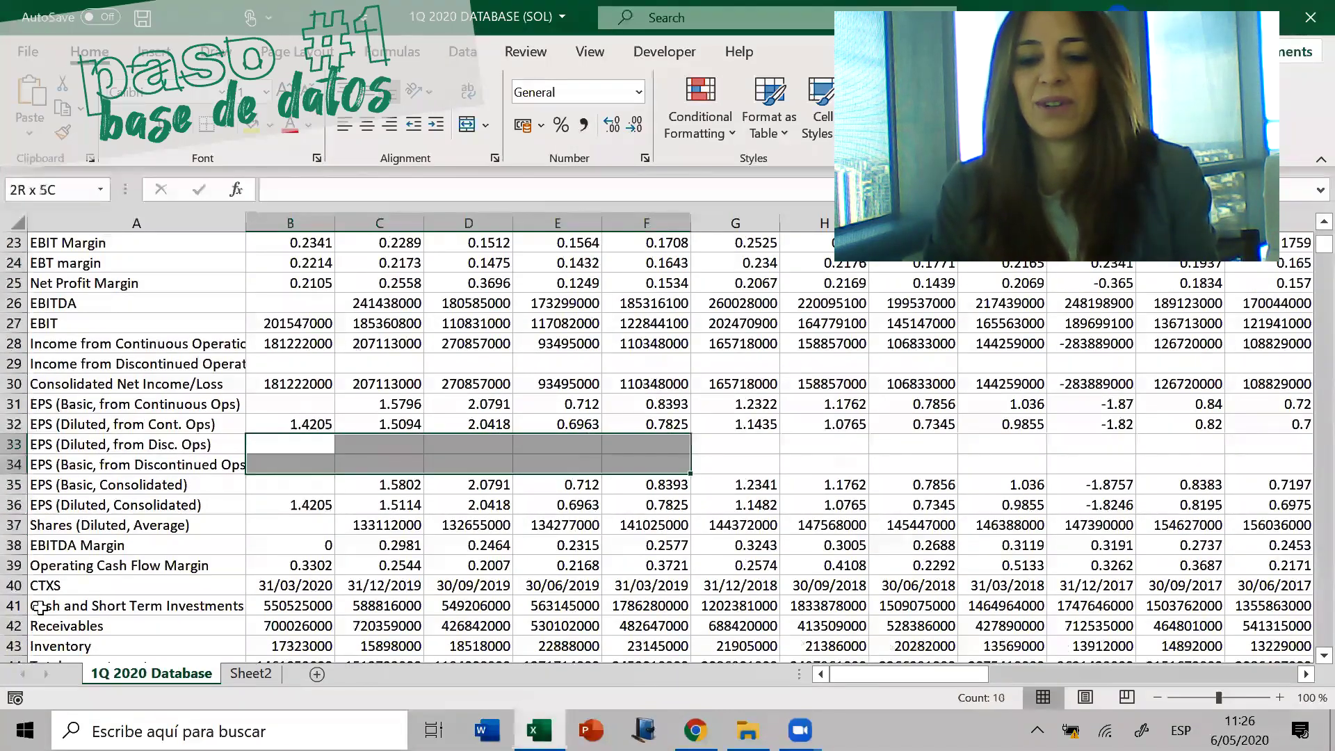
{"action": "key", "text": "Down"}
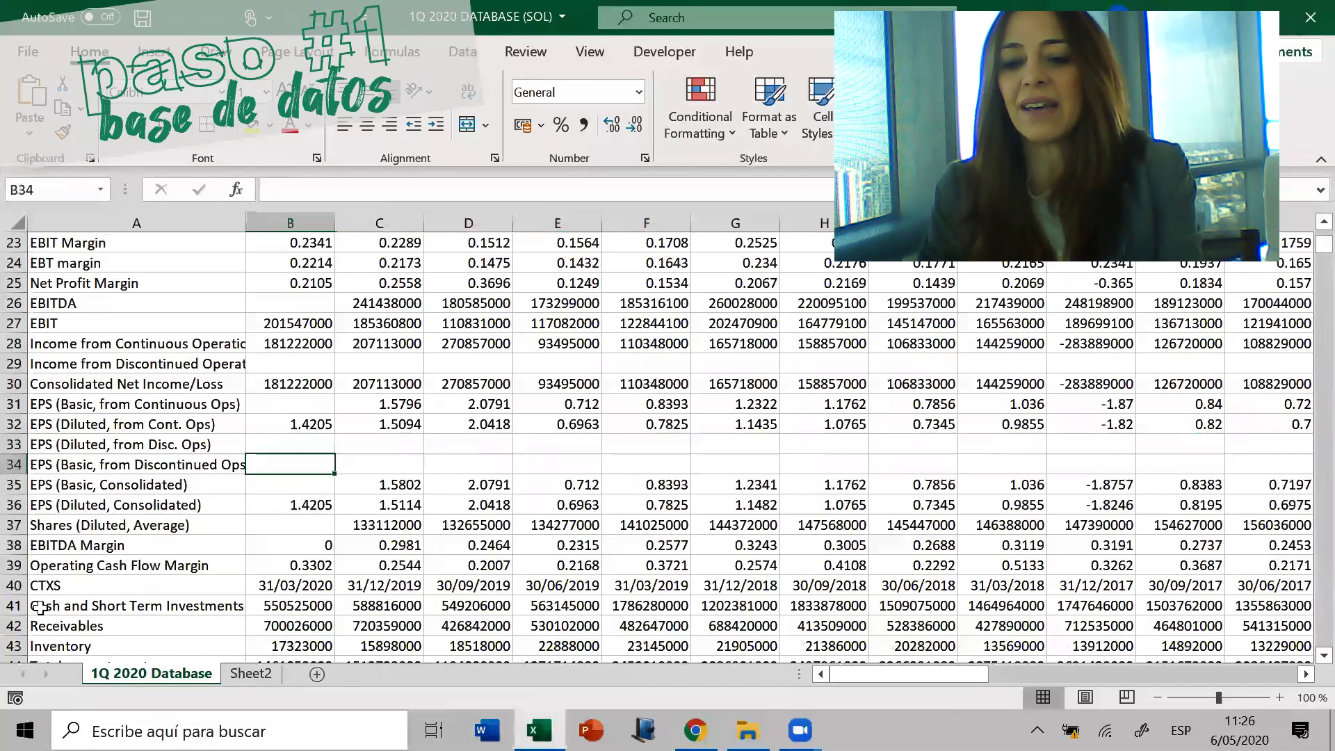
Examine the CTXS basic EPS from discontinued operations across the quarters back to 30/09/2014, returning to the row label
{"action": "key", "text": "Right"}
{"action": "key", "text": "Right"}
{"action": "key", "text": "Right"}
{"action": "key", "text": "Right"}
{"action": "key", "text": "Right"}
{"action": "key", "text": "Right"}
{"action": "key", "text": "Right"}
{"action": "key", "text": "Right"}
{"action": "key", "text": "Right"}
{"action": "key", "text": "Right"}
{"action": "key", "text": "Right"}
{"action": "key", "text": "Right"}
{"action": "key", "text": "Right"}
{"action": "key", "text": "Right"}
{"action": "key", "text": "Right"}
{"action": "key", "text": "Right"}
{"action": "key", "text": "Right"}
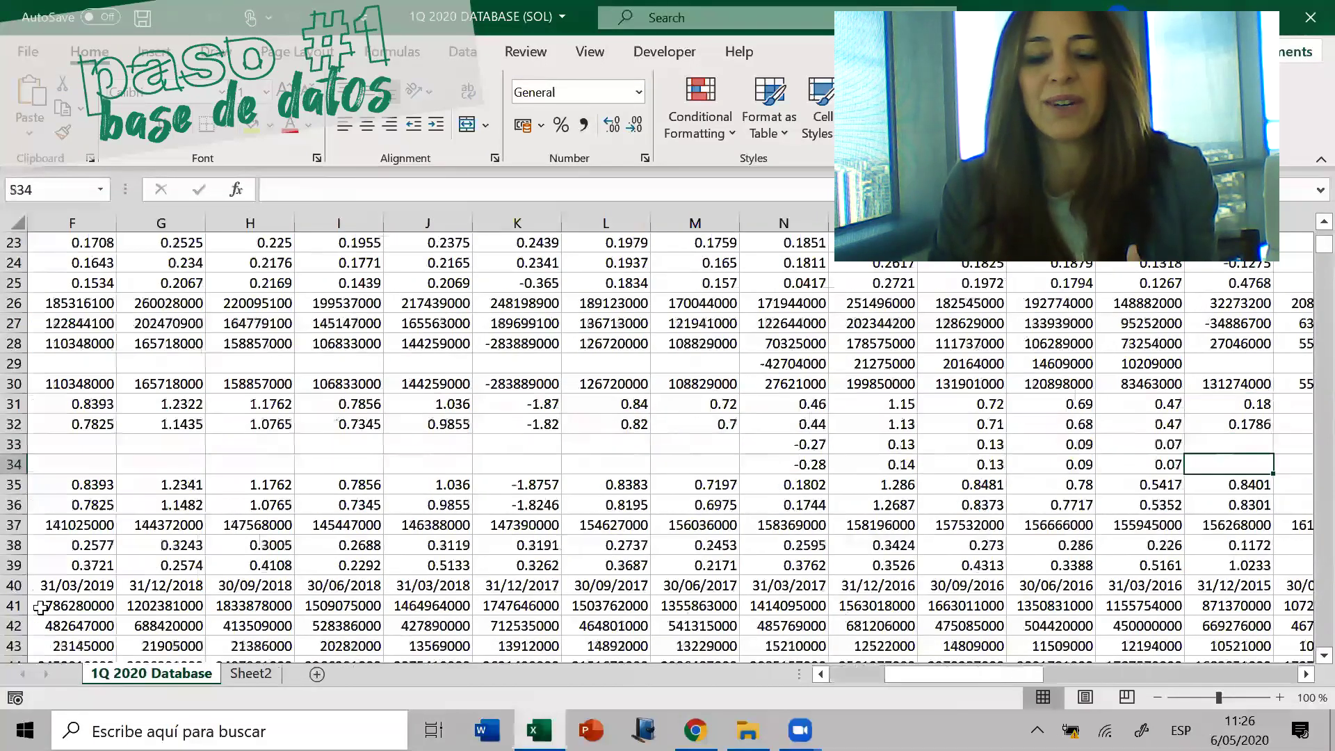
{"action": "key", "text": "Right"}
{"action": "key", "text": "Right"}
{"action": "key", "text": "Right"}
{"action": "key", "text": "Right"}
{"action": "key", "text": "Right"}
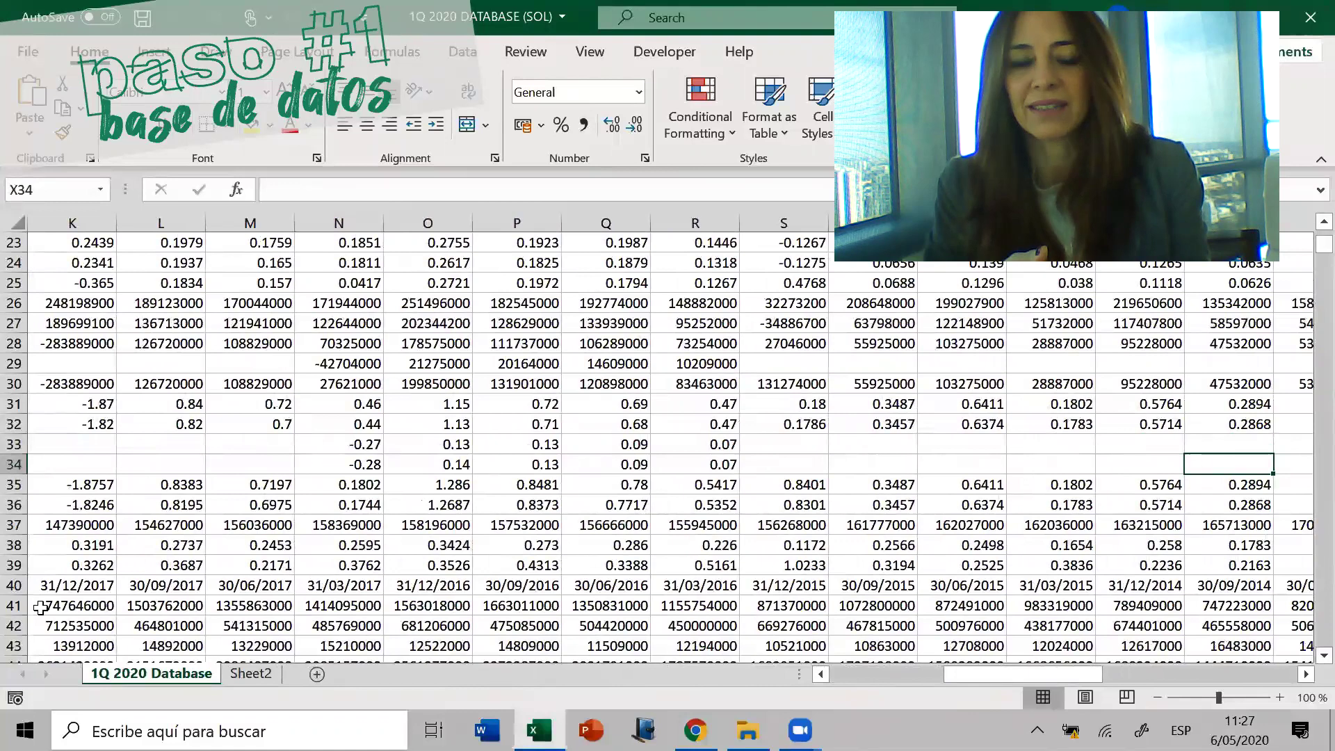
{"action": "key", "text": "Left"}
{"action": "key", "text": "Left"}
{"action": "key", "text": "Left"}
{"action": "key", "text": "Left"}
{"action": "key", "text": "Left"}
{"action": "key", "text": "Left"}
{"action": "key", "text": "Left"}
{"action": "key", "text": "Left"}
{"action": "key", "text": "Left"}
{"action": "key", "text": "Left"}
{"action": "key", "text": "Left"}
{"action": "key", "text": "Left"}
{"action": "key", "text": "Left"}
{"action": "key", "text": "Left"}
{"action": "key", "text": "Left"}
{"action": "key", "text": "Left"}
{"action": "key", "text": "Left"}
{"action": "key", "text": "Left"}
{"action": "key", "text": "Left"}
{"action": "key", "text": "Left"}
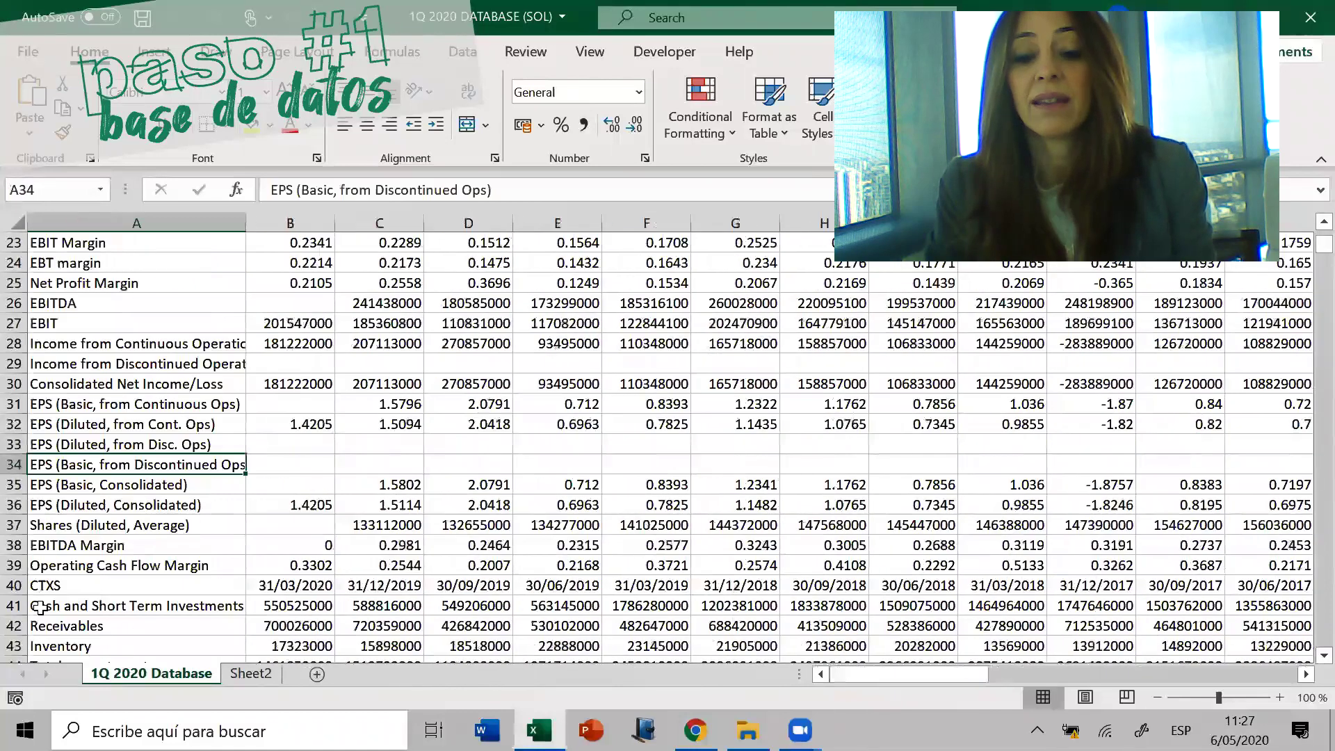
Return to the beginning of the sheet and select the 31/03/2020 date in the CTXS header row
{"action": "key", "text": "ctrl+Home"}
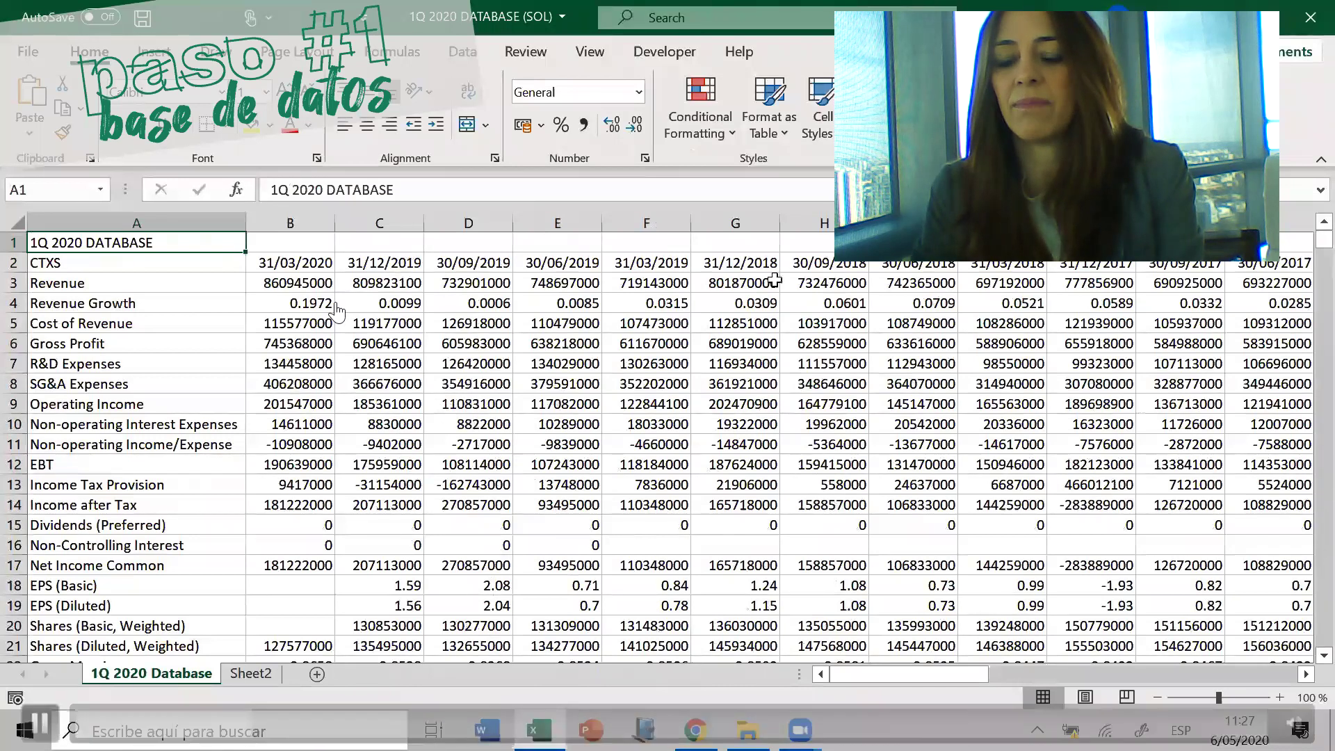
{"action": "left_click", "coordinate": [297, 258]}
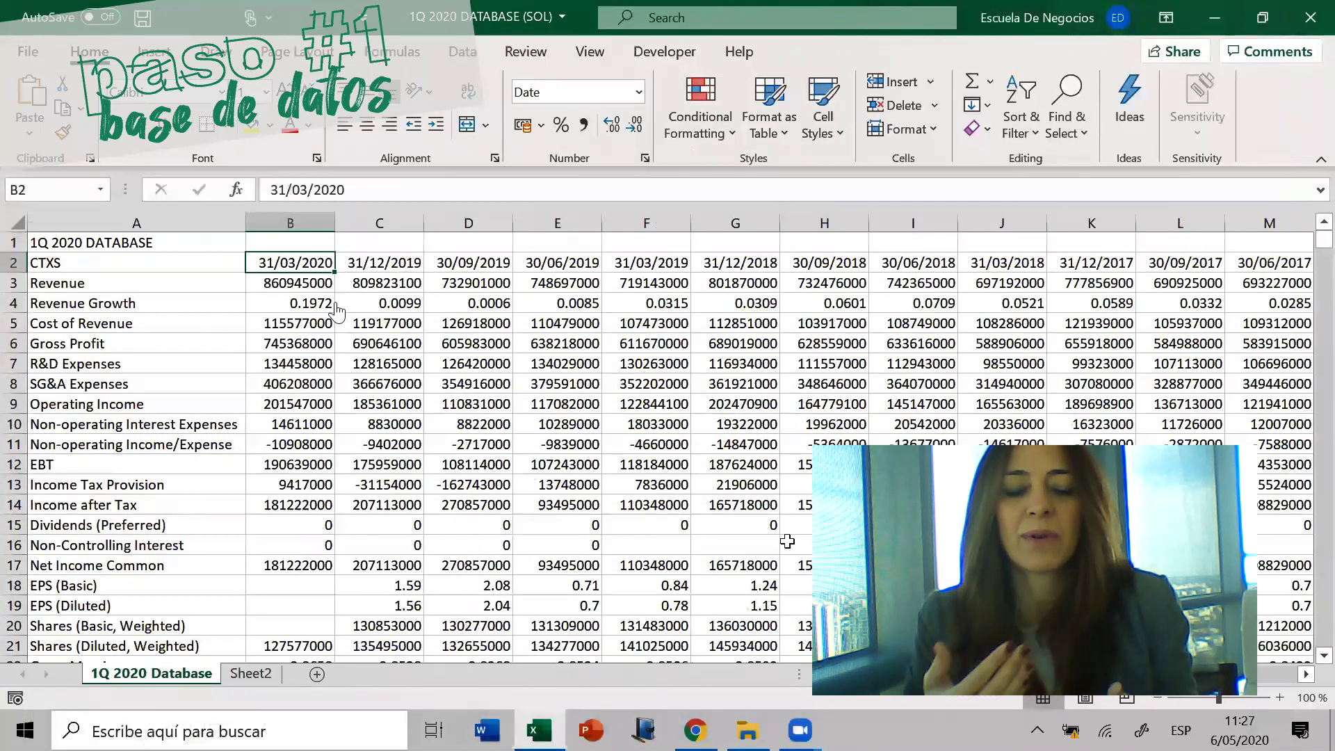
Clear the CTXS Dividends (Preferred) values for 31/03/2020 through 30/09/2019 and fill those three cells yellow
{"action": "left_click_drag", "start_coordinate": [334, 530], "coordinate": [480, 530]}
{"action": "key", "text": "Delete"}
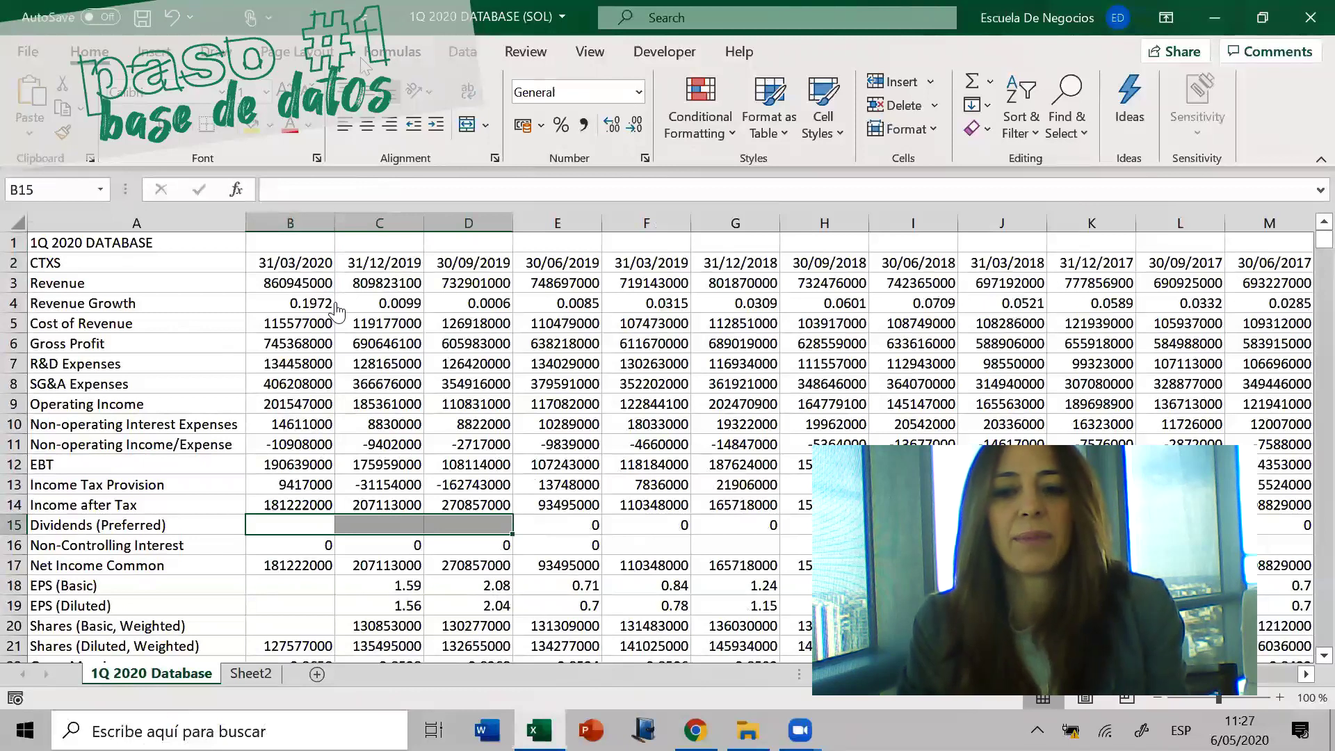
{"action": "left_click", "coordinate": [252, 127]}
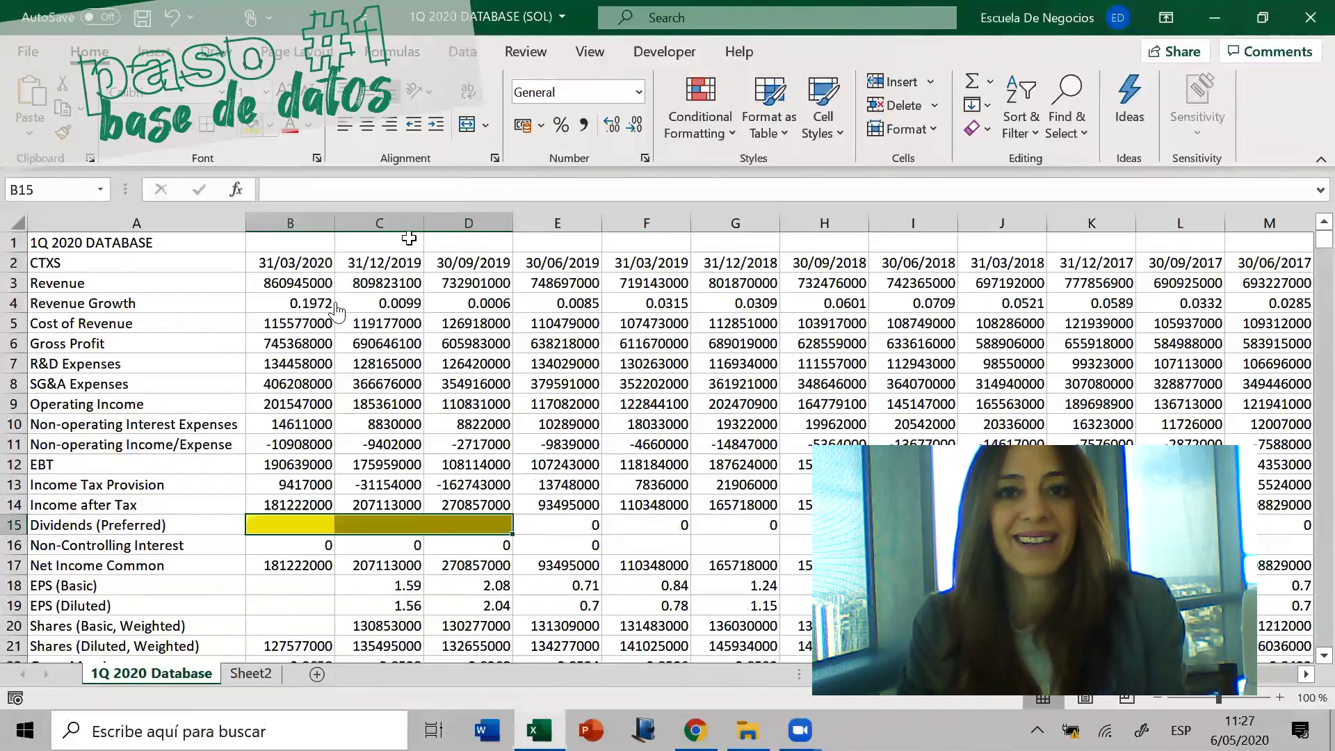
{"action": "left_click", "coordinate": [752, 385]}
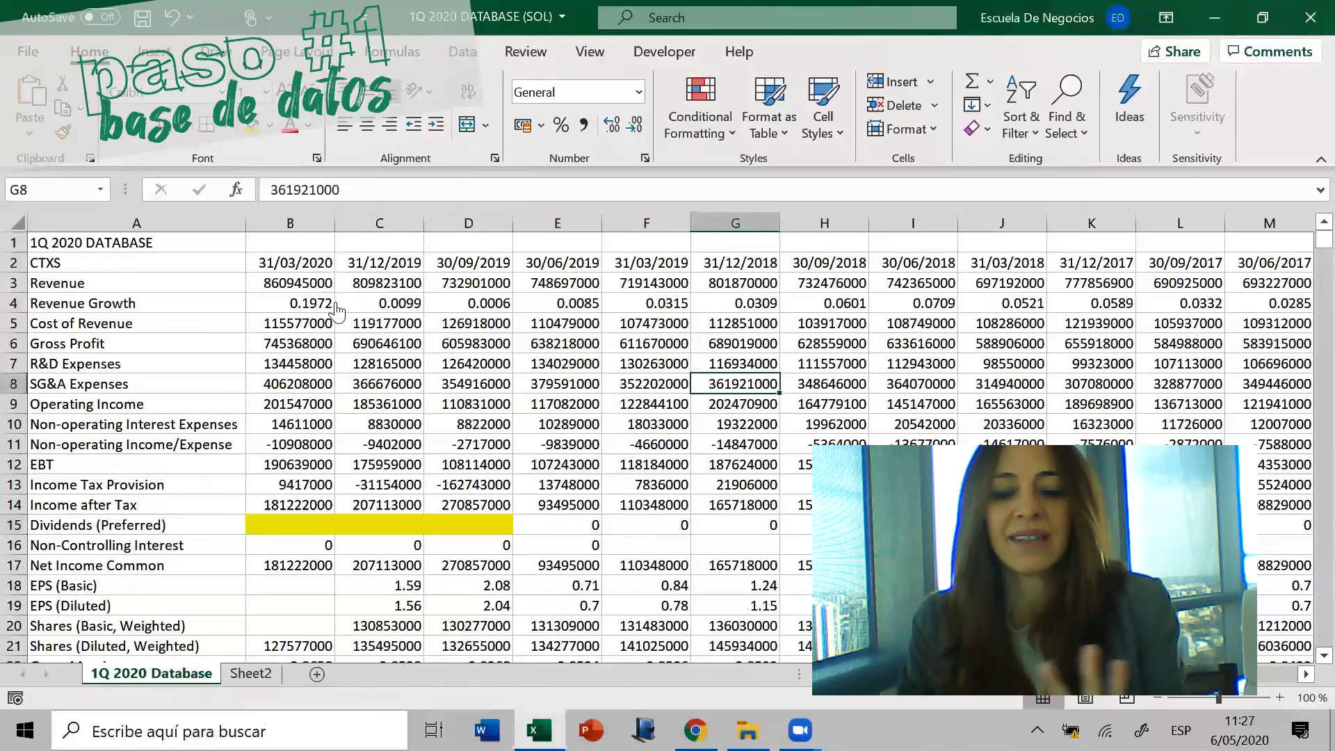
{"action": "left_click", "coordinate": [315, 527]}
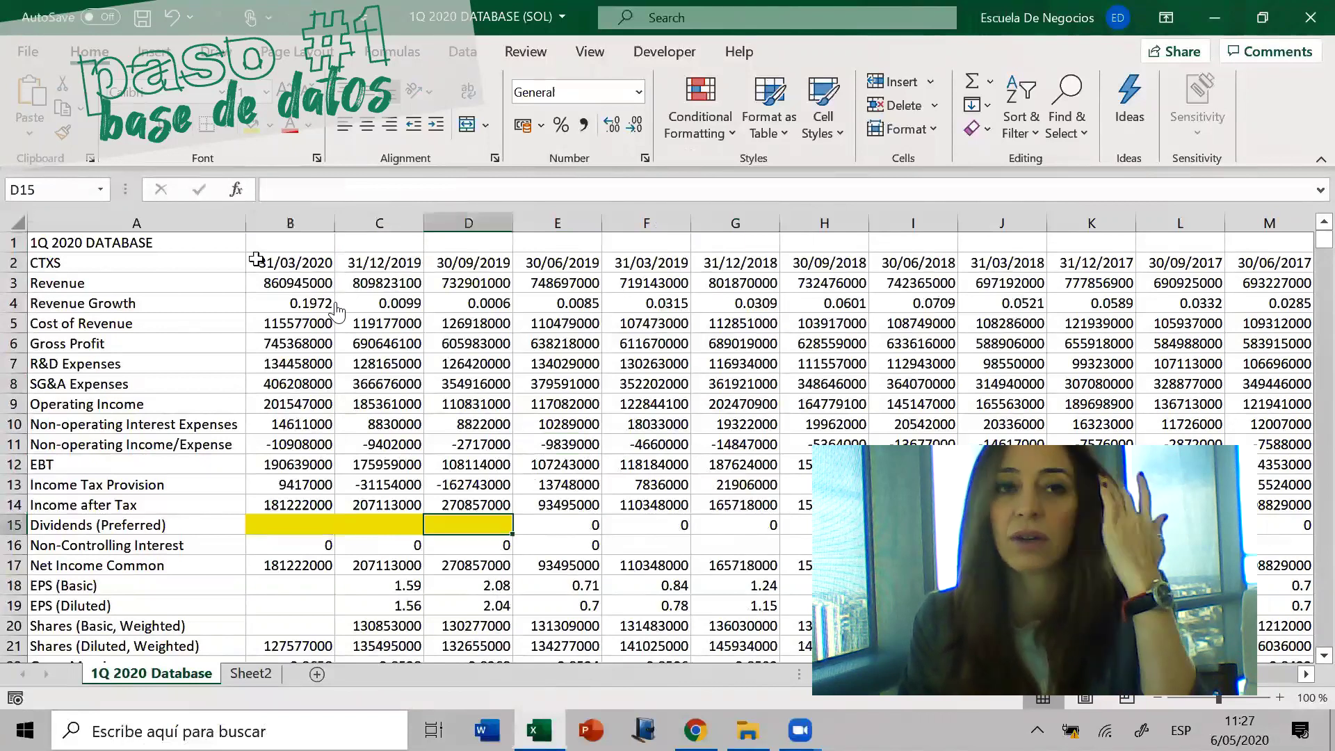
Select all blank cells in the data block B2:AO1910 using Go To Special with the Blanks option
{"action": "left_click", "coordinate": [291, 263]}
{"action": "key", "text": "ctrl+shift+Right"}
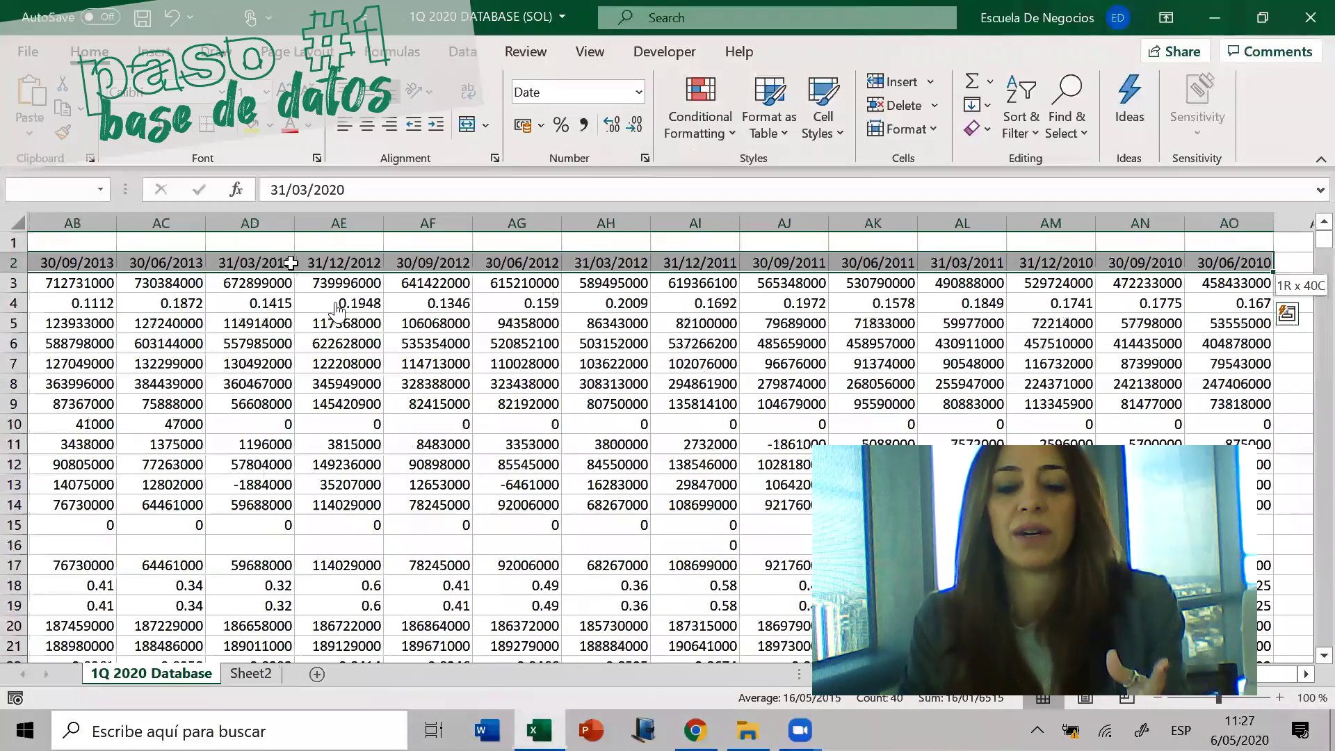
{"action": "key", "text": "ctrl+shift+Down"}
{"action": "key", "text": "ctrl+shift+Down"}
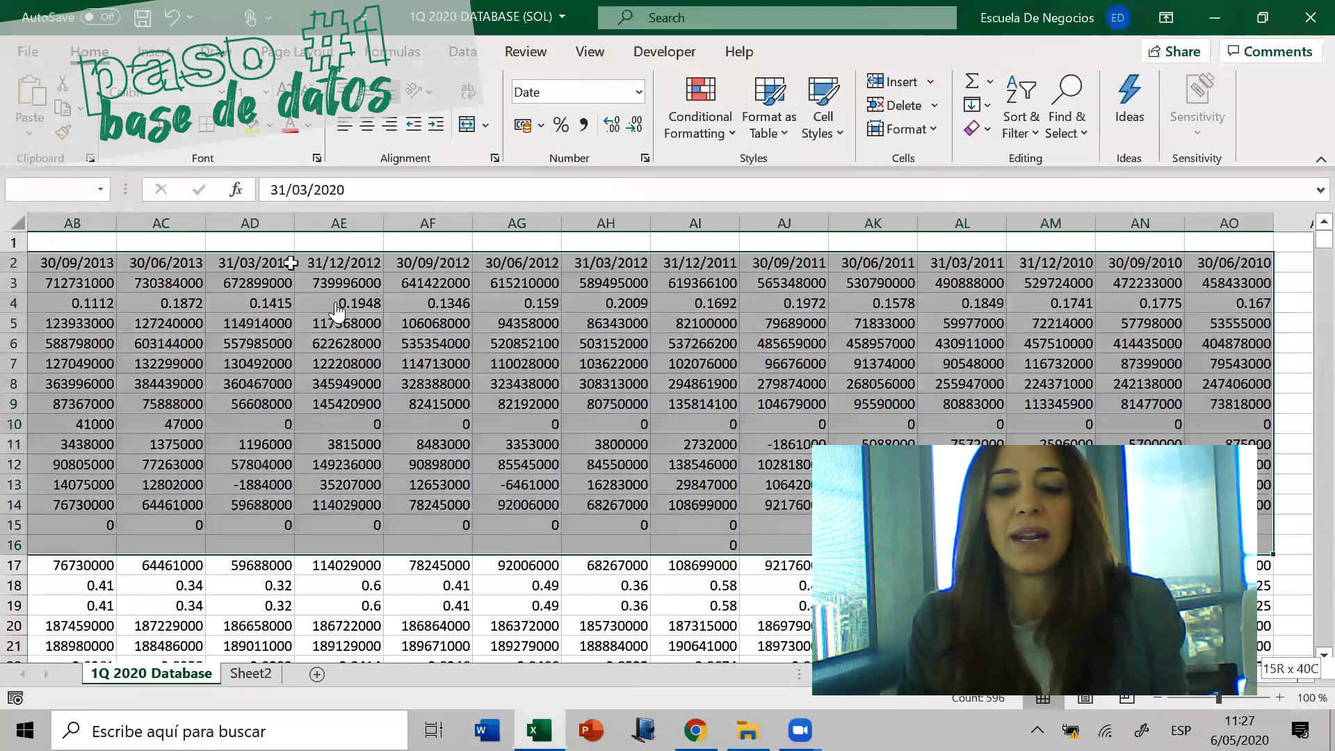
{"action": "key", "text": "ctrl+shift+Down"}
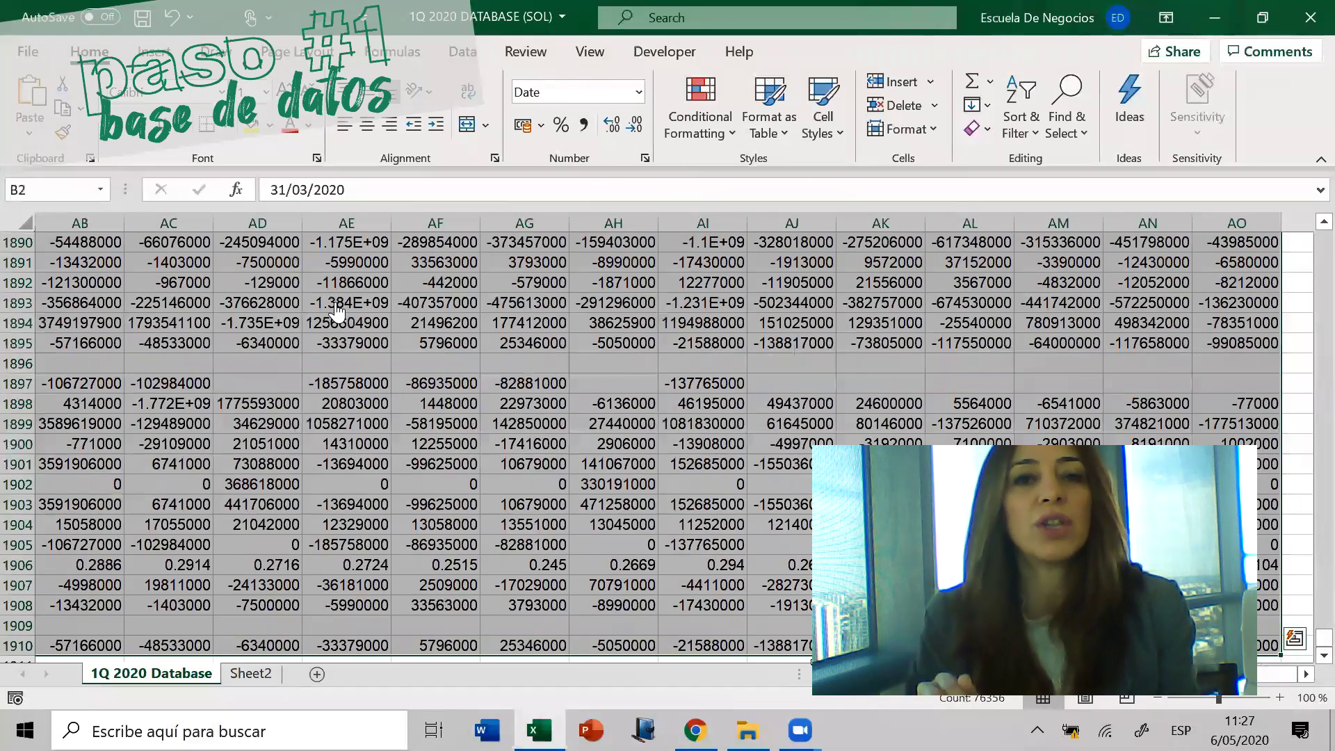
{"action": "left_click_drag", "start_coordinate": [1210, 673], "coordinate": [855, 674]}
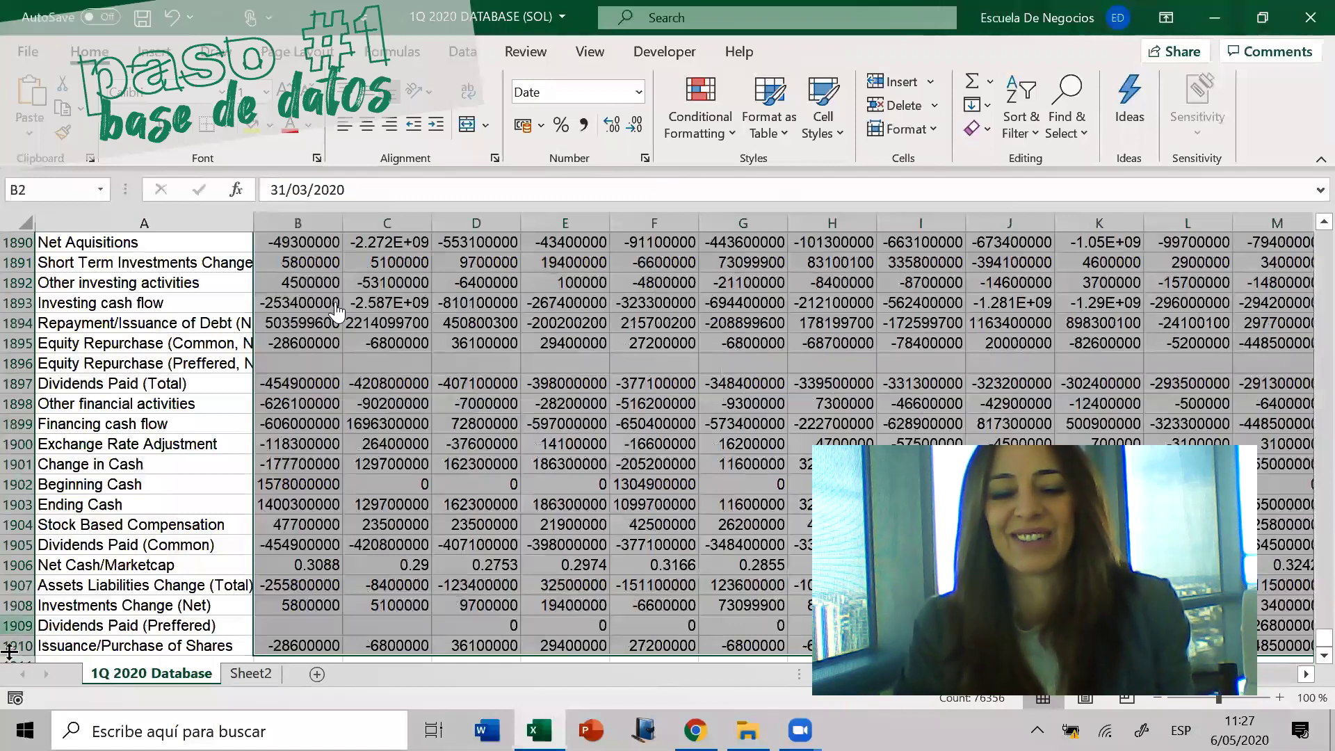
{"action": "left_click", "coordinate": [1076, 130]}
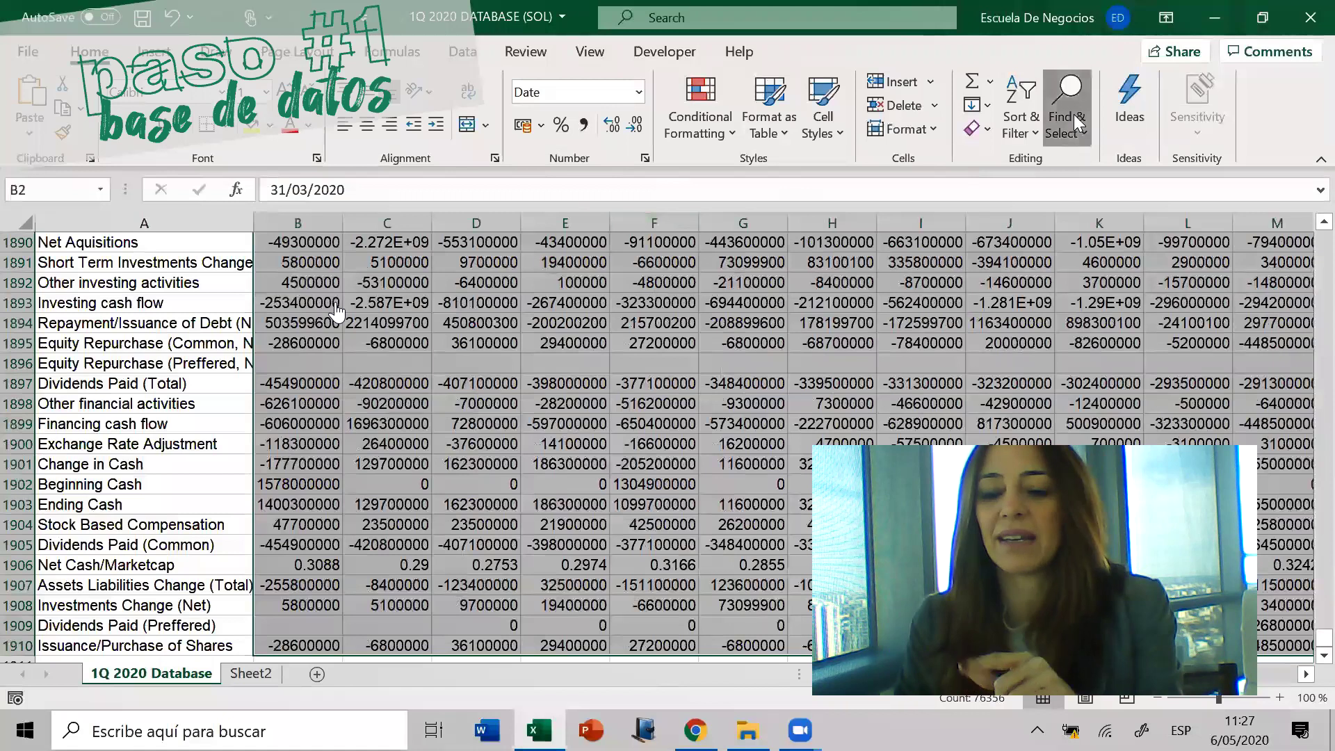
{"action": "left_click", "coordinate": [1140, 256]}
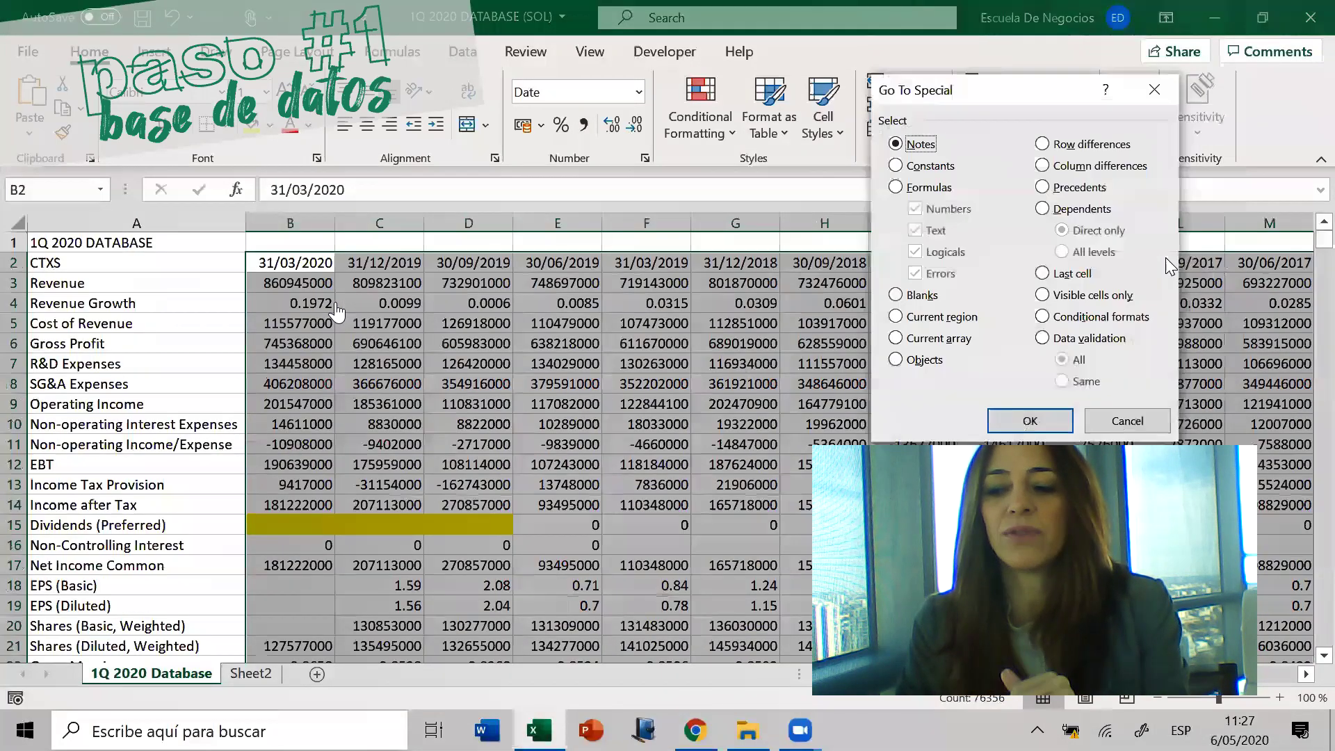
{"action": "left_click", "coordinate": [897, 296]}
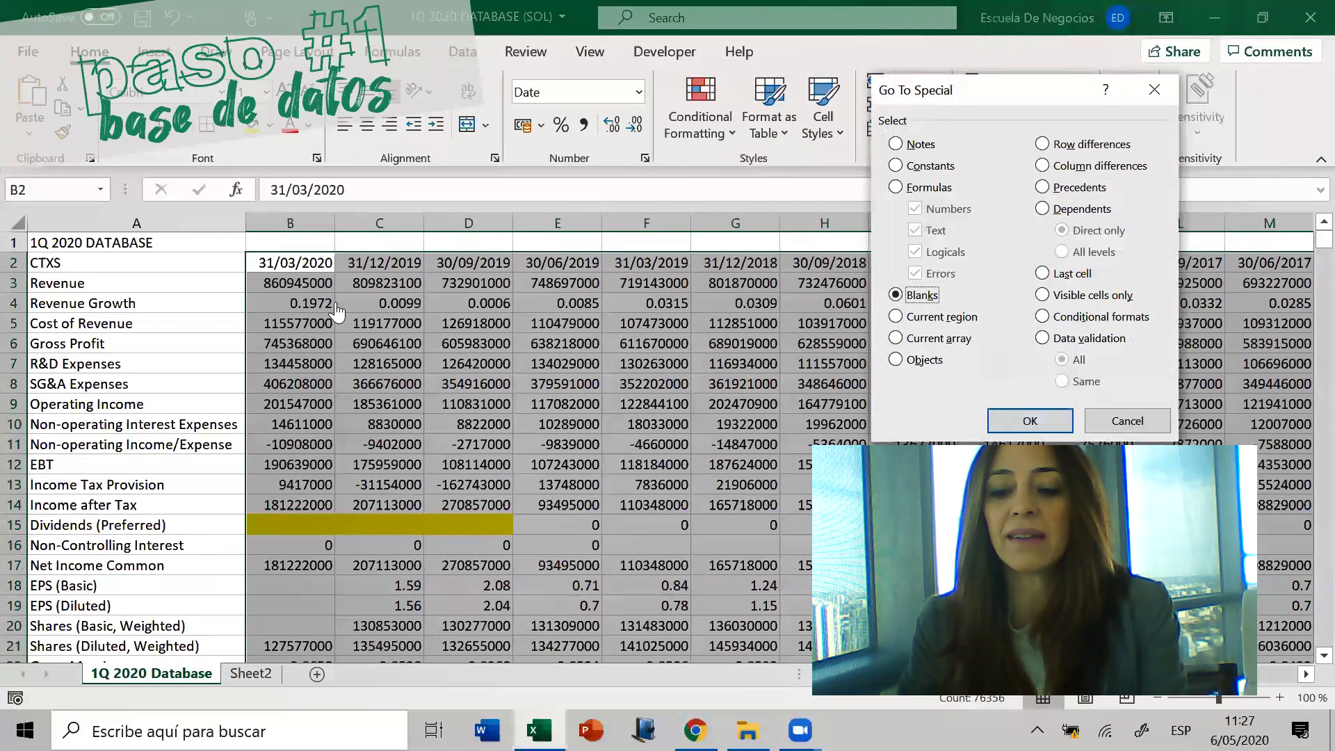
{"action": "left_click", "coordinate": [1044, 421]}
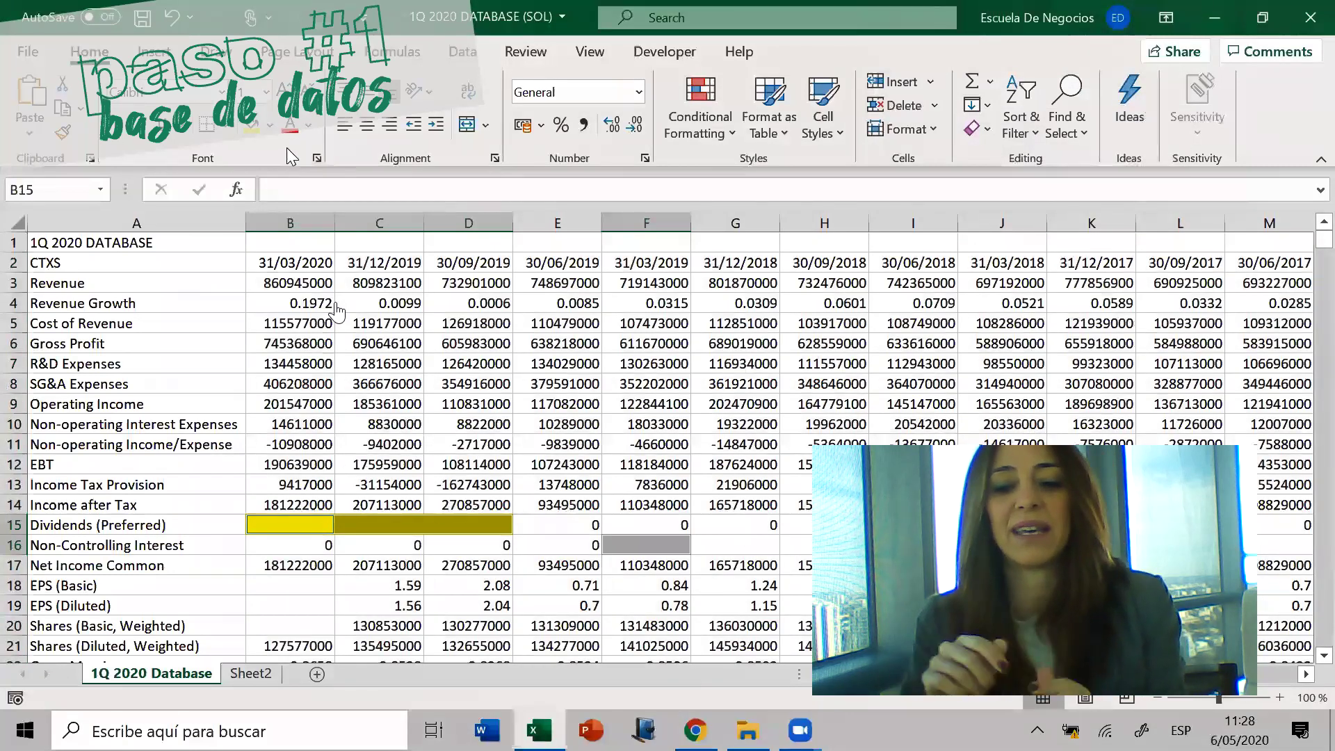
Fill the selected blank cells with the theme green and enter 0 in all of them at once
{"action": "left_click", "coordinate": [269, 124]}
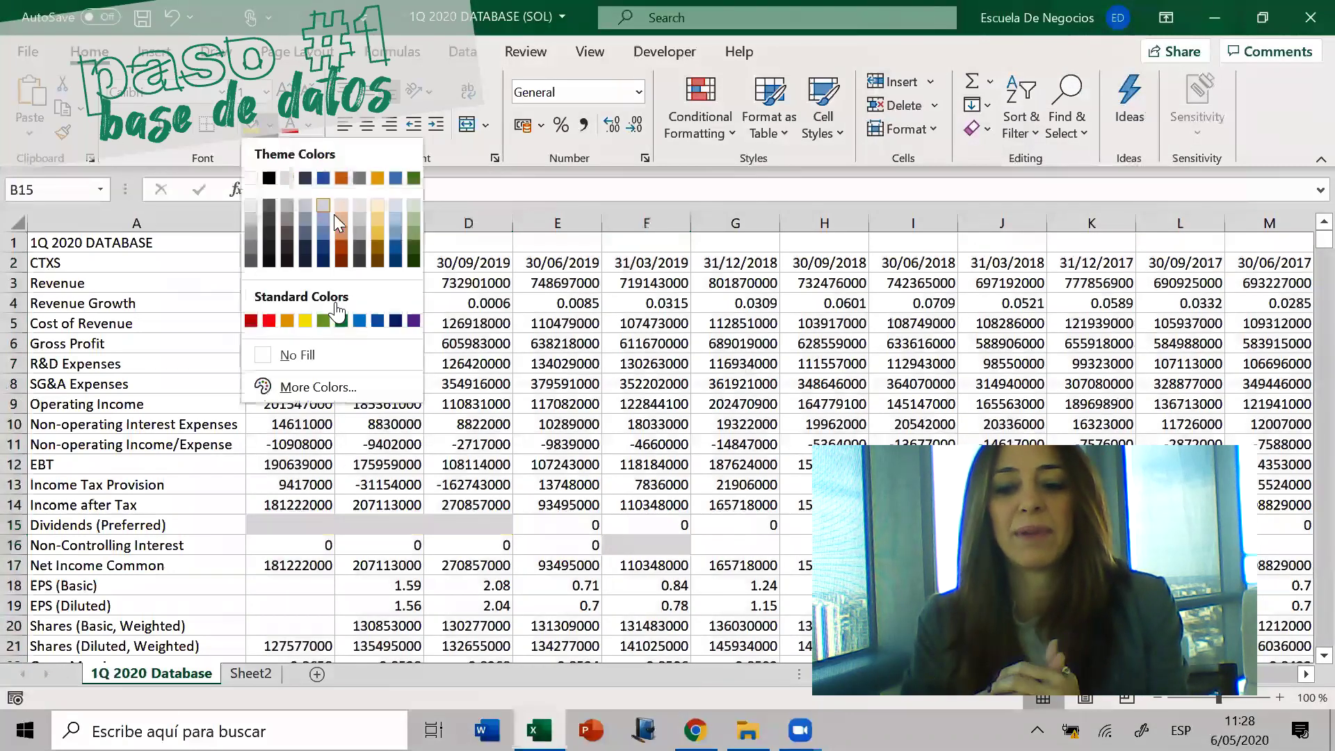
{"action": "left_click", "coordinate": [413, 178]}
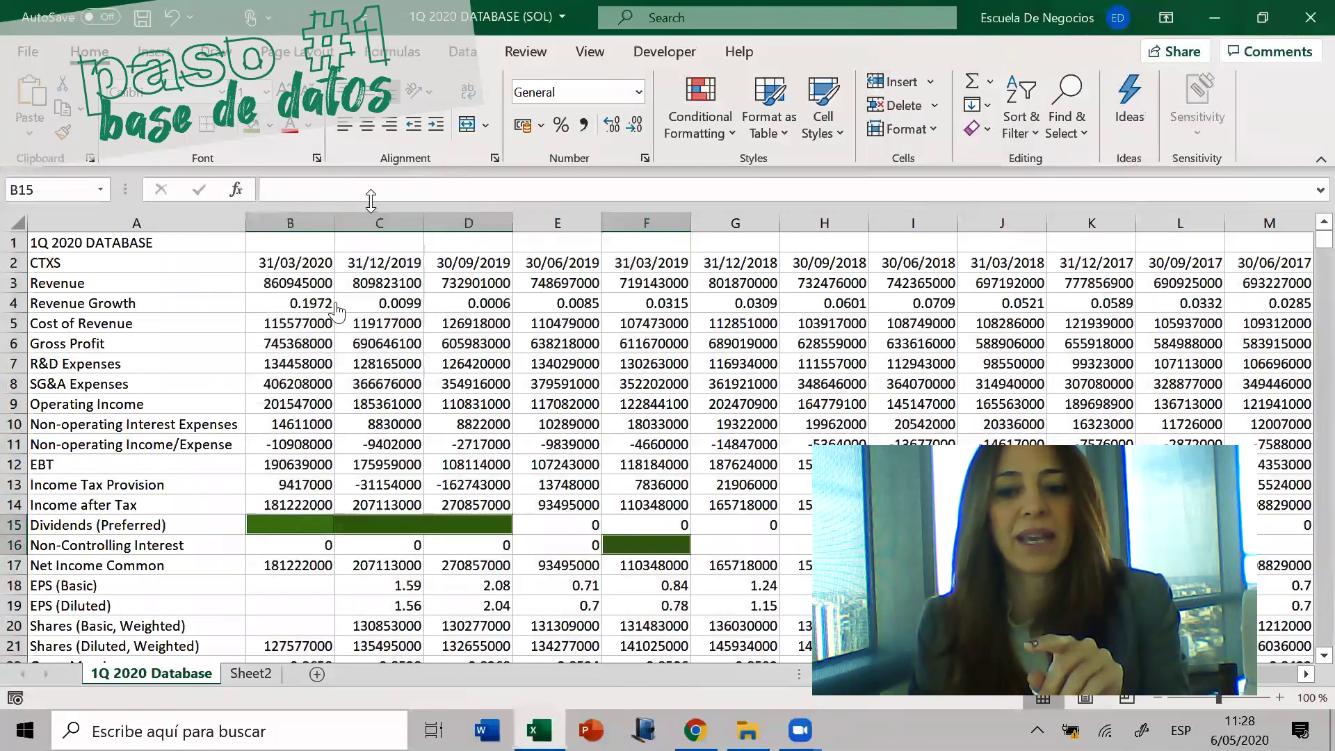
{"action": "type", "text": "0"}
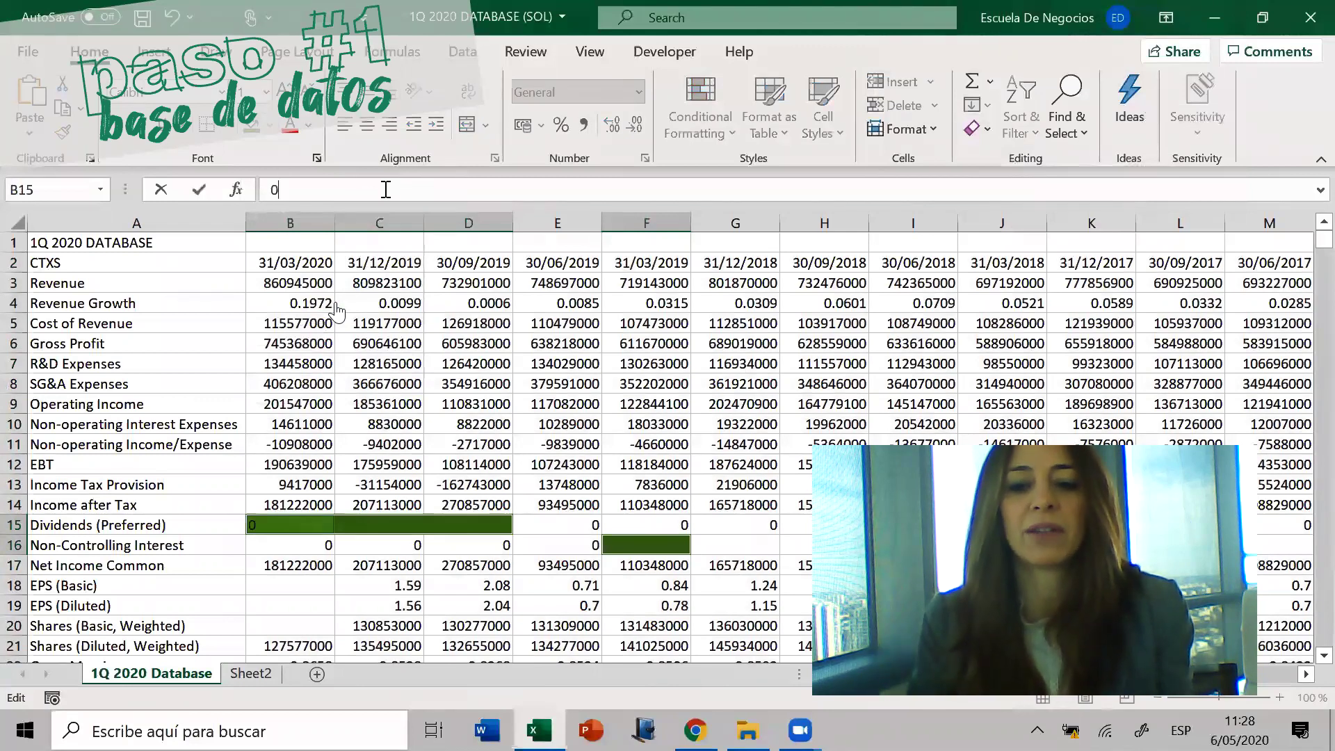
{"action": "key", "text": "ctrl+Return"}
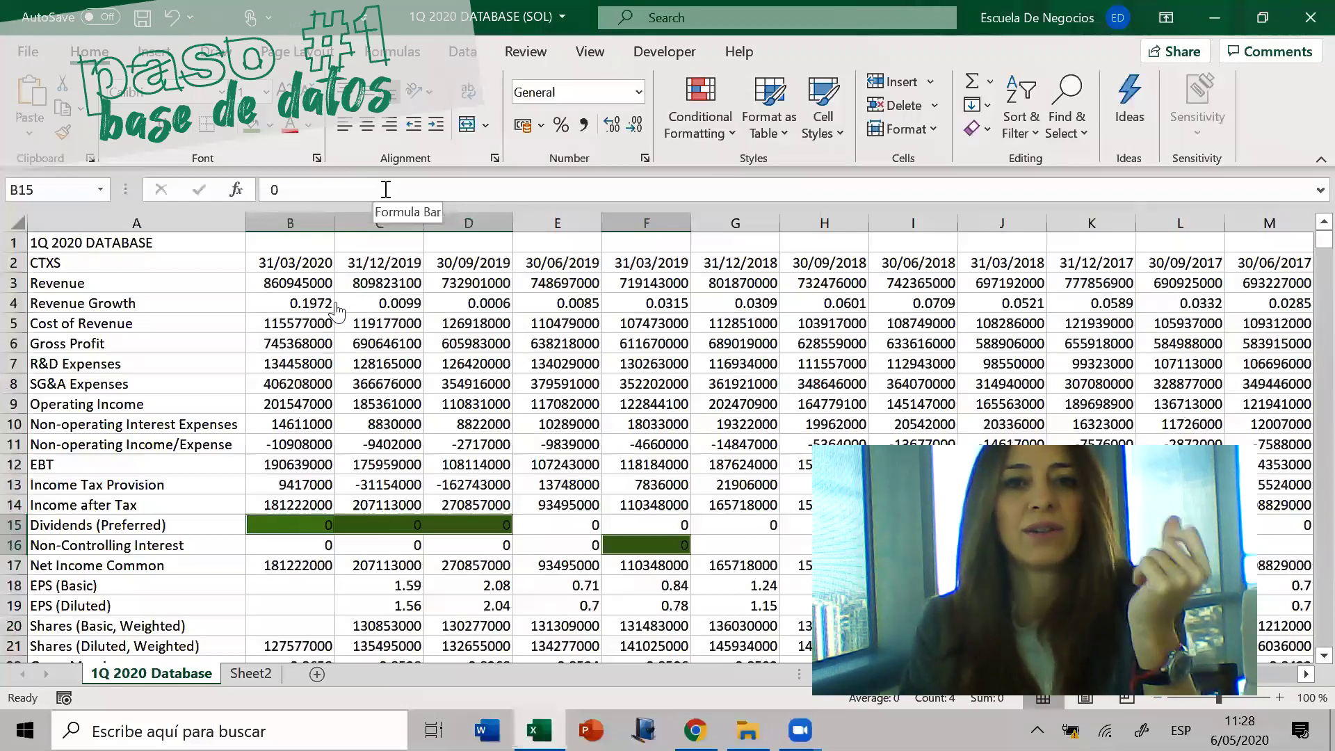
{"action": "left_click", "coordinate": [324, 423]}
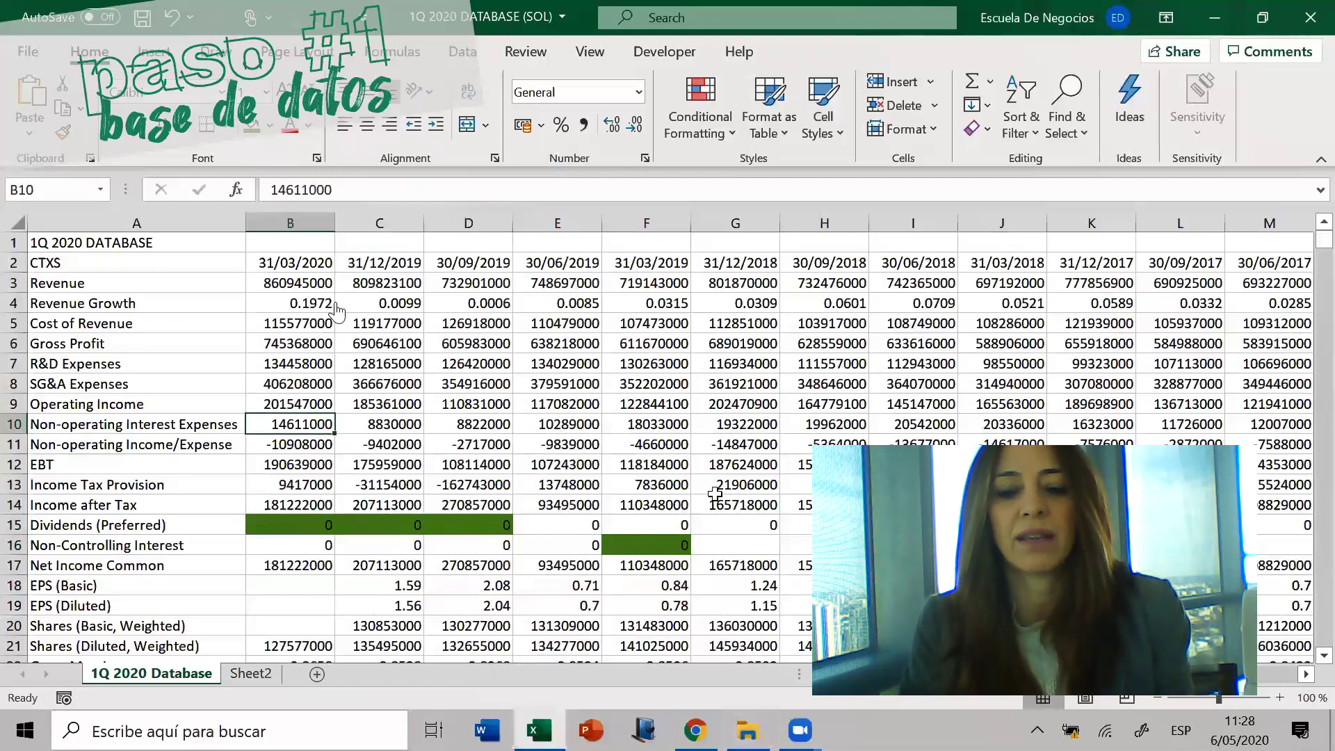
Inspect the empty-looking CTXS Non-Controlling Interest cells around 30/06/2018 to check what they contain
{"action": "left_click", "coordinate": [1002, 545]}
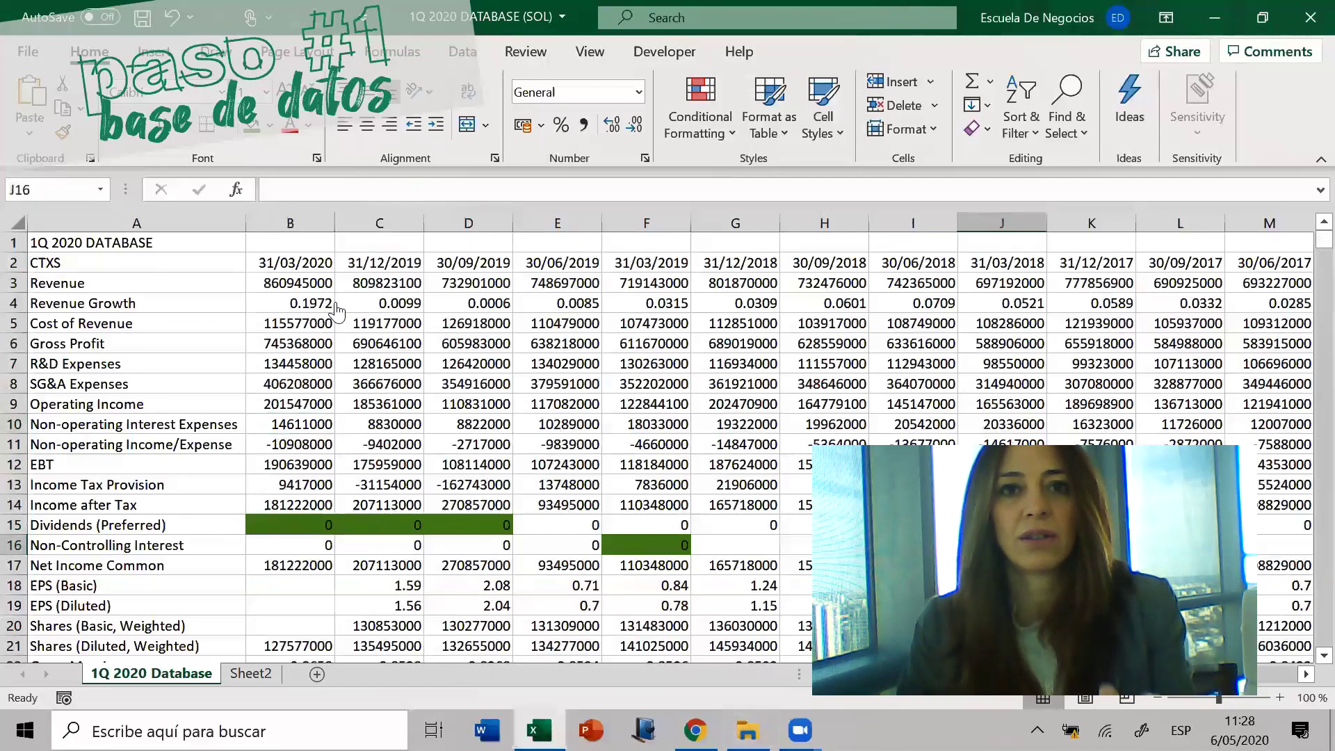
{"action": "key", "text": "Right"}
{"action": "key", "text": "Left"}
{"action": "key", "text": "Left"}
{"action": "key", "text": "Left"}
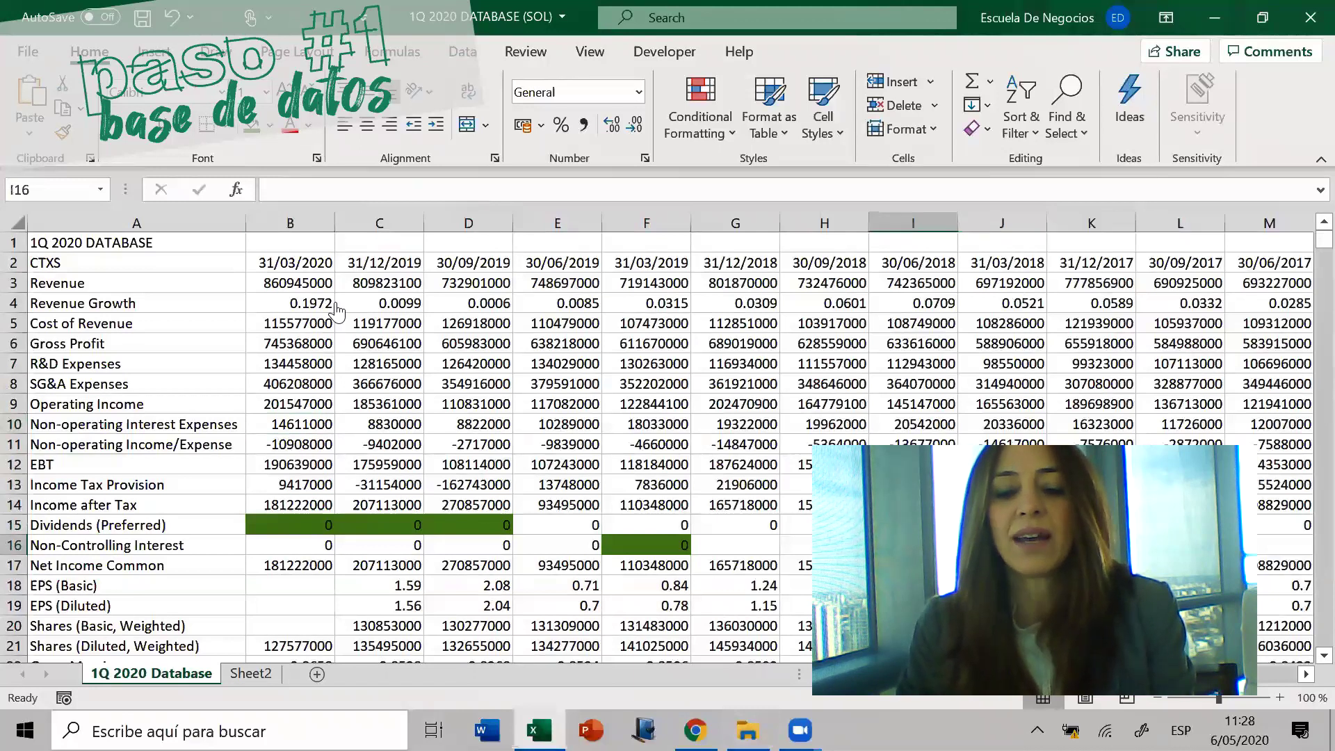
{"action": "left_click", "coordinate": [1002, 565]}
{"action": "left_click", "coordinate": [913, 545]}
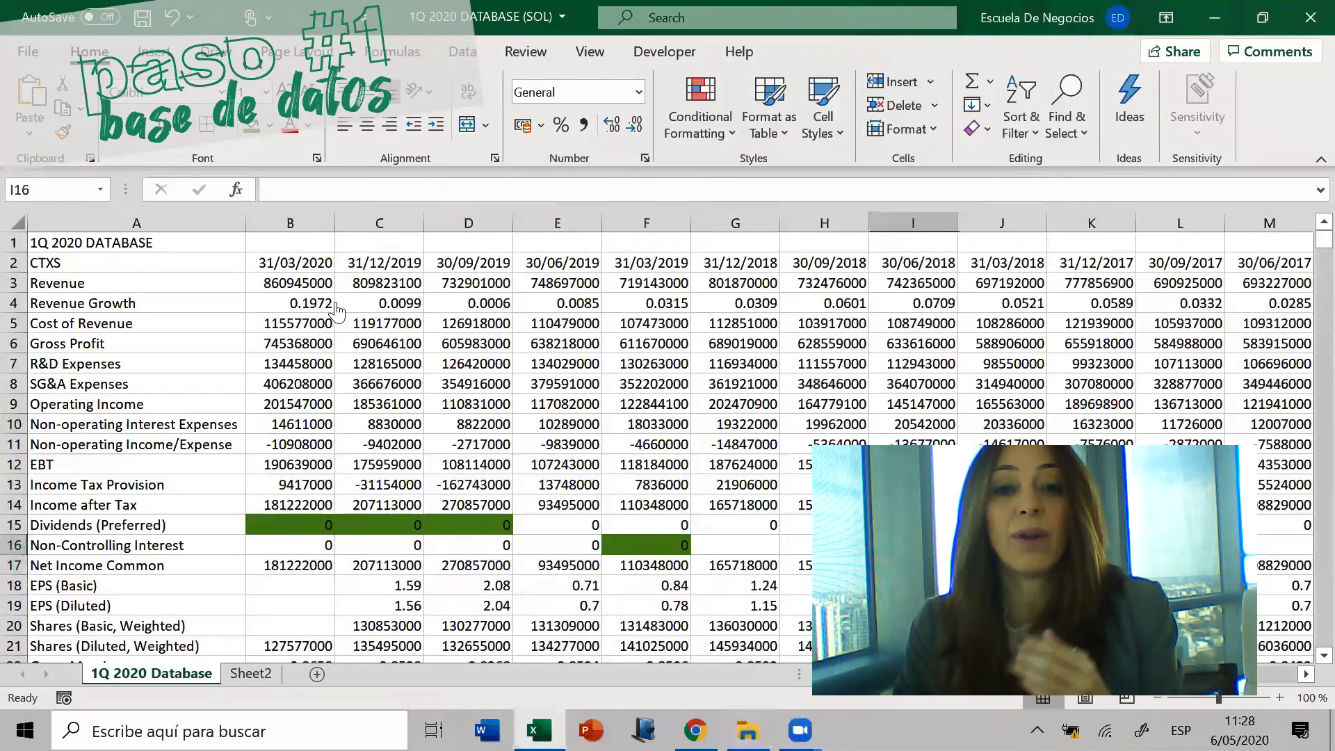
Enter the test formula +I13+I16 in cell I1 and inspect its references without changing it
{"action": "left_click", "coordinate": [918, 245]}
{"action": "type", "text": "+"}
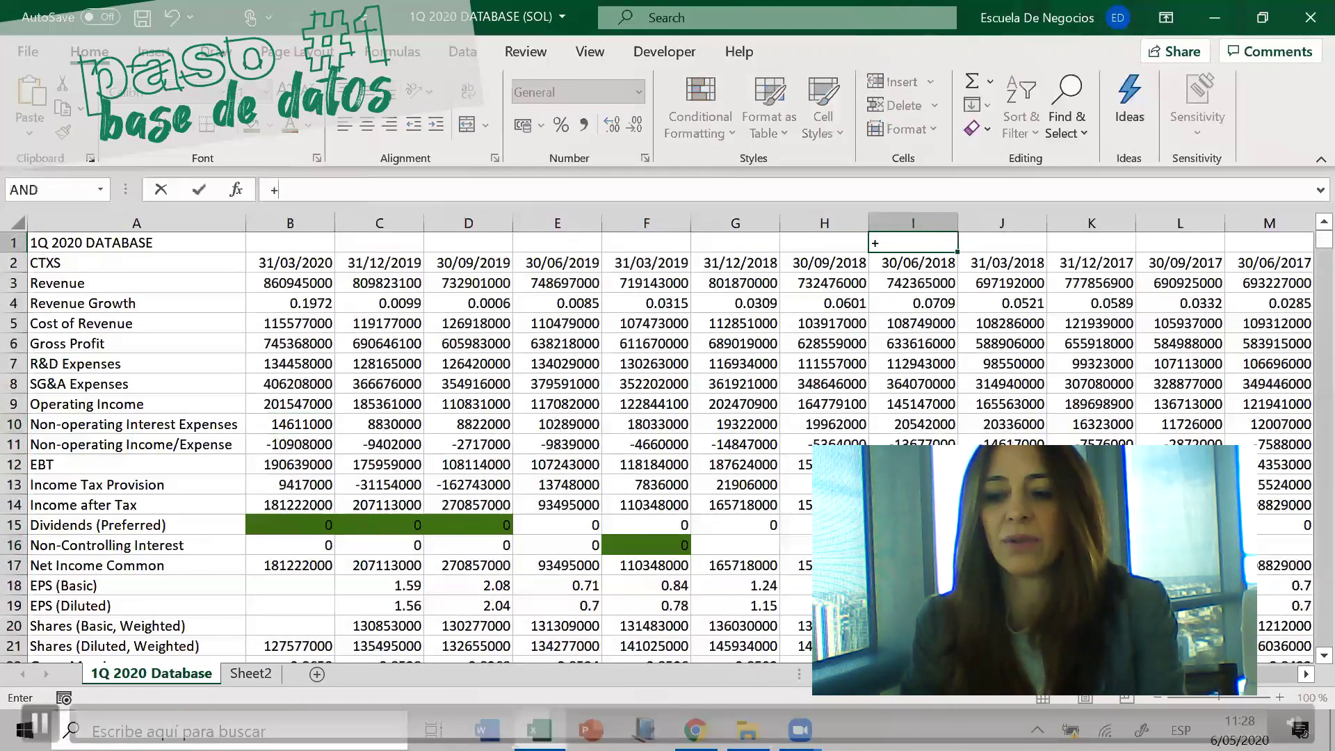
{"action": "left_click", "coordinate": [925, 487]}
{"action": "type", "text": "+"}
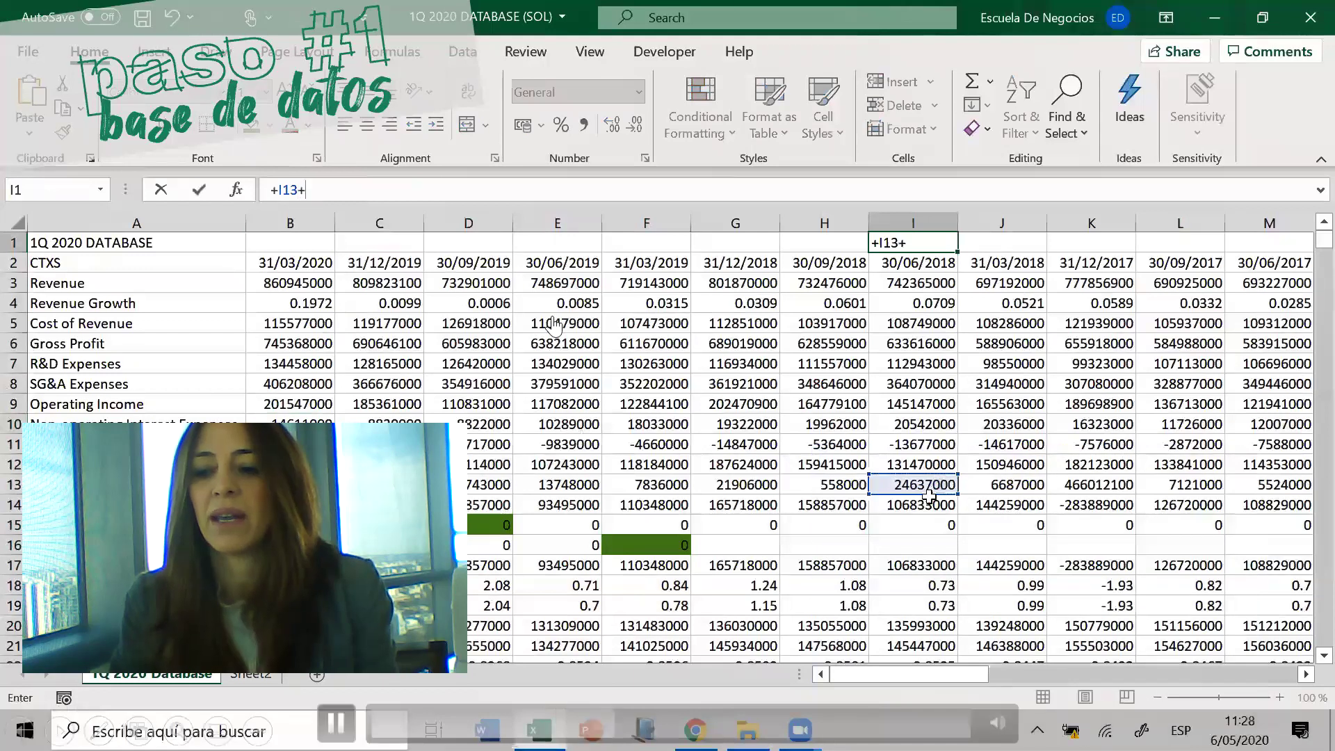
{"action": "left_click", "coordinate": [916, 545]}
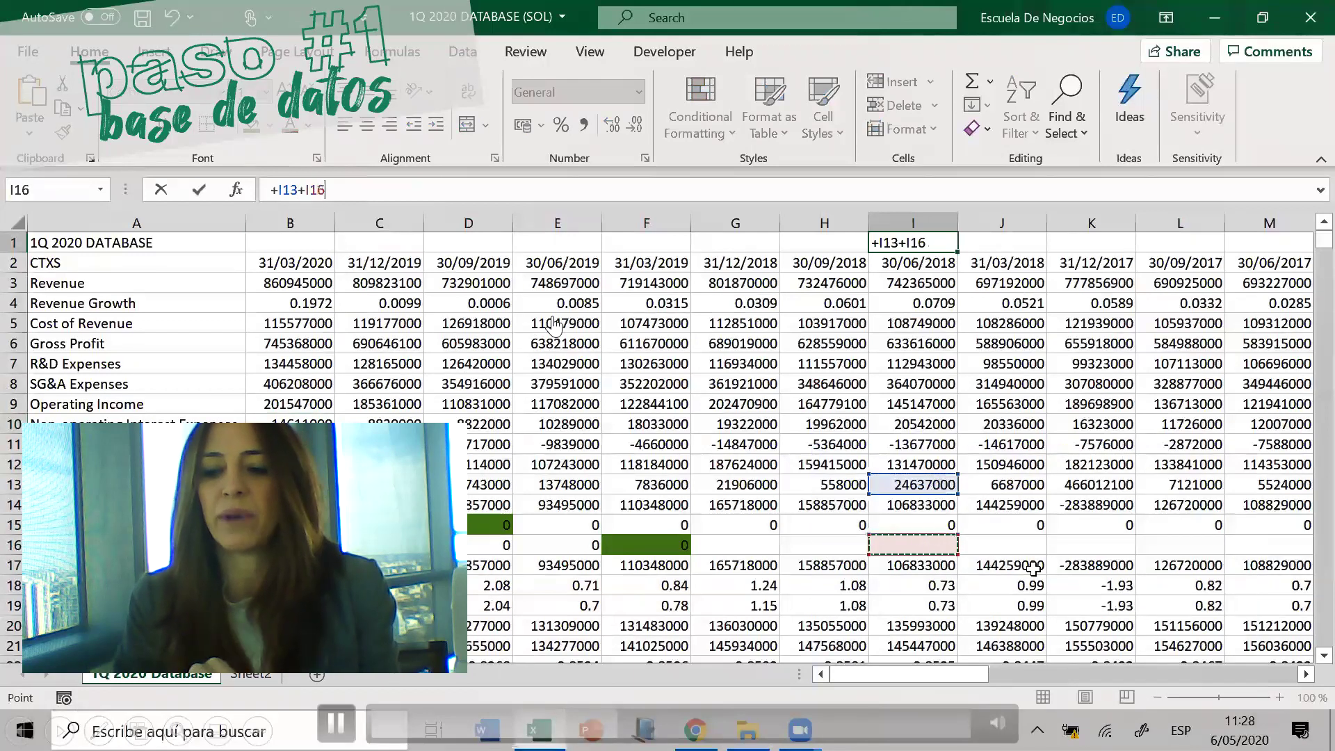
{"action": "key", "text": "Return"}
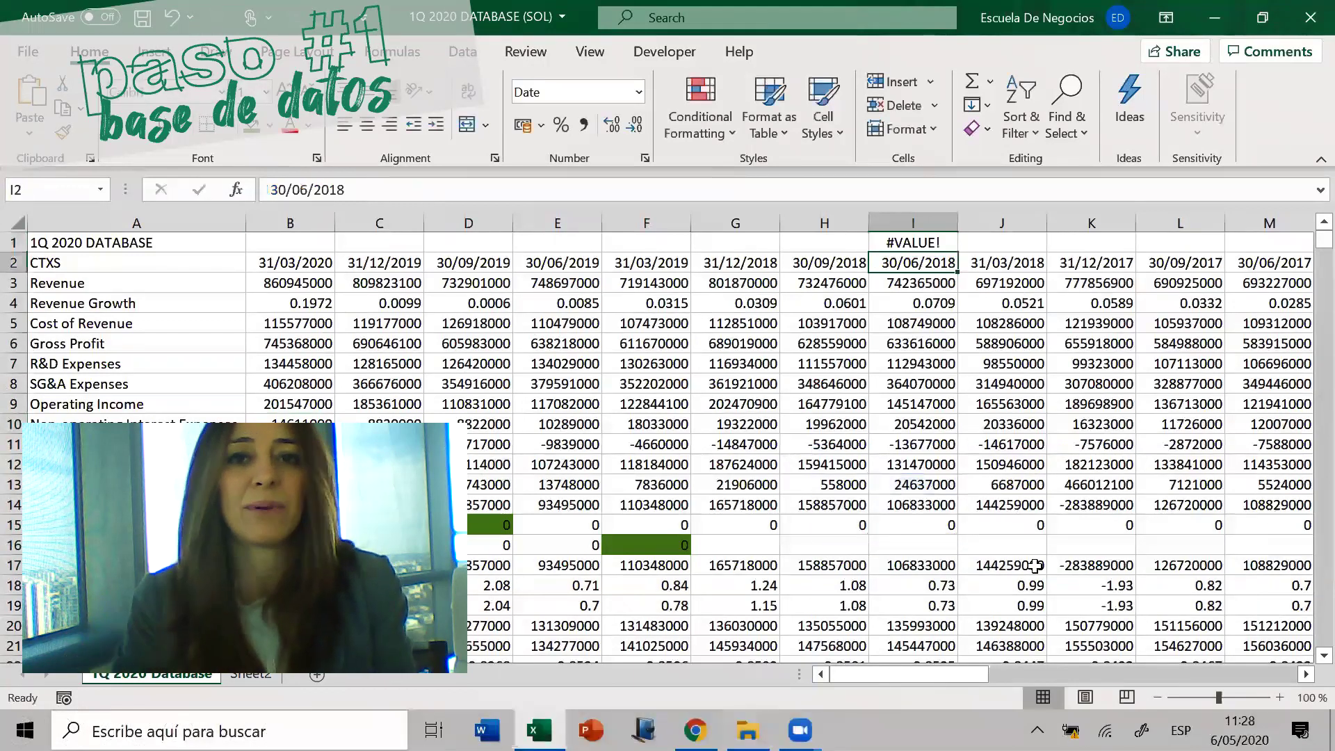
{"action": "key", "text": "Up"}
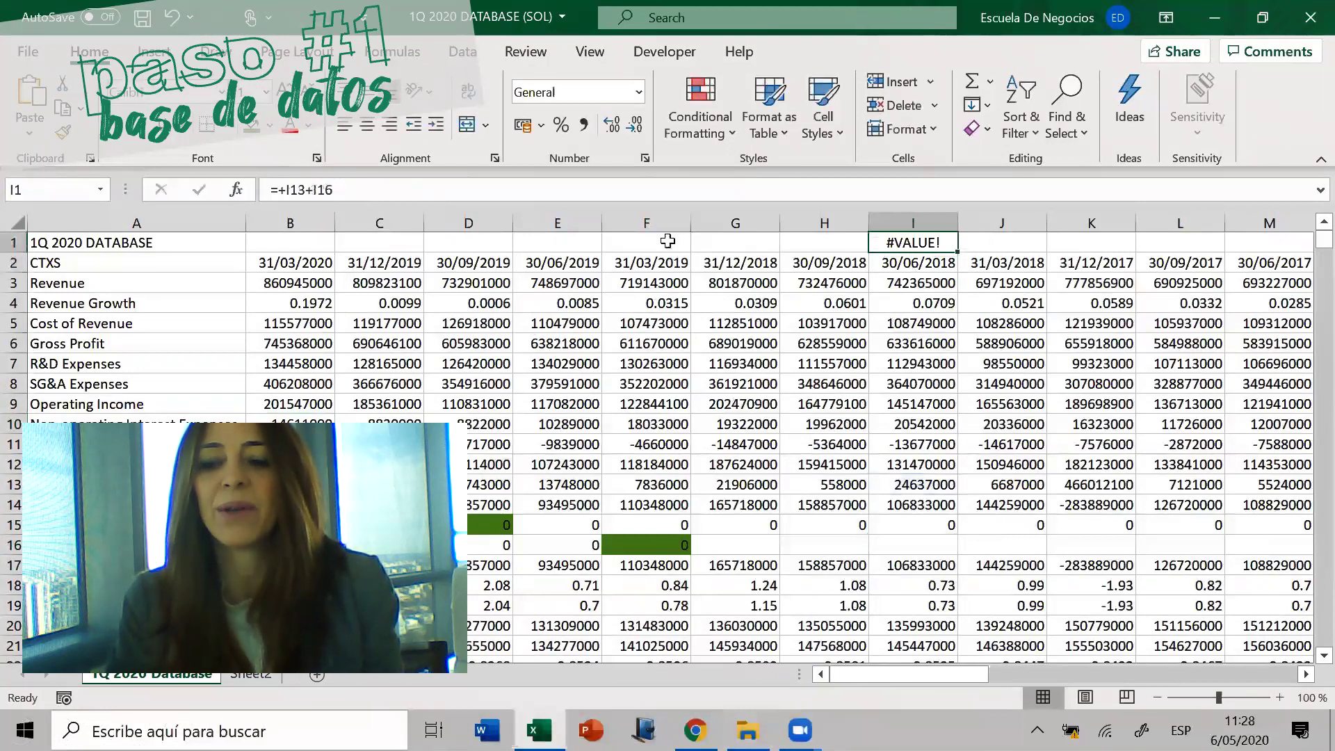
{"action": "left_click", "coordinate": [739, 190]}
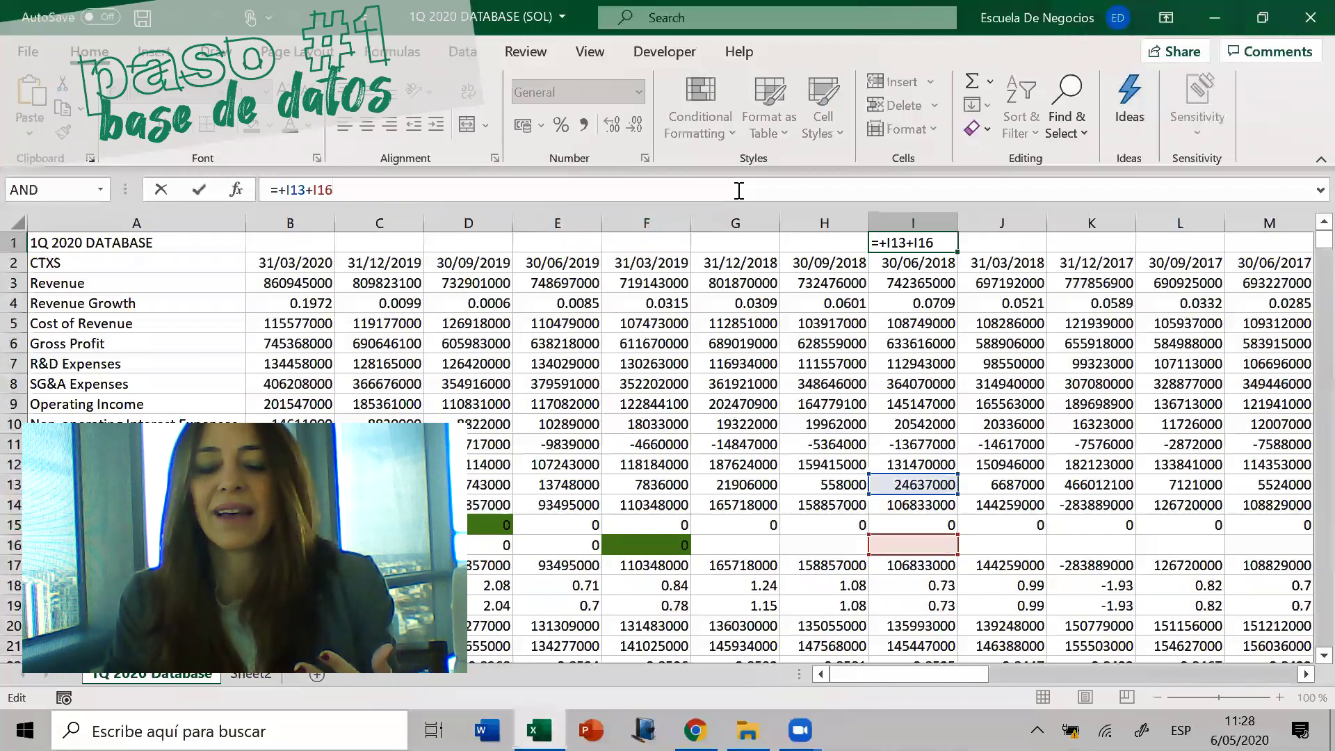
{"action": "key", "text": "Escape"}
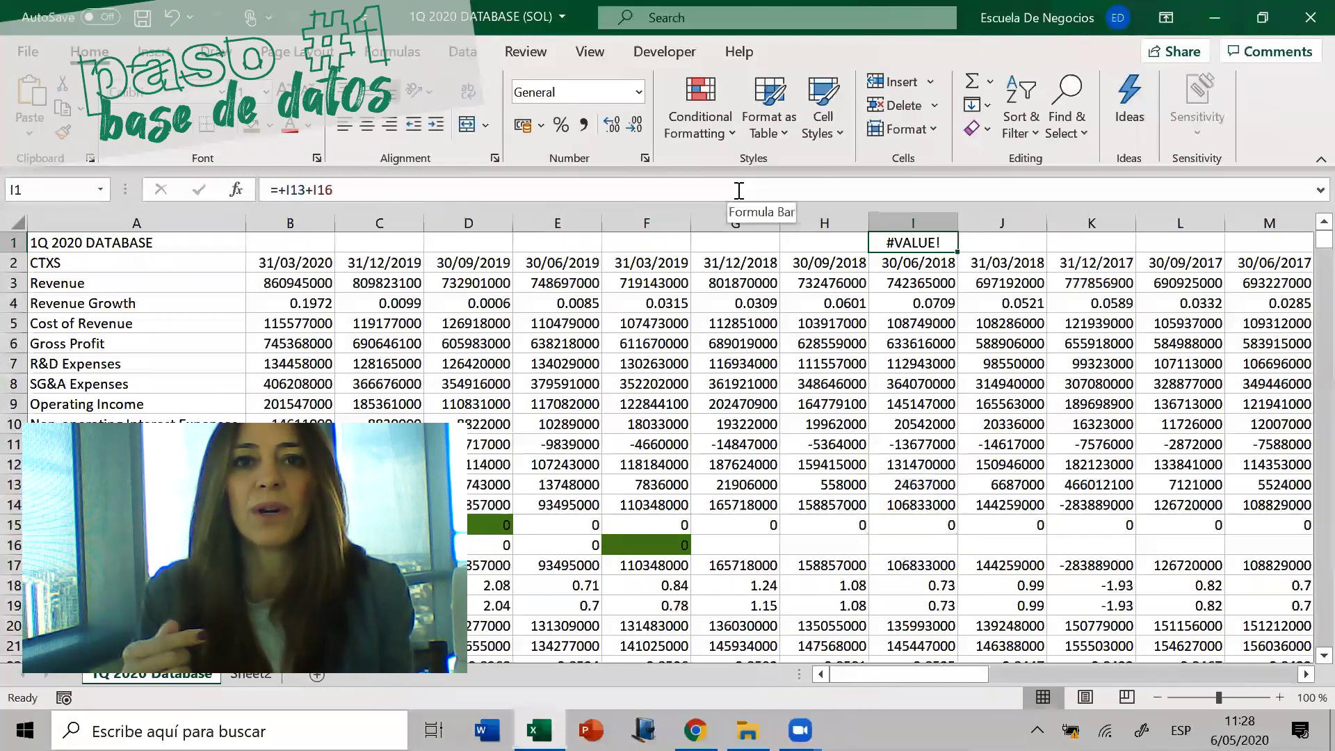
Select the entire quarterly data block from the 31/03/2020 header in B2 through AO1910
{"action": "key", "text": "Down"}
{"action": "key", "text": "Down"}
{"action": "key", "text": "Left"}
{"action": "key", "text": "Left"}
{"action": "key", "text": "Left"}
{"action": "key", "text": "Left"}
{"action": "key", "text": "Left"}
{"action": "key", "text": "Up"}
{"action": "key", "text": "Left"}
{"action": "key", "text": "Left"}
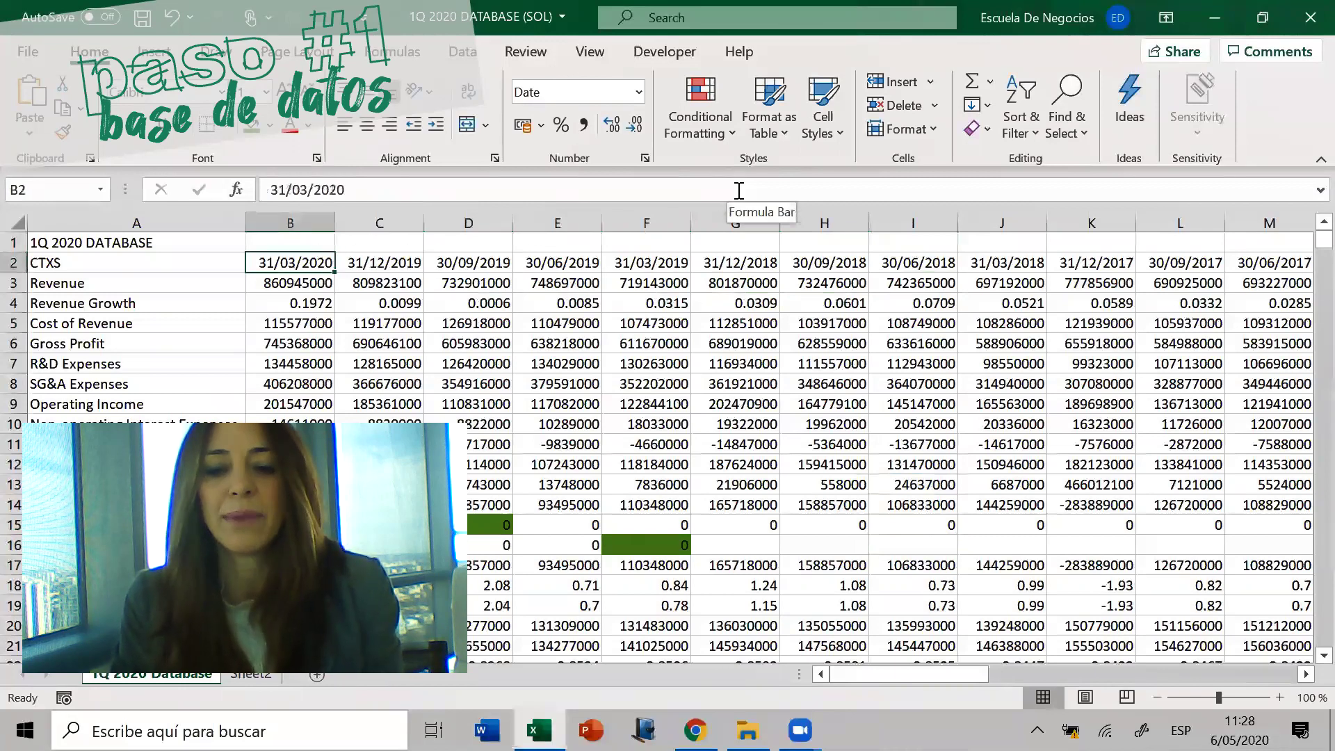
{"action": "key", "text": "ctrl+shift+Right"}
{"action": "key", "text": "ctrl+shift+Down"}
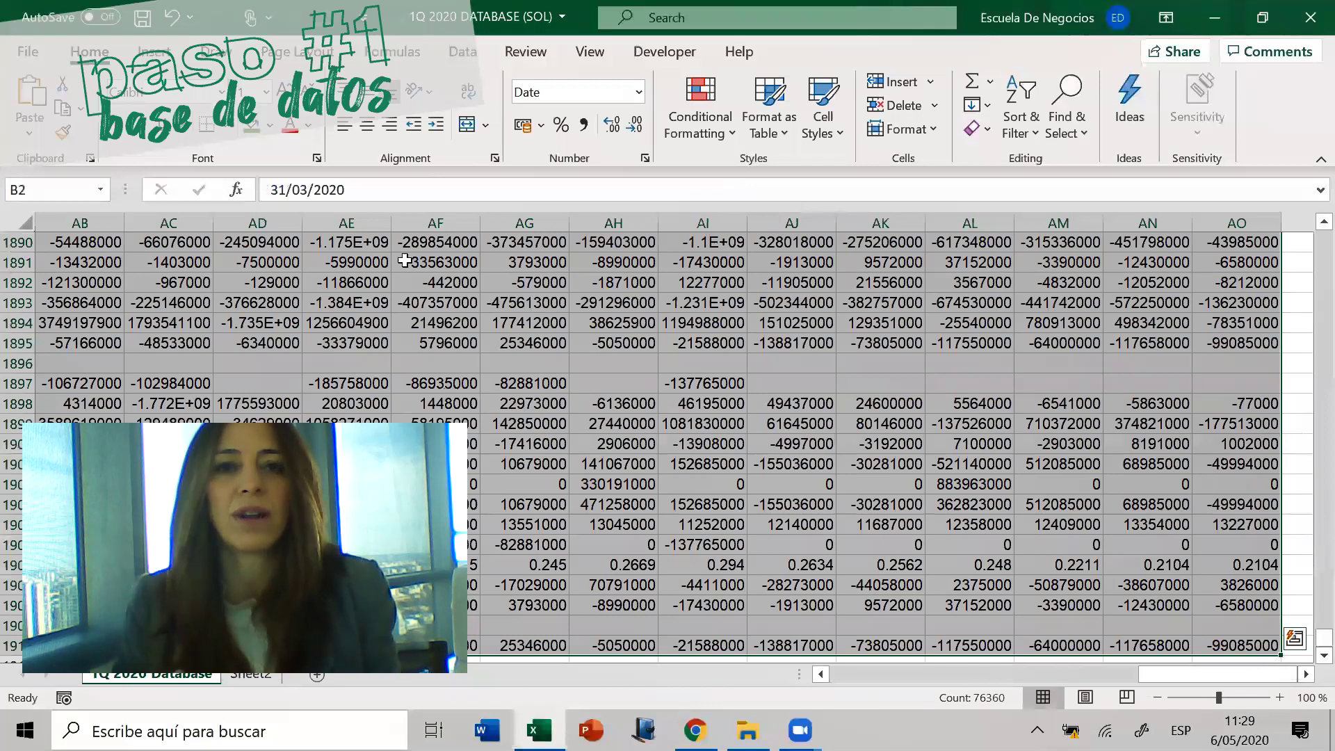
Use Go To Special to select the block's Constants, excluding Numbers and keeping Text, Logicals and Errors
{"action": "left_click", "coordinate": [1081, 134]}
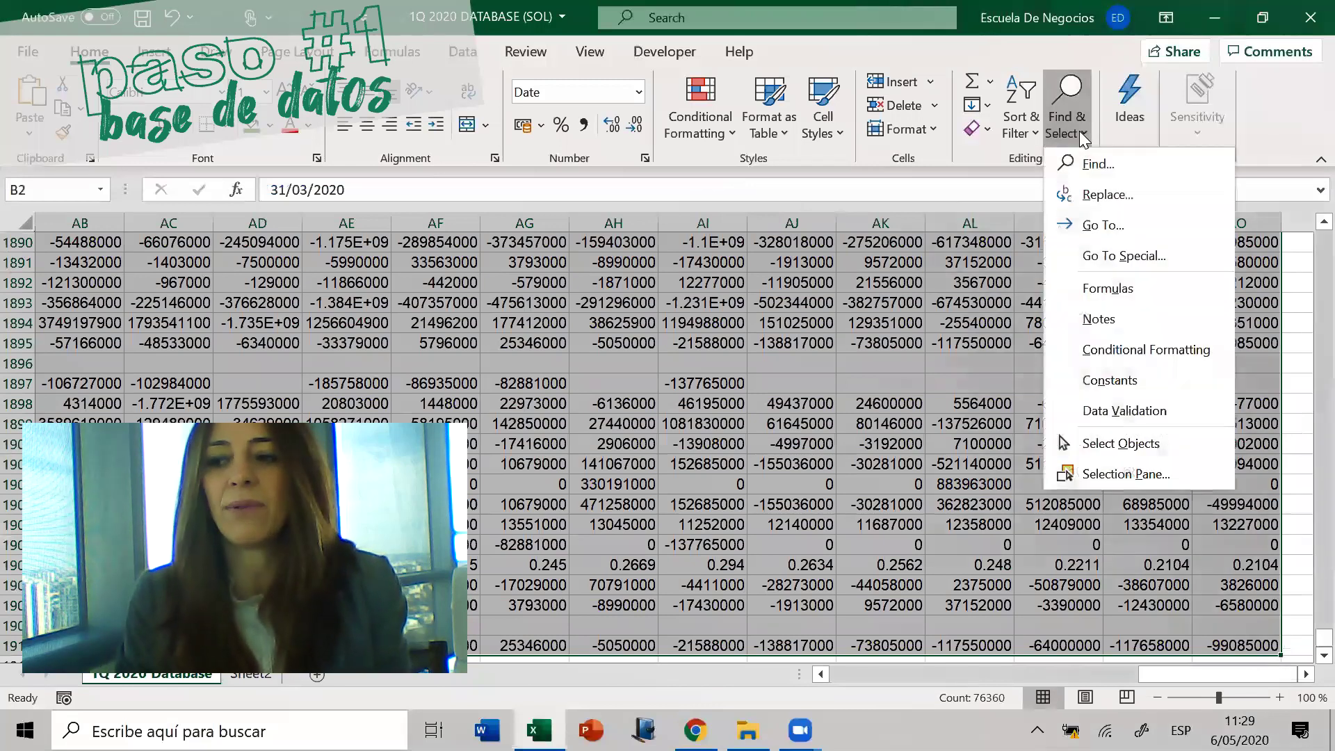
{"action": "left_click", "coordinate": [1144, 255]}
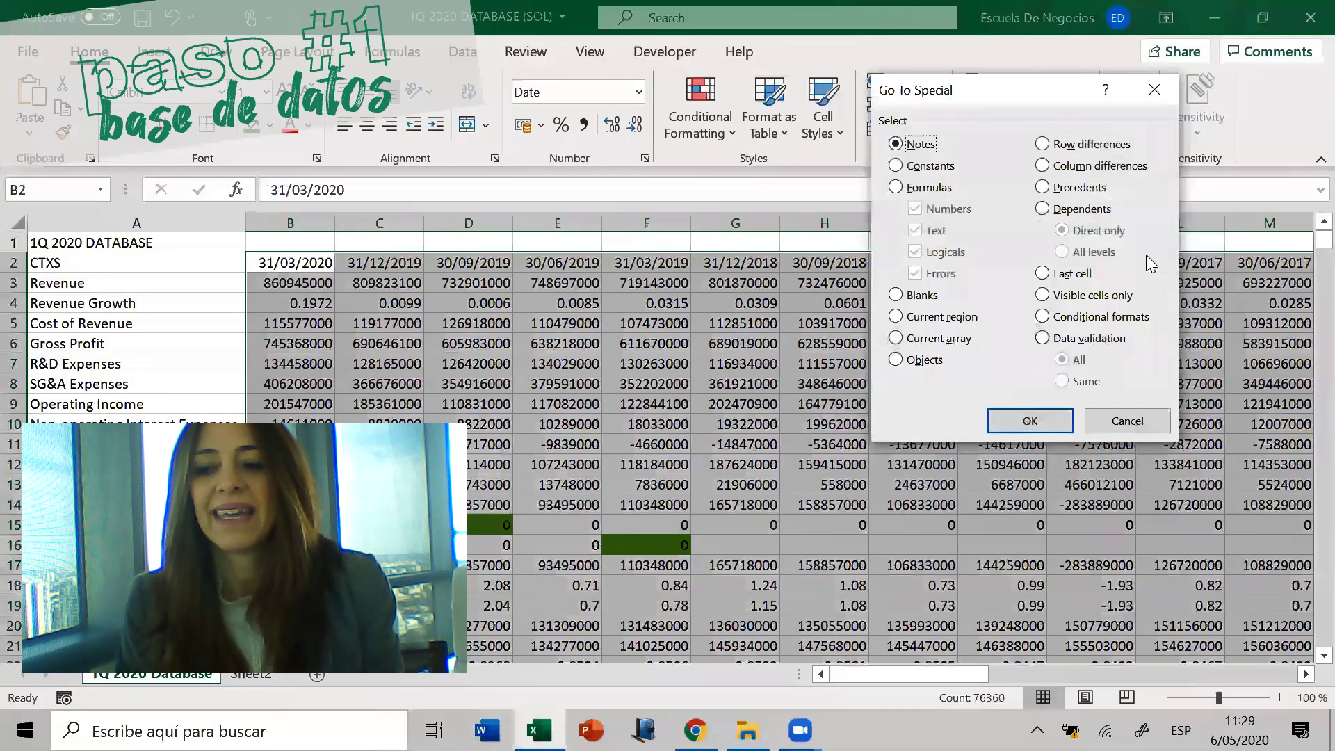
{"action": "left_click", "coordinate": [931, 167]}
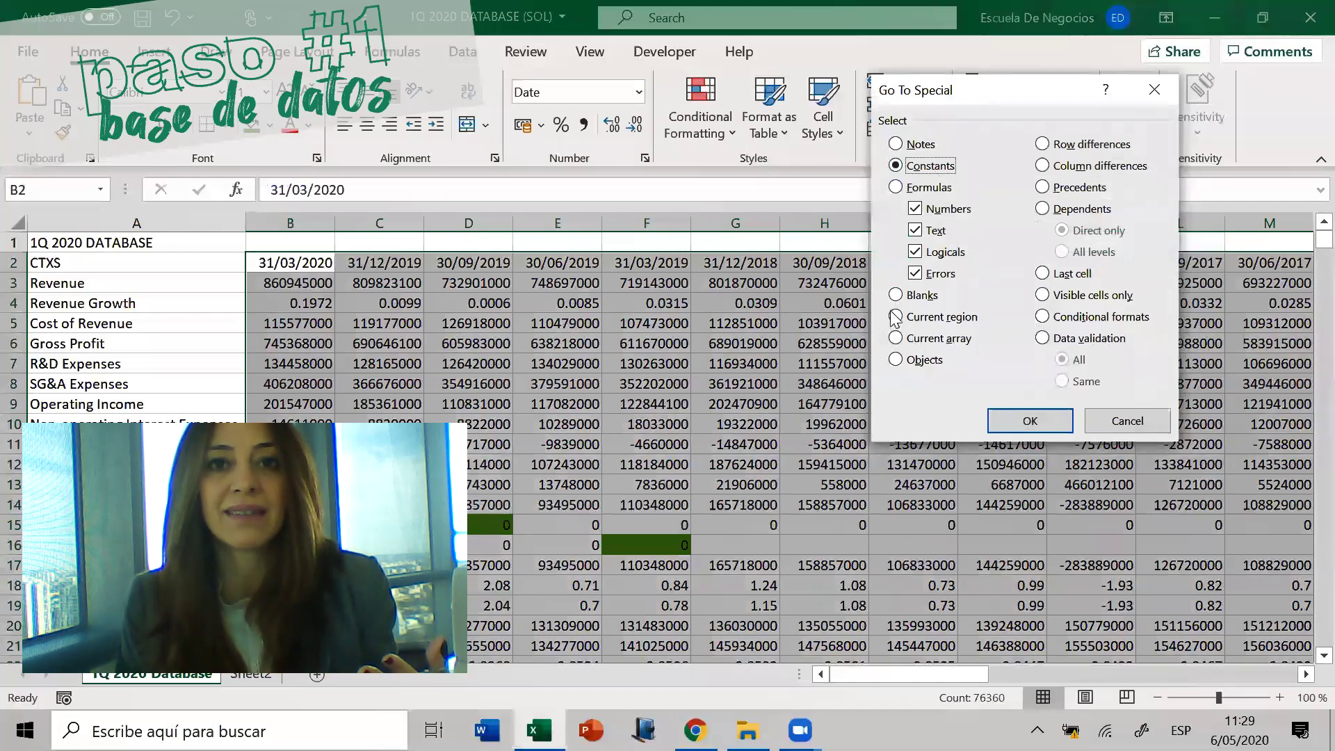
{"action": "left_click", "coordinate": [916, 210]}
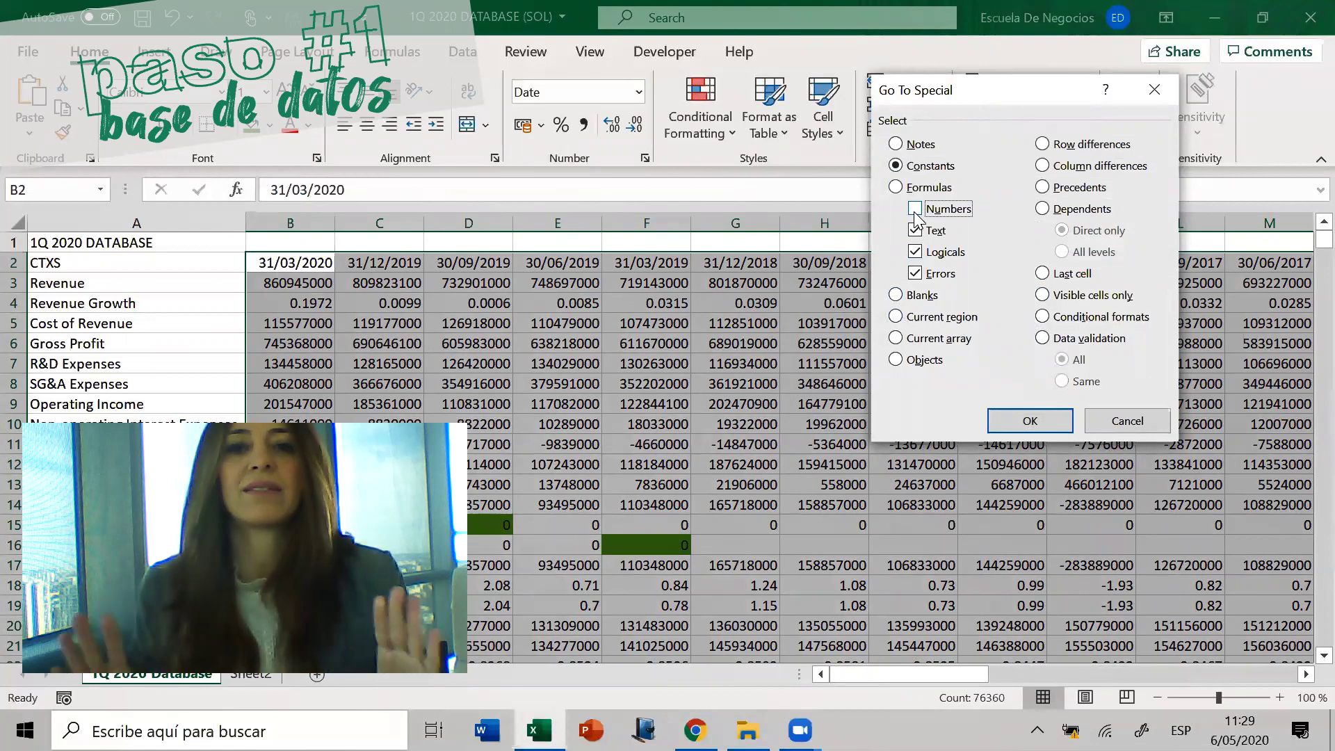
{"action": "left_click", "coordinate": [1031, 421]}
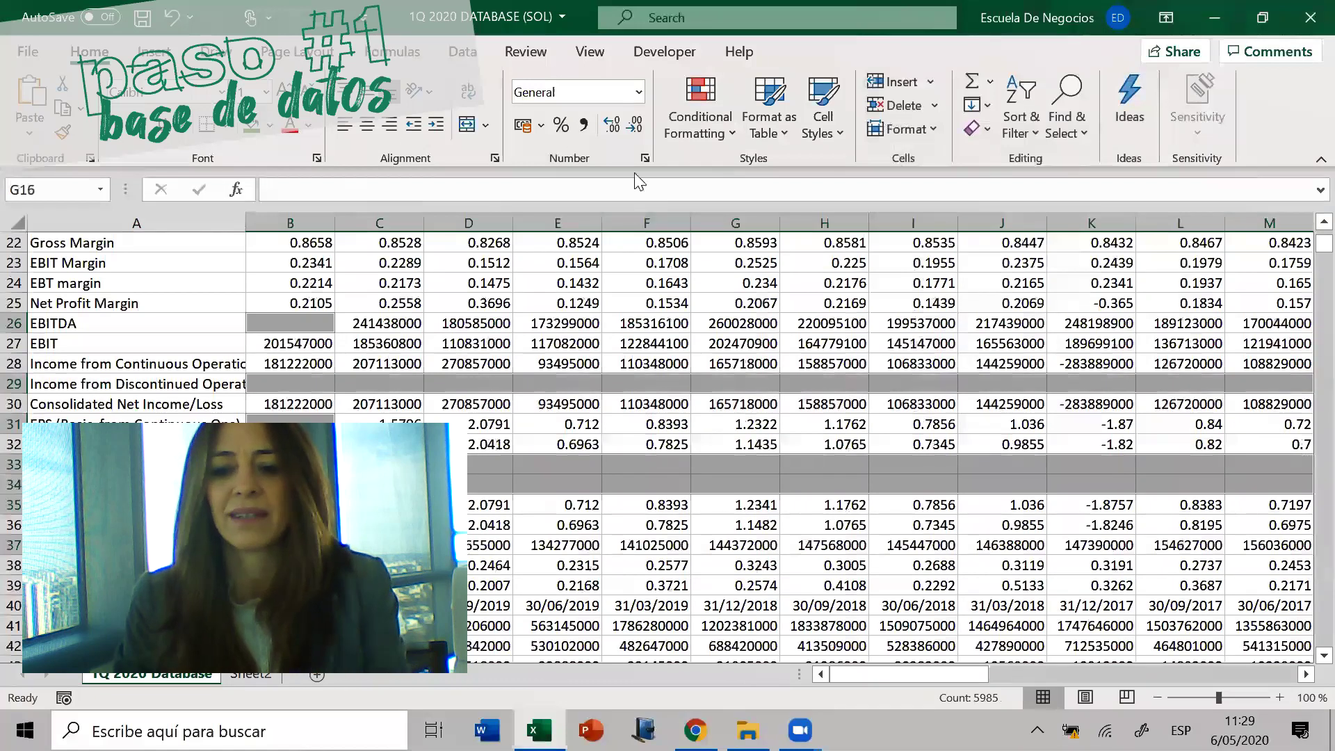
Fill the selected non-numeric cells with light blue and change the fill to dark orange
{"action": "left_click", "coordinate": [270, 126]}
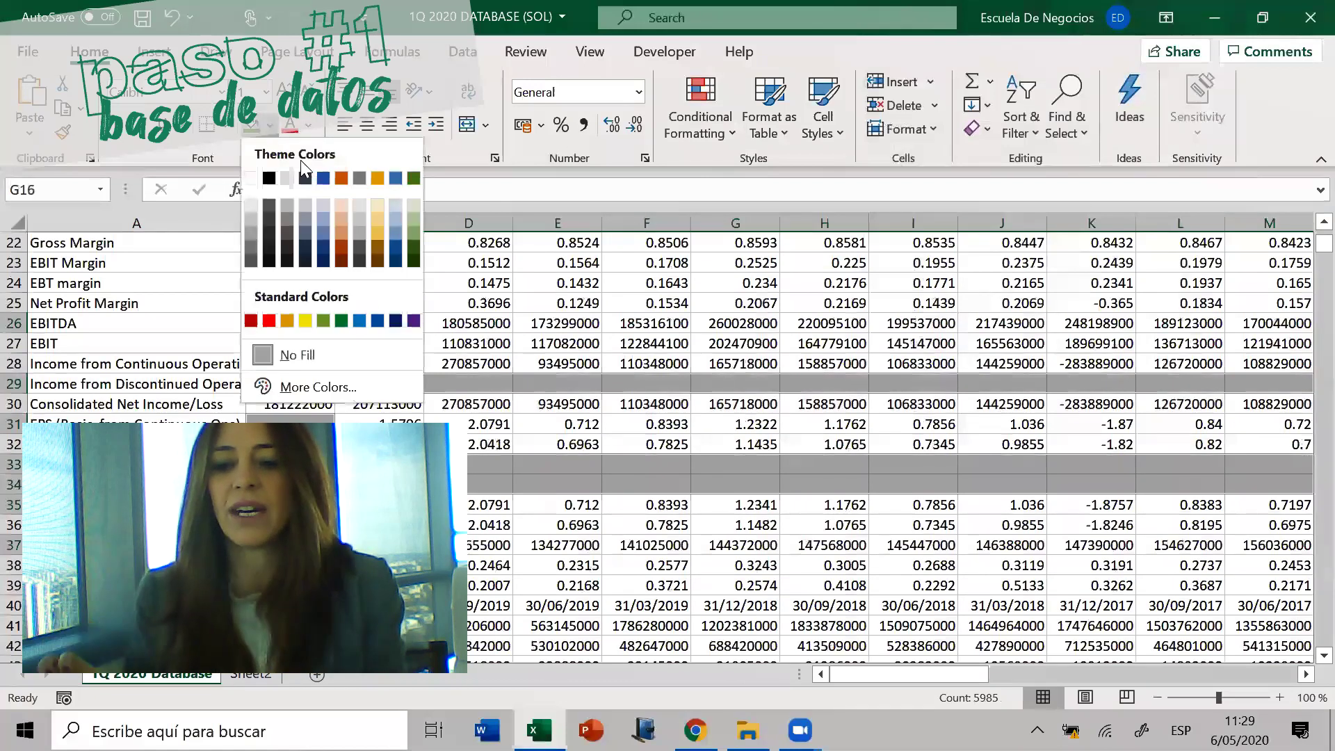
{"action": "left_click", "coordinate": [397, 205]}
{"action": "scroll", "coordinate": [1134, 344], "scroll_direction": "up", "scroll_amount": 5}
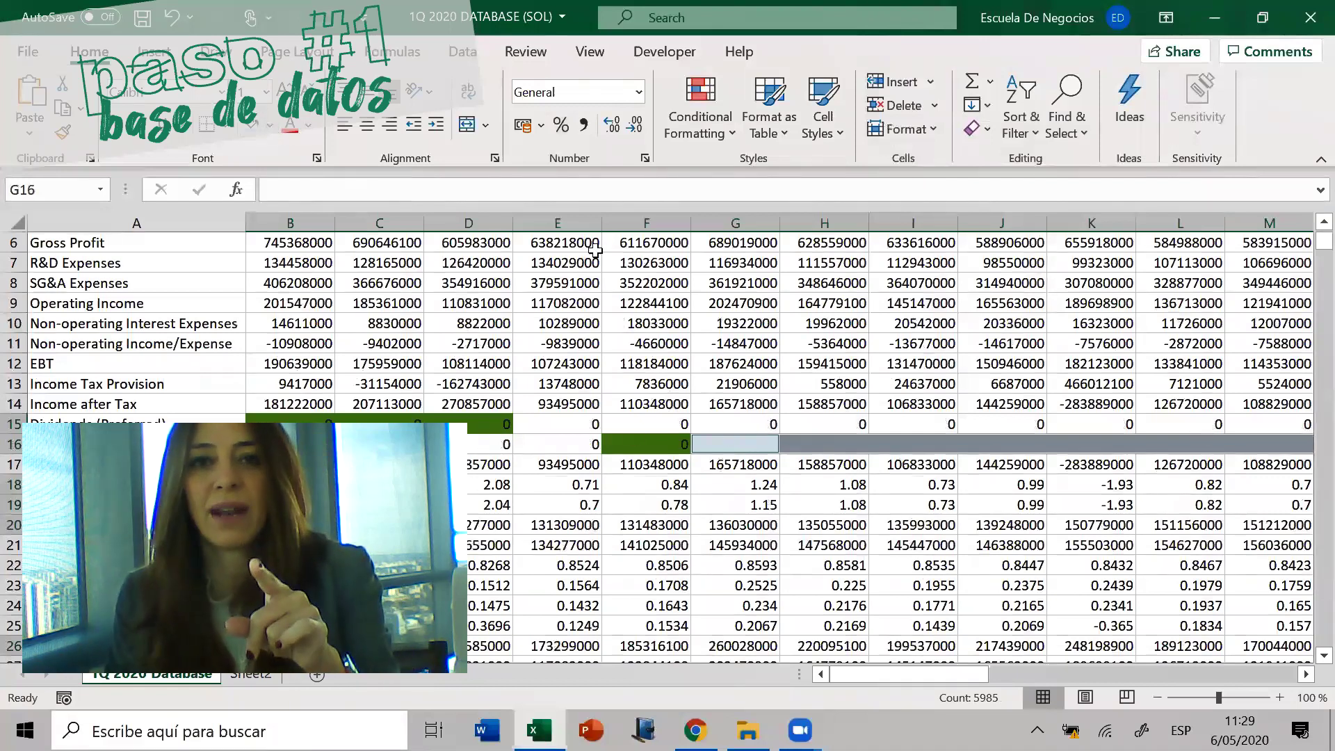
{"action": "left_click", "coordinate": [269, 129]}
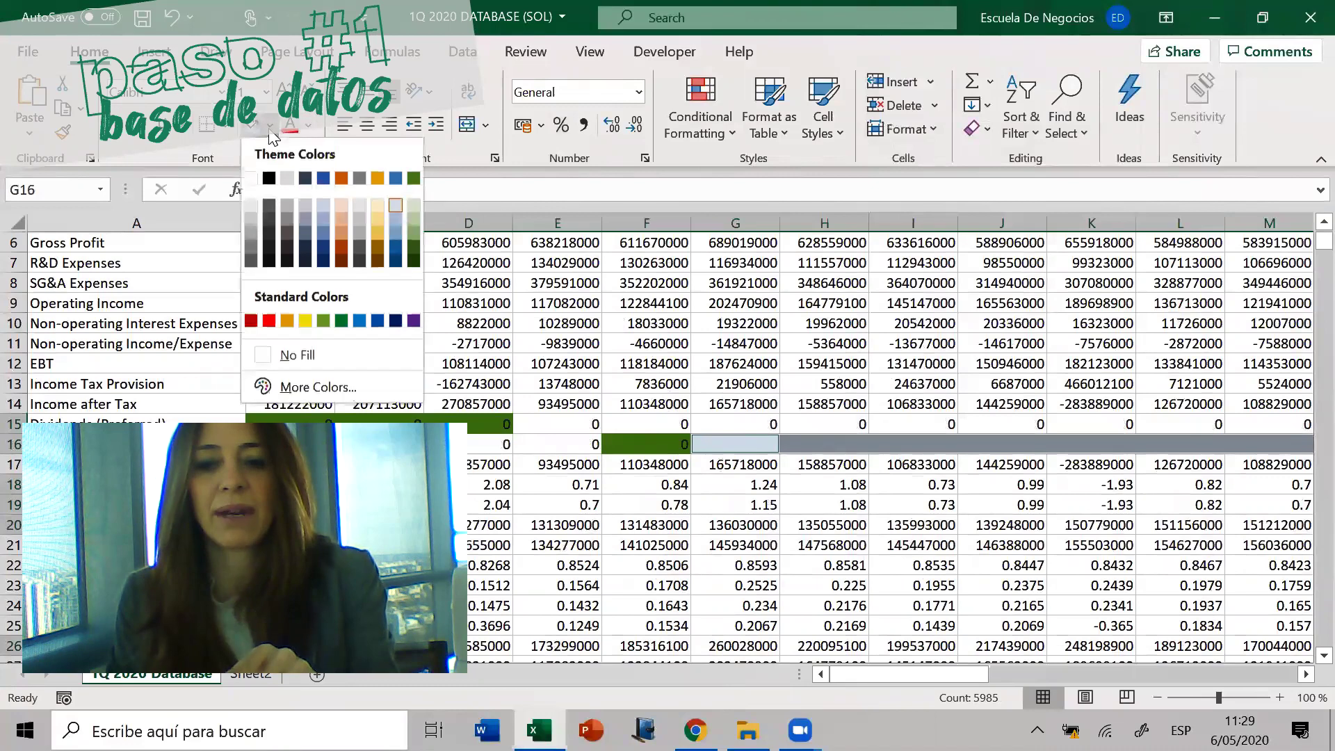
{"action": "left_click", "coordinate": [340, 250]}
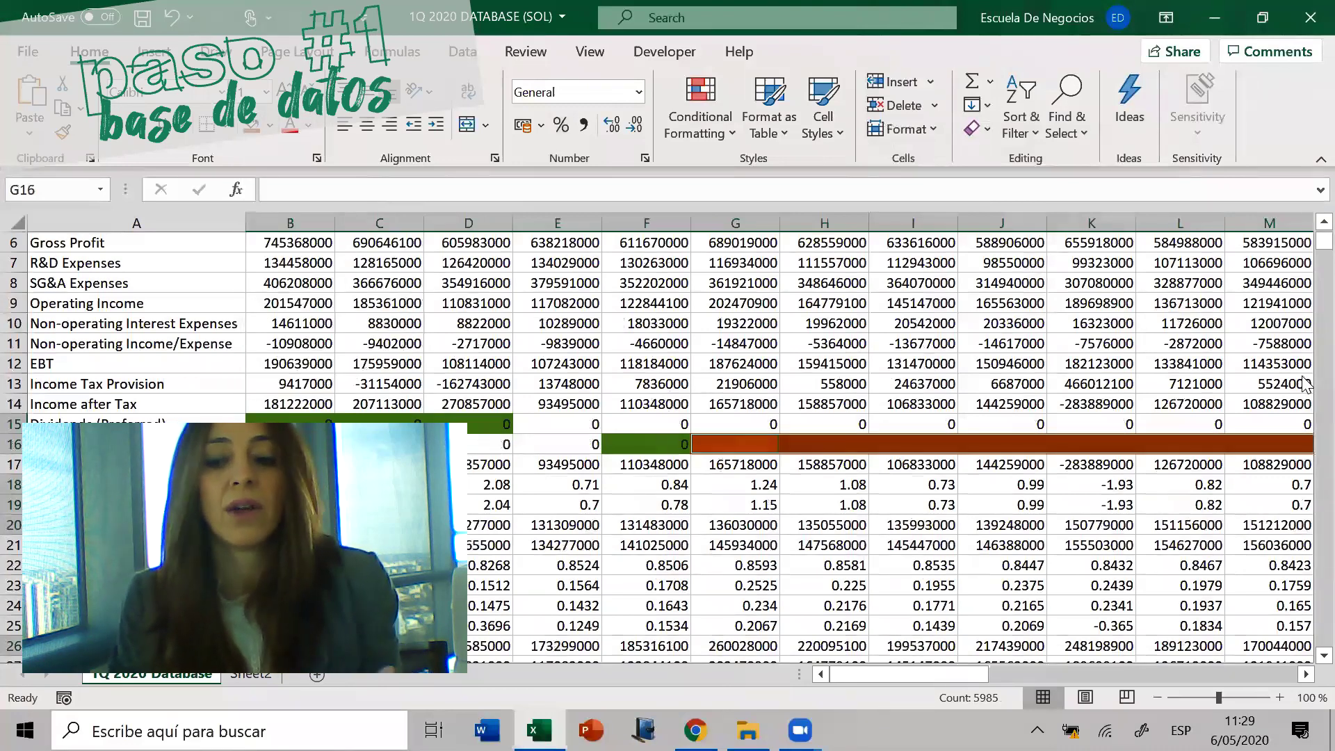
Enter 0 in all the selected dark-orange cells at once
{"action": "scroll", "coordinate": [1305, 485], "scroll_direction": "down", "scroll_amount": 14}
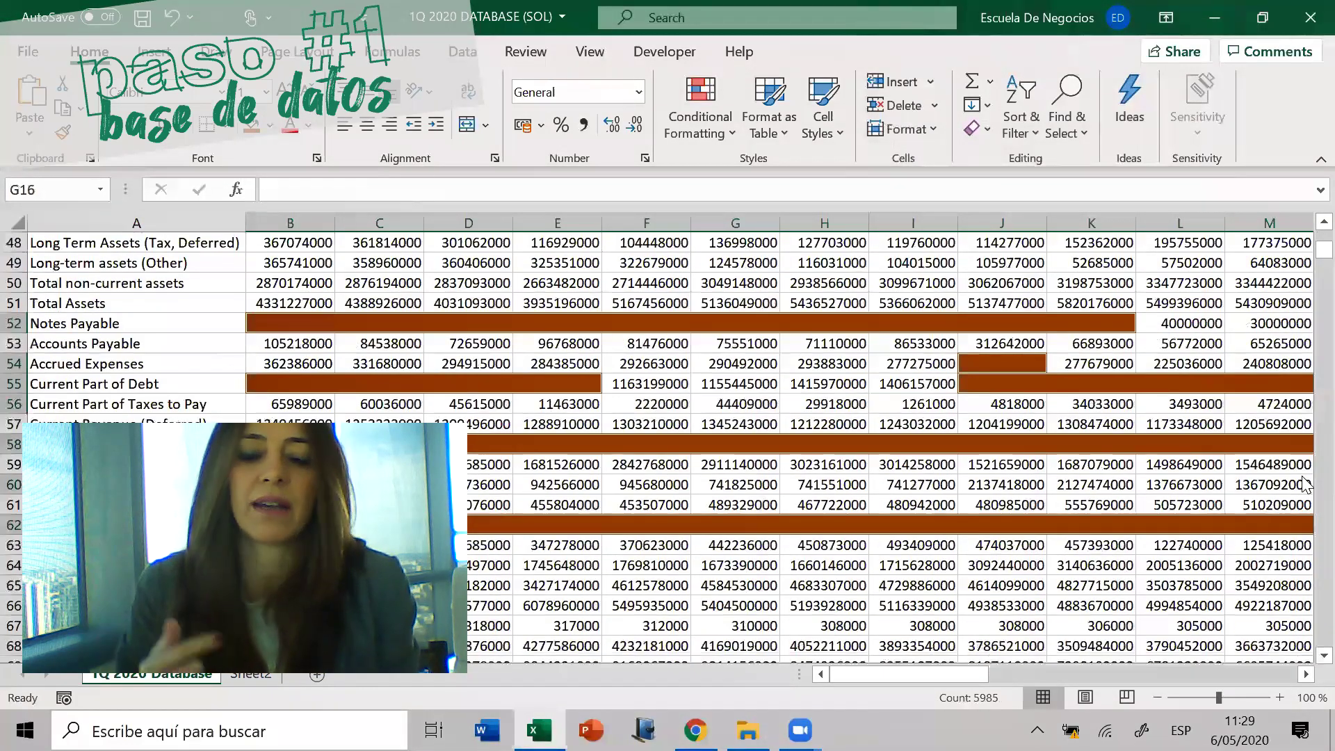
{"action": "scroll", "coordinate": [1305, 485], "scroll_direction": "down", "scroll_amount": 7}
{"action": "scroll", "coordinate": [1305, 485], "scroll_direction": "down", "scroll_amount": 7}
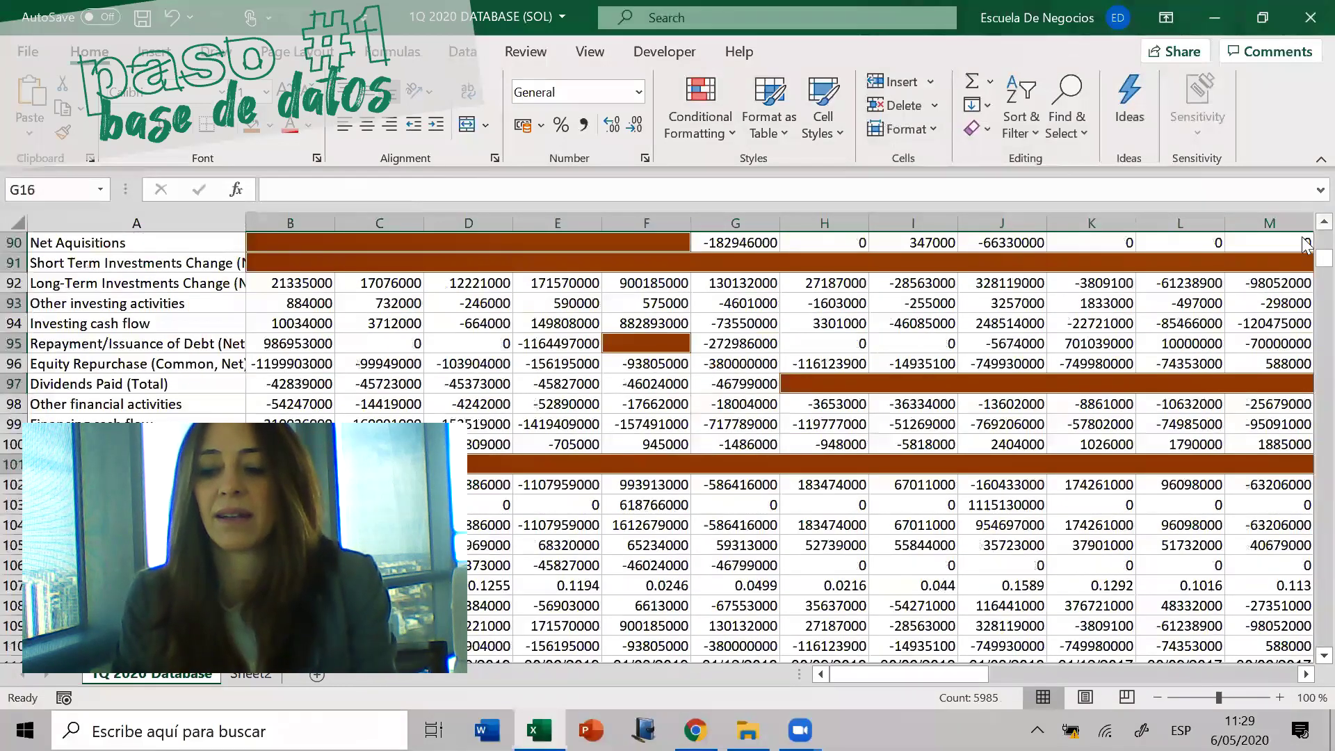
{"action": "left_click_drag", "start_coordinate": [1307, 258], "coordinate": [1305, 233]}
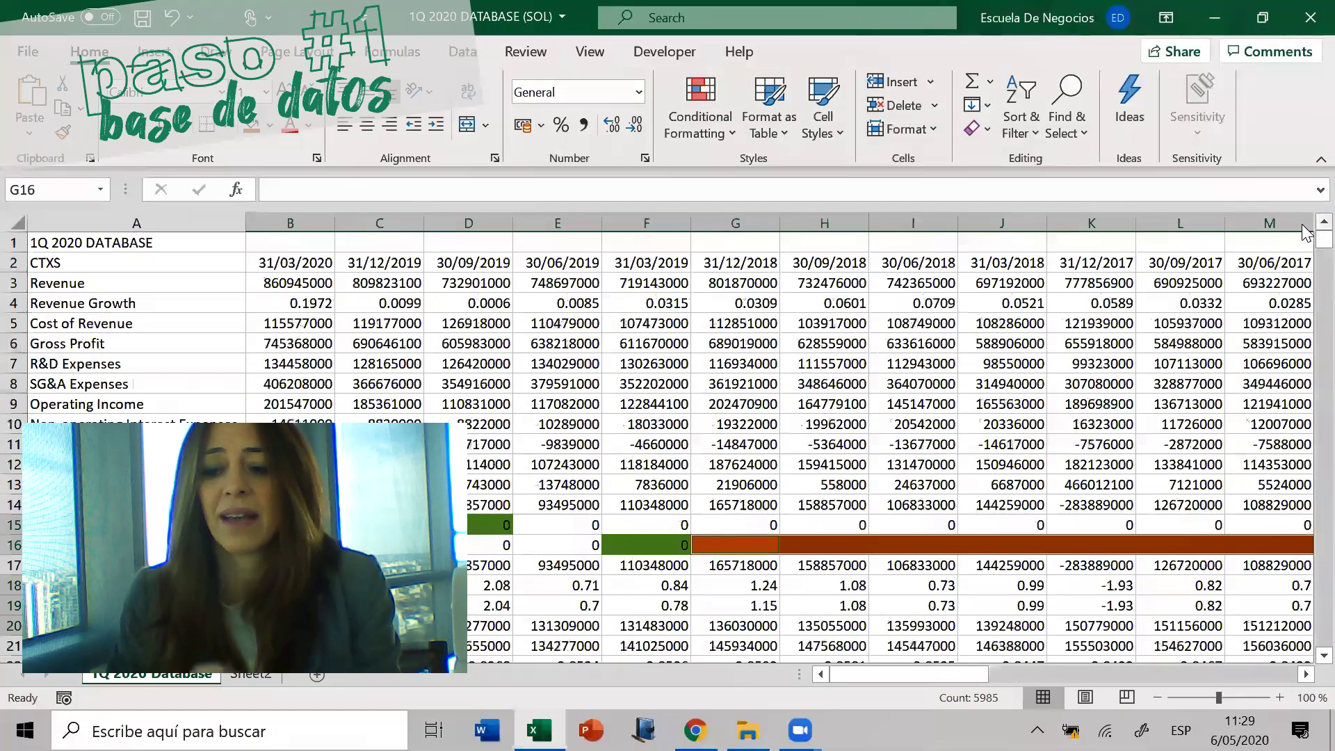
{"action": "left_click", "coordinate": [593, 193]}
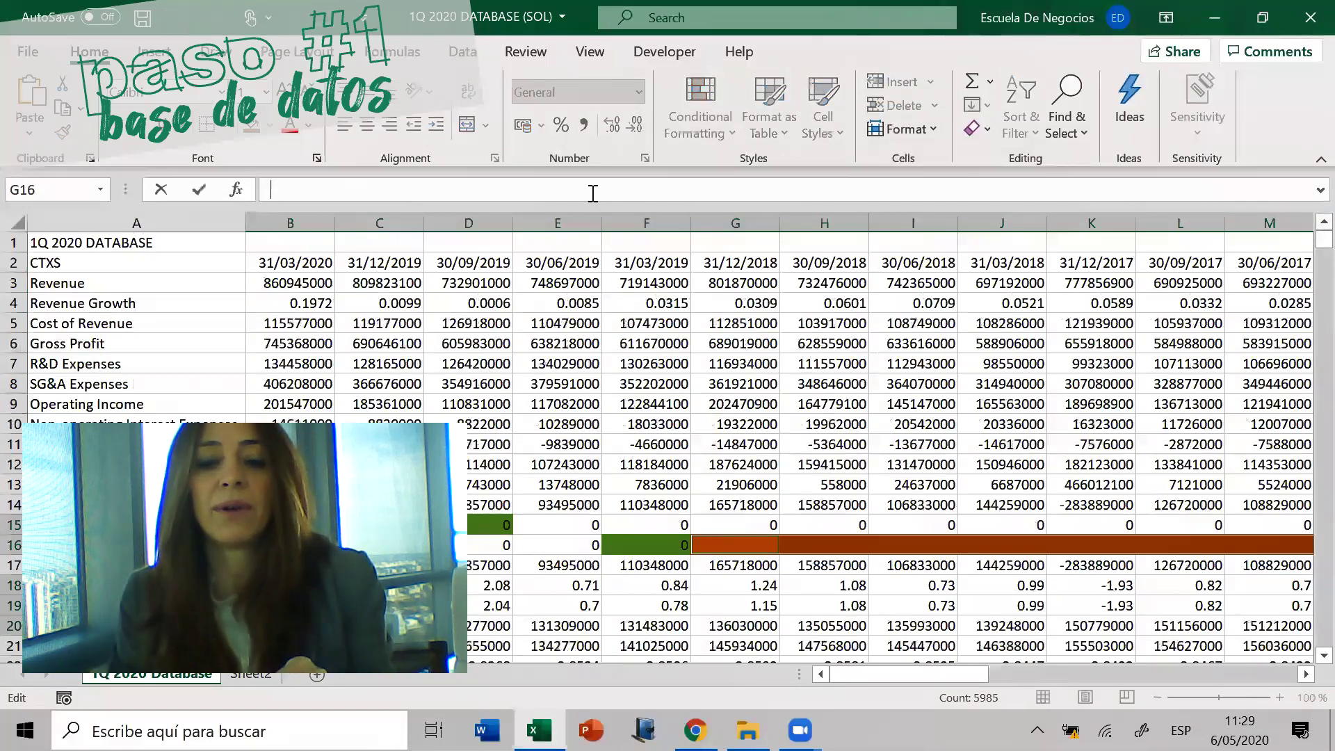
{"action": "type", "text": "0"}
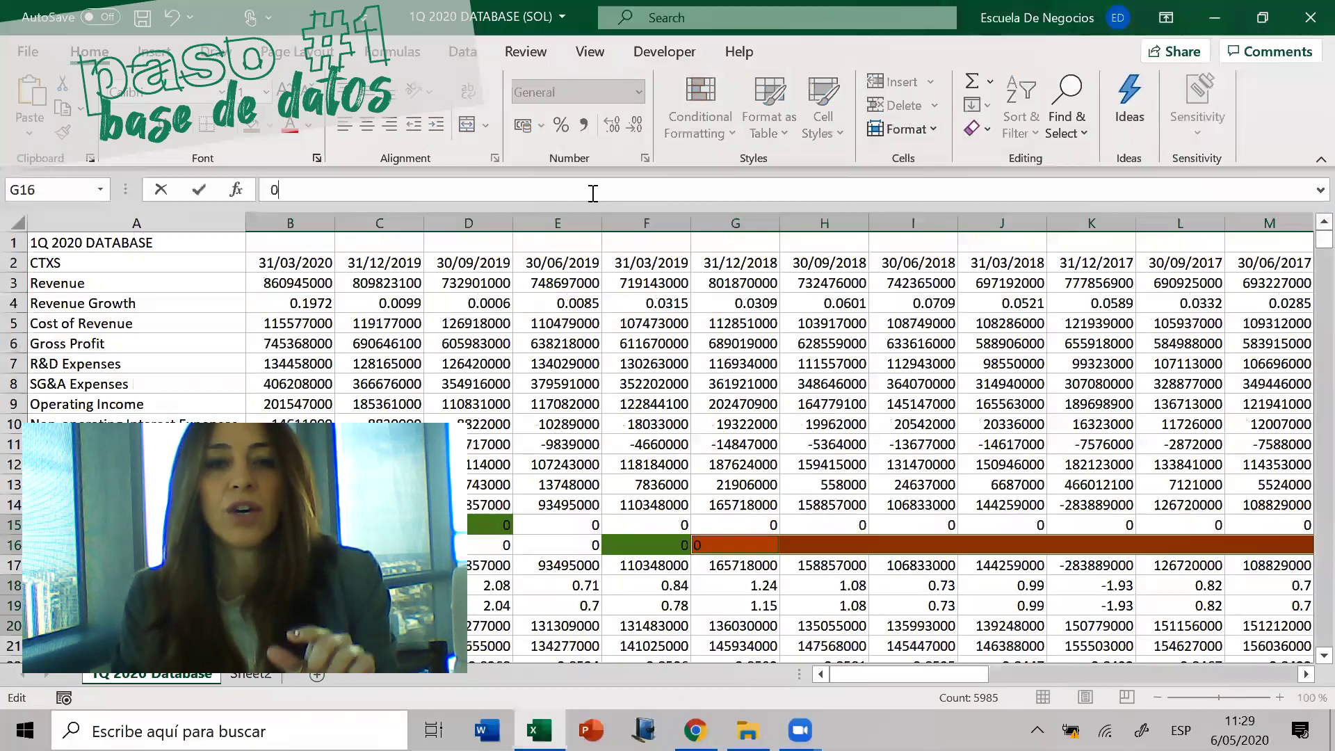
{"action": "key", "text": "ctrl+Return"}
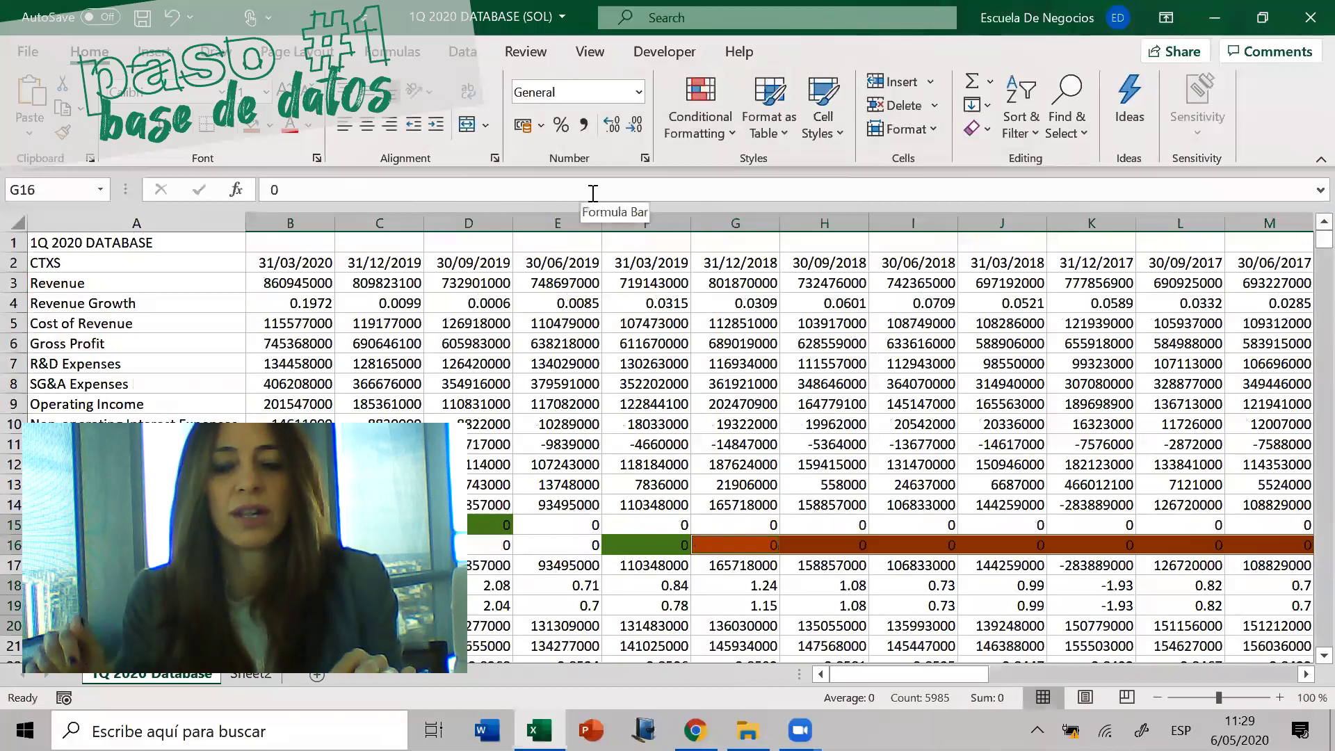
Look through the CTXS rows down to the start of the WAT block to check the zeros in the dark-orange cells
{"action": "left_click", "coordinate": [1212, 409]}
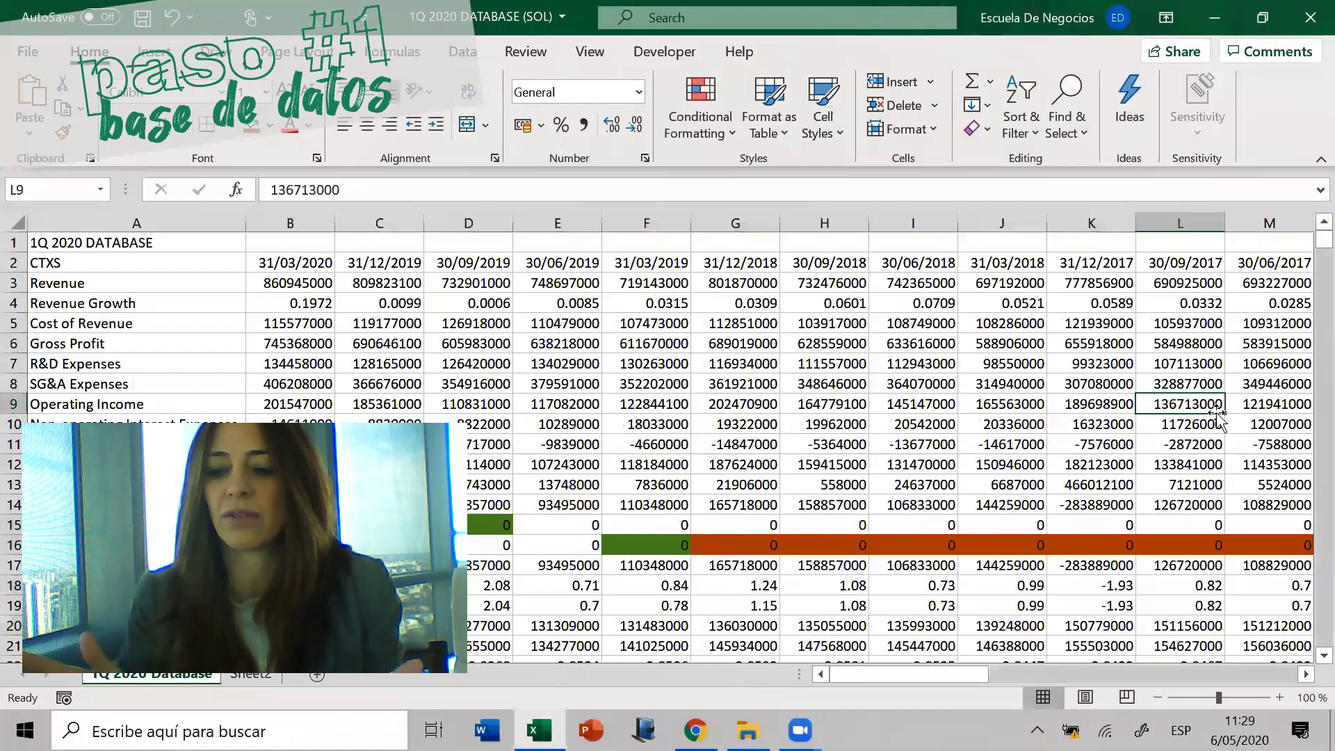
{"action": "key", "text": "Page_Down"}
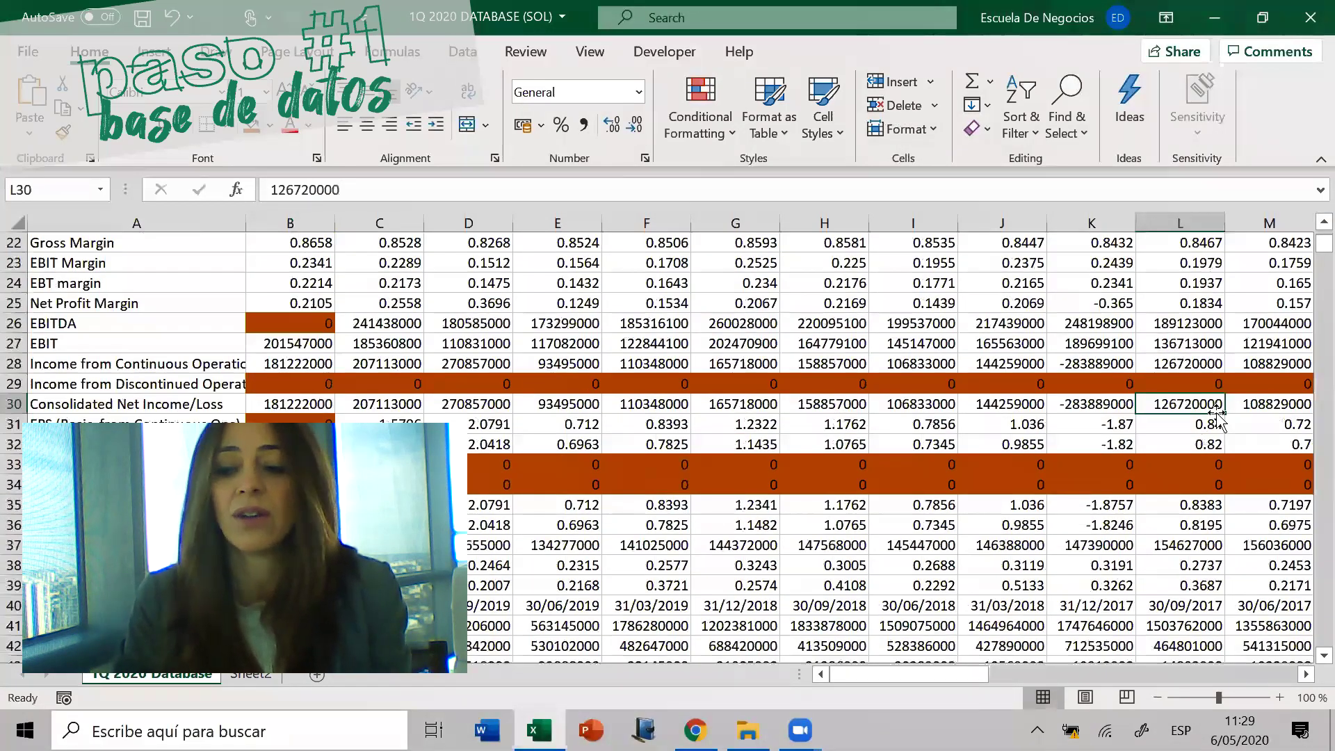
{"action": "key", "text": "Page_Down"}
{"action": "key", "text": "Page_Down"}
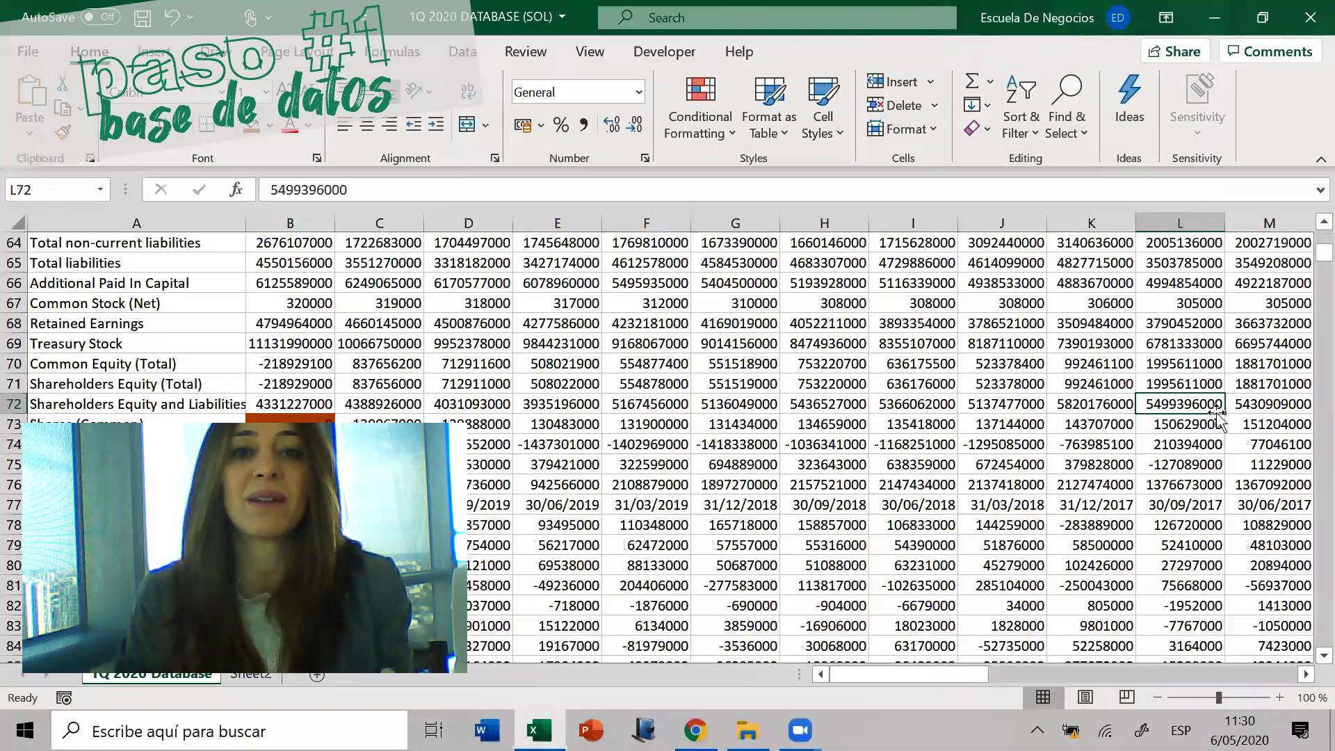
{"action": "key", "text": "Page_Up"}
{"action": "key", "text": "Page_Down"}
{"action": "key", "text": "Page_Down"}
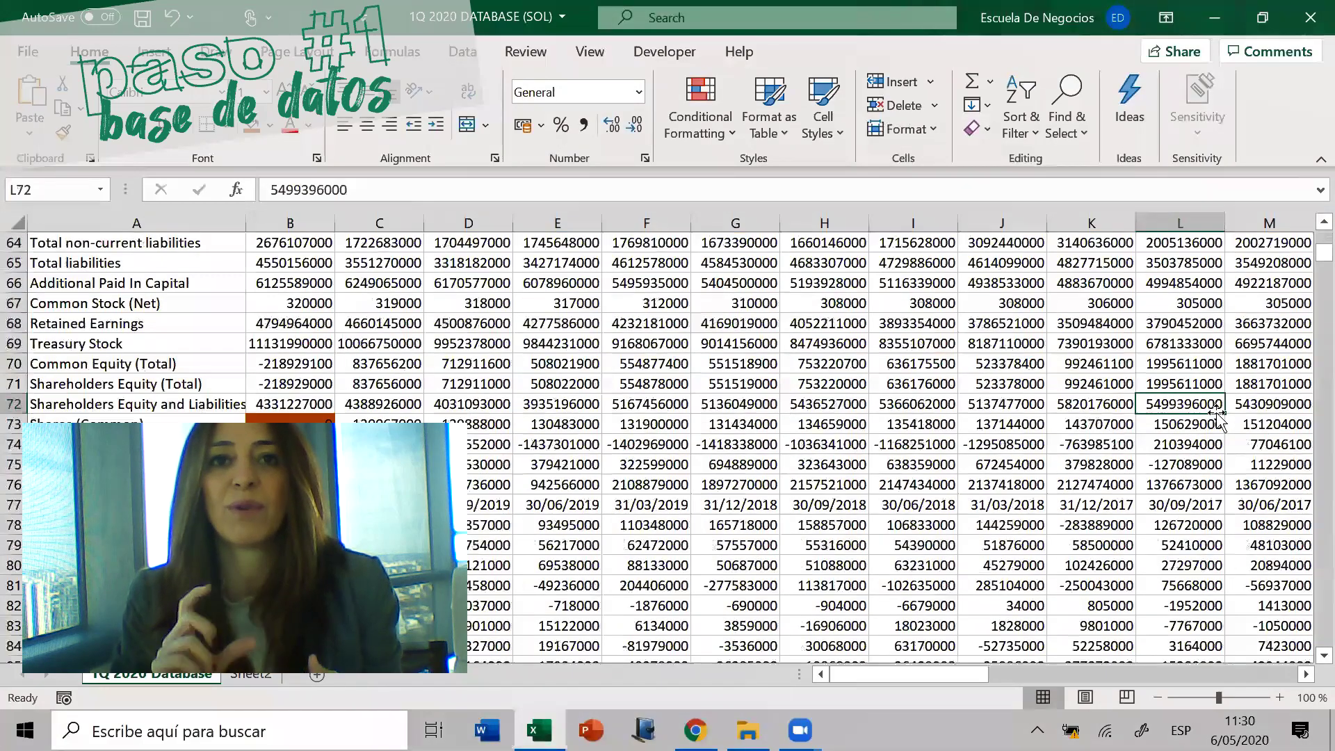
{"action": "key", "text": "Page_Down"}
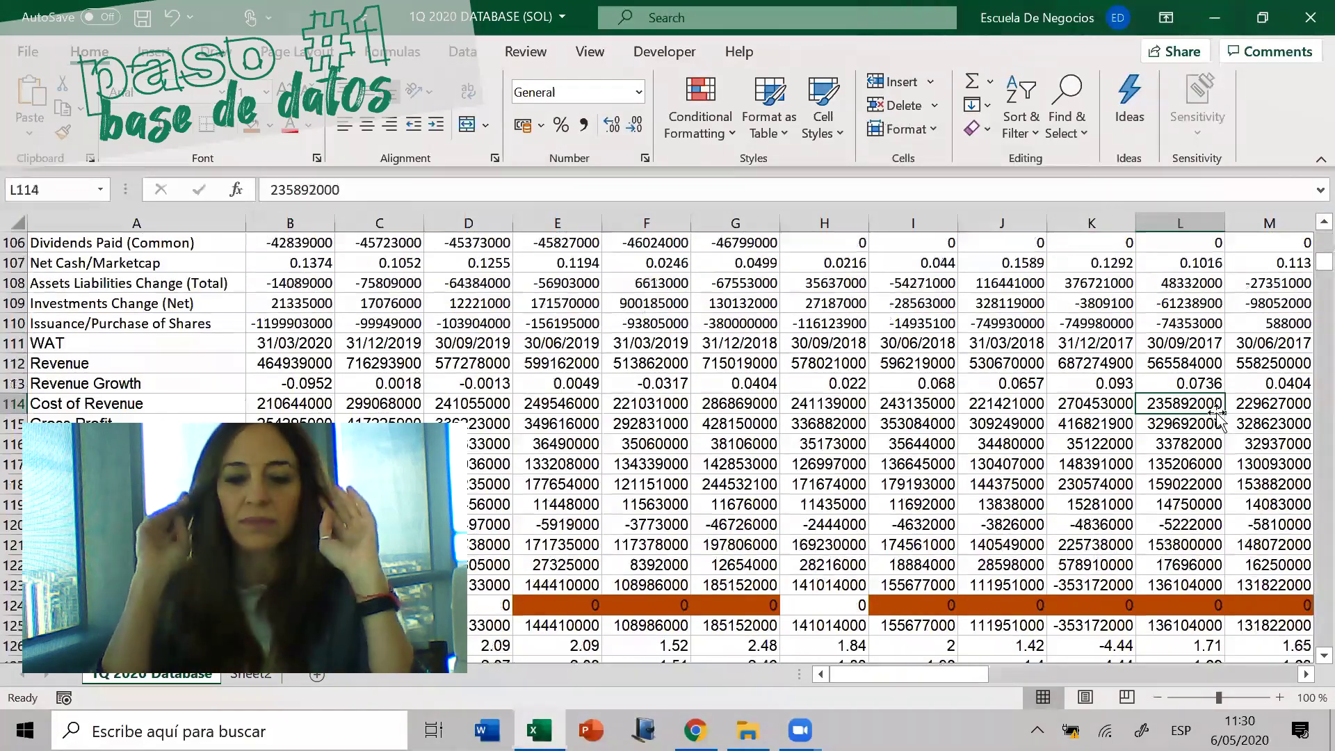
{"action": "key", "text": "Page_Up"}
{"action": "key", "text": "Page_Up"}
{"action": "key", "text": "Page_Up"}
{"action": "key", "text": "Page_Up"}
{"action": "key", "text": "Page_Up"}
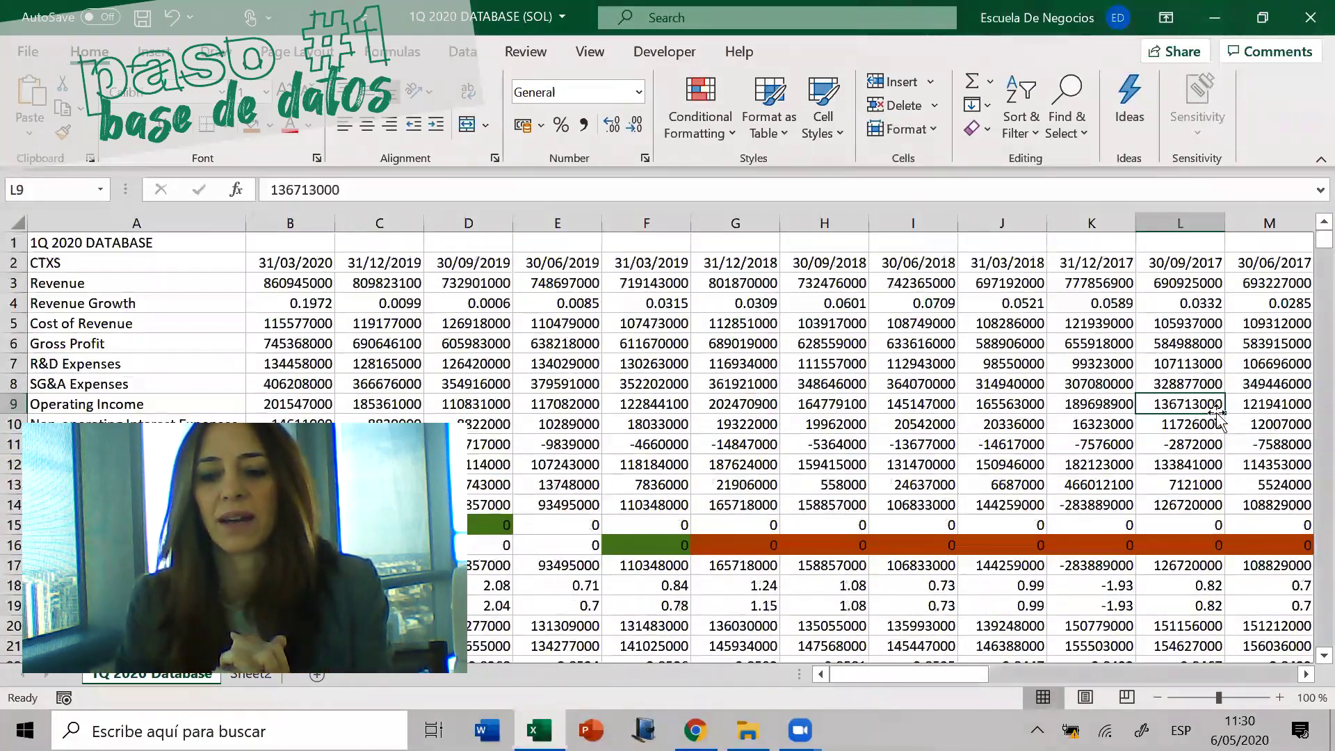
Test the sum +I14+I16 in cell I1 and clear the cell
{"action": "left_click", "coordinate": [931, 244]}
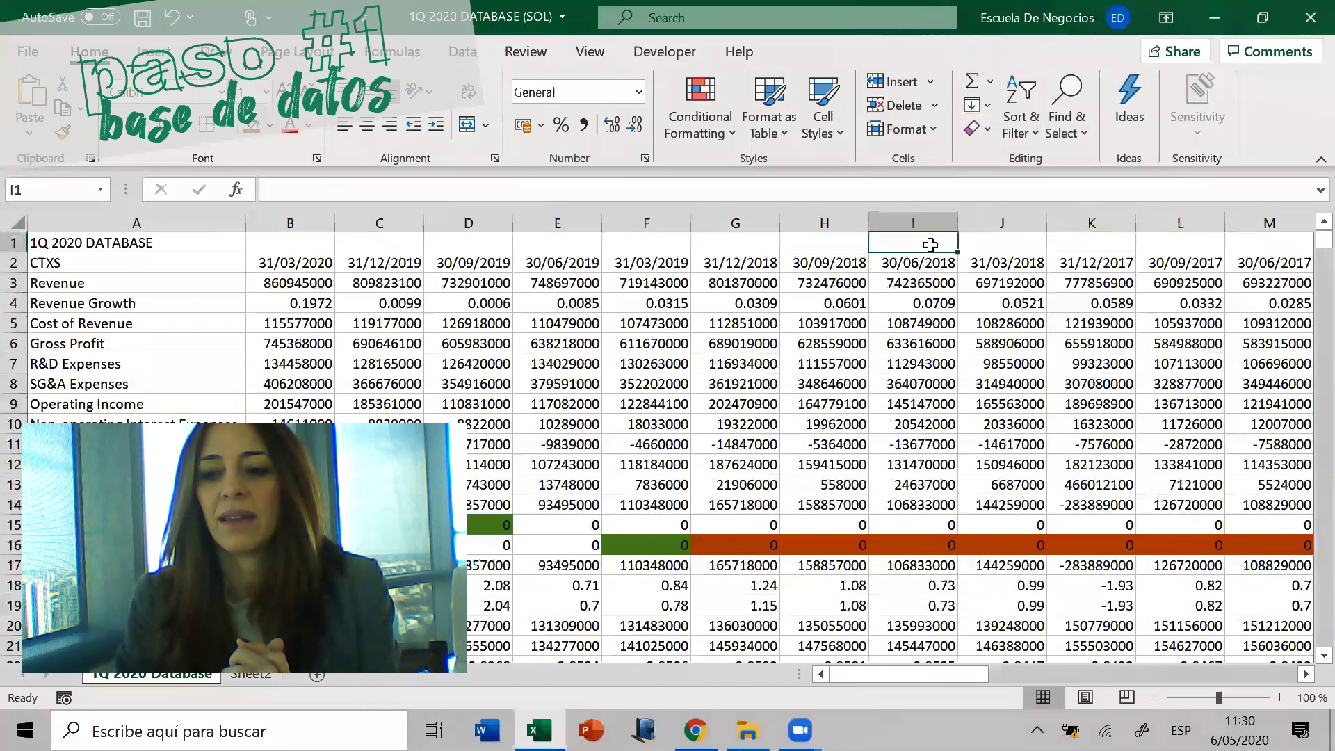
{"action": "type", "text": "+"}
{"action": "left_click", "coordinate": [908, 499]}
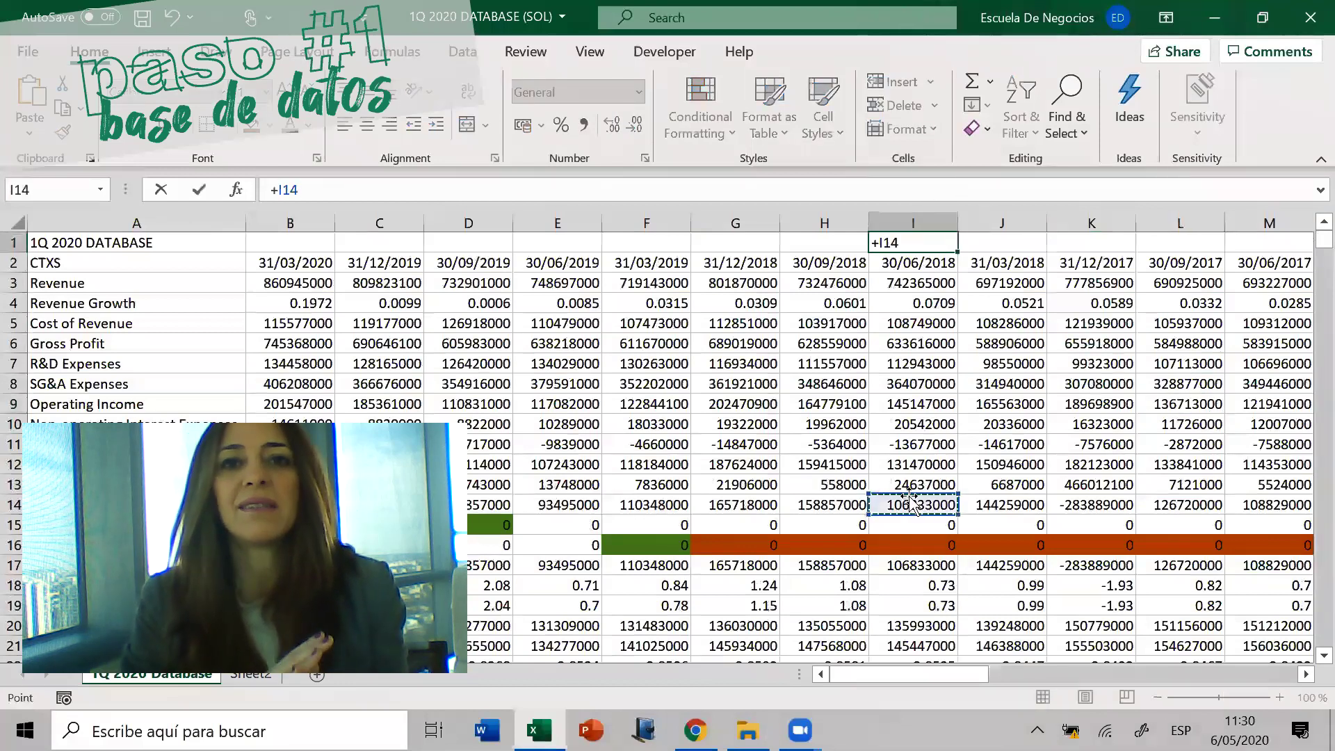
{"action": "type", "text": "+"}
{"action": "left_click", "coordinate": [942, 546]}
{"action": "key", "text": "Return"}
{"action": "key", "text": "Up"}
{"action": "key", "text": "Delete"}
{"action": "key", "text": "Down"}
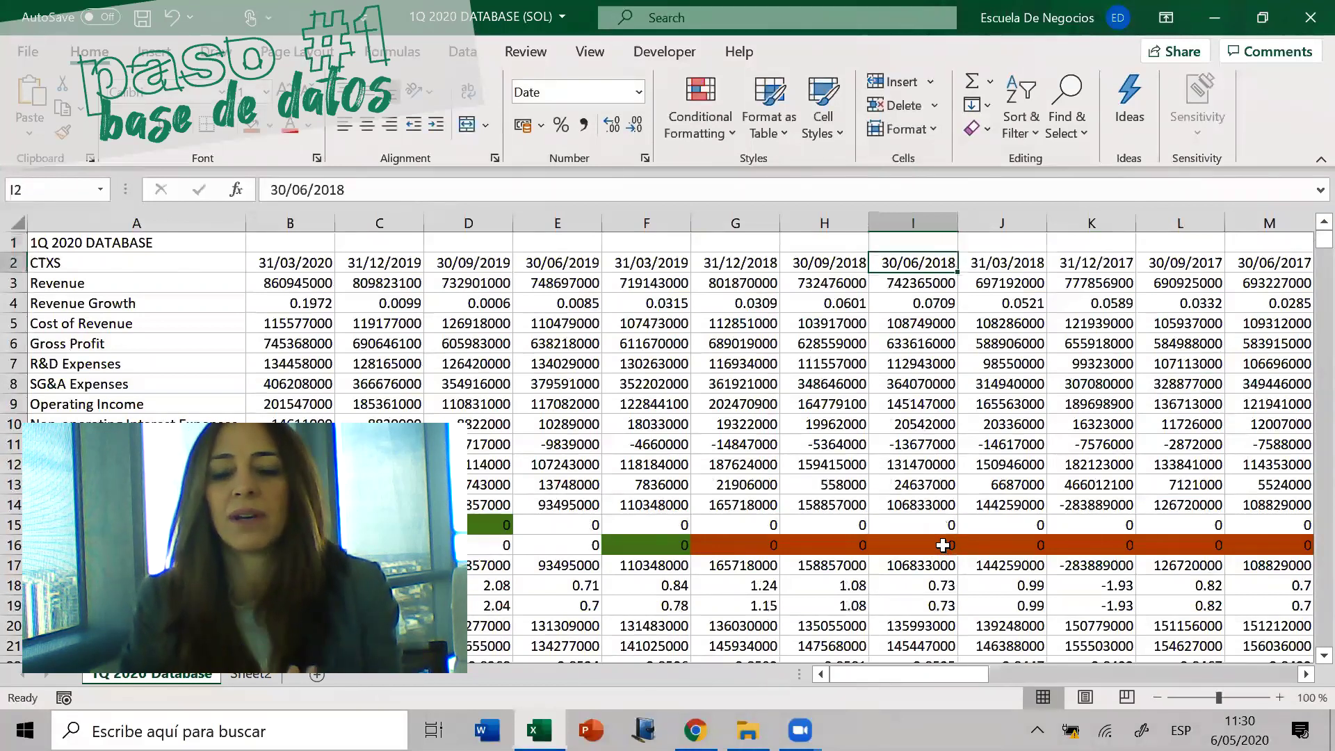
Undo the zero entries and colour fills made on both the blank cells and the non-numeric cells
{"action": "key", "text": "ctrl+z"}
{"action": "key", "text": "ctrl+z"}
{"action": "key", "text": "ctrl+z"}
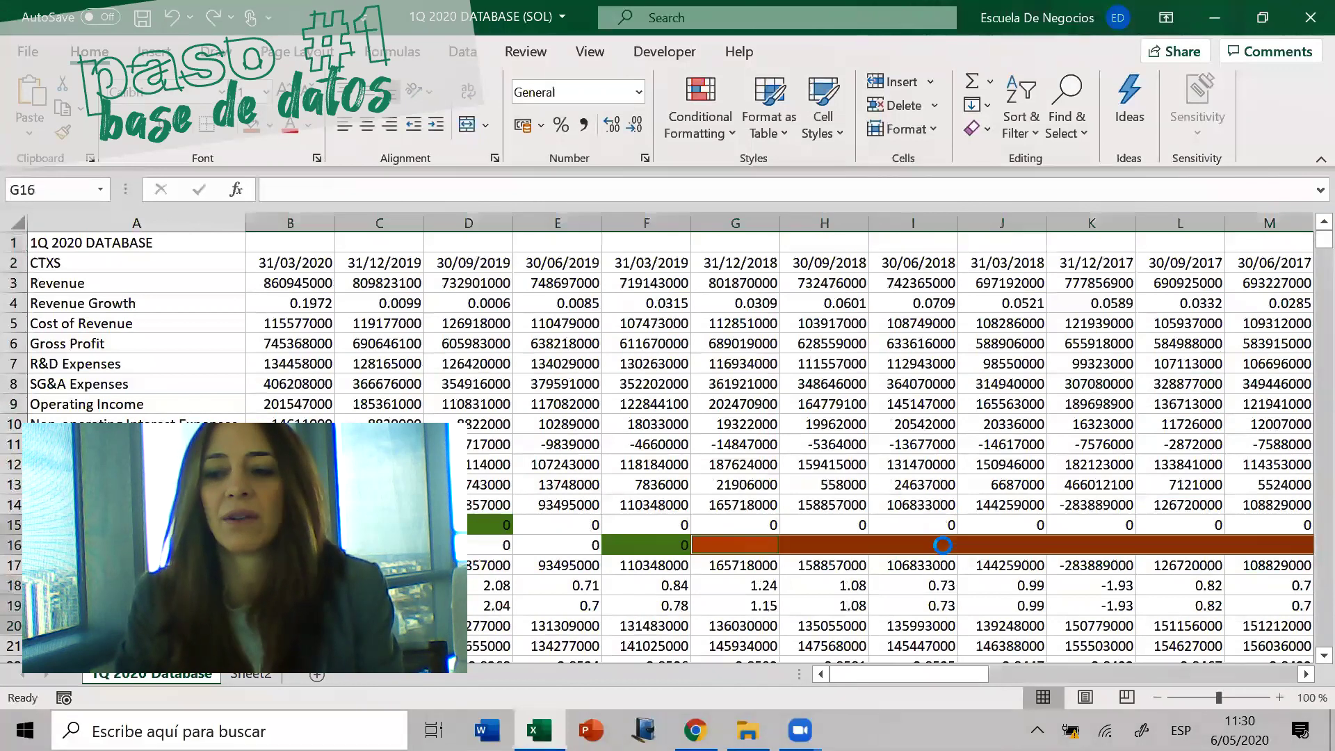
{"action": "key", "text": "ctrl+z"}
{"action": "key", "text": "ctrl+z"}
{"action": "key", "text": "ctrl+z"}
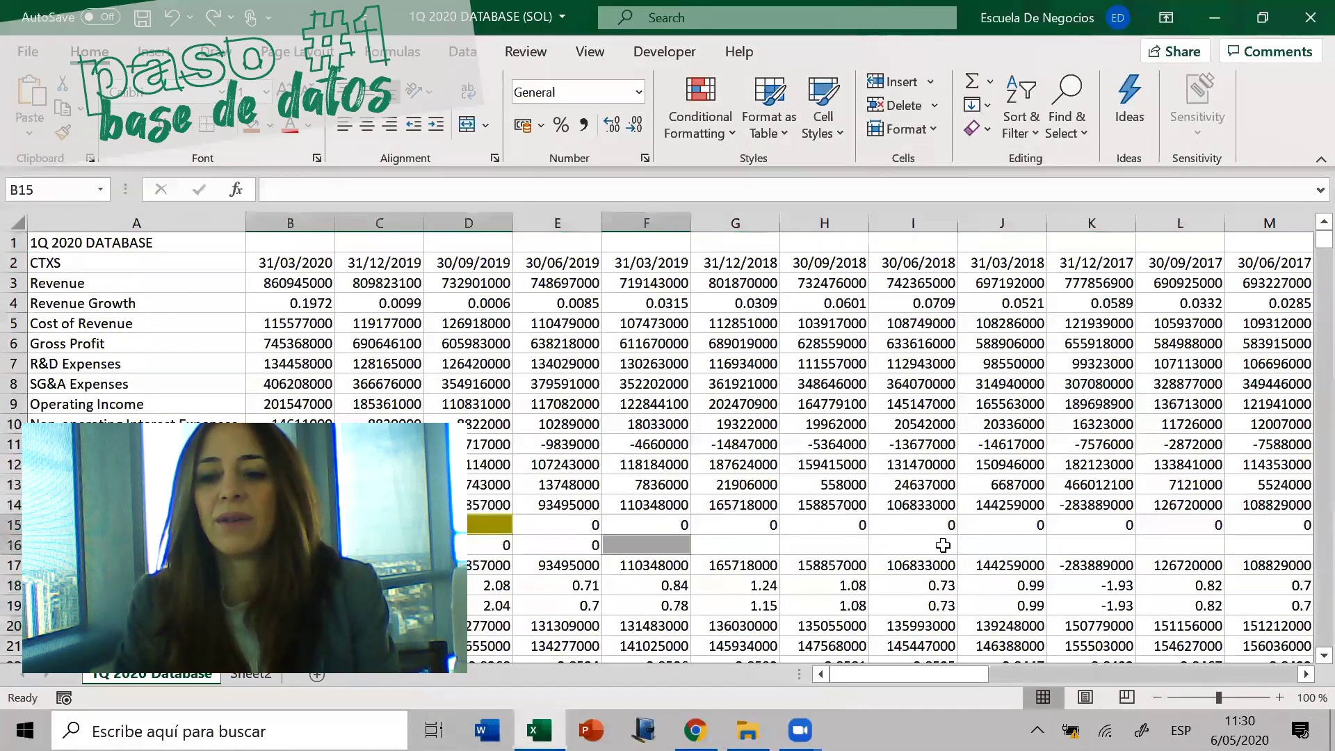
{"action": "key", "text": "ctrl+z"}
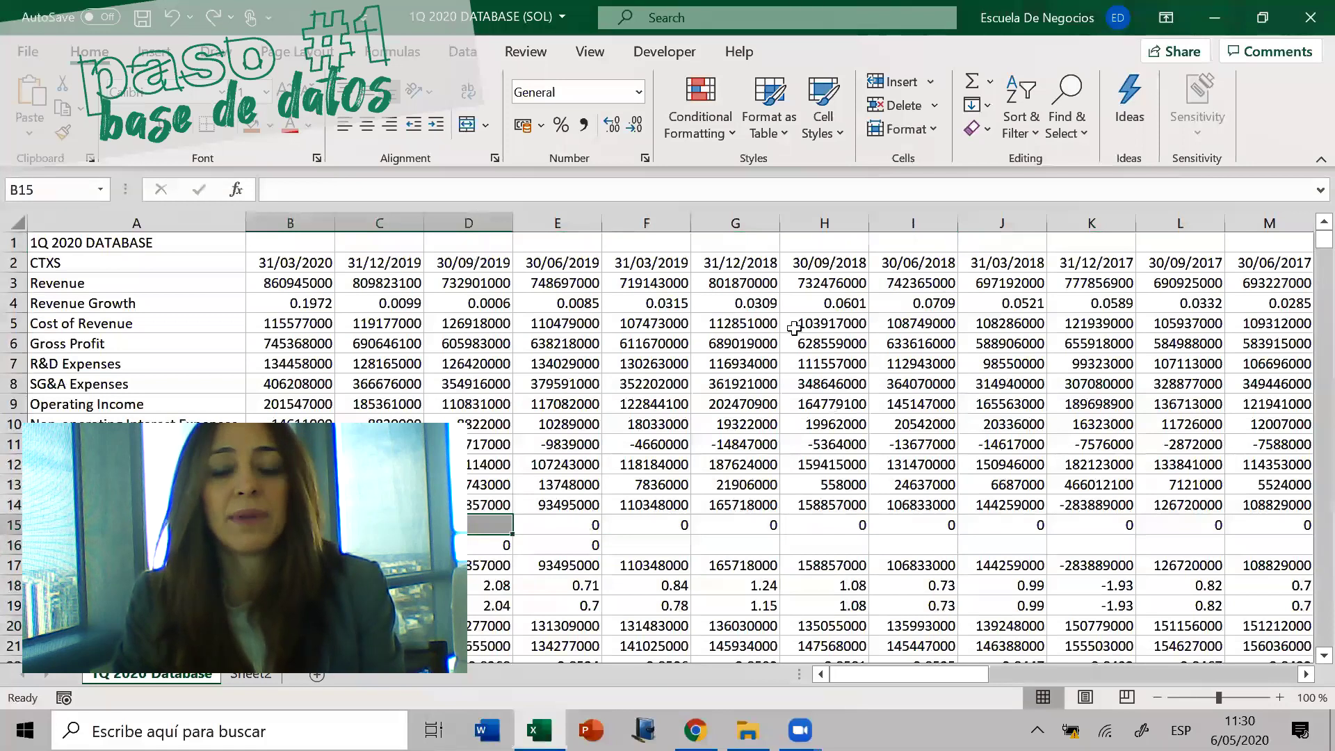
Enter +ISNUMBER(H14) in cell H1 to test whether the Income after Tax value for 30/09/2018 is numeric
{"action": "left_click", "coordinate": [828, 245]}
{"action": "type", "text": "+"}
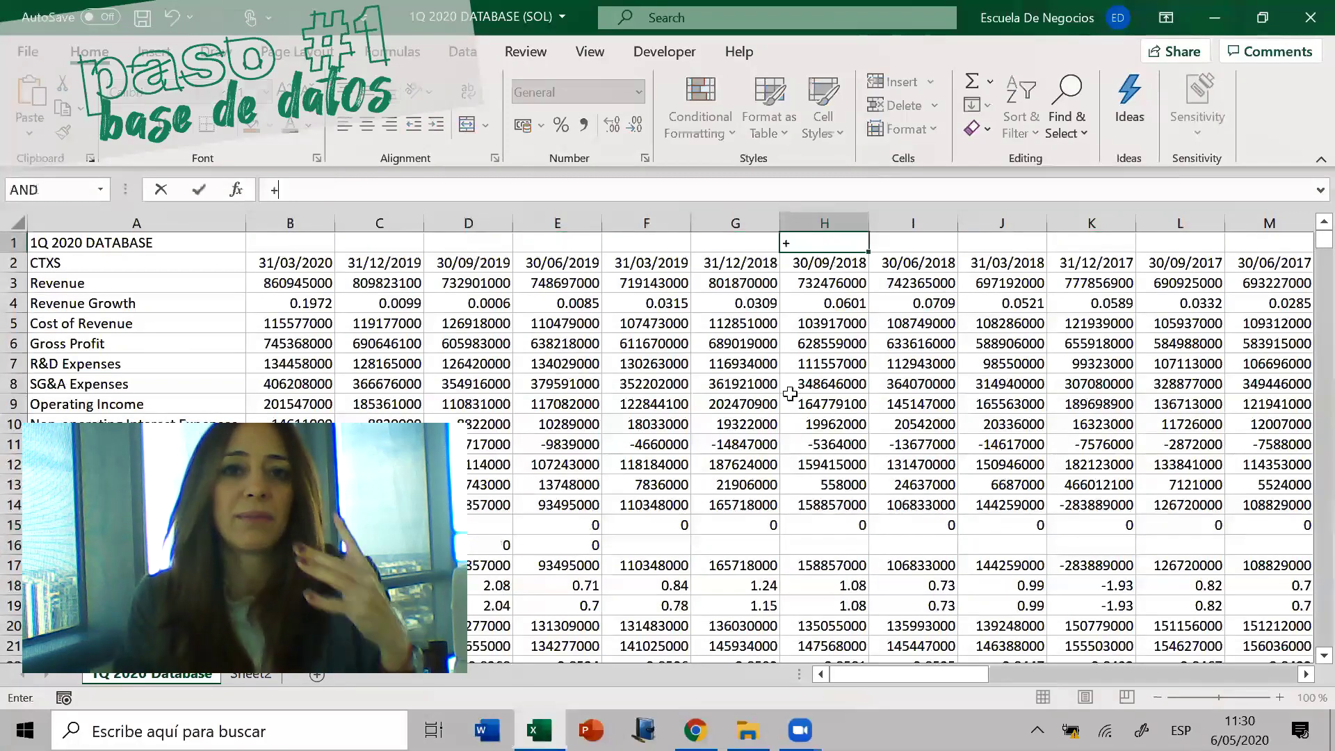
{"action": "type", "text": "isnumber"}
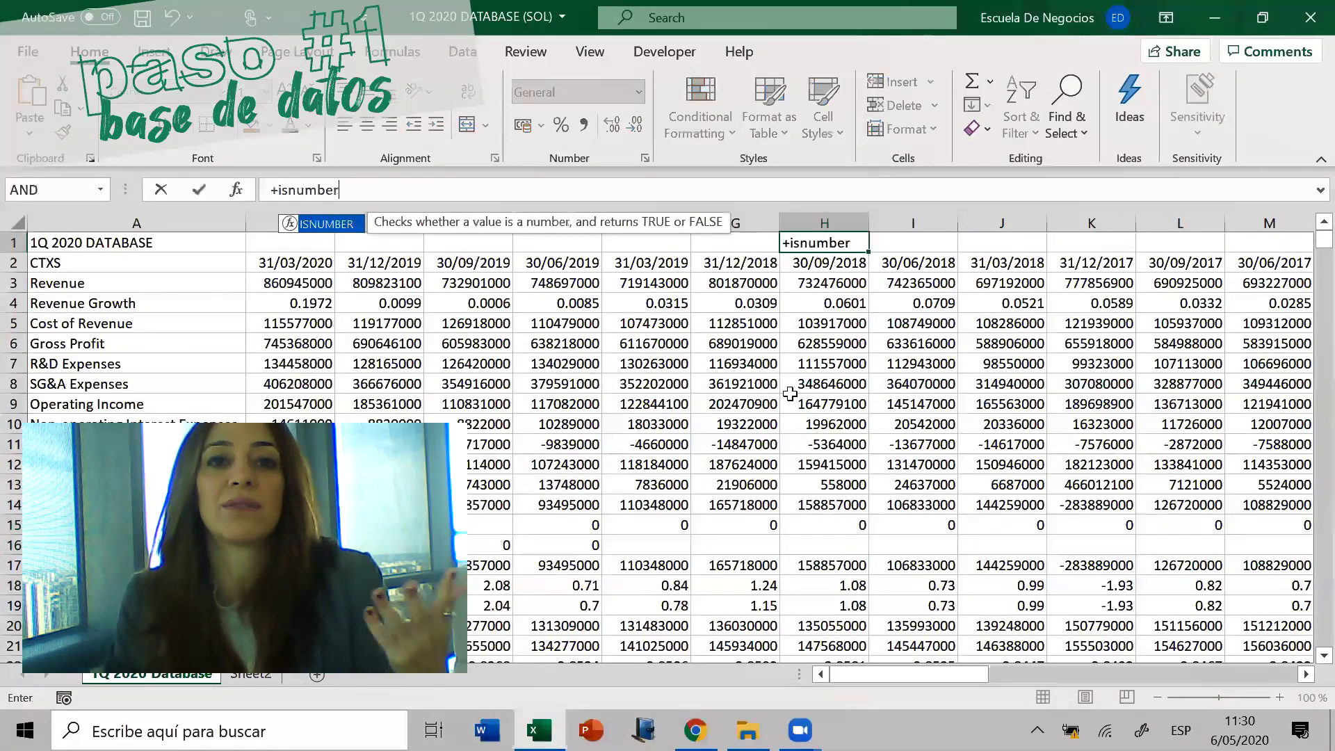
{"action": "type", "text": "("}
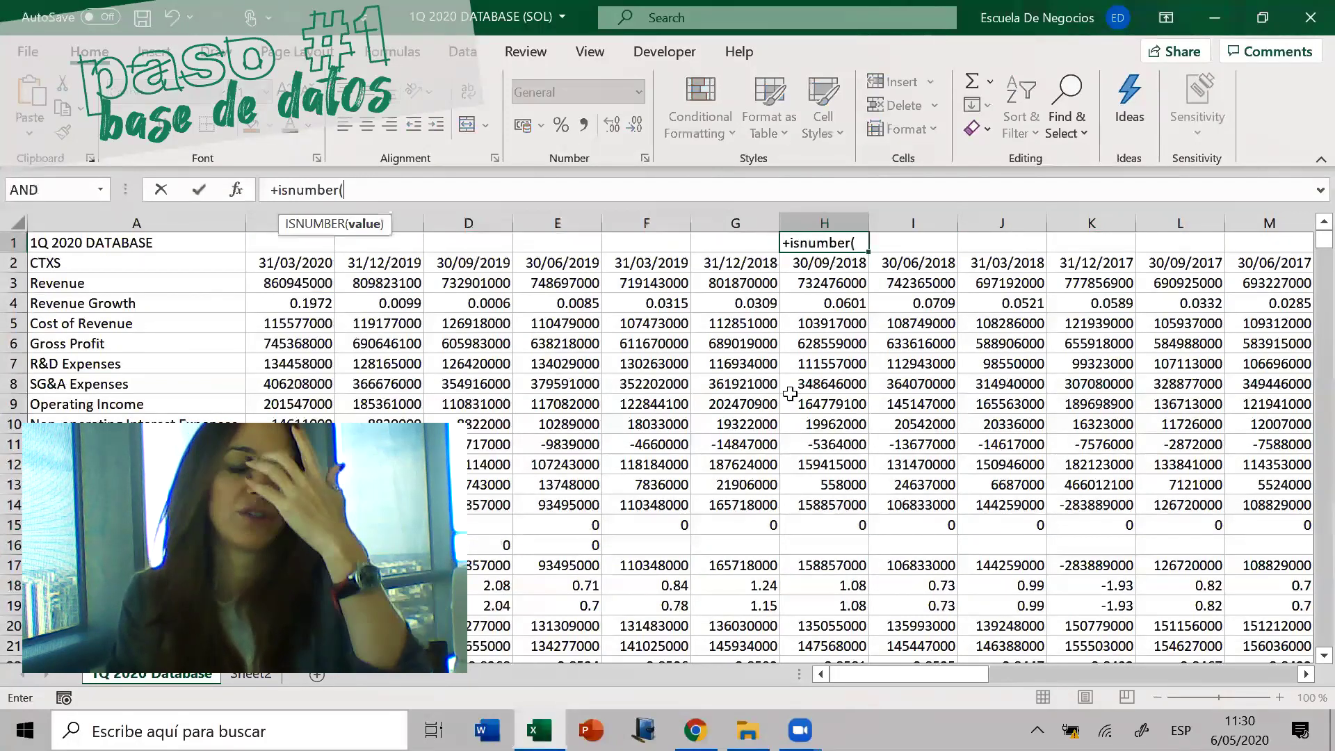
{"action": "left_click", "coordinate": [838, 504]}
{"action": "key", "text": "Return"}
{"action": "key", "text": "Up"}
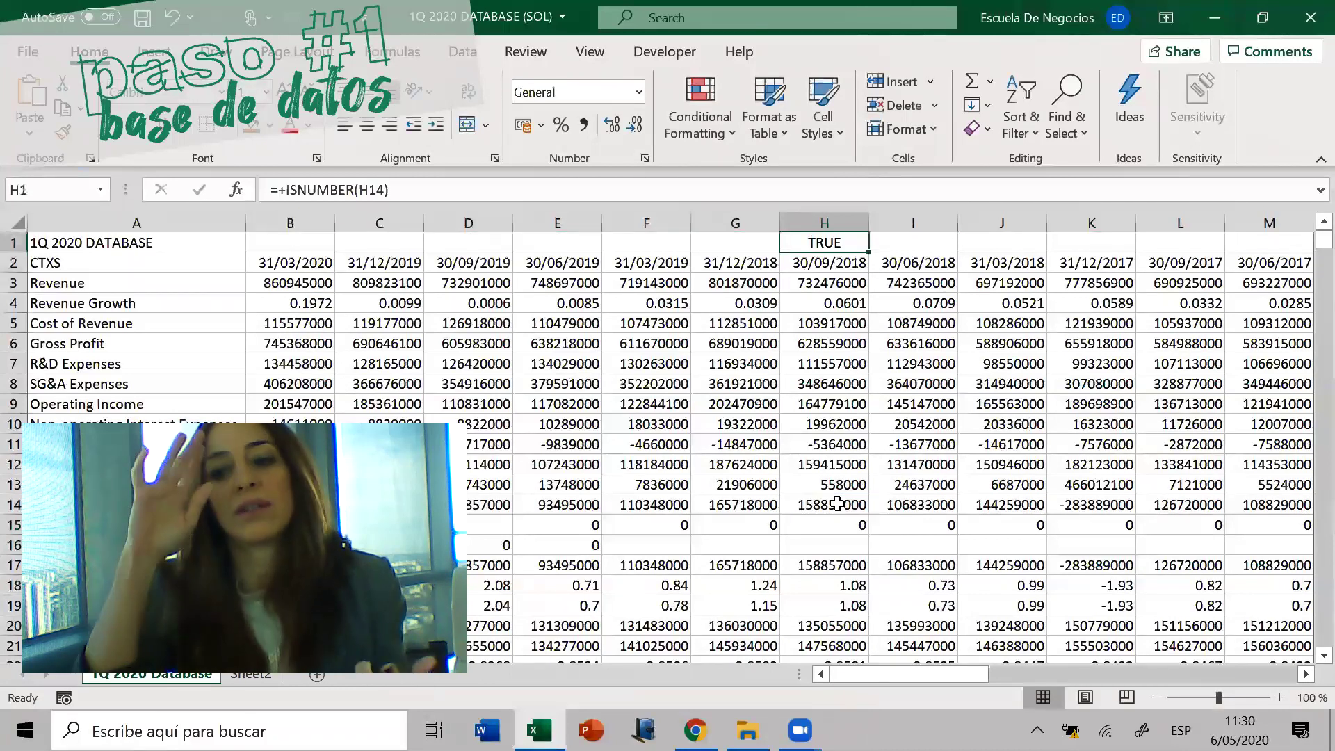
Change the ISNUMBER check in H1 to test the empty-looking cell H16, and clear H1
{"action": "left_click", "coordinate": [393, 193]}
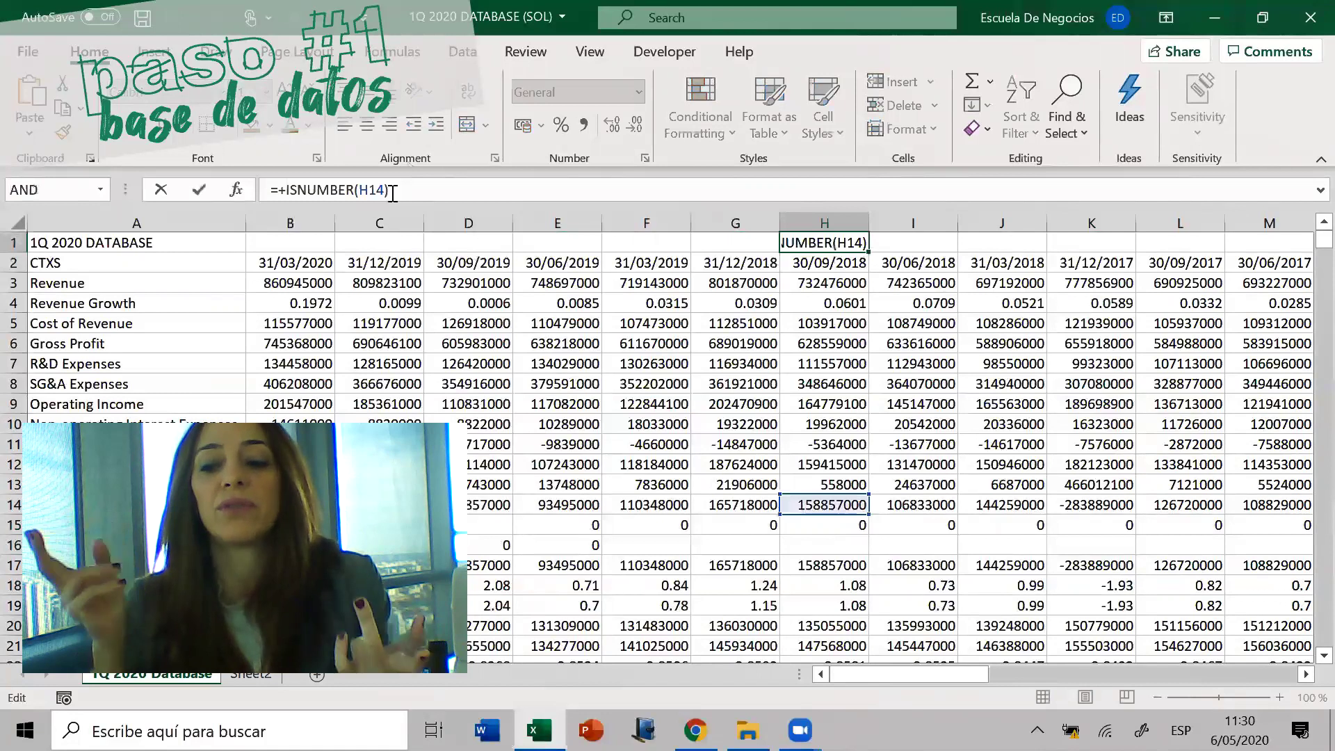
{"action": "key", "text": "Escape"}
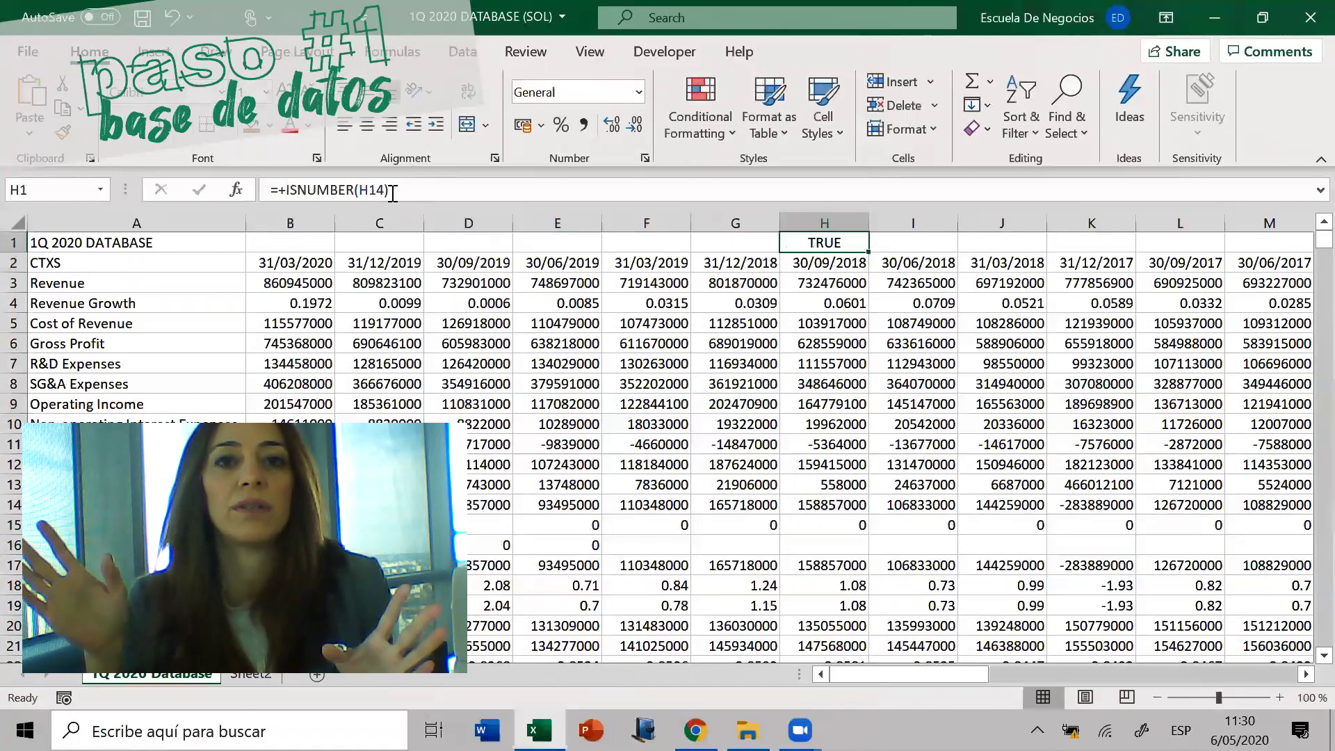
{"action": "left_click", "coordinate": [387, 190]}
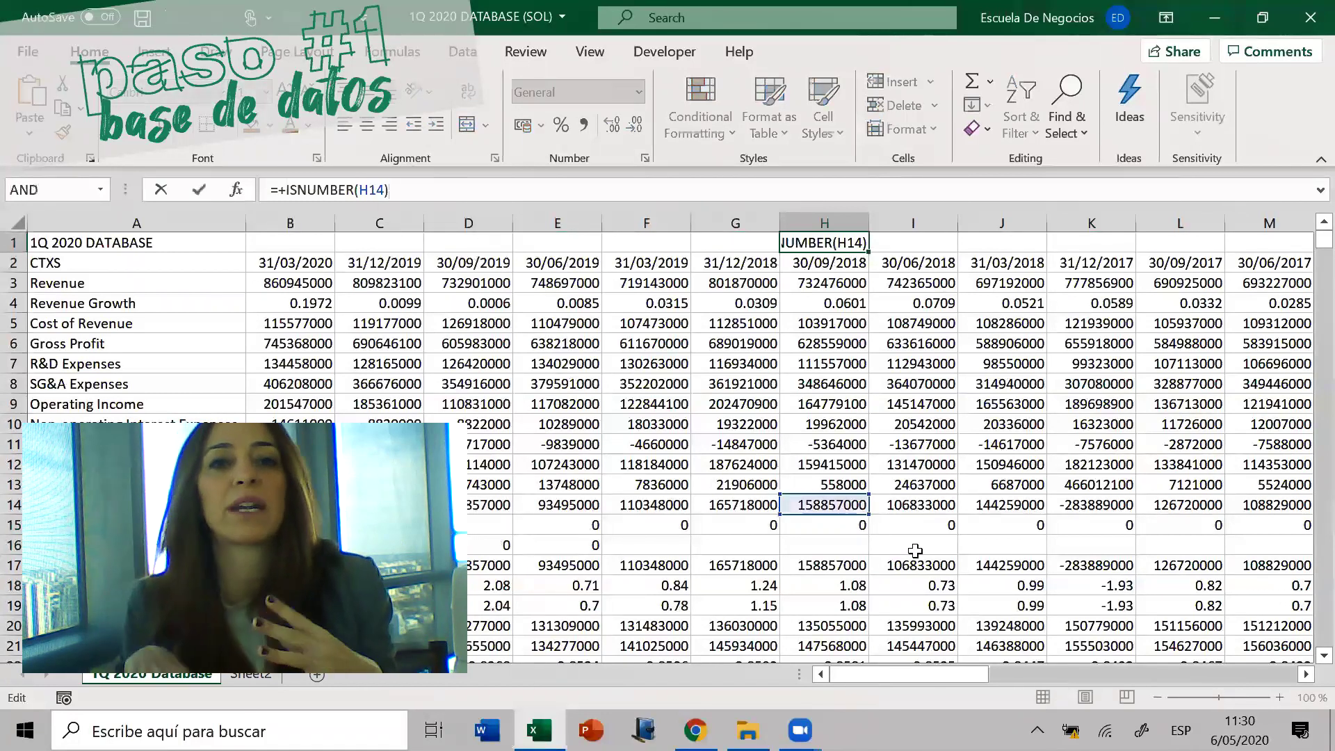
{"action": "left_click_drag", "start_coordinate": [827, 522], "coordinate": [829, 542]}
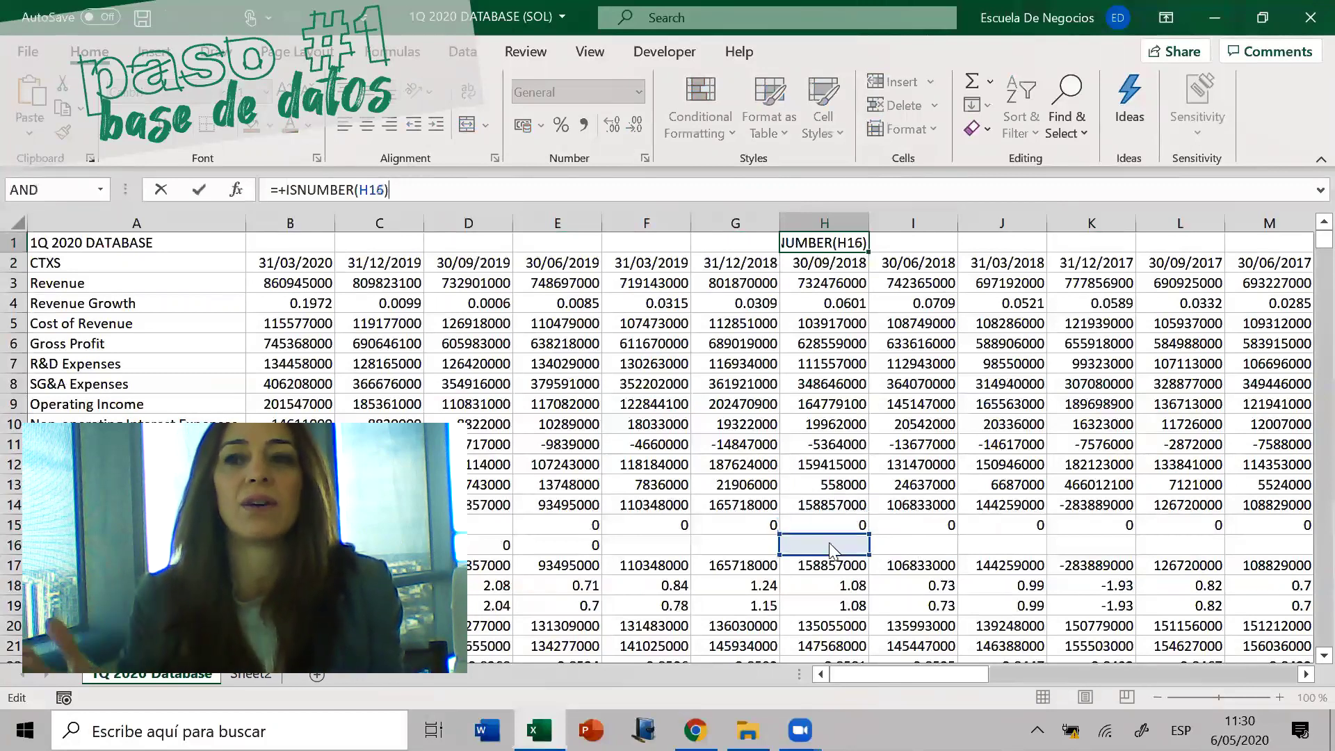
{"action": "key", "text": "Return"}
{"action": "key", "text": "Up"}
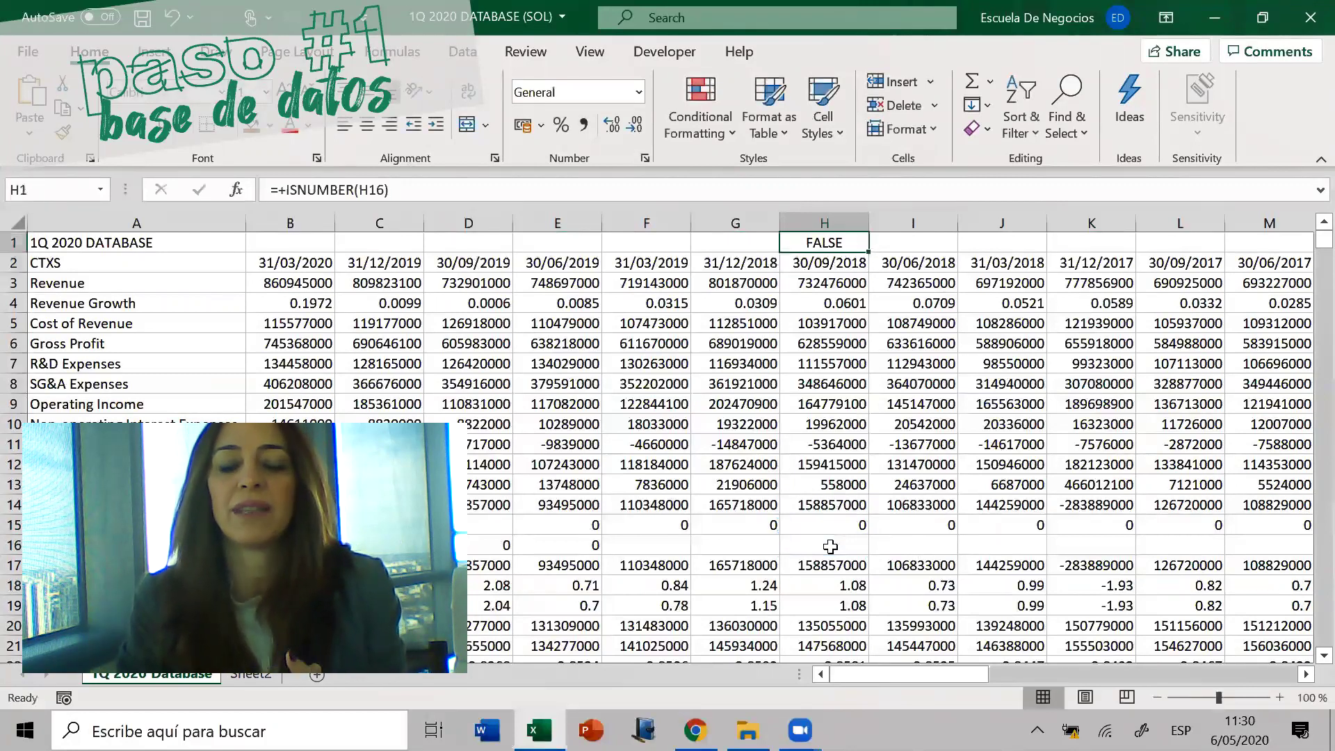
{"action": "left_click", "coordinate": [507, 194]}
{"action": "key", "text": "Escape"}
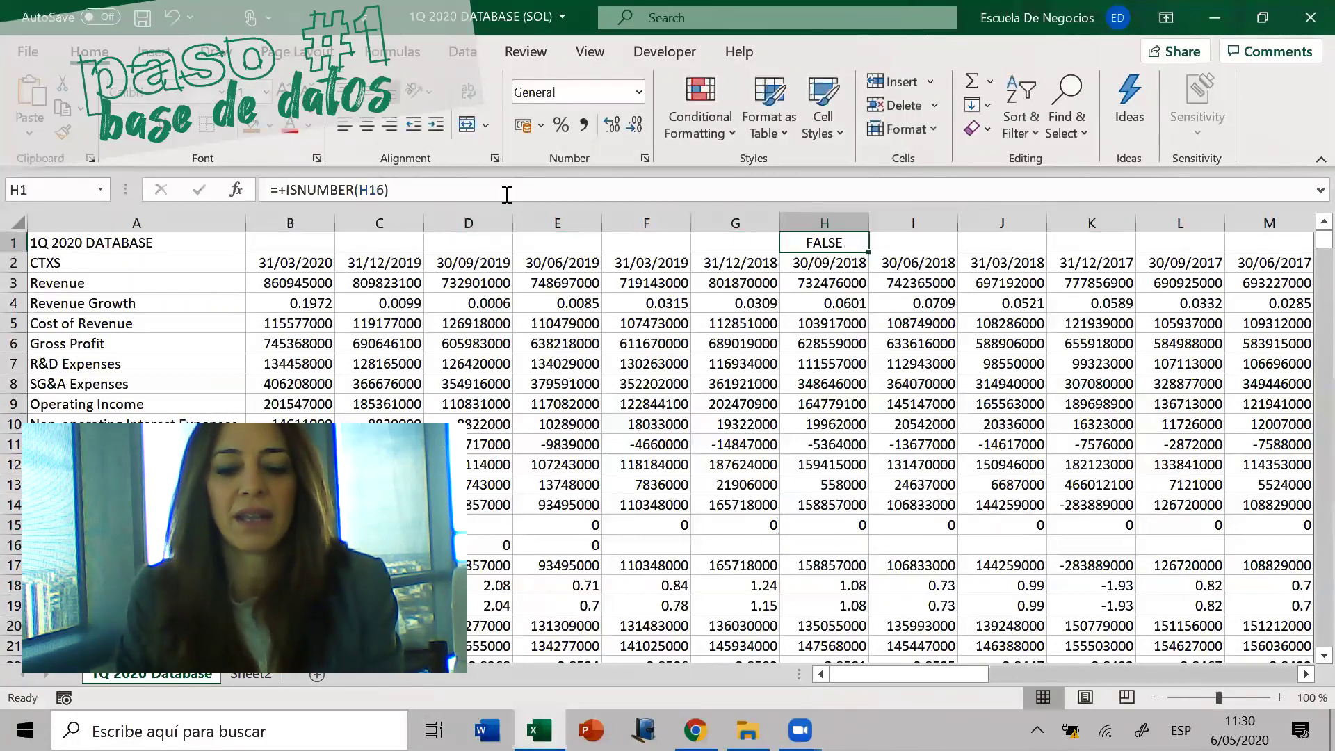
{"action": "key", "text": "Delete"}
{"action": "key", "text": "Down"}
Go to the empty columns beyond the 30/06/2010 header in row 2 and start a formula there
{"action": "key", "text": "ctrl+Right"}
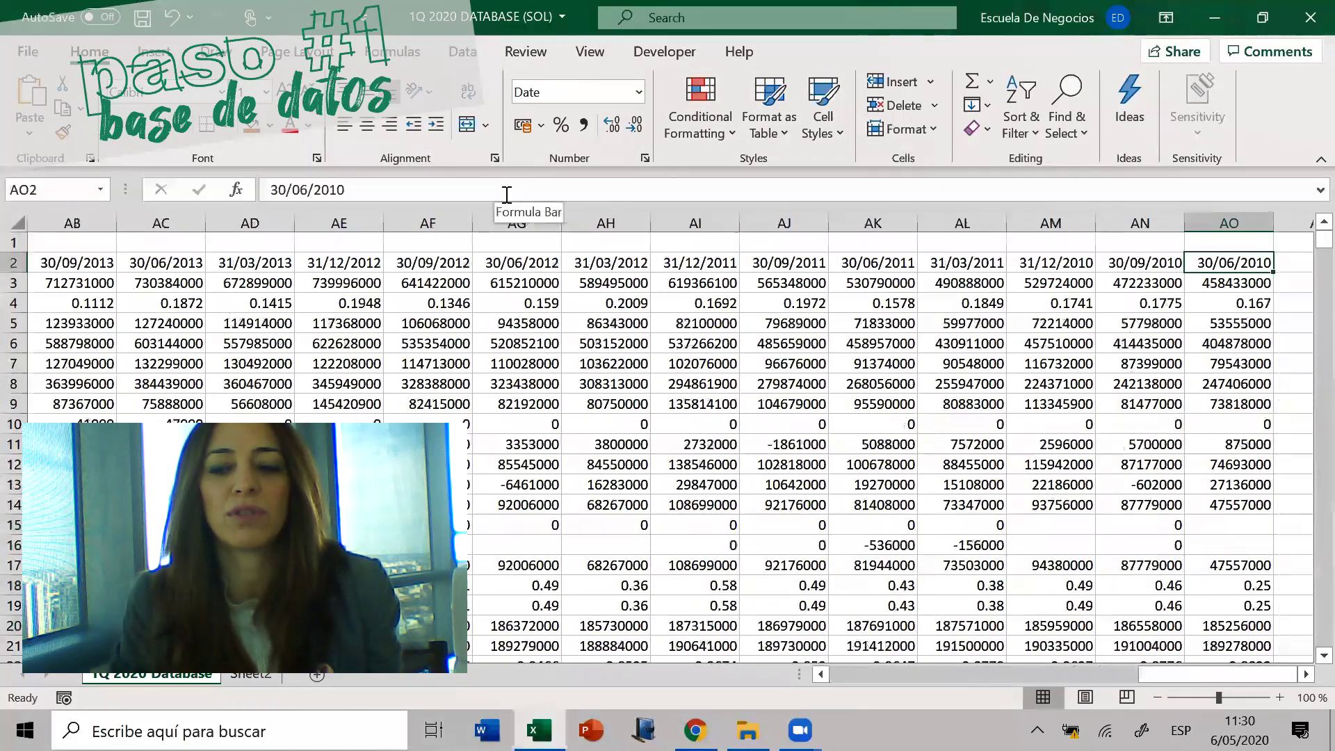
{"action": "key", "text": "Right"}
{"action": "key", "text": "Right"}
{"action": "key", "text": "Right"}
{"action": "key", "text": "Right"}
{"action": "key", "text": "Right"}
{"action": "key", "text": "Left"}
{"action": "key", "text": "Left"}
{"action": "type", "text": "+"}
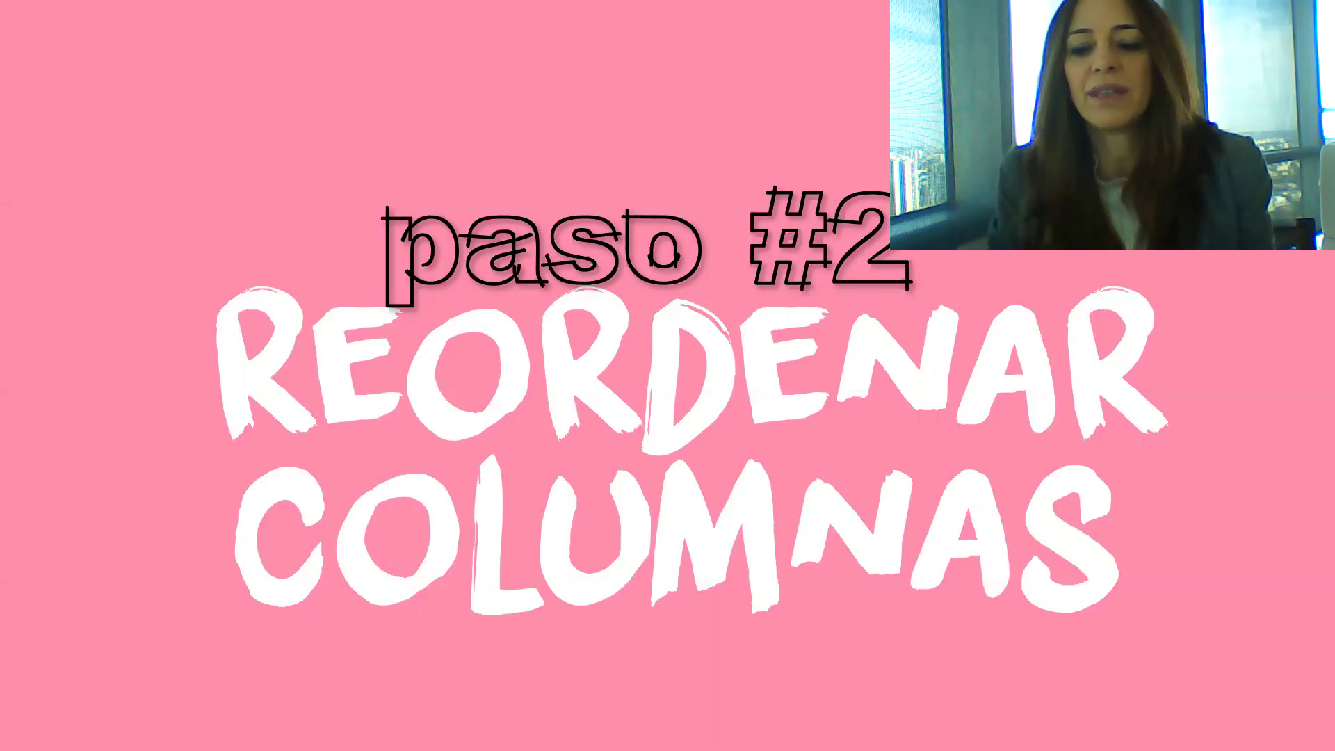
{"action": "left_click", "coordinate": [597, 527]}
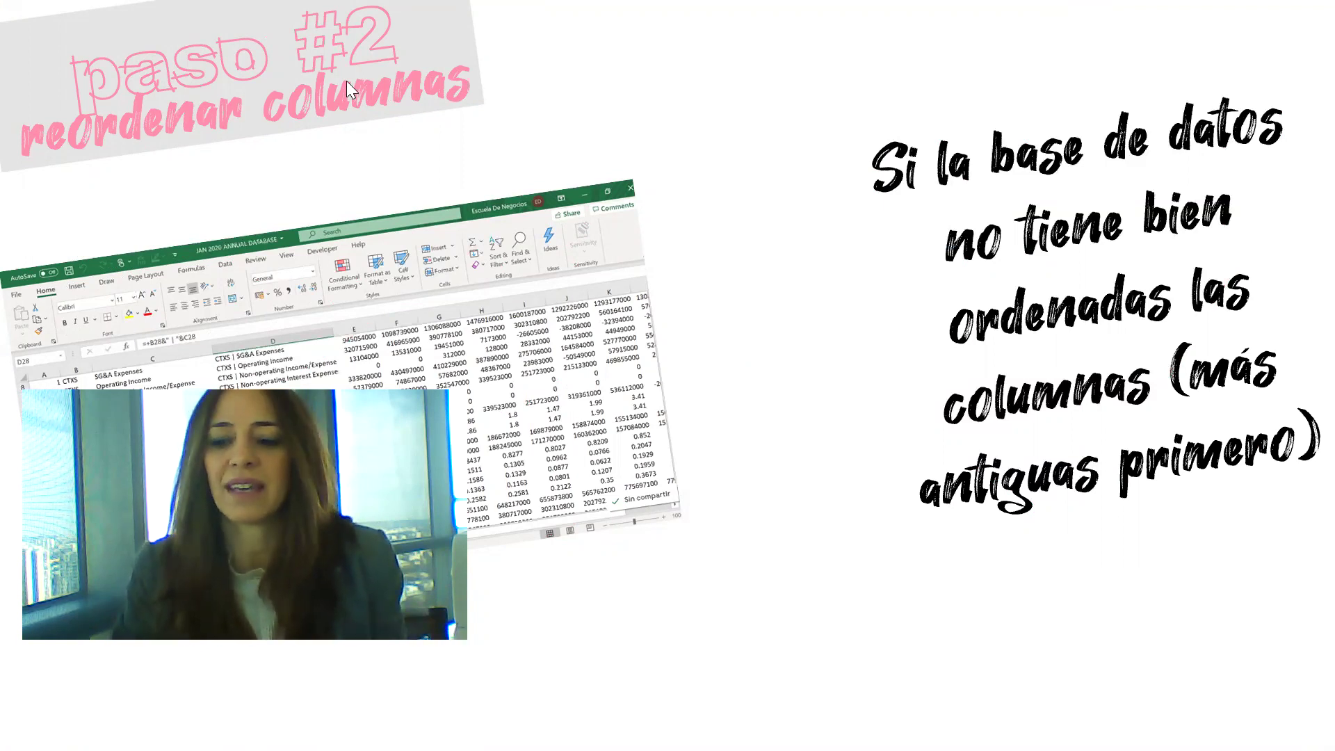
{"action": "left_click", "coordinate": [586, 394]}
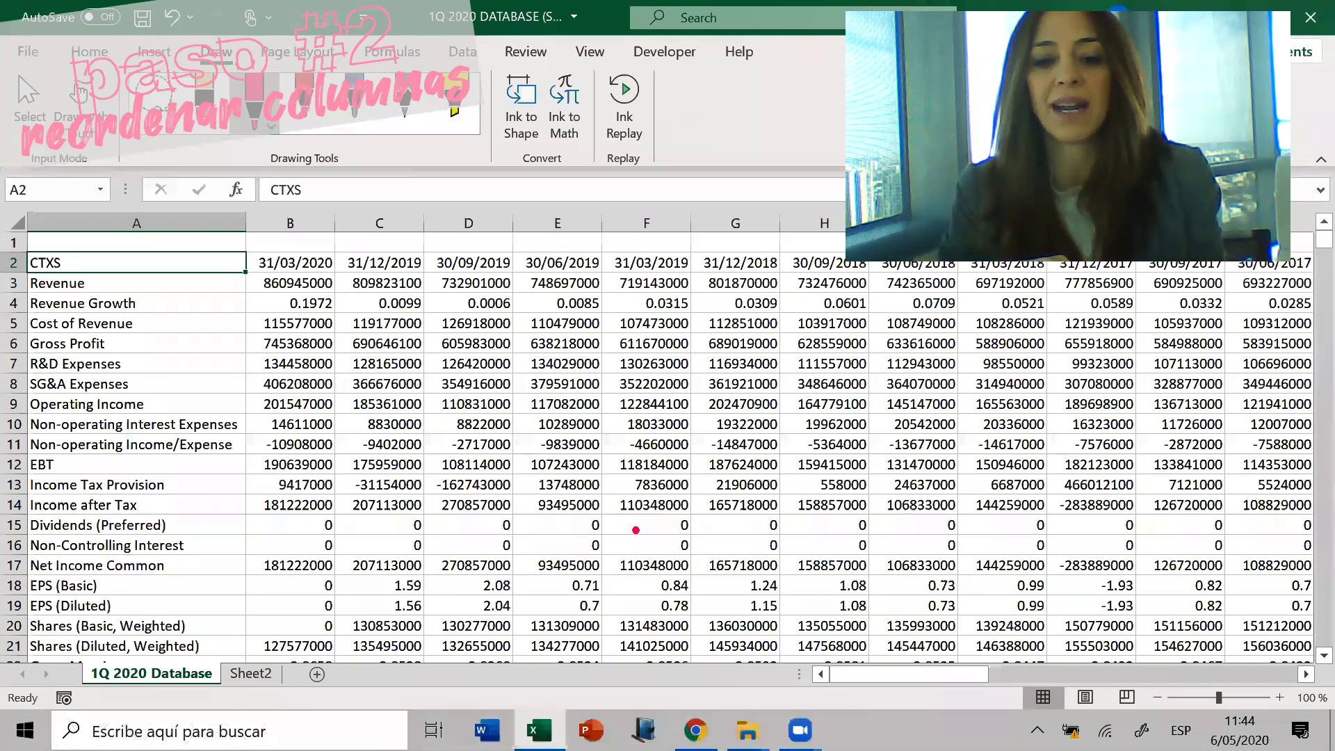
Annotate the sheet in ink: circle the 31/03/2020 and 31/12/2017 headers, draw direction arrows, and sketch a rising line chart from 2017 to 2020
{"action": "mouse_move", "coordinate": [260, 250]}
{"action": "left_mouse_down"}
{"action": "mouse_move", "coordinate": [342, 267]}
{"action": "mouse_move", "coordinate": [255, 247]}
{"action": "left_mouse_up"}
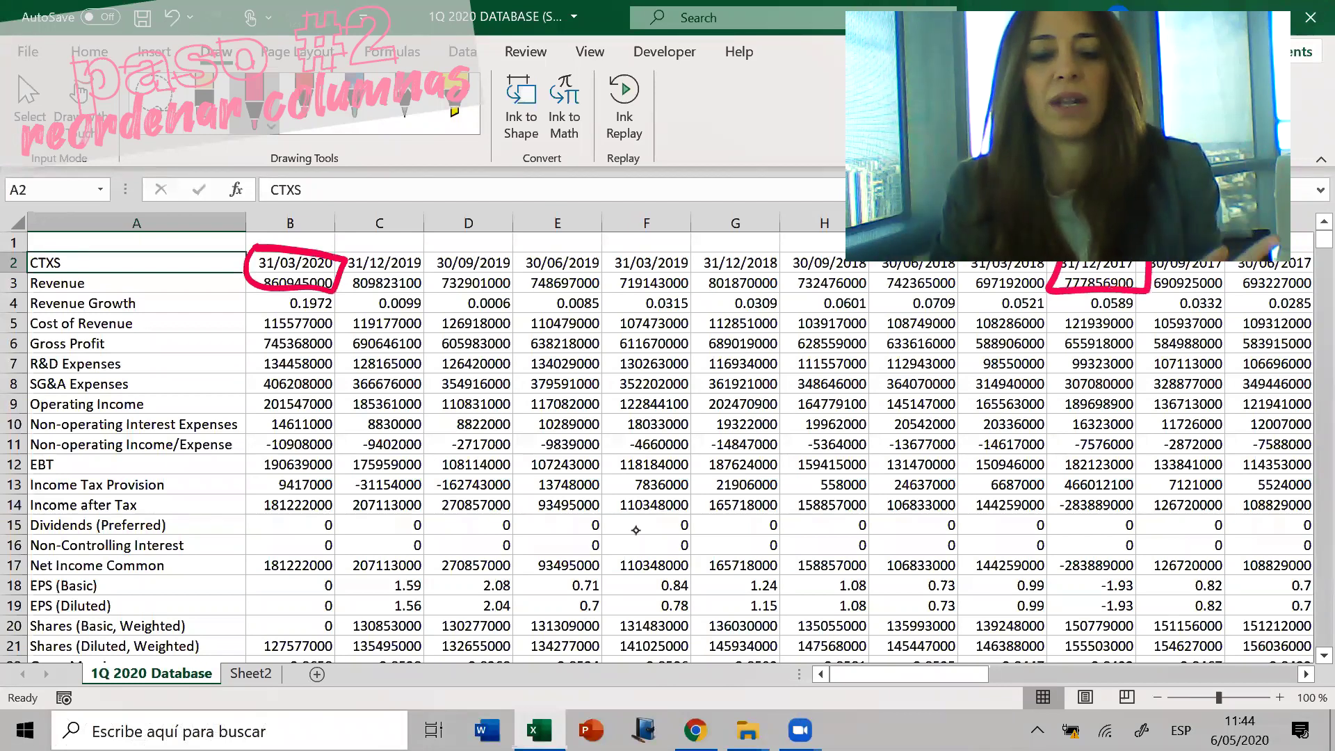
{"action": "mouse_move", "coordinate": [530, 276]}
{"action": "left_mouse_down"}
{"action": "mouse_move", "coordinate": [837, 269]}
{"action": "mouse_move", "coordinate": [758, 335]}
{"action": "mouse_move", "coordinate": [629, 342]}
{"action": "left_mouse_up"}
{"action": "mouse_move", "coordinate": [545, 423]}
{"action": "left_mouse_down"}
{"action": "mouse_move", "coordinate": [647, 629]}
{"action": "mouse_move", "coordinate": [870, 621]}
{"action": "left_mouse_up"}
{"action": "mouse_move", "coordinate": [560, 605]}
{"action": "left_mouse_down"}
{"action": "mouse_move", "coordinate": [837, 445]}
{"action": "mouse_move", "coordinate": [892, 387]}
{"action": "mouse_move", "coordinate": [975, 406]}
{"action": "mouse_move", "coordinate": [979, 385]}
{"action": "mouse_move", "coordinate": [1047, 404]}
{"action": "mouse_move", "coordinate": [1058, 382]}
{"action": "left_mouse_up"}
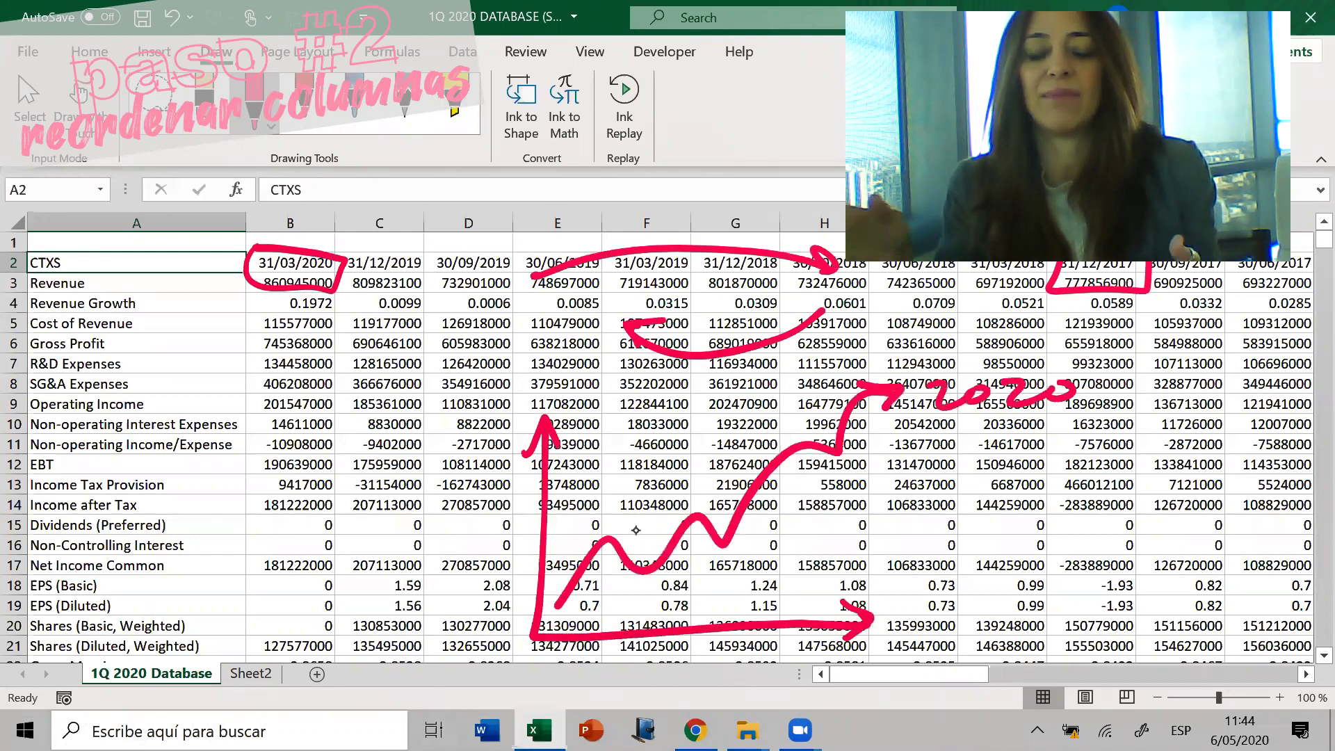
{"action": "mouse_move", "coordinate": [405, 588]}
{"action": "left_mouse_down"}
{"action": "mouse_move", "coordinate": [449, 634]}
{"action": "mouse_move", "coordinate": [457, 598]}
{"action": "mouse_move", "coordinate": [480, 622]}
{"action": "left_mouse_up"}
{"action": "left_click_drag", "start_coordinate": [495, 580], "coordinate": [537, 588]}
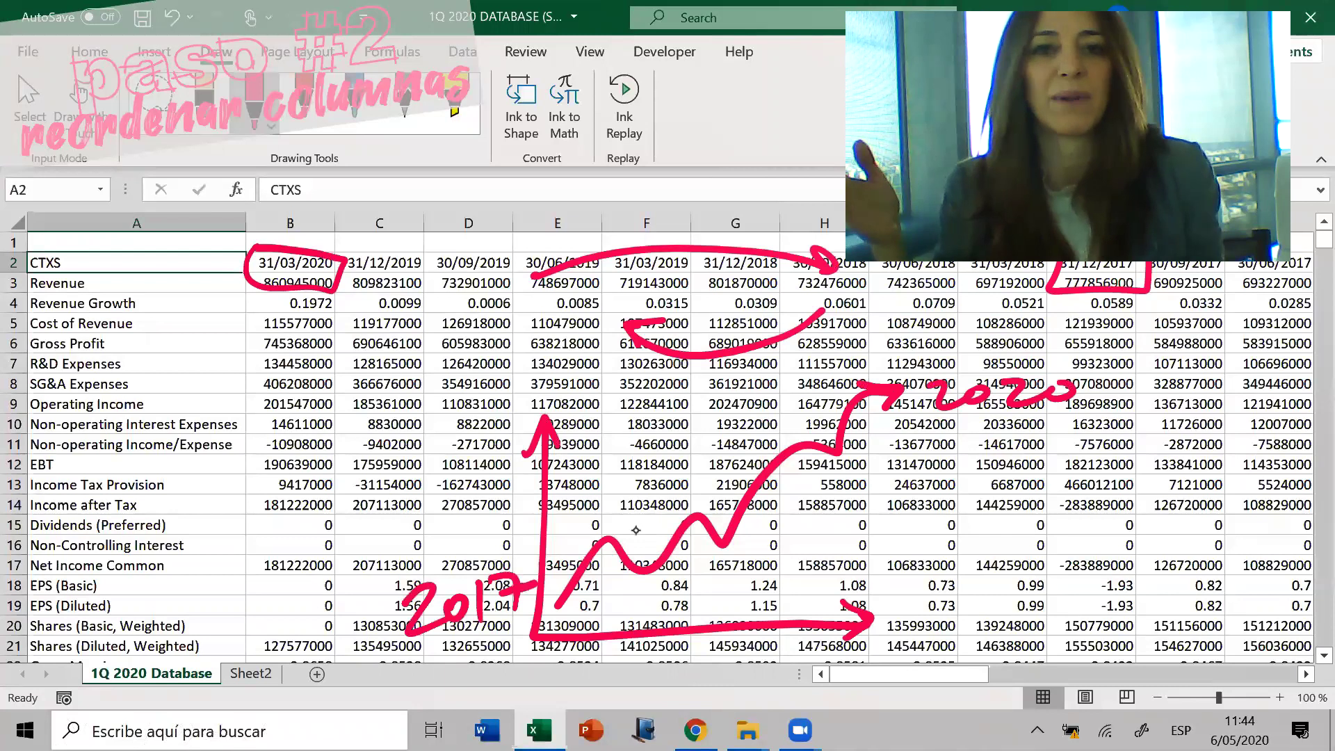
Erase all ink annotations from the sheet and return to normal cell selection
{"action": "left_click", "coordinate": [204, 104]}
{"action": "mouse_move", "coordinate": [355, 225]}
{"action": "left_mouse_down"}
{"action": "mouse_move", "coordinate": [626, 271]}
{"action": "mouse_move", "coordinate": [695, 629]}
{"action": "left_mouse_up"}
{"action": "mouse_move", "coordinate": [506, 592]}
{"action": "left_mouse_down"}
{"action": "mouse_move", "coordinate": [426, 611]}
{"action": "mouse_move", "coordinate": [527, 585]}
{"action": "mouse_move", "coordinate": [639, 329]}
{"action": "mouse_move", "coordinate": [863, 619]}
{"action": "left_mouse_up"}
{"action": "left_click_drag", "start_coordinate": [1057, 391], "coordinate": [939, 396]}
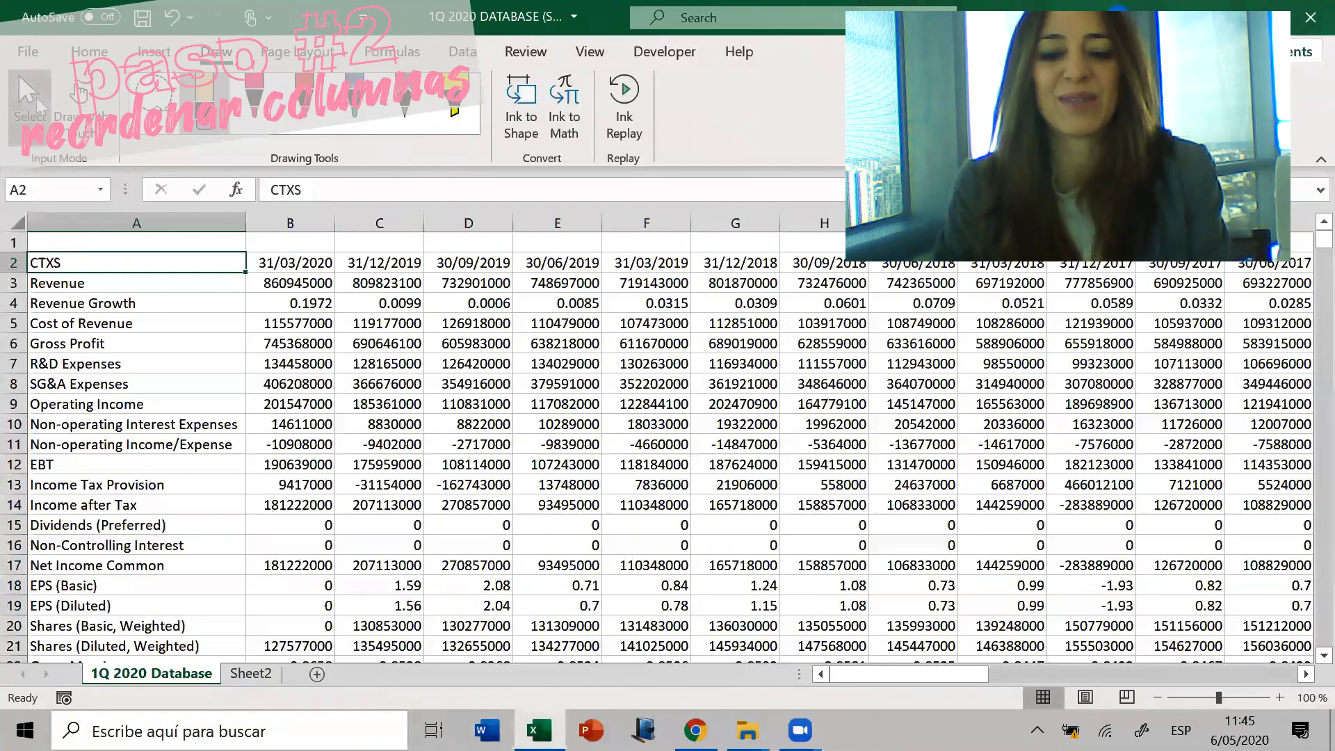
{"action": "left_click", "coordinate": [351, 386]}
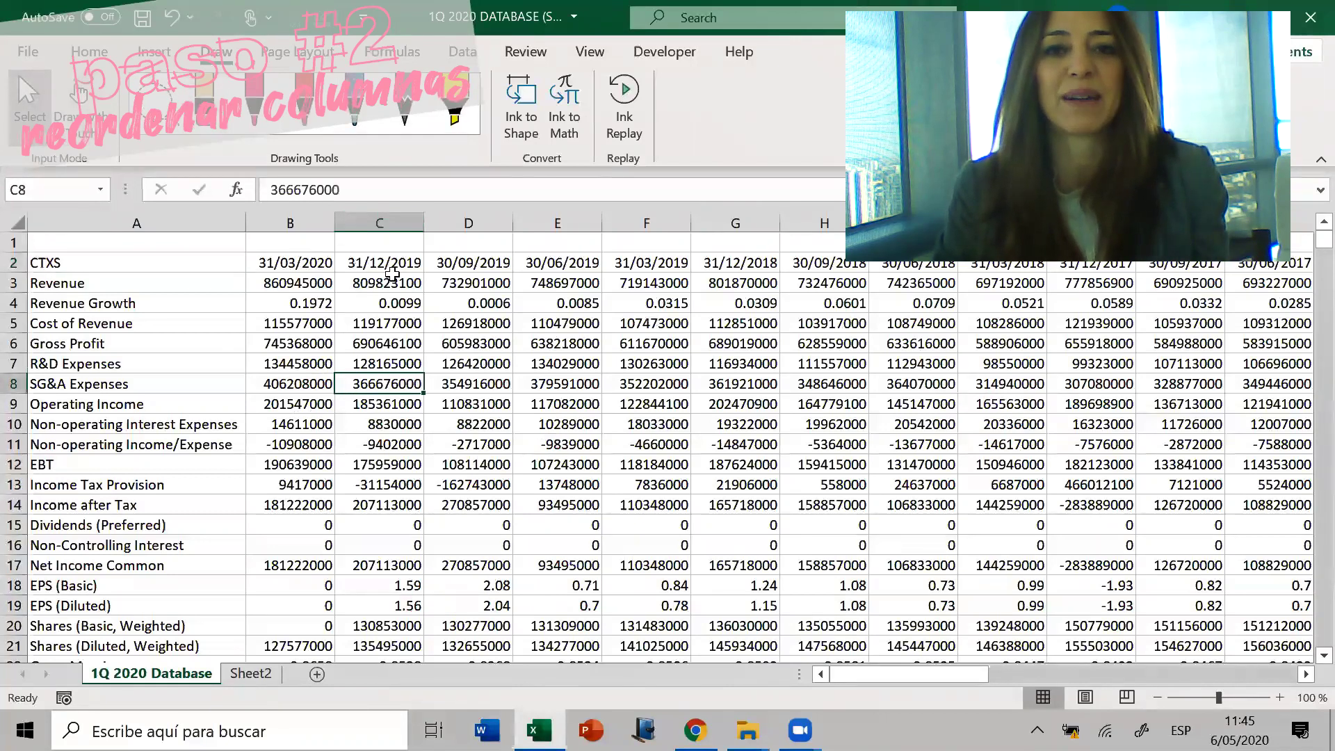
Insert a blank column before the 31/03/2020 data and move the 31/12/2017 values from rows 2 to 14 into it
{"action": "left_click", "coordinate": [309, 223]}
{"action": "right_click", "coordinate": [313, 230]}
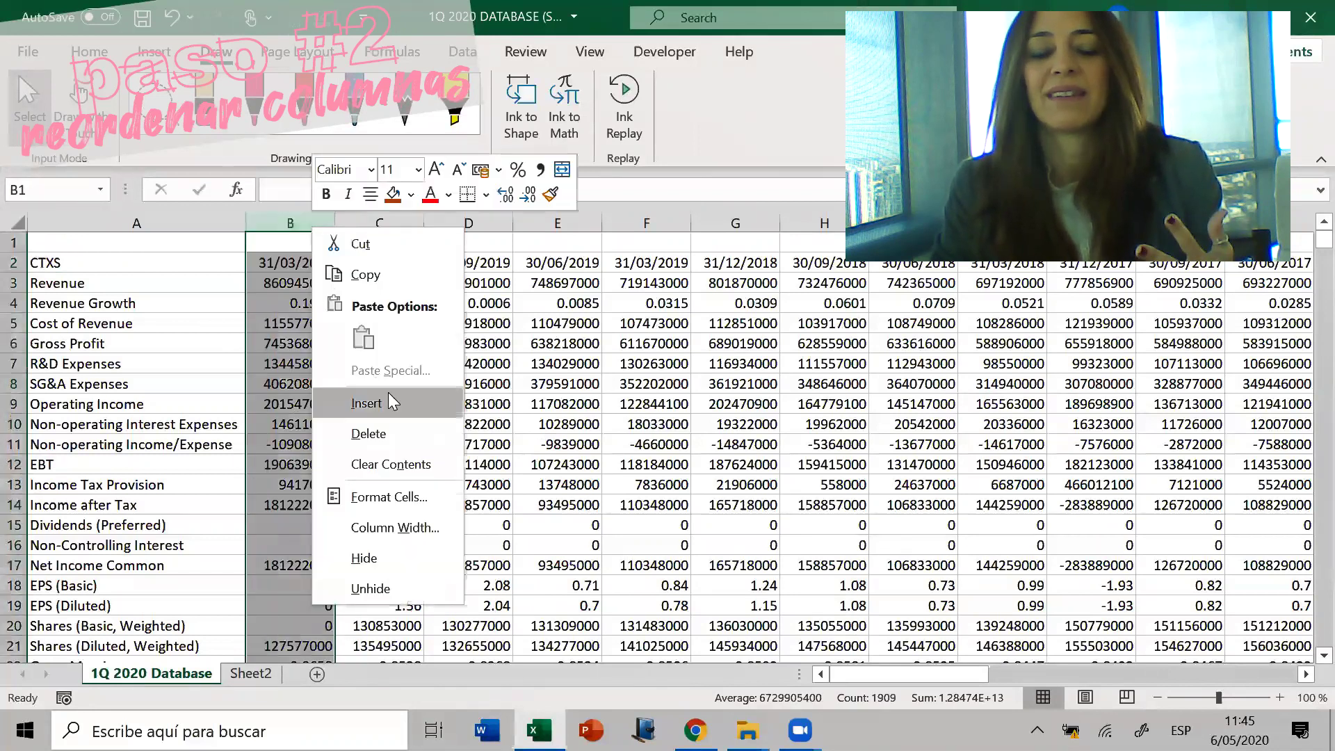
{"action": "left_click", "coordinate": [366, 404]}
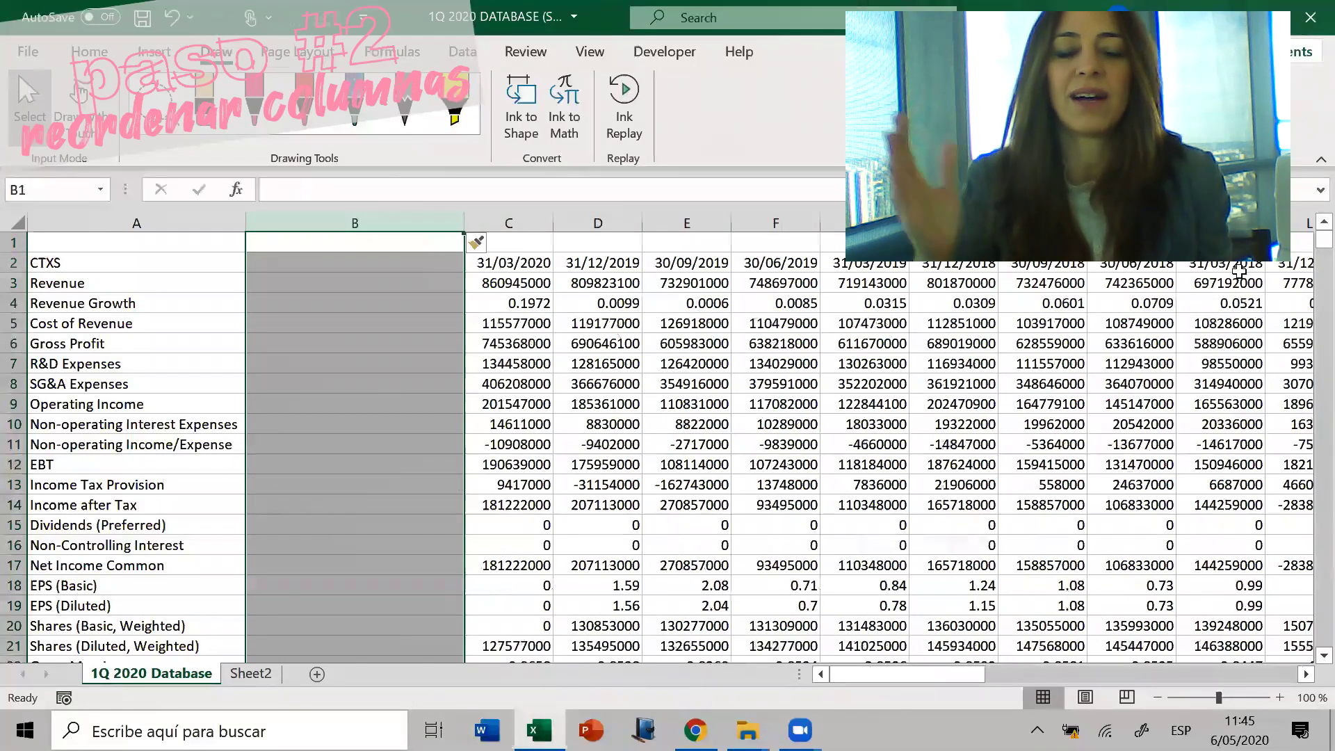
{"action": "left_click_drag", "start_coordinate": [1290, 263], "coordinate": [365, 509]}
Insert another blank column as column C and move the 31/03/2018 values from rows 2 to 14 into it
{"action": "left_click", "coordinate": [525, 222]}
{"action": "right_click", "coordinate": [525, 223]}
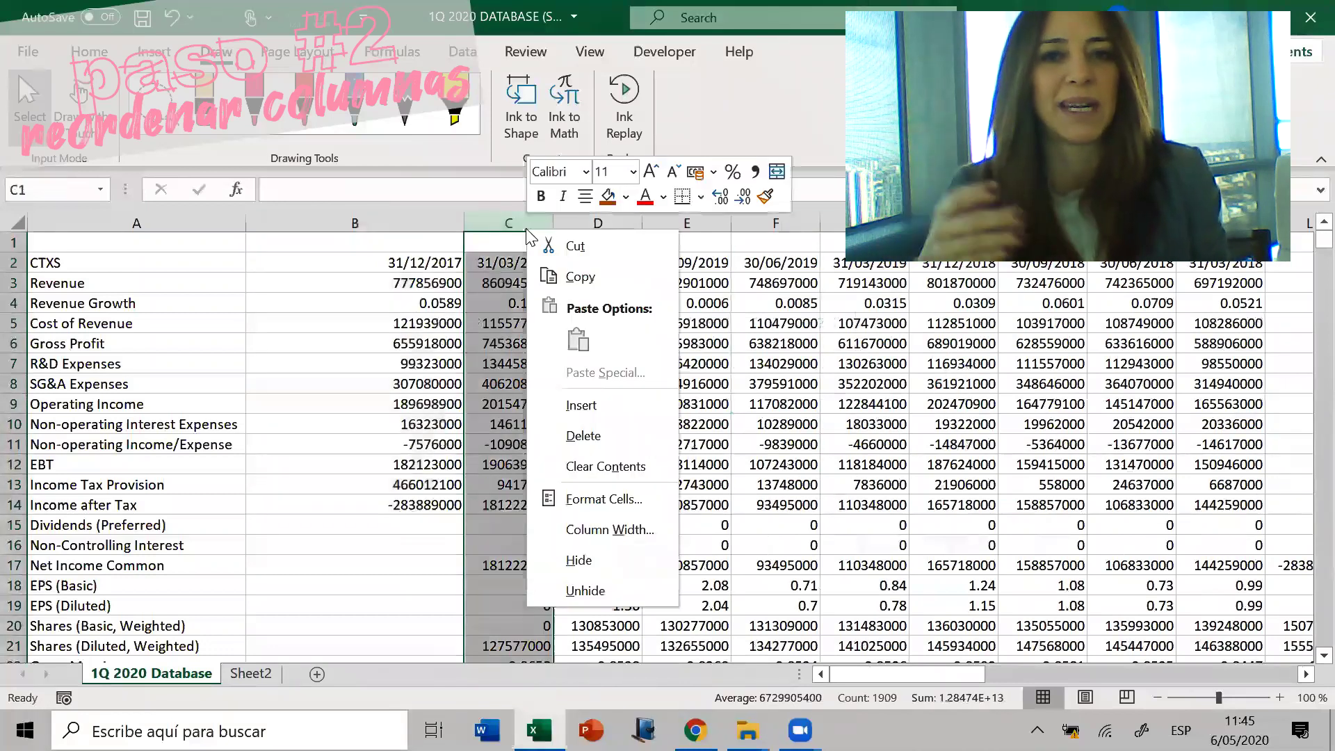
{"action": "left_click", "coordinate": [591, 411]}
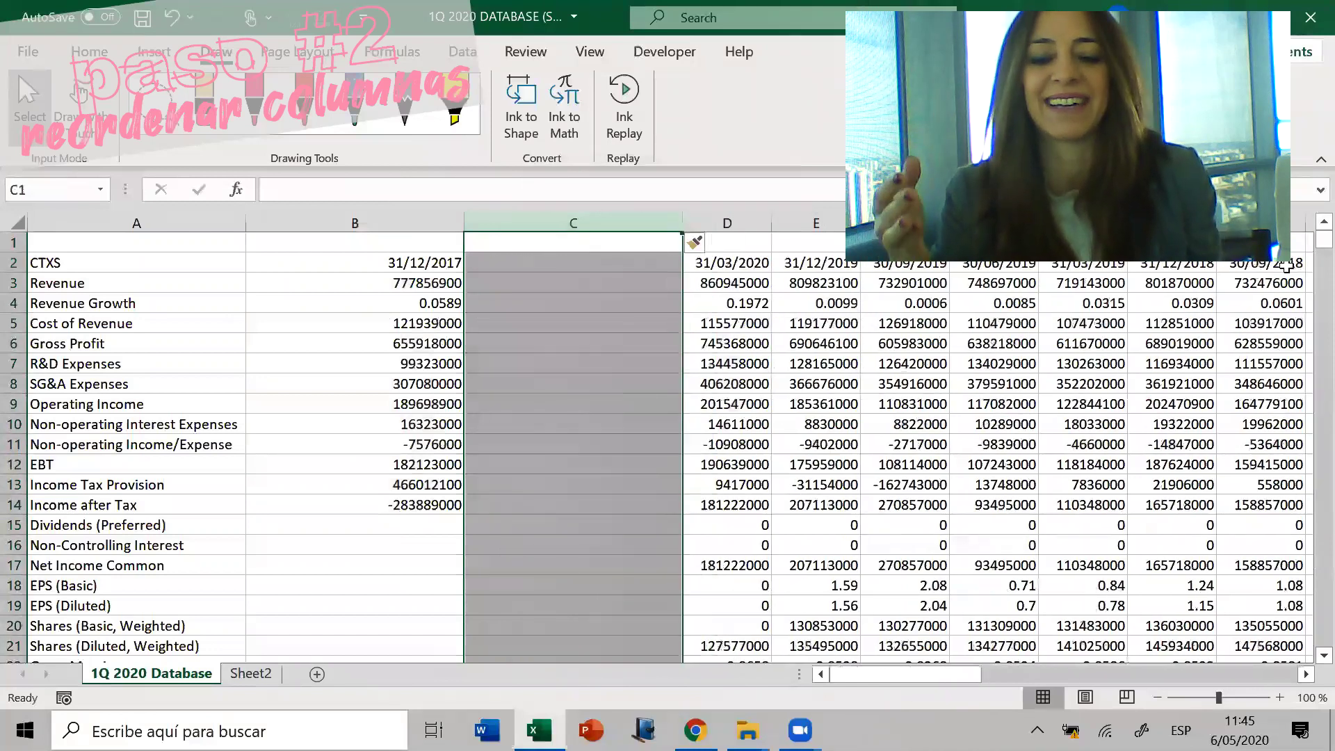
{"action": "left_click", "coordinate": [1275, 271]}
{"action": "key", "text": "Right"}
{"action": "key", "text": "Right"}
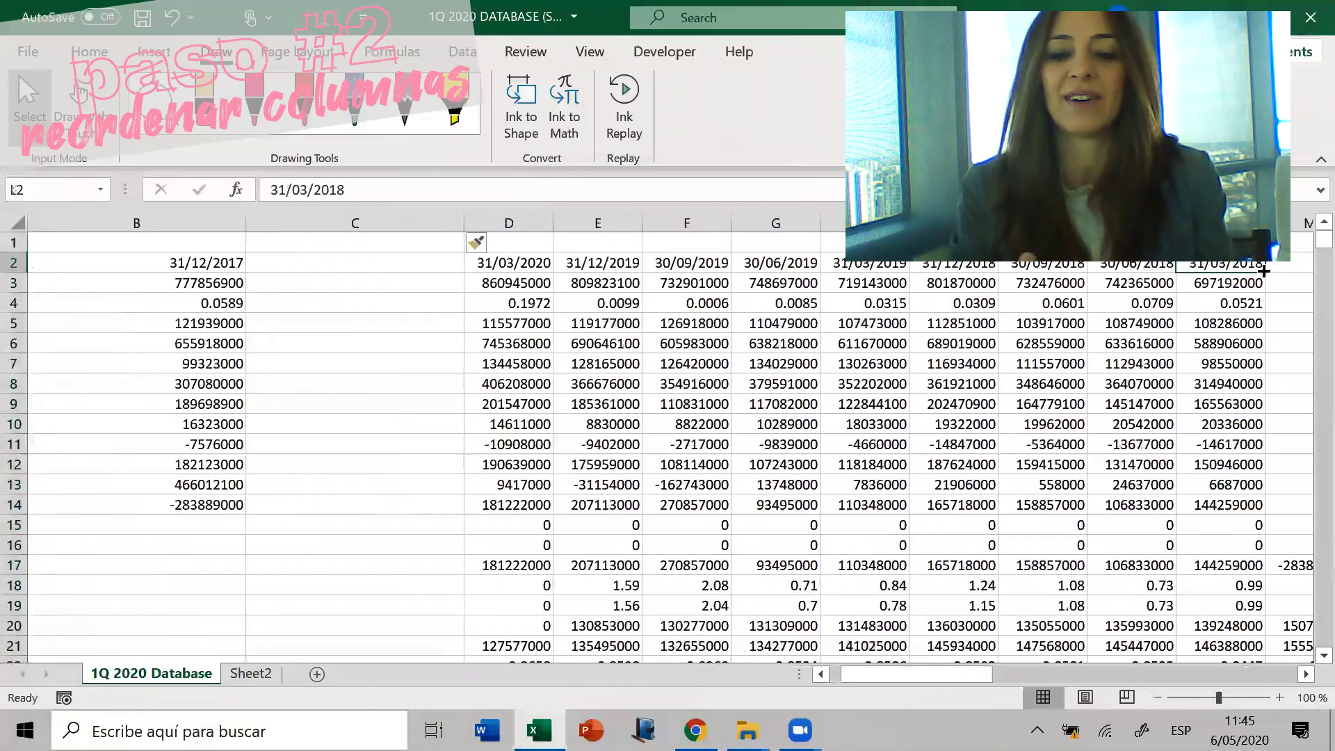
{"action": "left_click_drag", "start_coordinate": [1218, 263], "coordinate": [376, 493]}
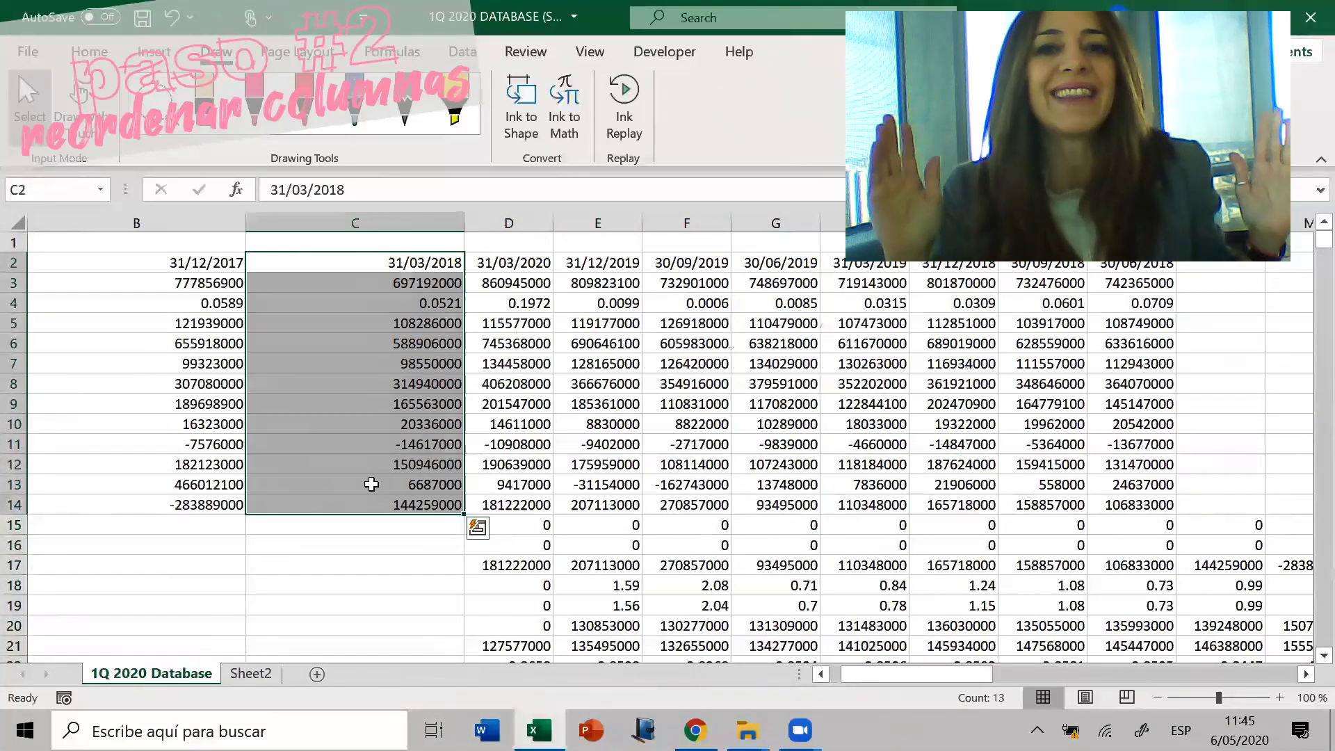
Undo both column insertions and the moves of the 31/12/2017 and 31/03/2018 data
{"action": "key", "text": "ctrl+z"}
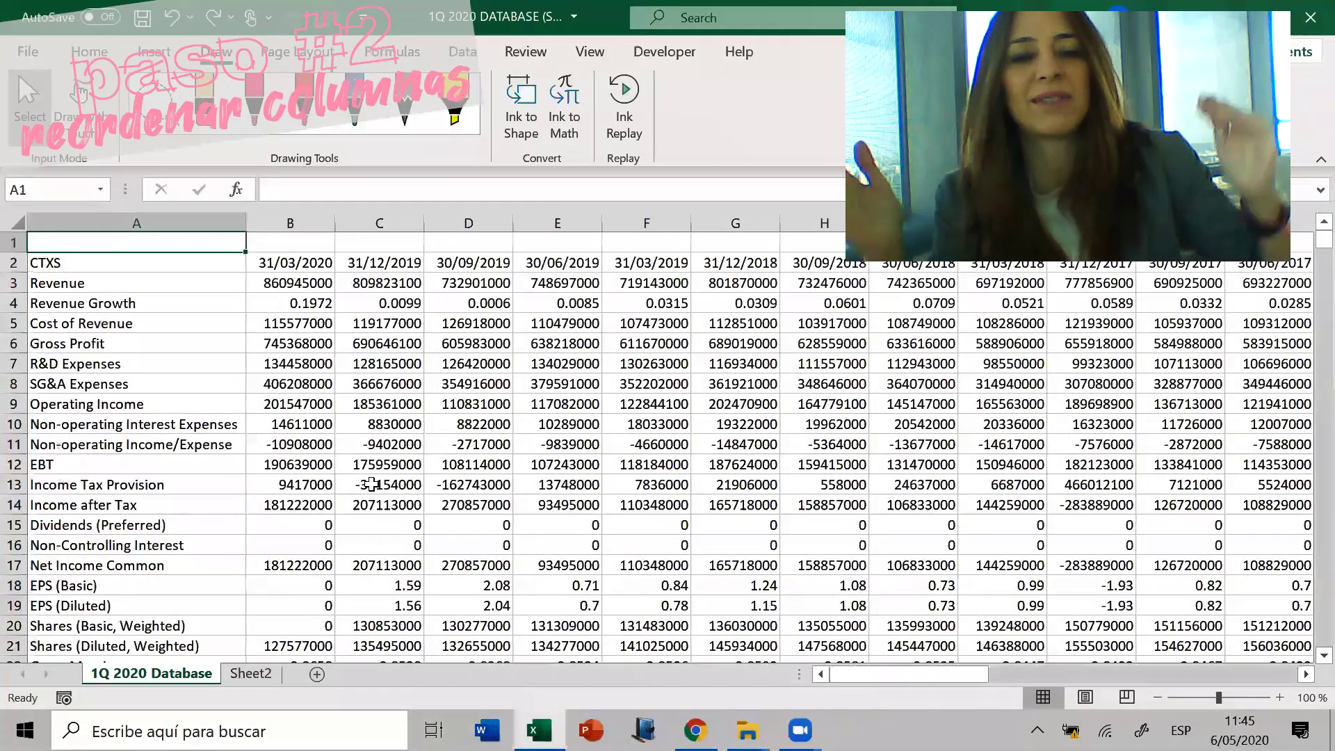
{"action": "key", "text": "Down"}
{"action": "key", "text": "Right"}
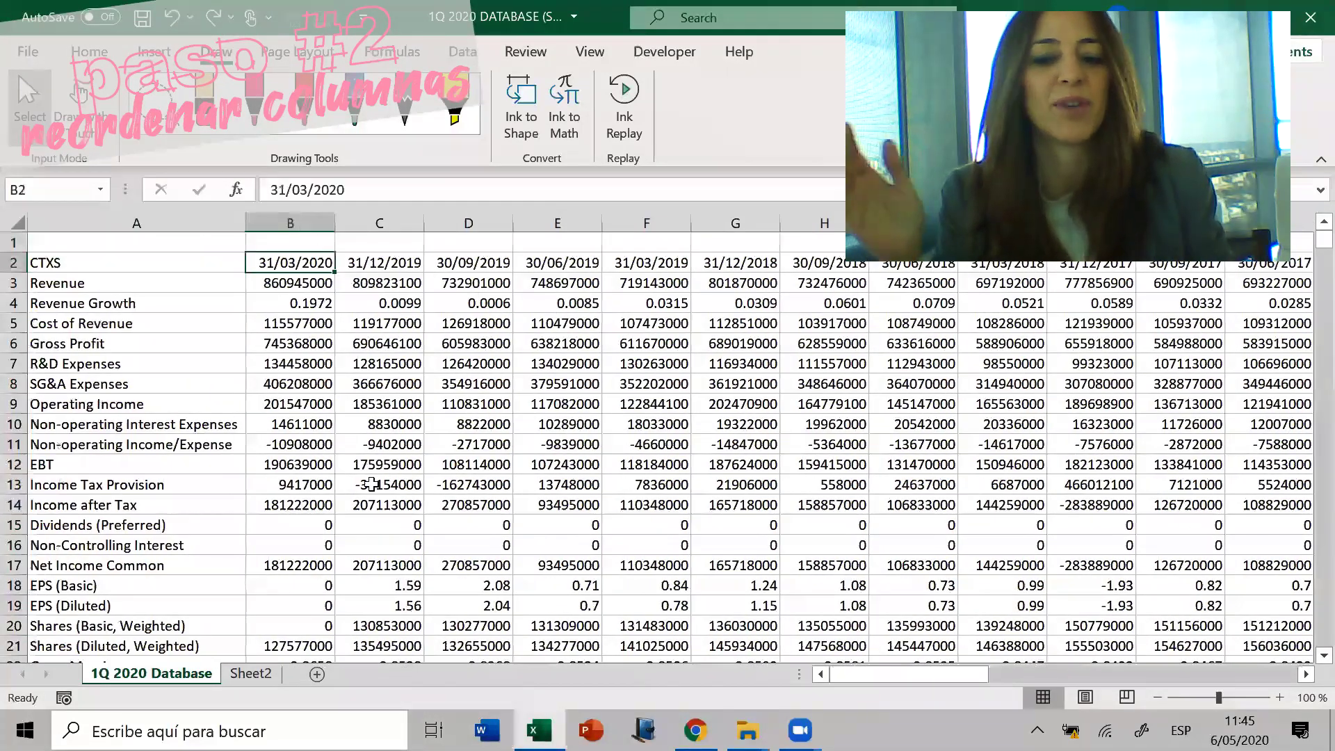
{"action": "key", "text": "ctrl+Right"}
{"action": "key", "text": "Right"}
{"action": "key", "text": "Left"}
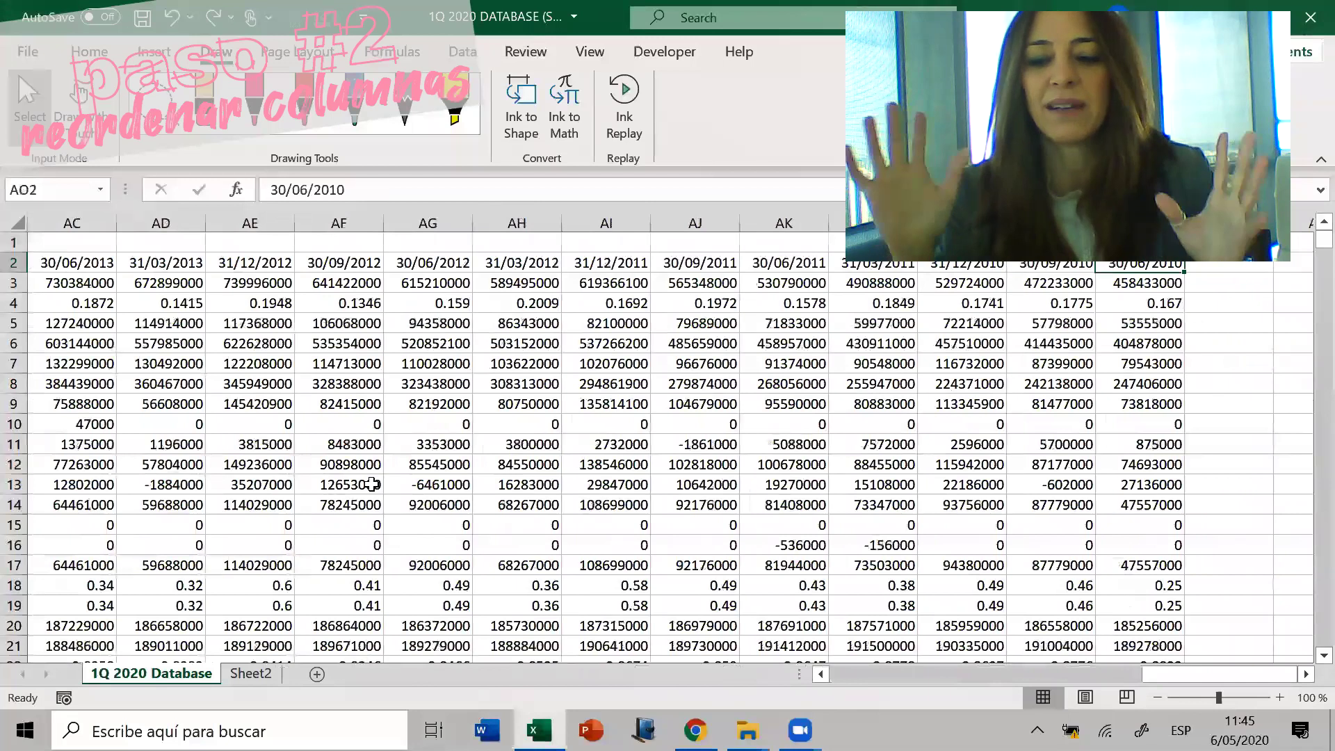
{"action": "key", "text": "Up"}
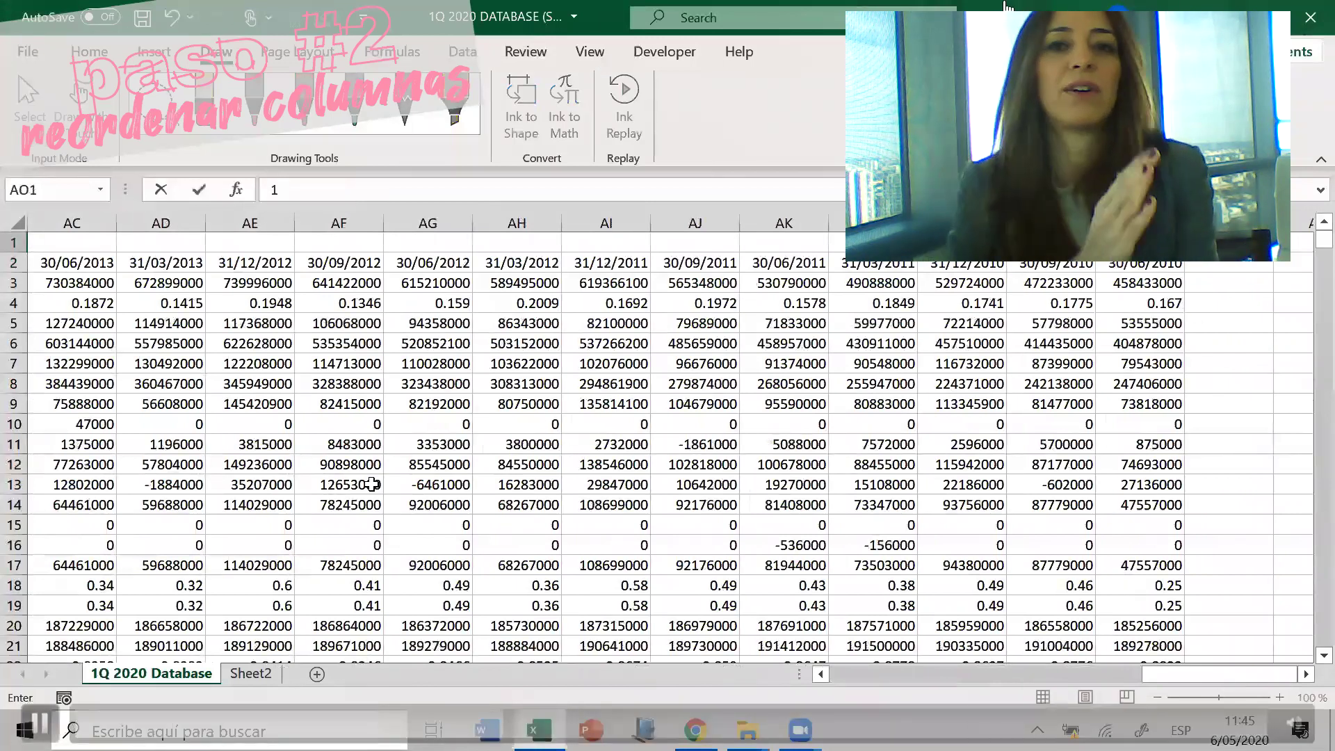
{"action": "key", "text": "Down"}
{"action": "key", "text": "ctrl+Left"}
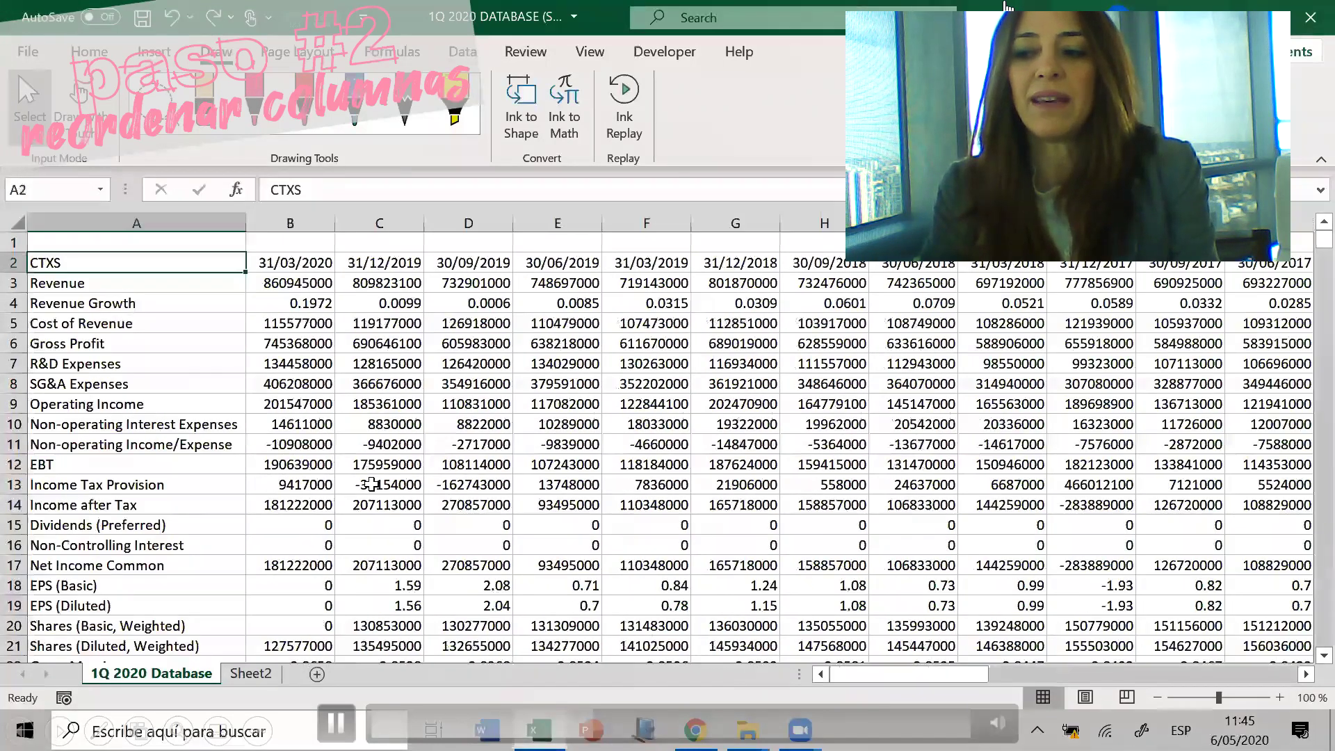
Enter the order number 1 above the label column in A1 and 2 above the oldest quarter, 30/06/2010, in AO1
{"action": "key", "text": "Up"}
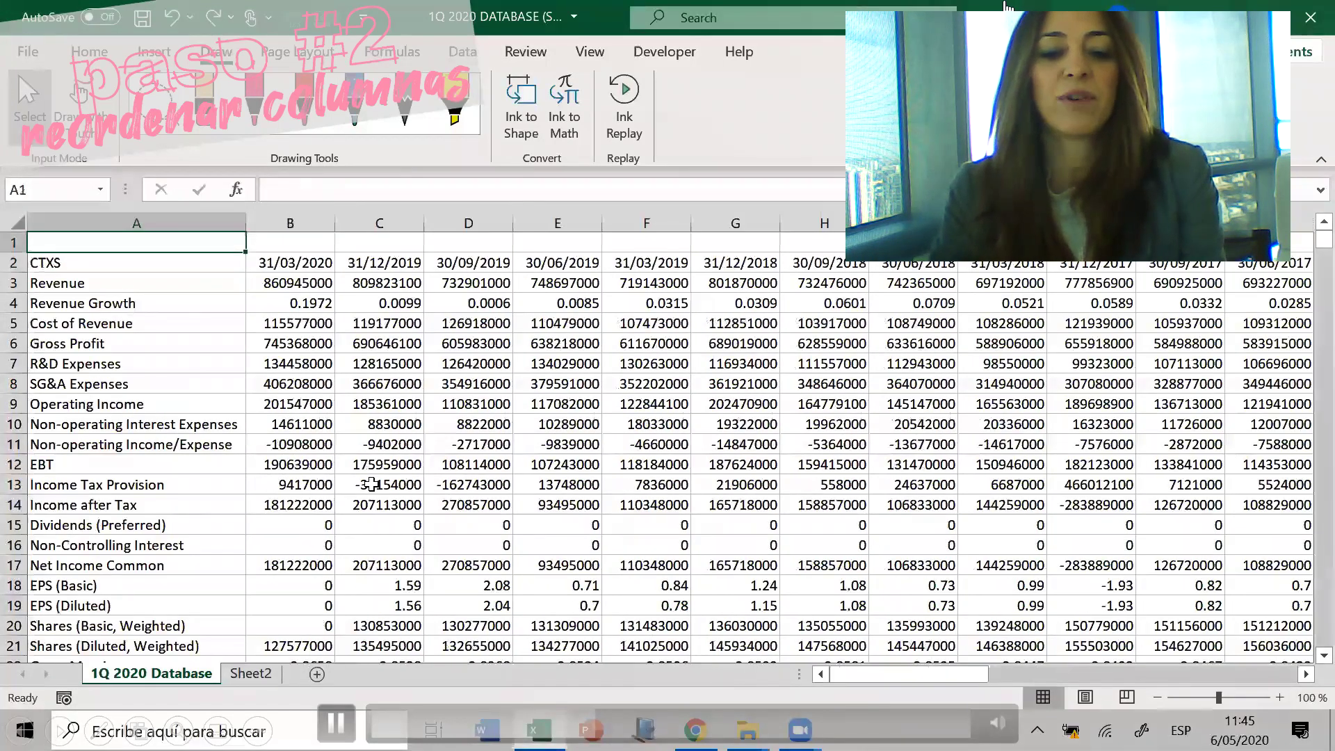
{"action": "key", "text": "Down"}
{"action": "key", "text": "Right"}
{"action": "key", "text": "ctrl+Right"}
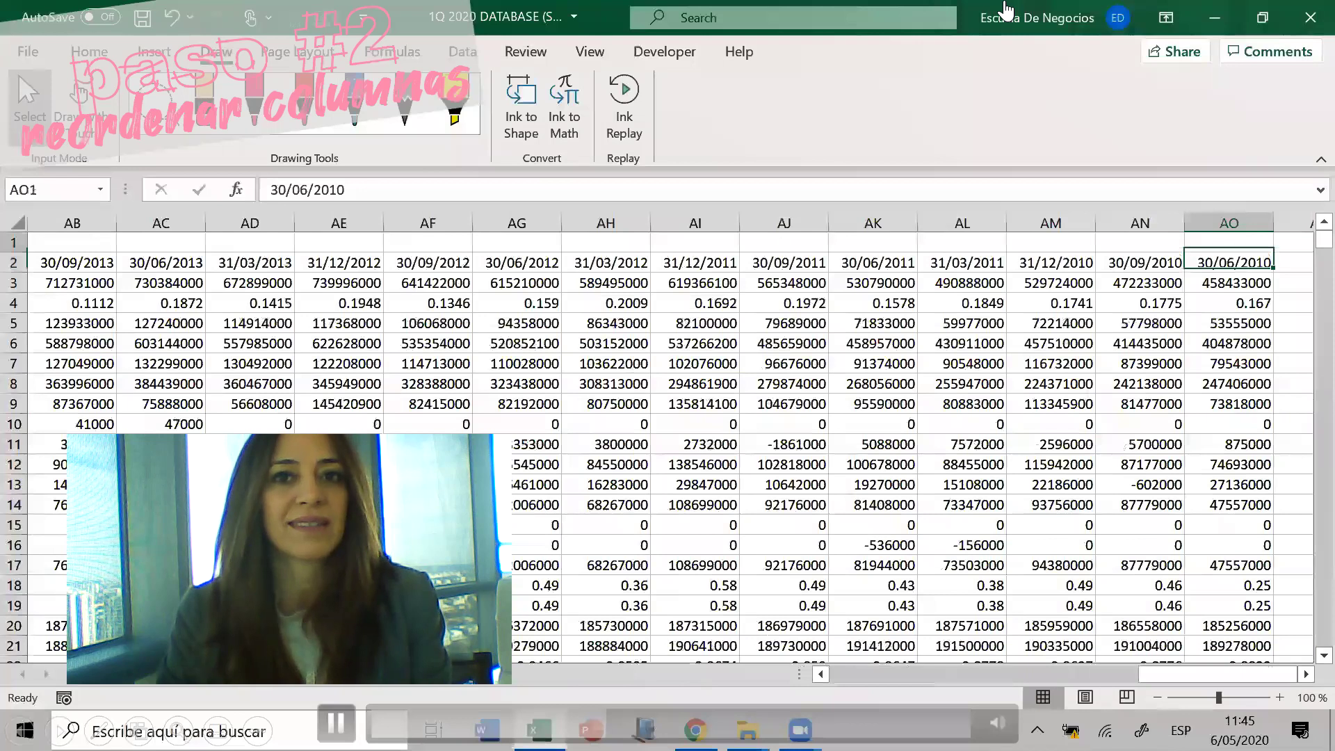
{"action": "key", "text": "Up"}
{"action": "type", "text": "2"}
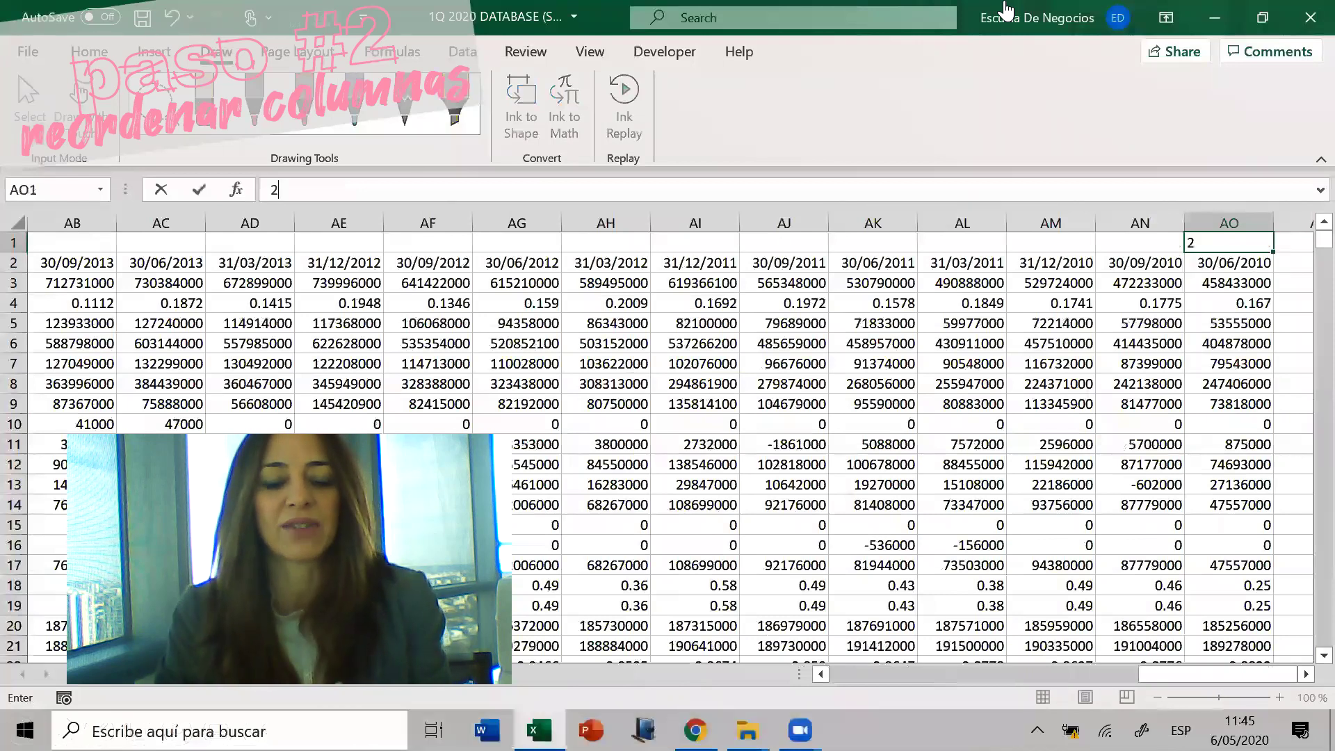
{"action": "key", "text": "ctrl+Return"}
Enter the formula +AO1+1 in AN1 above the 30/09/2010 column
{"action": "key", "text": "Left"}
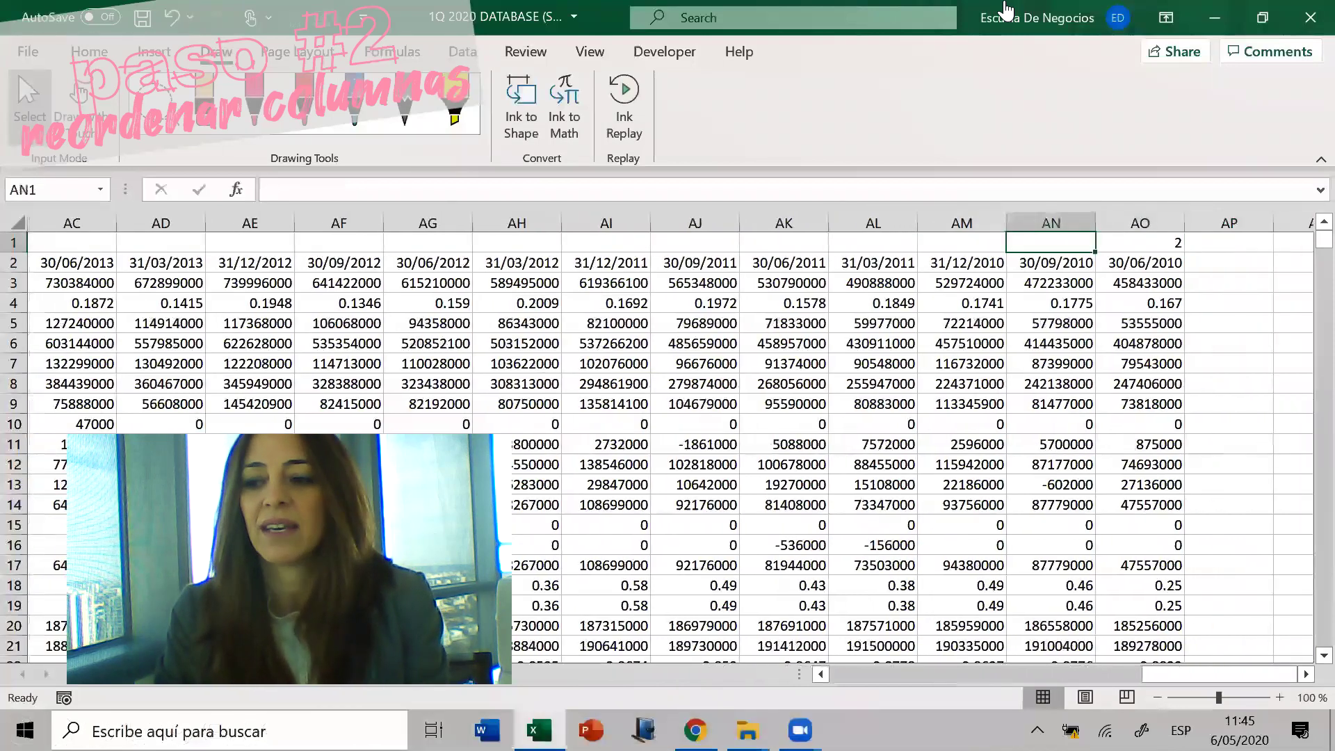
{"action": "type", "text": "+"}
{"action": "key", "text": "Right"}
{"action": "type", "text": "+1"}
{"action": "key", "text": "Left"}
{"action": "key", "text": "Right"}
Copy the AN1 numbering formula across row 1 to every quarter column back to B1
{"action": "key", "text": "ctrl+c"}
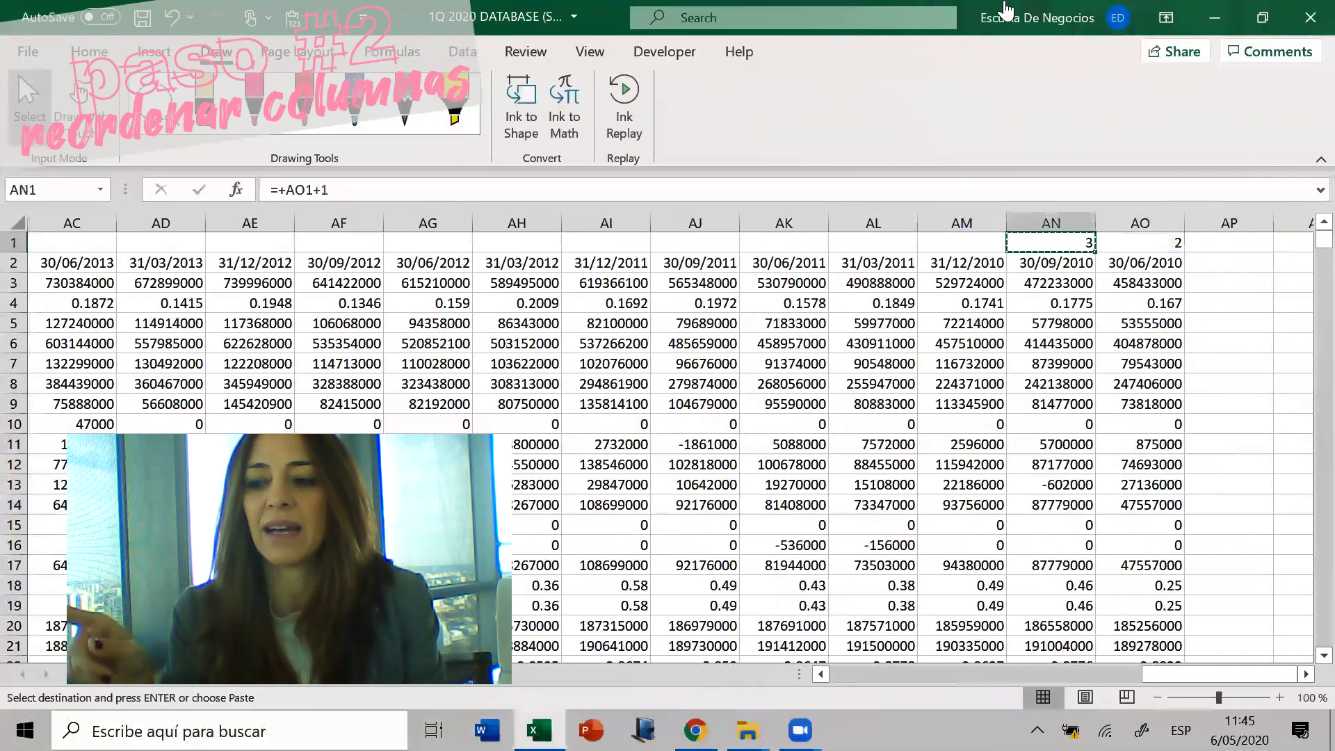
{"action": "key", "text": "ctrl+shift+Left"}
{"action": "key", "text": "shift+Right"}
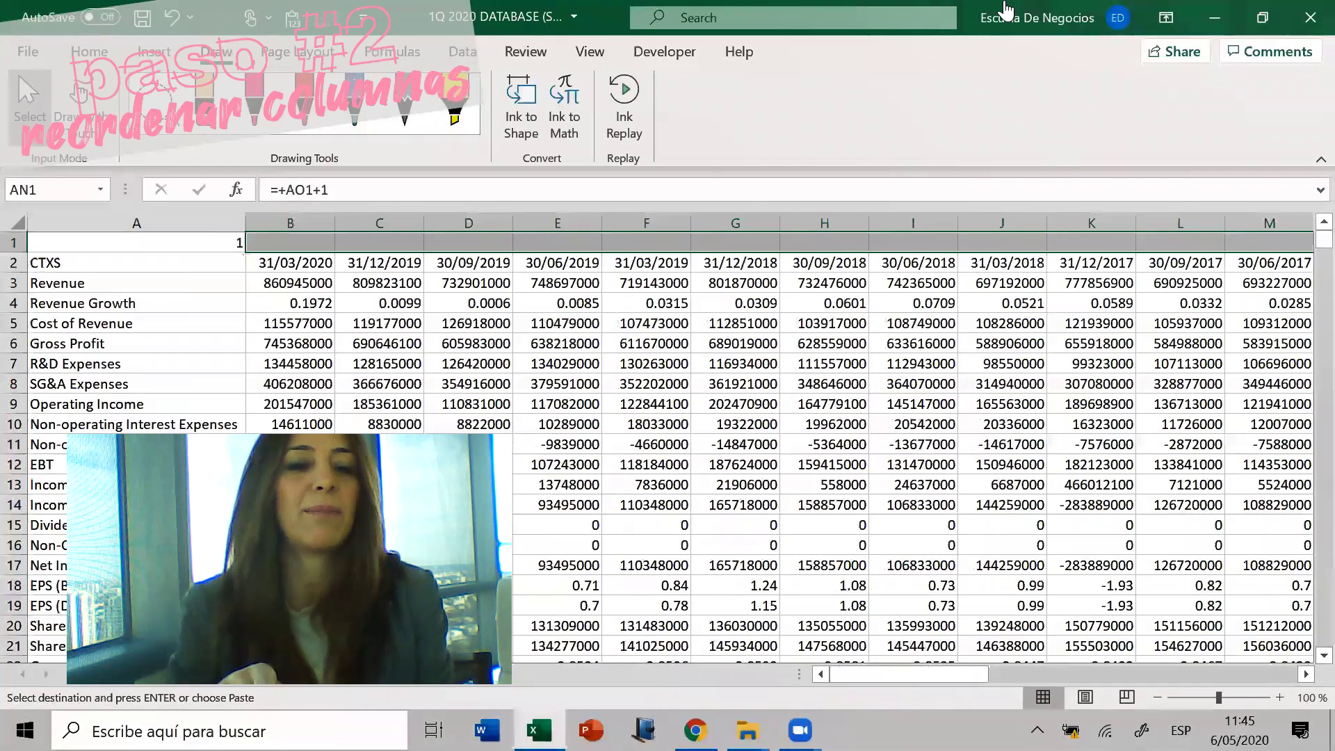
{"action": "key", "text": "ctrl+v"}
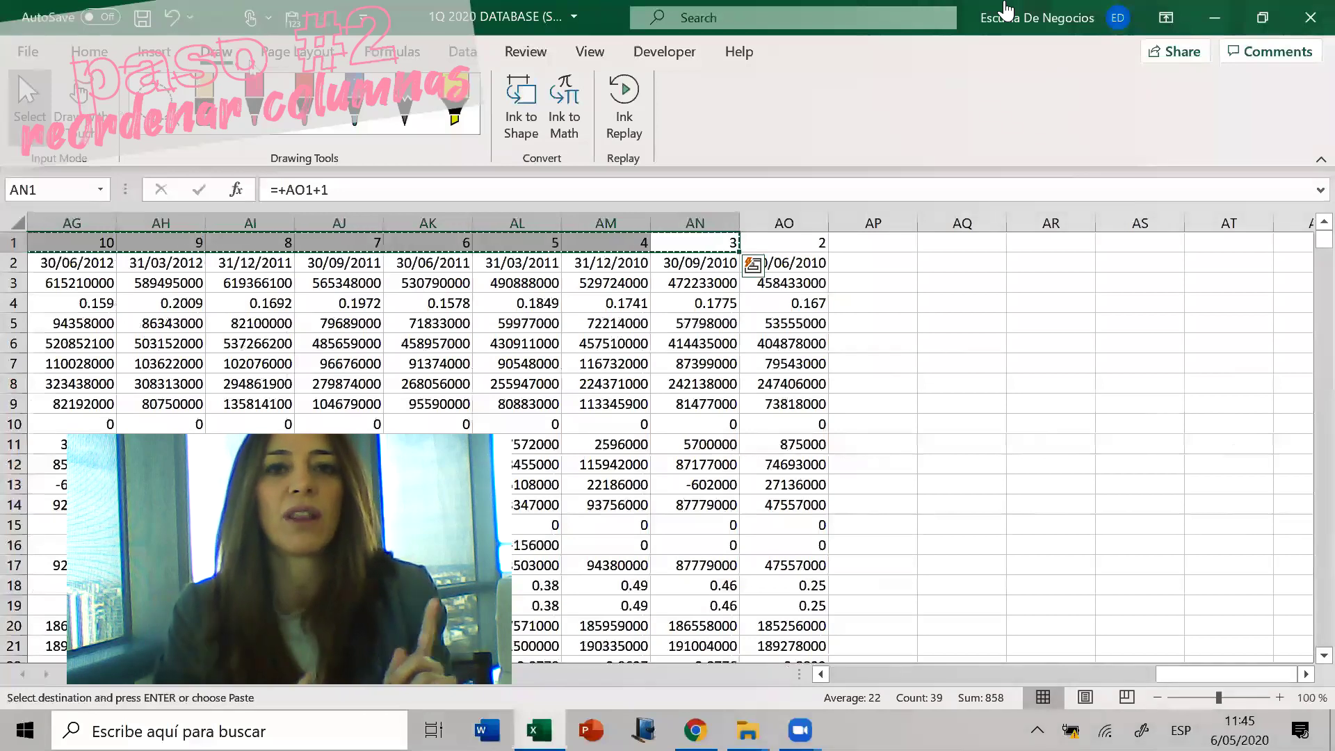
Replace the numbering formulas in B1:AN1 with their values and review the sequence back to B1
{"action": "key", "text": "alt+6"}
{"action": "key", "text": "Right"}
{"action": "key", "text": "Left"}
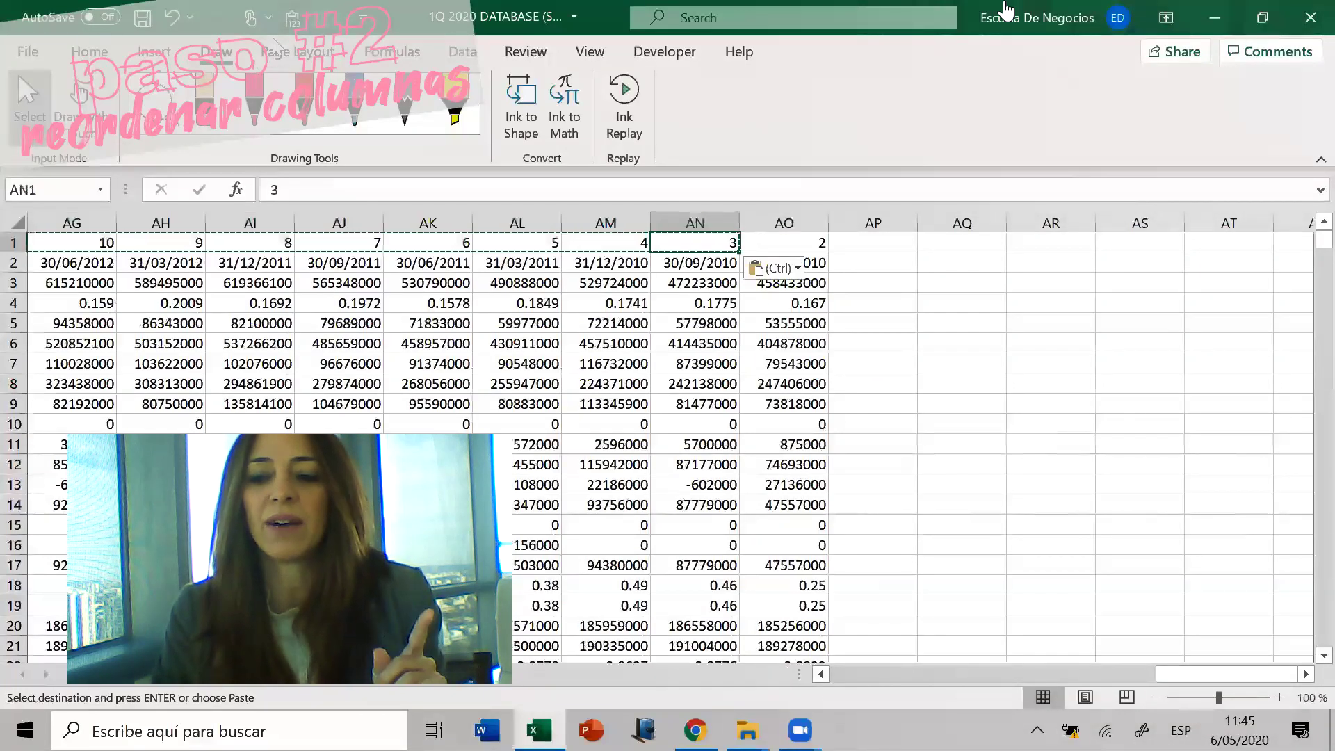
{"action": "key", "text": "Left"}
{"action": "key", "text": "Left"}
{"action": "key", "text": "Left"}
{"action": "key", "text": "Left"}
{"action": "key", "text": "ctrl+Left"}
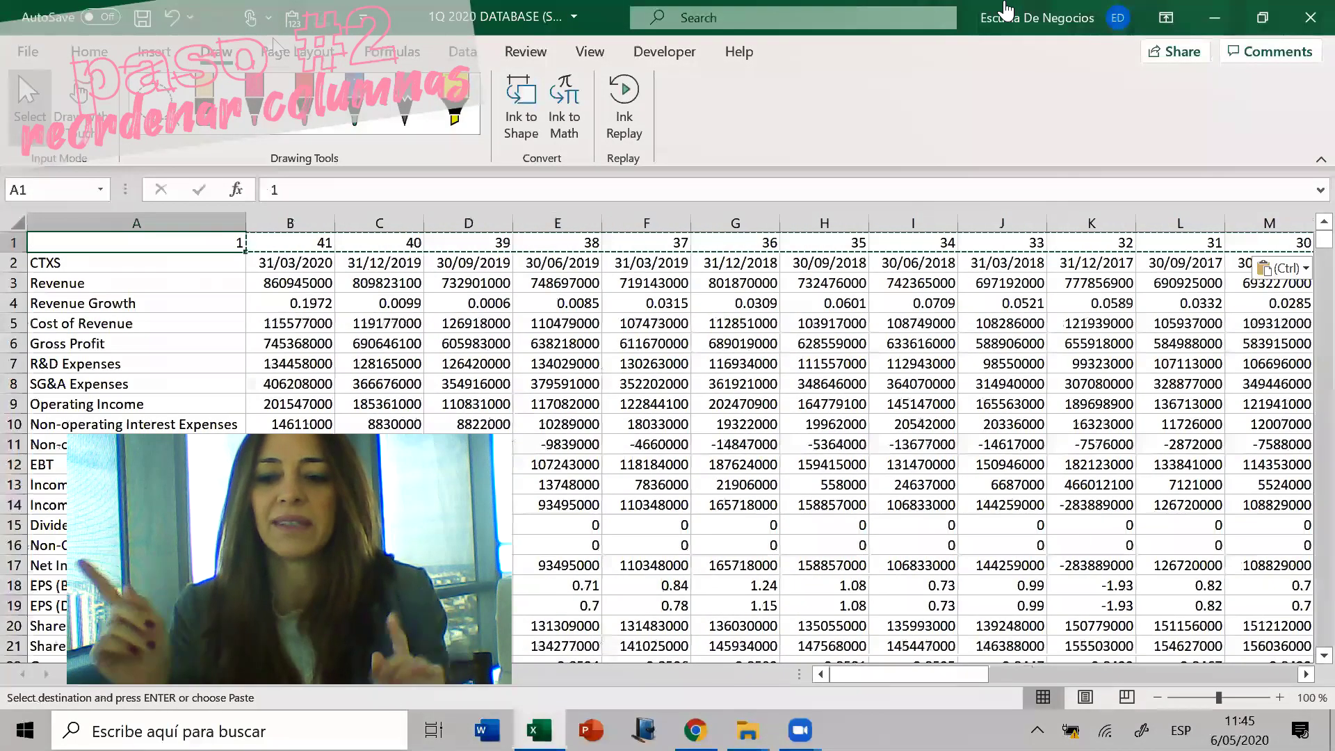
{"action": "key", "text": "Right"}
{"action": "key", "text": "Escape"}
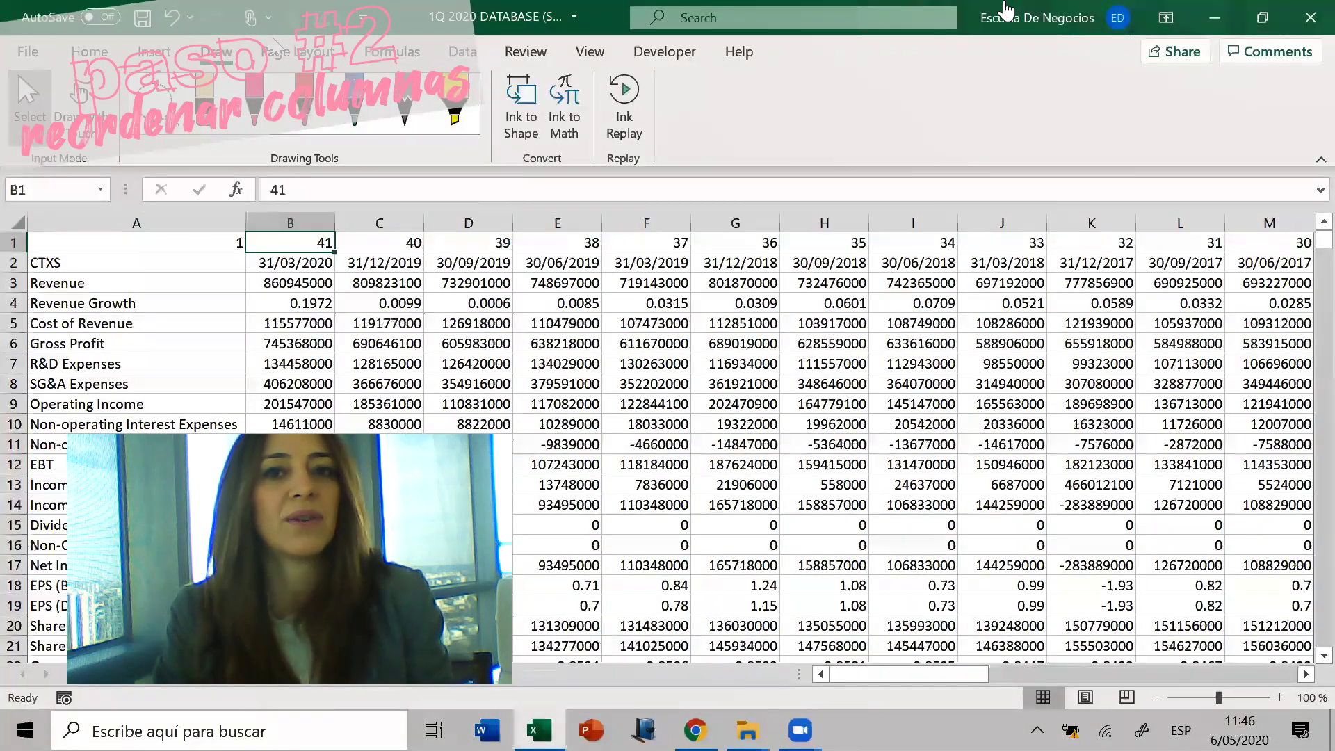
Select the entire database including the numbering row and open the Sort settings
{"action": "key", "text": "Down"}
{"action": "key", "text": "Down"}
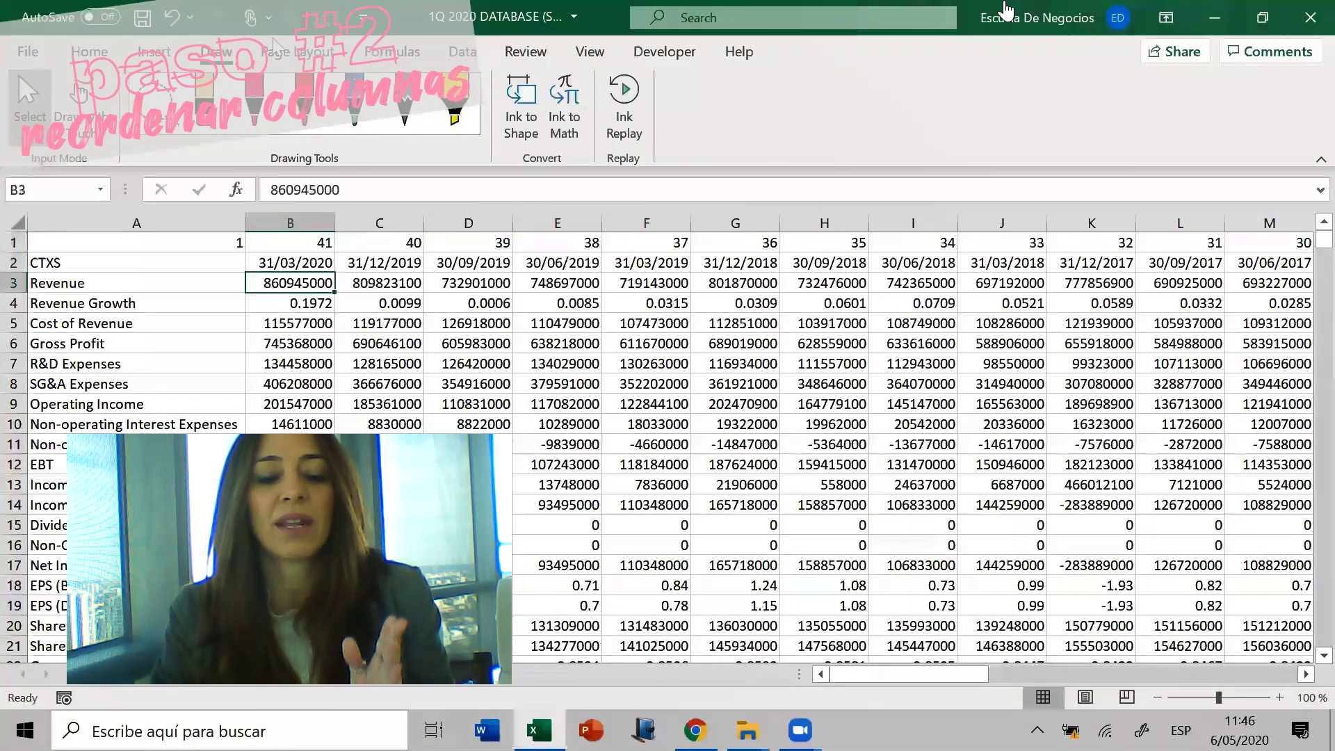
{"action": "key", "text": "ctrl+a"}
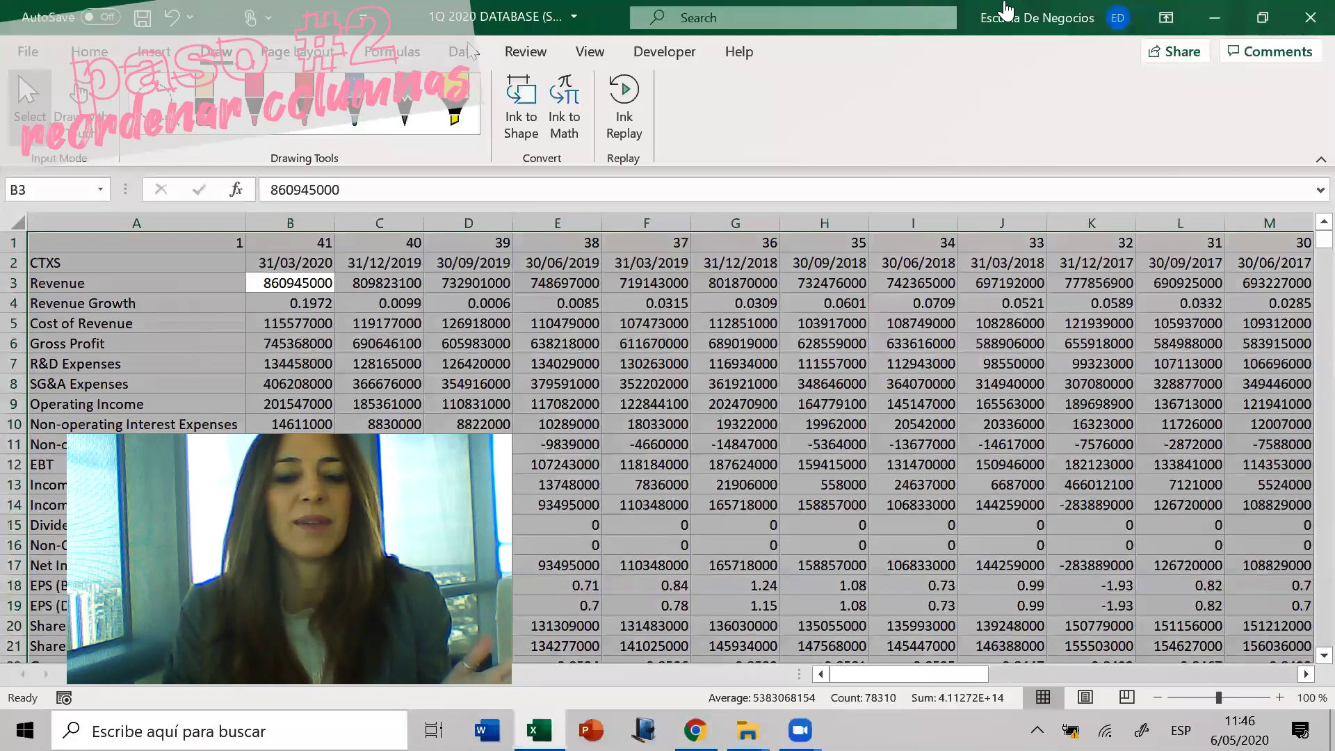
{"action": "left_click", "coordinate": [467, 52]}
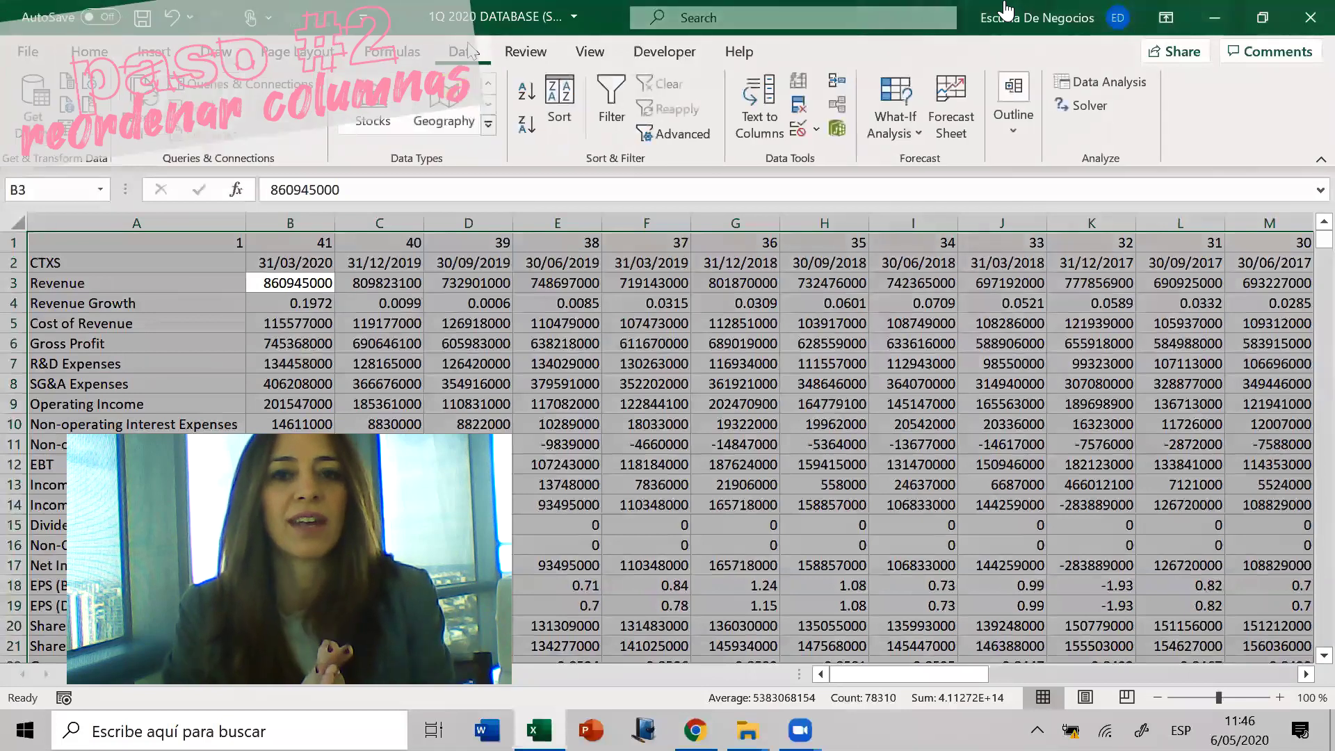
{"action": "left_click", "coordinate": [566, 113]}
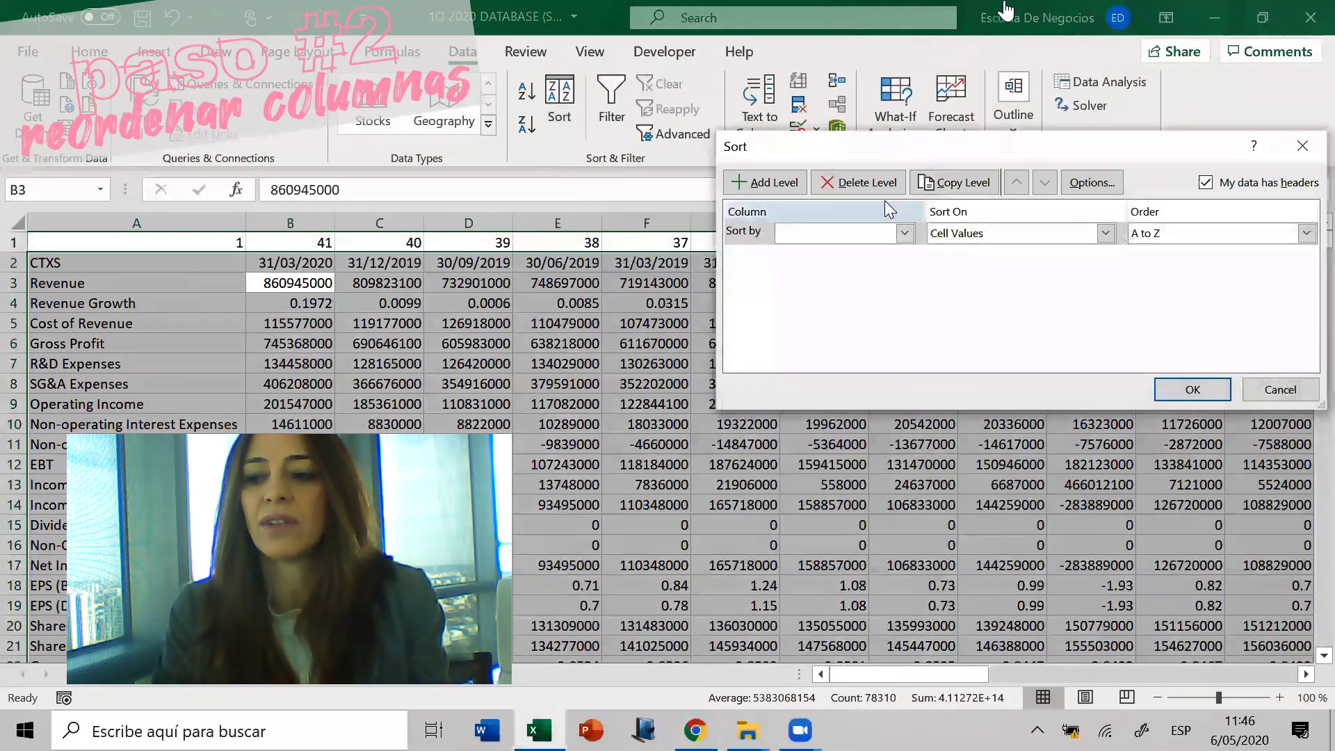
Compare the Sort by choices with the data-has-headers option on and off, leaving it on
{"action": "left_click", "coordinate": [904, 233]}
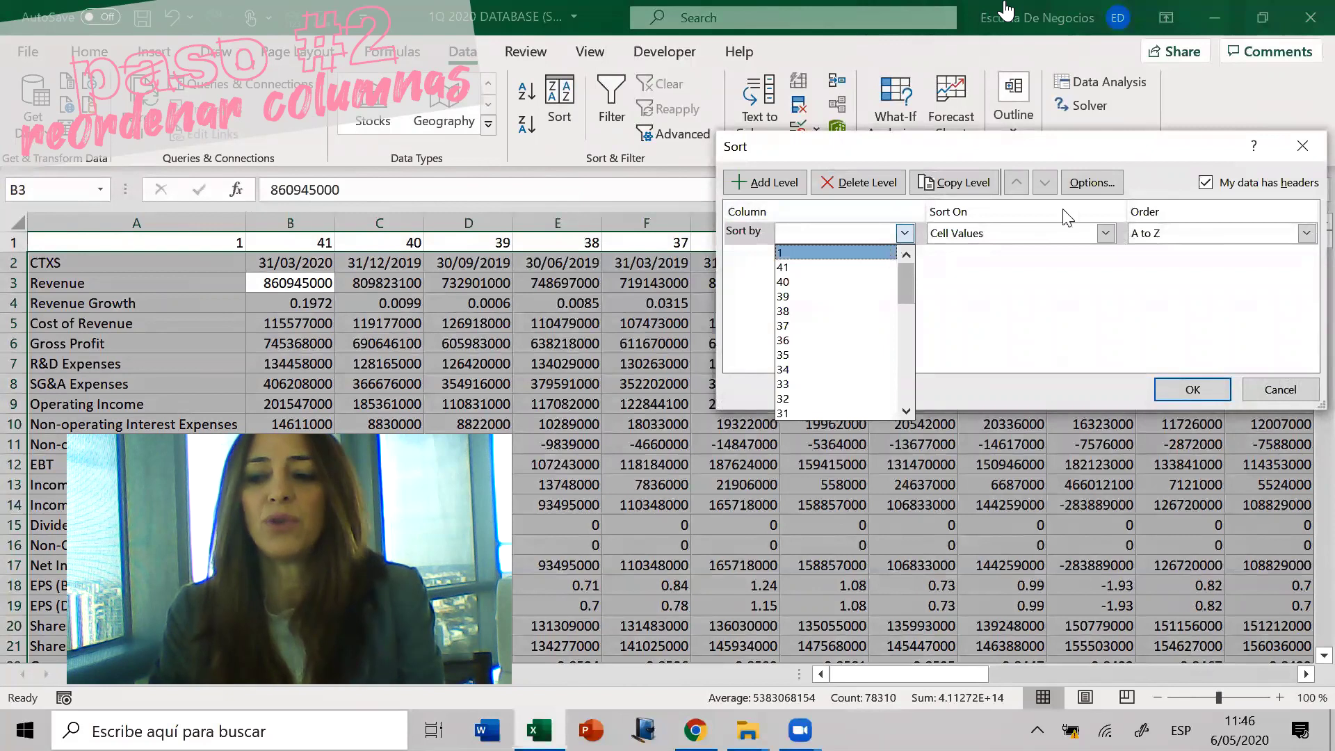
{"action": "left_click", "coordinate": [1207, 183]}
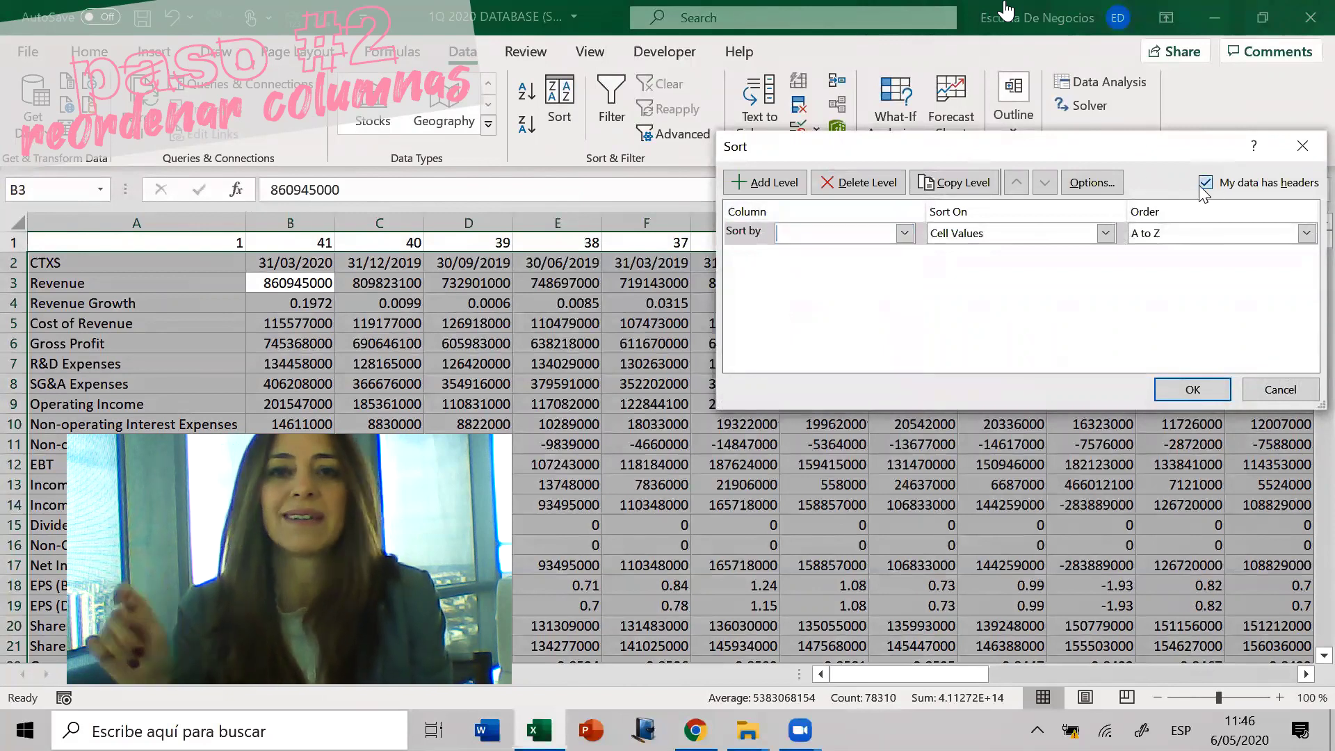
{"action": "left_click", "coordinate": [1207, 183]}
{"action": "left_click", "coordinate": [905, 234]}
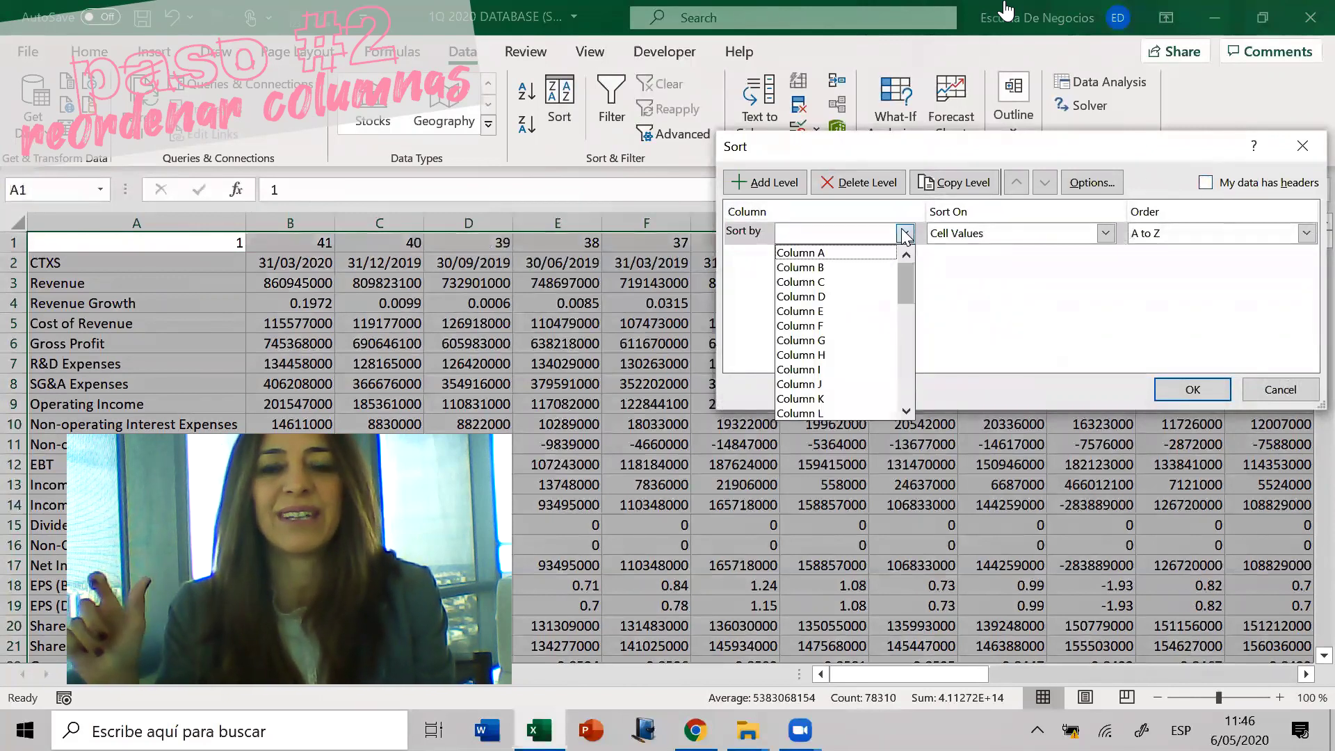
{"action": "left_click_drag", "start_coordinate": [906, 289], "coordinate": [907, 240]}
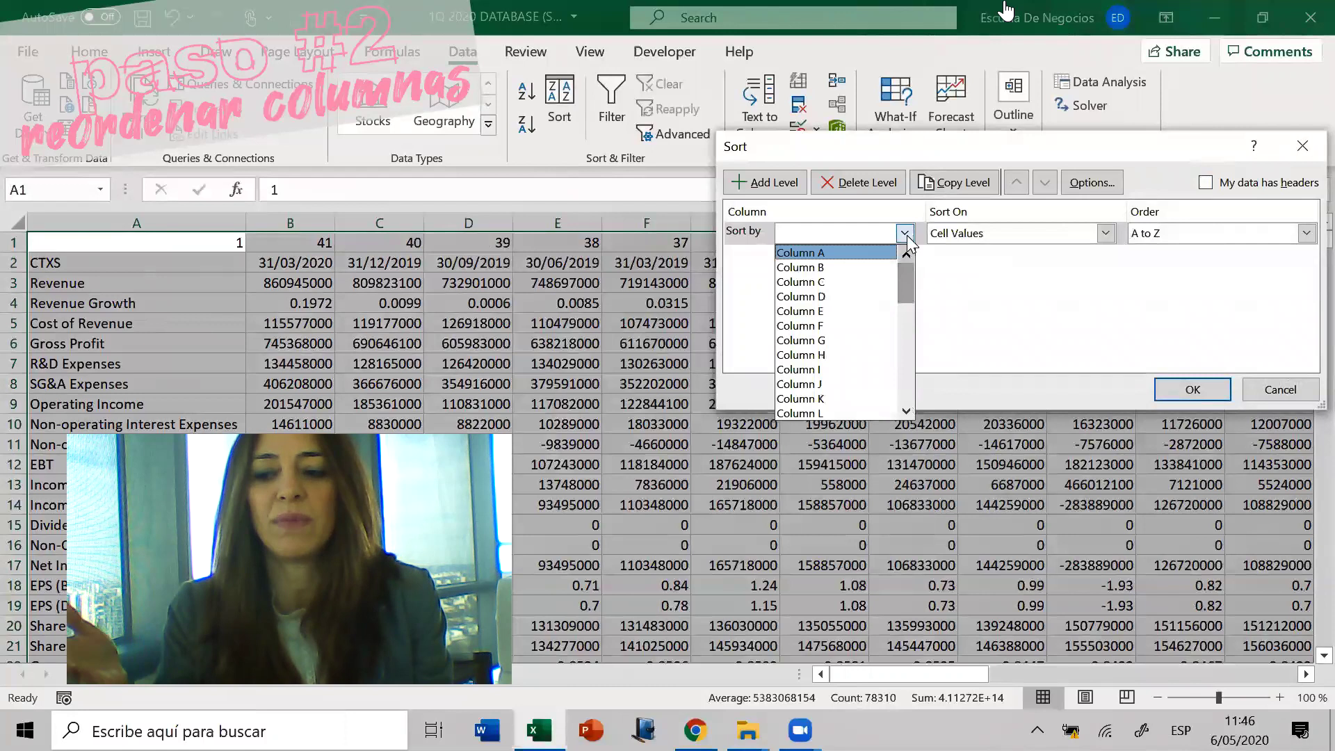
{"action": "left_click", "coordinate": [906, 233]}
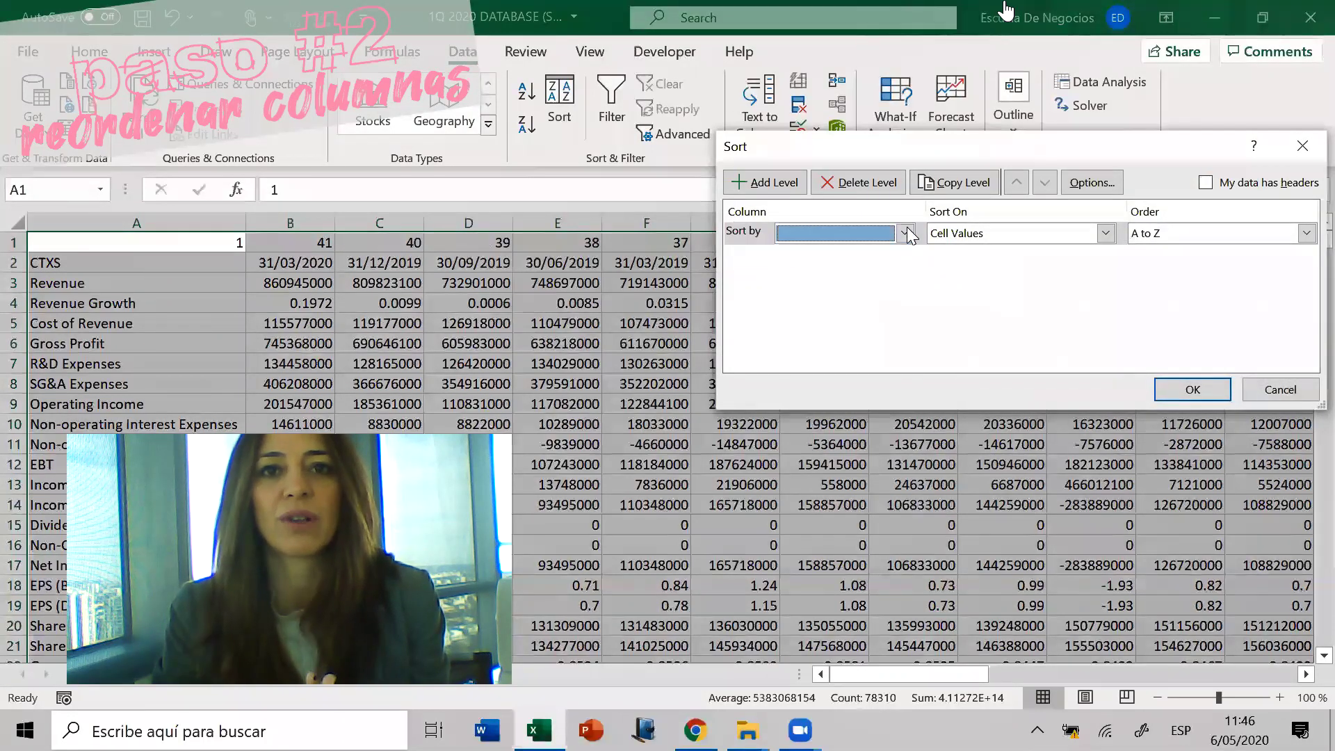
{"action": "left_click", "coordinate": [1205, 182]}
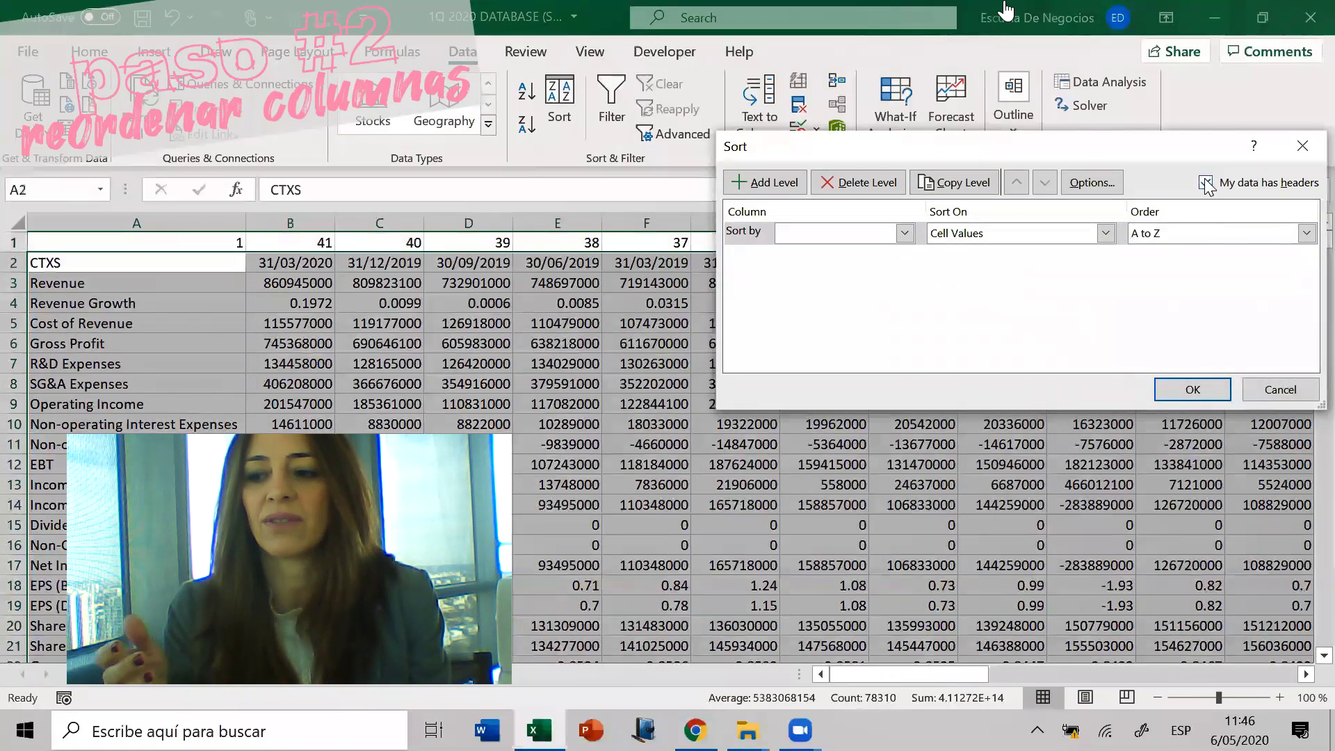
{"action": "left_click", "coordinate": [905, 234]}
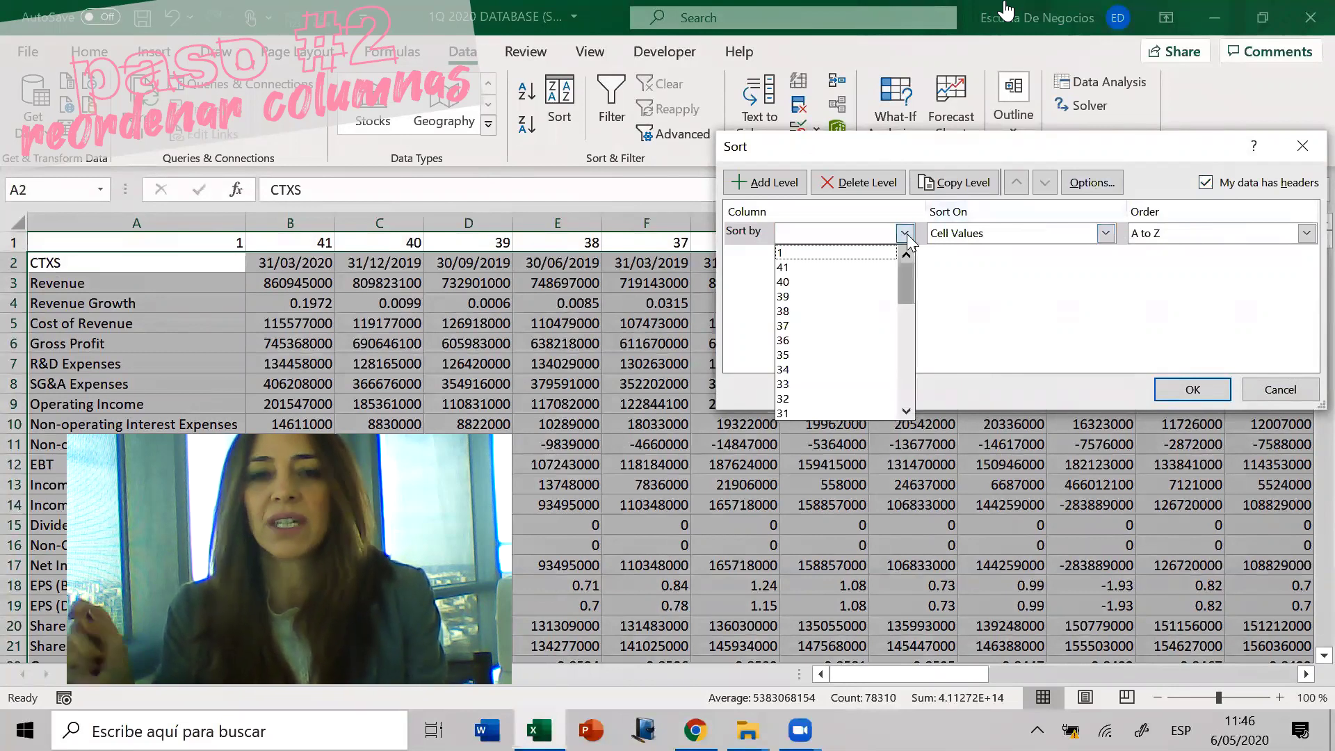
{"action": "left_click", "coordinate": [905, 234]}
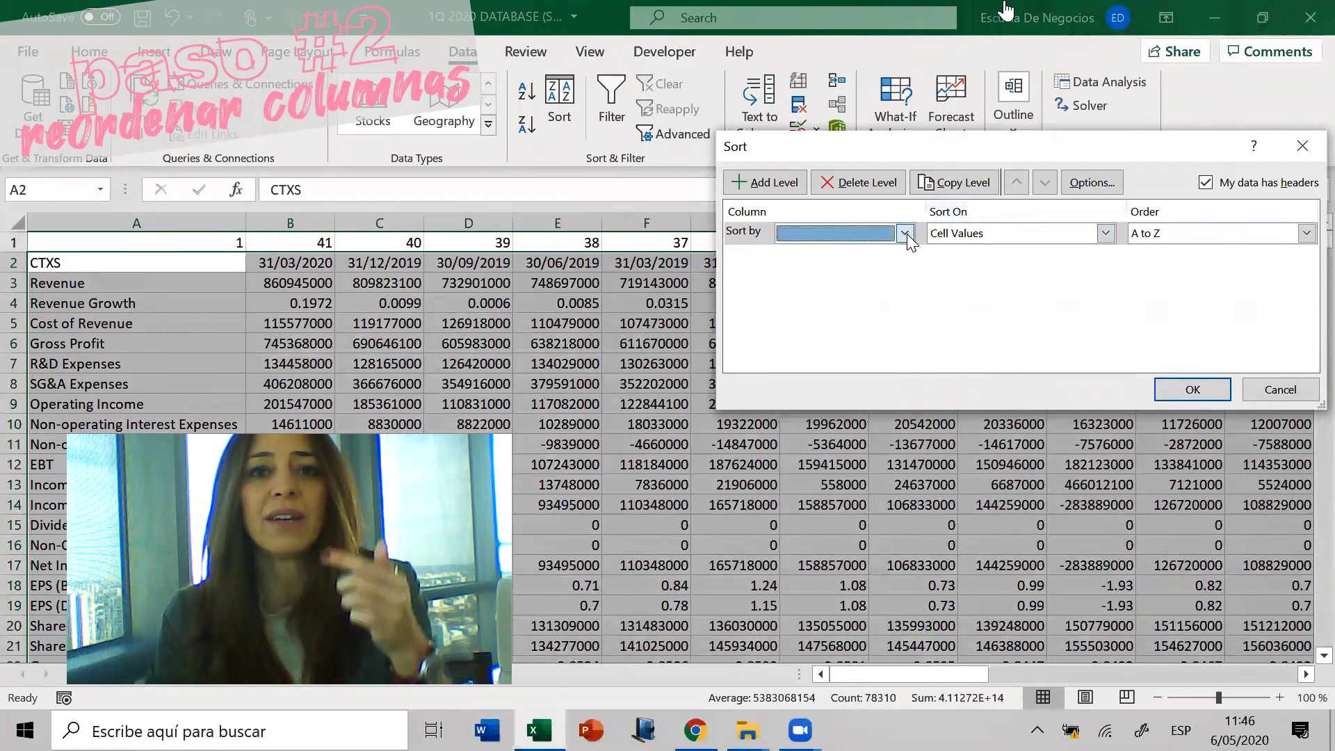
Set the sort orientation to left to right
{"action": "left_click", "coordinate": [1093, 183]}
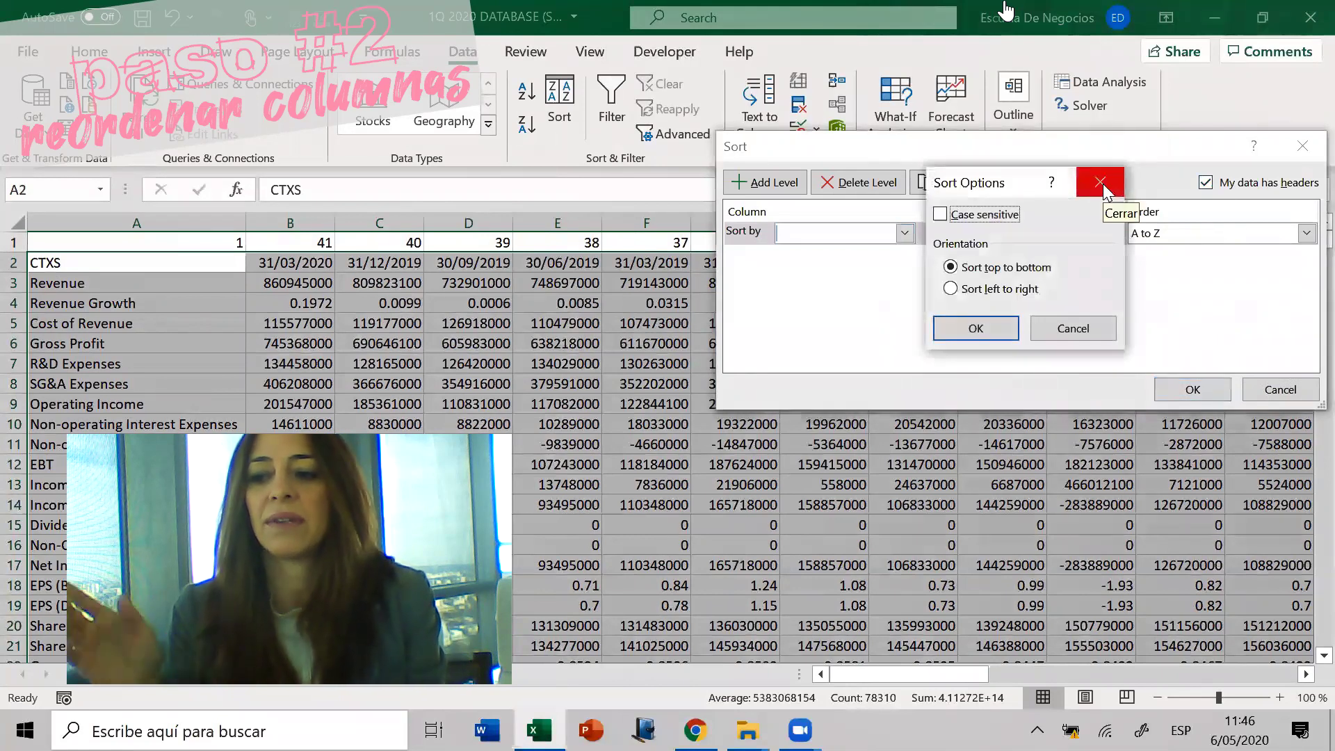
{"action": "left_click", "coordinate": [1000, 289]}
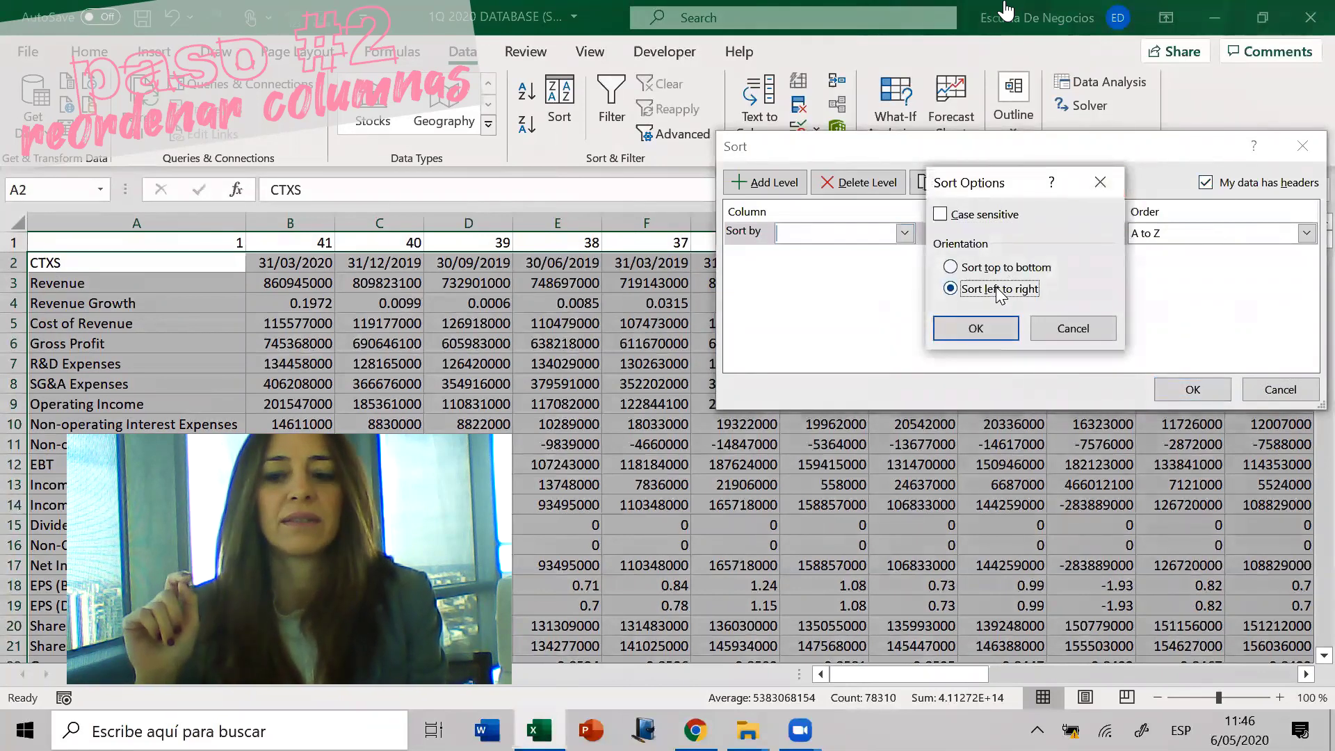
{"action": "left_click", "coordinate": [975, 329]}
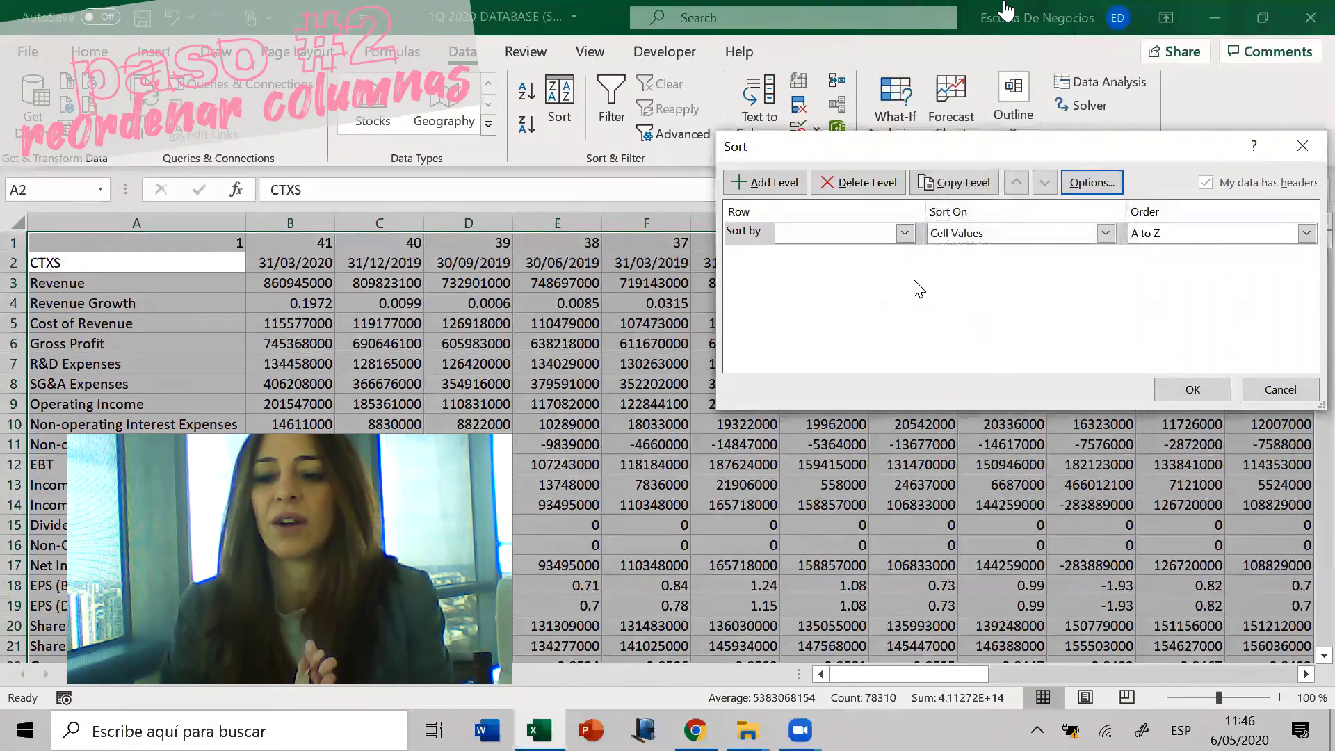
Sort the database columns by Row 1 on cell values, smallest to largest
{"action": "left_click", "coordinate": [904, 233]}
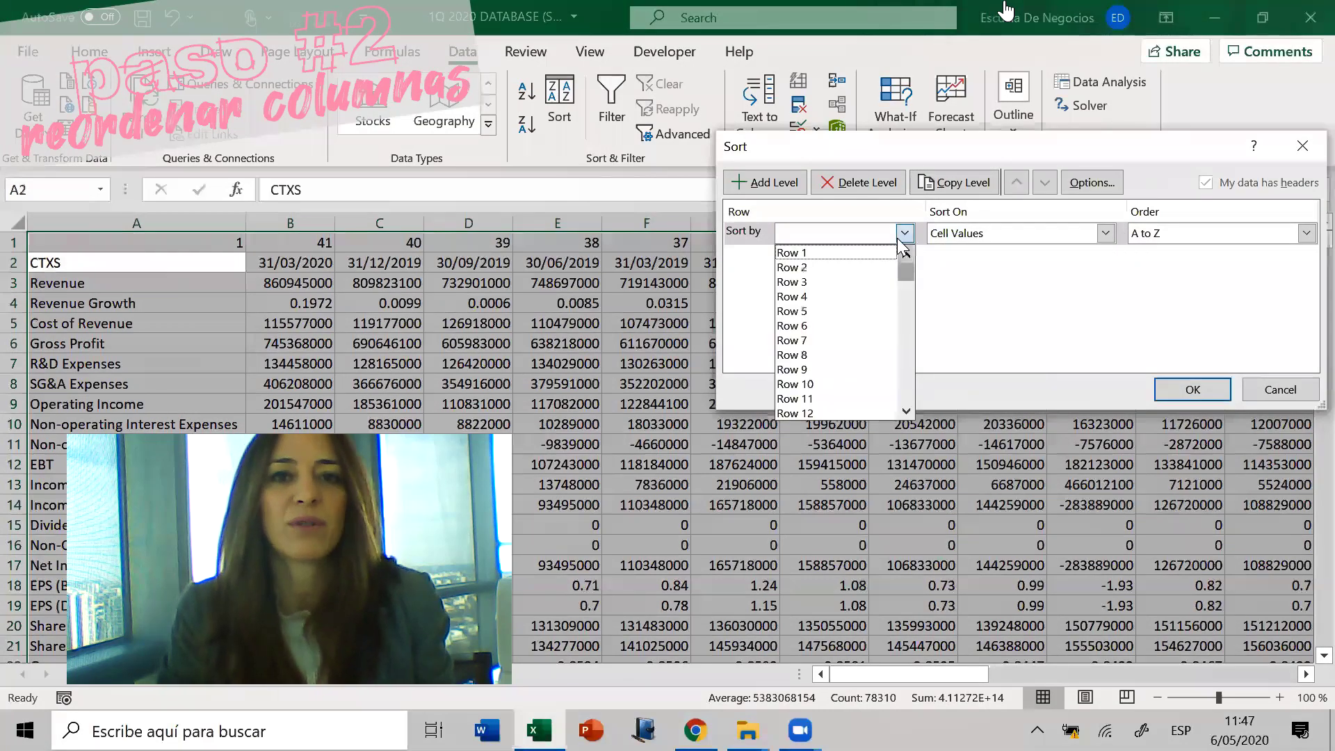
{"action": "left_click", "coordinate": [860, 247]}
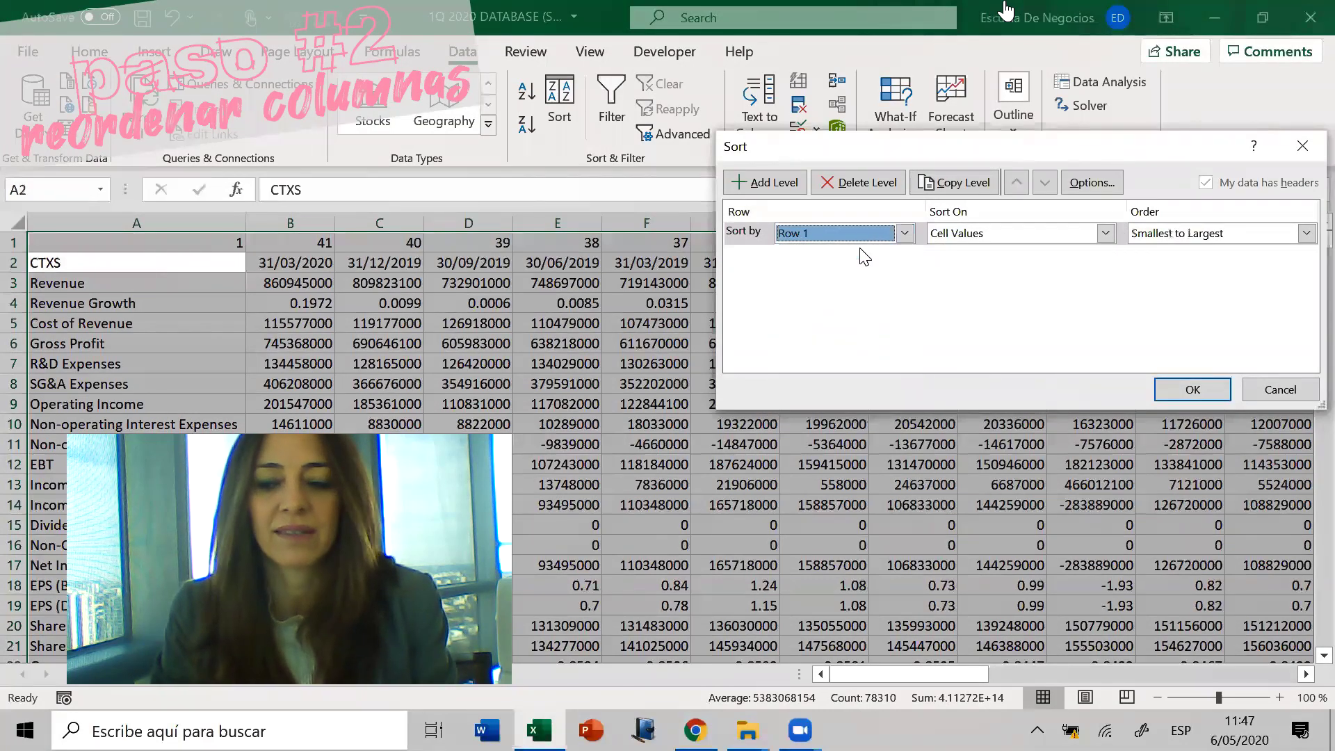
{"action": "left_click", "coordinate": [1089, 184]}
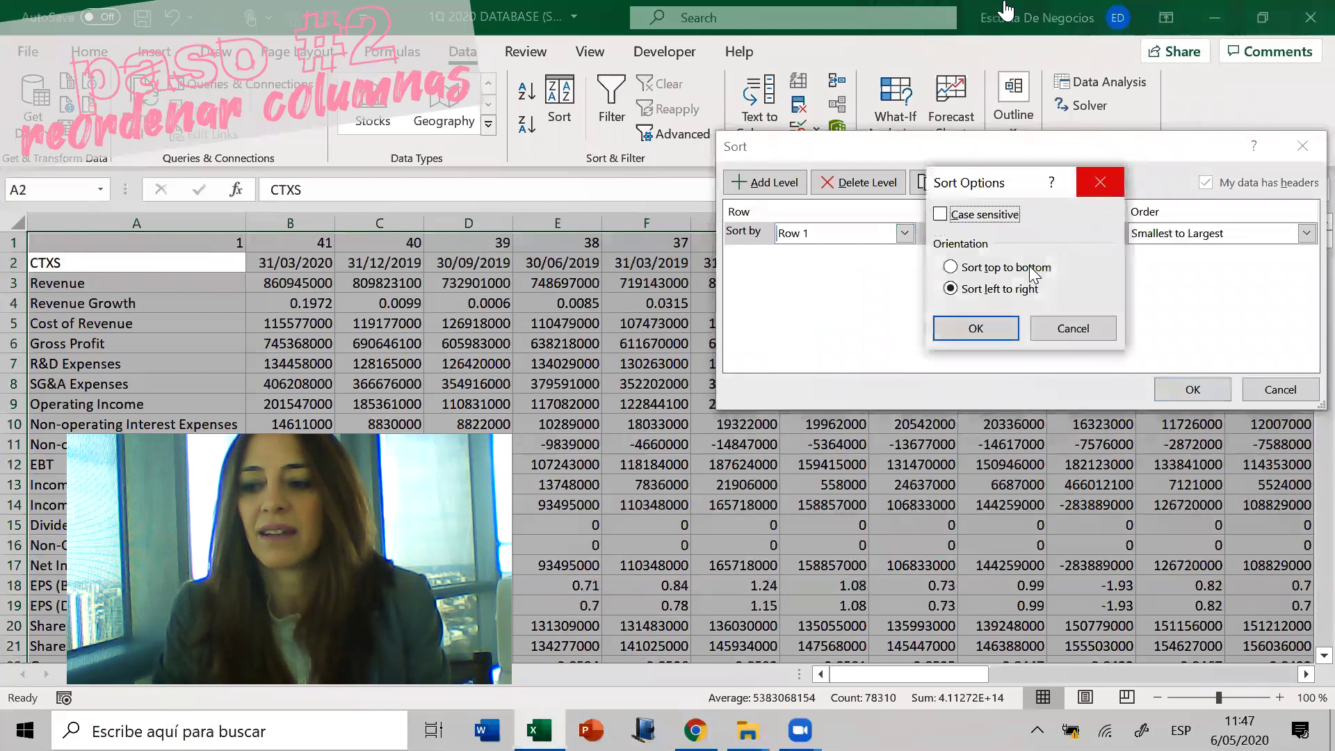
{"action": "left_click", "coordinate": [976, 328]}
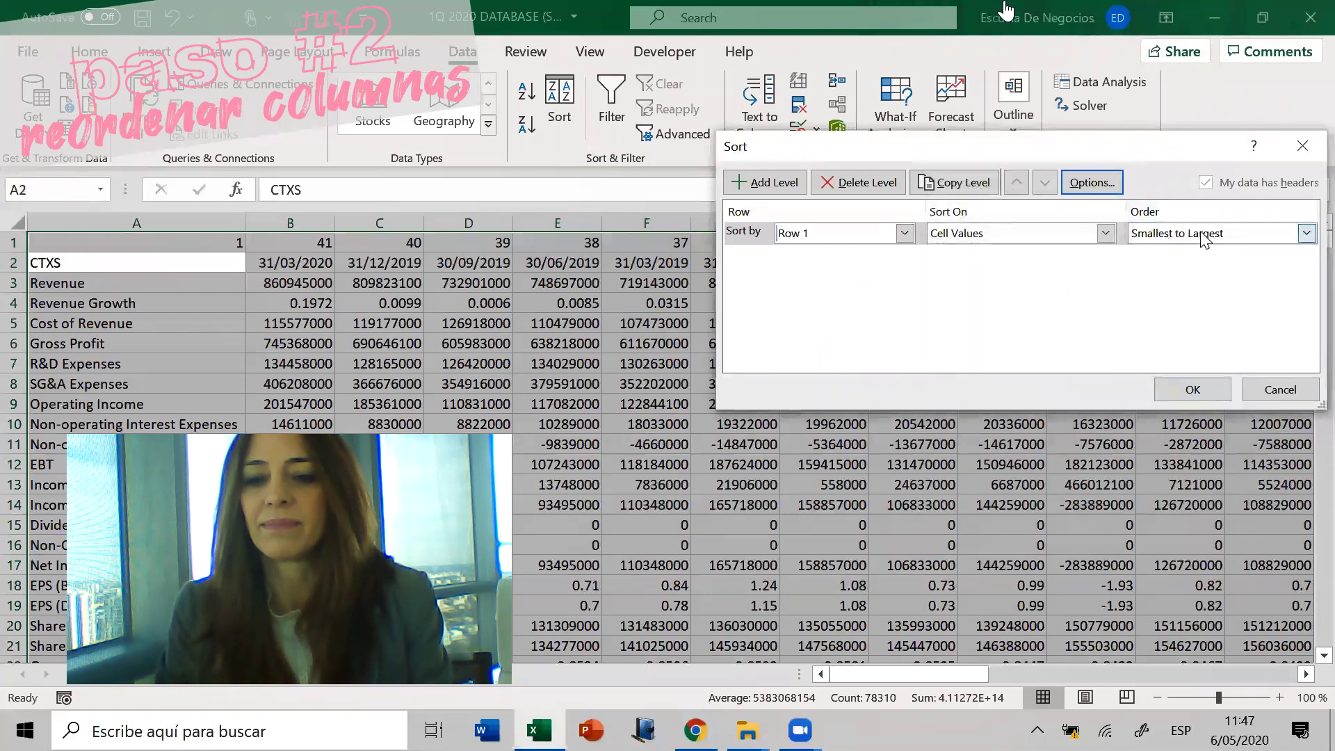
{"action": "left_click", "coordinate": [1193, 391]}
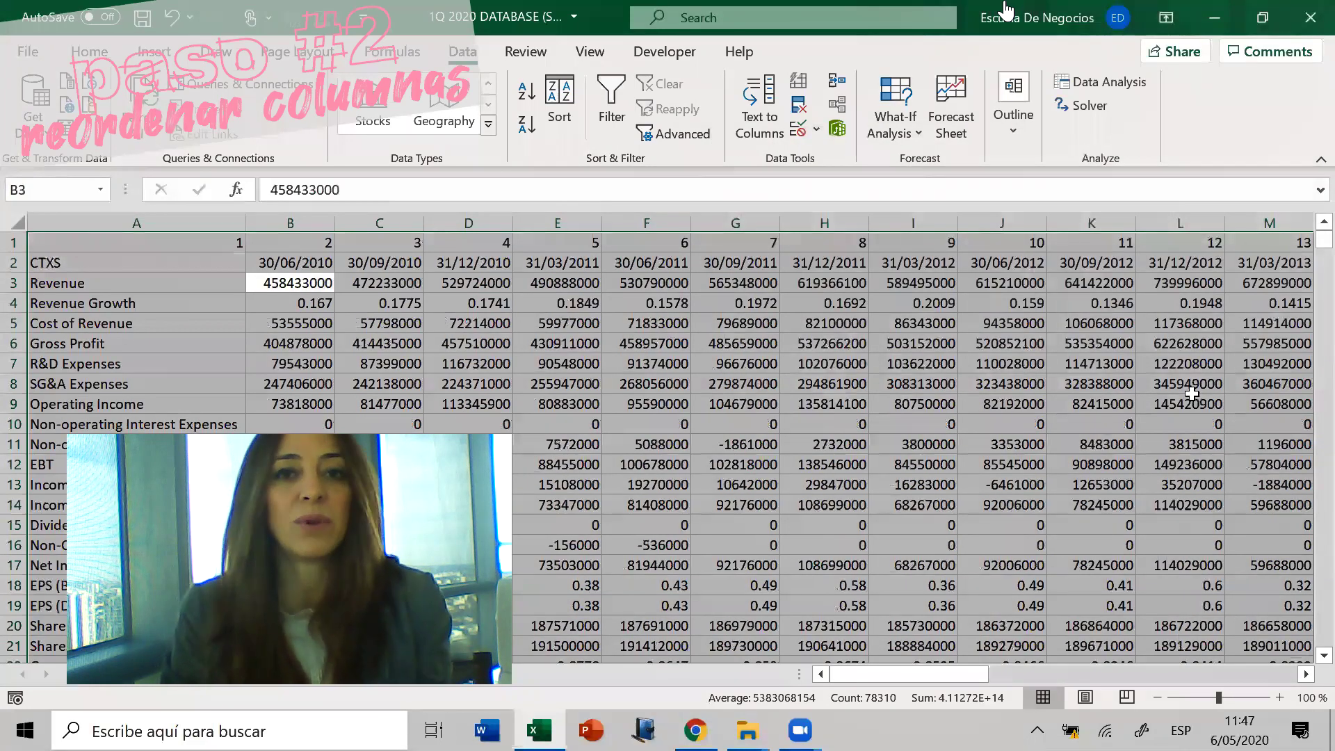
{"action": "left_click", "coordinate": [1192, 395]}
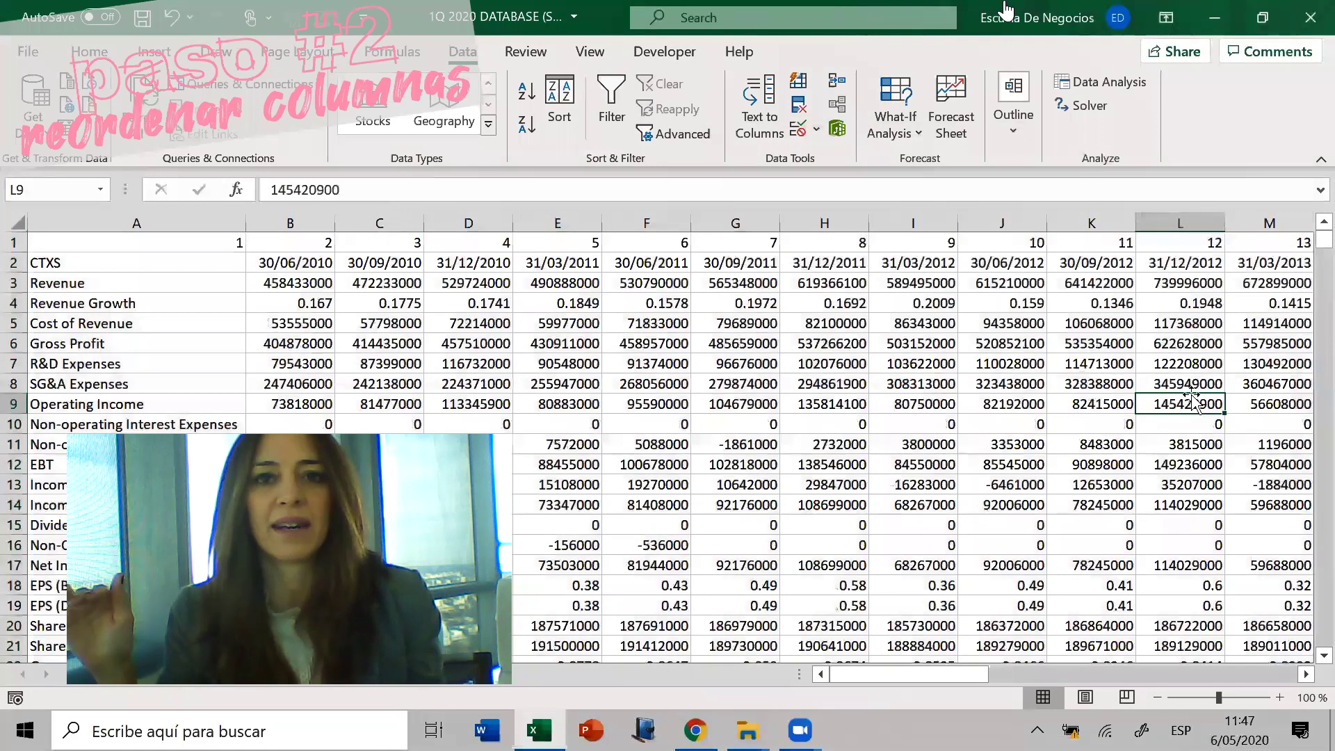
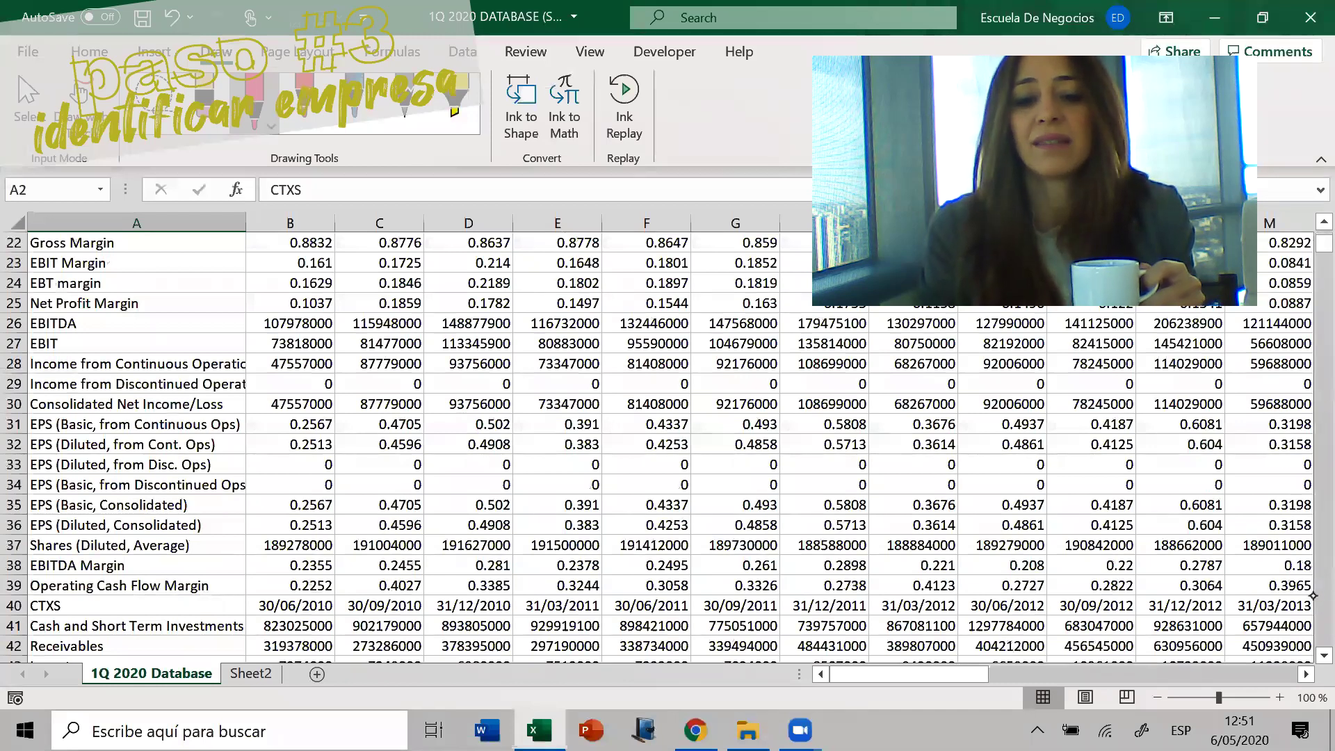
Circle the CTXS heading in A40 in red ink, then brace the balance sheet rows below it and label them B
{"action": "mouse_move", "coordinate": [40, 629]}
{"action": "left_mouse_down"}
{"action": "mouse_move", "coordinate": [82, 565]}
{"action": "mouse_move", "coordinate": [37, 602]}
{"action": "left_mouse_up"}
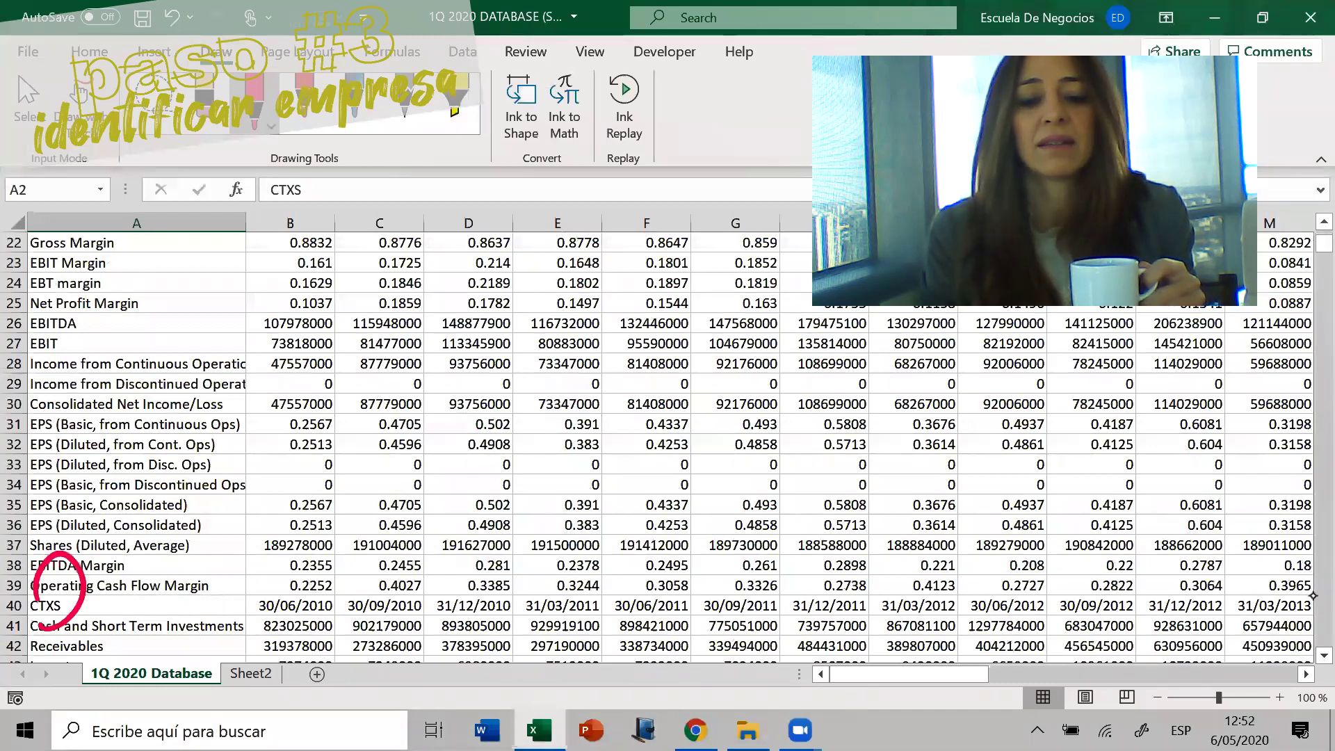
{"action": "scroll", "coordinate": [1319, 572], "scroll_direction": "down", "scroll_amount": 7}
{"action": "mouse_move", "coordinate": [192, 301]}
{"action": "left_mouse_down"}
{"action": "mouse_move", "coordinate": [173, 490]}
{"action": "mouse_move", "coordinate": [188, 644]}
{"action": "left_mouse_up"}
{"action": "mouse_move", "coordinate": [70, 500]}
{"action": "left_mouse_down"}
{"action": "mouse_move", "coordinate": [77, 470]}
{"action": "mouse_move", "coordinate": [75, 497]}
{"action": "left_mouse_up"}
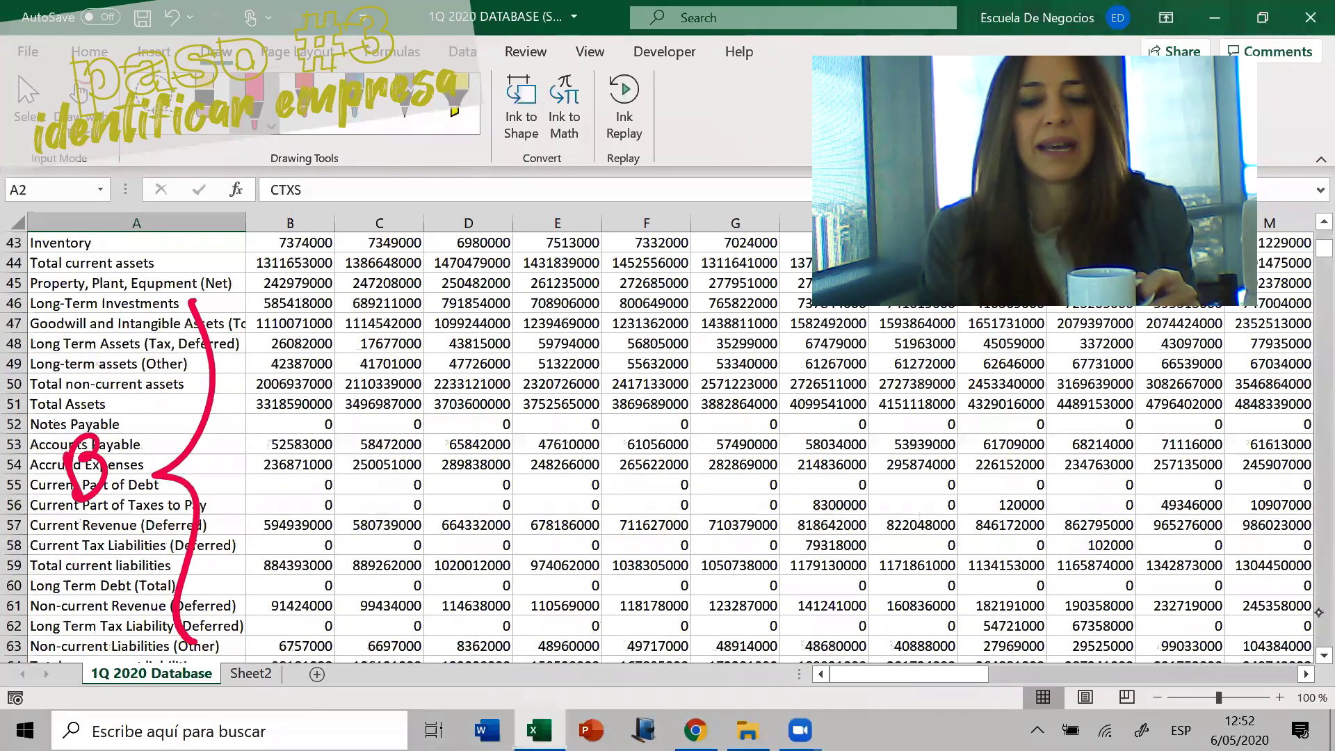
Circle the CTXS heading in A77 in red ink, then brace the cash flow rows below it and label them CF
{"action": "scroll", "coordinate": [1319, 612], "scroll_direction": "down", "scroll_amount": 14}
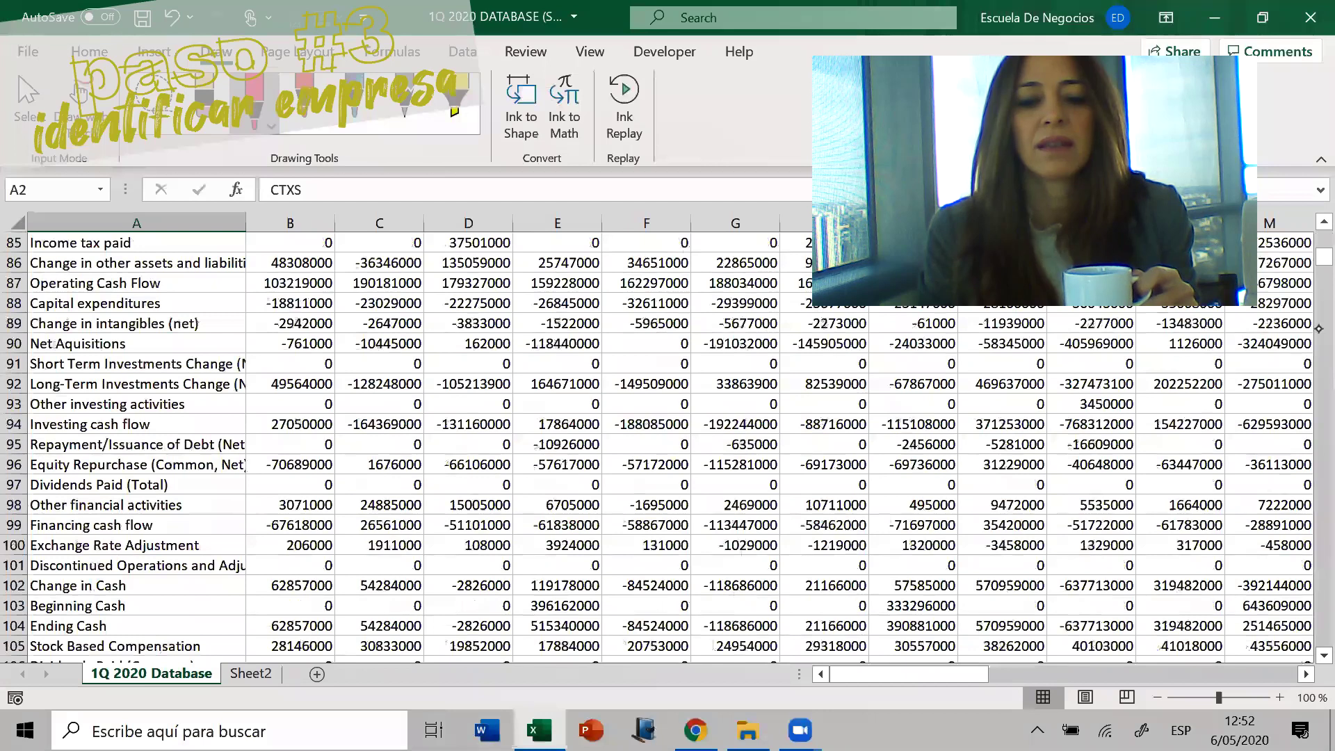
{"action": "scroll", "coordinate": [1314, 231], "scroll_direction": "up", "scroll_amount": 7}
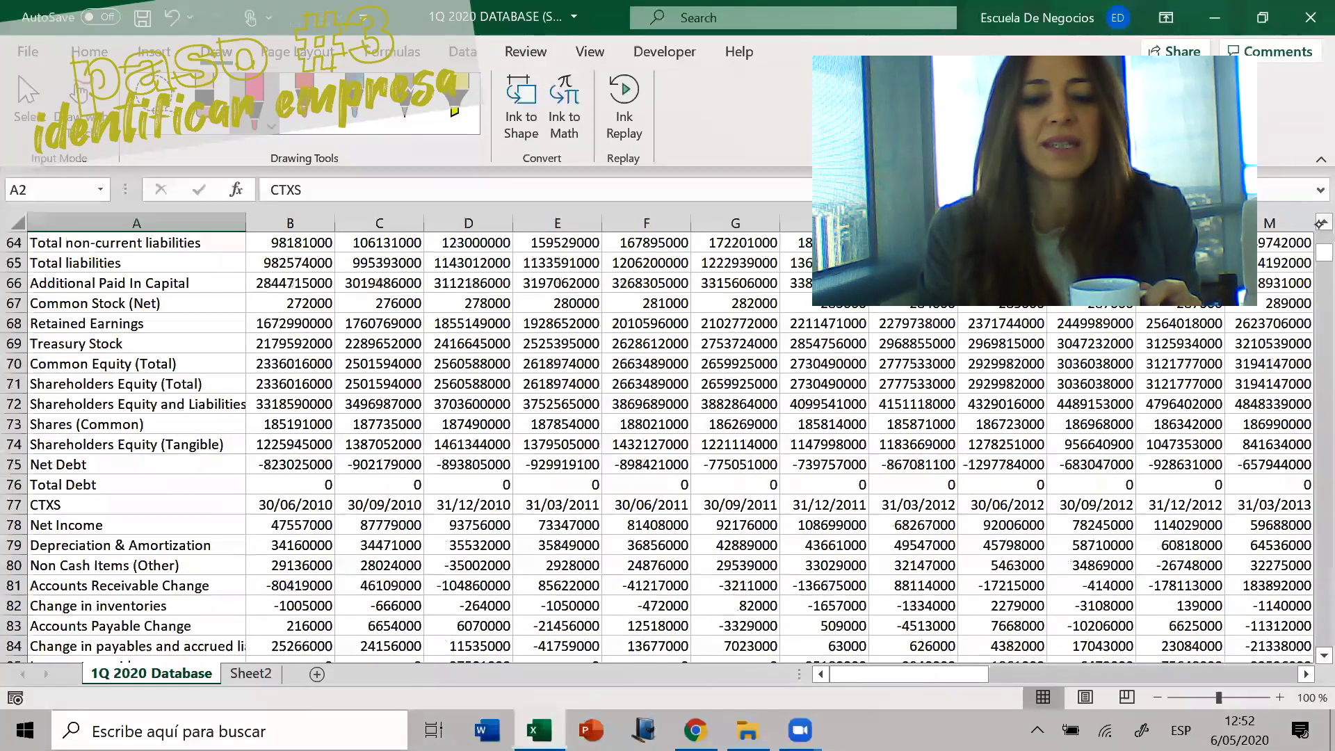
{"action": "left_click_drag", "start_coordinate": [82, 488], "coordinate": [78, 481]}
{"action": "left_click_drag", "start_coordinate": [221, 461], "coordinate": [201, 645]}
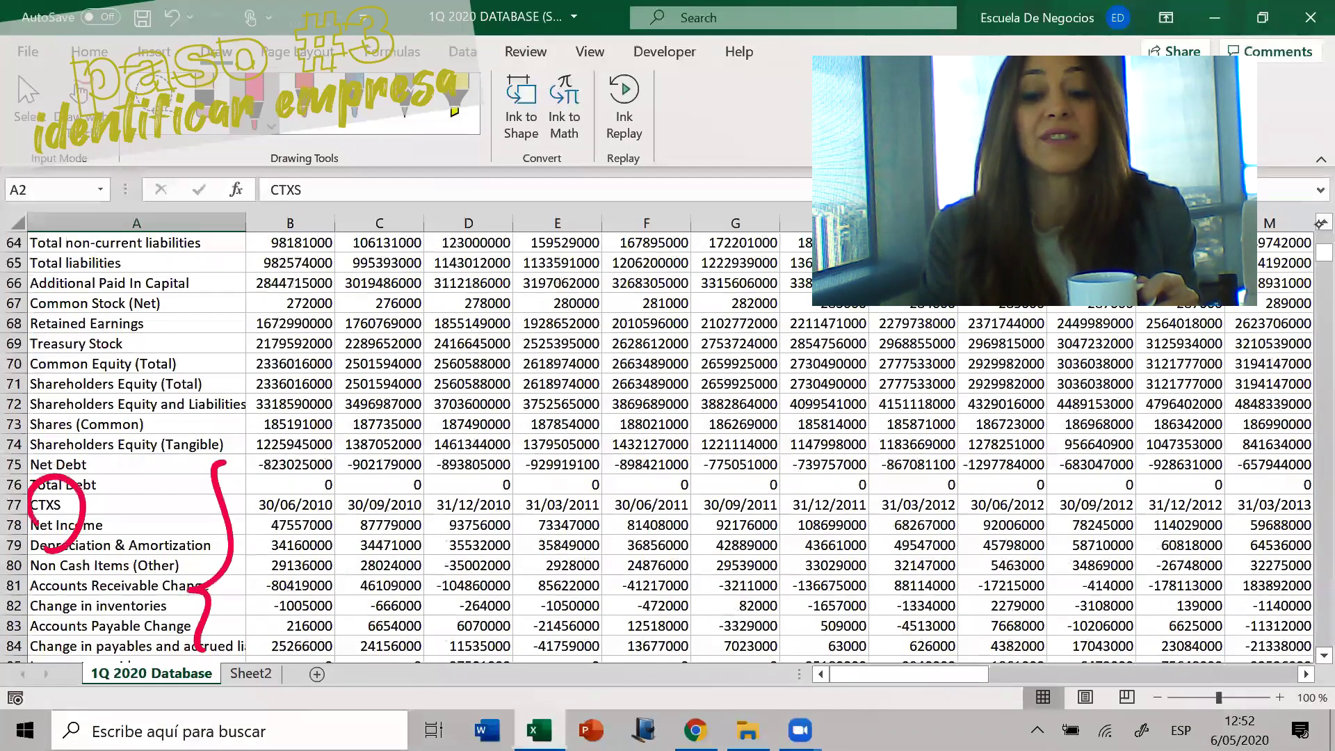
{"action": "left_click_drag", "start_coordinate": [100, 581], "coordinate": [105, 621]}
{"action": "mouse_move", "coordinate": [116, 586]}
{"action": "left_mouse_down"}
{"action": "mouse_move", "coordinate": [125, 613]}
{"action": "mouse_move", "coordinate": [135, 572]}
{"action": "left_mouse_up"}
{"action": "left_click_drag", "start_coordinate": [120, 595], "coordinate": [137, 590]}
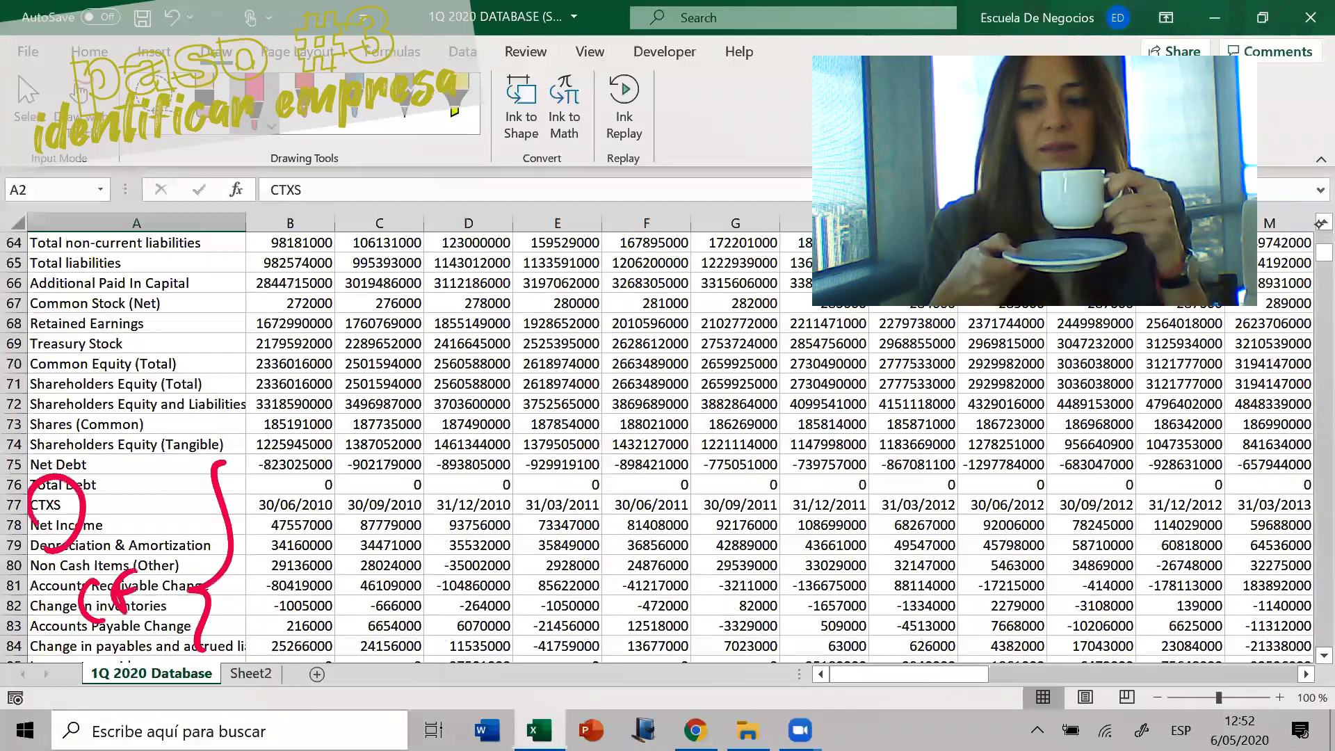
Switch the pen colour to orange, circle the WAT heading in A111, and brace the income statement rows labelled ER
{"action": "scroll", "coordinate": [1316, 566], "scroll_direction": "down", "scroll_amount": 14}
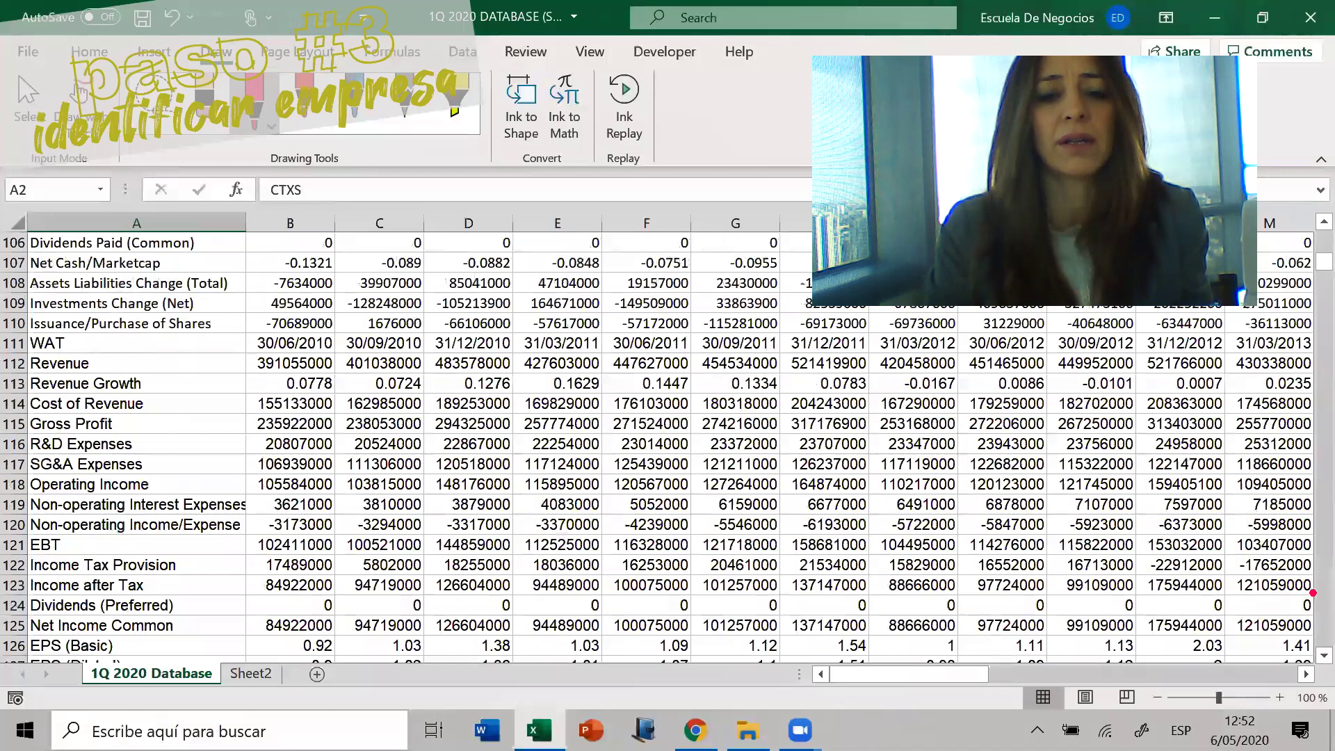
{"action": "left_click", "coordinate": [254, 101]}
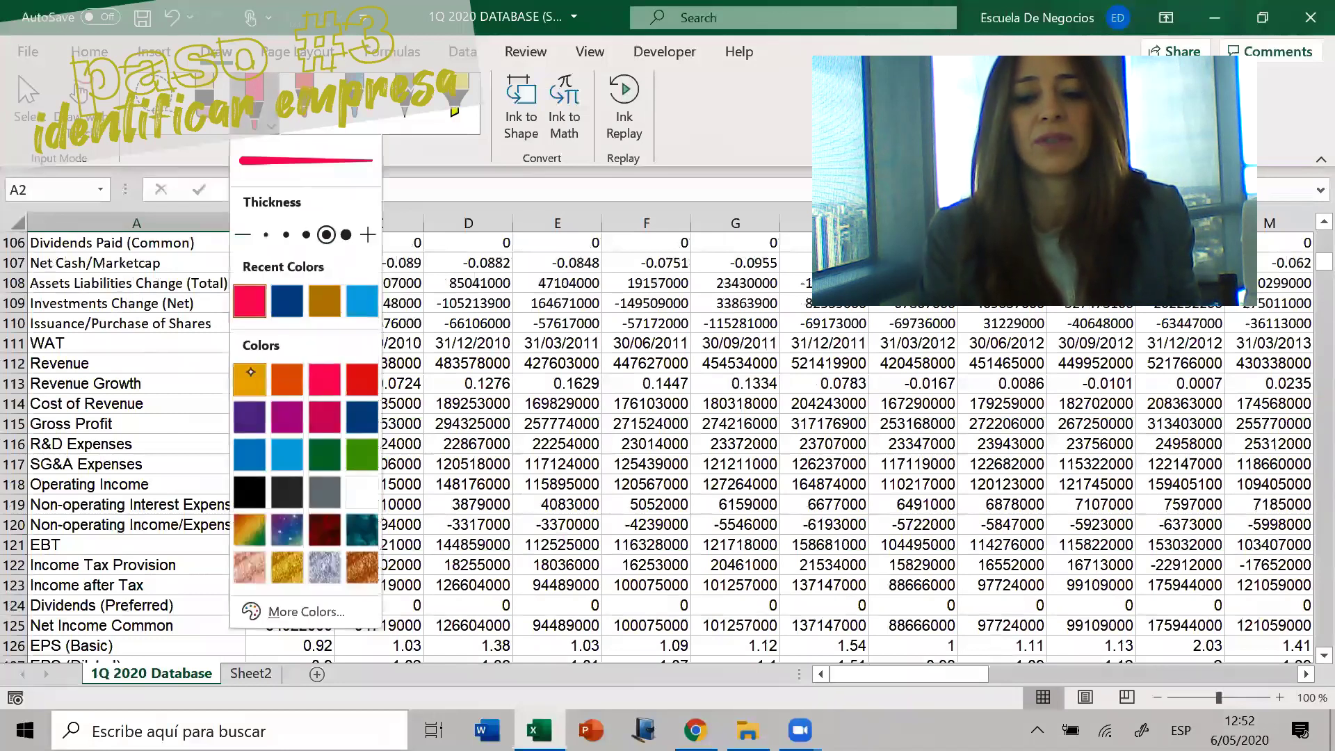
{"action": "left_click", "coordinate": [233, 376]}
{"action": "left_click_drag", "start_coordinate": [56, 306], "coordinate": [52, 305]}
{"action": "mouse_move", "coordinate": [208, 335]}
{"action": "left_mouse_down"}
{"action": "mouse_move", "coordinate": [187, 480]}
{"action": "mouse_move", "coordinate": [205, 609]}
{"action": "left_mouse_up"}
{"action": "mouse_move", "coordinate": [87, 459]}
{"action": "left_mouse_down"}
{"action": "mouse_move", "coordinate": [101, 486]}
{"action": "mouse_move", "coordinate": [134, 439]}
{"action": "mouse_move", "coordinate": [146, 486]}
{"action": "left_mouse_up"}
Circle the WAT heading in A180 in orange ink, then brace the rows beside it and label them B
{"action": "scroll", "coordinate": [1316, 603], "scroll_direction": "down", "scroll_amount": 20}
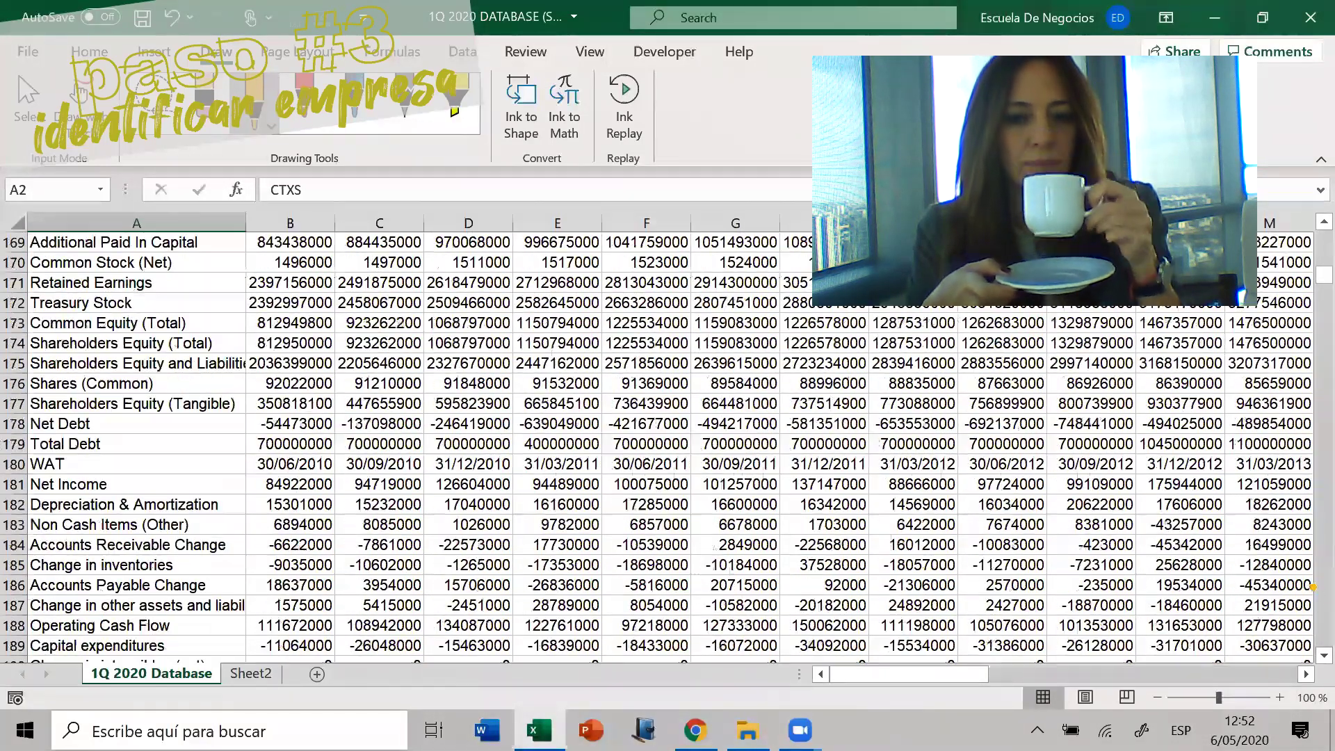
{"action": "mouse_move", "coordinate": [84, 445]}
{"action": "left_mouse_down"}
{"action": "mouse_move", "coordinate": [38, 515]}
{"action": "mouse_move", "coordinate": [83, 452]}
{"action": "left_mouse_up"}
{"action": "mouse_move", "coordinate": [167, 457]}
{"action": "left_mouse_down"}
{"action": "mouse_move", "coordinate": [207, 438]}
{"action": "mouse_move", "coordinate": [189, 543]}
{"action": "mouse_move", "coordinate": [203, 633]}
{"action": "left_mouse_up"}
{"action": "mouse_move", "coordinate": [101, 522]}
{"action": "left_mouse_down"}
{"action": "mouse_move", "coordinate": [110, 577]}
{"action": "mouse_move", "coordinate": [139, 567]}
{"action": "left_mouse_up"}
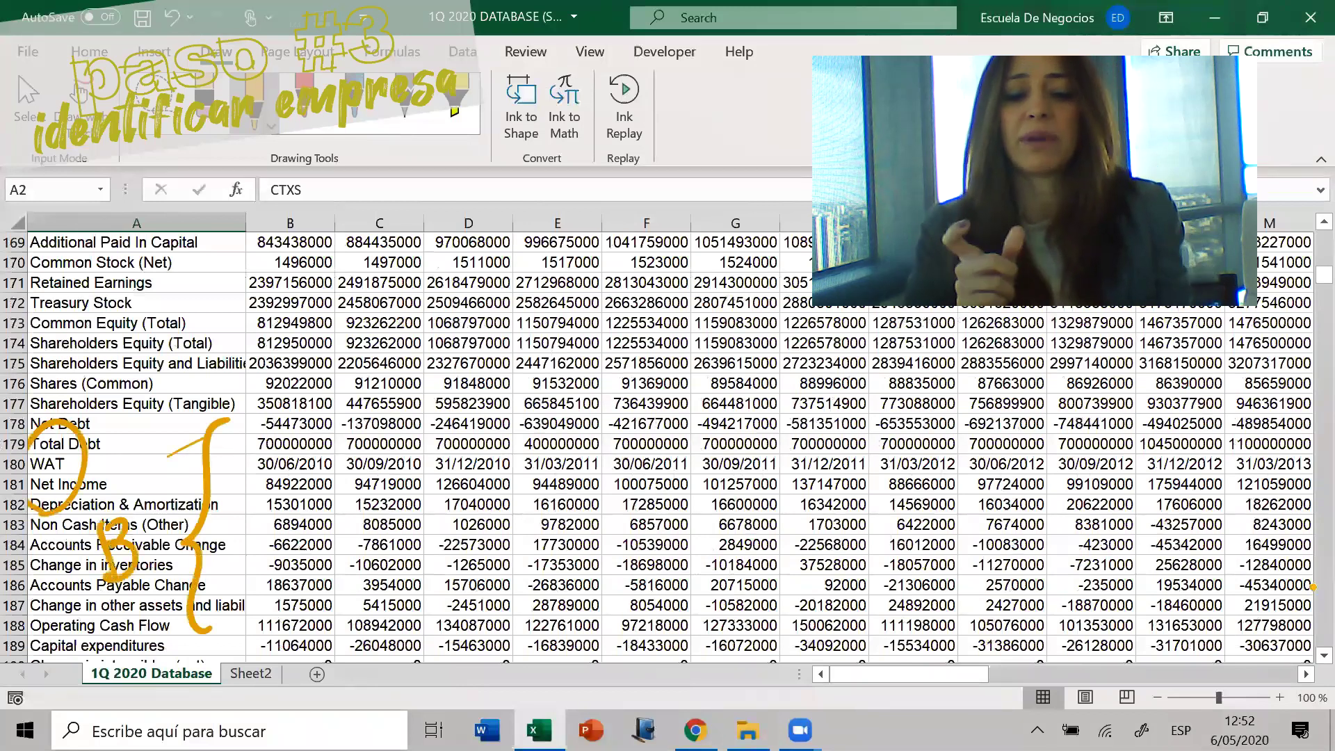
Brace the next company's income statement rows from about row 219 in orange ink and add a handwritten label
{"action": "scroll", "coordinate": [1316, 598], "scroll_direction": "down", "scroll_amount": 7}
{"action": "scroll", "coordinate": [1318, 607], "scroll_direction": "down", "scroll_amount": 7}
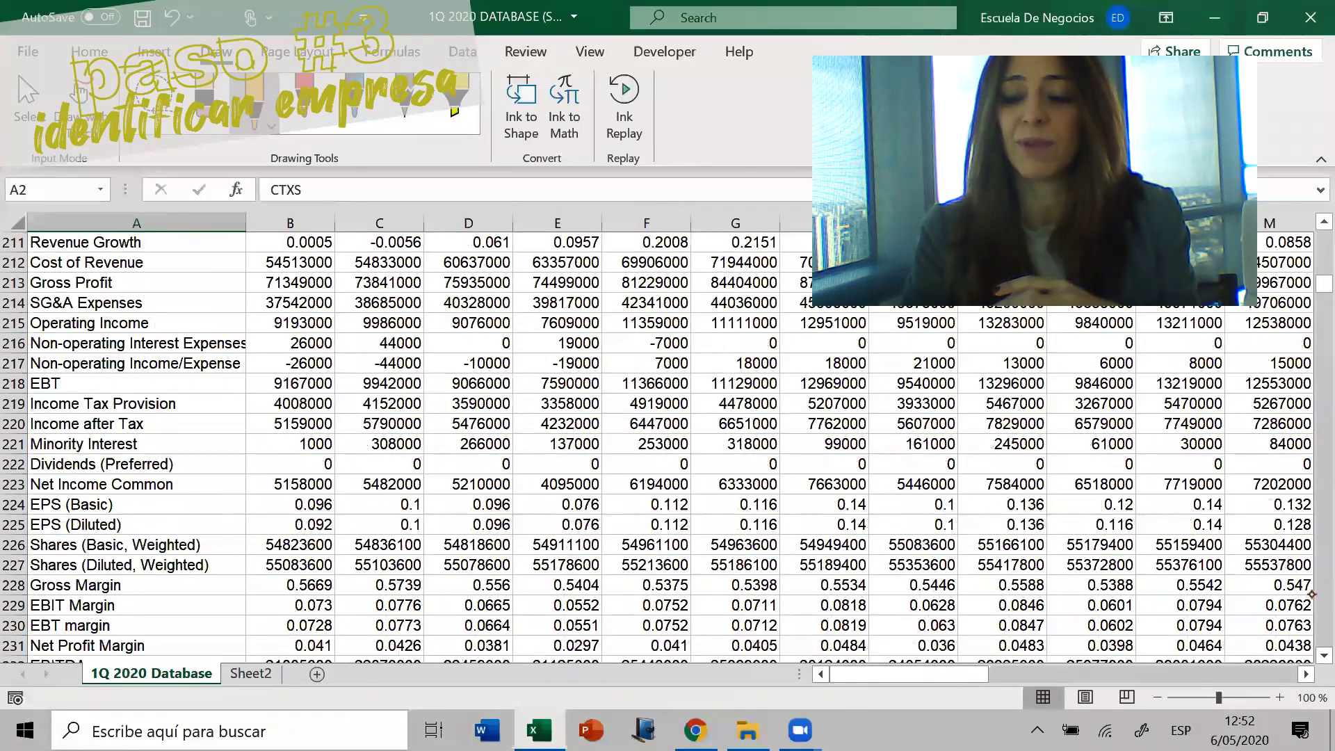
{"action": "left_click_drag", "start_coordinate": [240, 403], "coordinate": [226, 628]}
{"action": "mouse_move", "coordinate": [98, 546]}
{"action": "left_mouse_down"}
{"action": "mouse_move", "coordinate": [70, 581]}
{"action": "mouse_move", "coordinate": [139, 512]}
{"action": "left_mouse_up"}
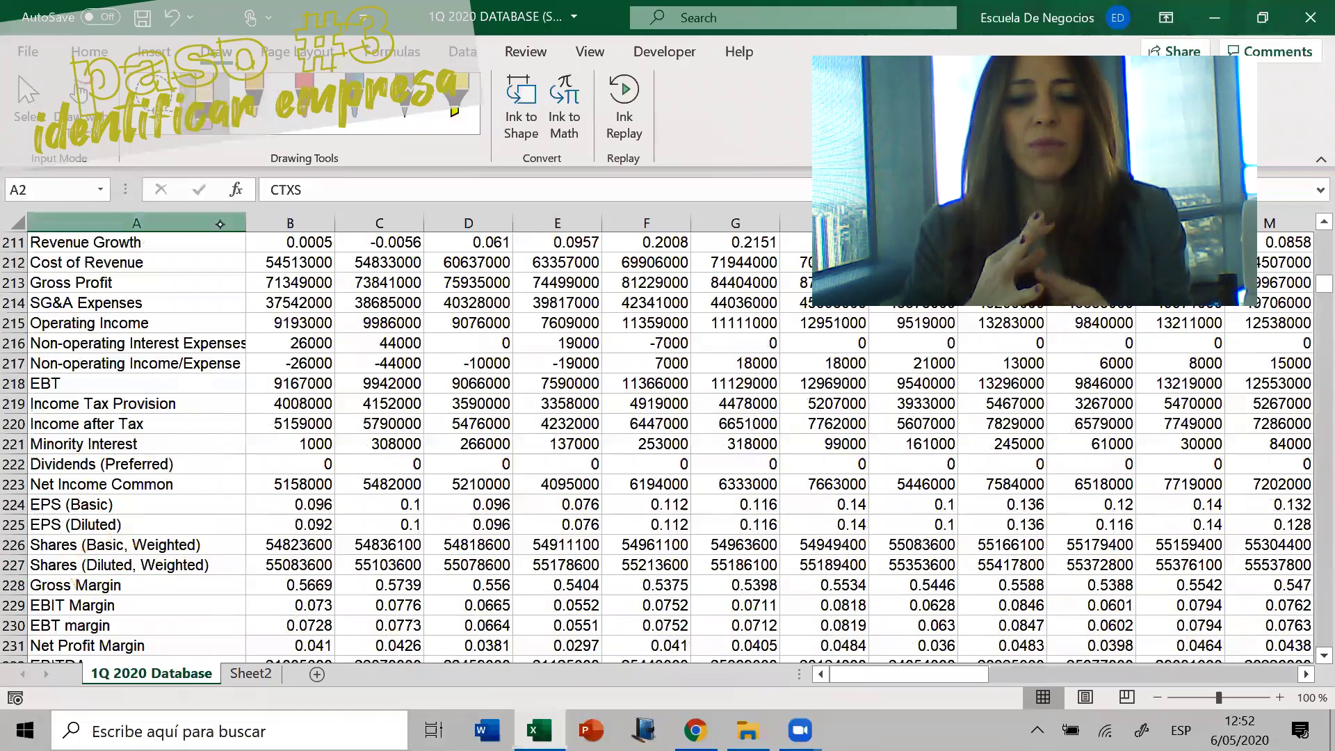
Review the WAT and CTXS statement blocks back up to the CTXS heading in row 2
{"action": "left_click_drag", "start_coordinate": [1317, 277], "coordinate": [1319, 266]}
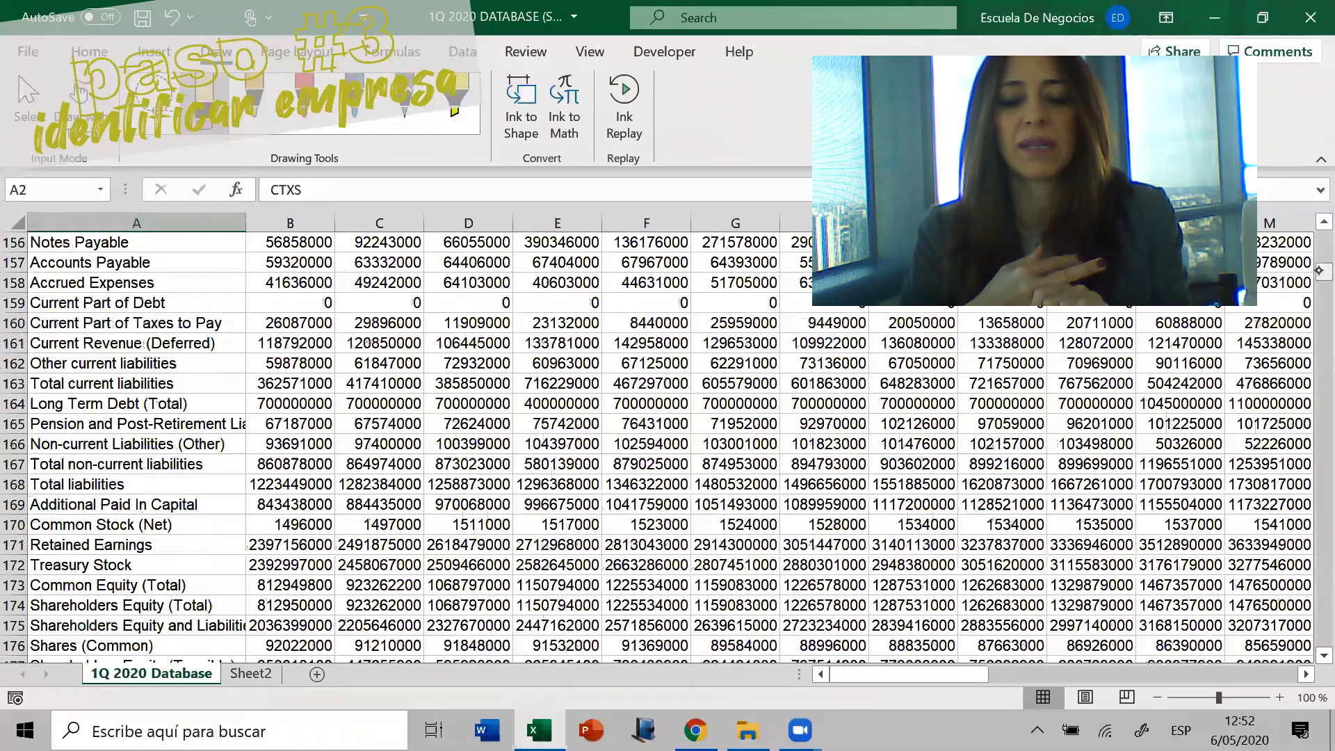
{"action": "left_click", "coordinate": [1319, 244]}
{"action": "left_click", "coordinate": [1319, 244]}
{"action": "left_click", "coordinate": [1319, 244]}
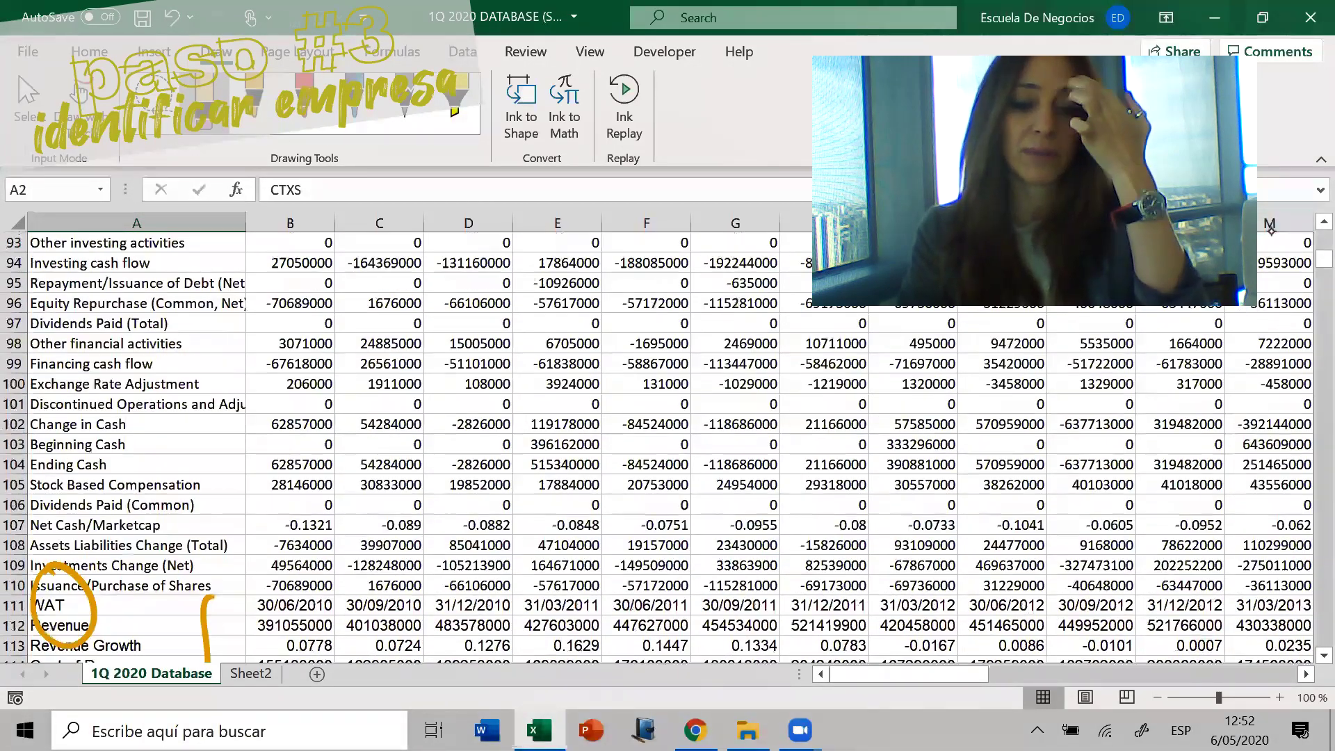
{"action": "scroll", "coordinate": [1310, 443], "scroll_direction": "down", "scroll_amount": 7}
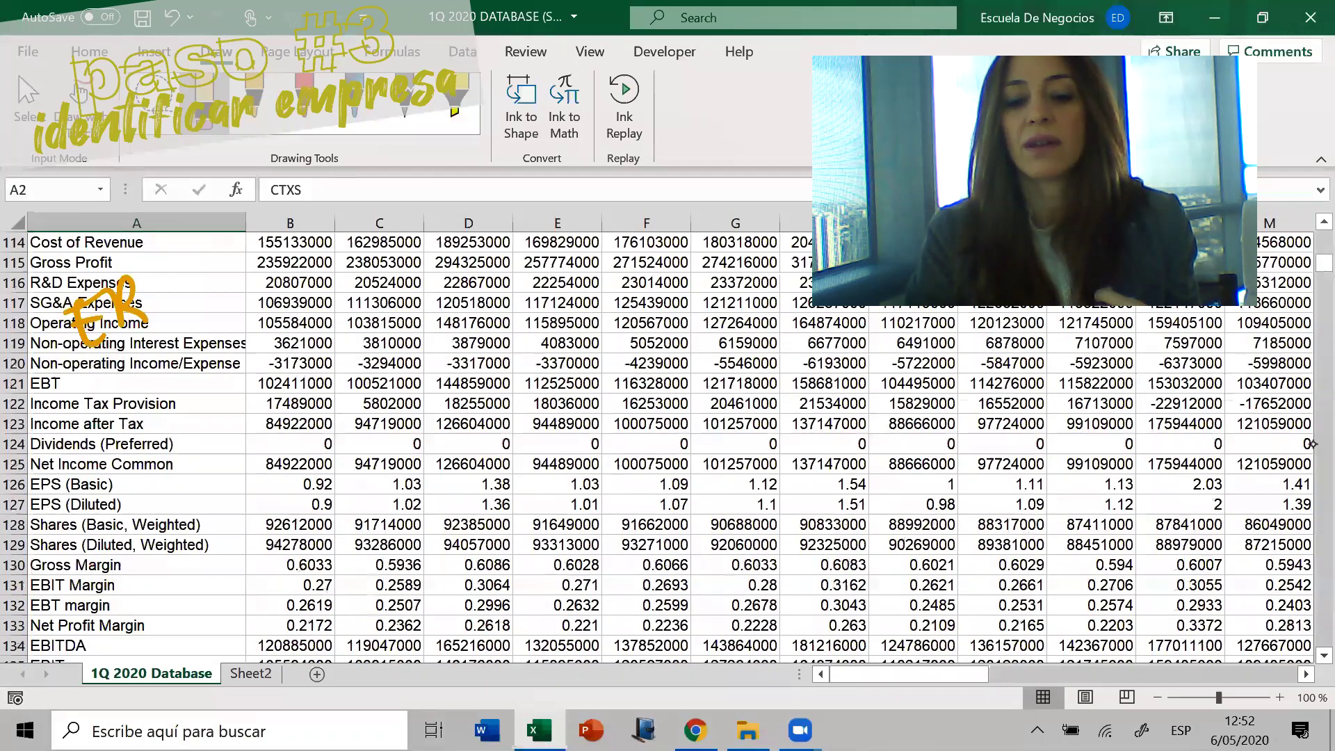
{"action": "left_click", "coordinate": [1319, 237]}
{"action": "left_click", "coordinate": [1319, 235]}
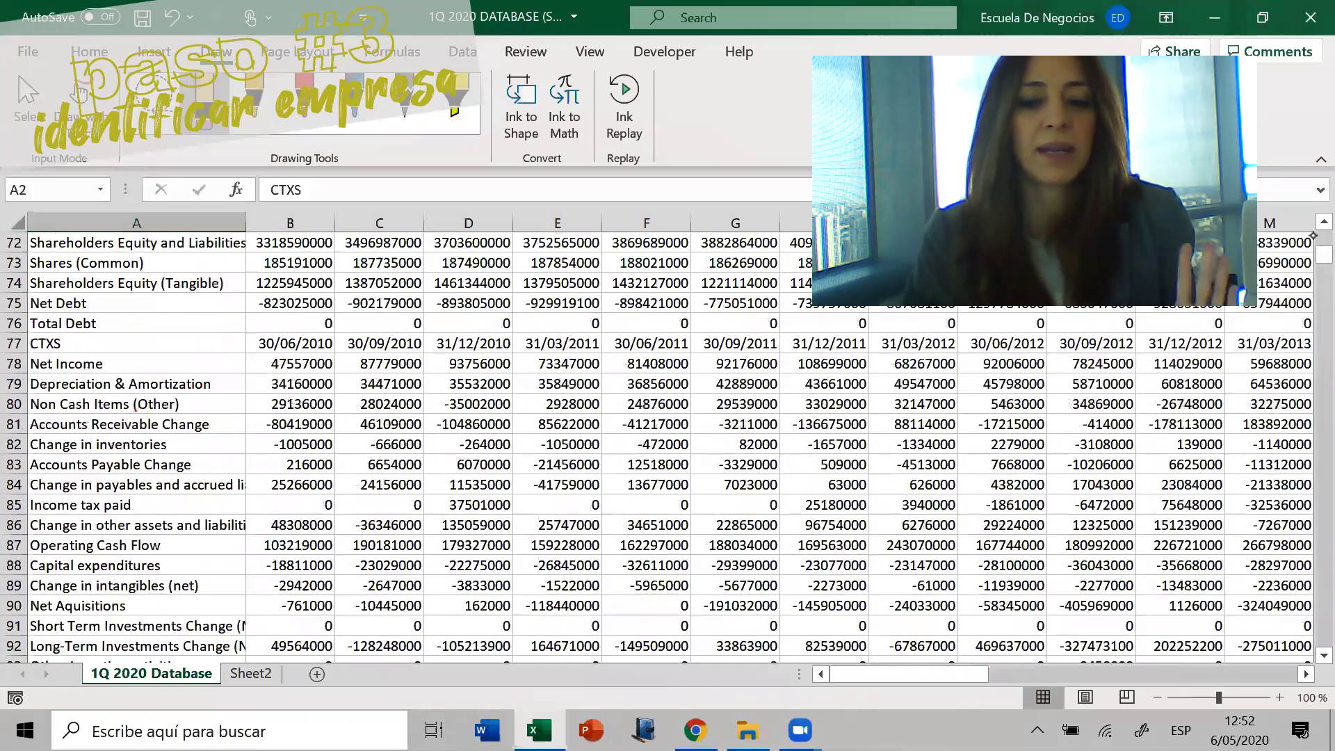
{"action": "left_click", "coordinate": [1319, 237]}
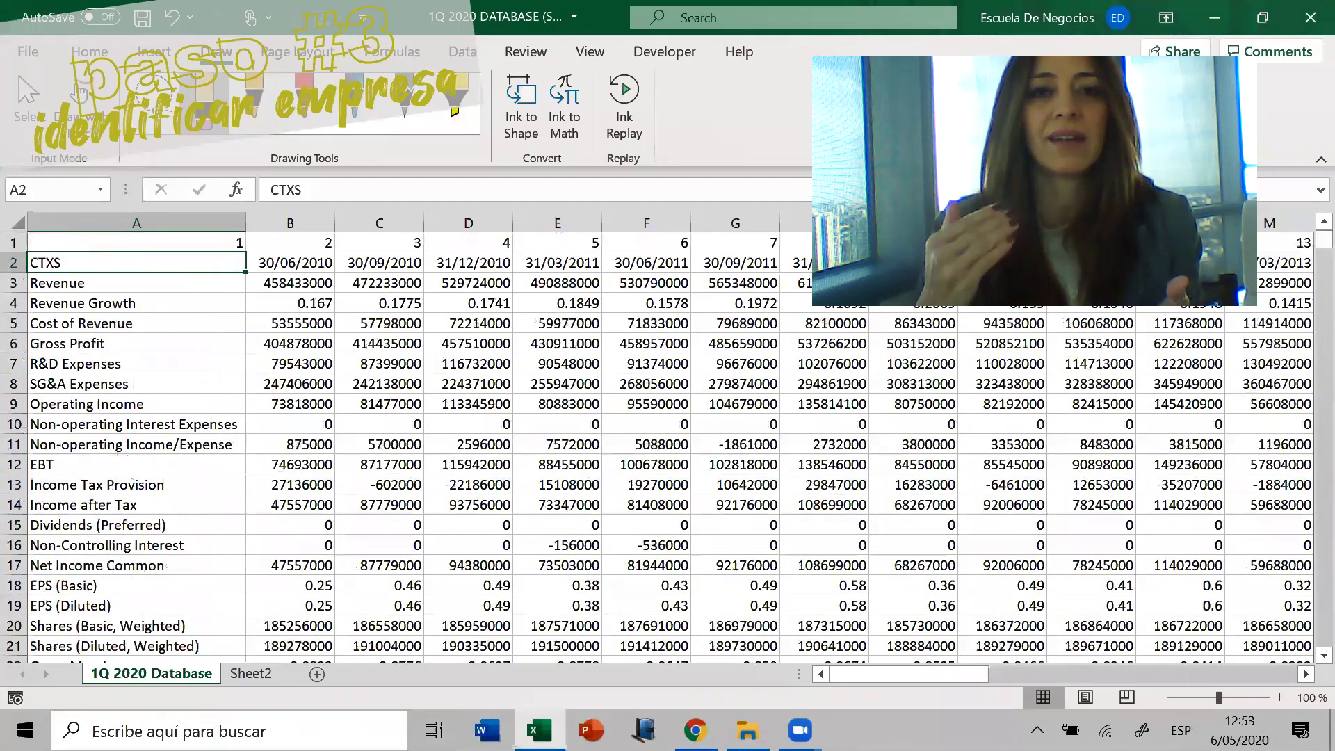
Insert a blank column before the line-item names and widen it to make room for company labels
{"action": "key", "text": "Escape"}
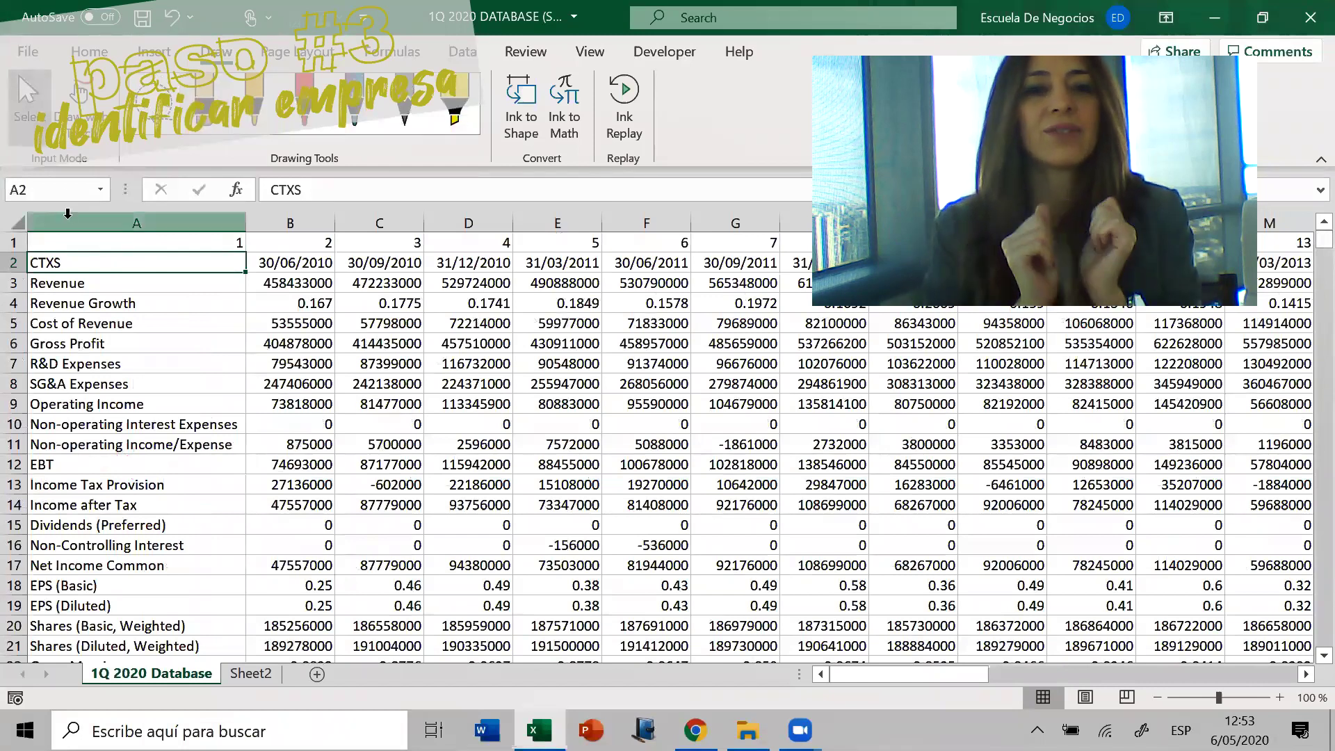
{"action": "right_click", "coordinate": [143, 222]}
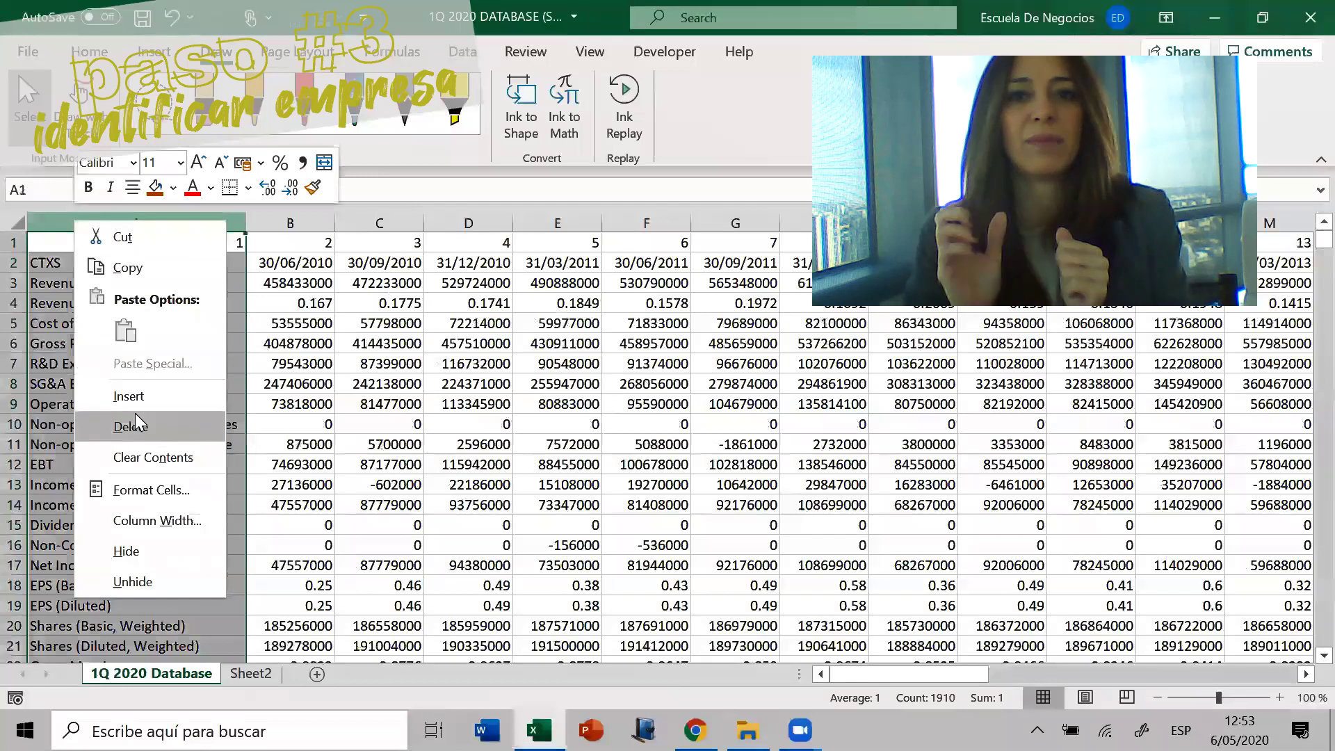
{"action": "left_click", "coordinate": [156, 391]}
{"action": "left_click", "coordinate": [292, 321]}
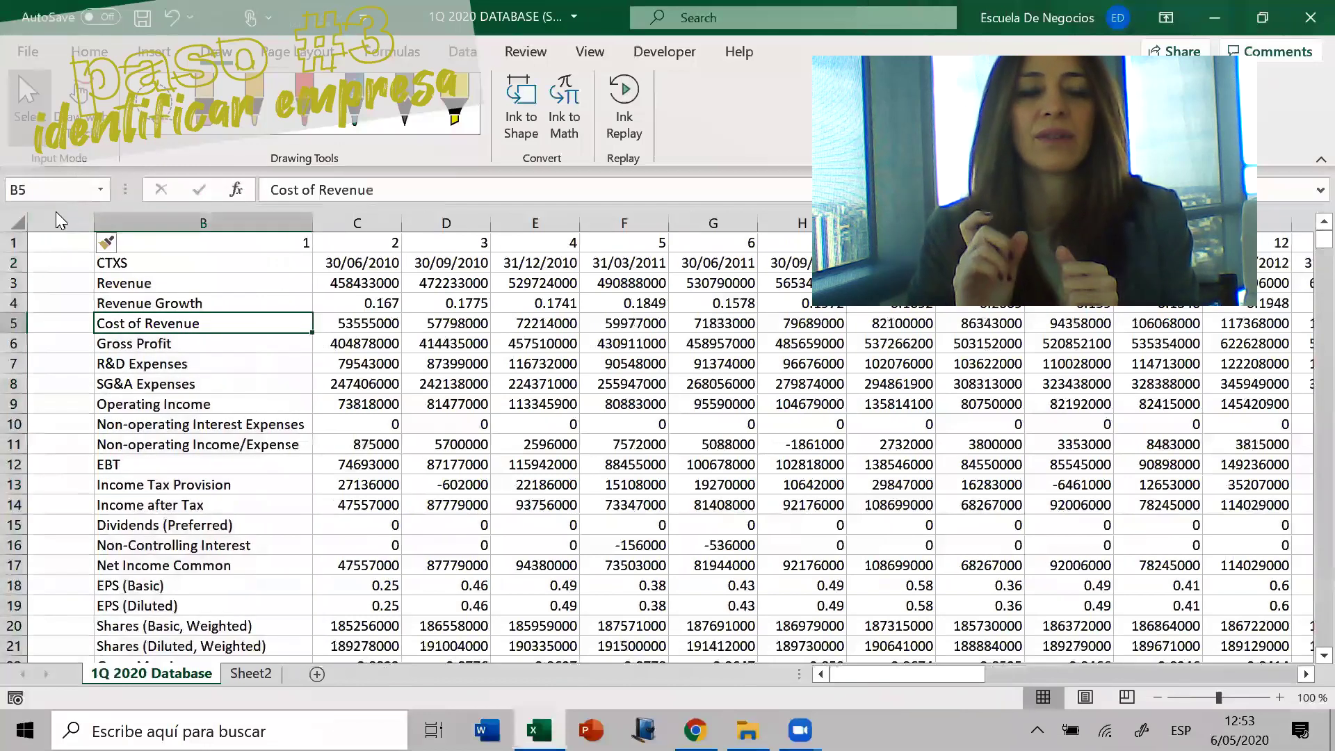
{"action": "left_click_drag", "start_coordinate": [100, 226], "coordinate": [150, 226]}
{"action": "left_click", "coordinate": [266, 283]}
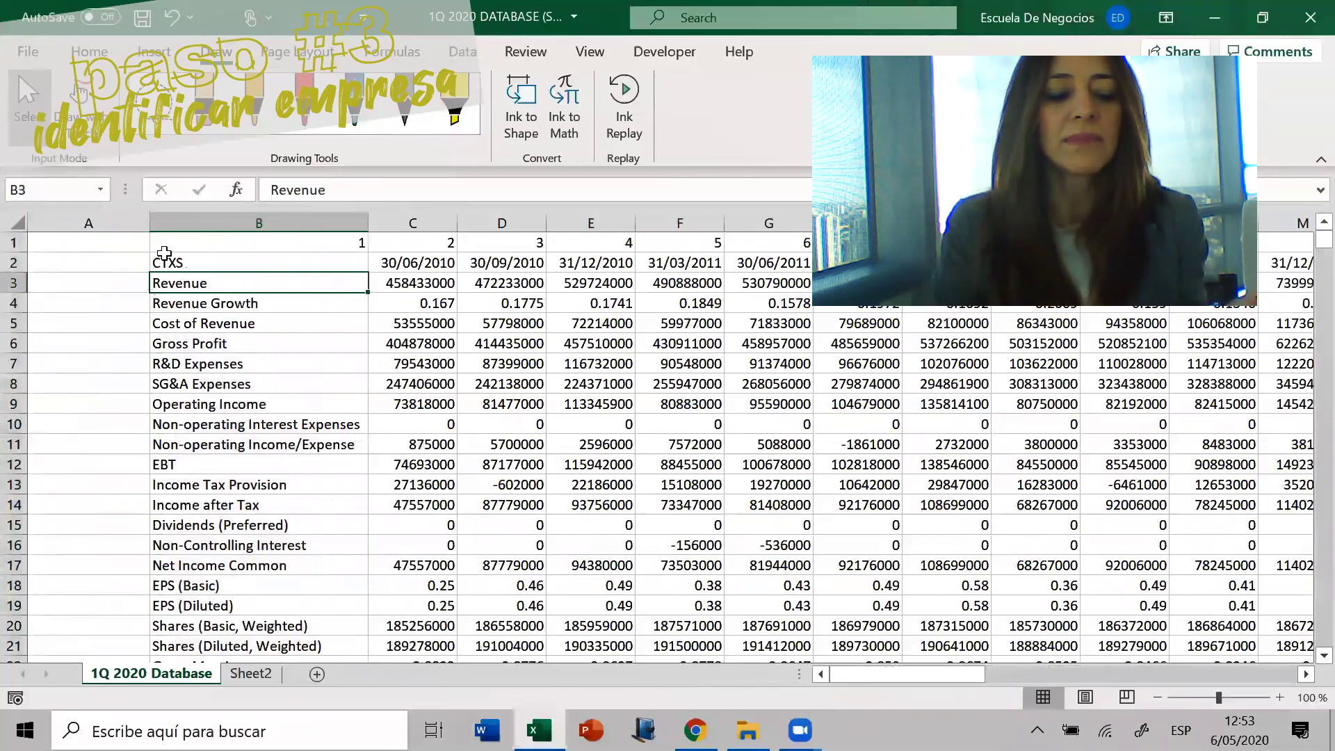
{"action": "key", "text": "Up"}
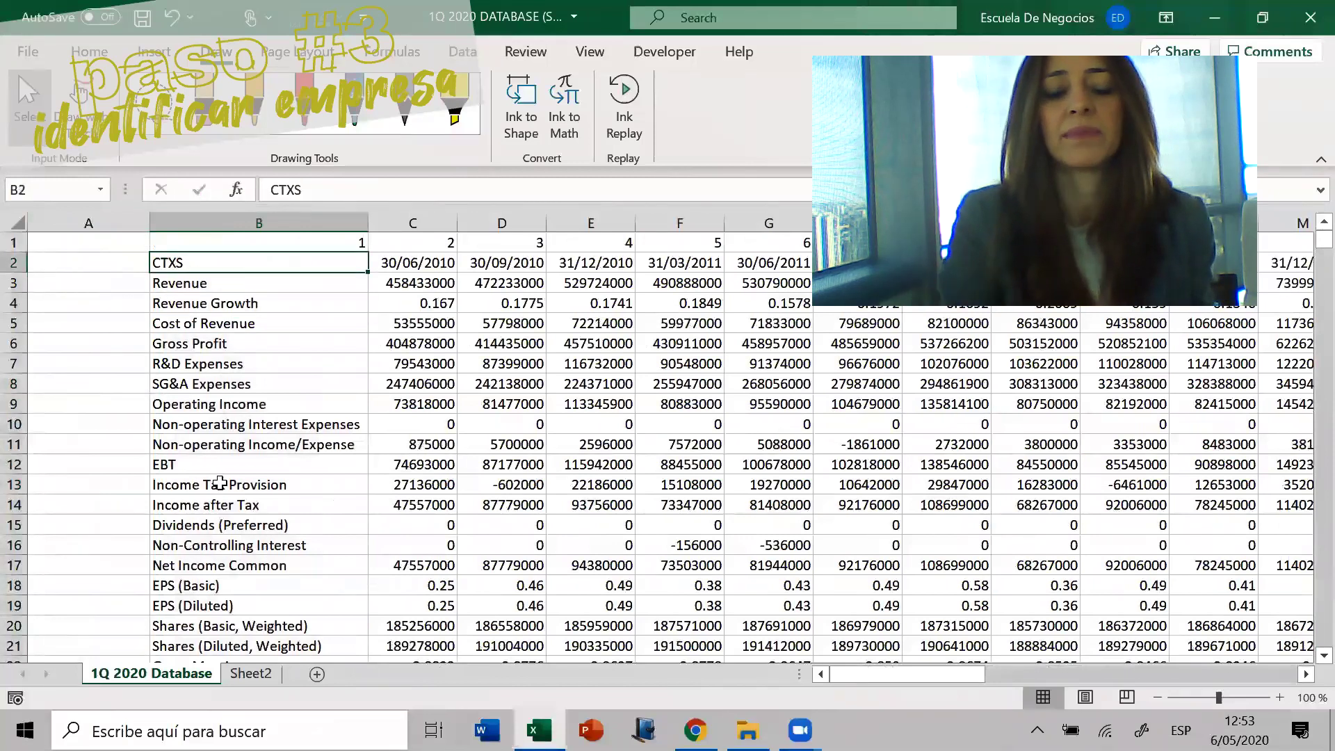
Enter the formula +if(B3="Revenue";B2;A2) in cell A3 to carry the company ticker
{"action": "left_click", "coordinate": [130, 281]}
{"action": "type", "text": "+if("}
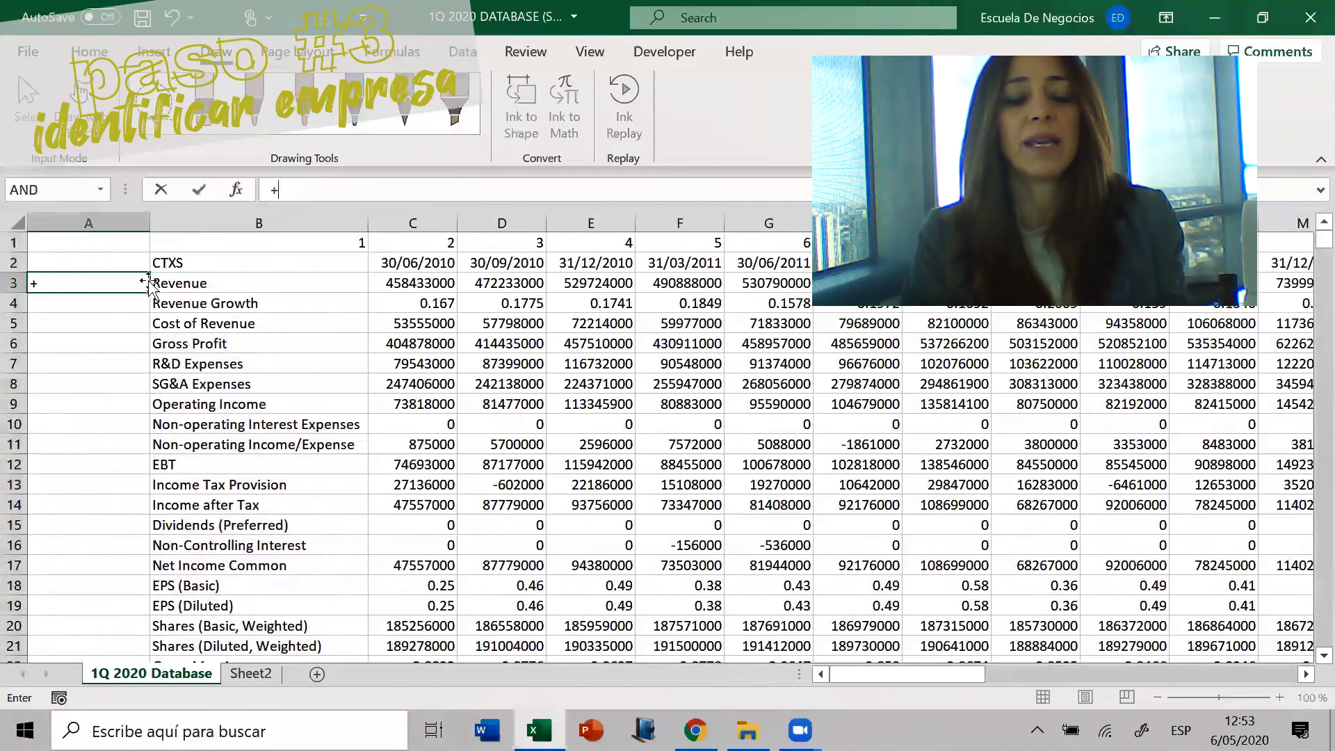
{"action": "left_click", "coordinate": [152, 283]}
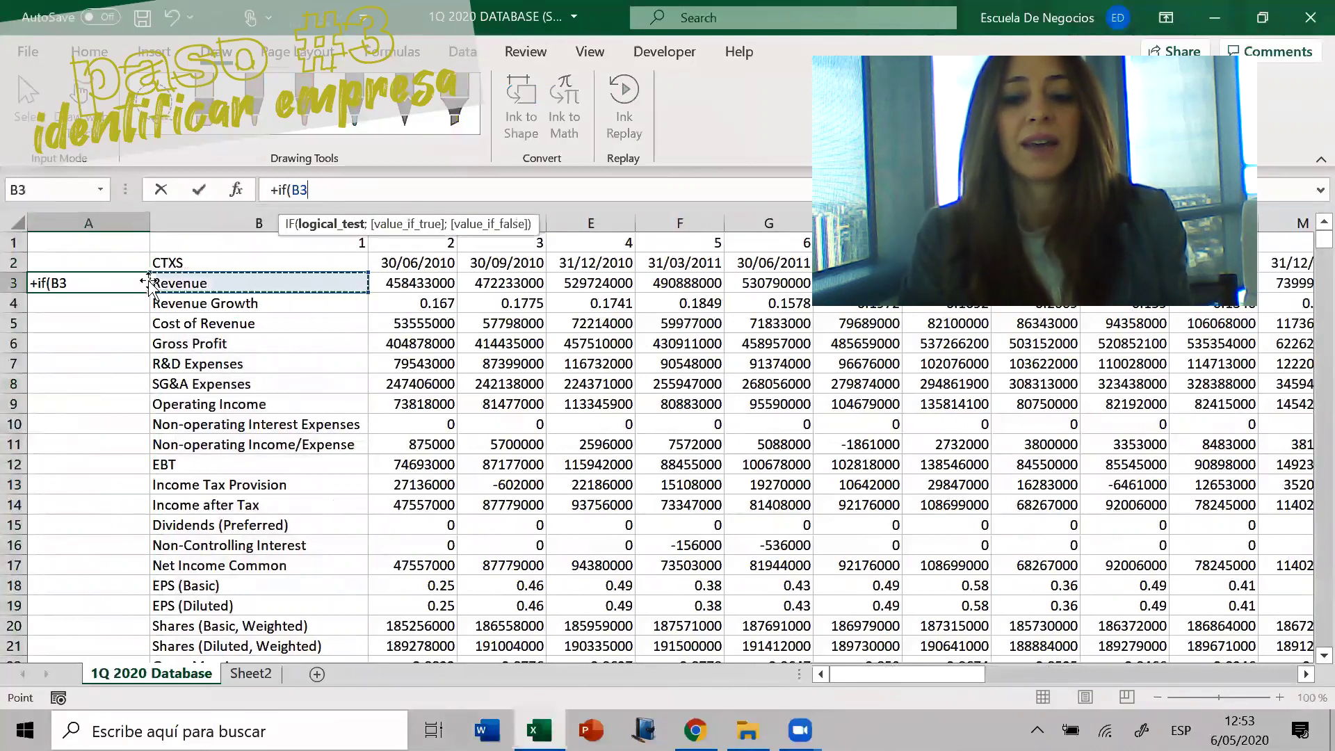
{"action": "type", "text": "="}
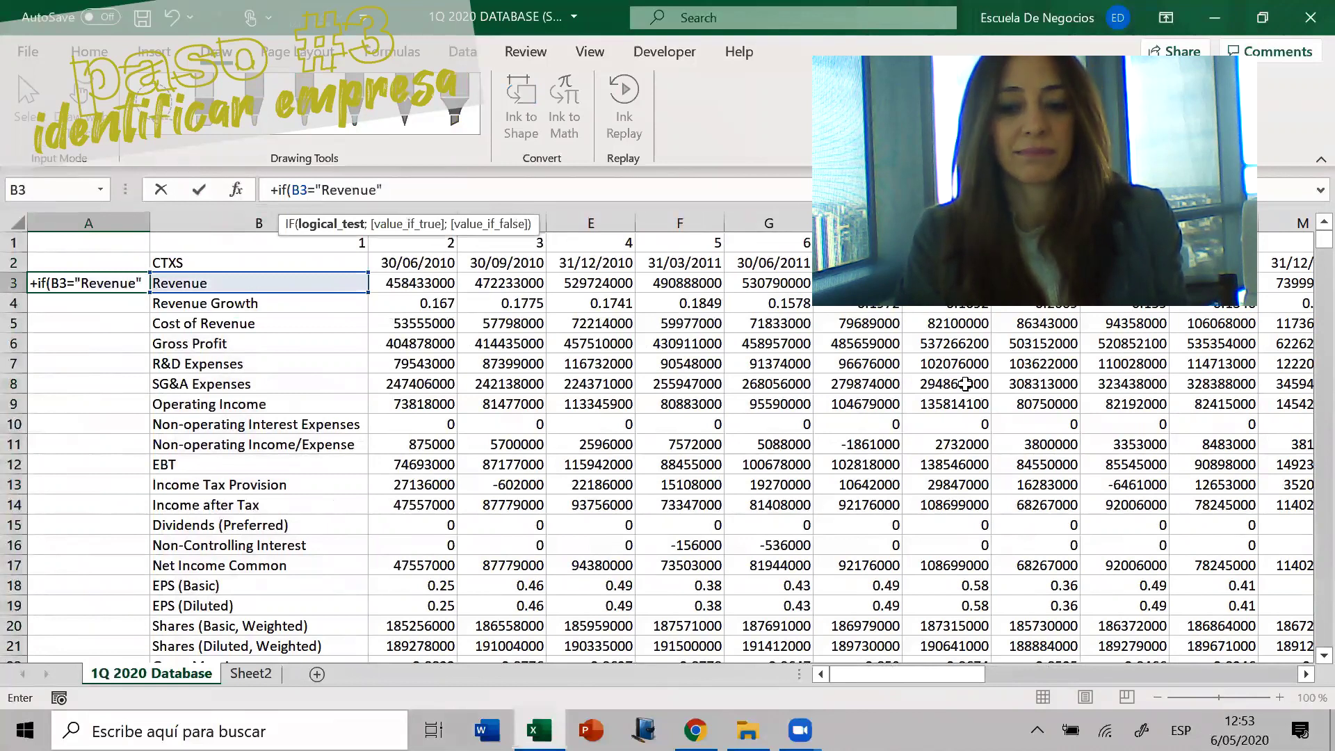
{"action": "type", "text": "\"Revenue\""}
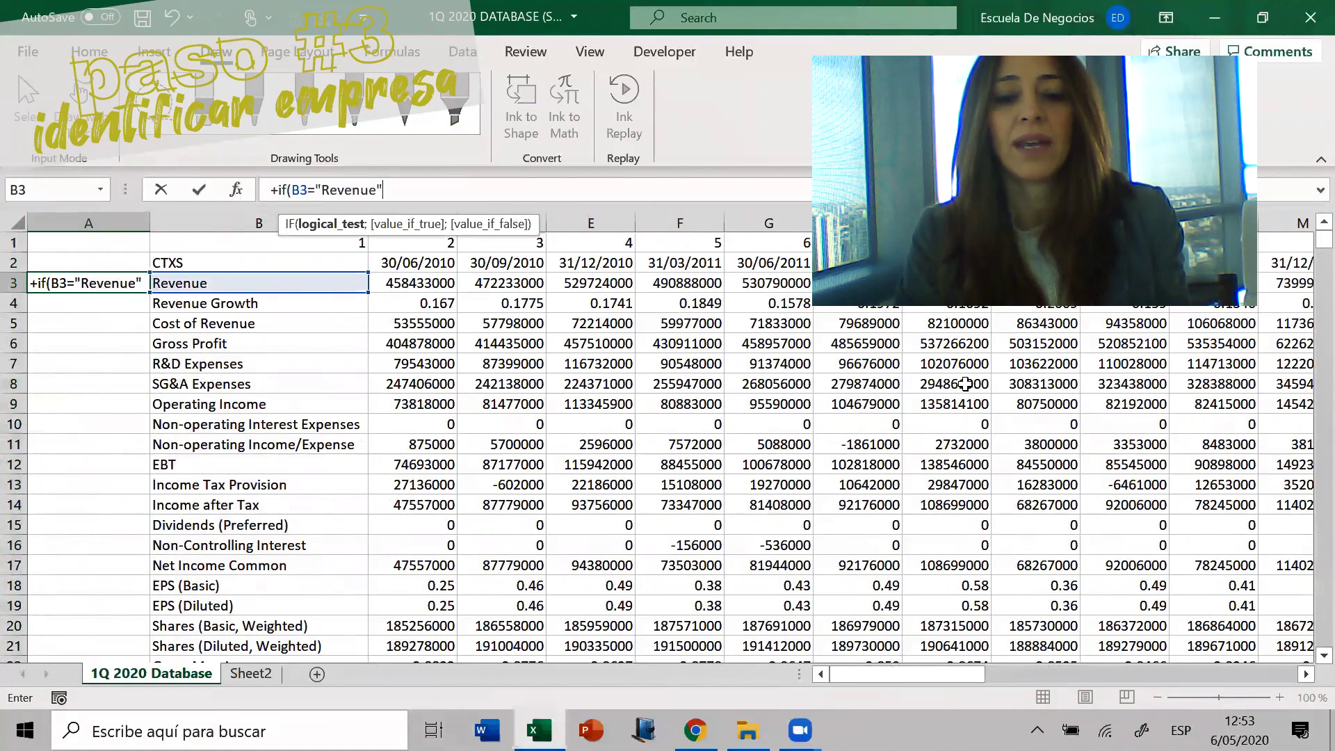
{"action": "type", "text": ";"}
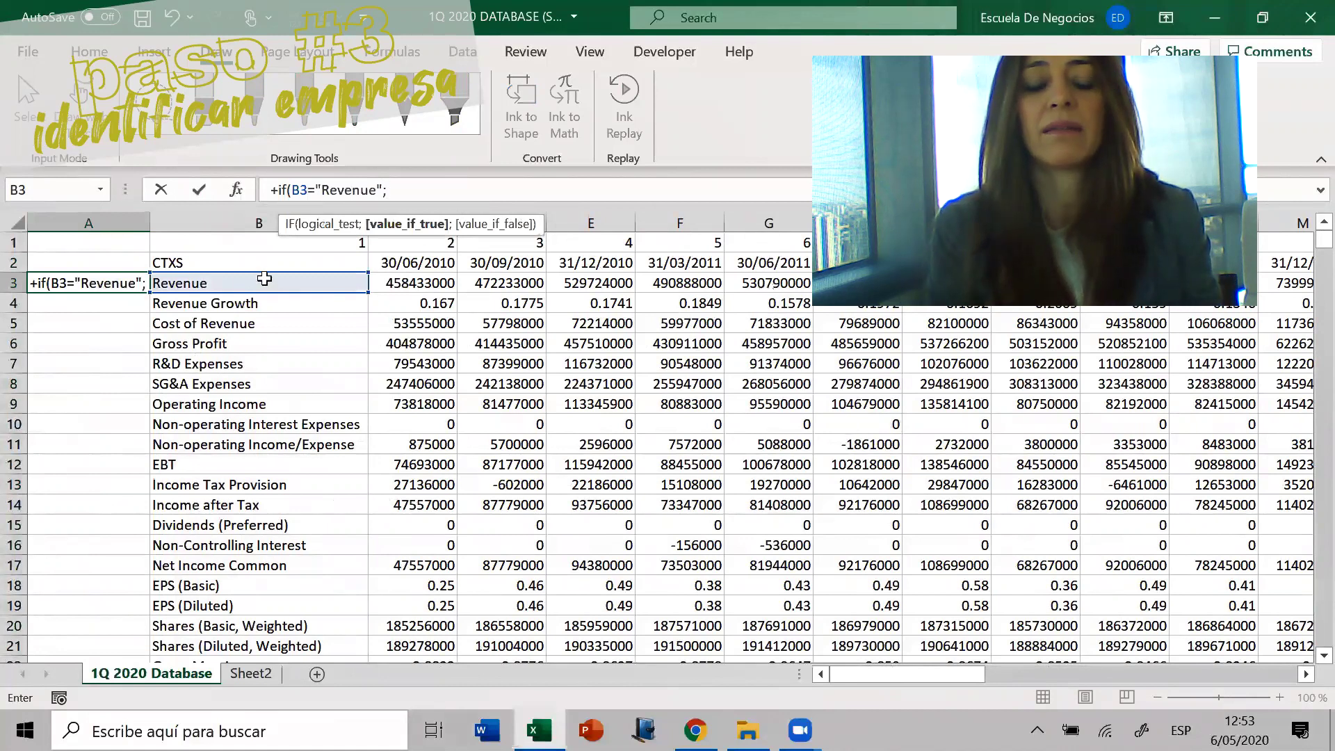
{"action": "left_click", "coordinate": [300, 260]}
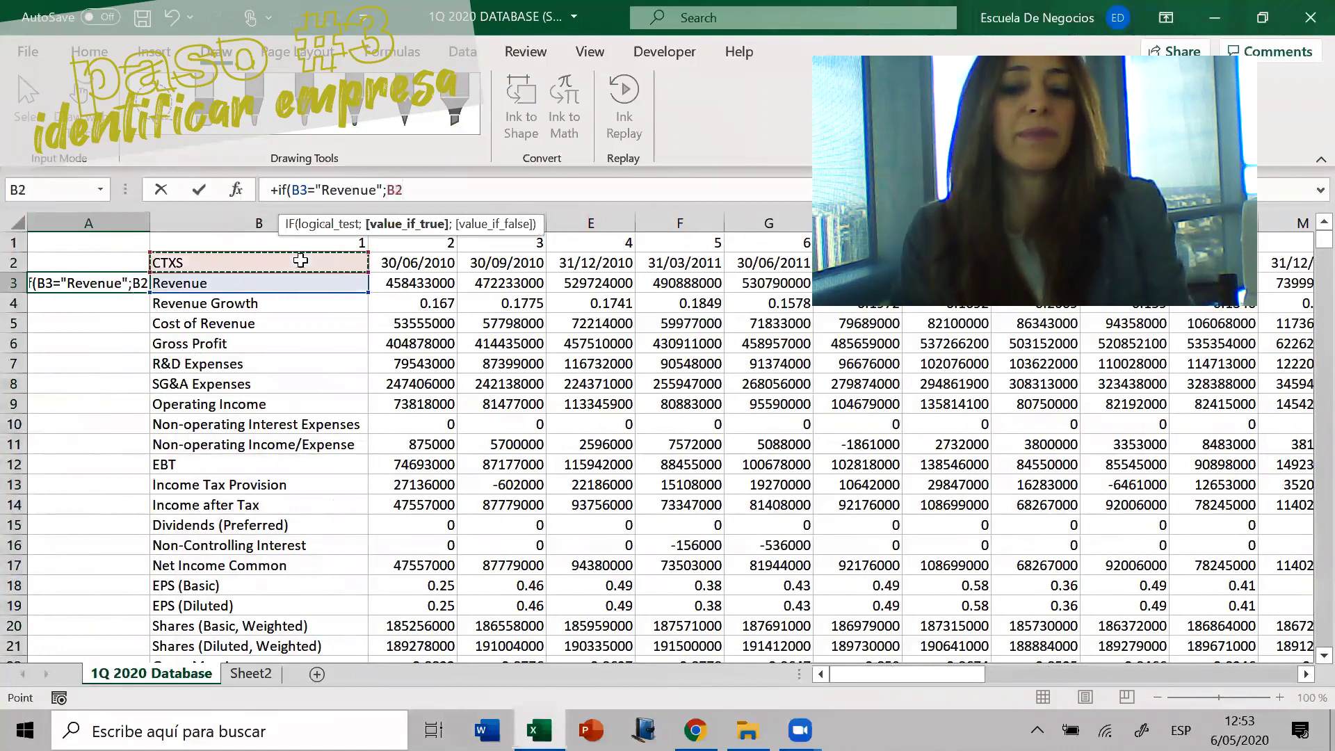
{"action": "type", "text": ";"}
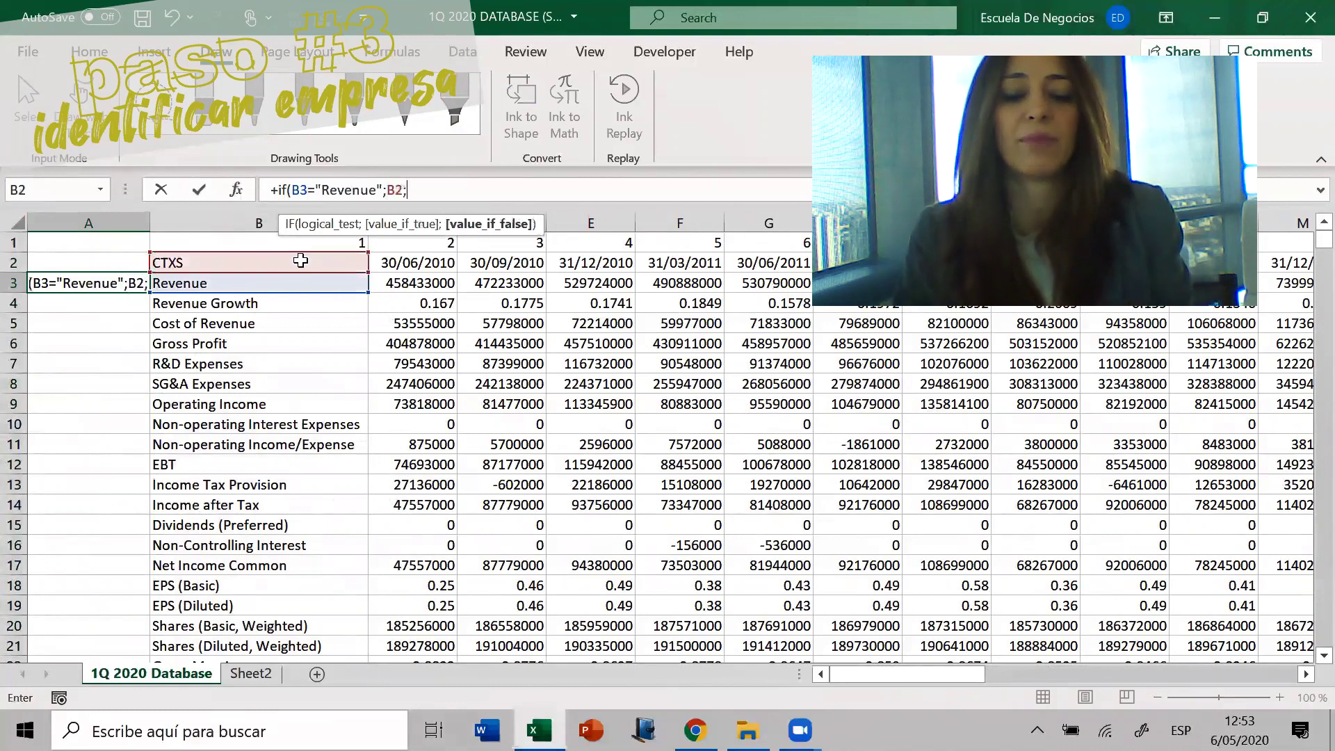
{"action": "left_click", "coordinate": [106, 262]}
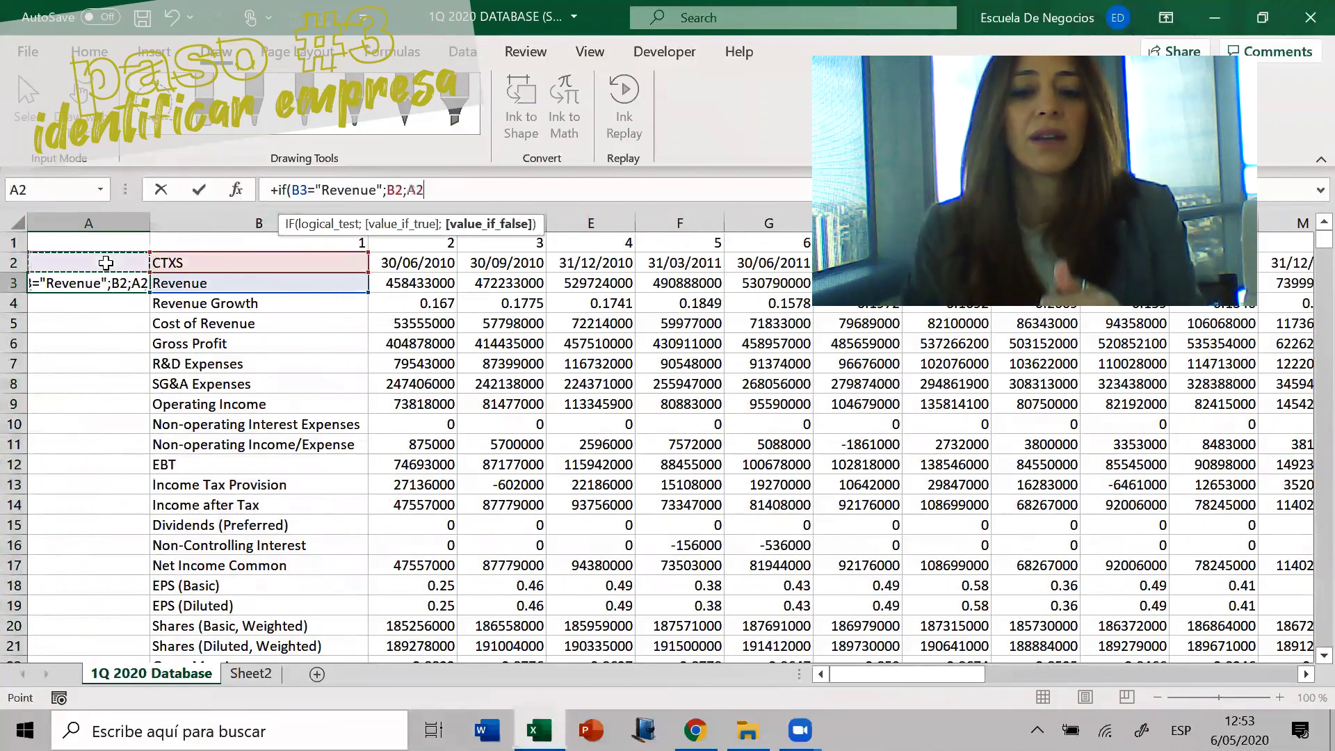
{"action": "type", "text": ")"}
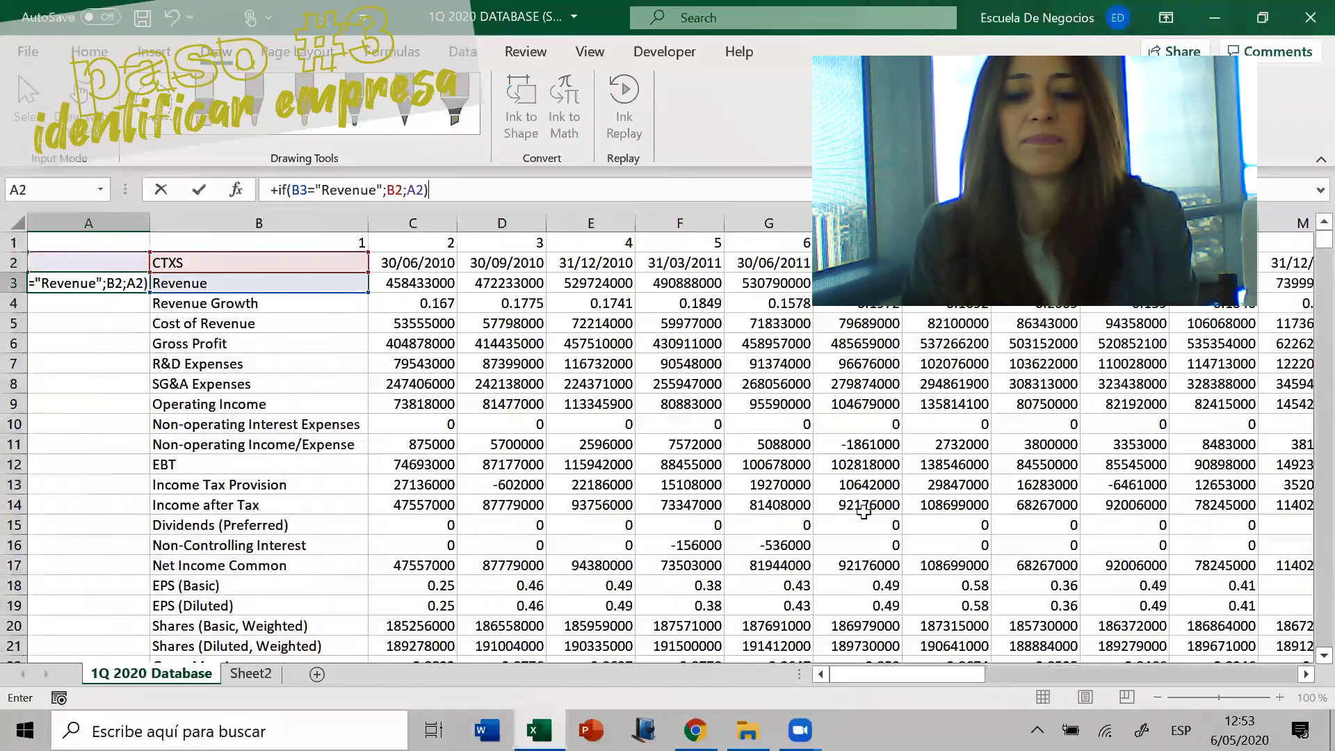
{"action": "key", "text": "Return"}
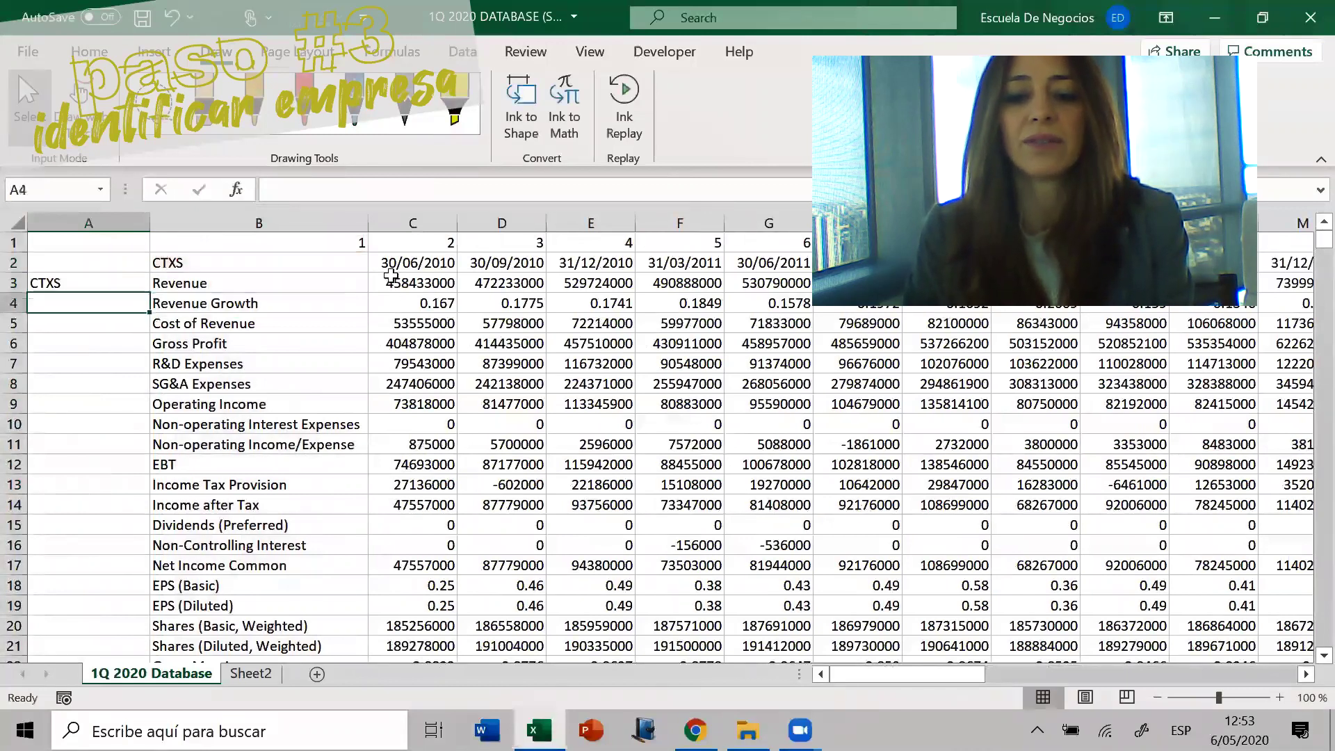
Enter CTXS in cell A2 and fill the A3 ticker formula down the whole of column A
{"action": "left_click", "coordinate": [132, 256]}
{"action": "type", "text": "CT"}
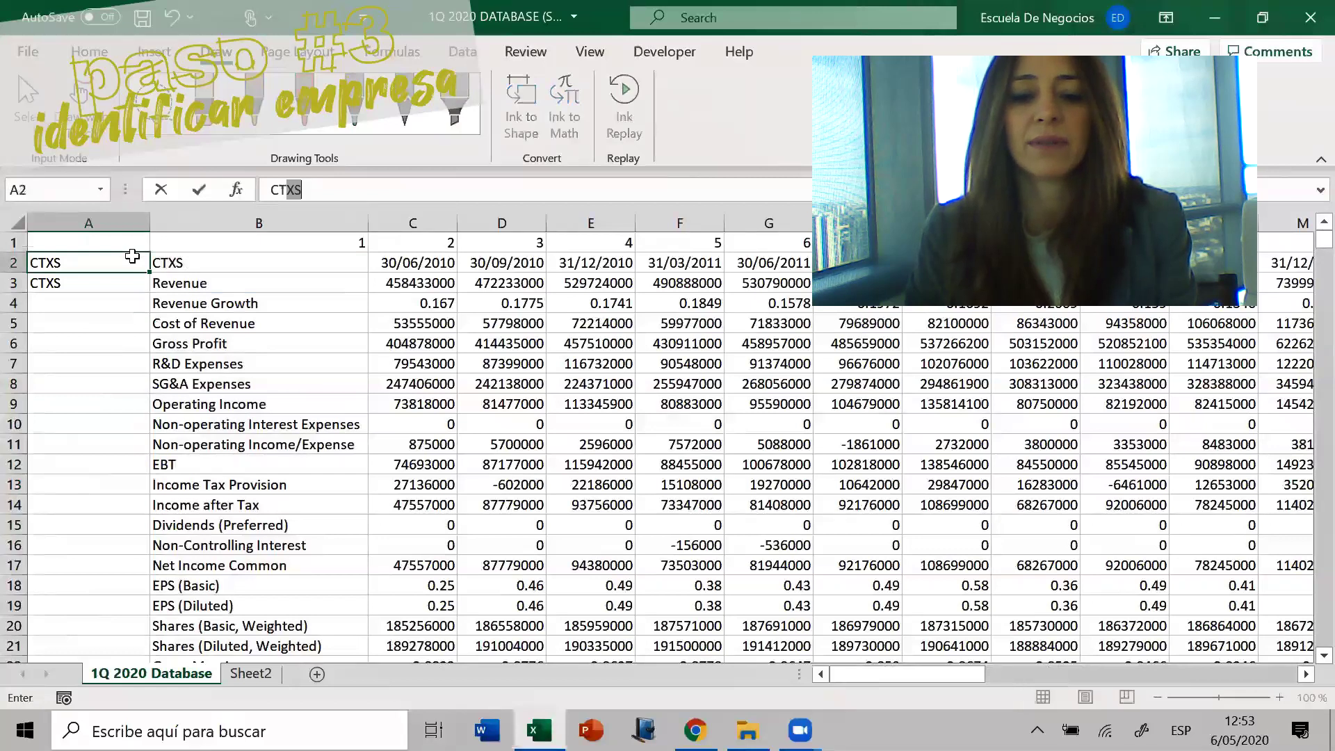
{"action": "key", "text": "Return"}
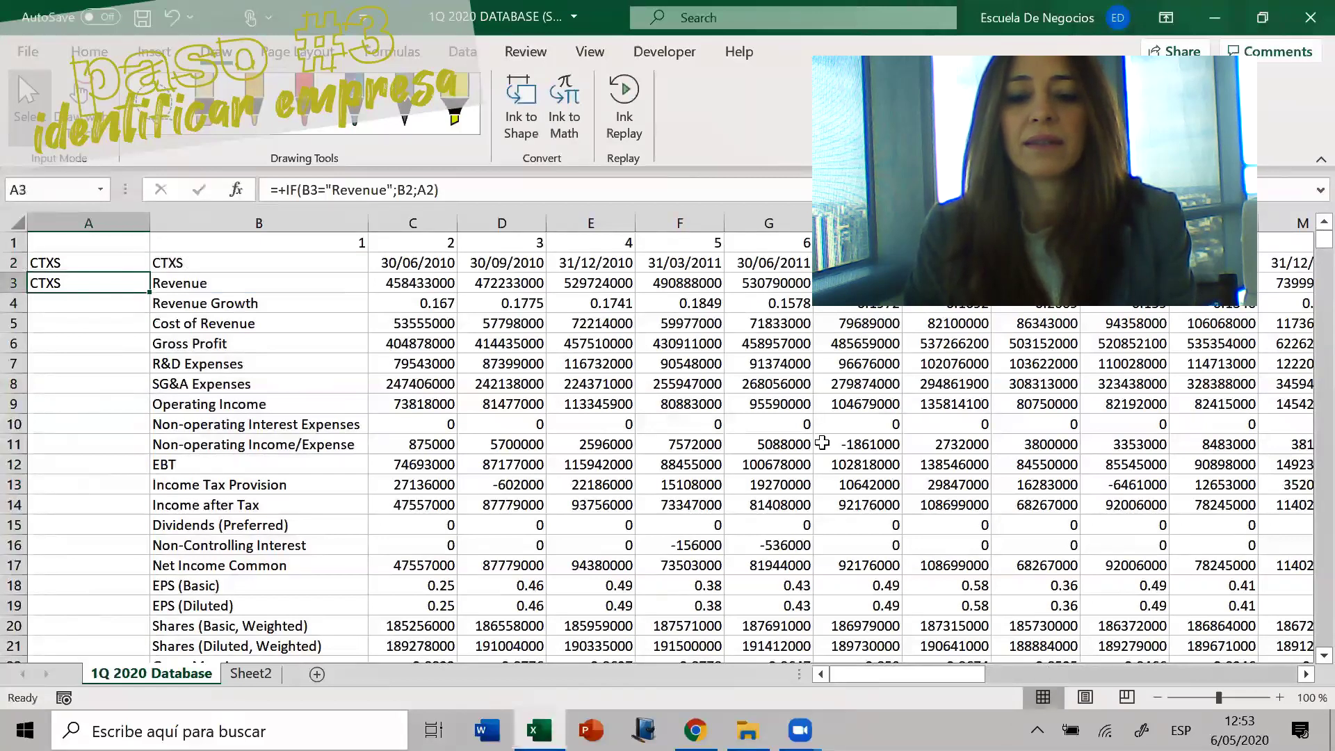
{"action": "double_click", "coordinate": [147, 294]}
Examine the copied IF formula in A4 and the cells below it in column A
{"action": "left_click", "coordinate": [80, 299]}
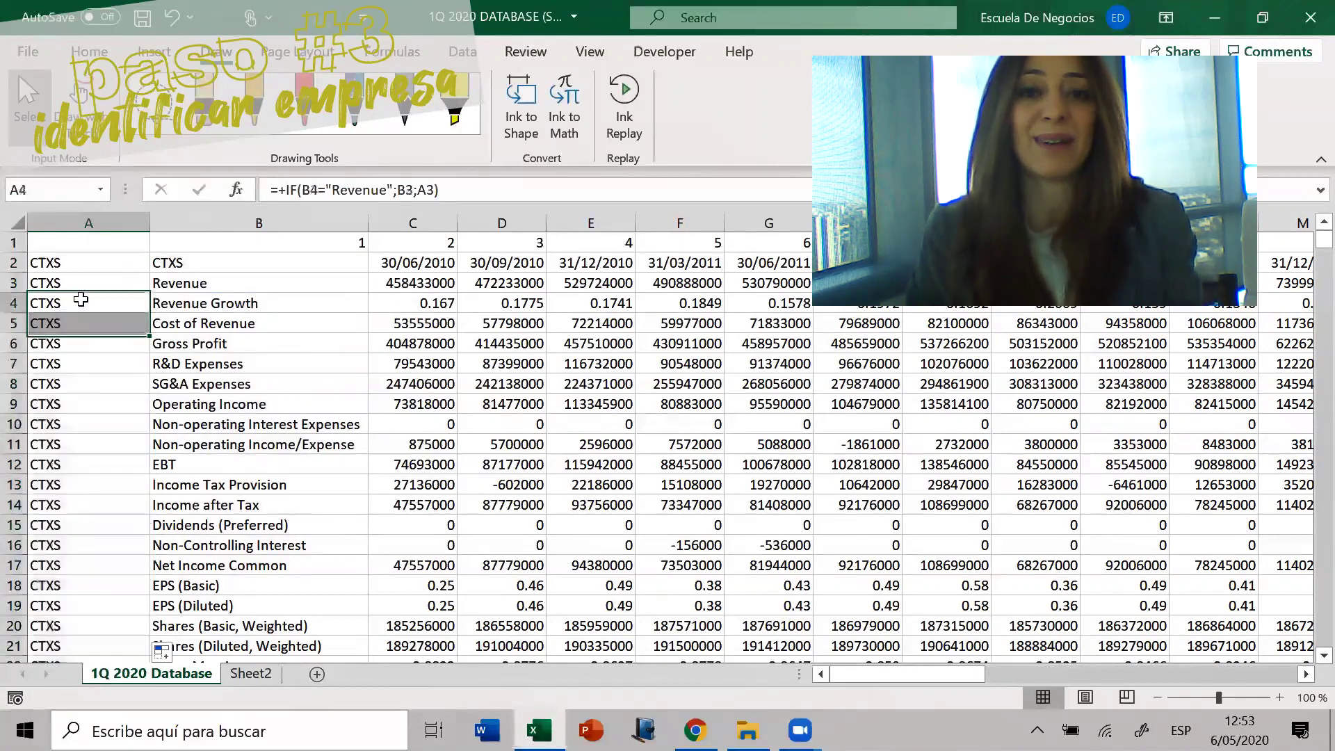
{"action": "left_click", "coordinate": [329, 186]}
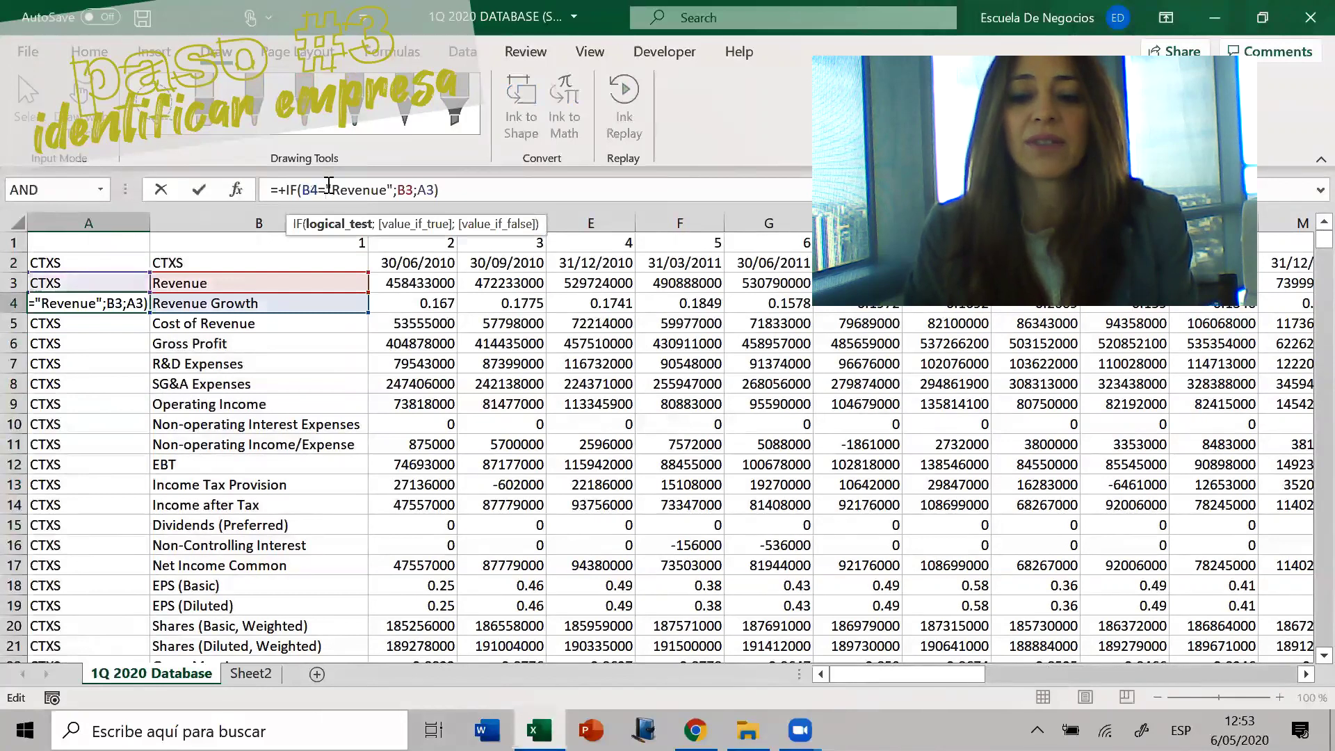
{"action": "left_click", "coordinate": [199, 189]}
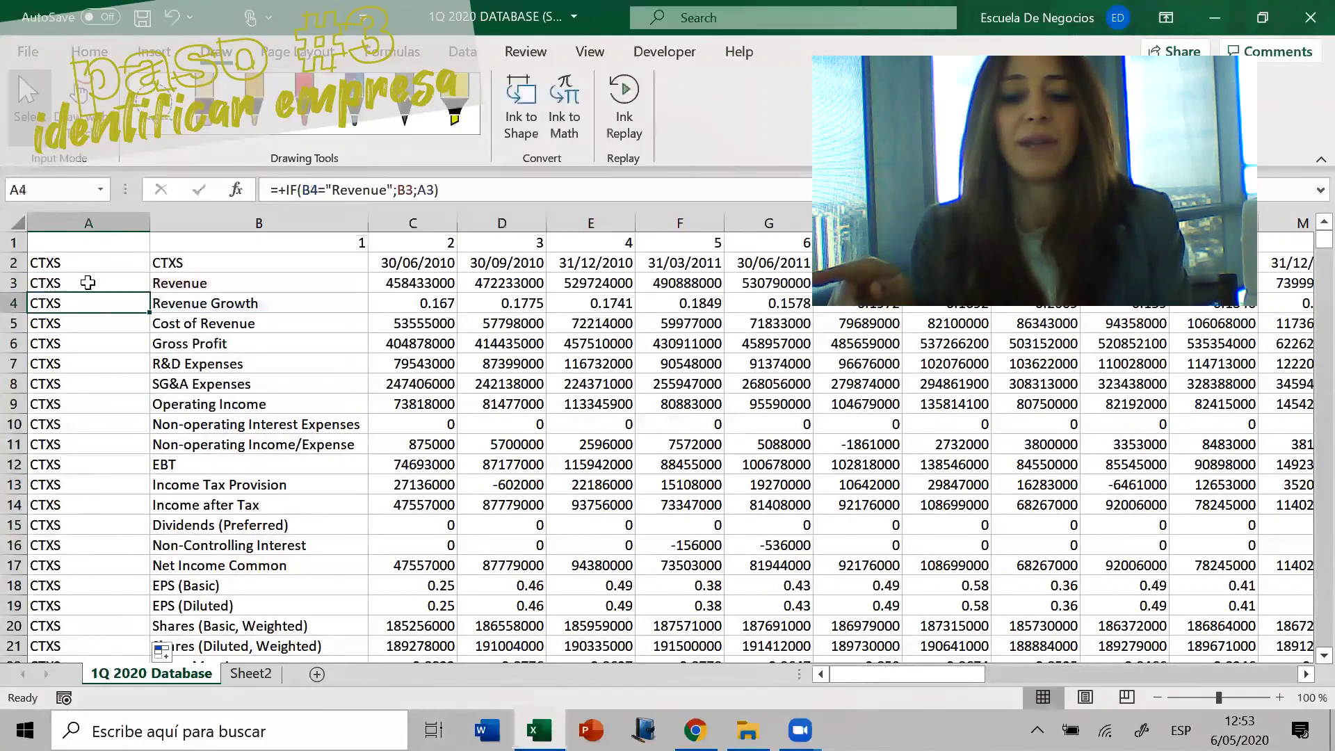
{"action": "key", "text": "Down"}
{"action": "key", "text": "Down"}
{"action": "key", "text": "Down"}
{"action": "key", "text": "Down"}
{"action": "key", "text": "Down"}
{"action": "key", "text": "Down"}
{"action": "key", "text": "Down"}
{"action": "key", "text": "Down"}
{"action": "key", "text": "Down"}
{"action": "key", "text": "Down"}
{"action": "key", "text": "Down"}
{"action": "key", "text": "Down"}
{"action": "key", "text": "Down"}
{"action": "key", "text": "Down"}
{"action": "key", "text": "Down"}
{"action": "key", "text": "Down"}
{"action": "key", "text": "Down"}
{"action": "key", "text": "Down"}
{"action": "key", "text": "Down"}
{"action": "key", "text": "Down"}
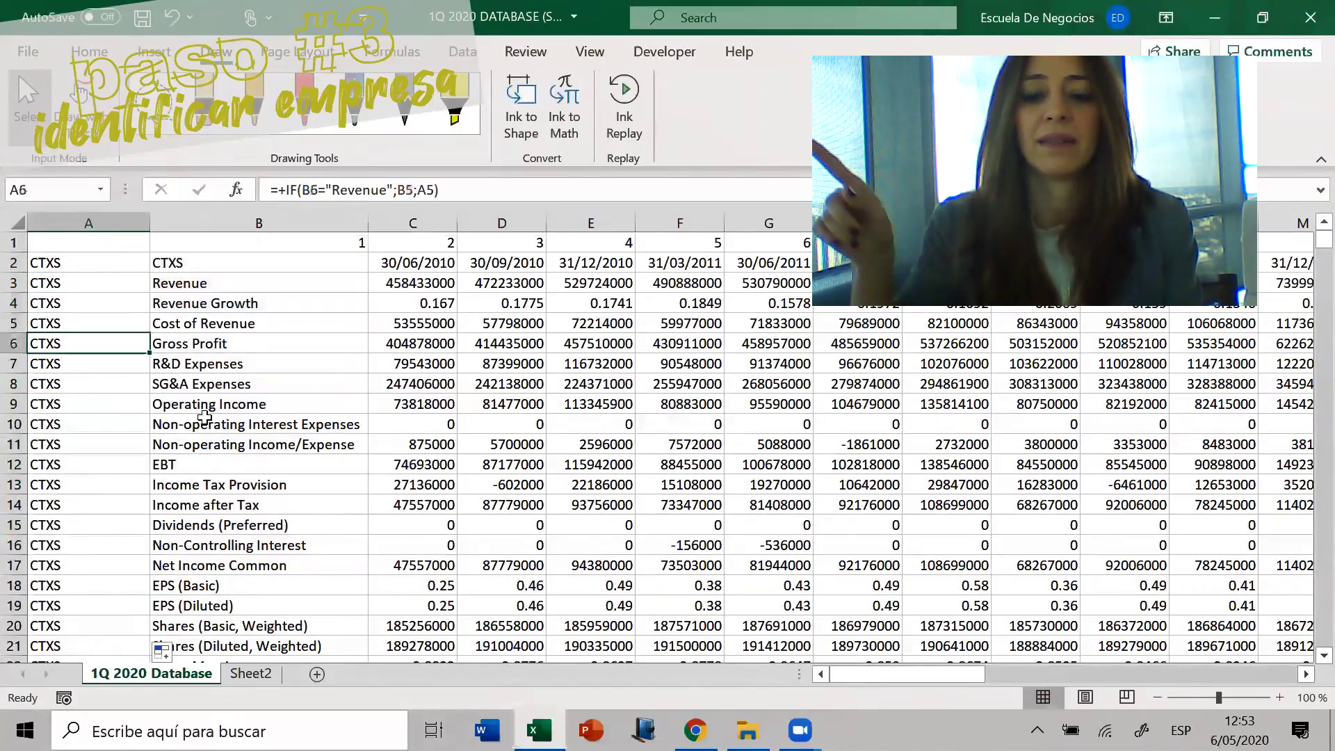
Erase the red ink circle around the CTXS heading in row 40
{"action": "scroll", "coordinate": [204, 418], "scroll_direction": "down", "scroll_amount": 7}
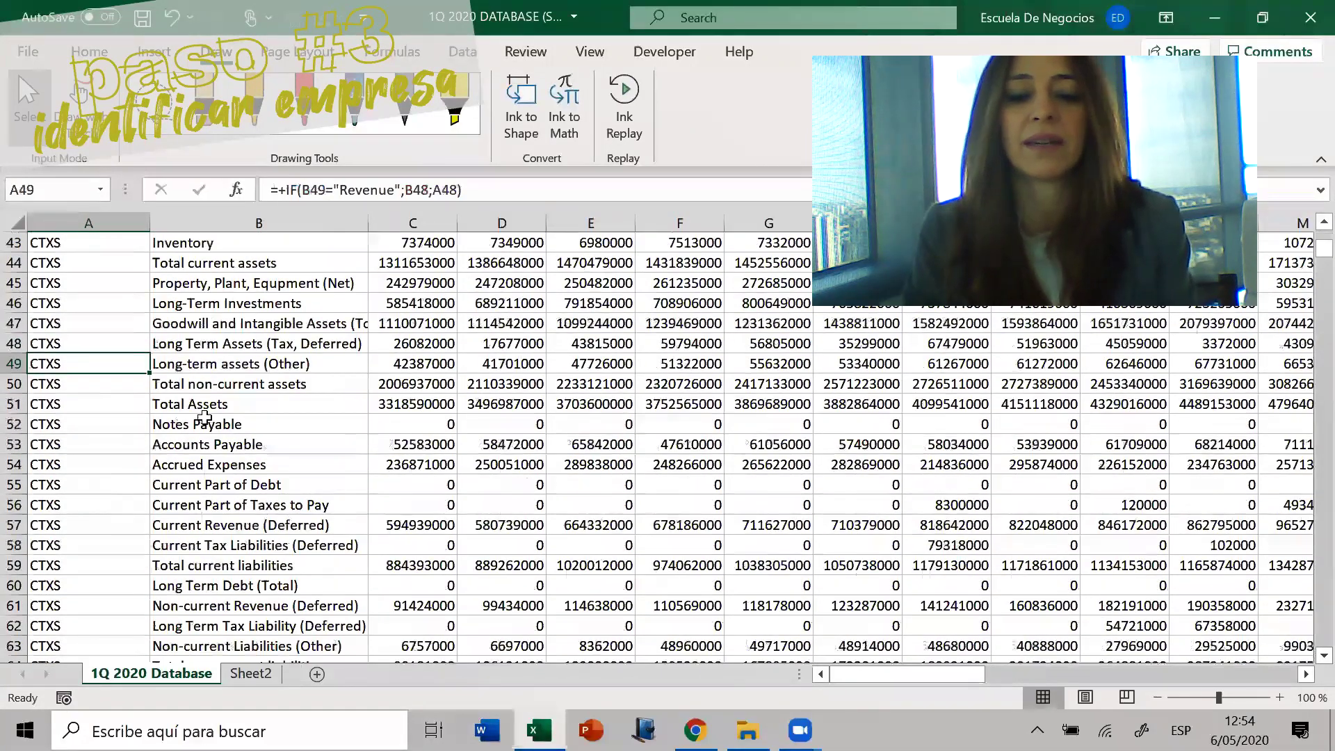
{"action": "scroll", "coordinate": [164, 445], "scroll_direction": "up", "scroll_amount": 7}
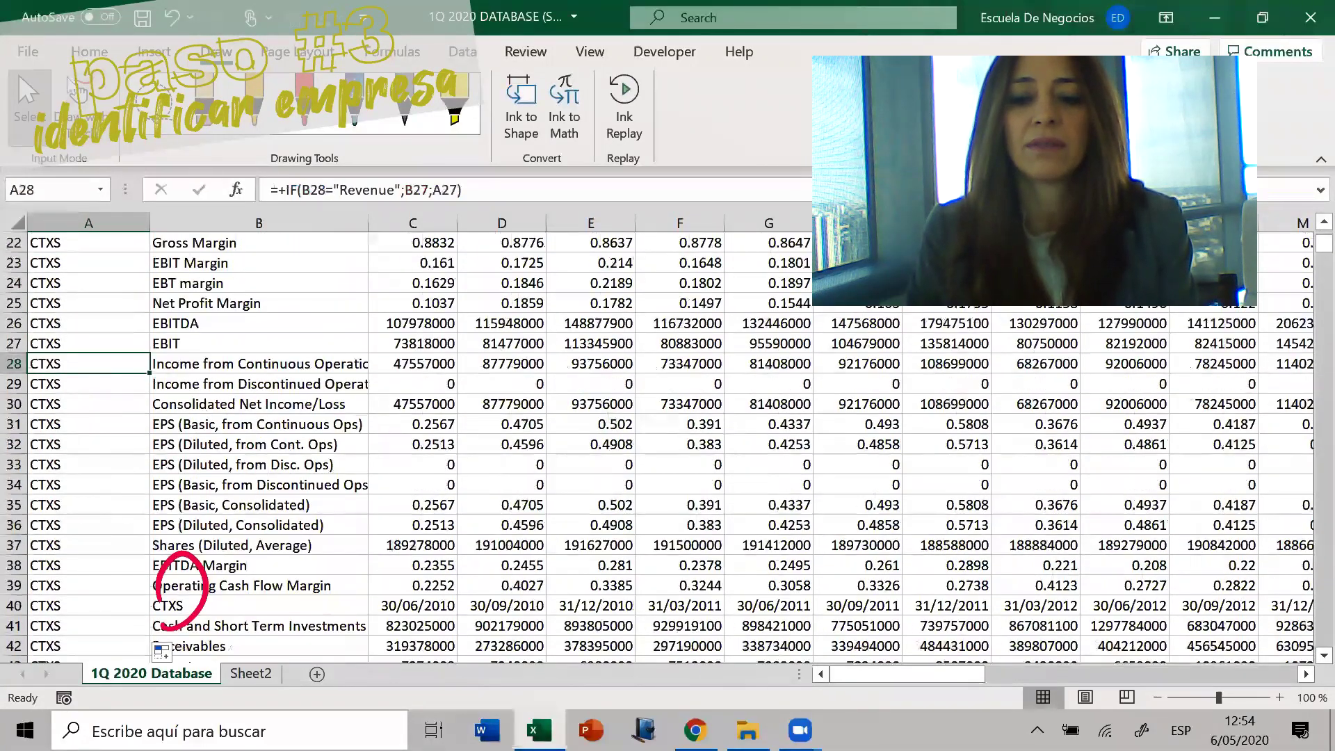
{"action": "left_click", "coordinate": [192, 560]}
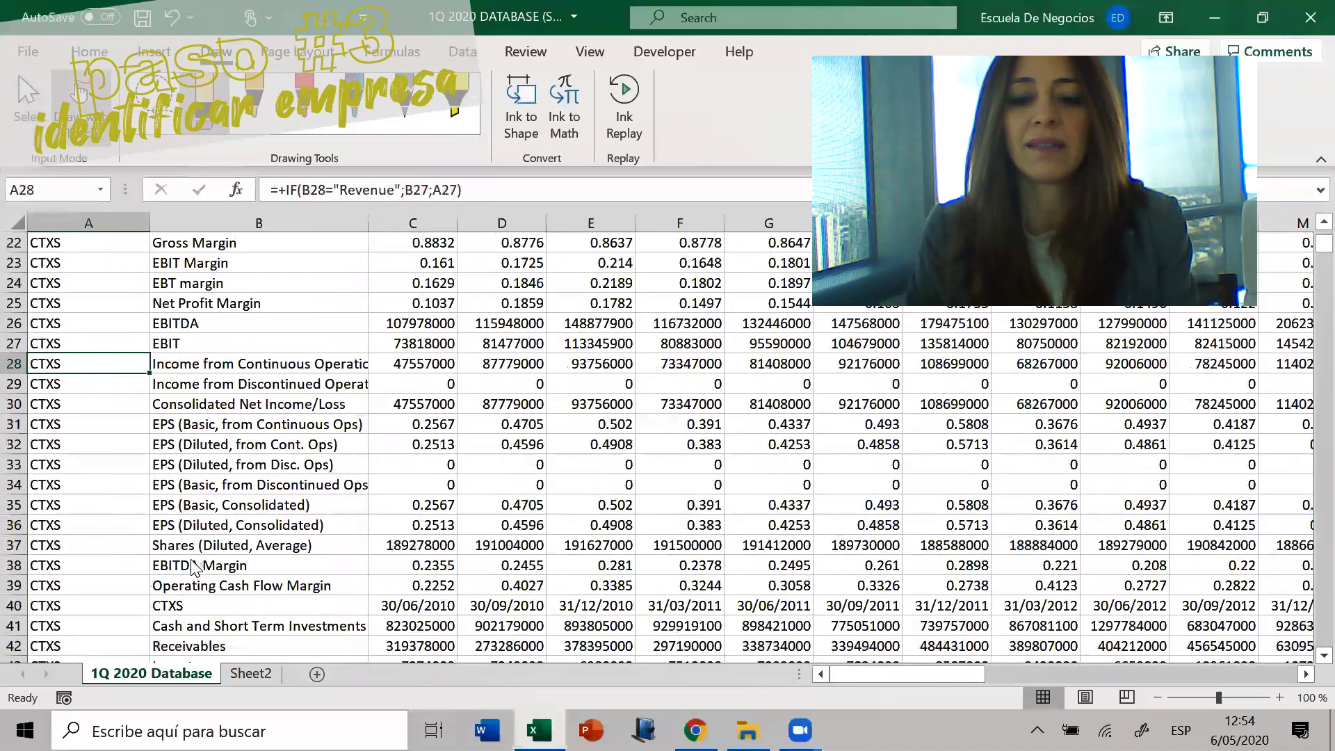
Circle the WAT heading in B111 and line the rows below in orange ink, then erase those marks
{"action": "key", "text": "Page_Down"}
{"action": "key", "text": "Page_Down"}
{"action": "key", "text": "Page_Down"}
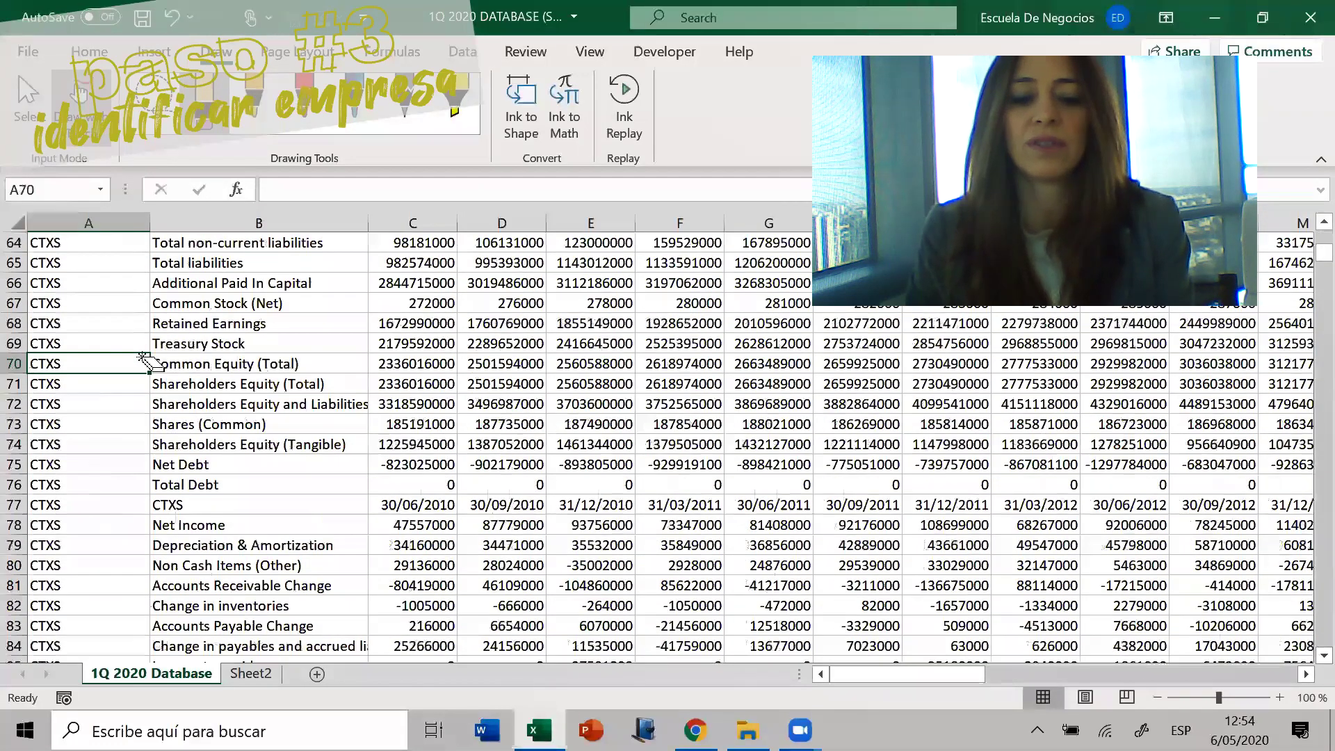
{"action": "key", "text": "Page_Down"}
{"action": "key", "text": "Page_Down"}
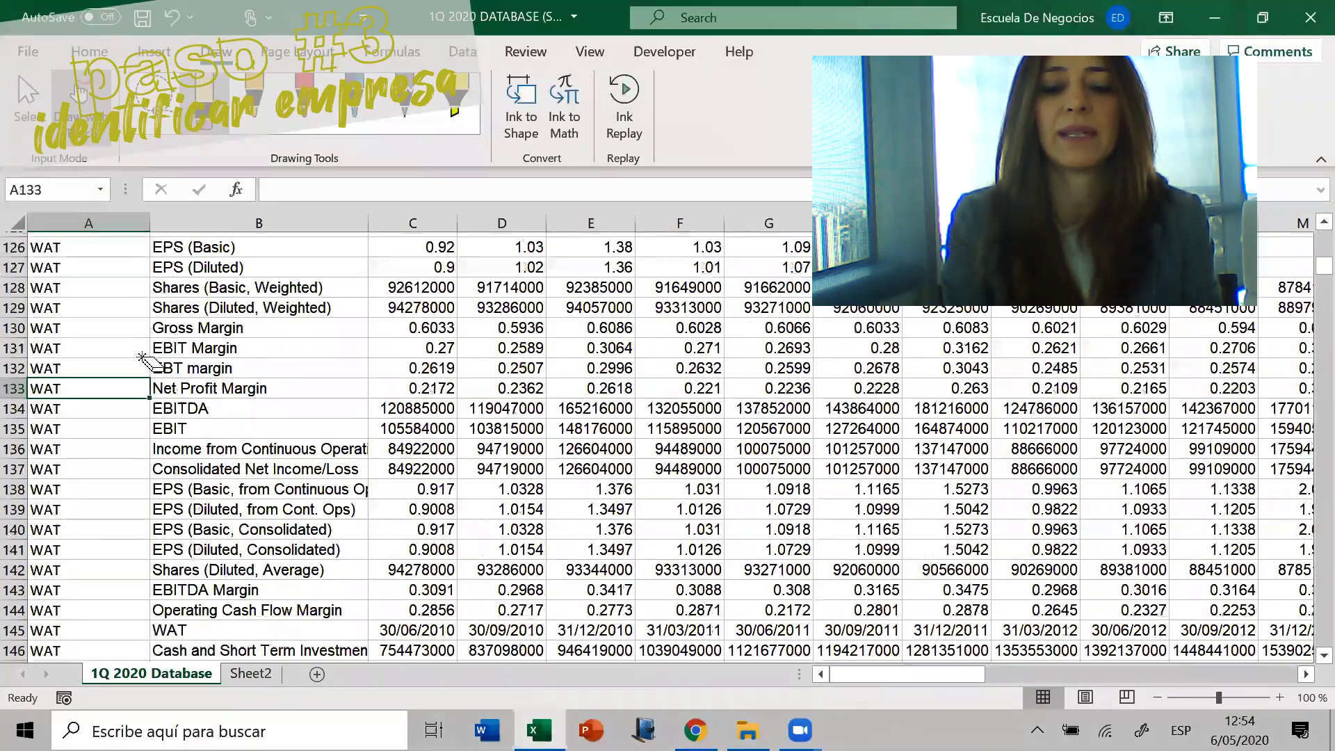
{"action": "key", "text": "Page_Up"}
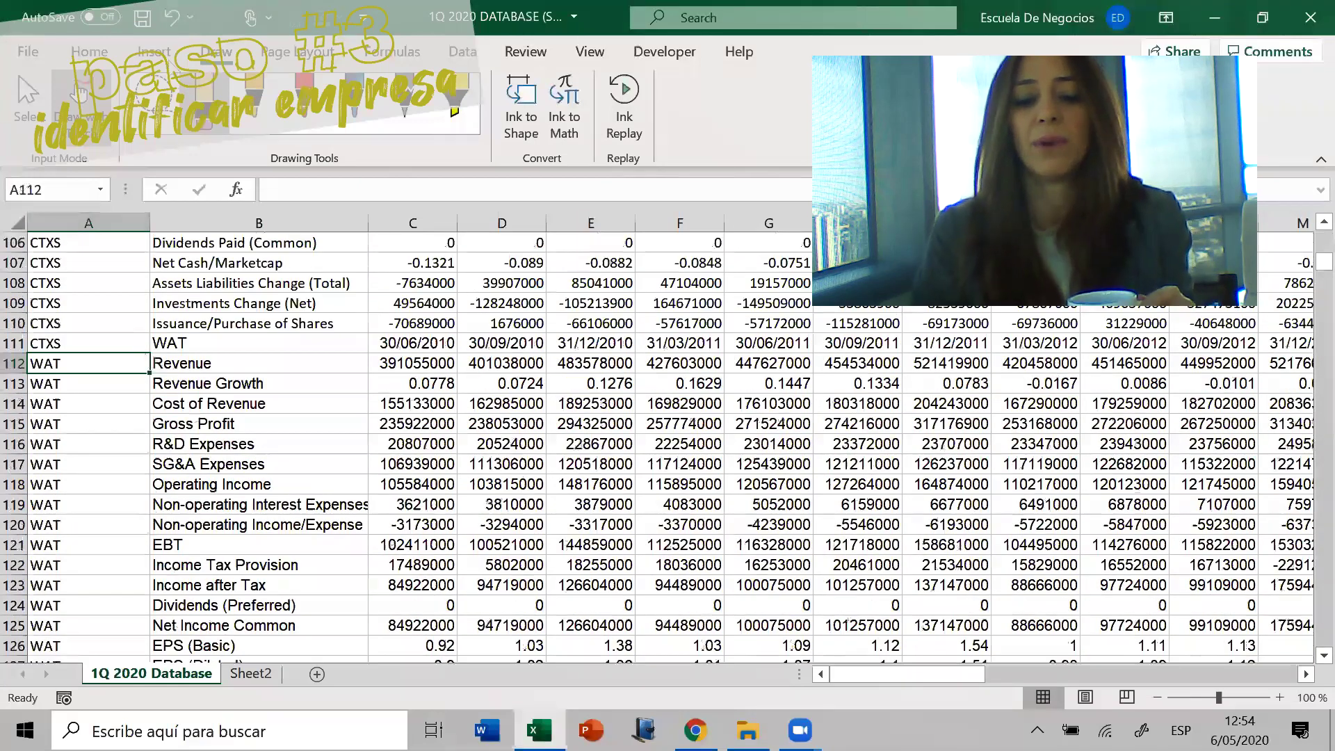
{"action": "left_click", "coordinate": [257, 97]}
{"action": "left_click_drag", "start_coordinate": [165, 356], "coordinate": [229, 361]}
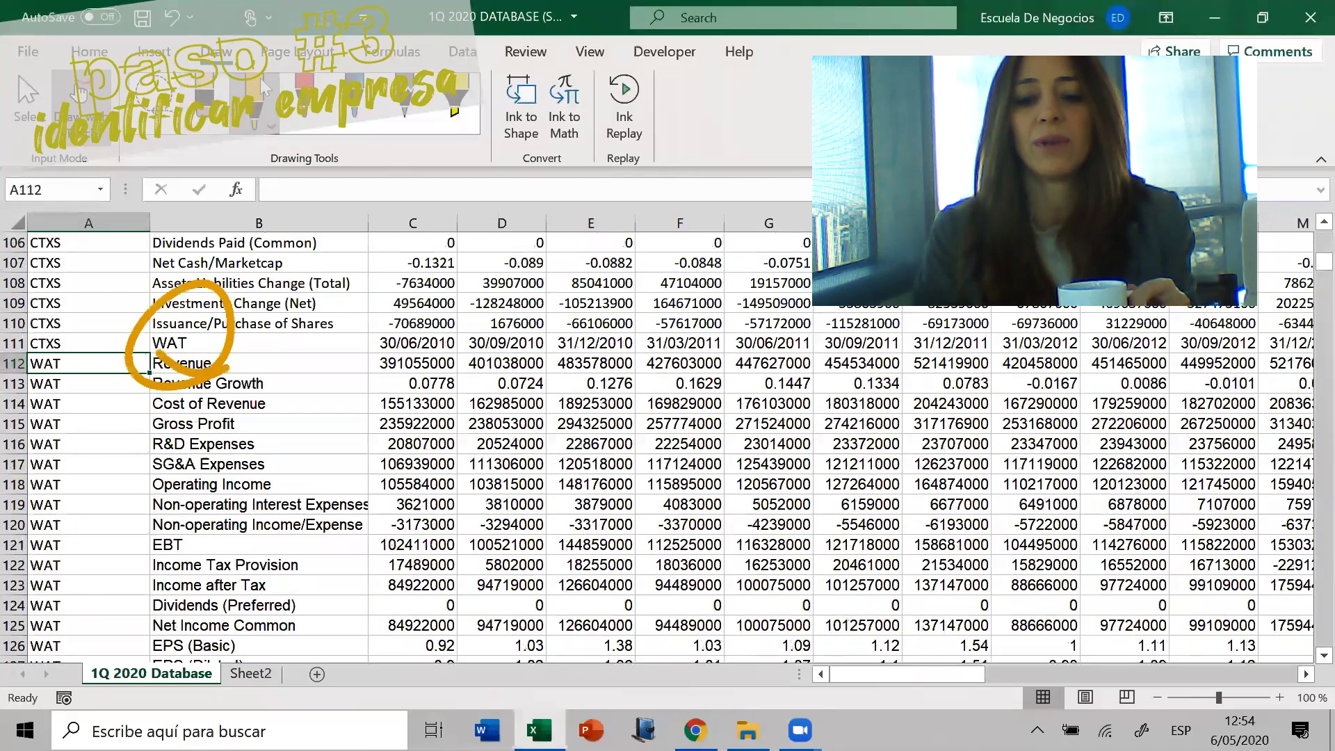
{"action": "left_click_drag", "start_coordinate": [101, 382], "coordinate": [113, 625]}
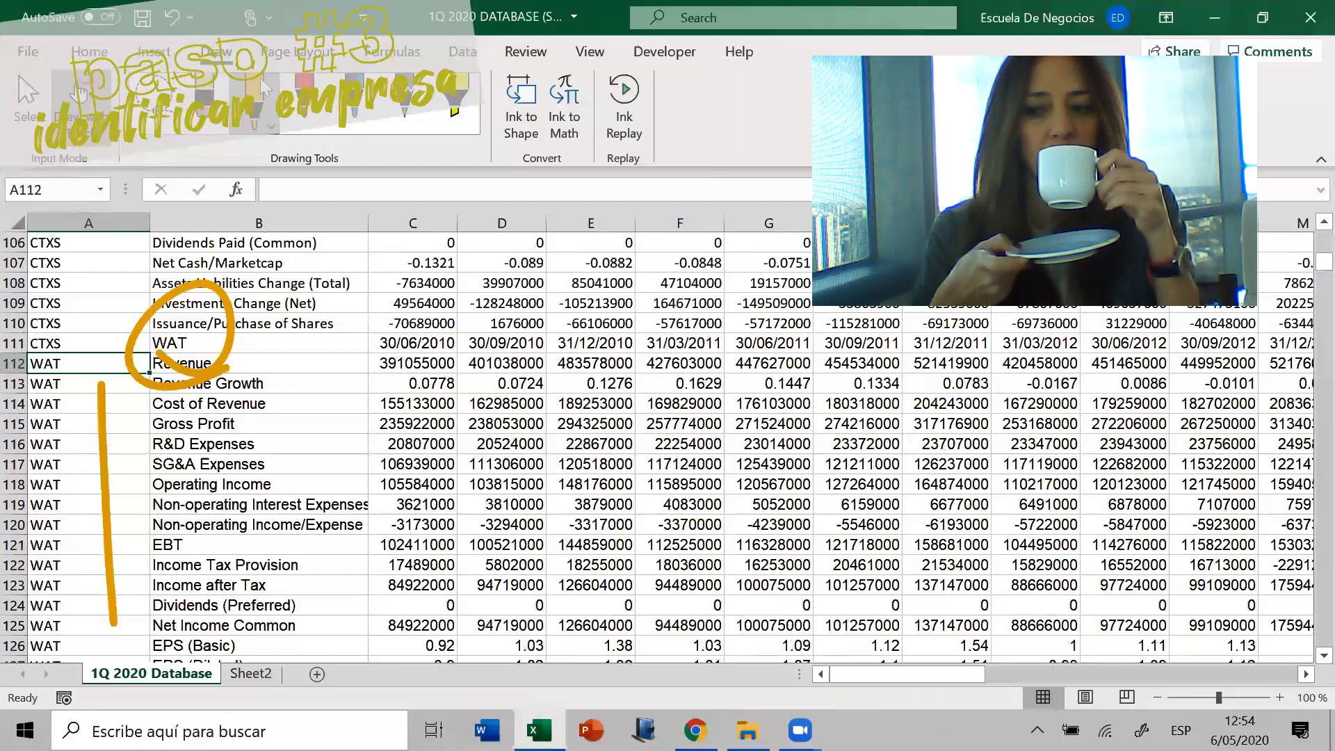
{"action": "left_click", "coordinate": [204, 102]}
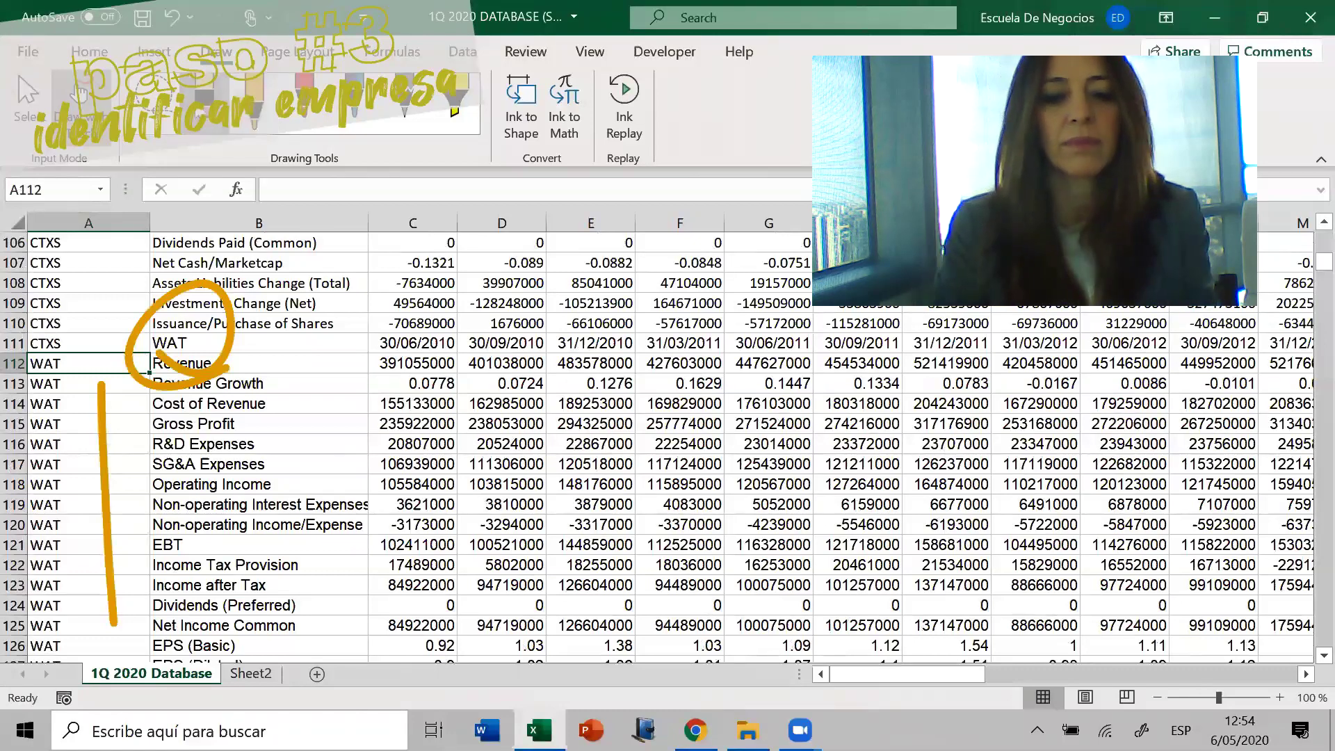
{"action": "left_click_drag", "start_coordinate": [149, 379], "coordinate": [102, 400]}
Review the ticker labels in column A through the WAT statement blocks and the rows beyond
{"action": "key", "text": "Page_Down"}
{"action": "key", "text": "Page_Down"}
{"action": "key", "text": "Page_Down"}
{"action": "key", "text": "Page_Down"}
{"action": "key", "text": "Page_Down"}
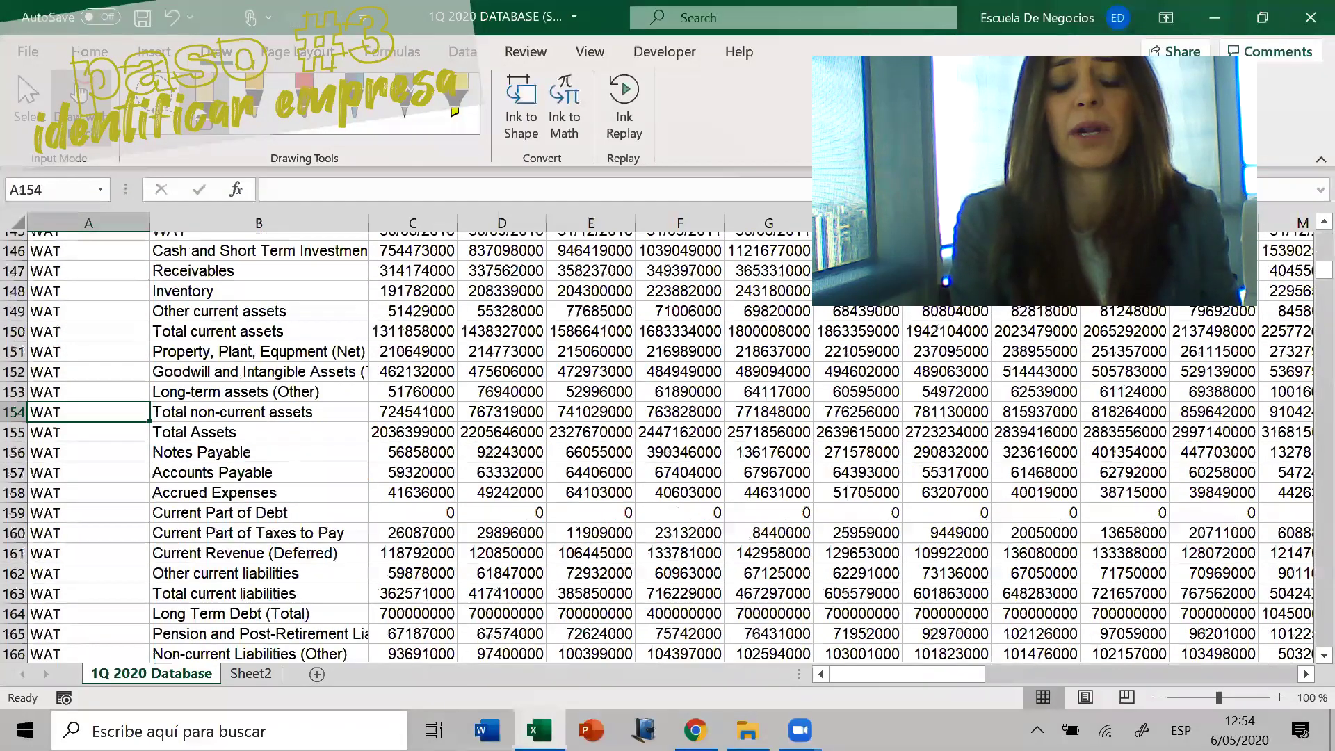
{"action": "key", "text": "Page_Down"}
{"action": "key", "text": "Page_Down"}
{"action": "key", "text": "Page_Down"}
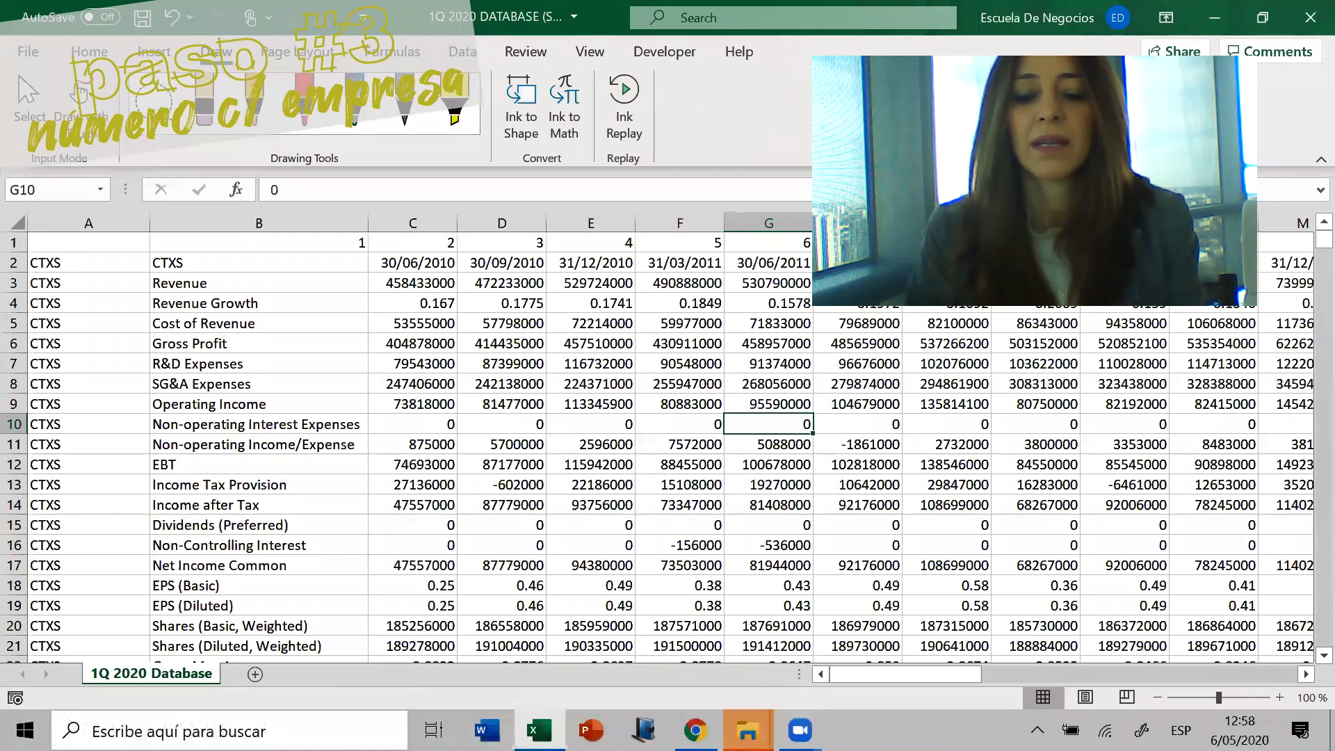
Draw a vertical orange ink line beside the CTXS labels in column A, from row 1 to about row 20
{"action": "left_click", "coordinate": [254, 103]}
{"action": "left_click", "coordinate": [255, 103]}
{"action": "left_click_drag", "start_coordinate": [104, 241], "coordinate": [80, 625]}
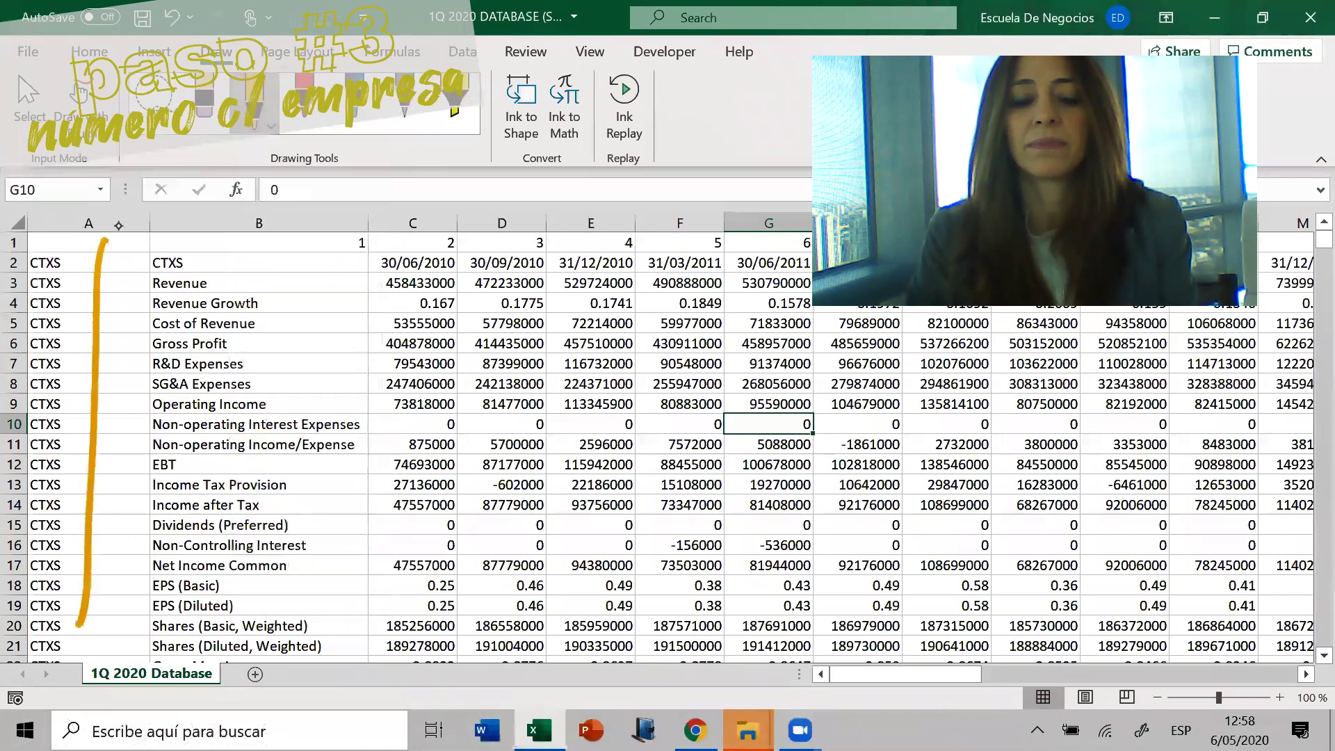
Check how the company labels in column A change from the CTXS blocks to the WAT blocks
{"action": "key", "text": "Page_Down"}
{"action": "key", "text": "Page_Down"}
{"action": "key", "text": "Page_Down"}
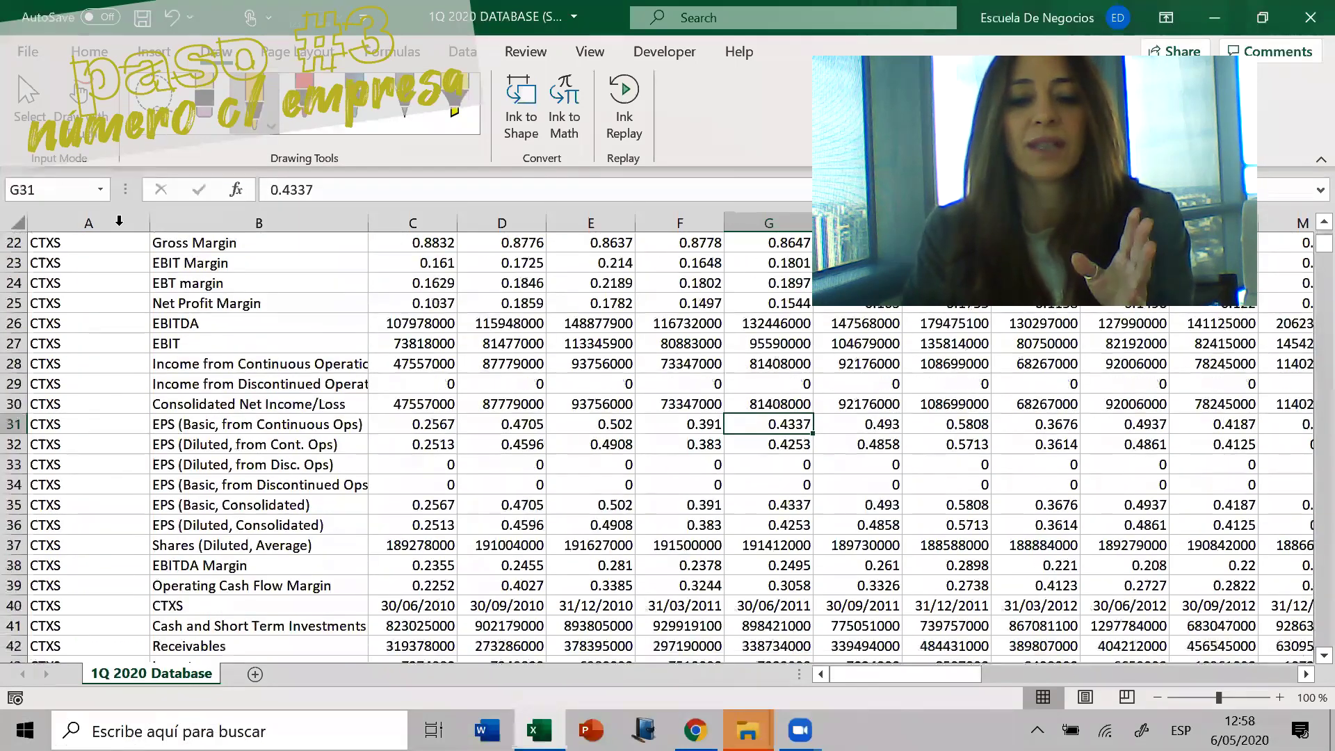
{"action": "key", "text": "Page_Down"}
{"action": "key", "text": "Page_Down"}
{"action": "key", "text": "Page_Down"}
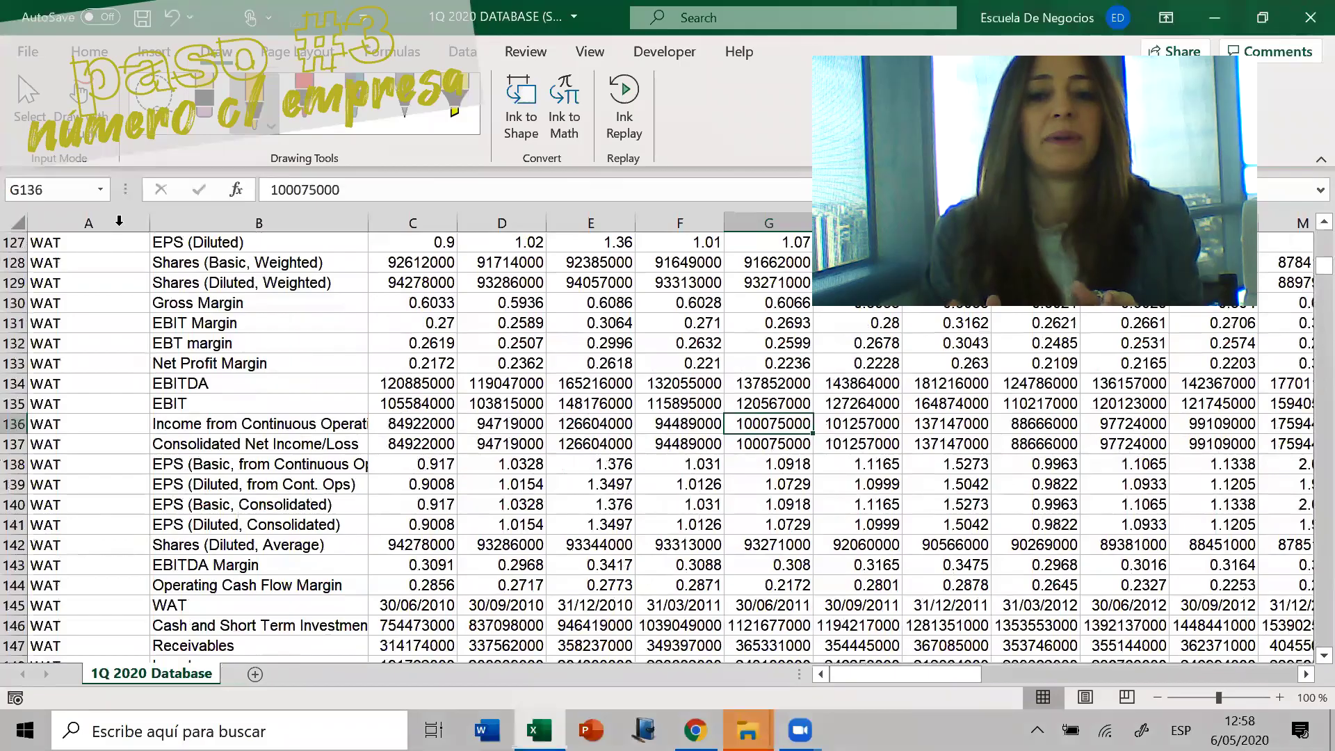
Review the ticker labels in column A from the WAT blocks through the BA rows and back to the first row
{"action": "left_click_drag", "start_coordinate": [120, 235], "coordinate": [126, 618]}
{"action": "key", "text": "Page_Down"}
{"action": "key", "text": "Page_Down"}
{"action": "key", "text": "Page_Down"}
{"action": "key", "text": "Page_Down"}
{"action": "key", "text": "Page_Down"}
{"action": "key", "text": "Page_Down"}
{"action": "key", "text": "Page_Down"}
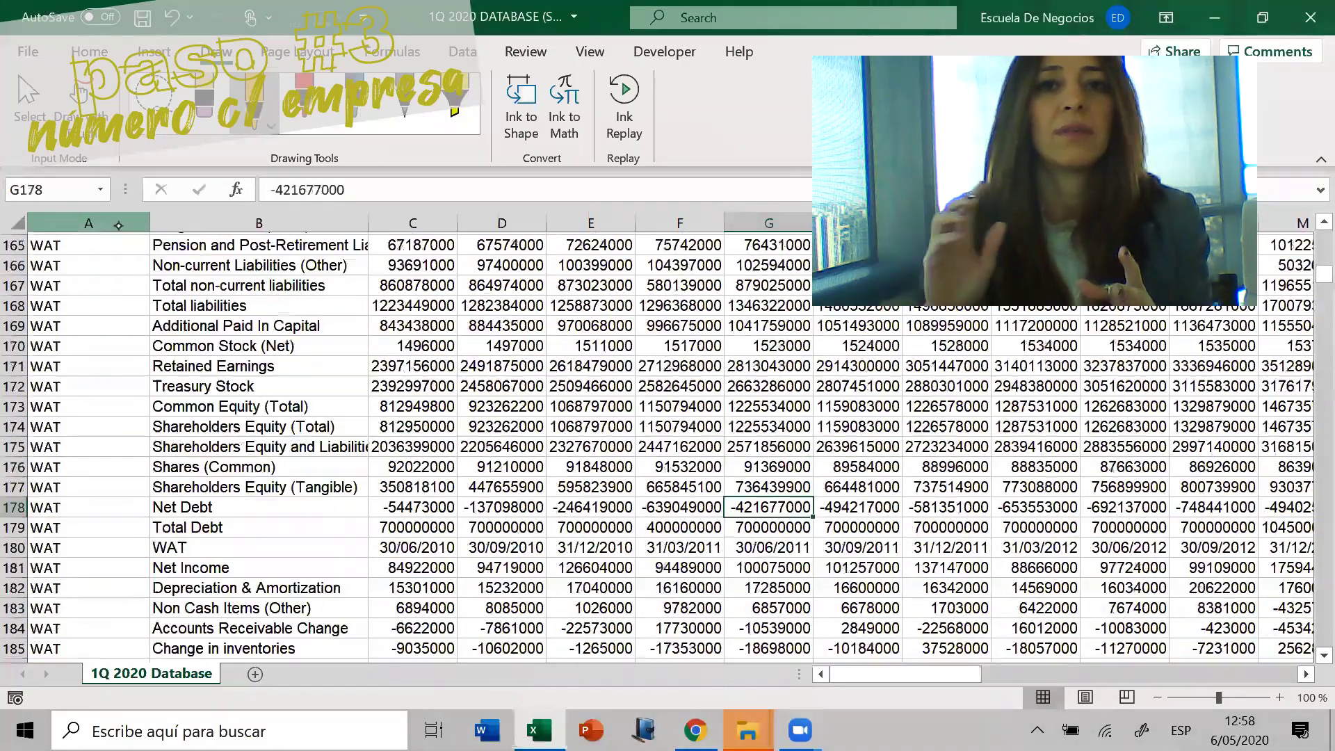
{"action": "key", "text": "Page_Down"}
{"action": "key", "text": "Page_Down"}
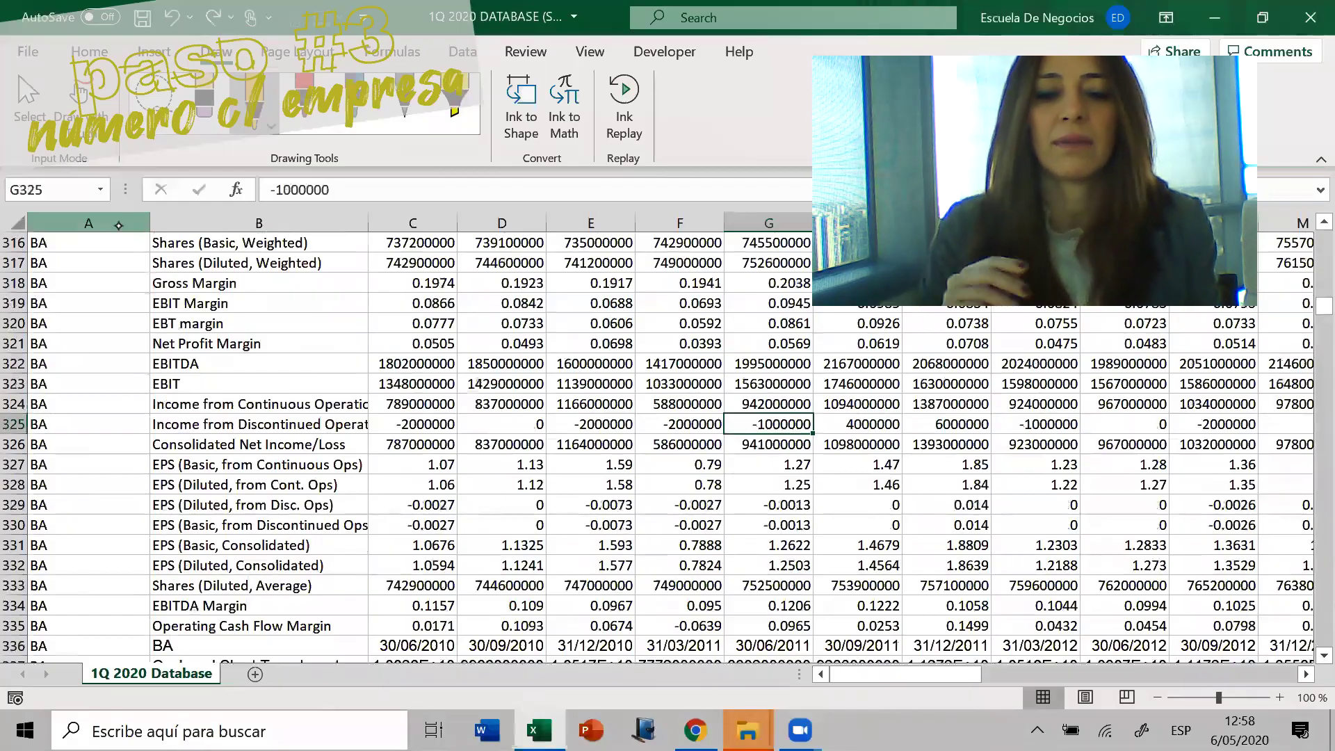
{"action": "key", "text": "Page_Up"}
{"action": "key", "text": "Page_Up"}
{"action": "key", "text": "Page_Up"}
{"action": "key", "text": "Page_Up"}
{"action": "key", "text": "Page_Up"}
{"action": "key", "text": "Page_Up"}
{"action": "key", "text": "Page_Up"}
{"action": "key", "text": "Page_Up"}
{"action": "key", "text": "Page_Up"}
{"action": "key", "text": "Page_Up"}
{"action": "key", "text": "Page_Up"}
{"action": "key", "text": "Page_Up"}
{"action": "key", "text": "Page_Up"}
{"action": "key", "text": "Page_Up"}
{"action": "key", "text": "Page_Up"}
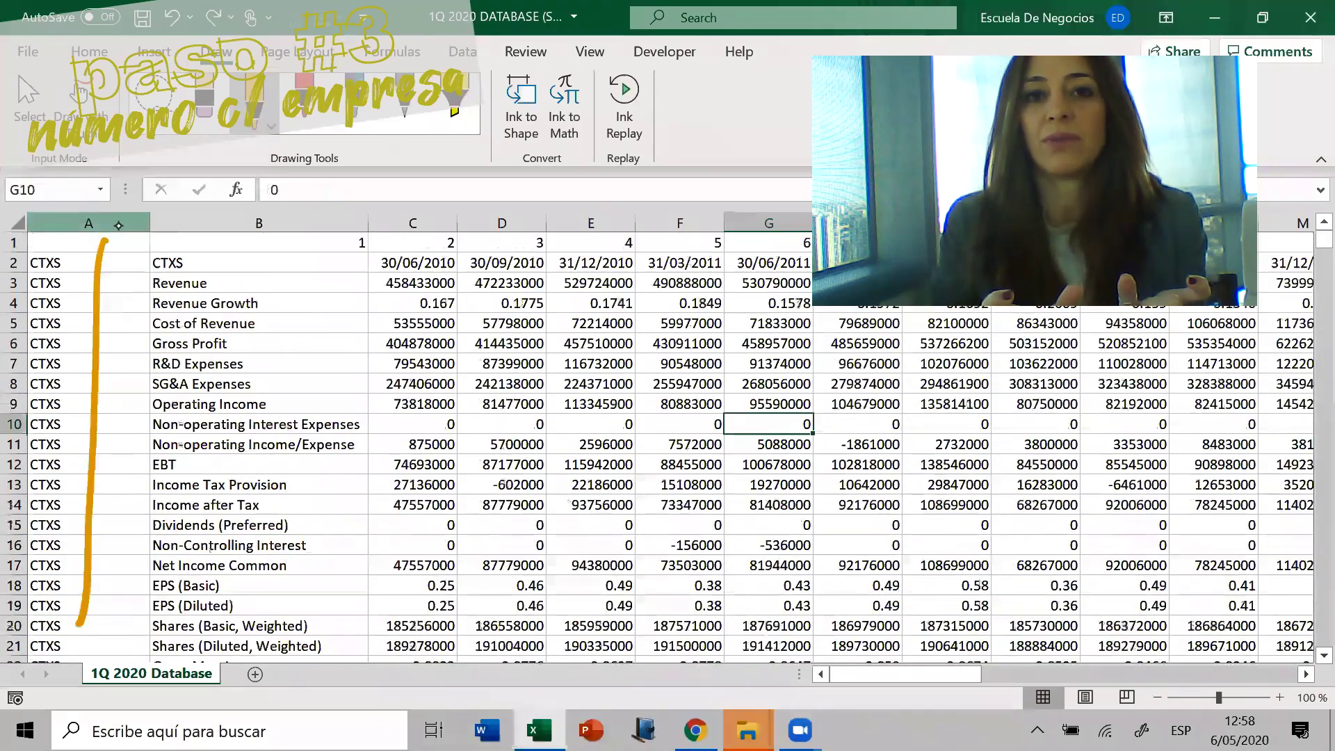
Erase the orange ink line in column A and insert a blank column before the ticker labels
{"action": "left_click", "coordinate": [205, 105]}
{"action": "left_click", "coordinate": [104, 242]}
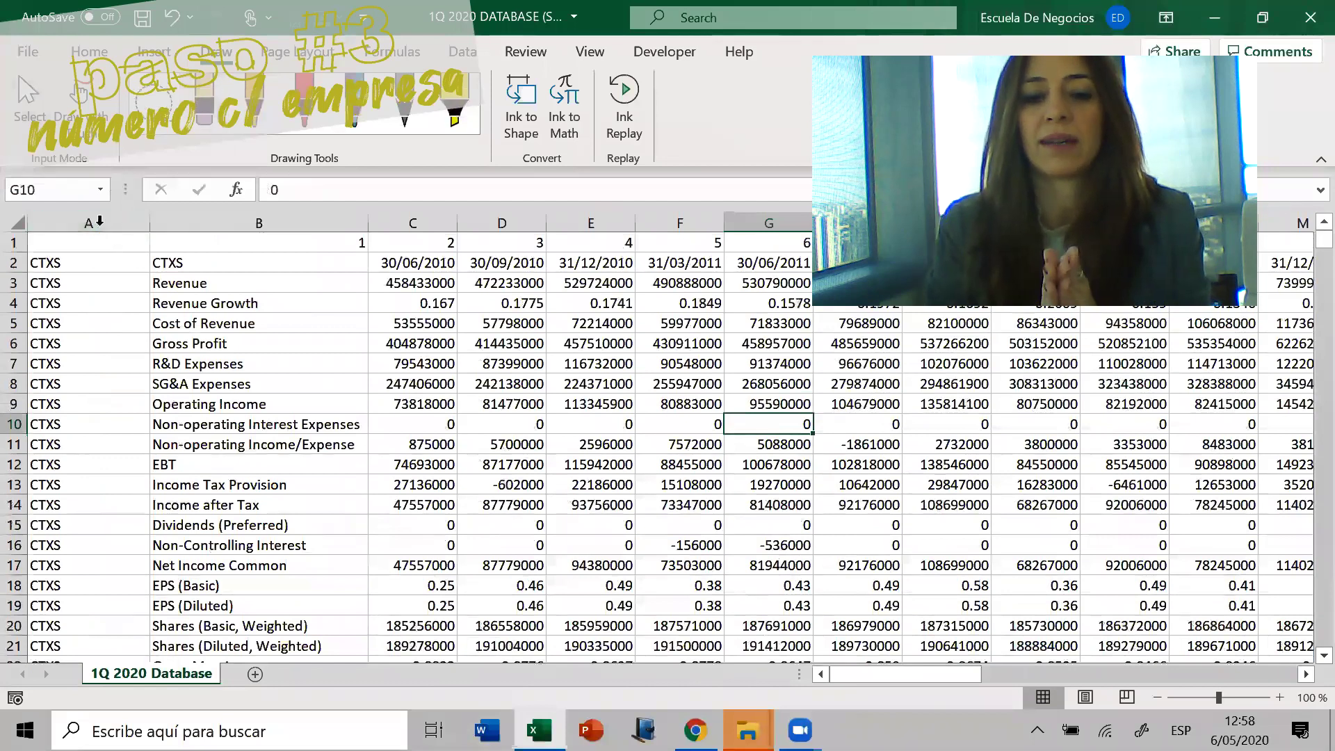
{"action": "left_click", "coordinate": [106, 223]}
{"action": "right_click", "coordinate": [105, 222]}
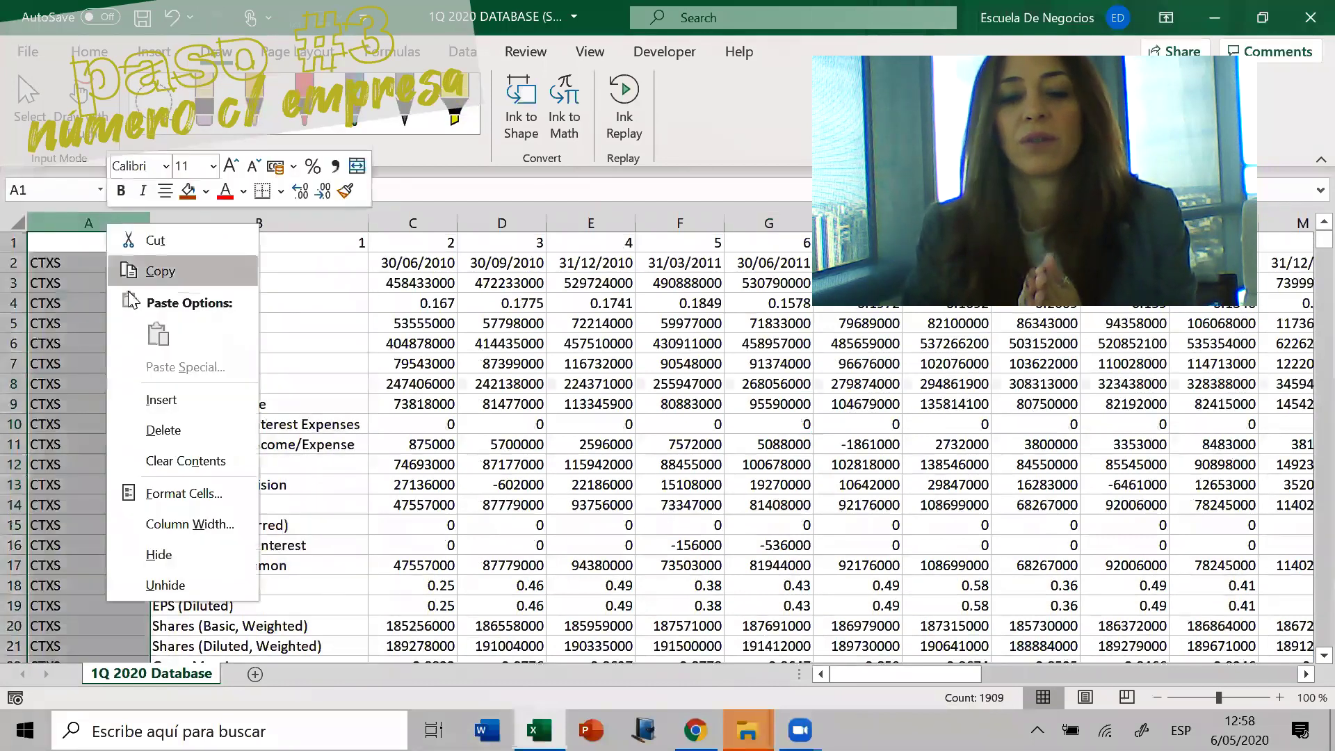
{"action": "left_click", "coordinate": [175, 408]}
{"action": "left_click", "coordinate": [146, 410]}
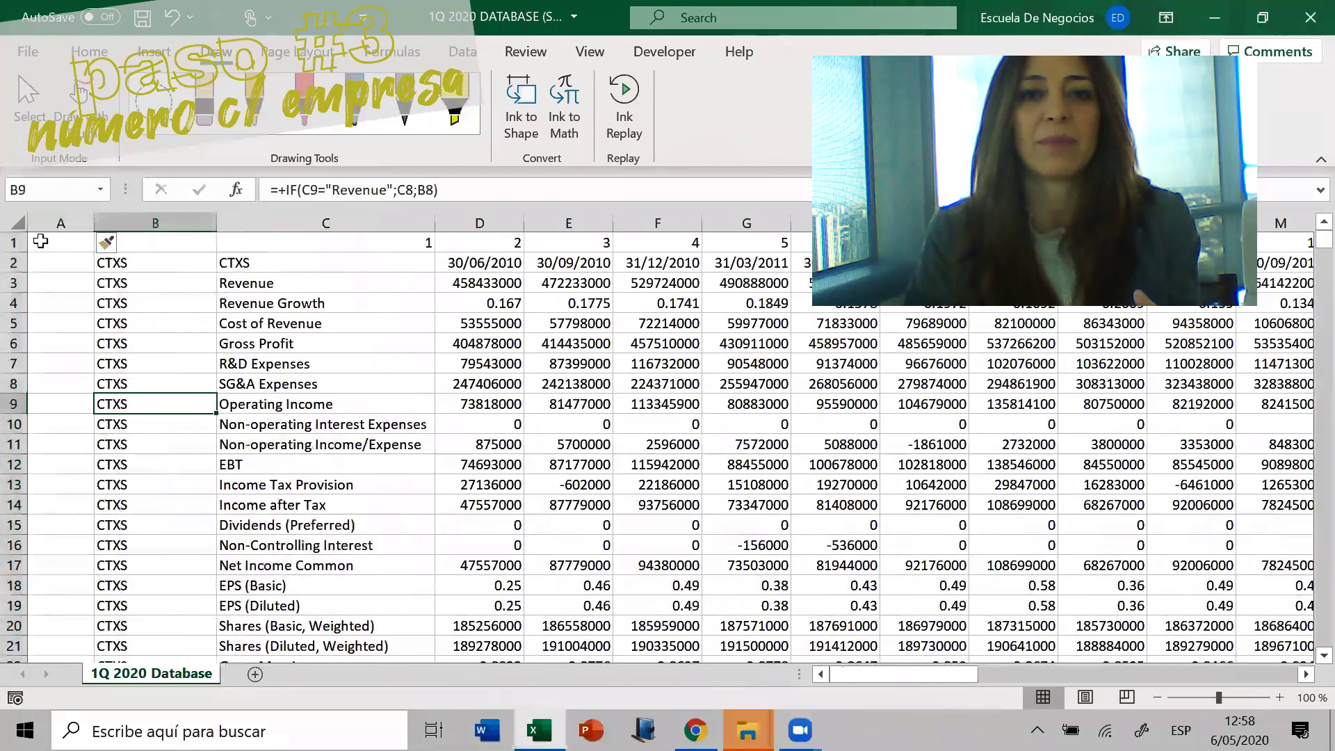
Replace the ticker formulas in column B with their plain values
{"action": "left_click", "coordinate": [57, 286]}
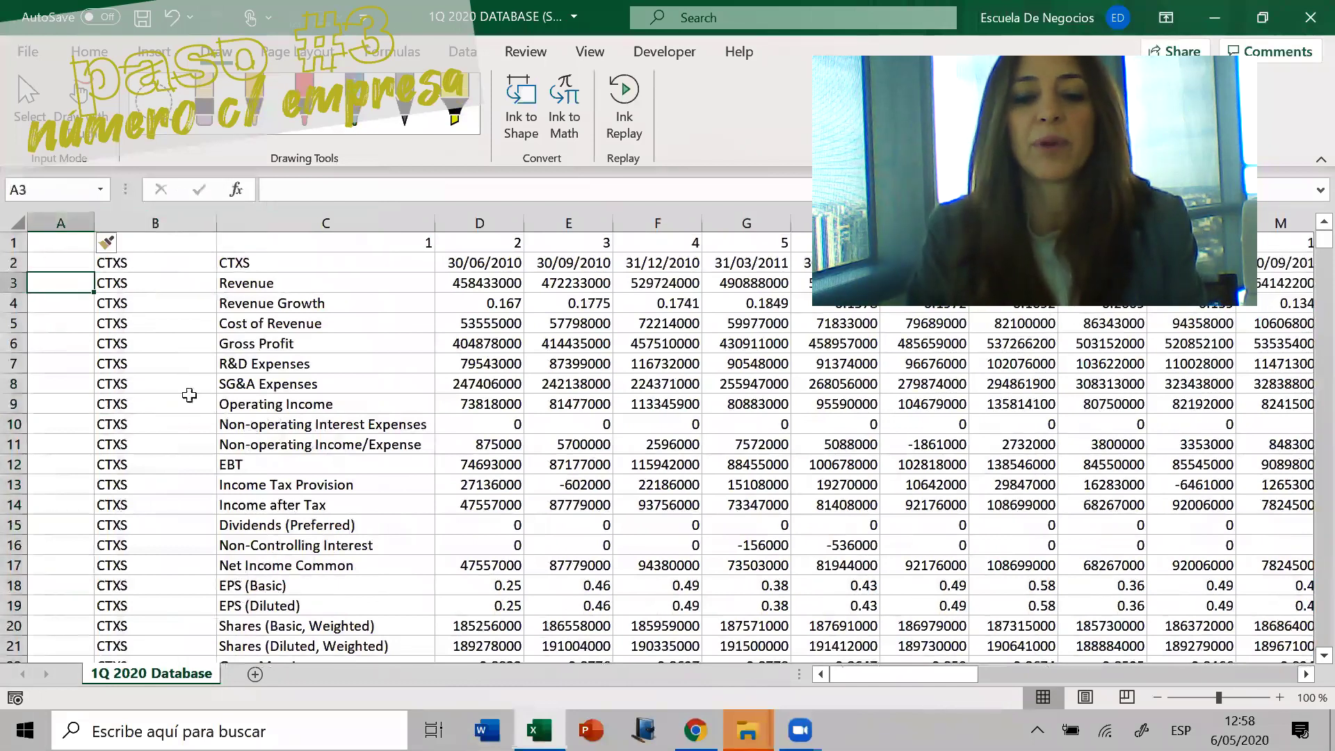
{"action": "left_click", "coordinate": [140, 328]}
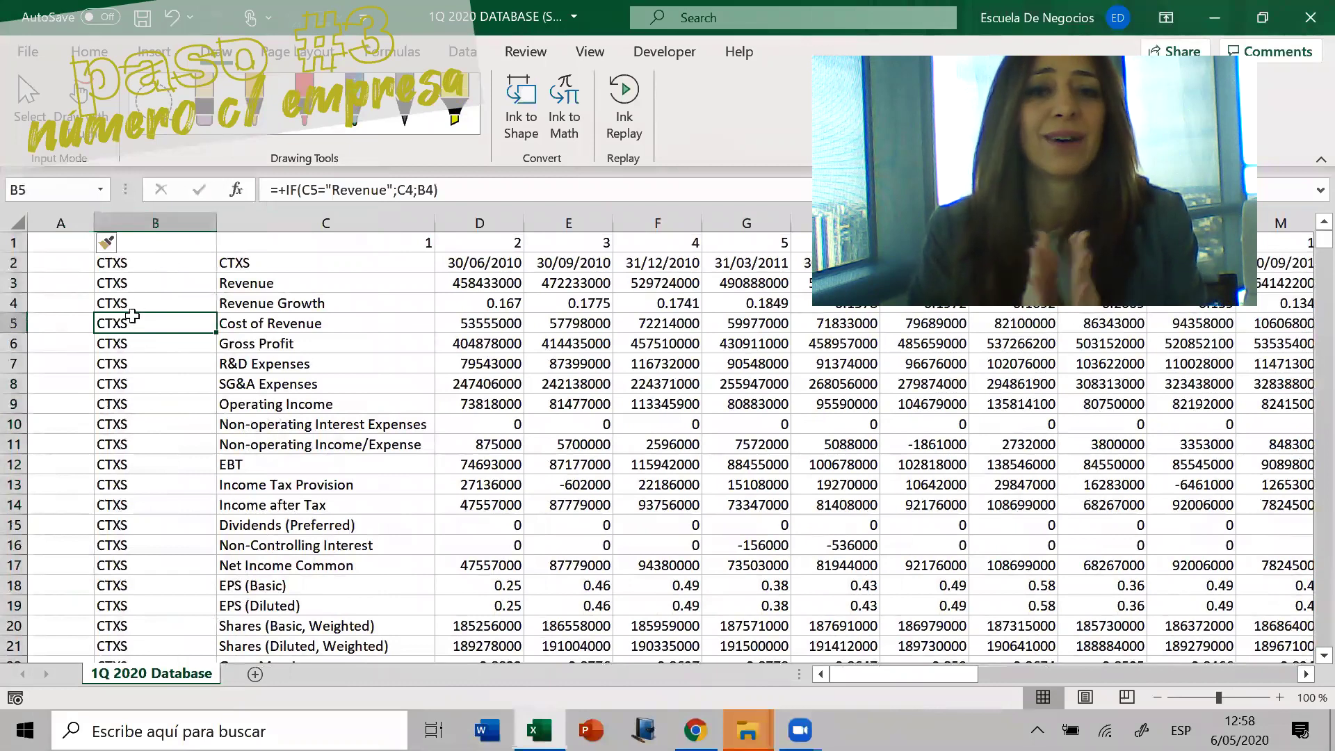
{"action": "left_click", "coordinate": [176, 221]}
{"action": "key", "text": "ctrl+c"}
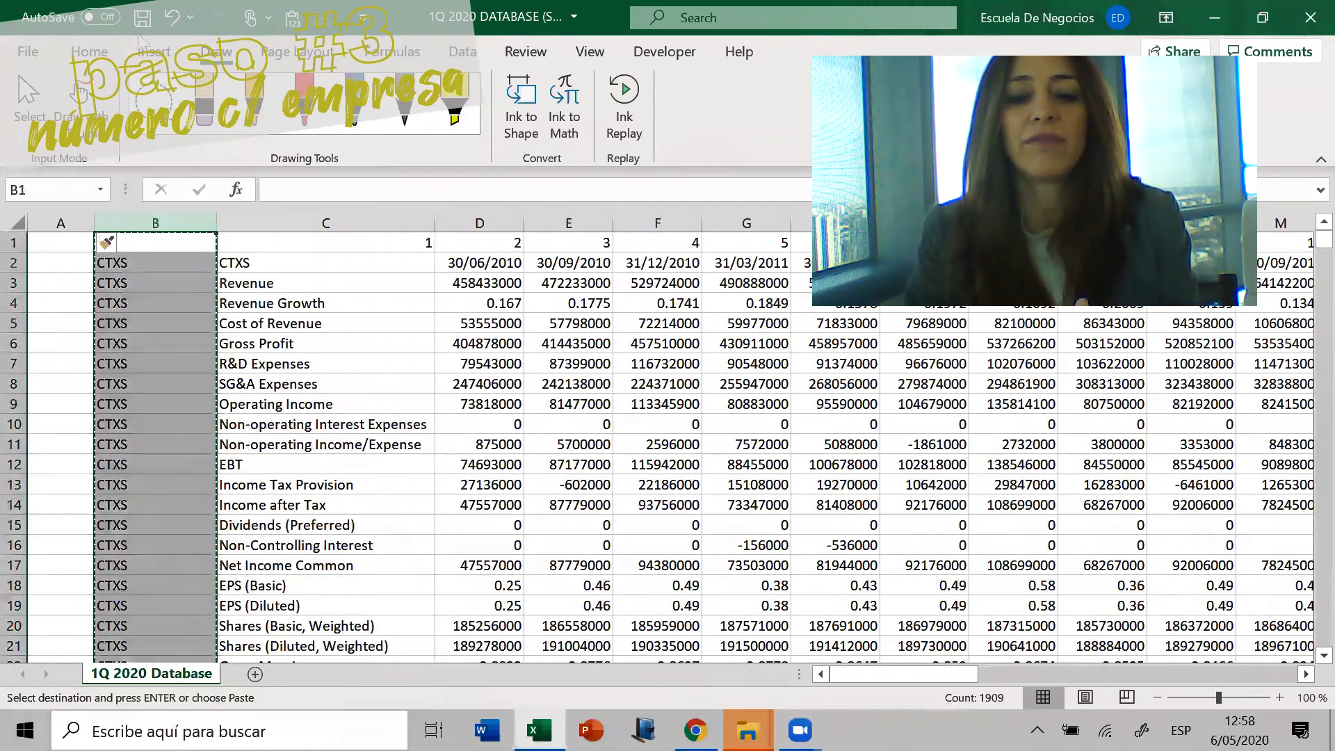
{"action": "left_click", "coordinate": [118, 345]}
{"action": "key", "text": "Escape"}
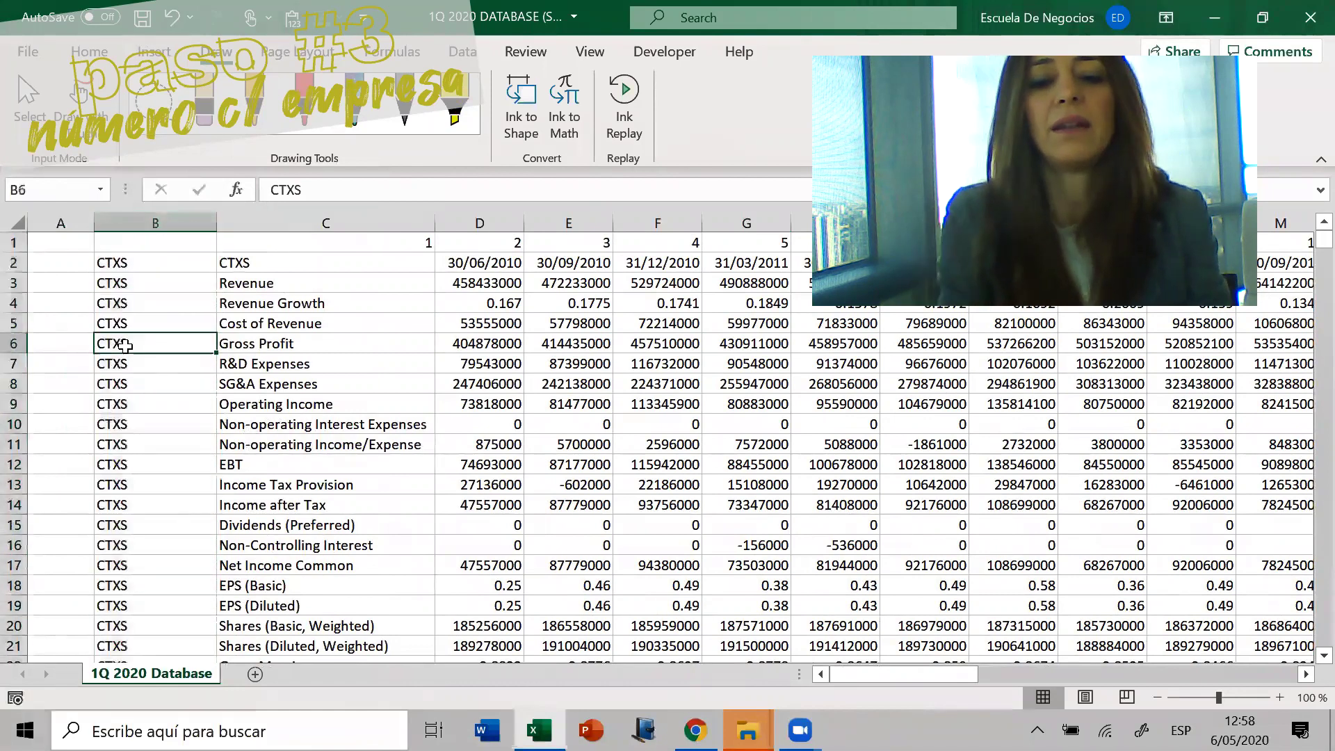
Enter 1 in A2 as the company number for the first CTXS row
{"action": "key", "text": "Up"}
{"action": "key", "text": "Up"}
{"action": "key", "text": "Up"}
{"action": "key", "text": "Up"}
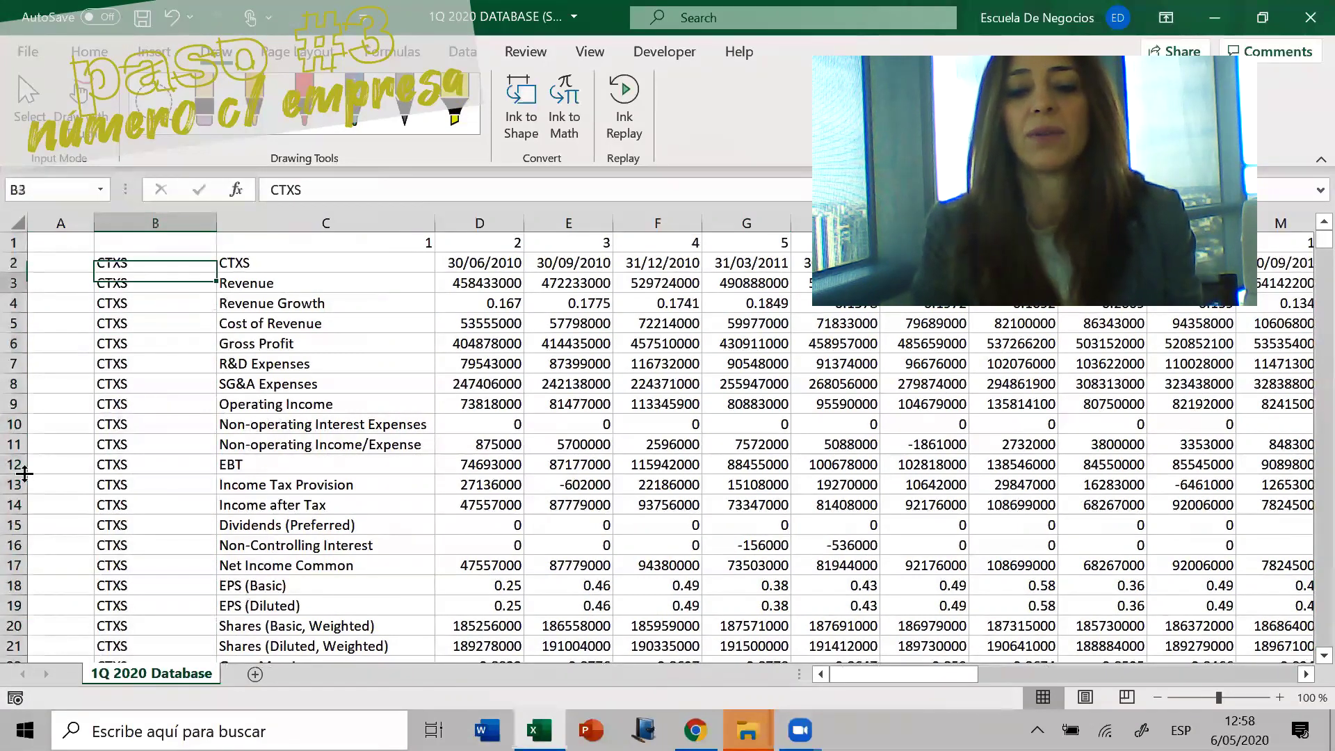
{"action": "key", "text": "Left"}
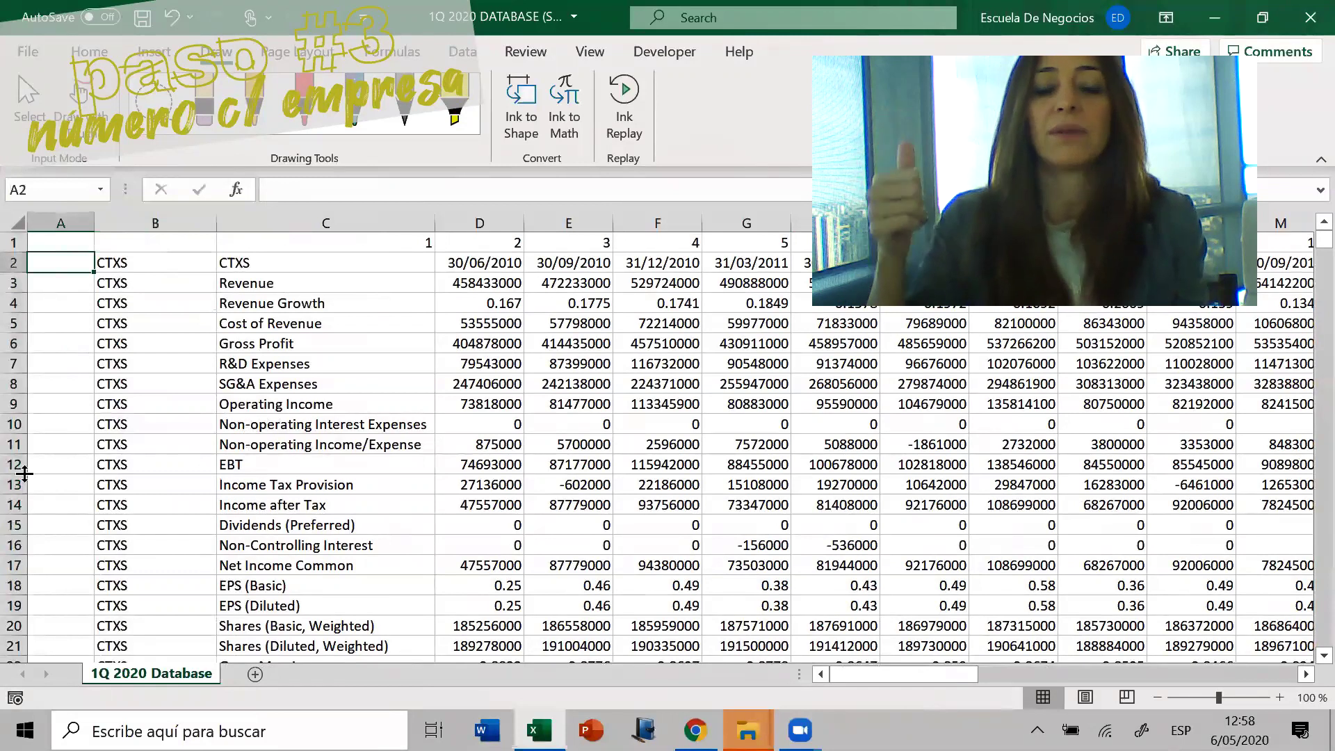
{"action": "type", "text": "1"}
{"action": "key", "text": "Return"}
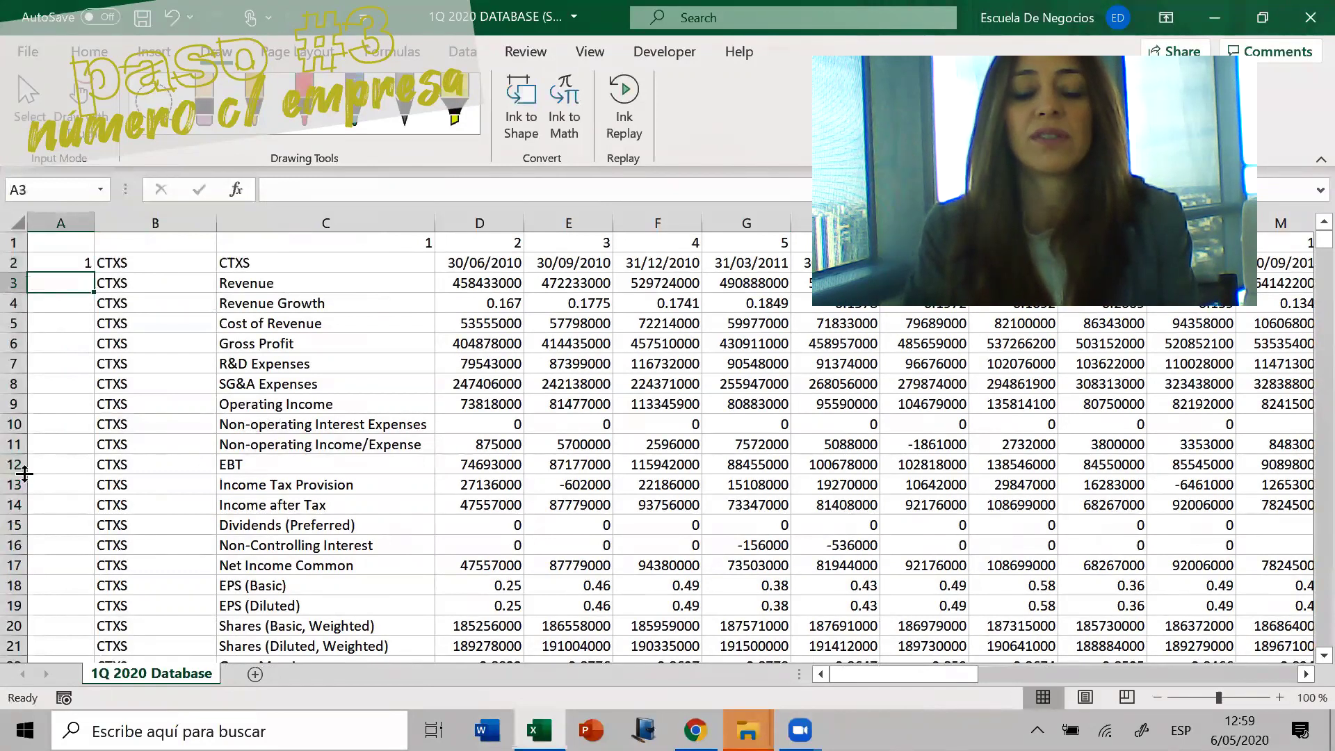
Enter the formula =+IF(B3=B2;A2;A2+1) in A3 to raise the number whenever the ticker changes
{"action": "type", "text": "+if("}
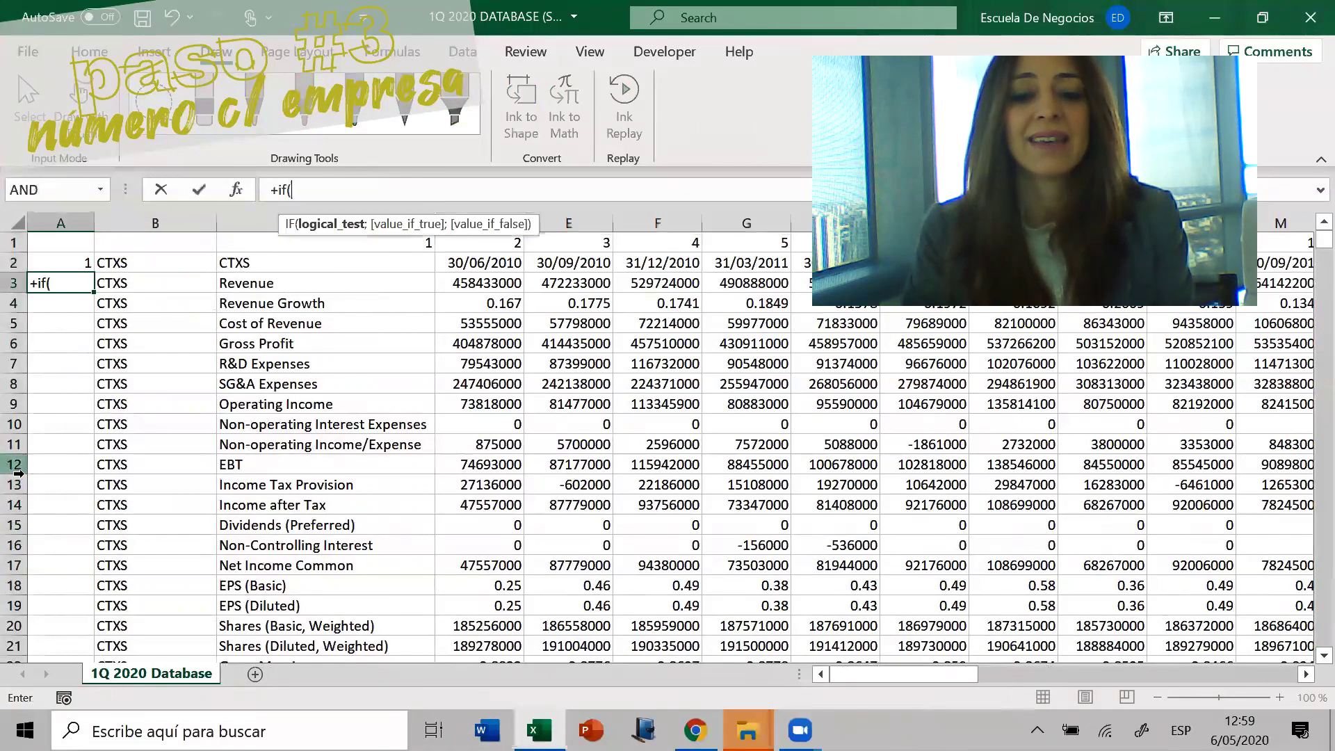
{"action": "key", "text": "Right"}
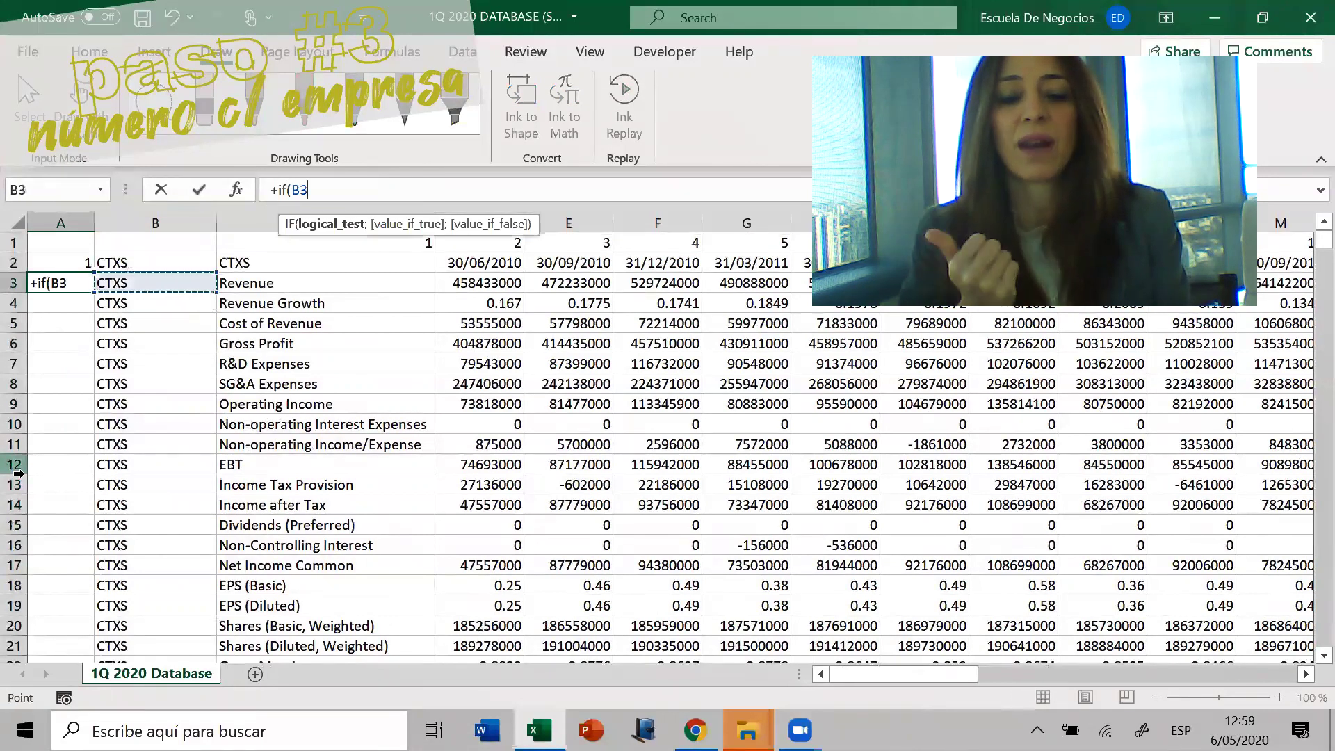
{"action": "type", "text": "="}
{"action": "key", "text": "Right"}
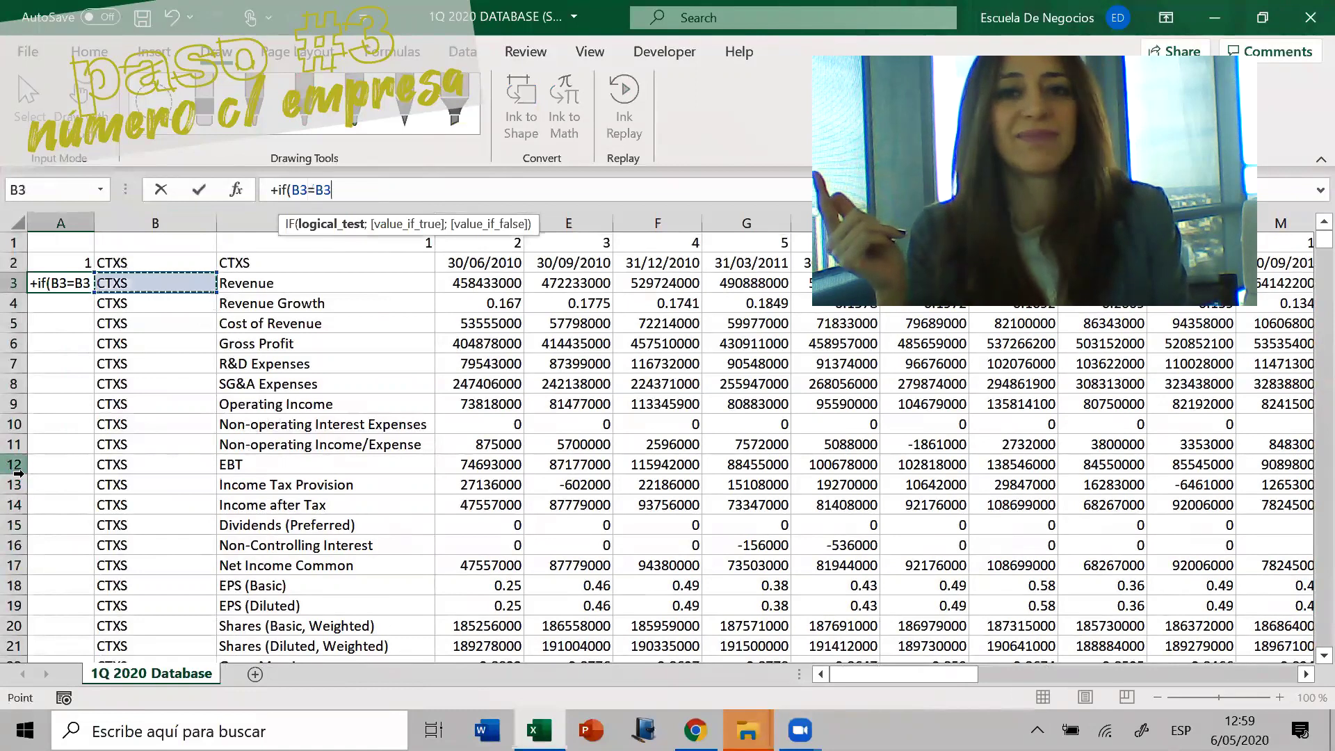
{"action": "key", "text": "Up"}
{"action": "type", "text": ";"}
{"action": "key", "text": "Right"}
{"action": "key", "text": "Left"}
{"action": "key", "text": "Up"}
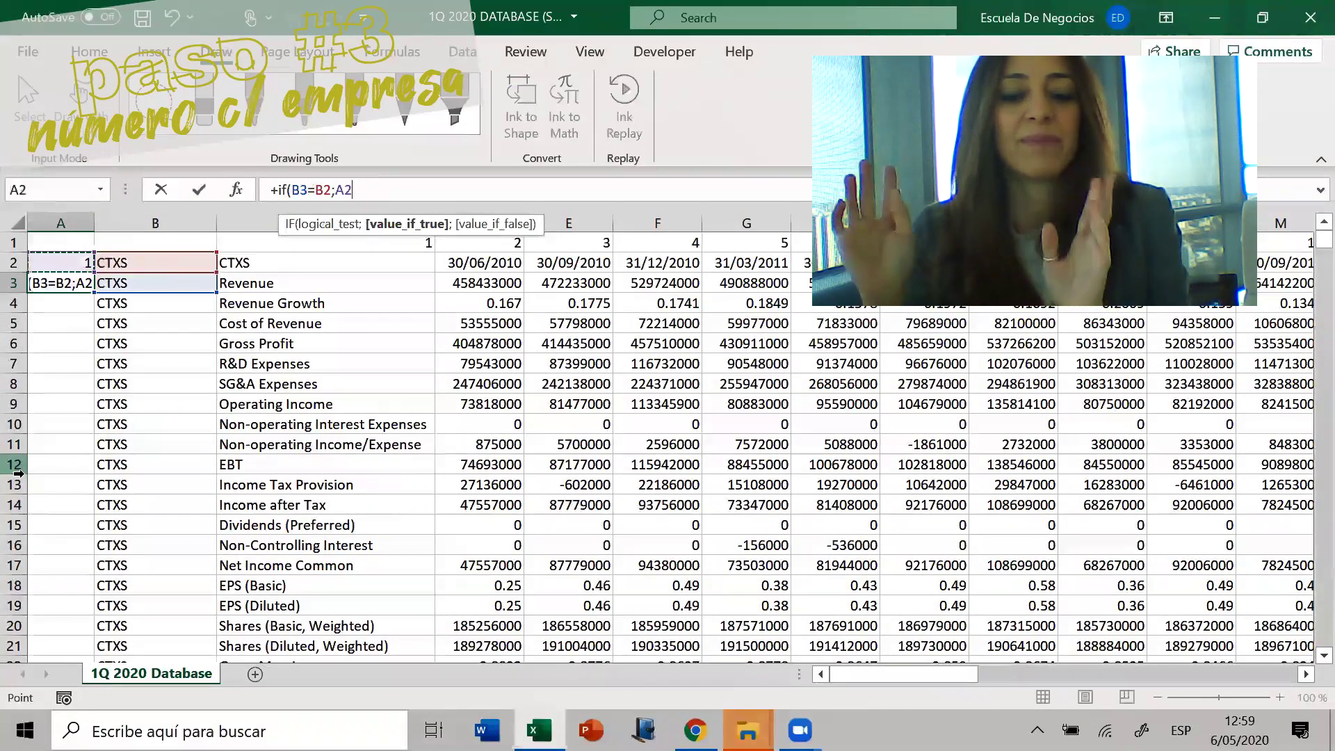
{"action": "type", "text": ";"}
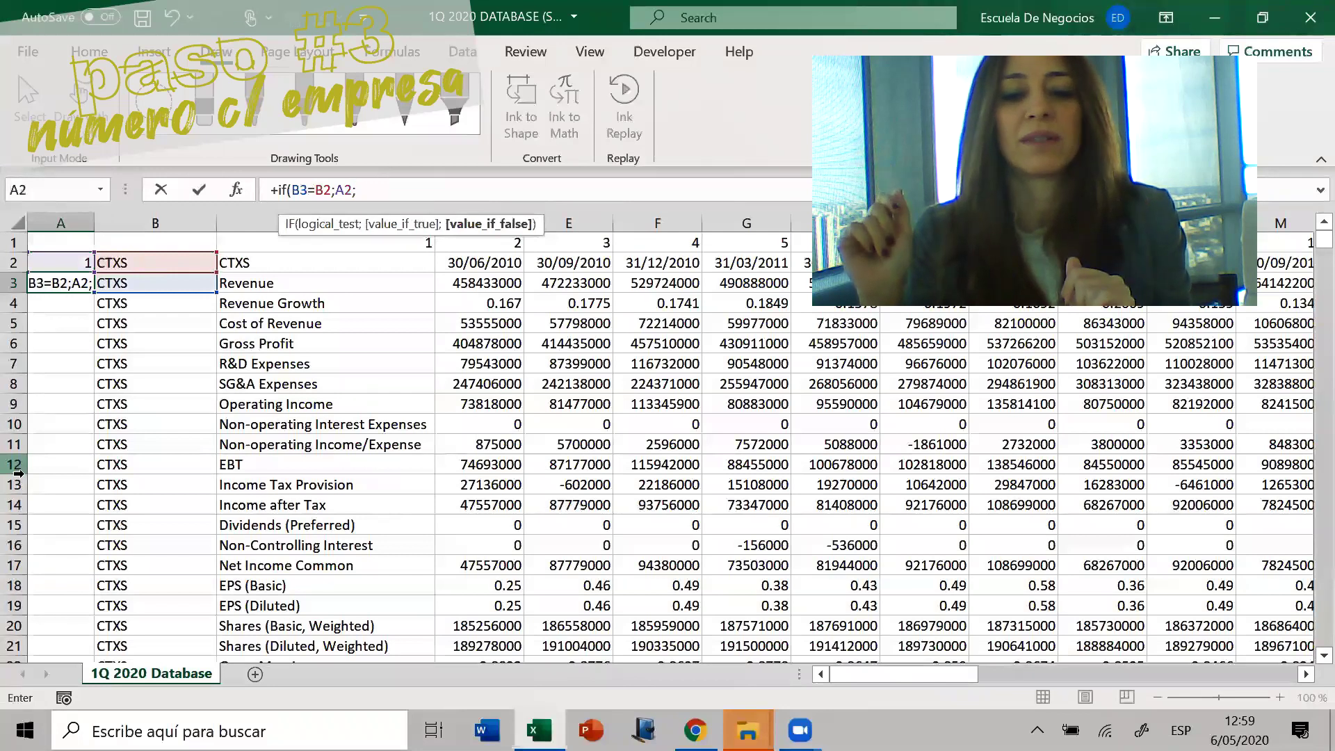
{"action": "type", "text": "A2+"}
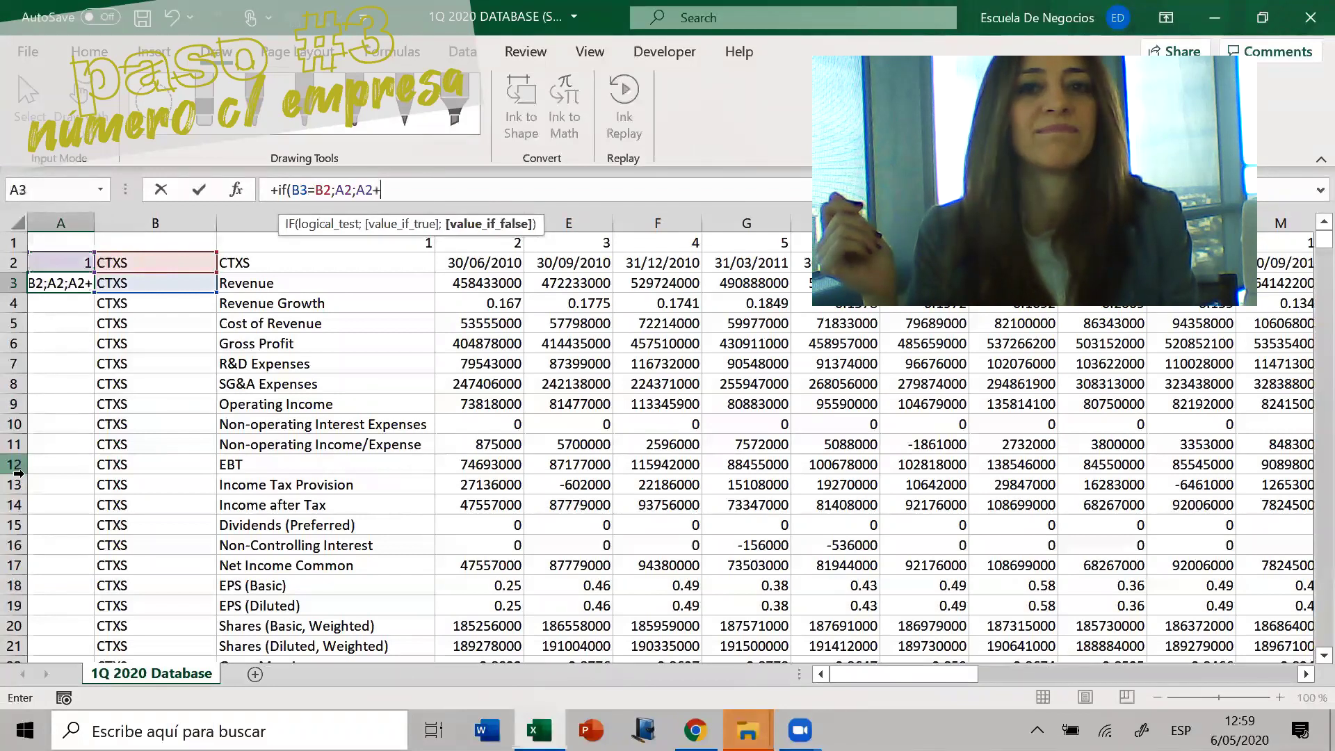
{"action": "type", "text": "1)"}
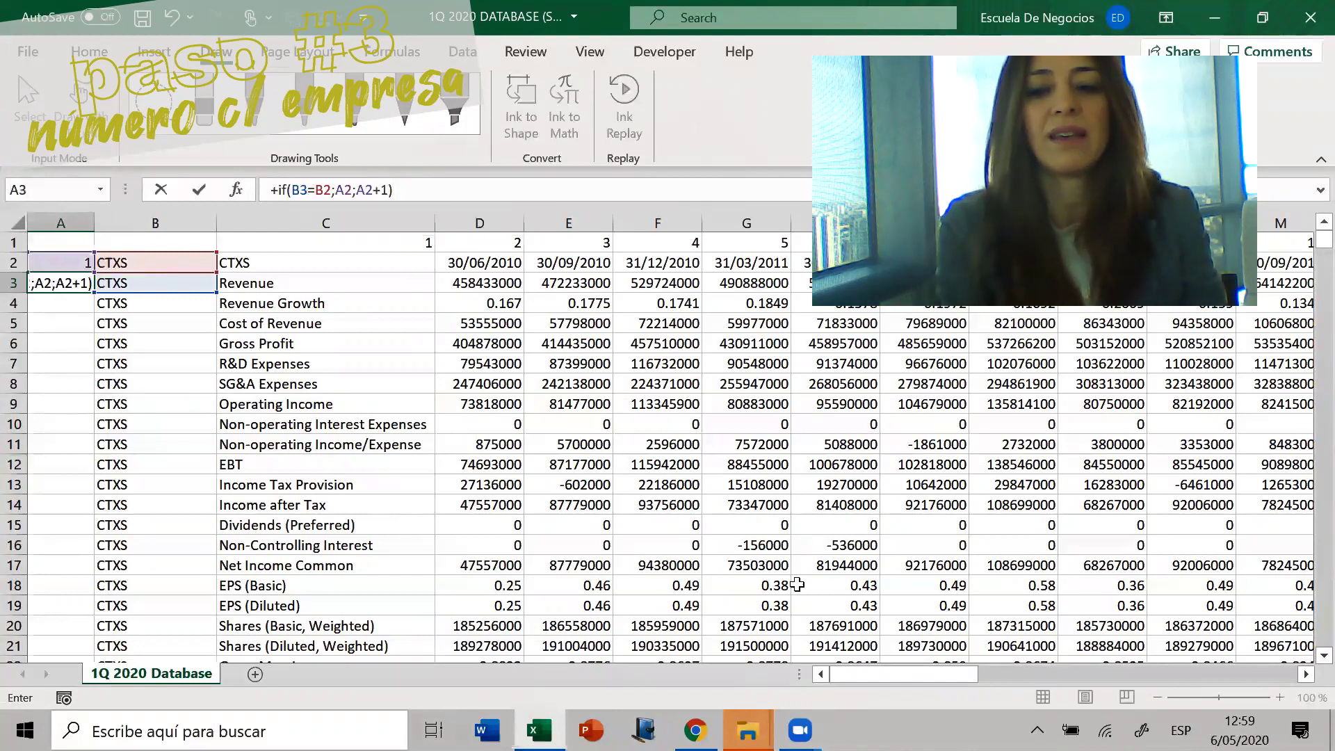
{"action": "key", "text": "ctrl+Return"}
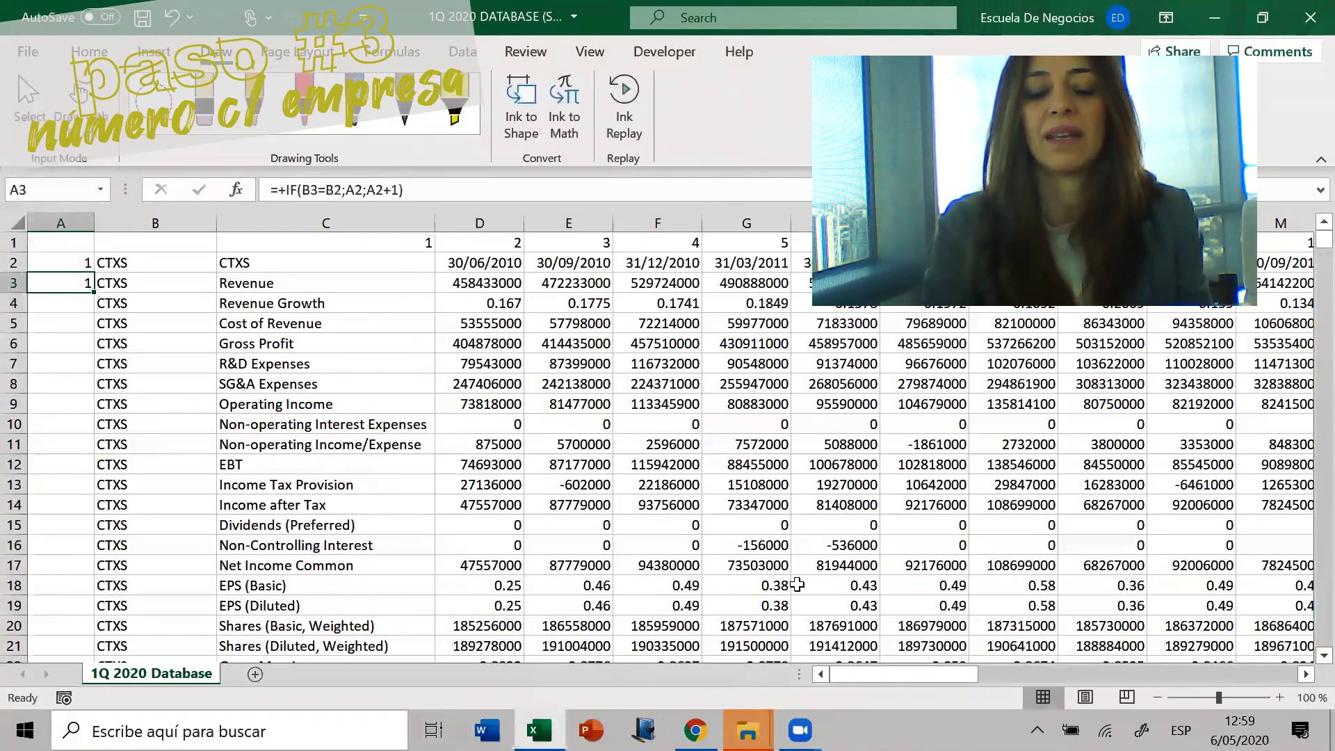
Fill the company number formula from A3 down column A to the end of the data
{"action": "double_click", "coordinate": [94, 295]}
{"action": "left_click", "coordinate": [52, 424]}
{"action": "key", "text": "Down"}
{"action": "key", "text": "Down"}
{"action": "key", "text": "Down"}
{"action": "key", "text": "Down"}
{"action": "key", "text": "Down"}
{"action": "key", "text": "Down"}
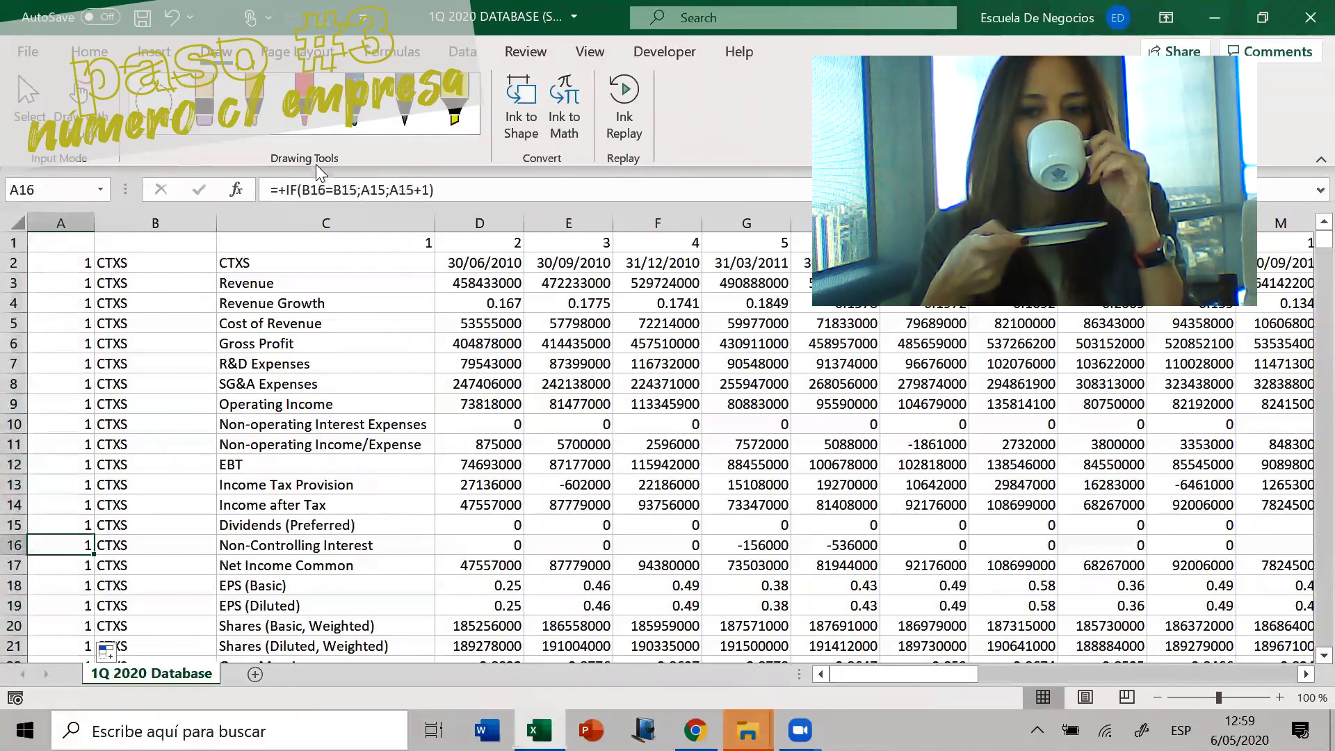
Inspect the formula in A16 and check the company numbers down to the change from CTXS to WAT
{"action": "left_click", "coordinate": [325, 190]}
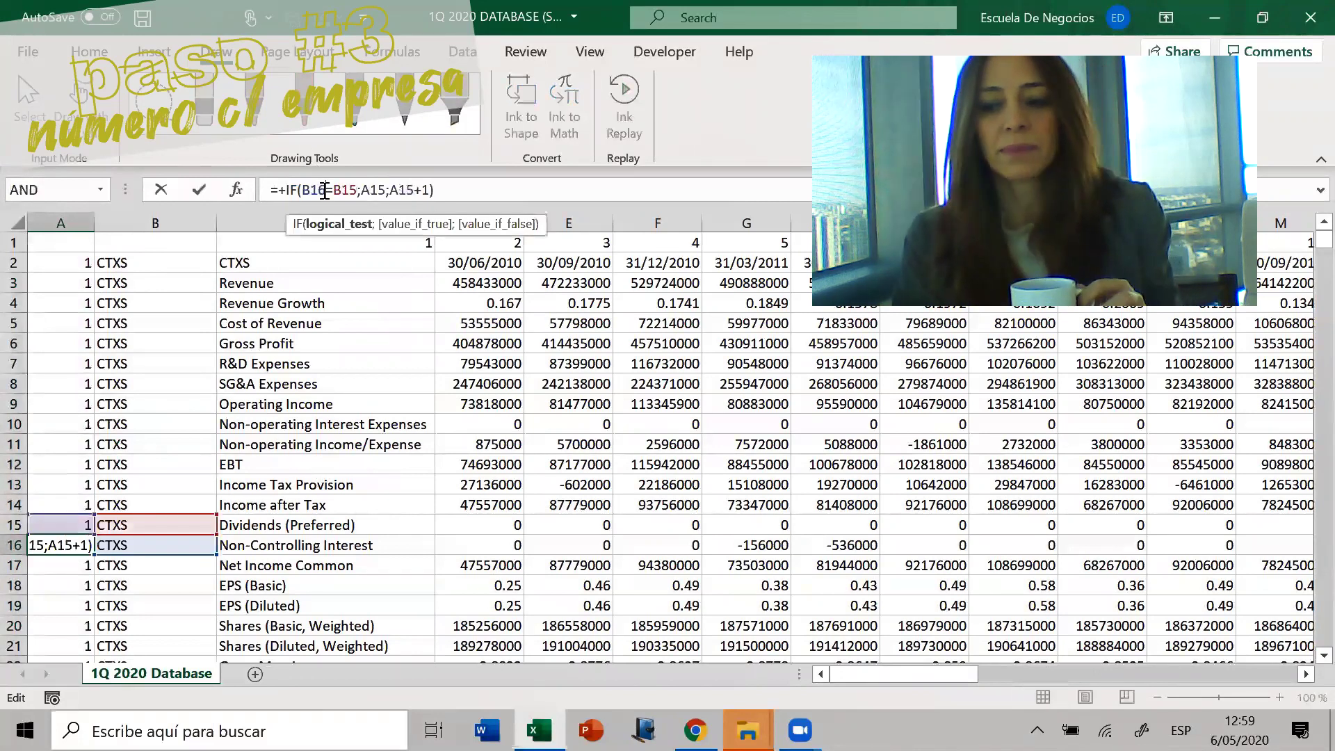
{"action": "key", "text": "Return"}
{"action": "key", "text": "Down"}
{"action": "key", "text": "Page_Down"}
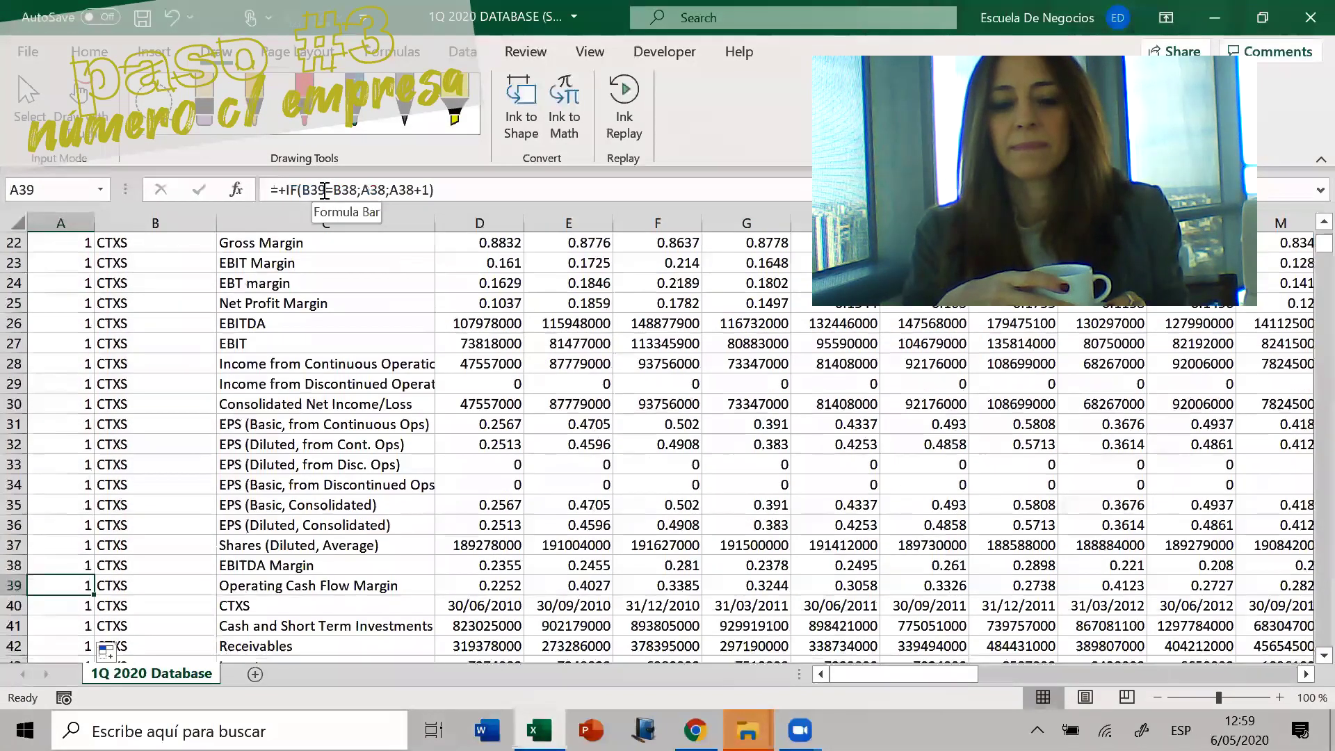
{"action": "key", "text": "Page_Down"}
{"action": "key", "text": "Page_Down"}
{"action": "key", "text": "Page_Down"}
{"action": "key", "text": "Page_Down"}
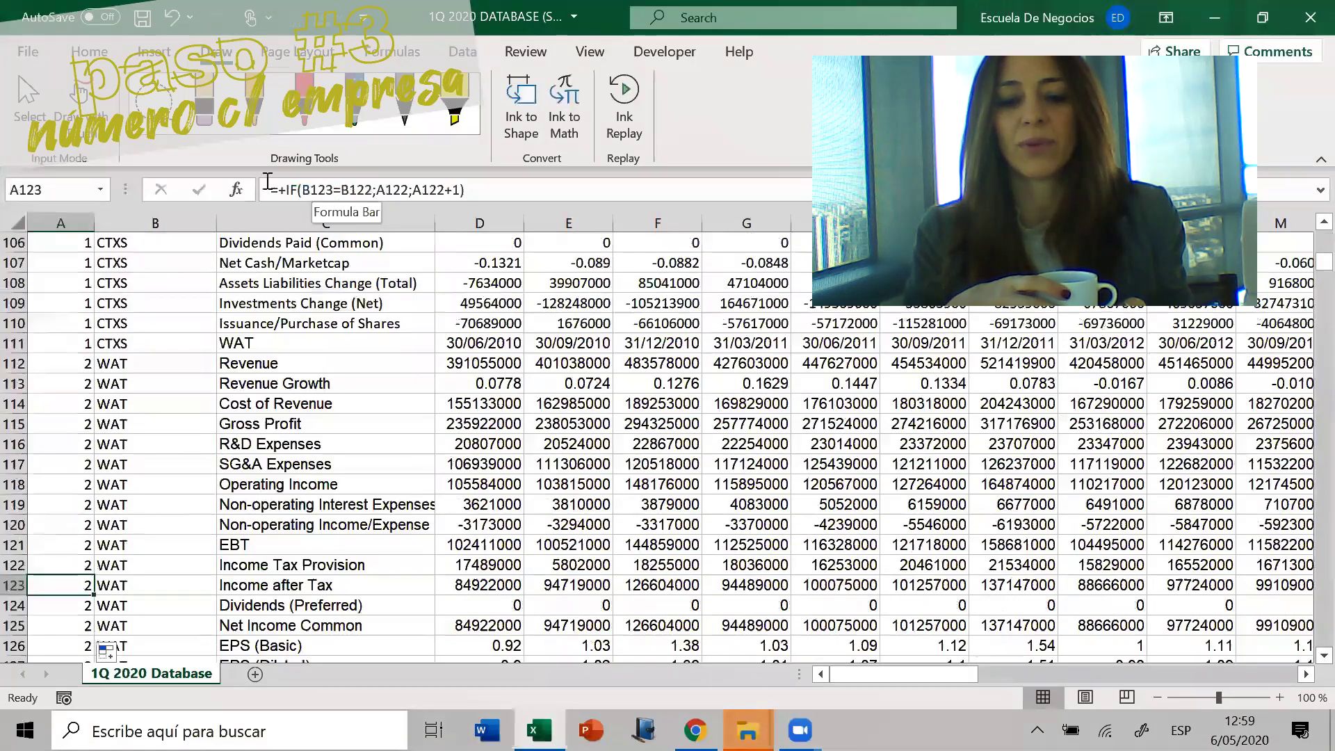
Inspect the numbering formulas in A123 and A112, and check the last company number in column A
{"action": "left_click", "coordinate": [321, 189]}
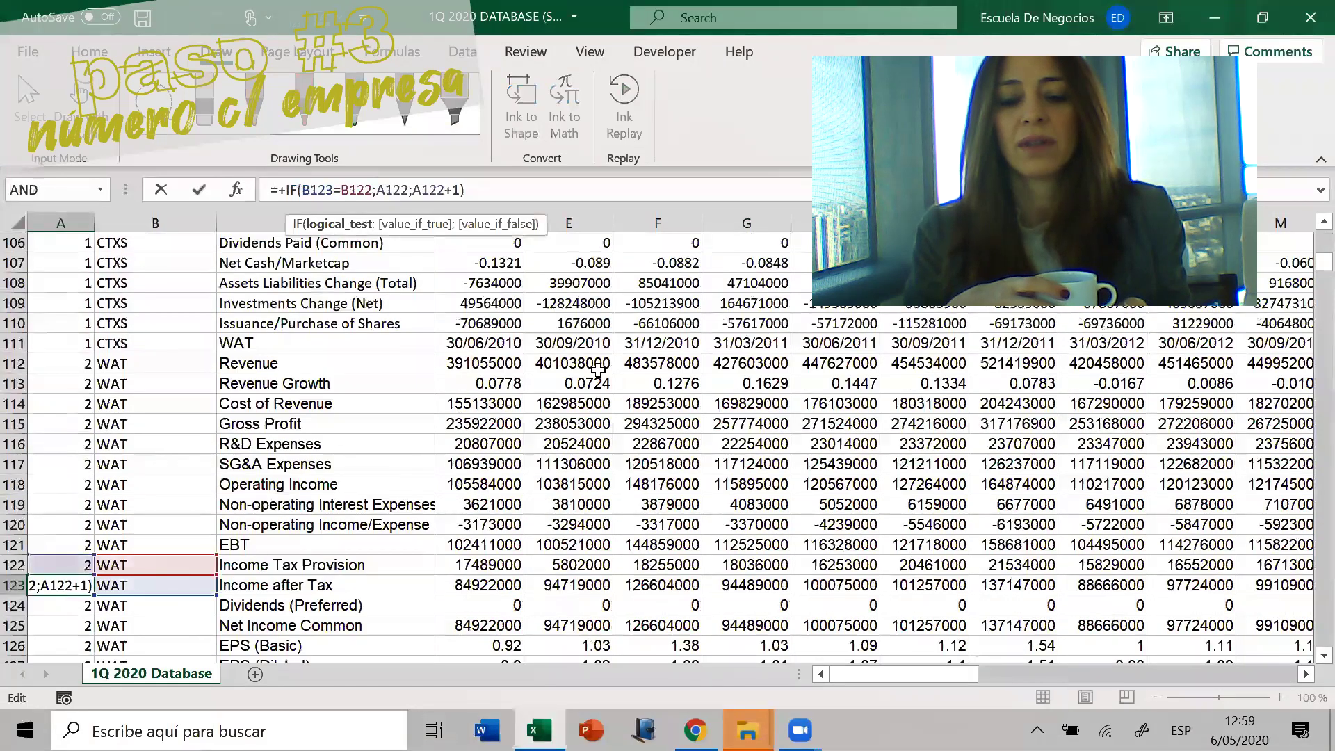
{"action": "key", "text": "ctrl+Return"}
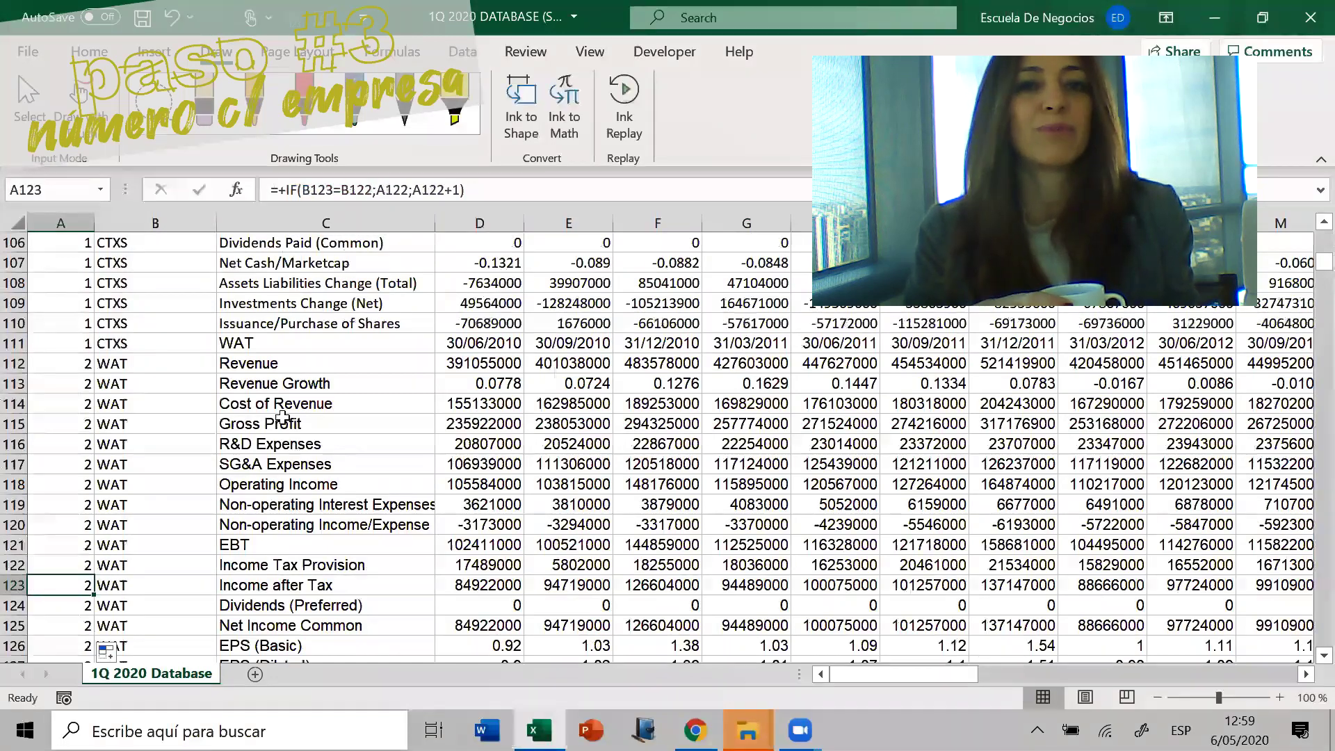
{"action": "left_click", "coordinate": [74, 363]}
{"action": "left_click", "coordinate": [480, 191]}
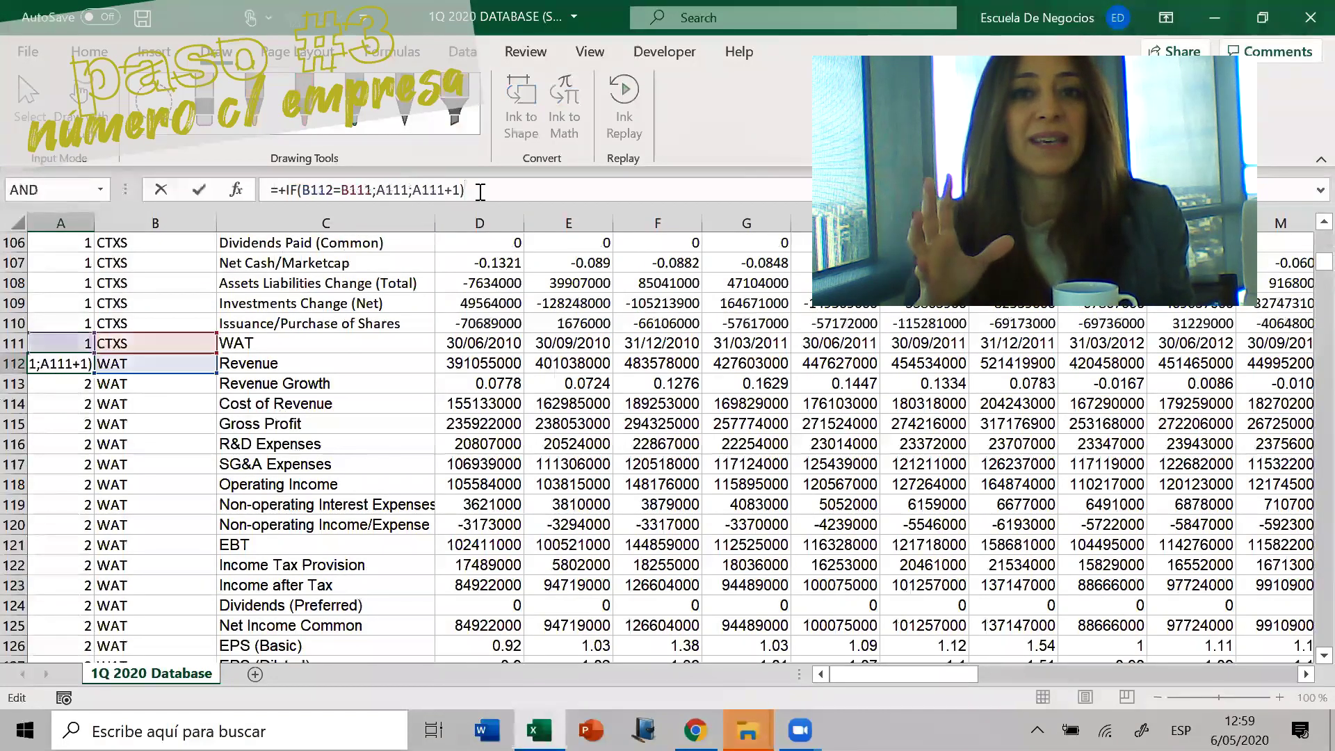
{"action": "key", "text": "ctrl+Return"}
{"action": "key", "text": "ctrl+Down"}
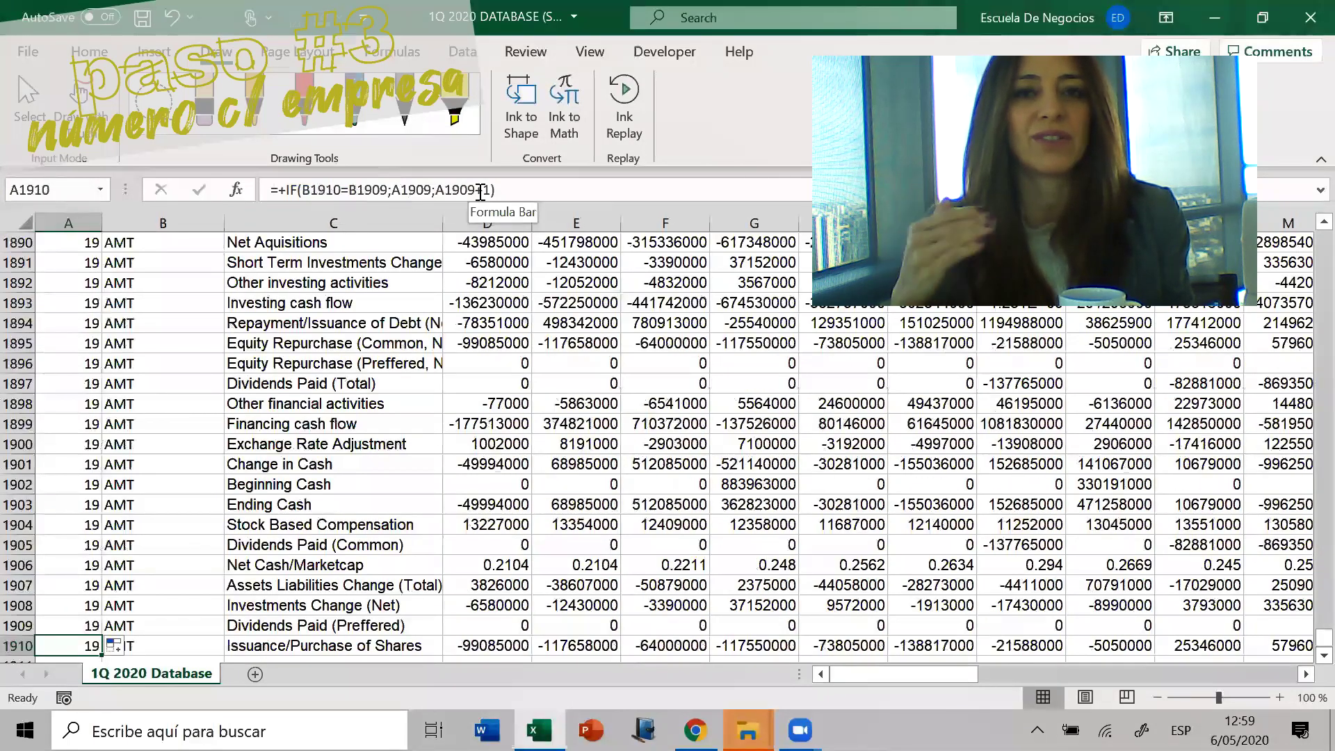
{"action": "key", "text": "ctrl+Up"}
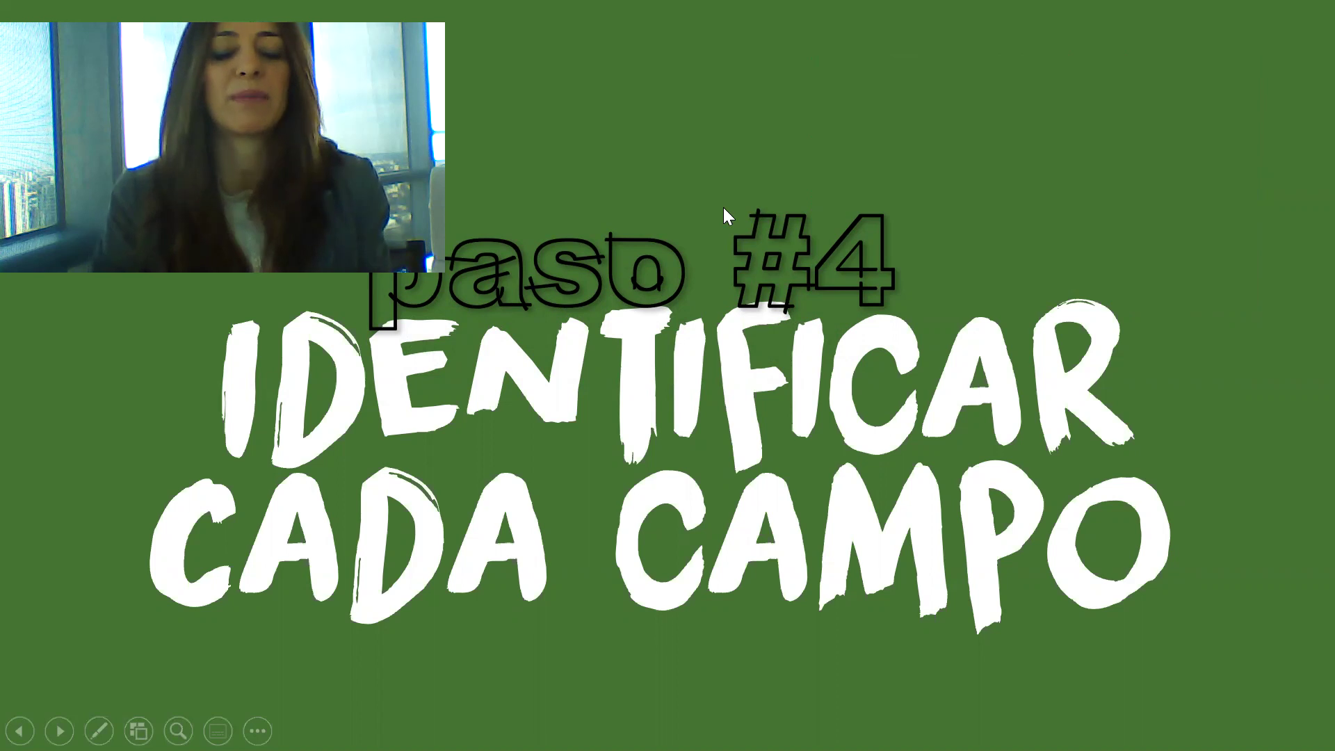
{"action": "left_click", "coordinate": [945, 146]}
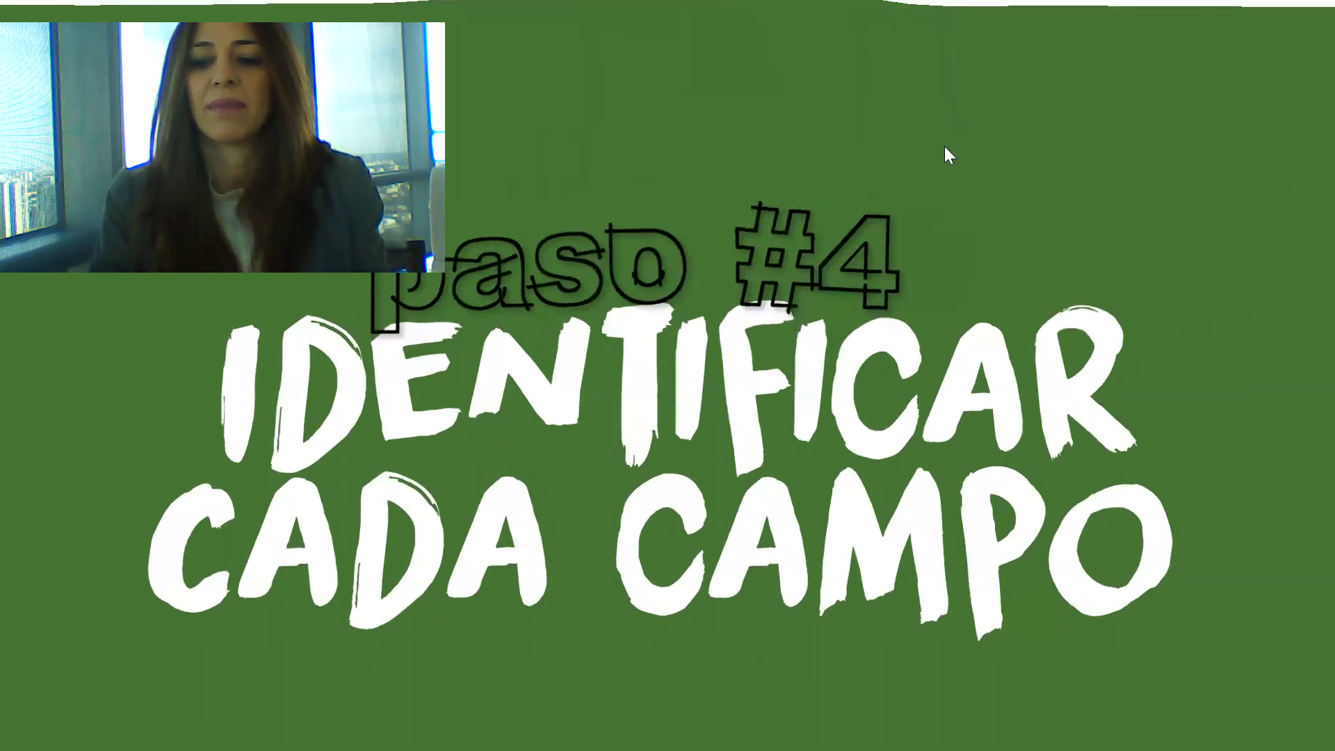
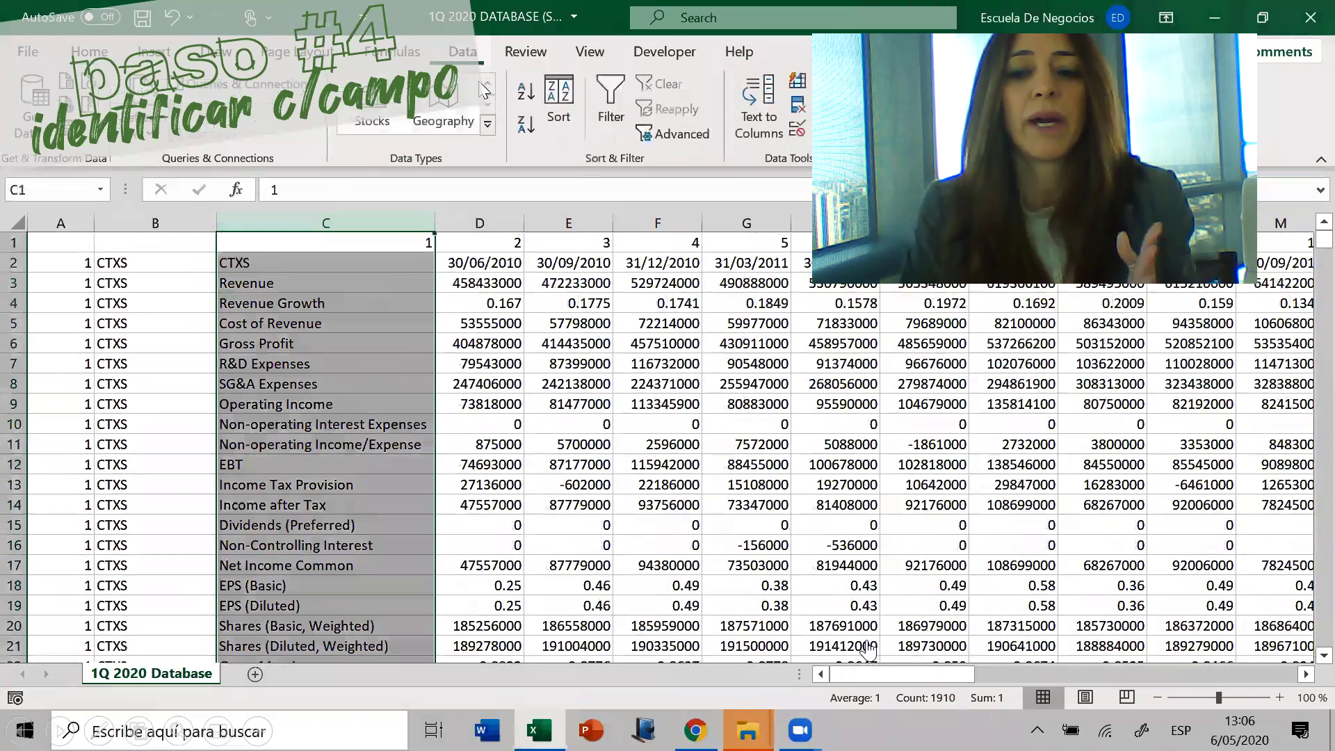
Filter column C to show only the Common Equity (Total) rows for every company
{"action": "left_click", "coordinate": [609, 120]}
{"action": "left_click", "coordinate": [425, 242]}
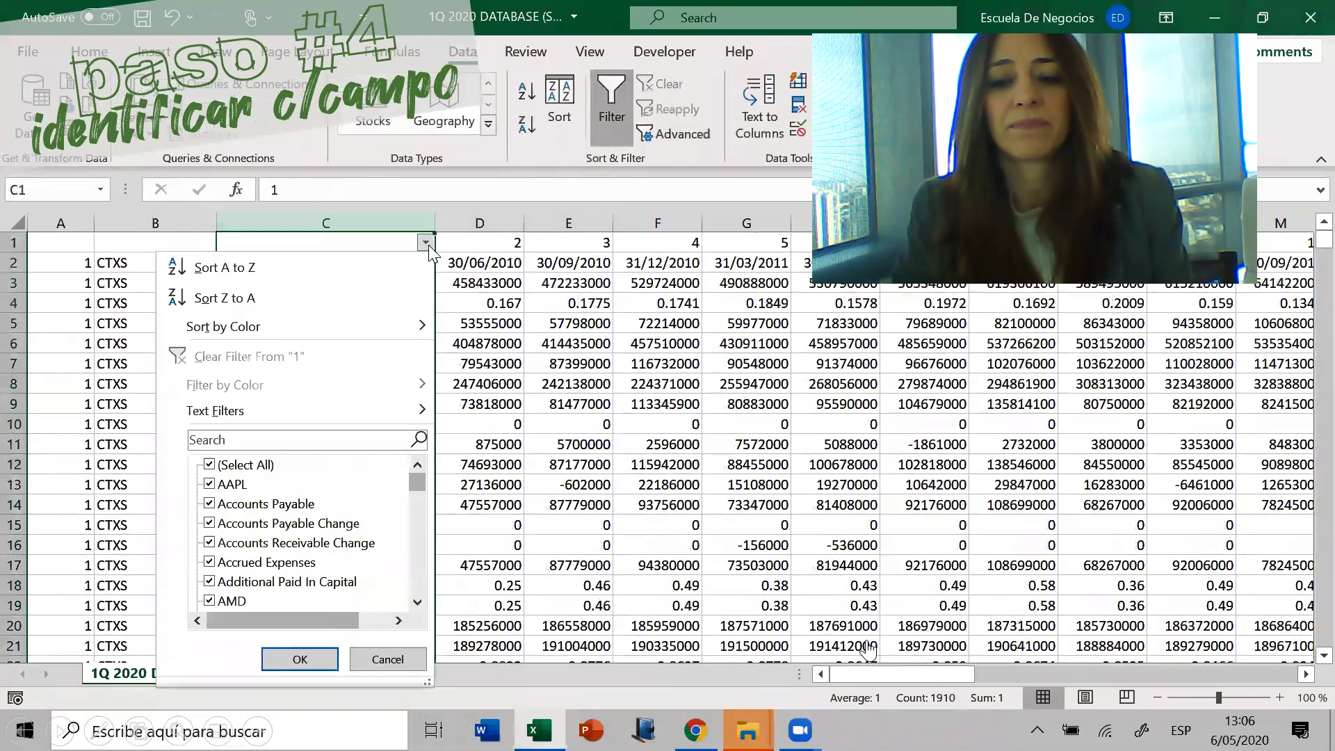
{"action": "scroll", "coordinate": [425, 564], "scroll_direction": "down", "scroll_amount": 2}
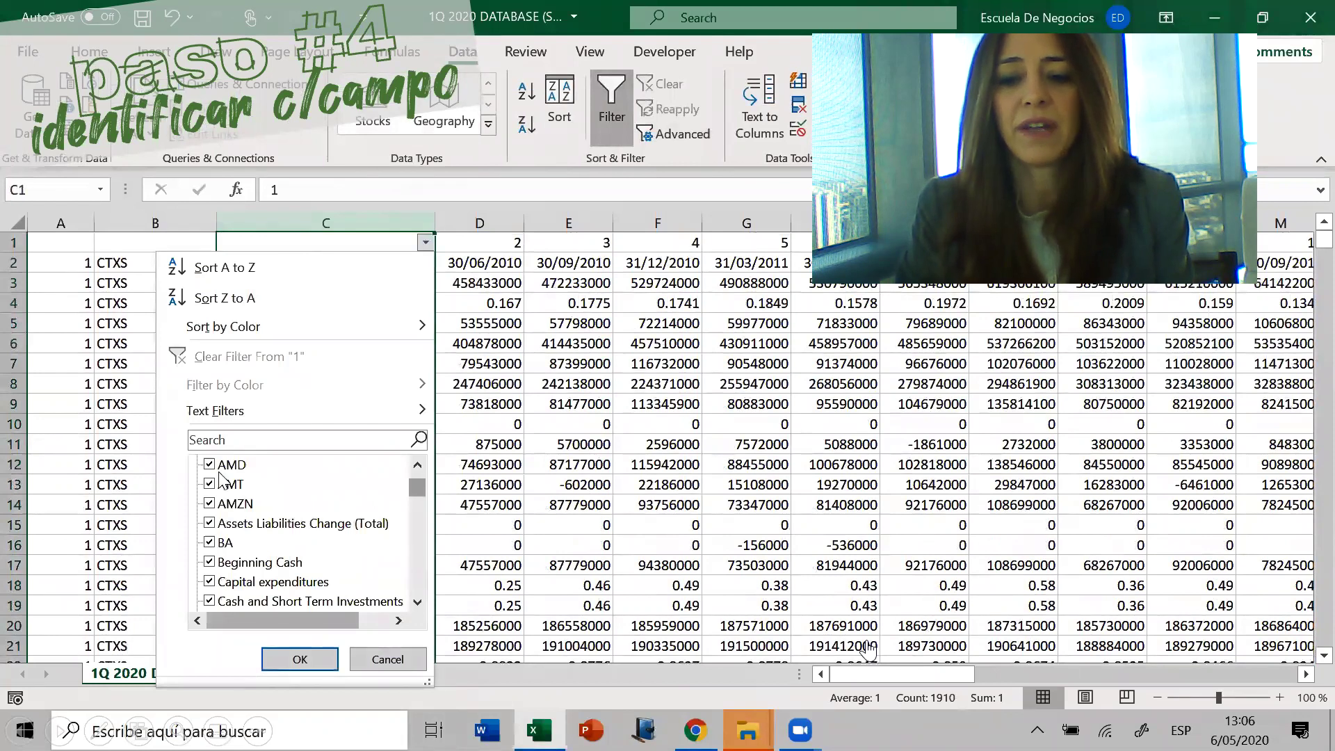
{"action": "left_click_drag", "start_coordinate": [413, 483], "coordinate": [413, 469]}
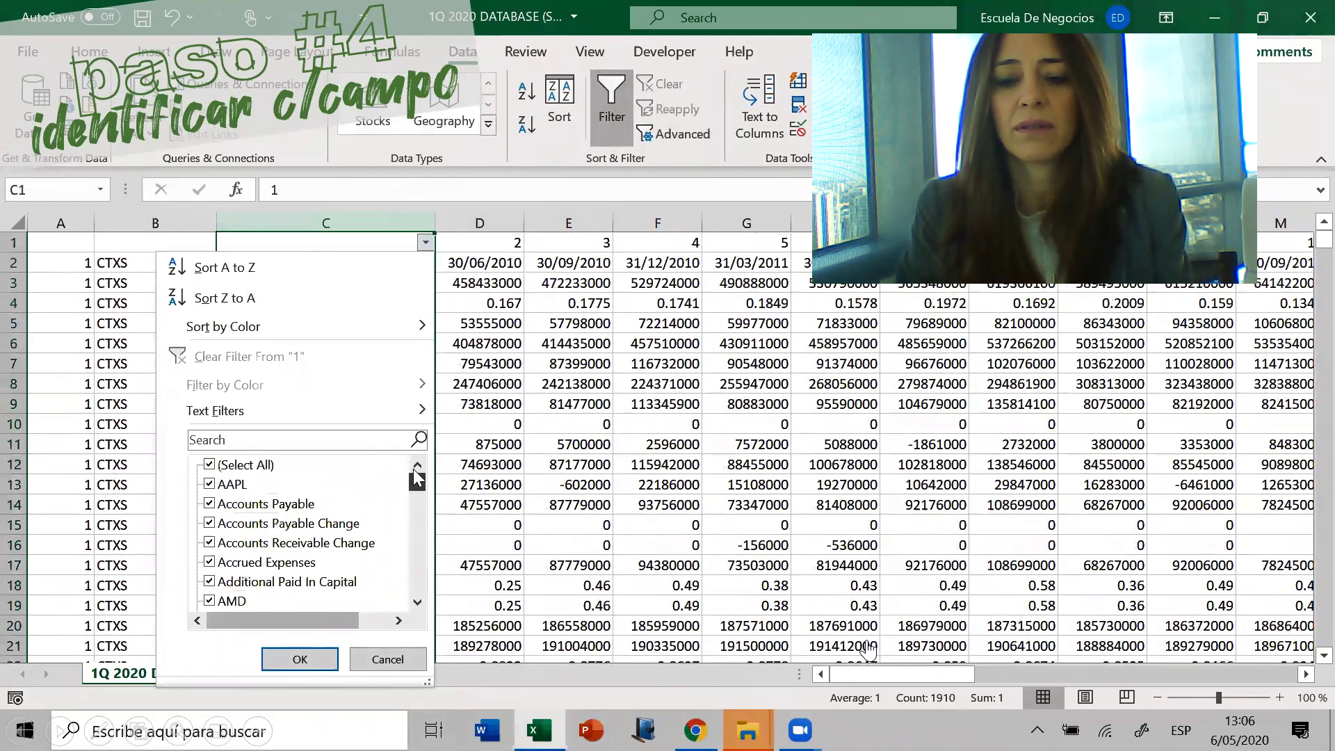
{"action": "left_click", "coordinate": [209, 465]}
{"action": "left_click", "coordinate": [415, 584]}
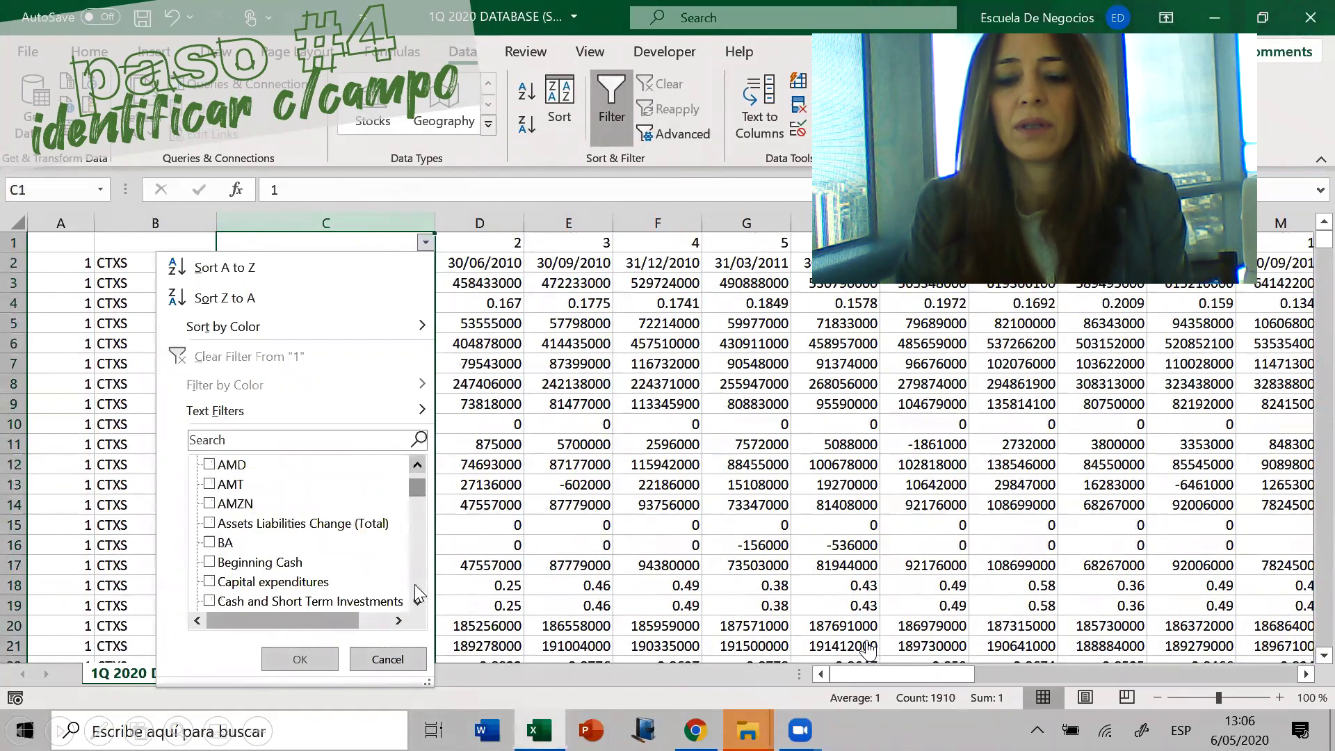
{"action": "left_click", "coordinate": [414, 584]}
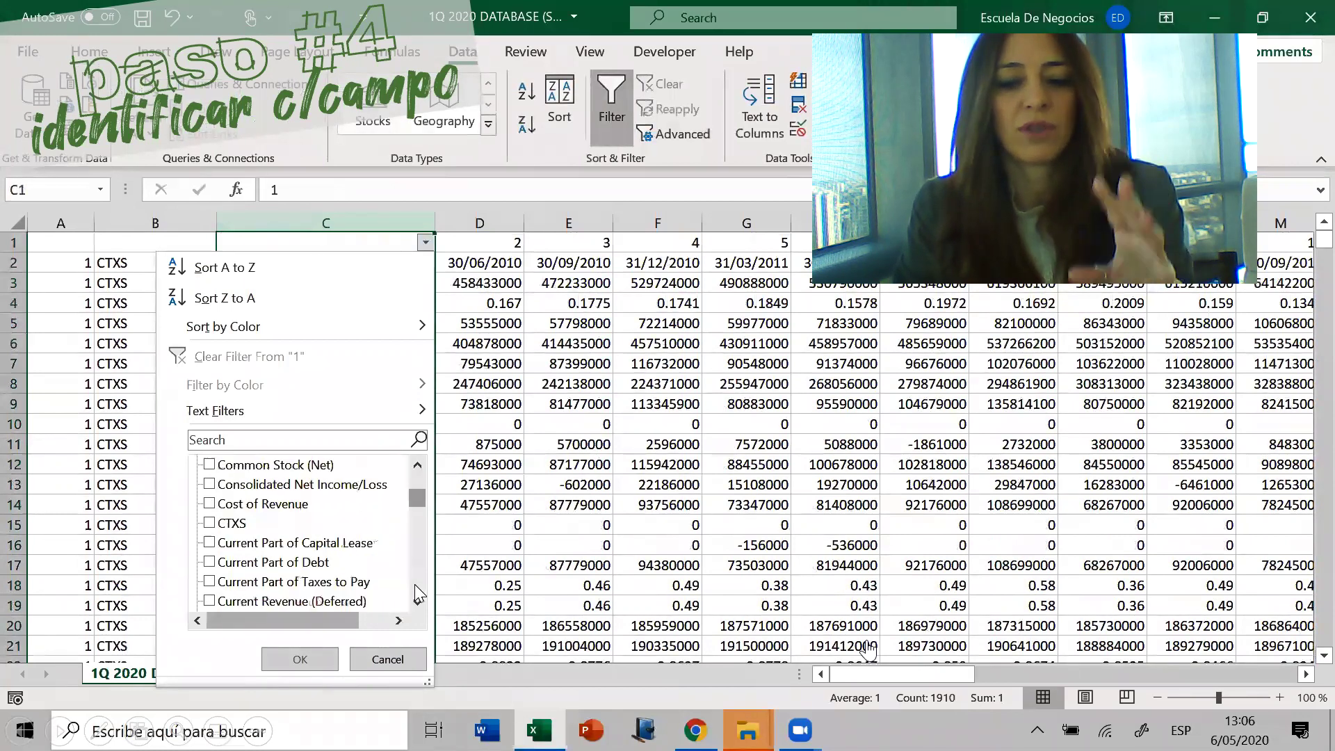
{"action": "left_click", "coordinate": [418, 465]}
{"action": "left_click", "coordinate": [417, 465]}
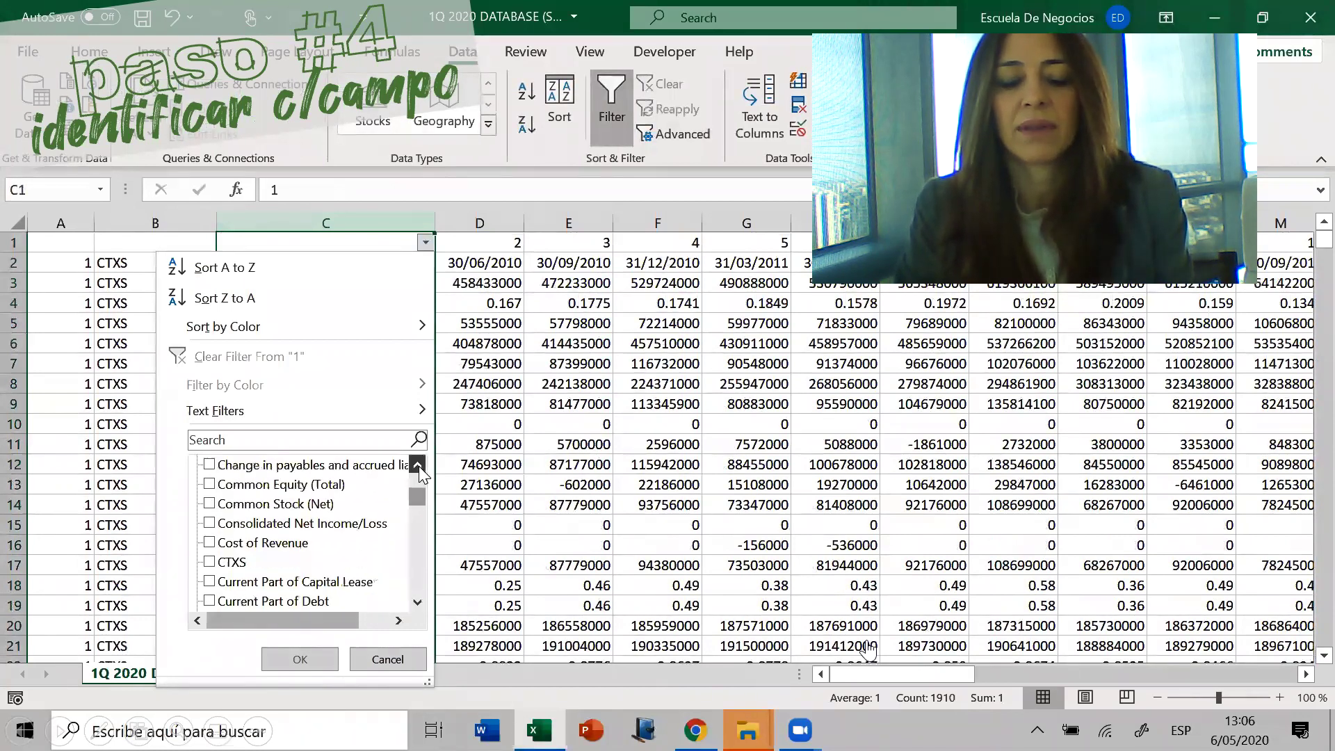
{"action": "left_click", "coordinate": [418, 465]}
{"action": "left_click", "coordinate": [210, 504]}
{"action": "left_click", "coordinate": [320, 660]}
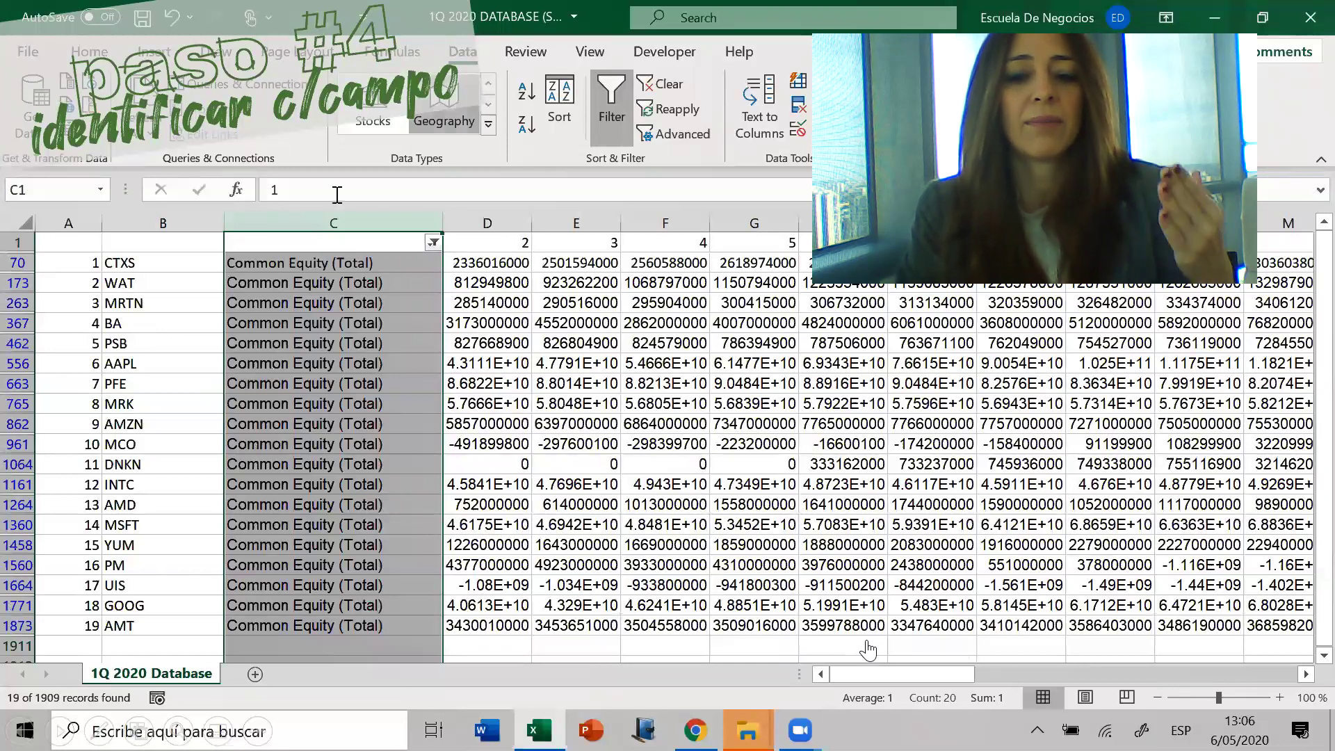
Remove the filter from column C to show all rows again
{"action": "left_click", "coordinate": [612, 104]}
{"action": "left_click", "coordinate": [444, 300]}
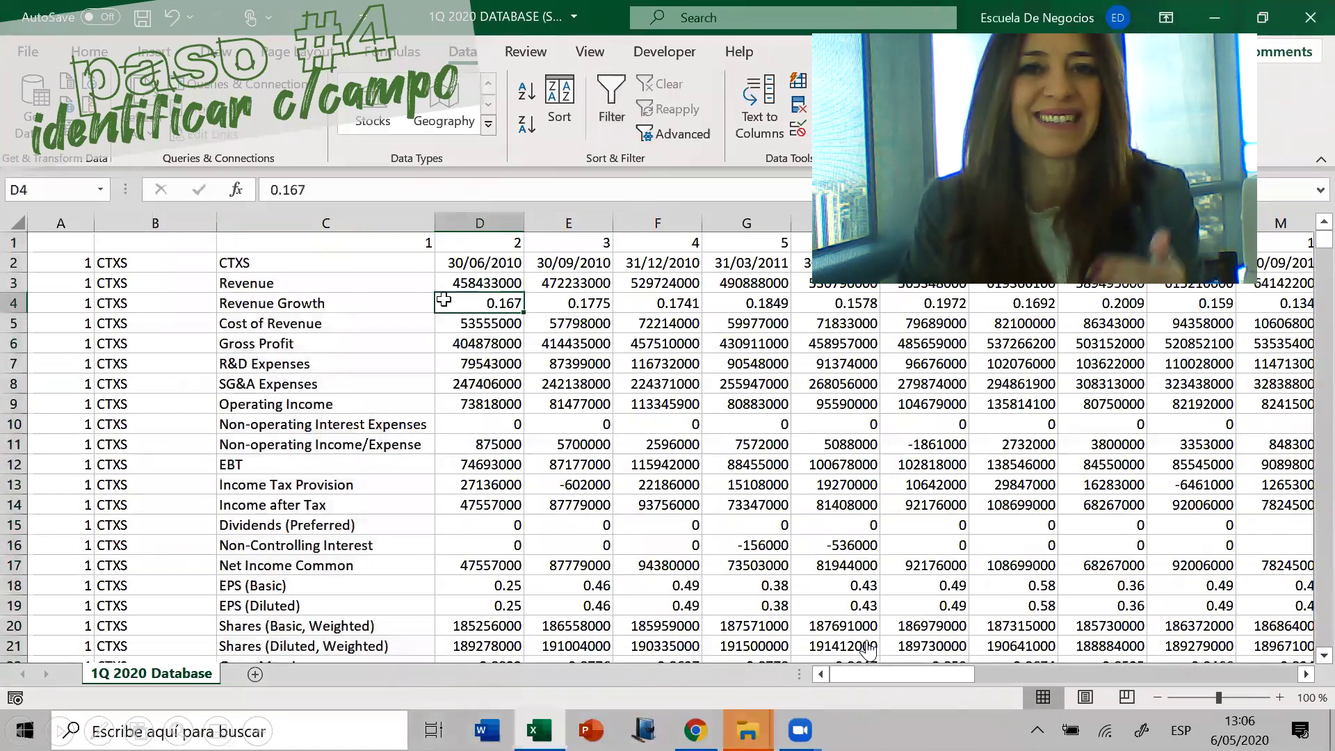
{"action": "left_click", "coordinate": [296, 281]}
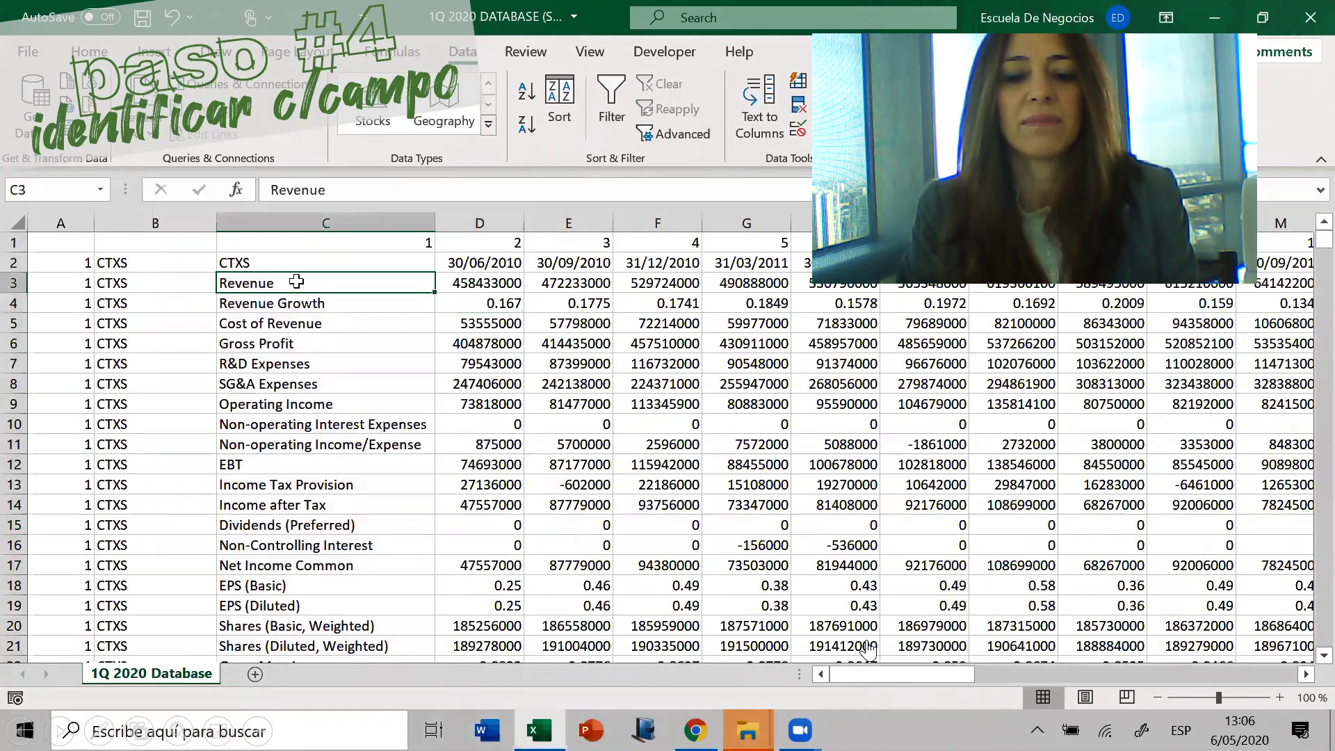
Insert two blank columns between the field names in column C and the first quarter's data
{"action": "left_click", "coordinate": [494, 221]}
{"action": "right_click", "coordinate": [495, 224]}
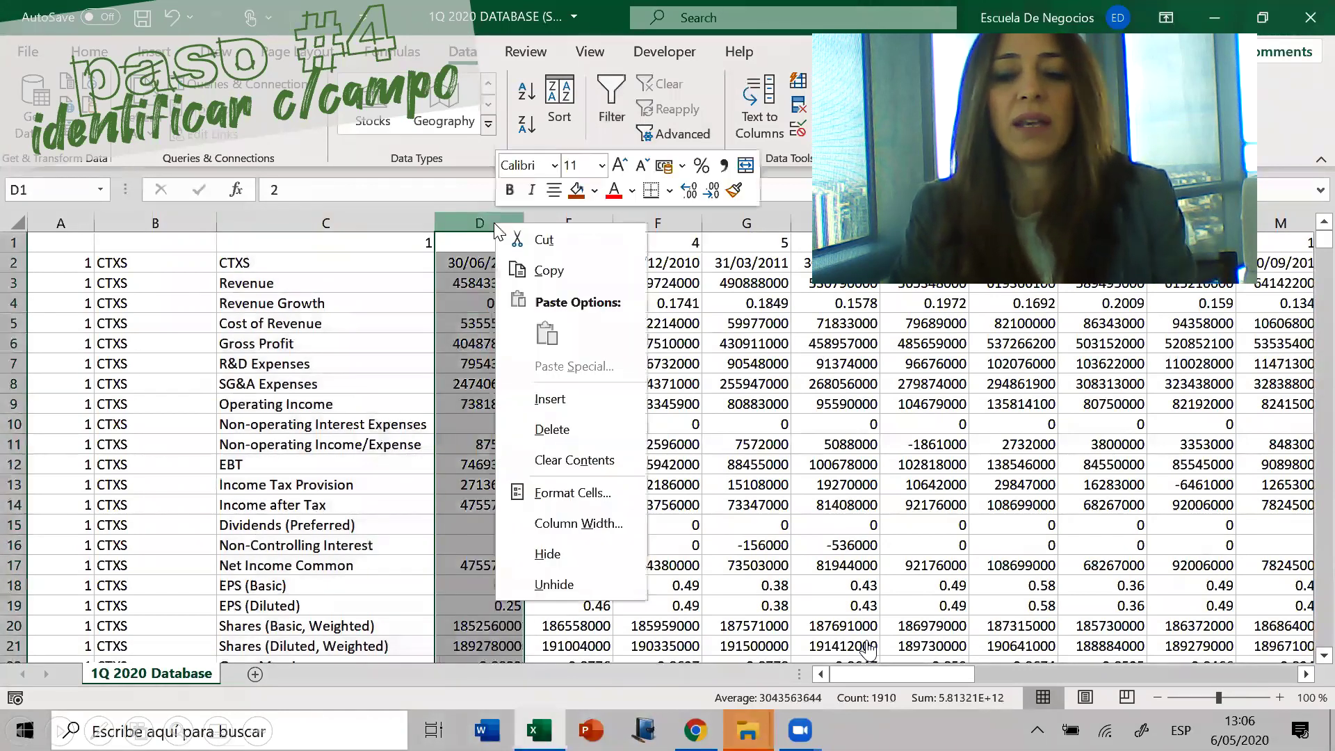
{"action": "left_click", "coordinate": [553, 398]}
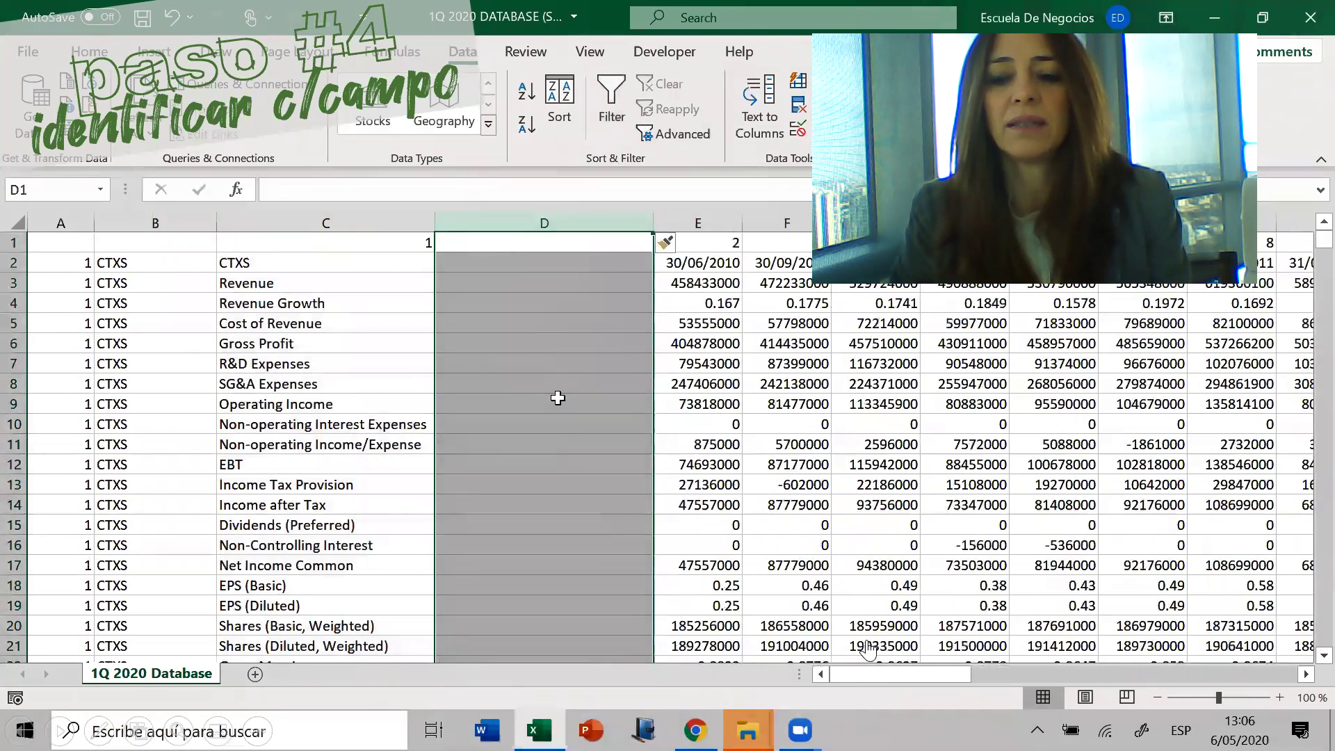
{"action": "key", "text": "F4"}
{"action": "left_click", "coordinate": [662, 450]}
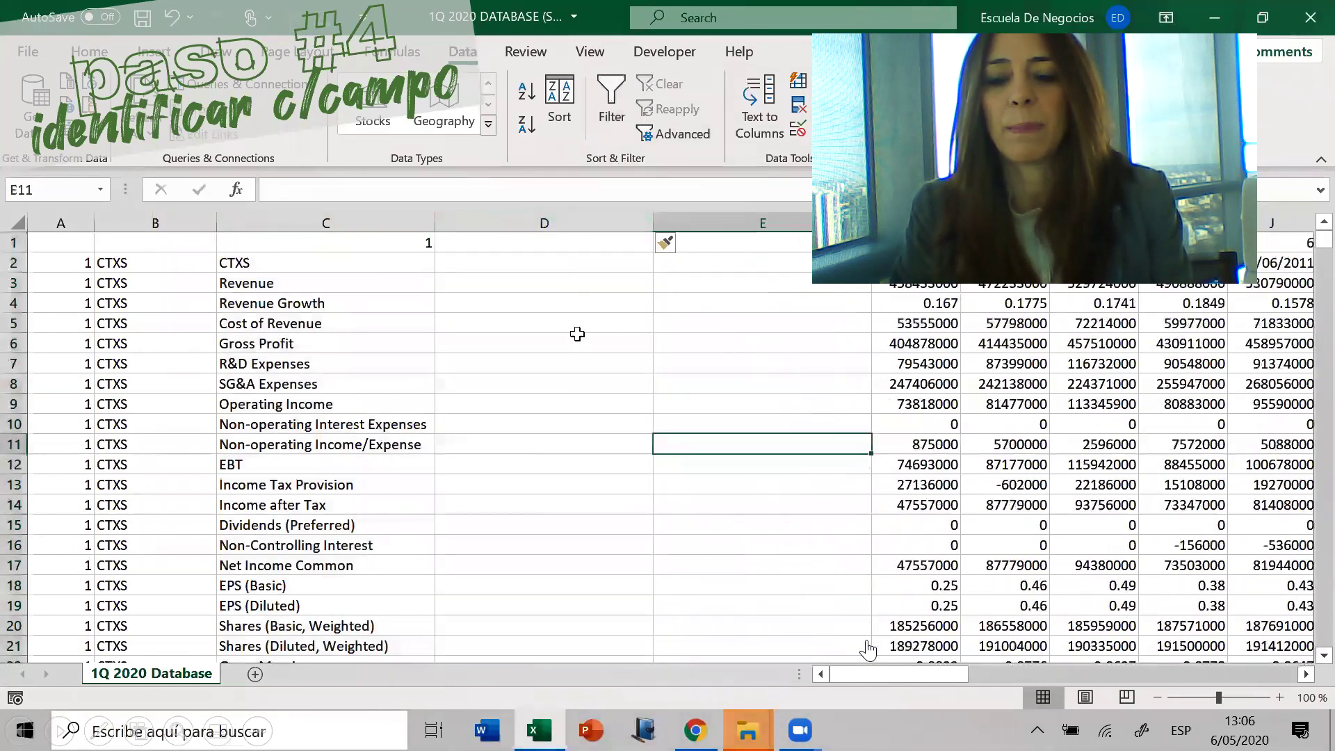
Enter the formula =+LEFT(C3;7) in D3 to extract the first seven characters of the field name
{"action": "left_click", "coordinate": [602, 287]}
{"action": "type", "text": "+"}
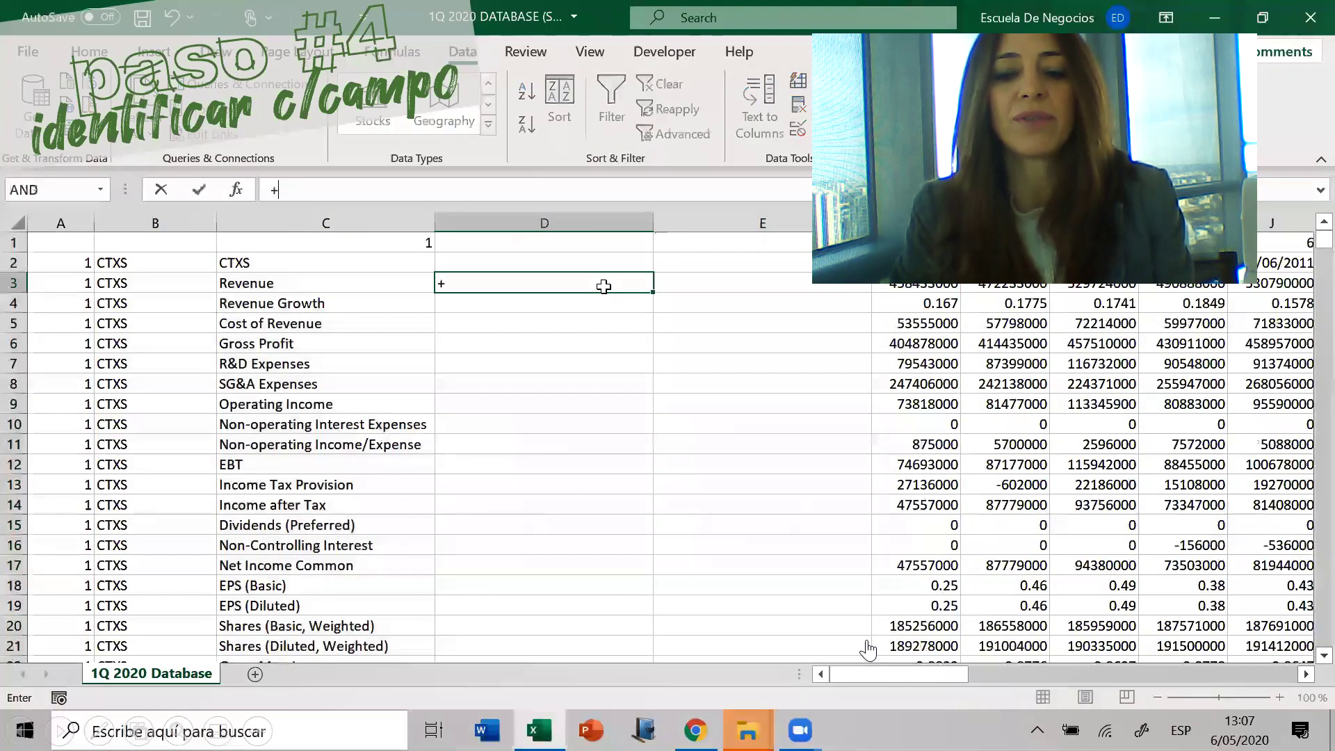
{"action": "type", "text": "left("}
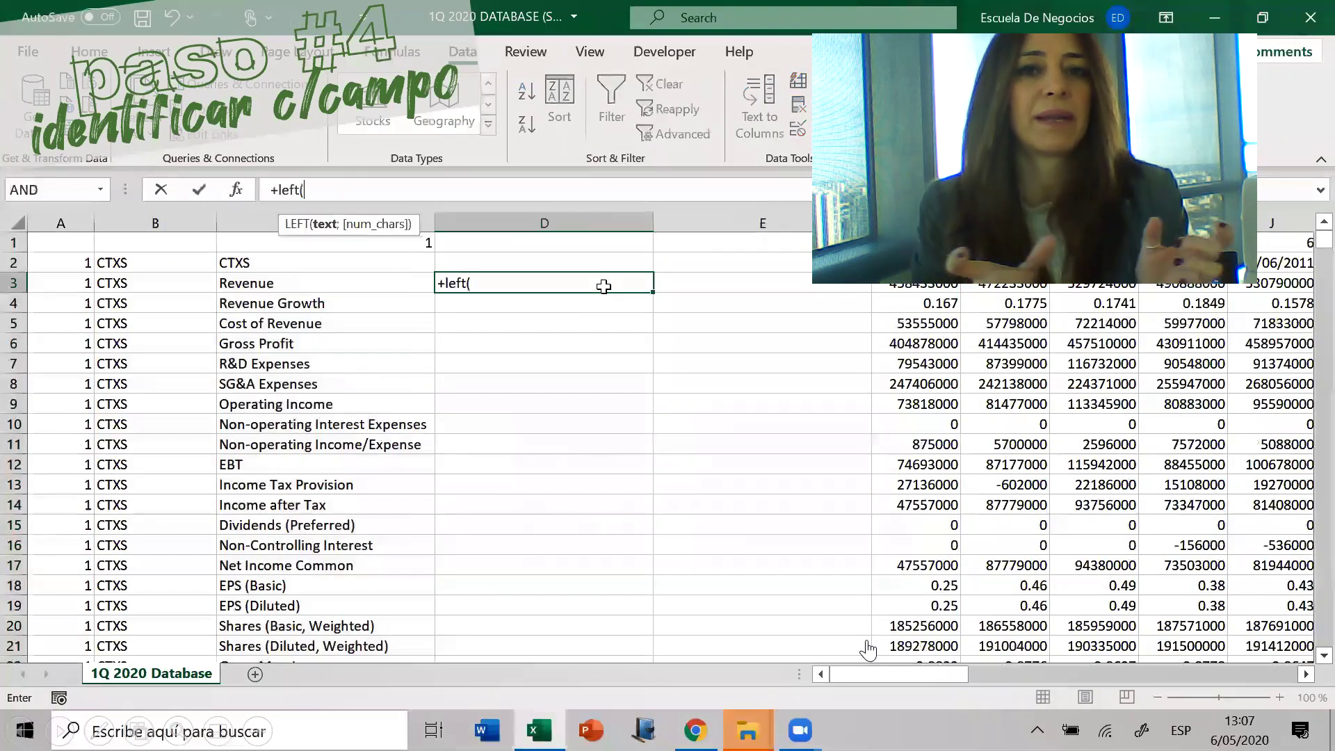
{"action": "key", "text": "Left"}
{"action": "type", "text": ";"}
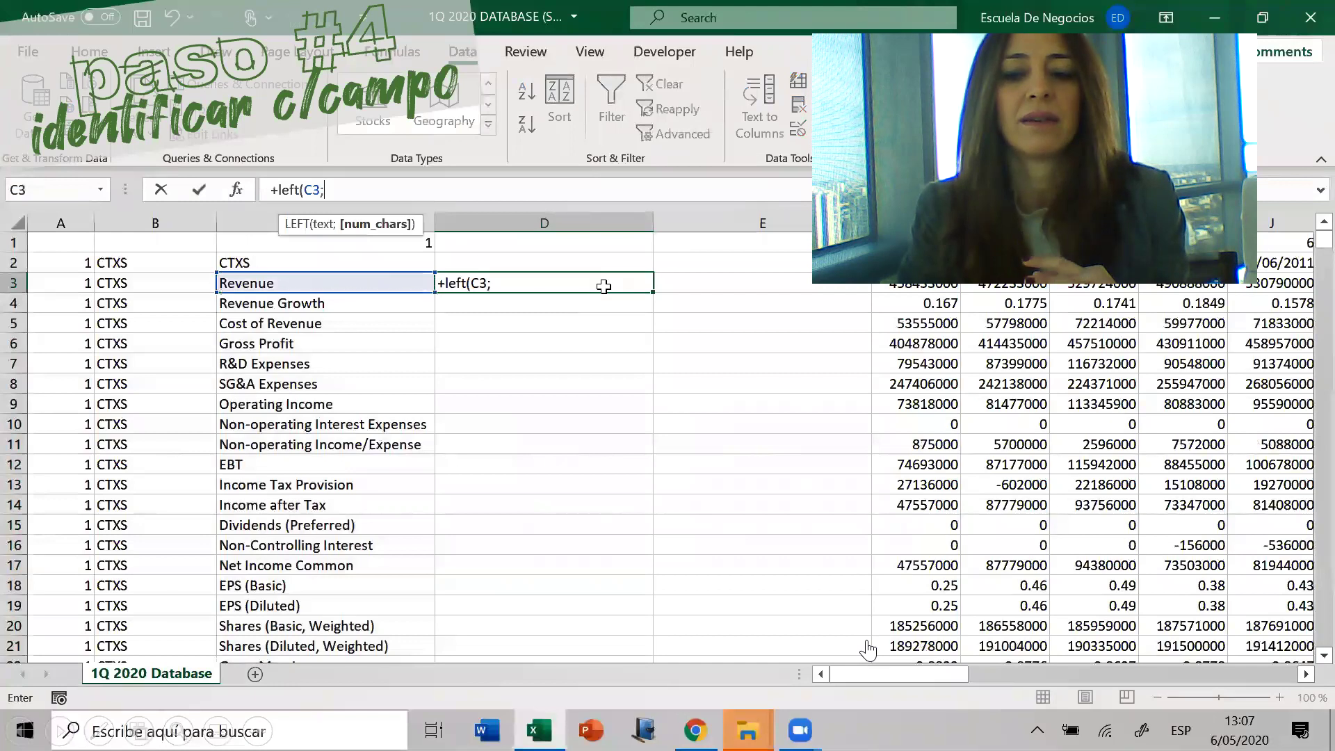
{"action": "type", "text": "7)"}
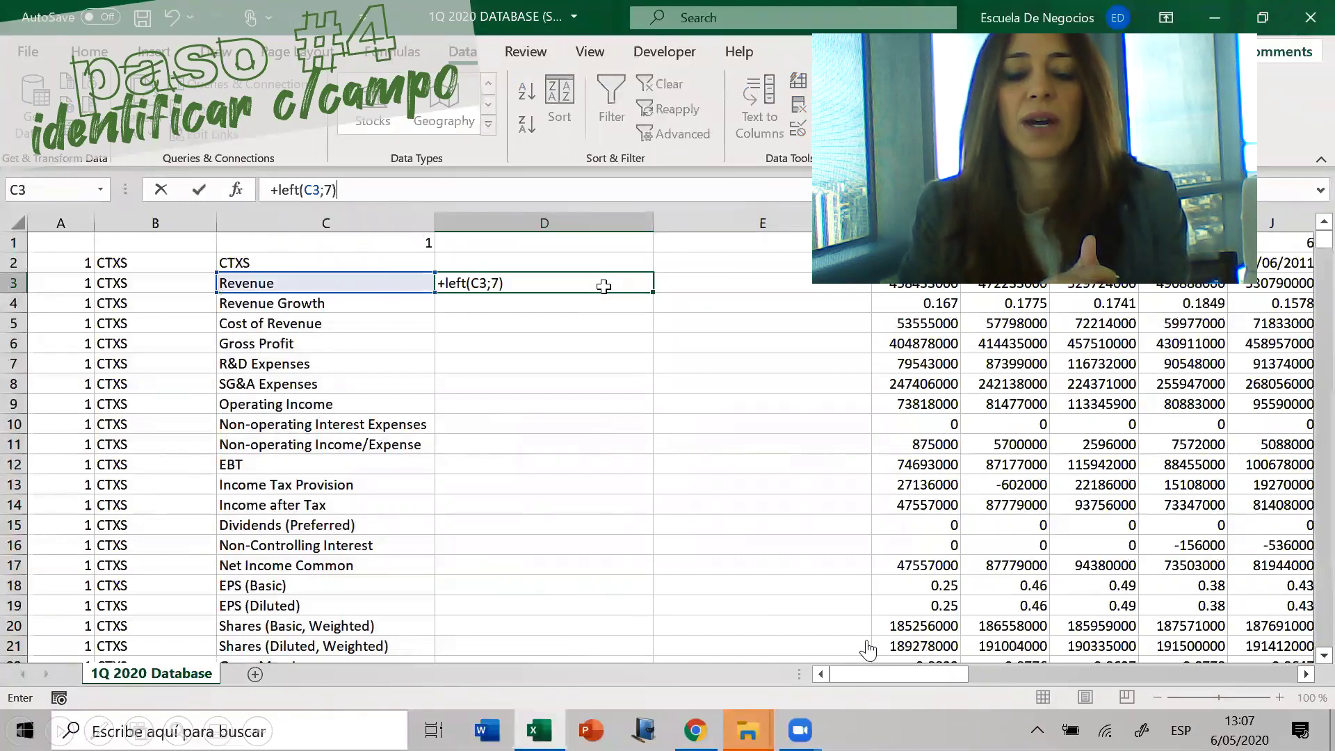
{"action": "key", "text": "Return"}
Fill the seven-character LEFT formula down column D and compare the Revenue and Revenue Growth rows with their full names
{"action": "left_click", "coordinate": [603, 285]}
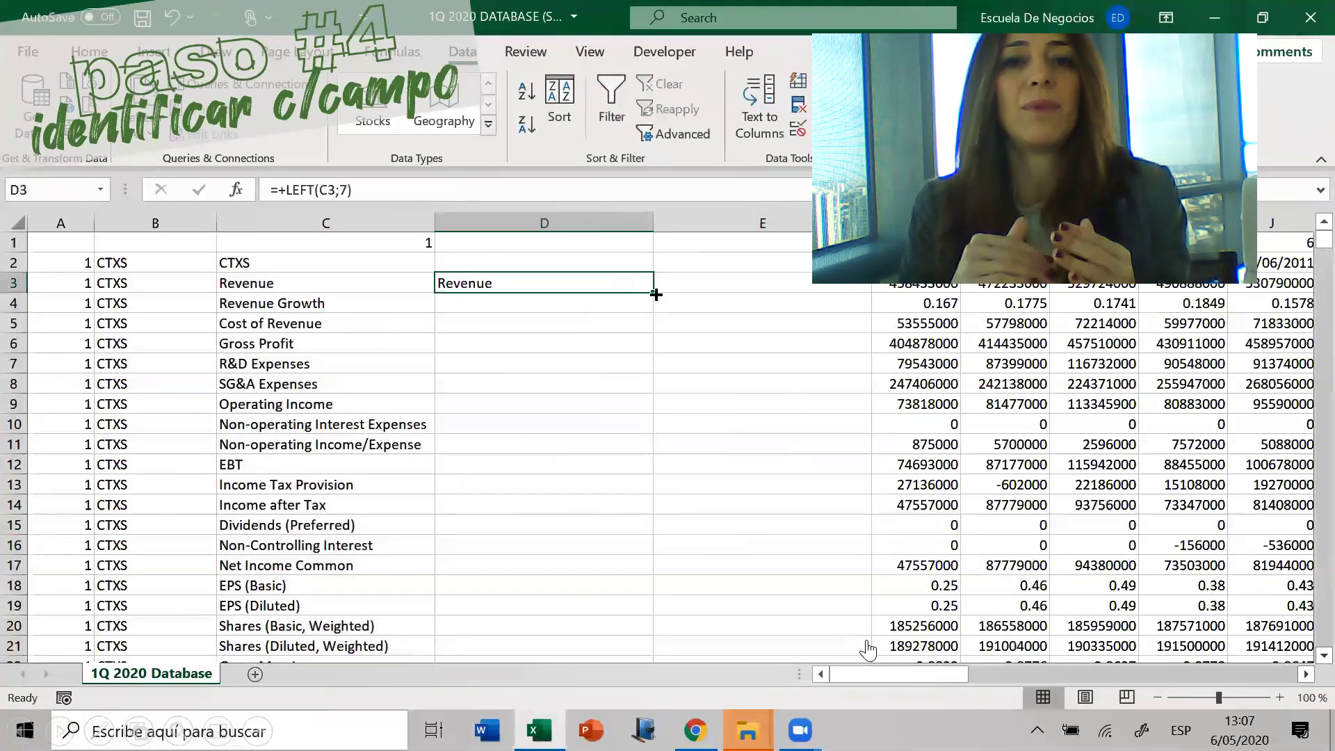
{"action": "left_click", "coordinate": [531, 196]}
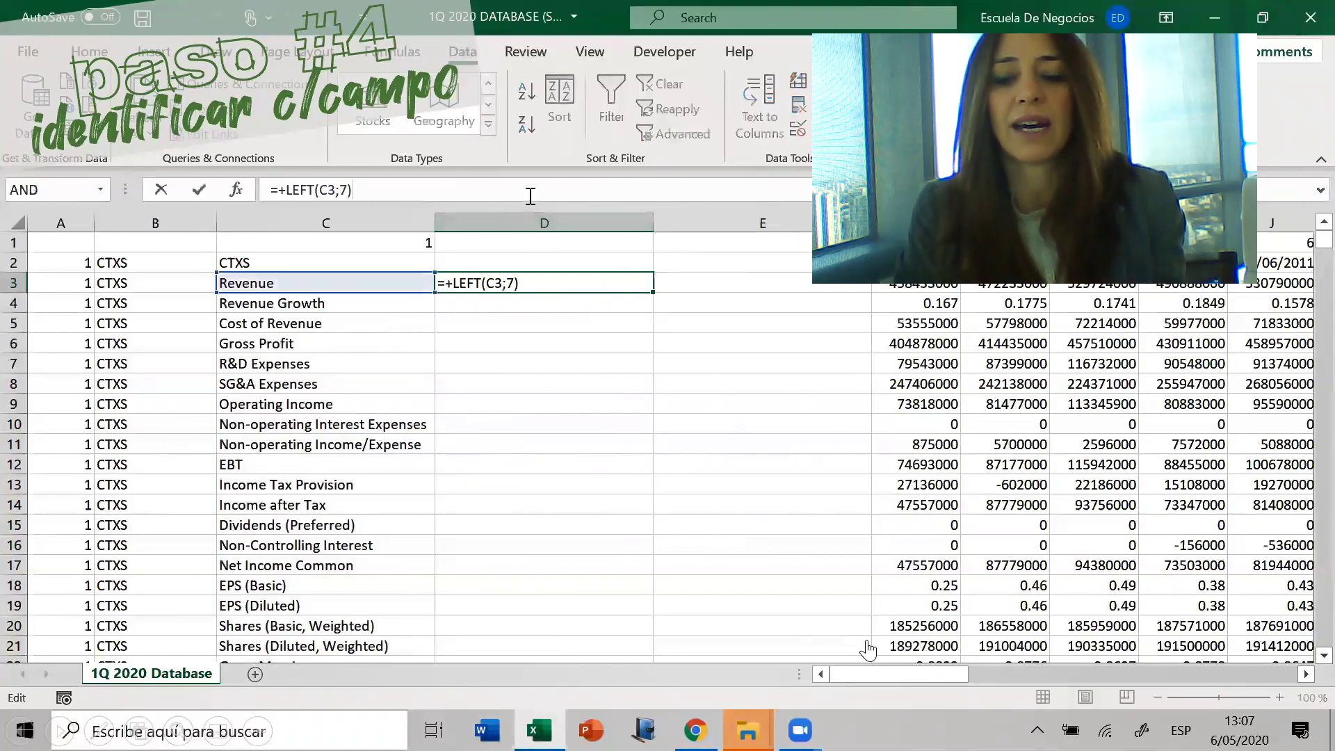
{"action": "key", "text": "Escape"}
{"action": "double_click", "coordinate": [656, 292]}
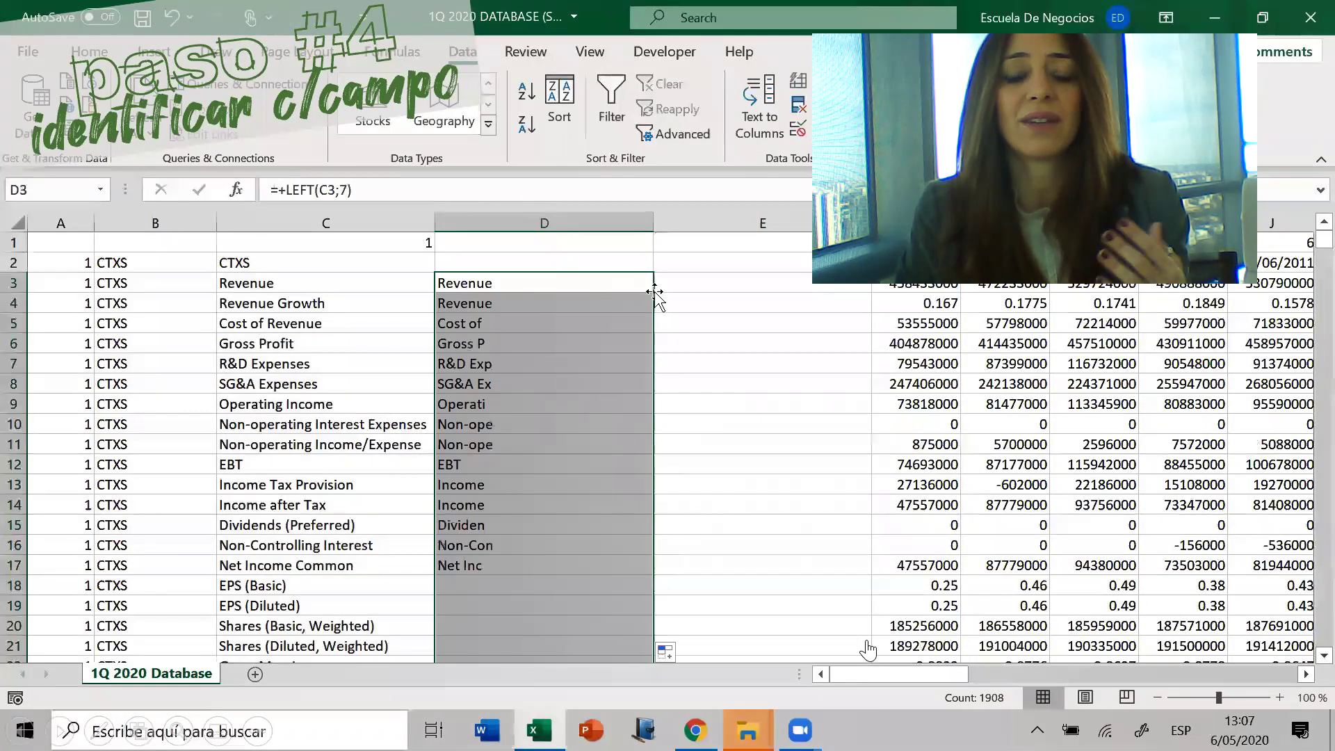
{"action": "left_click_drag", "start_coordinate": [522, 292], "coordinate": [523, 305]}
{"action": "left_click_drag", "start_coordinate": [333, 285], "coordinate": [341, 298]}
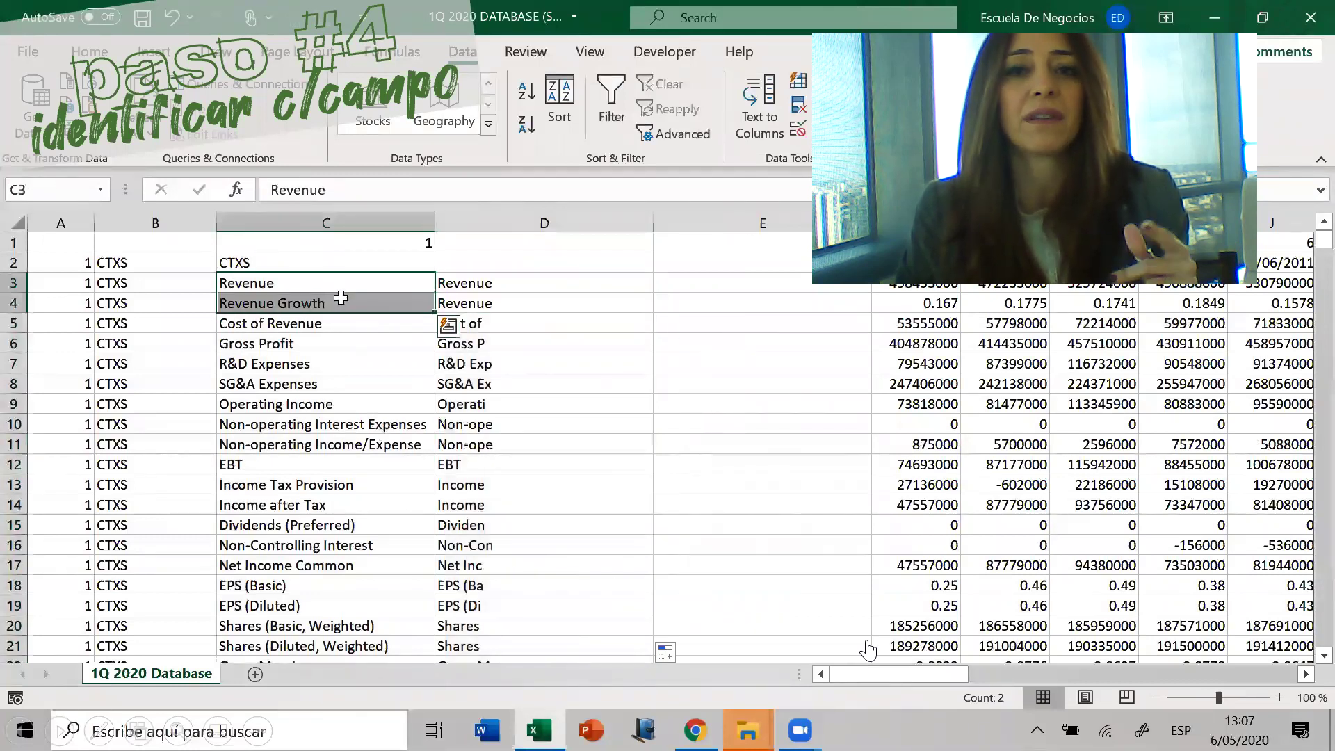
Change the number of characters in the D3 LEFT formula to 20 and fill it down column D
{"action": "left_click", "coordinate": [492, 285]}
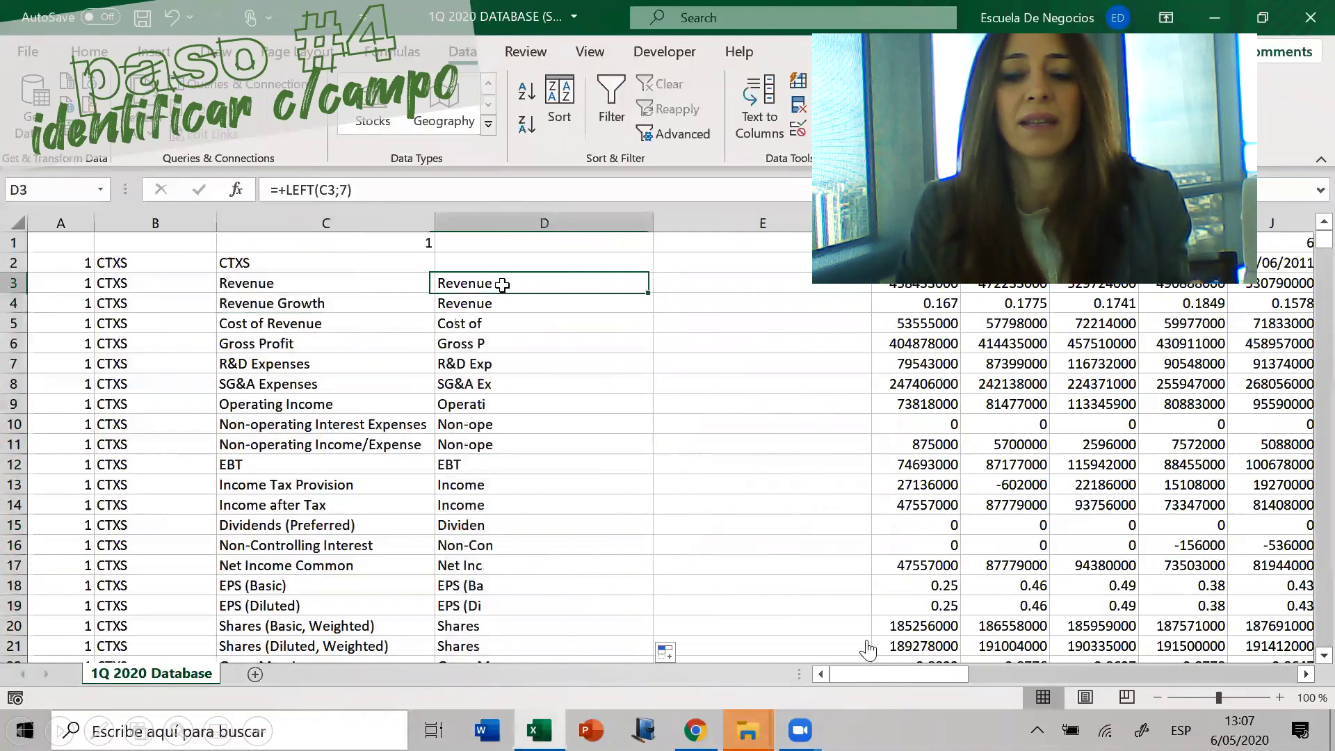
{"action": "left_click", "coordinate": [345, 190]}
{"action": "key", "text": "BackSpace"}
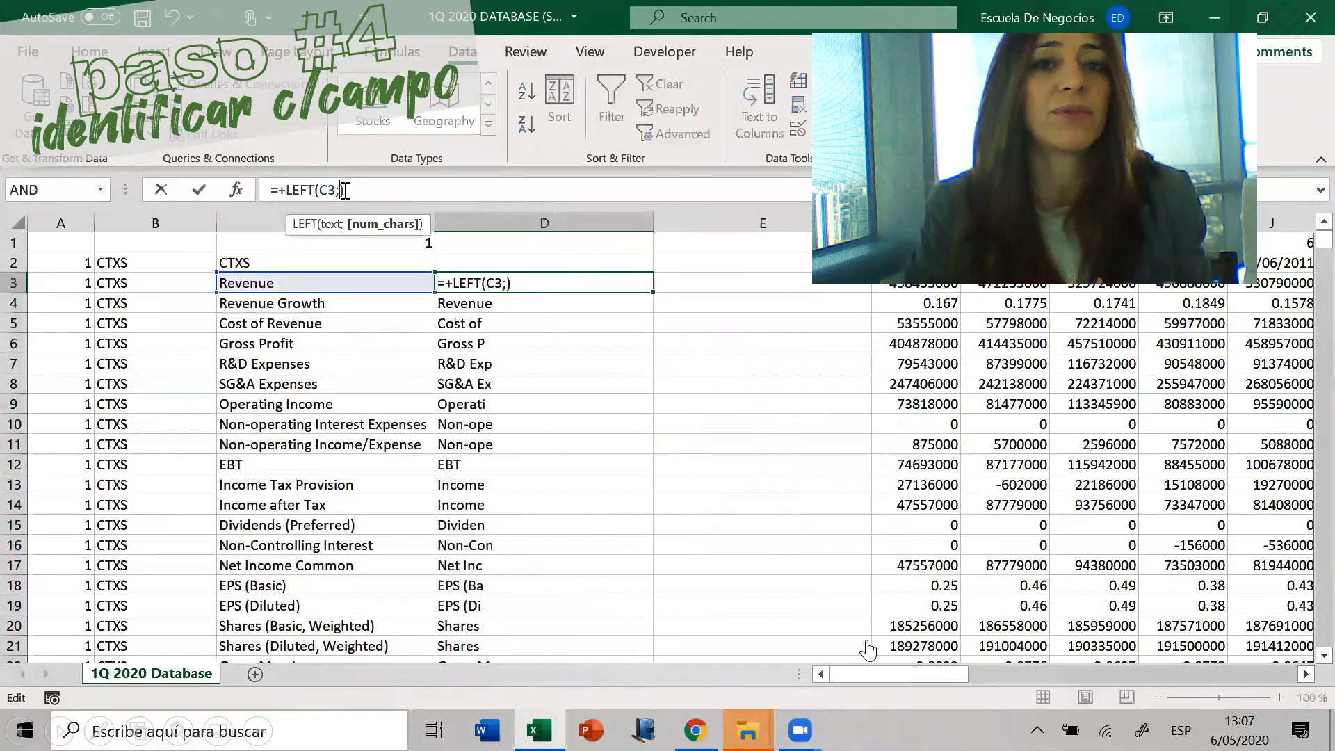
{"action": "type", "text": "20"}
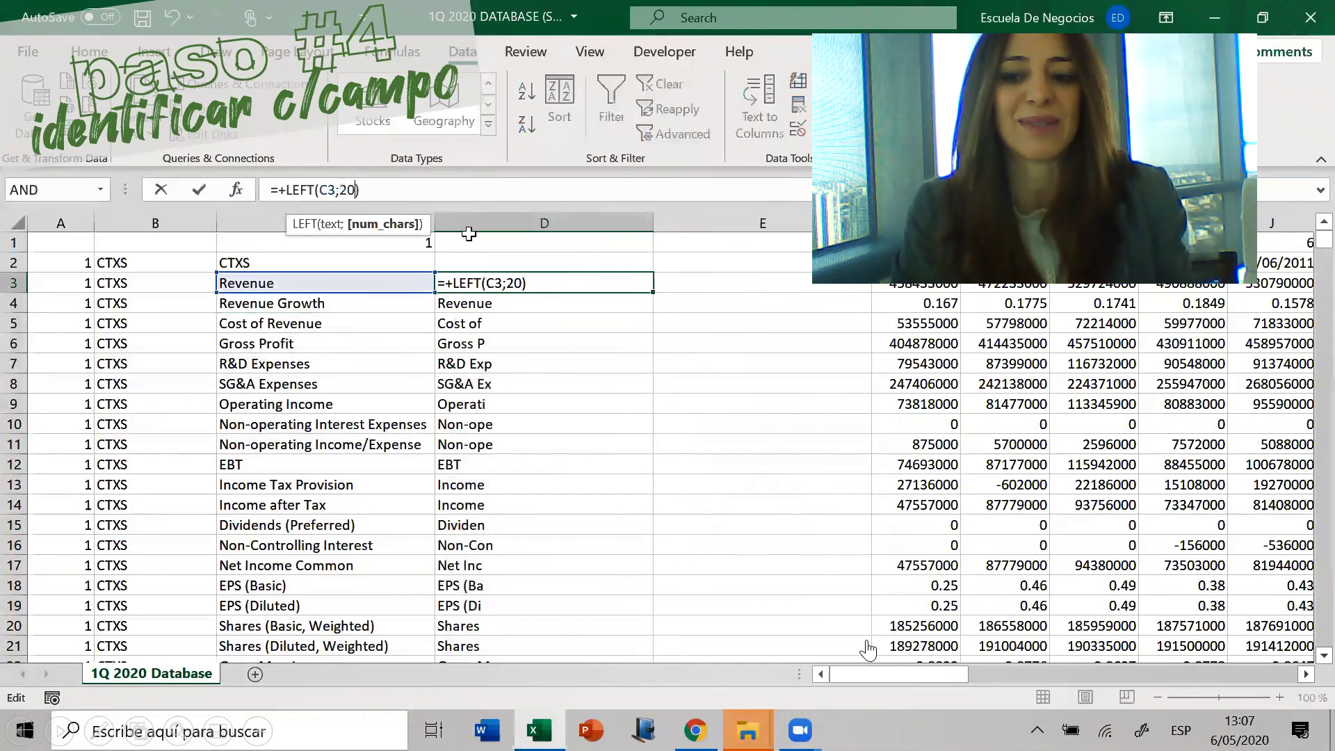
{"action": "key", "text": "Return"}
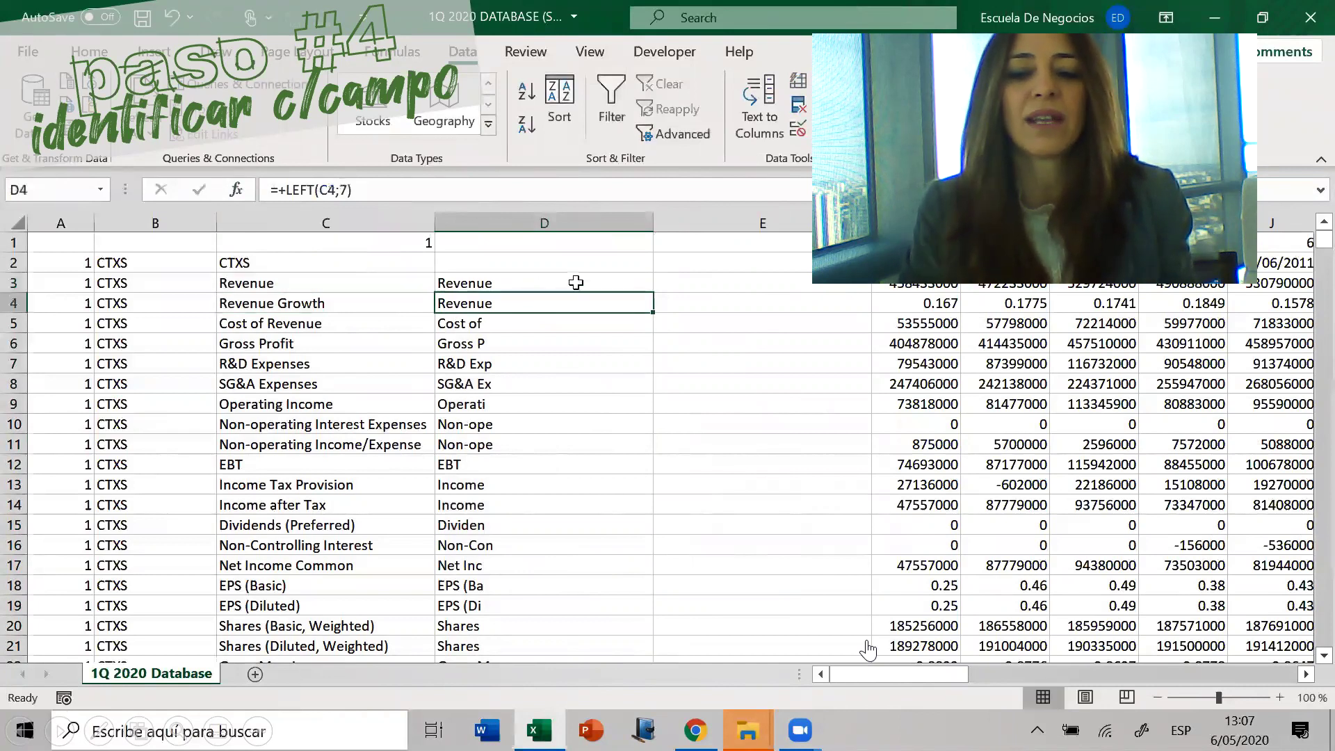
{"action": "left_click", "coordinate": [640, 284]}
{"action": "double_click", "coordinate": [653, 291]}
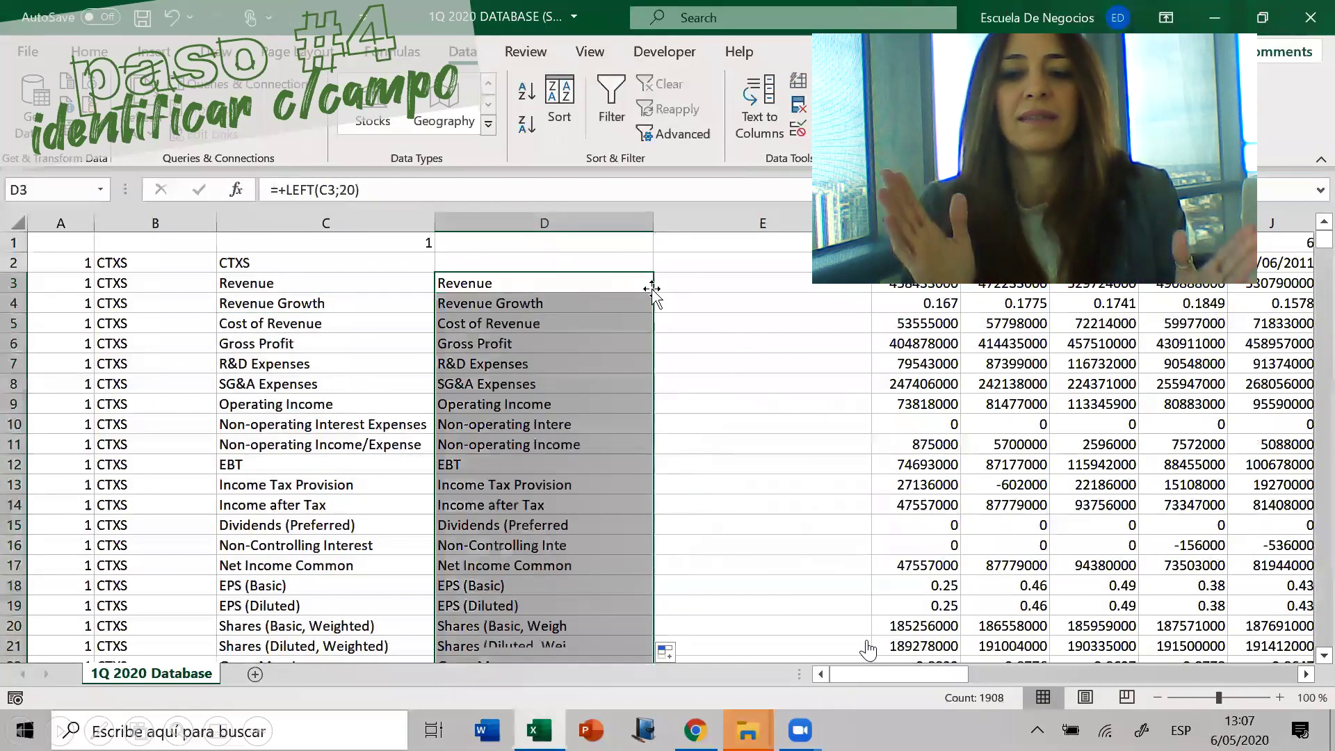
Check the shortened field names in column D from Gross Profit down to EPS (Diluted)
{"action": "left_click", "coordinate": [515, 343]}
{"action": "left_click", "coordinate": [529, 426]}
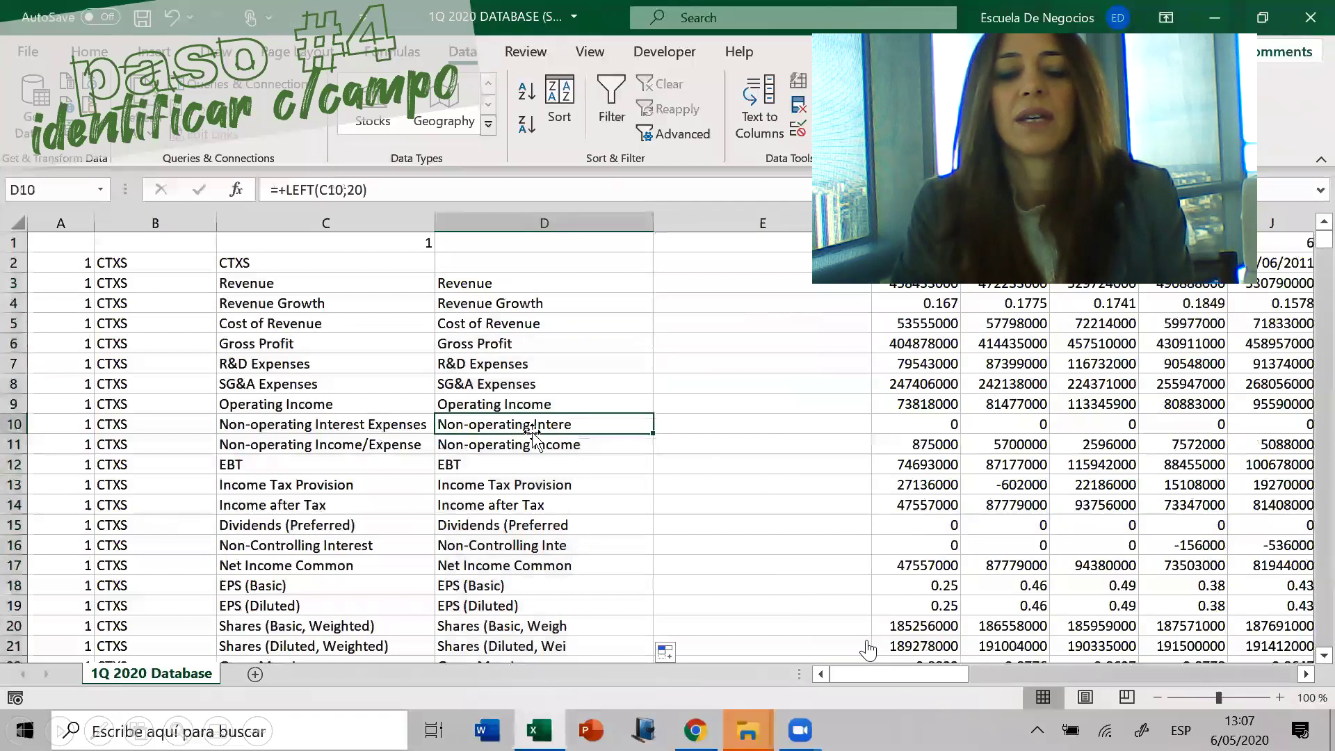
{"action": "left_click", "coordinate": [533, 444]}
{"action": "left_click", "coordinate": [529, 505]}
{"action": "left_click", "coordinate": [514, 566]}
{"action": "left_click", "coordinate": [505, 606]}
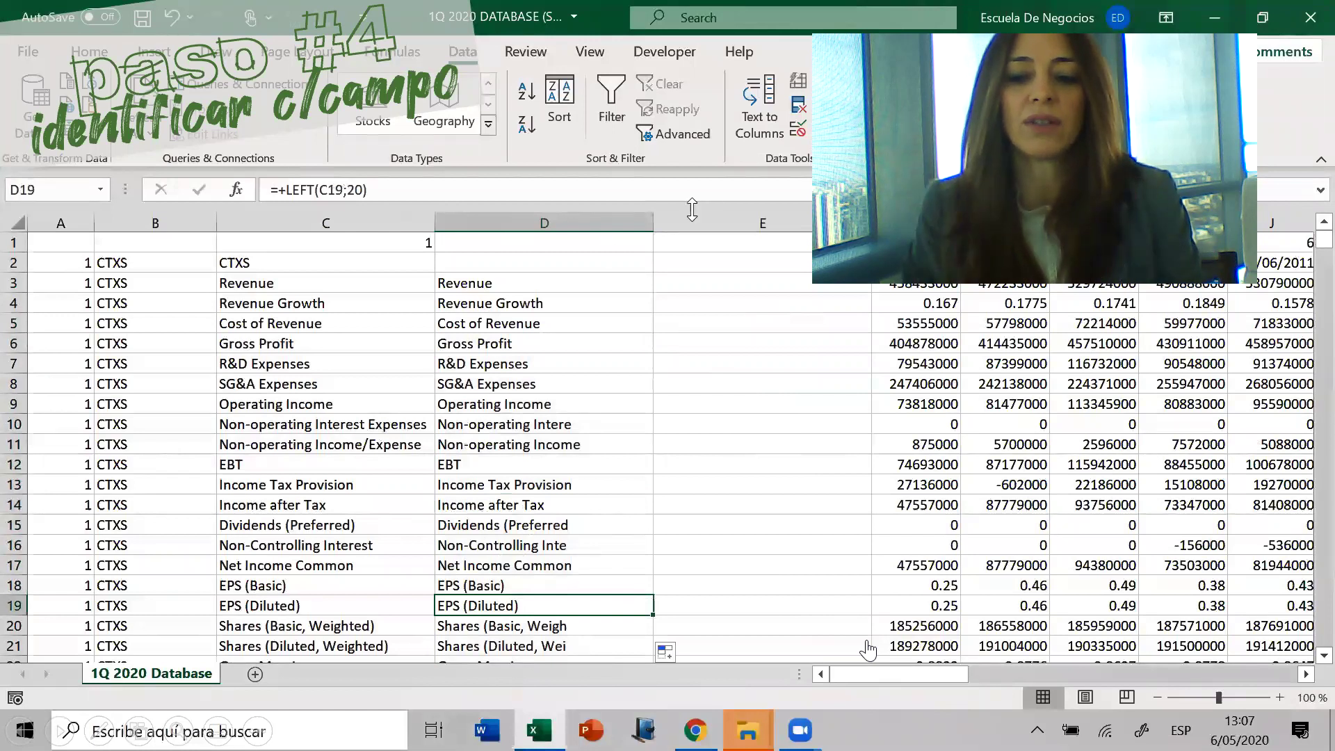
Extend the LEFT formula from D3 up into D2
{"action": "left_click", "coordinate": [711, 276]}
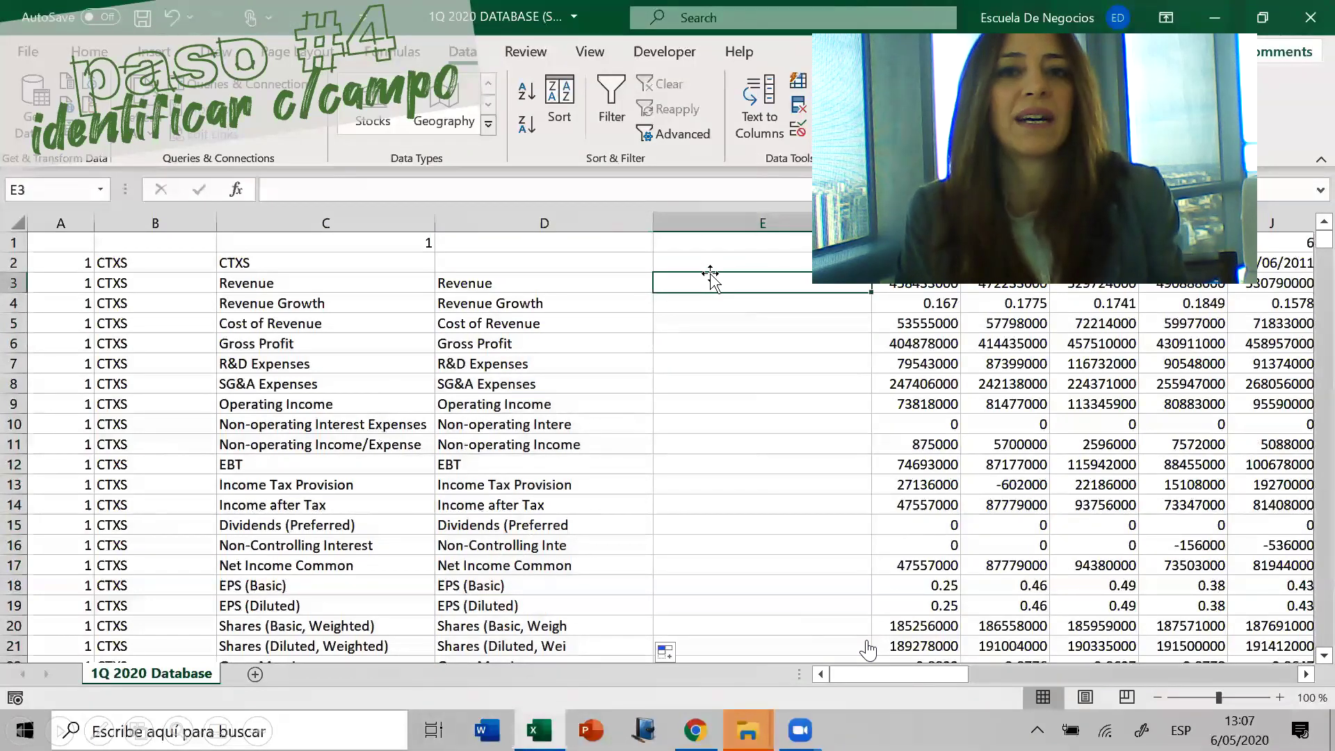
{"action": "left_click", "coordinate": [572, 276]}
{"action": "left_click_drag", "start_coordinate": [659, 297], "coordinate": [656, 266]}
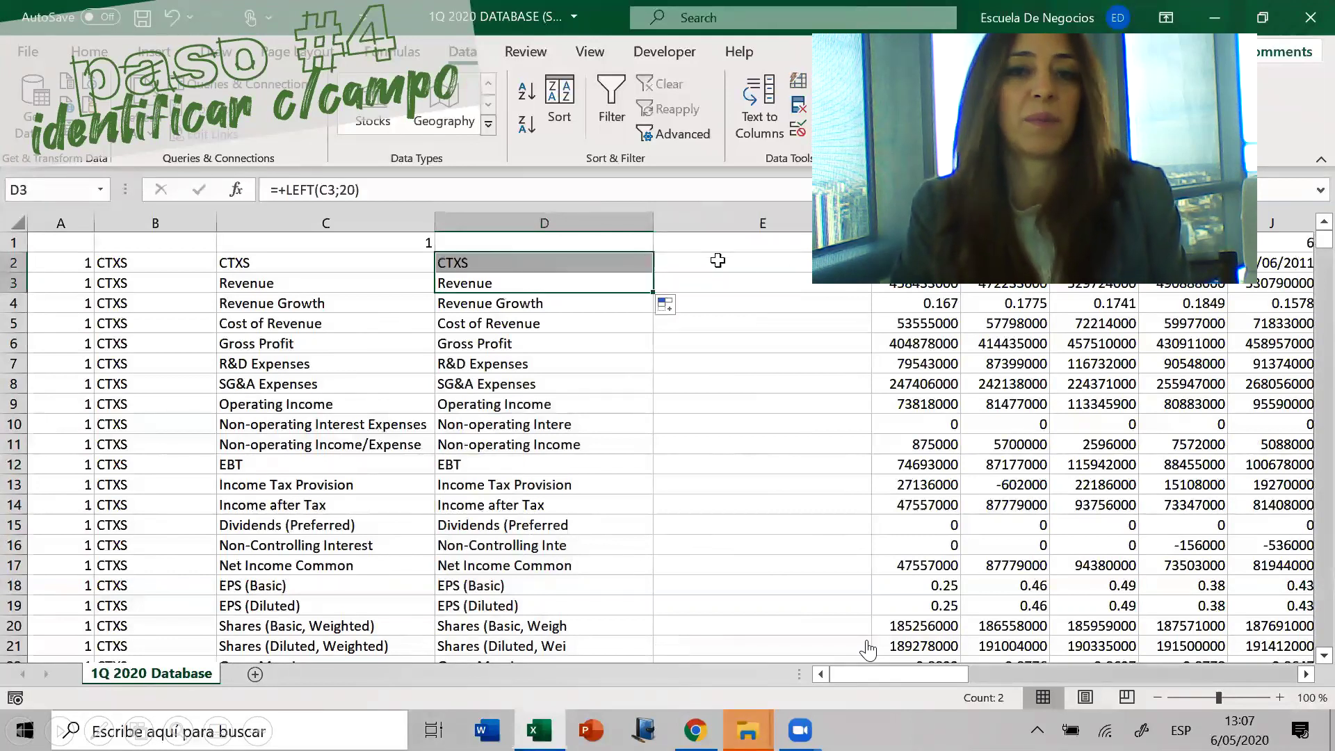
Enter +CONCATENATE(B3;D3) in E3 to join the ticker with the shortened field name
{"action": "left_click", "coordinate": [743, 287]}
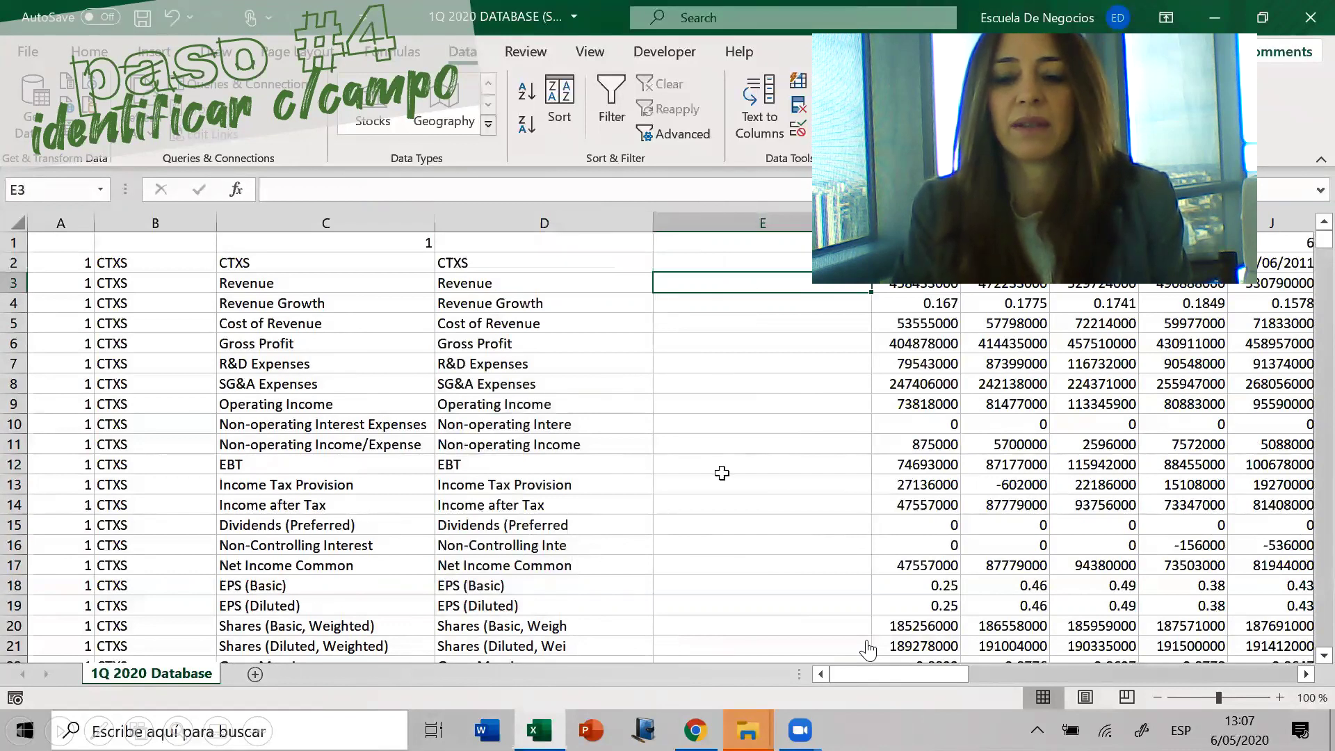
{"action": "type", "text": "+conca"}
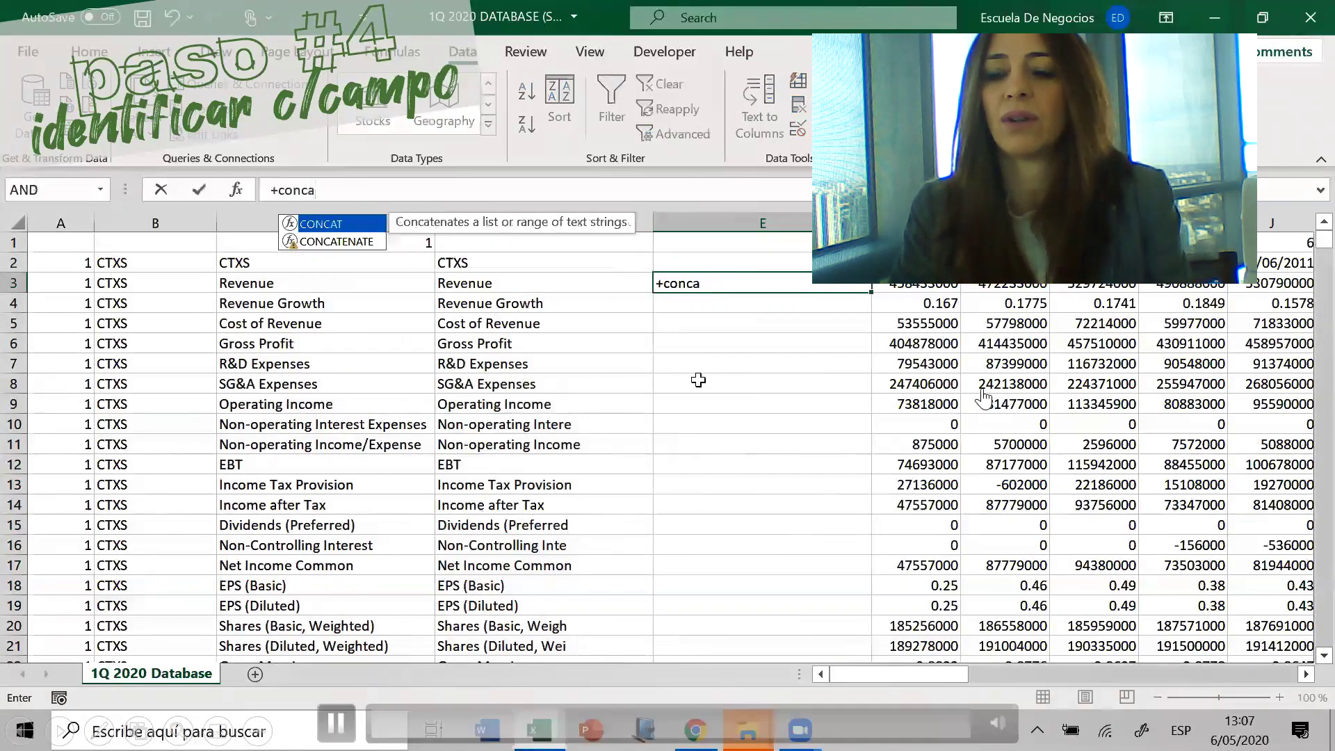
{"action": "double_click", "coordinate": [337, 241]}
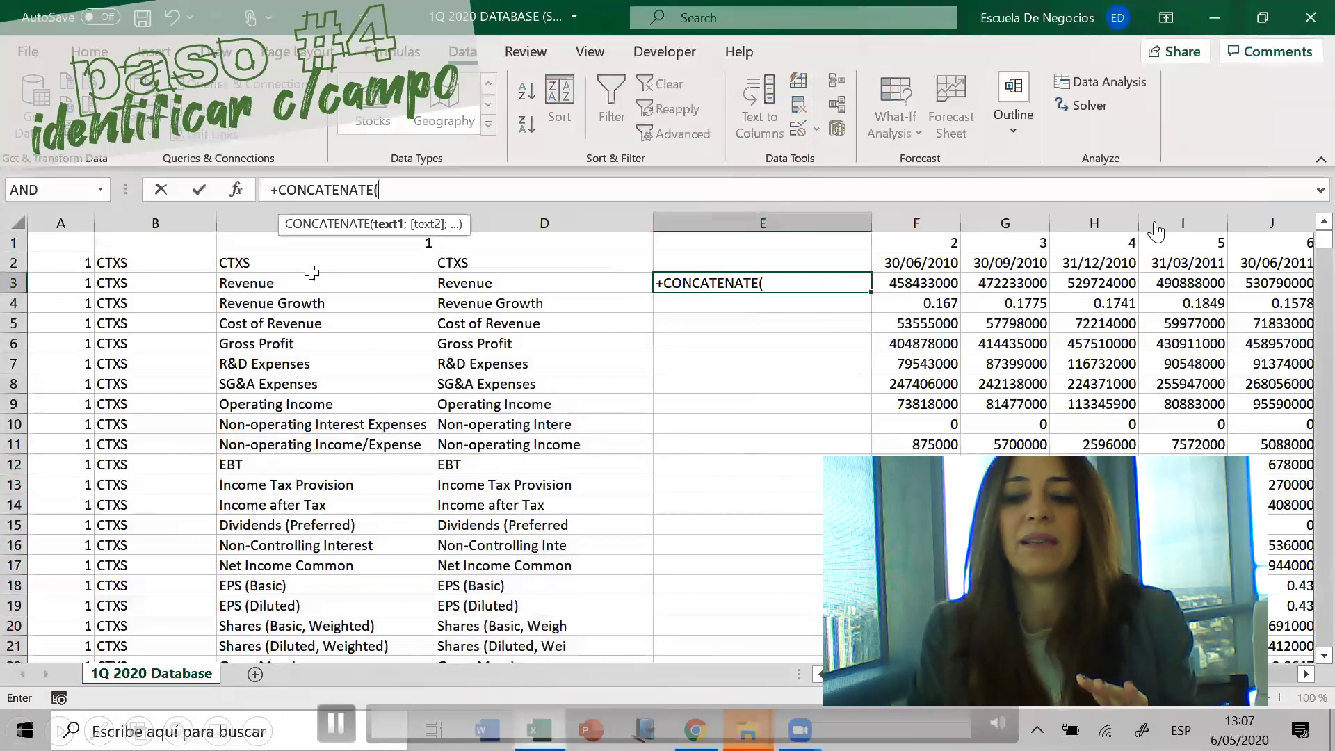
{"action": "left_click", "coordinate": [158, 280]}
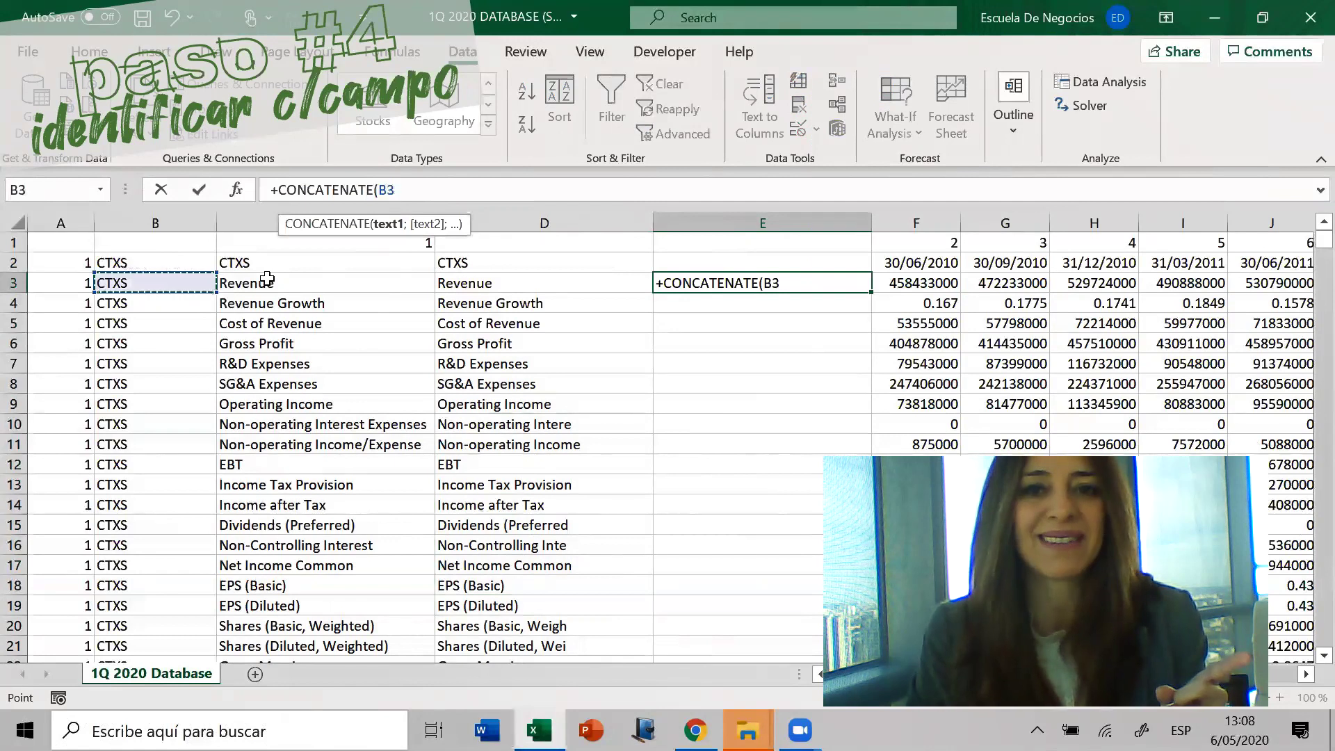
{"action": "type", "text": ";"}
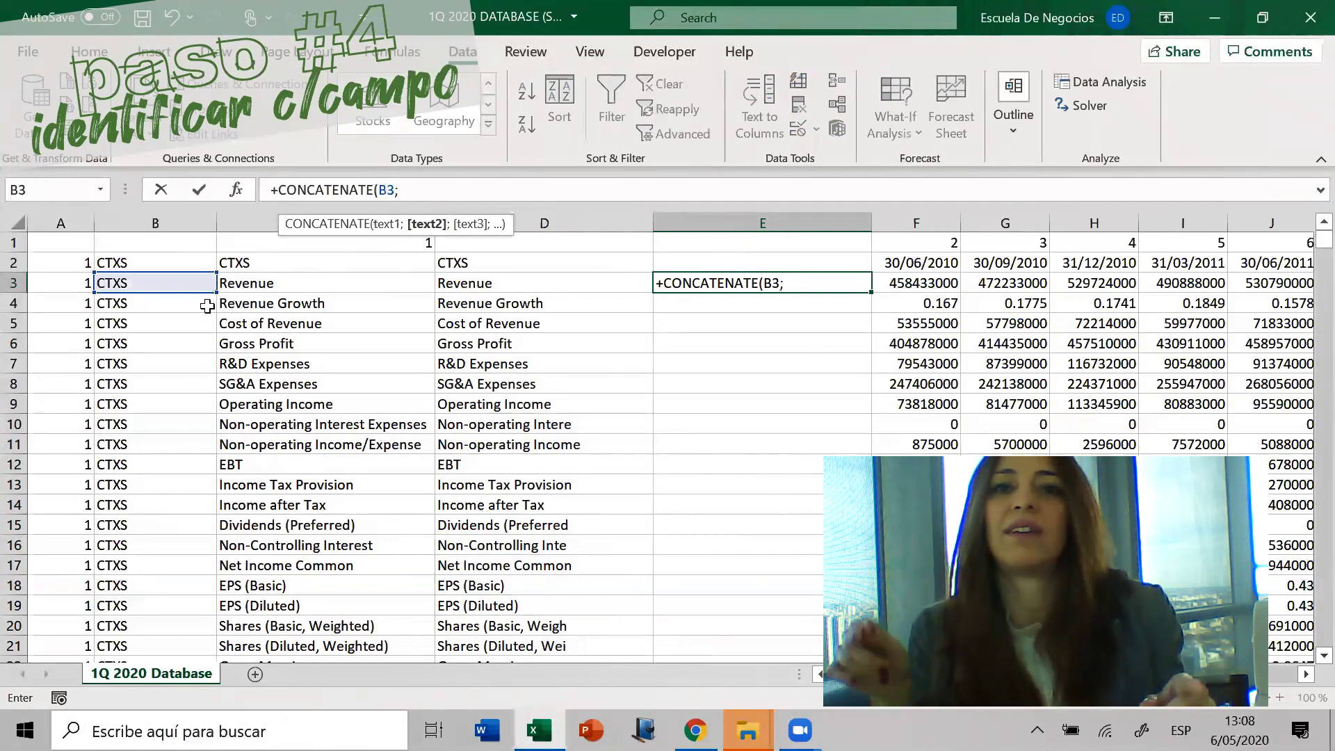
{"action": "left_click", "coordinate": [484, 280]}
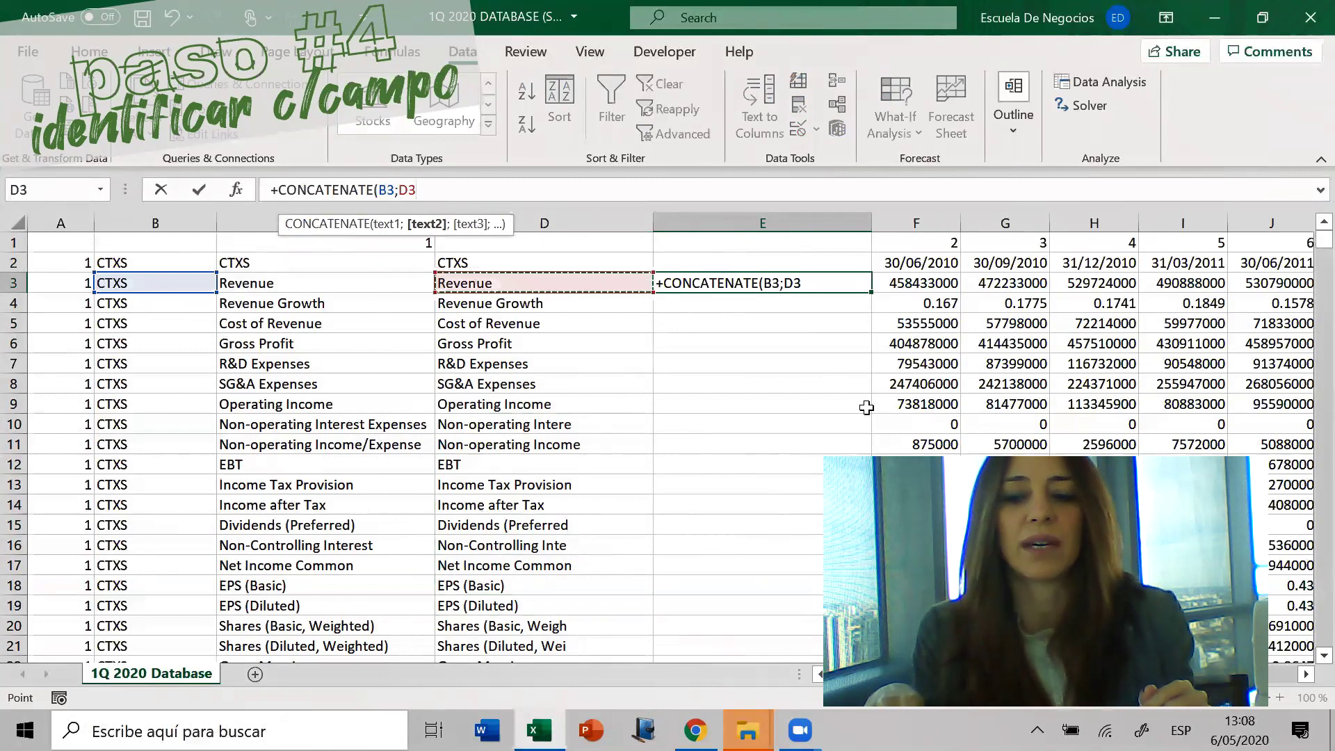
{"action": "type", "text": ")"}
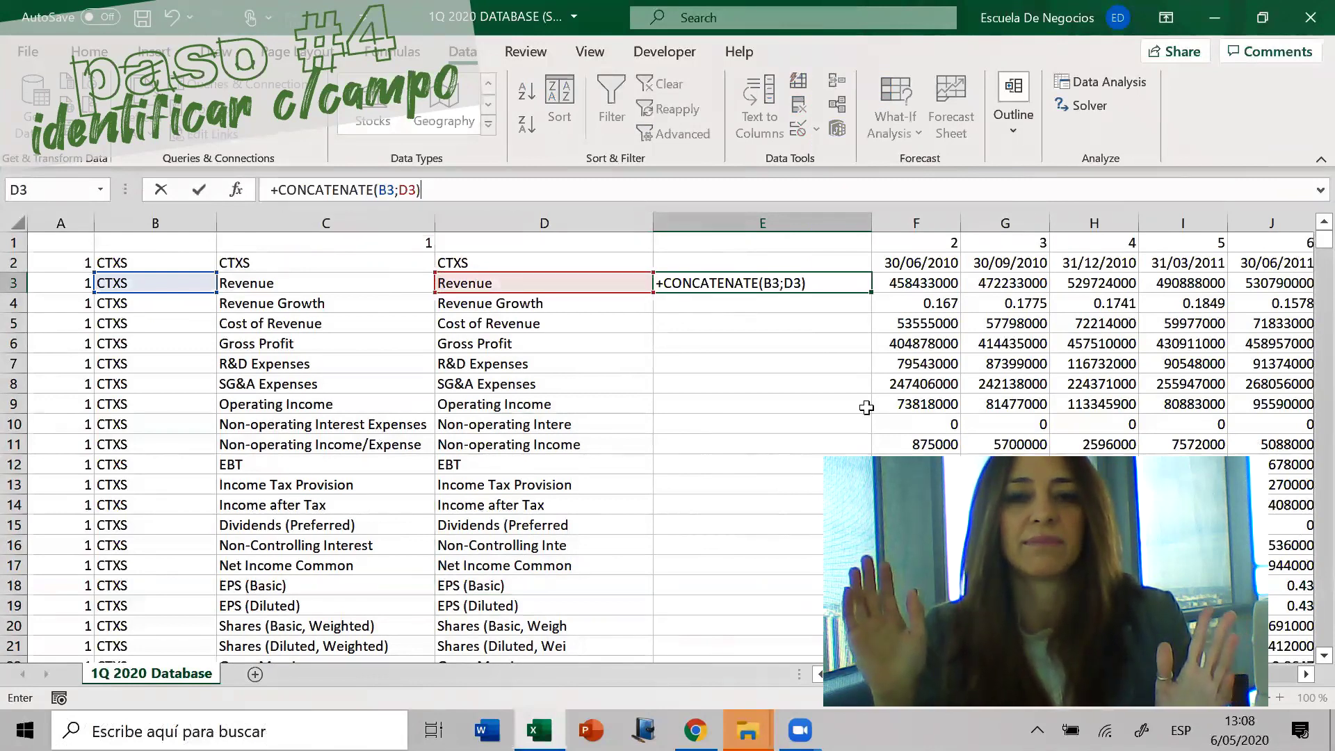
{"action": "key", "text": "Return"}
{"action": "key", "text": "Up"}
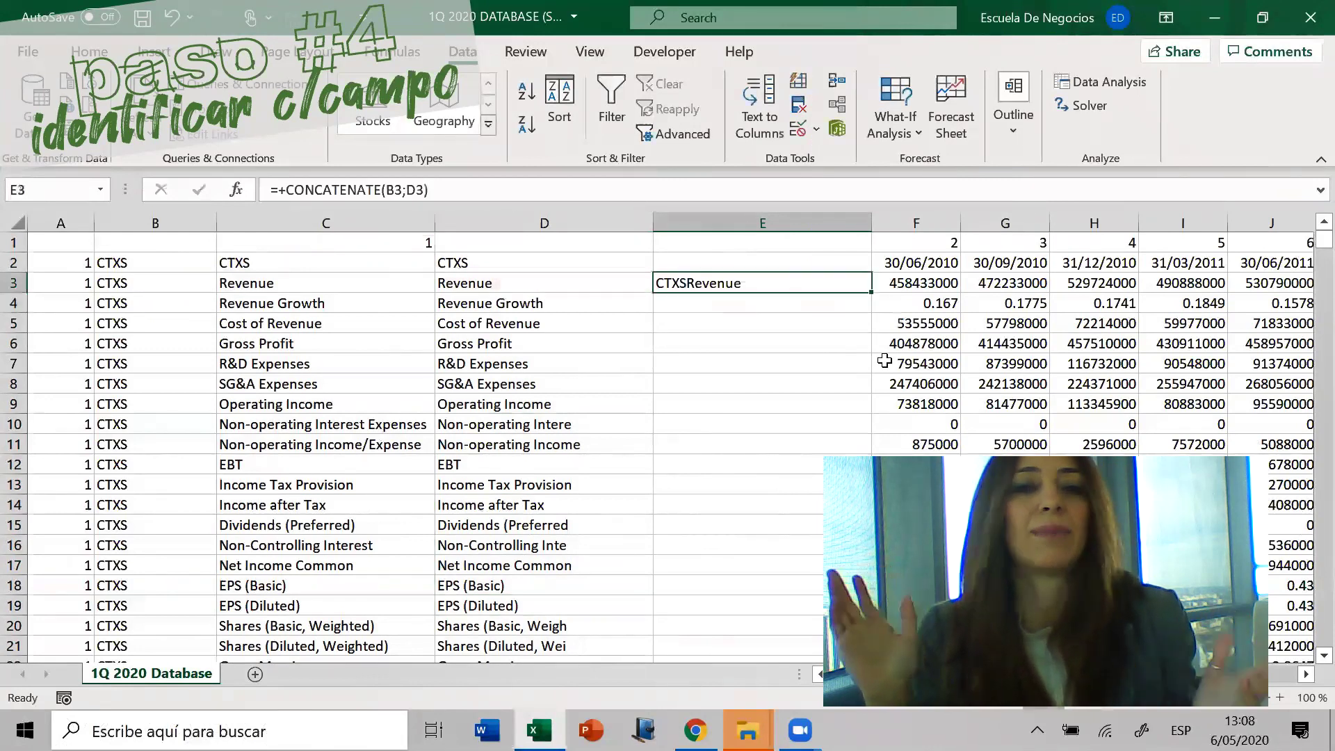
Fill the E3 concatenation down column E and clear the filled range
{"action": "double_click", "coordinate": [871, 292]}
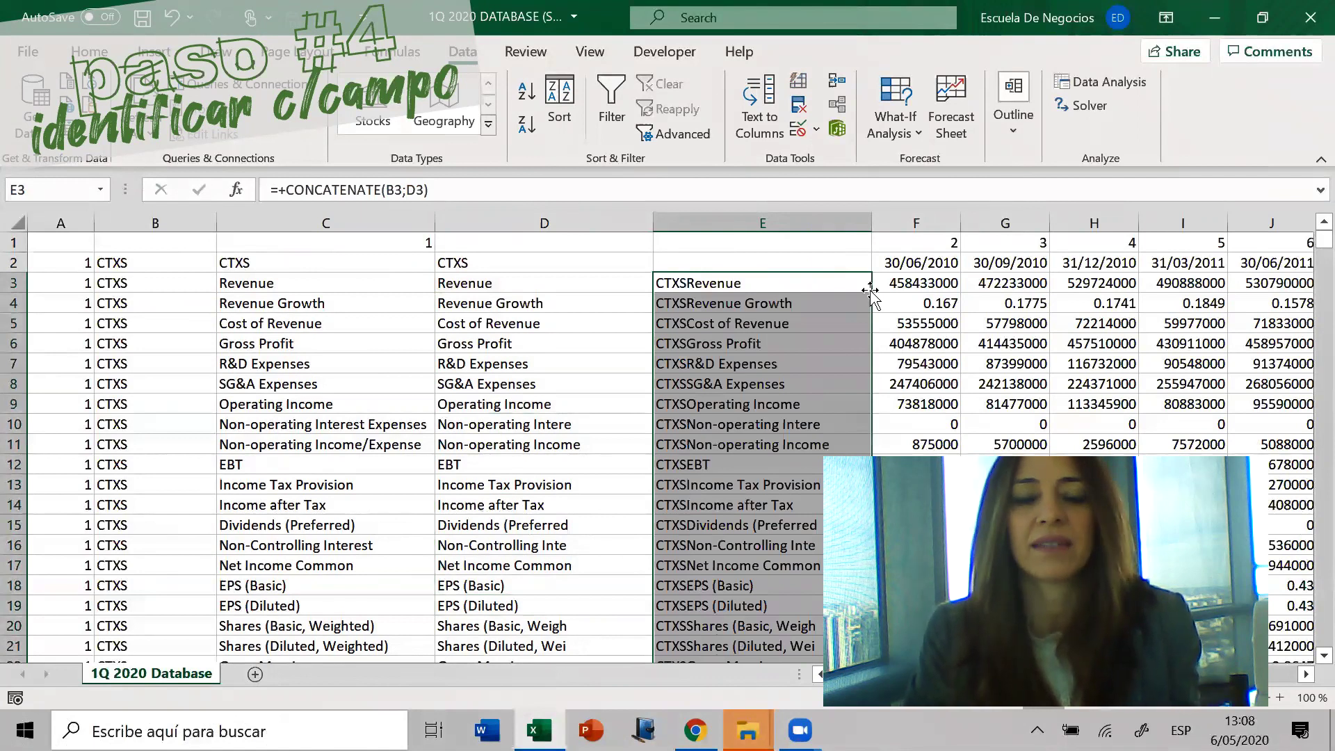
{"action": "key", "text": "Delete"}
{"action": "key", "text": "Down"}
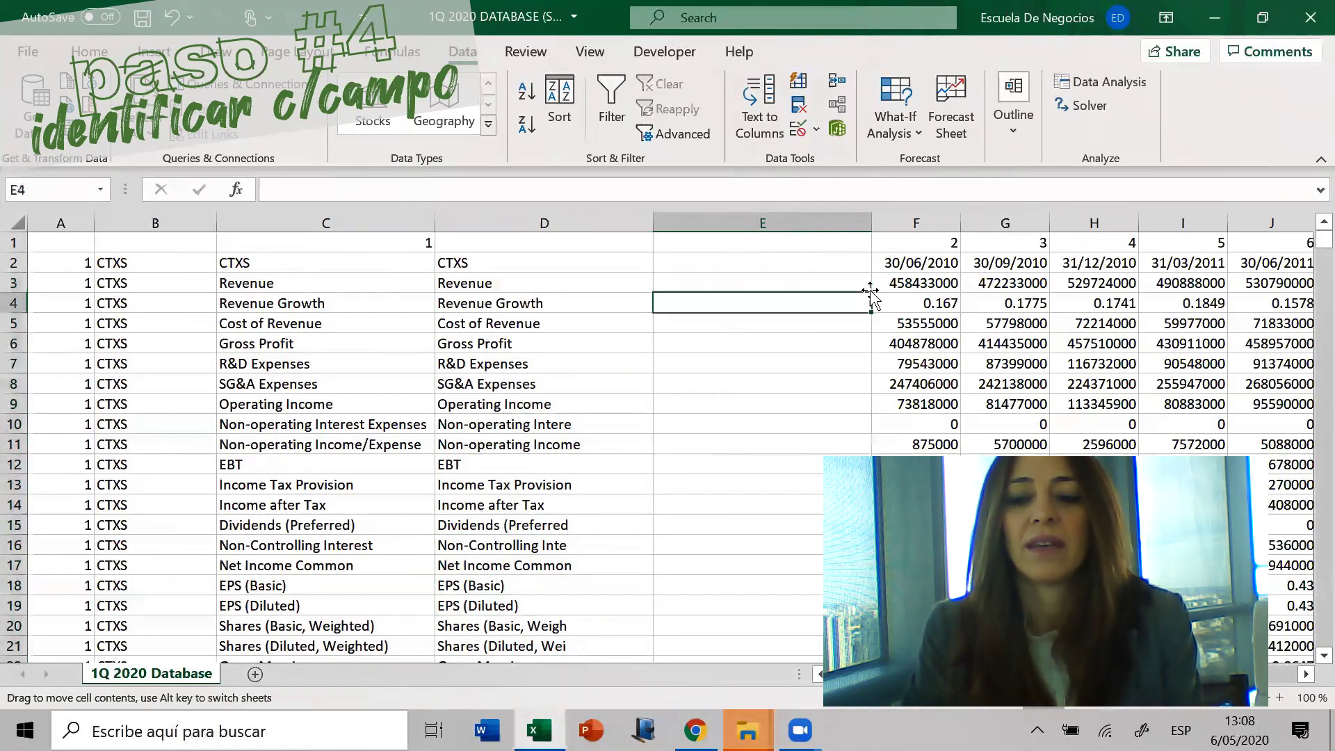
Insert a blank column between the ticker column B and the full field names in column C
{"action": "left_click", "coordinate": [242, 224]}
{"action": "right_click", "coordinate": [241, 225]}
{"action": "left_click", "coordinate": [314, 407]}
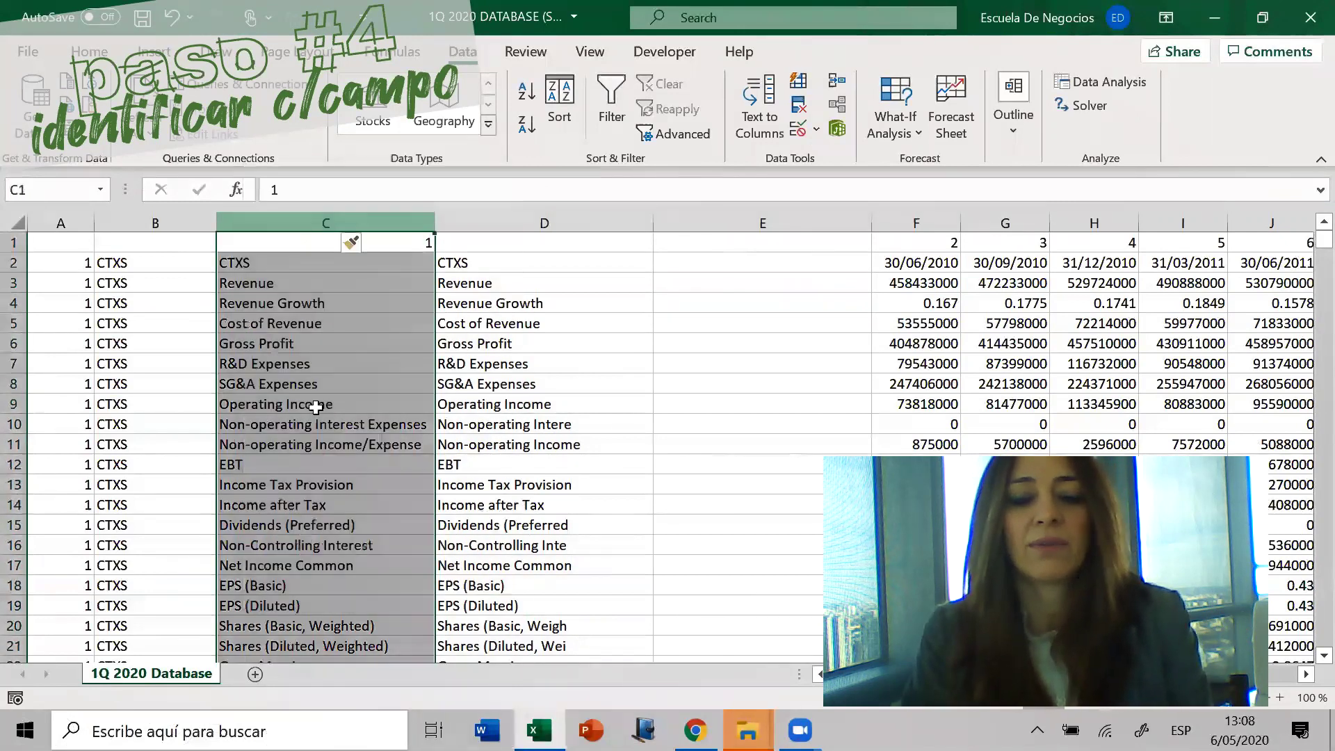
Enter a vertical bar surrounded by spaces as the separator in C2 and fill it down column C
{"action": "left_click", "coordinate": [269, 268]}
{"action": "type", "text": "="}
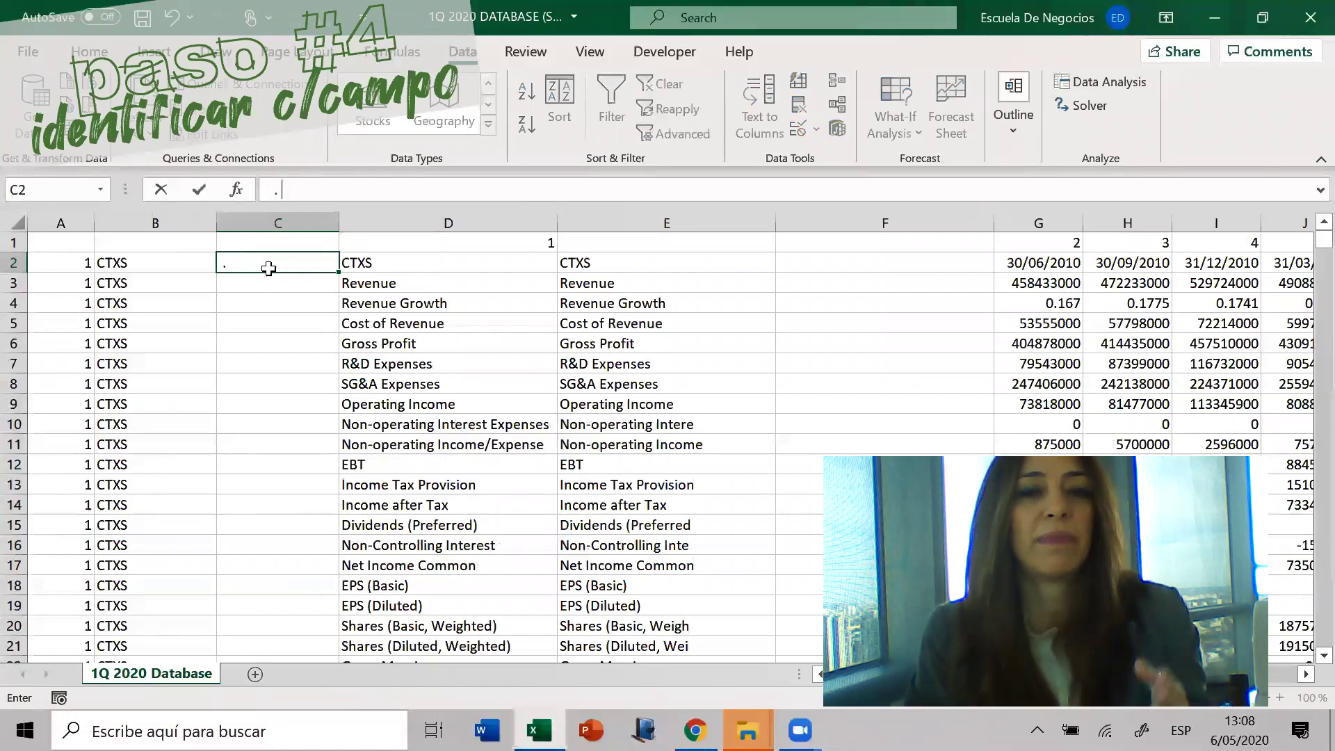
{"action": "key", "text": "Return"}
{"action": "left_click", "coordinate": [268, 269]}
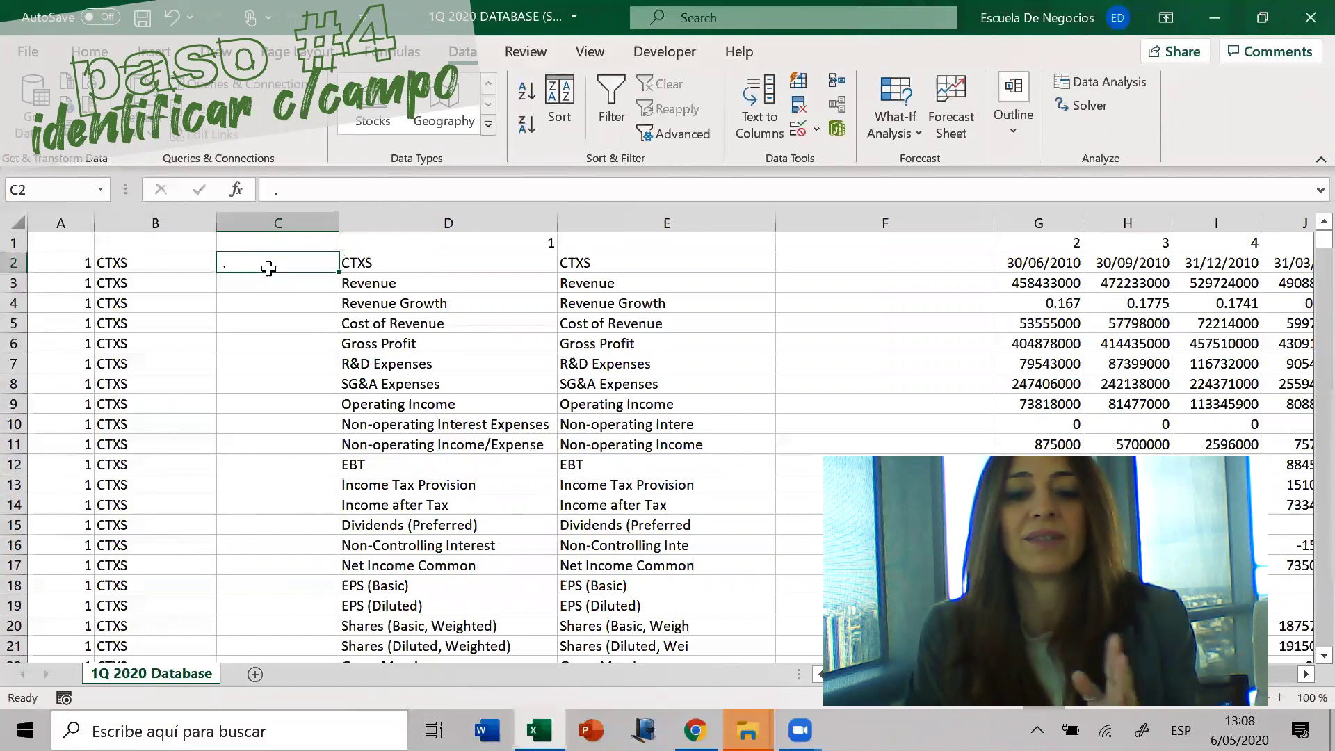
{"action": "key", "text": "BackSpace"}
{"action": "key", "text": "Escape"}
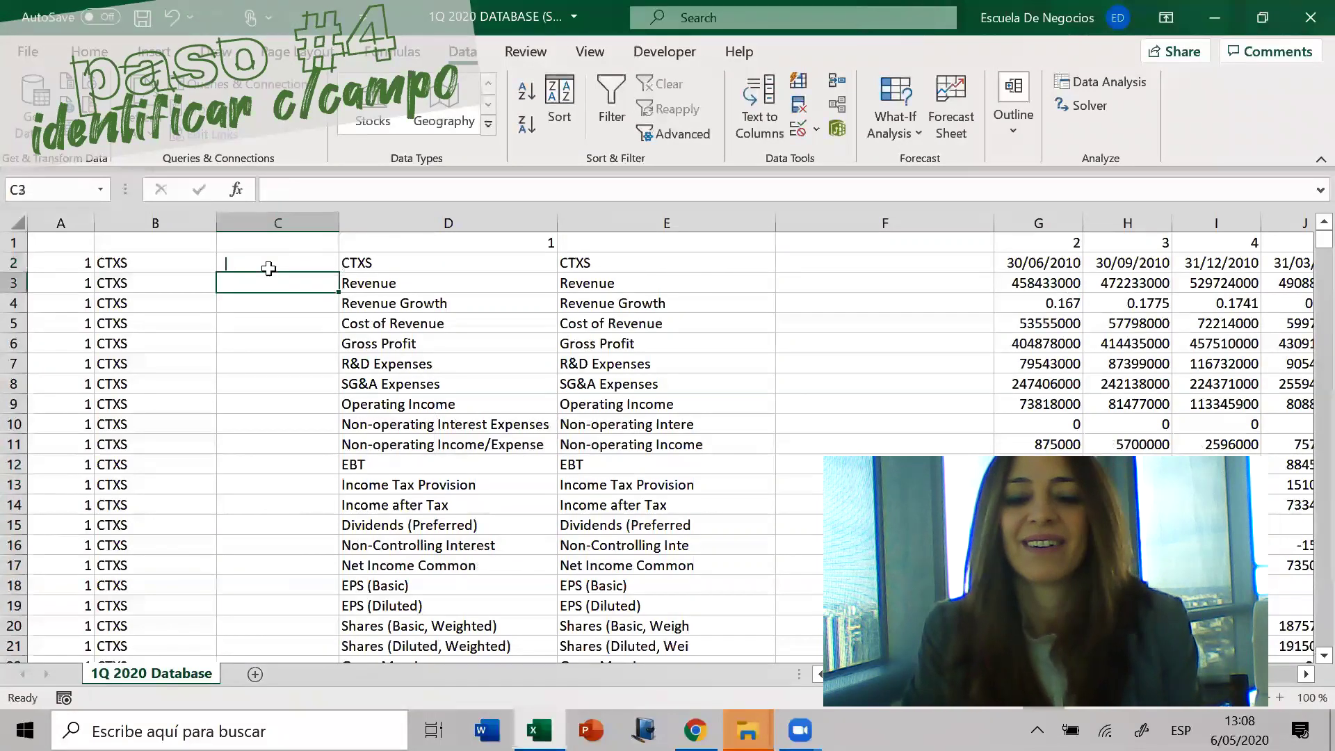
{"action": "double_click", "coordinate": [334, 268]}
{"action": "left_click", "coordinate": [805, 264]}
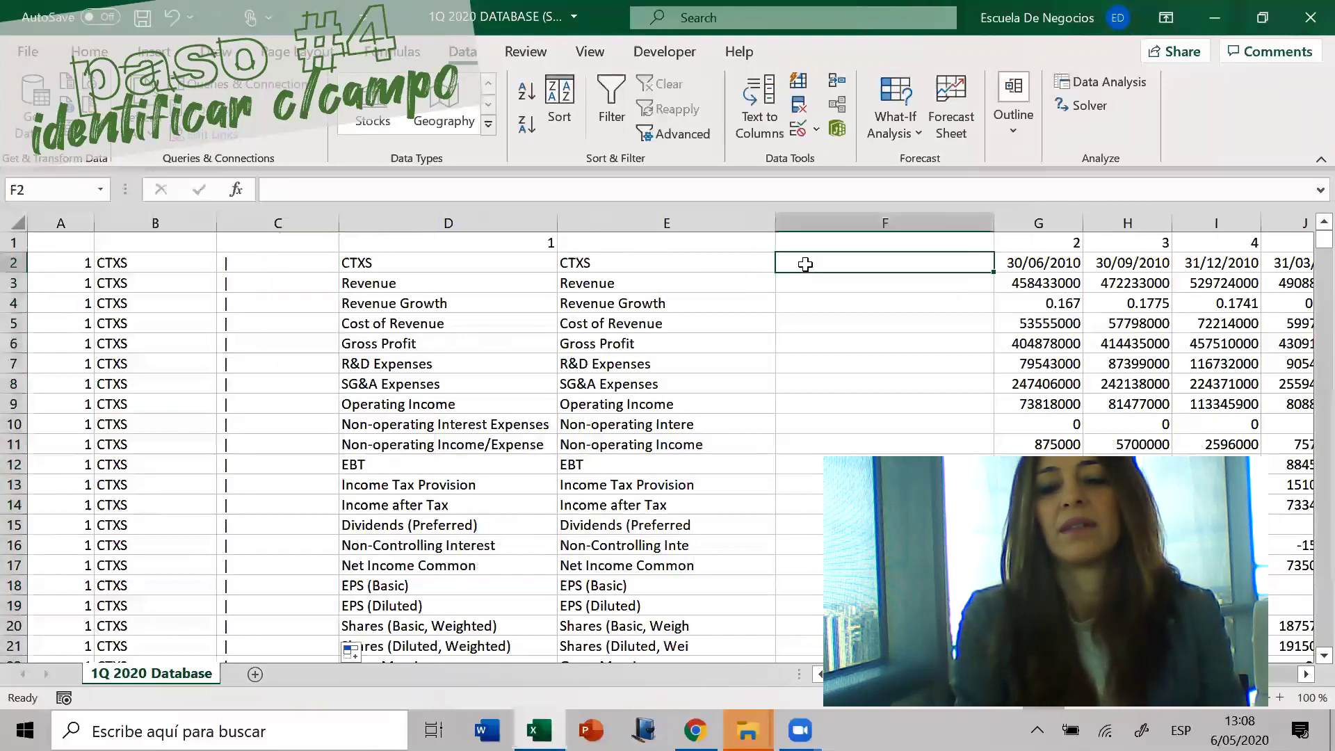
{"action": "type", "text": "+"}
{"action": "key", "text": "Escape"}
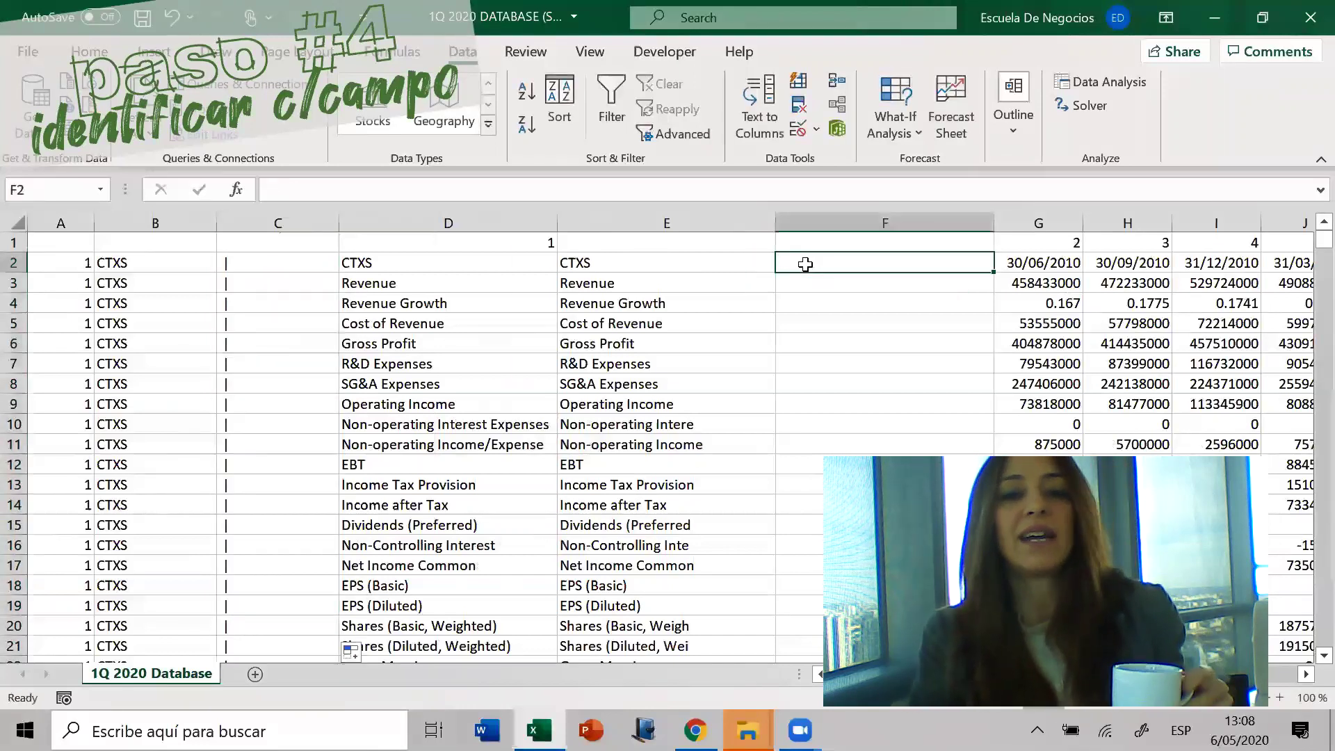
Enter +CONCATENATE(B3;C3;D3) in F3 to join the ticker, separator and full field name
{"action": "key", "text": "Down"}
{"action": "type", "text": "+concate"}
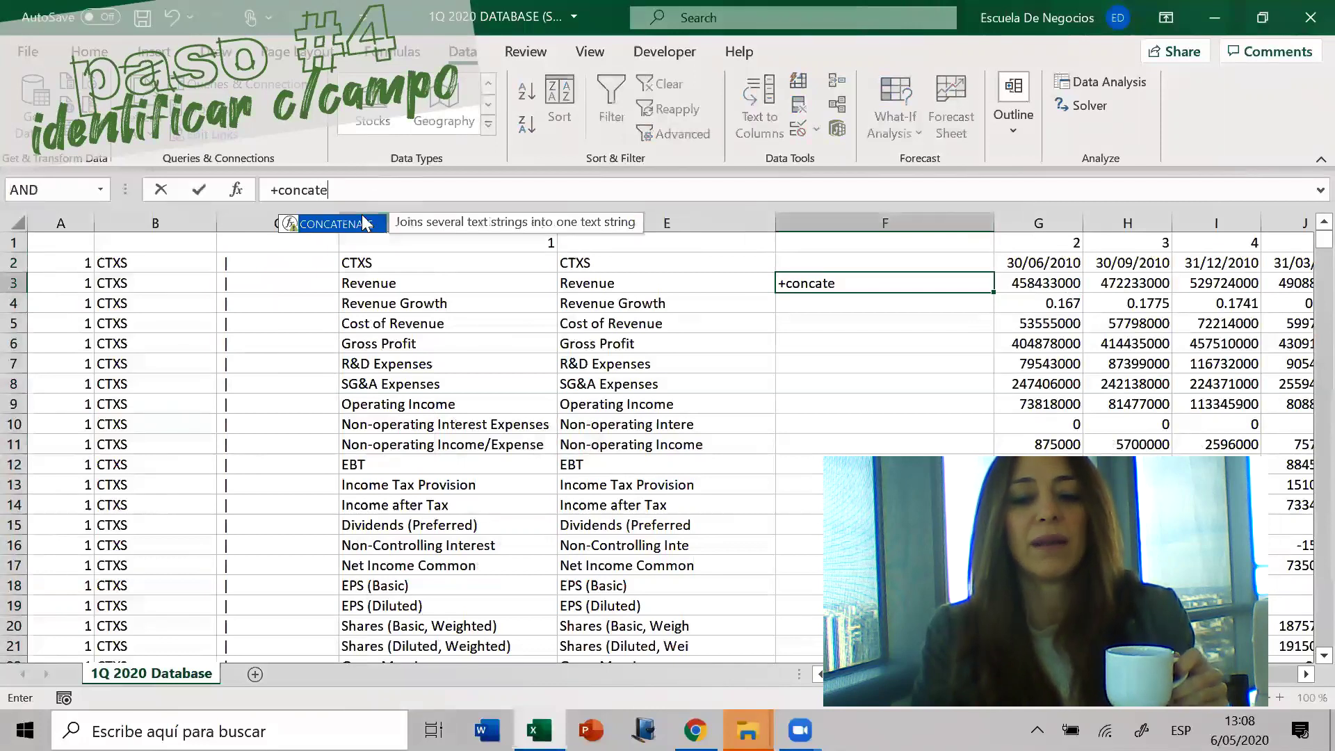
{"action": "double_click", "coordinate": [361, 222]}
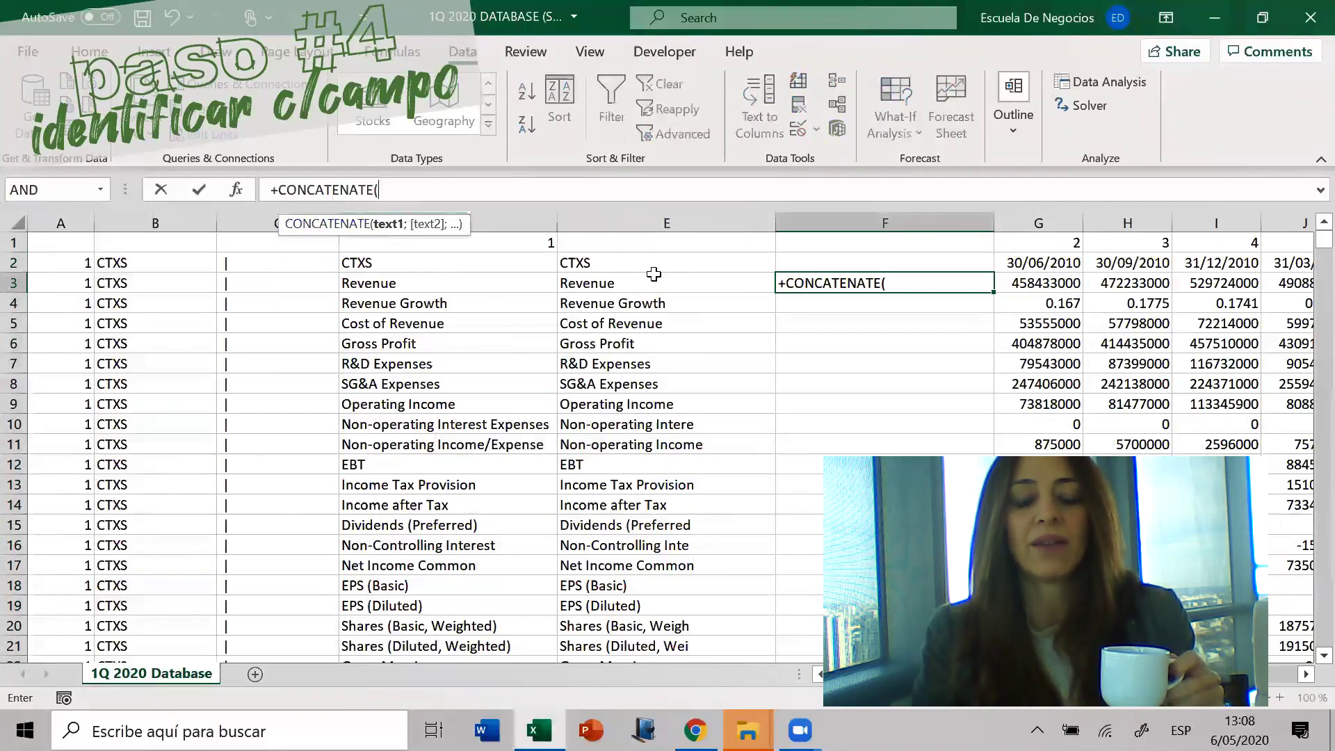
{"action": "left_click", "coordinate": [172, 282]}
{"action": "type", "text": ";"}
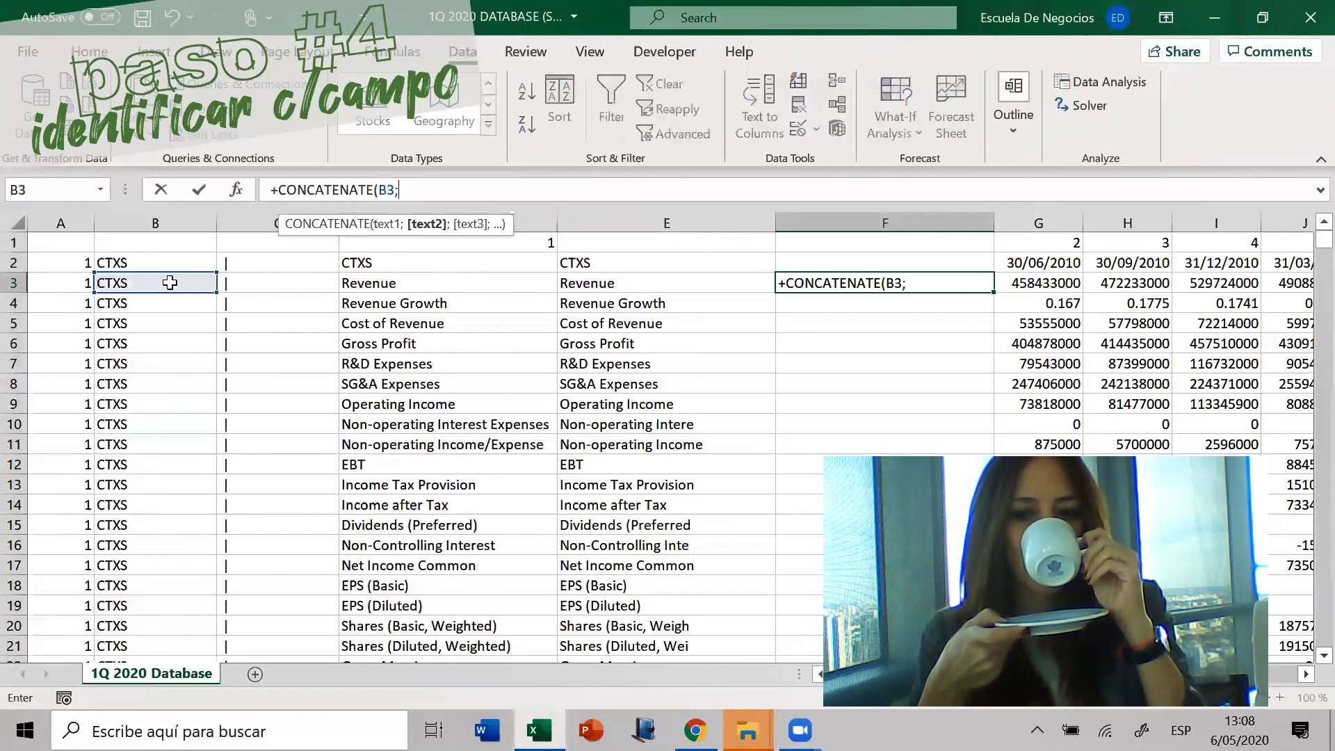
{"action": "left_click", "coordinate": [244, 283]}
{"action": "type", "text": ";"}
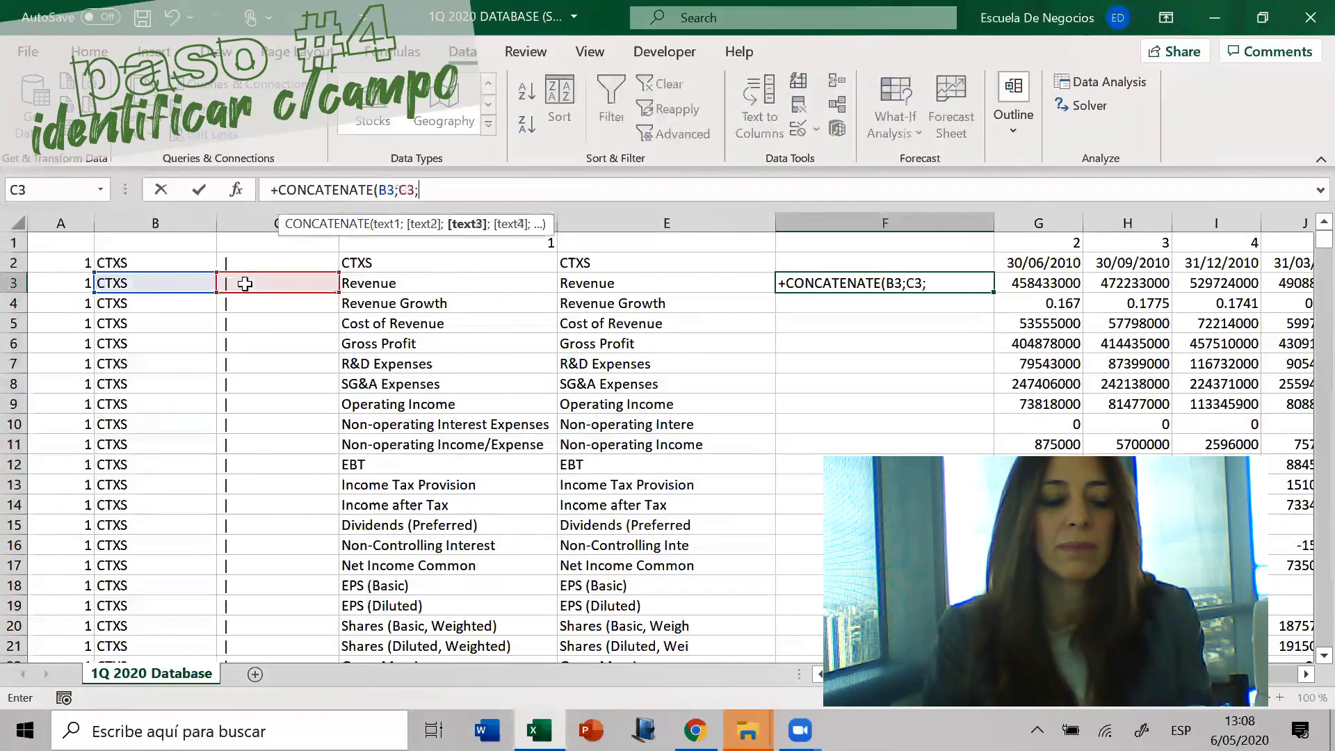
{"action": "left_click", "coordinate": [386, 283]}
{"action": "key", "text": "Return"}
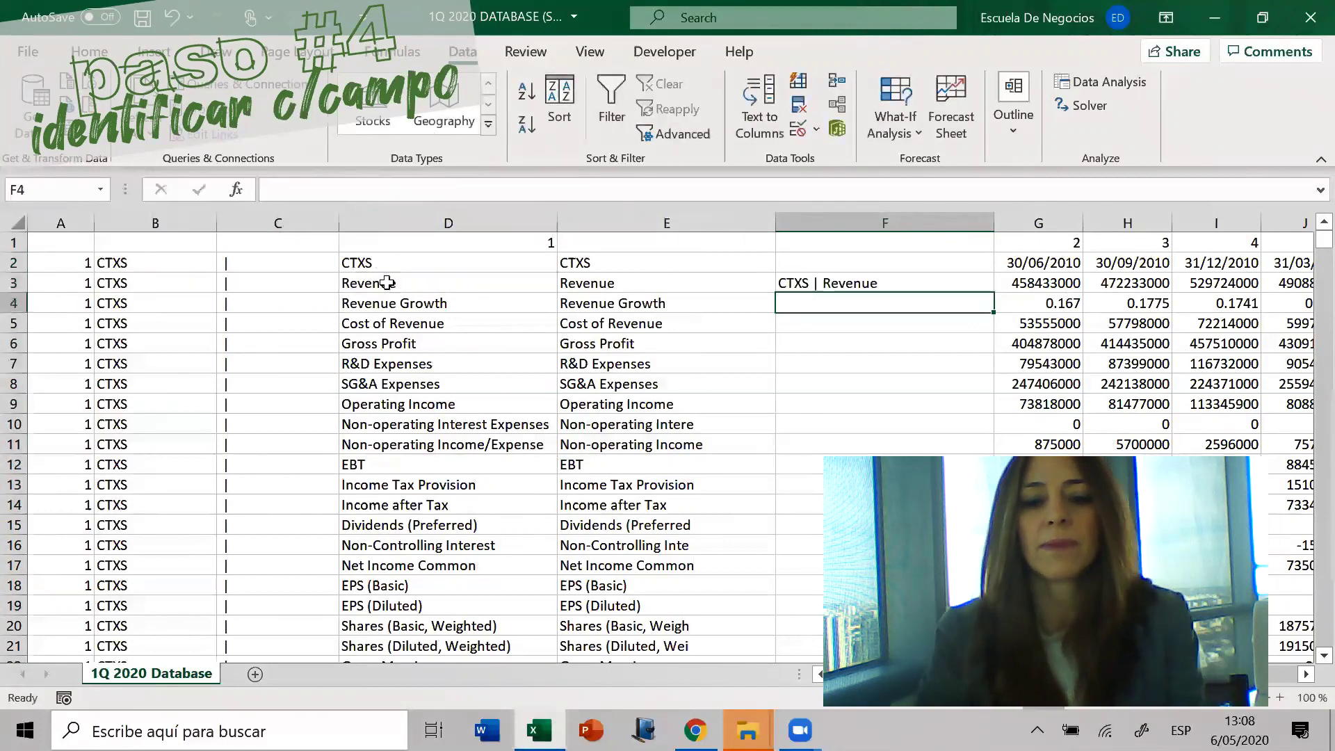
Fill the F3 concatenation down column F and copy it up into F2
{"action": "key", "text": "Up"}
{"action": "double_click", "coordinate": [993, 289]}
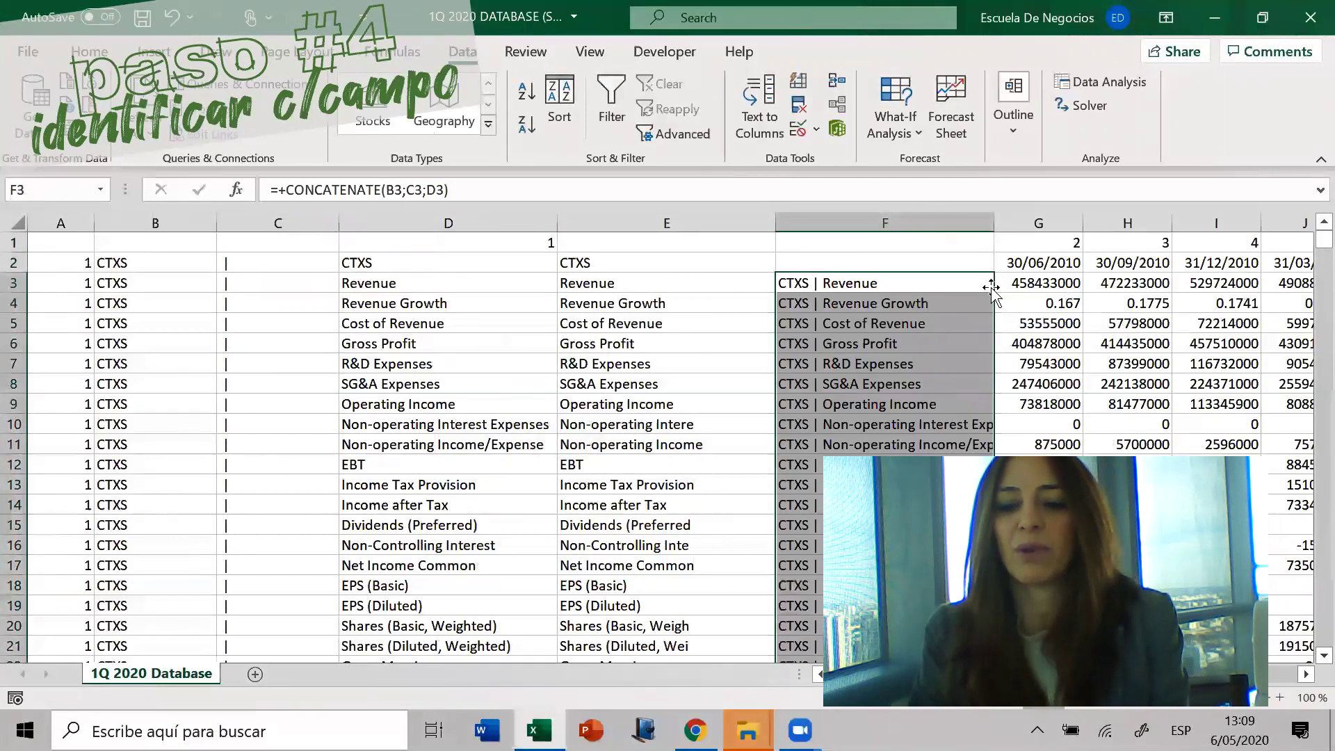
{"action": "left_click", "coordinate": [944, 275]}
{"action": "key", "text": "ctrl+c"}
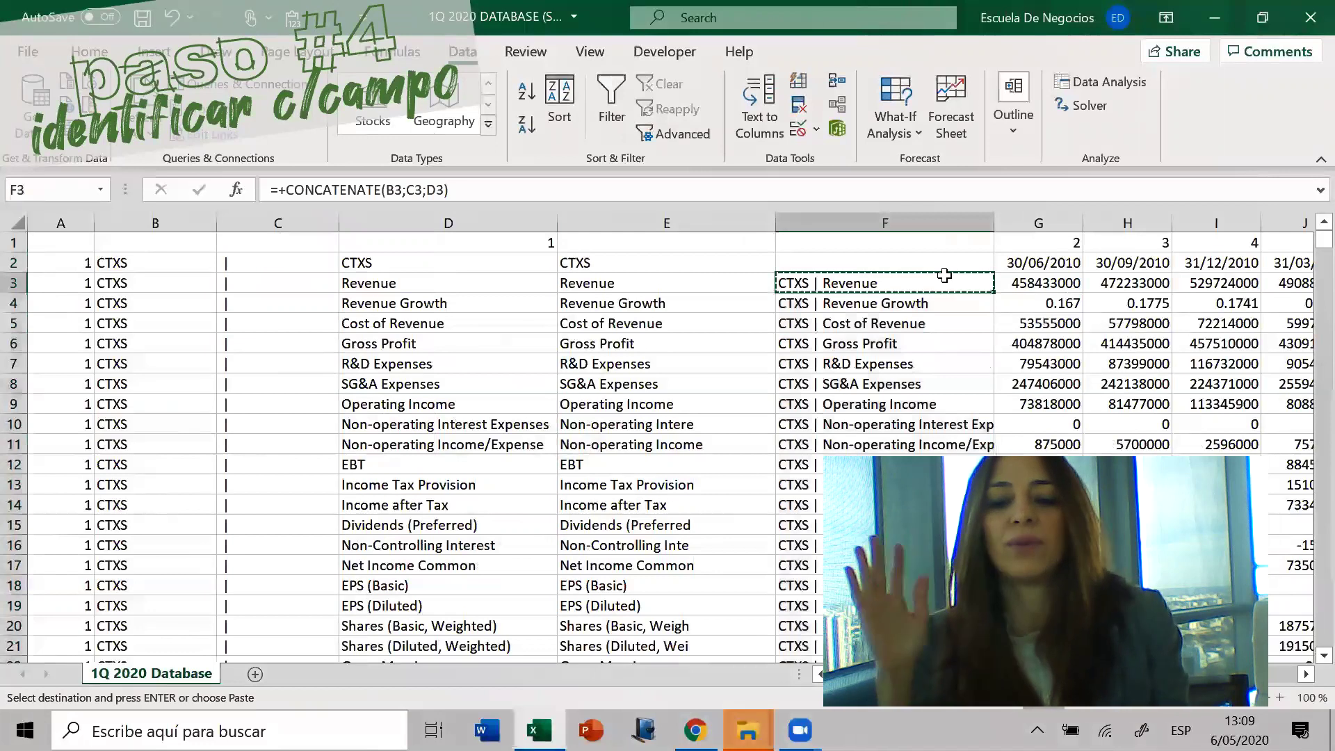
{"action": "key", "text": "Up"}
{"action": "key", "text": "Return"}
{"action": "left_click", "coordinate": [919, 566]}
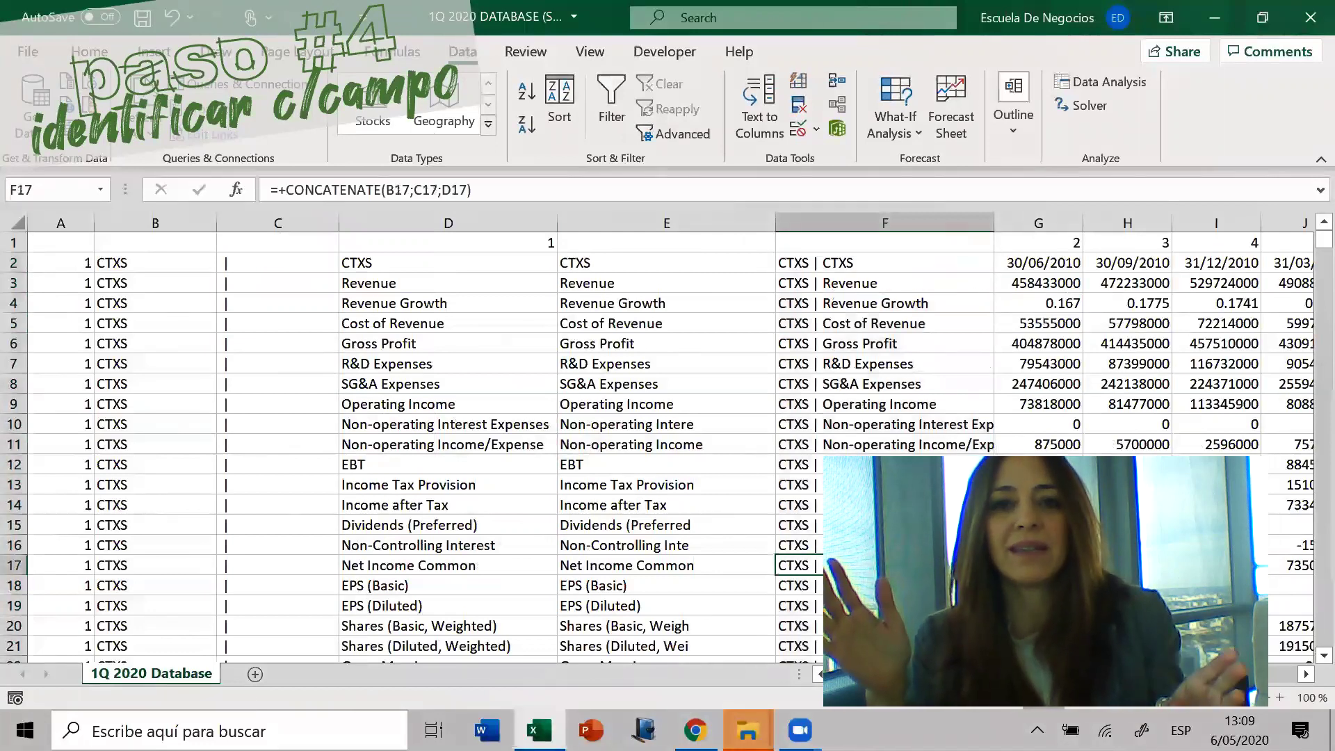
{"action": "left_click", "coordinate": [947, 436]}
{"action": "key", "text": "Down"}
{"action": "key", "text": "Down"}
{"action": "key", "text": "Down"}
{"action": "key", "text": "Down"}
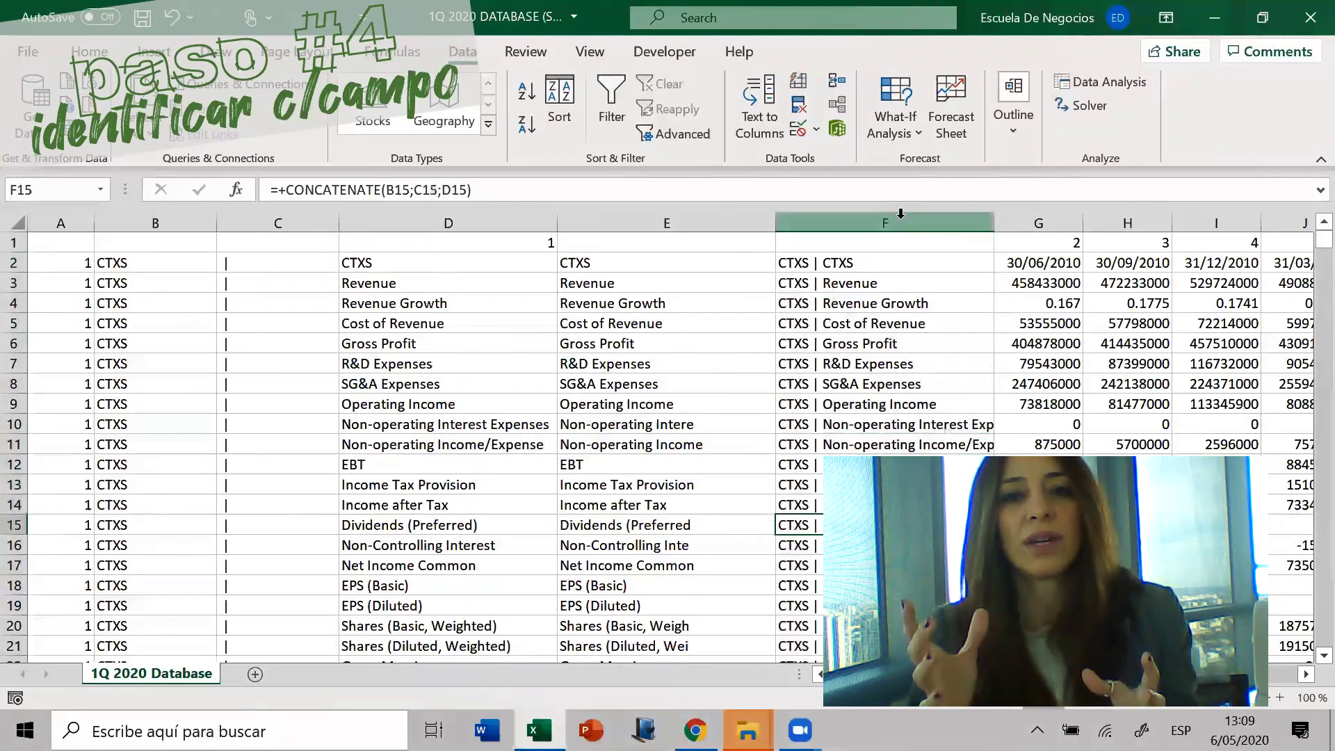
{"action": "left_click", "coordinate": [902, 216]}
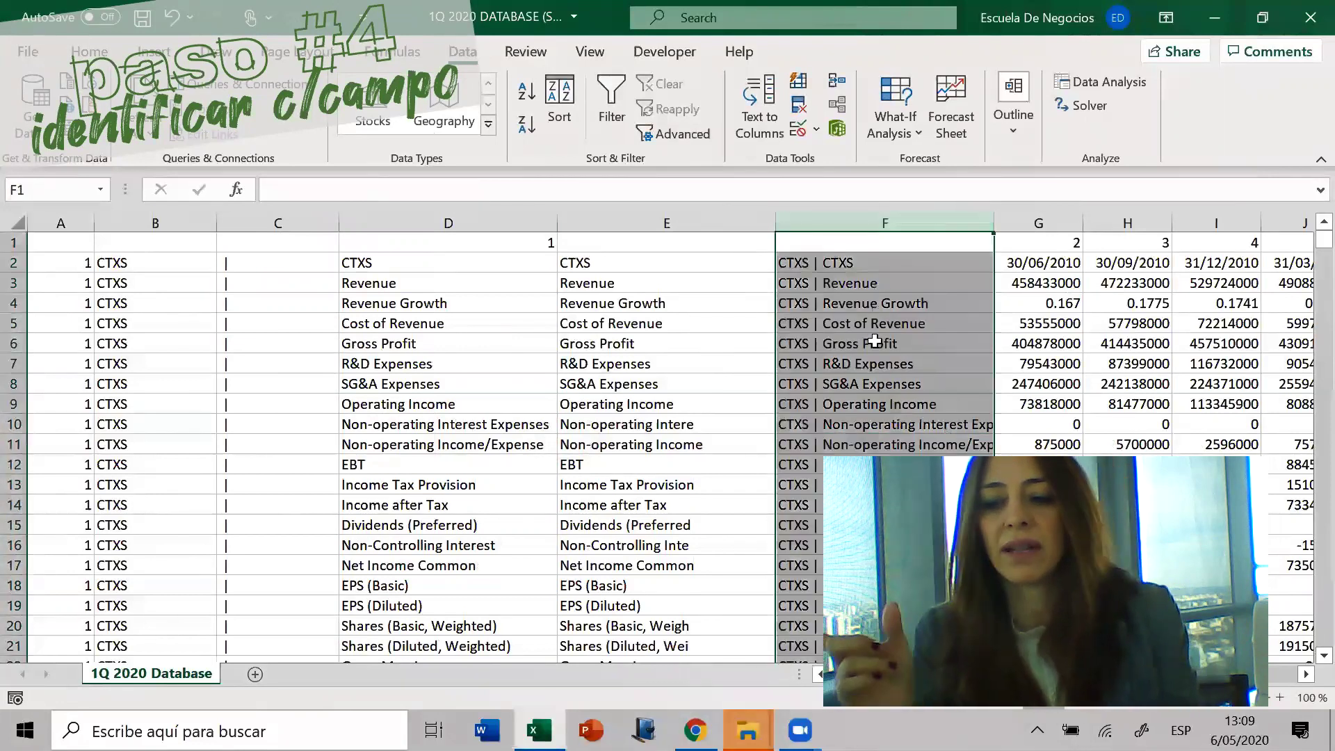
{"action": "left_click", "coordinate": [879, 343]}
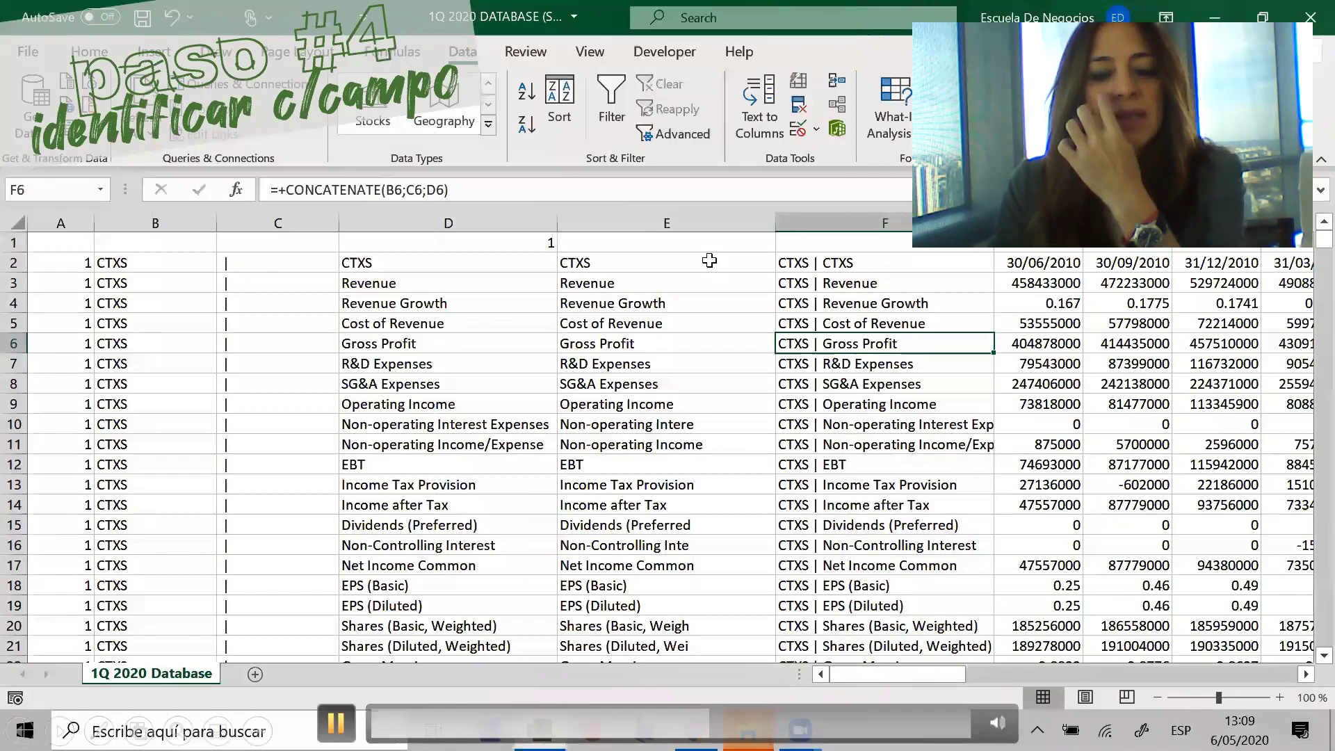
Try highlighting duplicate values with a light red fill and dark red text in the truncated field names in E2:E128
{"action": "left_click_drag", "start_coordinate": [709, 261], "coordinate": [698, 50]}
{"action": "key", "text": "Up"}
{"action": "key", "text": "Down"}
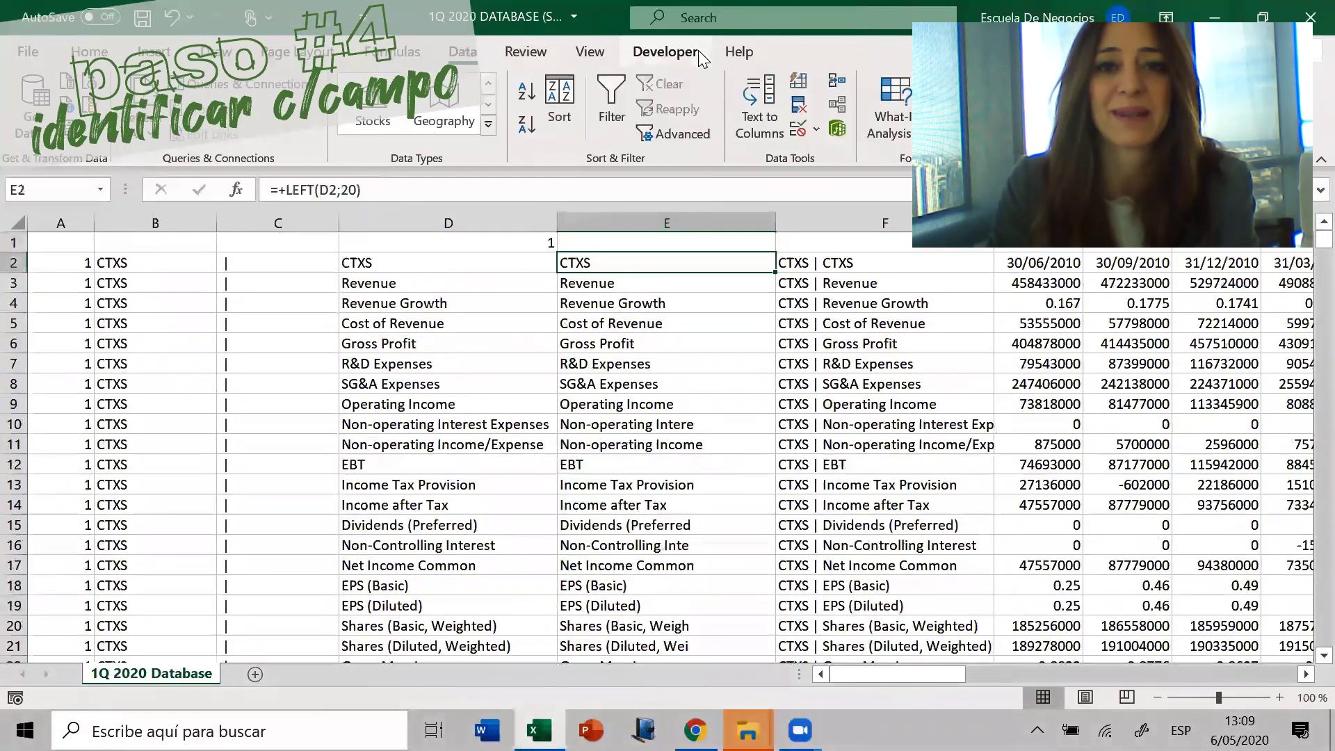
{"action": "key", "text": "shift+Down"}
{"action": "key", "text": "shift+Down"}
{"action": "key", "text": "shift+Down"}
{"action": "key", "text": "shift+Down"}
{"action": "key", "text": "shift+Down"}
{"action": "key", "text": "shift+Down"}
{"action": "key", "text": "shift+Down"}
{"action": "key", "text": "shift+Down"}
{"action": "key", "text": "shift+Down"}
{"action": "key", "text": "shift+Down"}
{"action": "key", "text": "shift+Down"}
{"action": "key", "text": "shift+Down"}
{"action": "key", "text": "shift+Down"}
{"action": "key", "text": "shift+Down"}
{"action": "key", "text": "shift+Down"}
{"action": "key", "text": "shift+Down"}
{"action": "key", "text": "shift+Down"}
{"action": "key", "text": "shift+Down"}
{"action": "key", "text": "shift+Down"}
{"action": "key", "text": "shift+Down"}
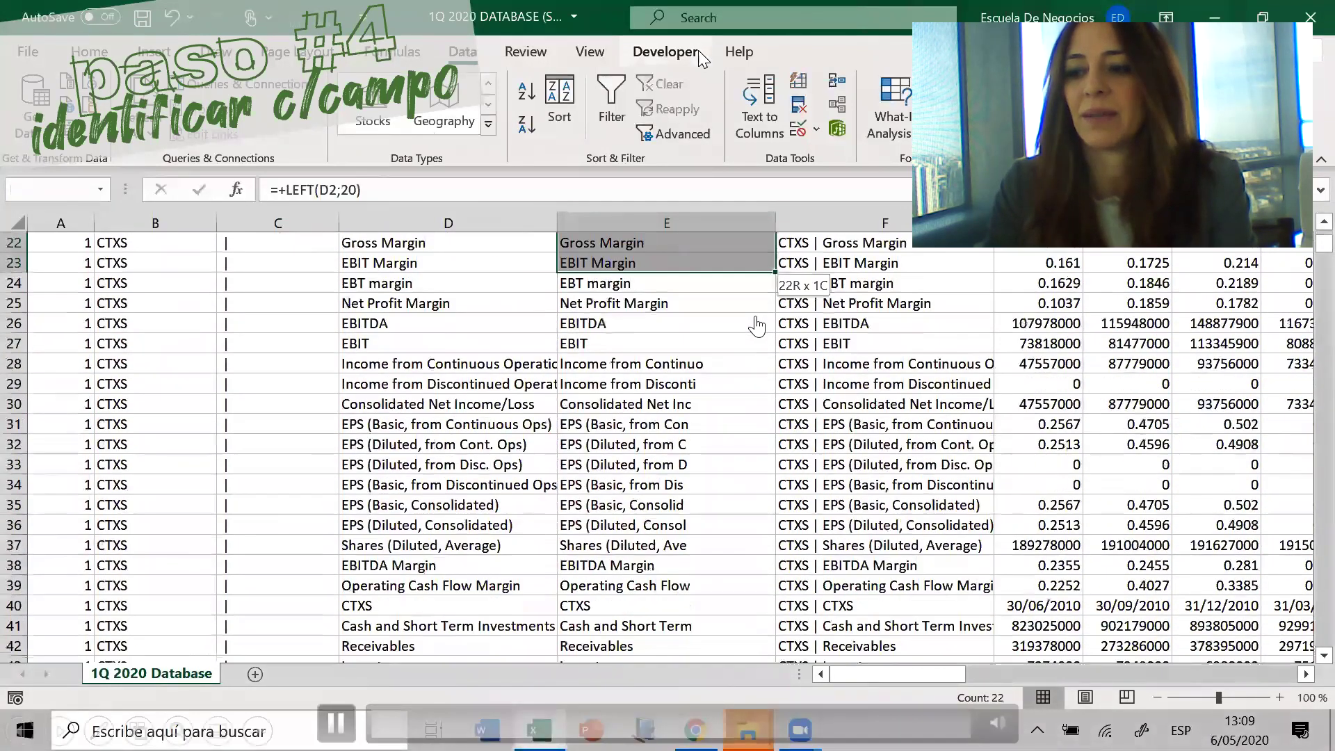
{"action": "key", "text": "shift+Down"}
{"action": "key", "text": "shift+Down"}
{"action": "key", "text": "shift+Down"}
{"action": "key", "text": "shift+Down"}
{"action": "key", "text": "shift+Down"}
{"action": "key", "text": "shift+Down"}
{"action": "key", "text": "shift+Down"}
{"action": "key", "text": "shift+Down"}
{"action": "key", "text": "shift+Down"}
{"action": "key", "text": "shift+Down"}
{"action": "key", "text": "shift+Down"}
{"action": "key", "text": "shift+Down"}
{"action": "key", "text": "shift+Down"}
{"action": "key", "text": "shift+Down"}
{"action": "key", "text": "shift+Down"}
{"action": "key", "text": "shift+Down"}
{"action": "key", "text": "shift+Down"}
{"action": "key", "text": "shift+Down"}
{"action": "key", "text": "shift+Down"}
{"action": "key", "text": "shift+Down"}
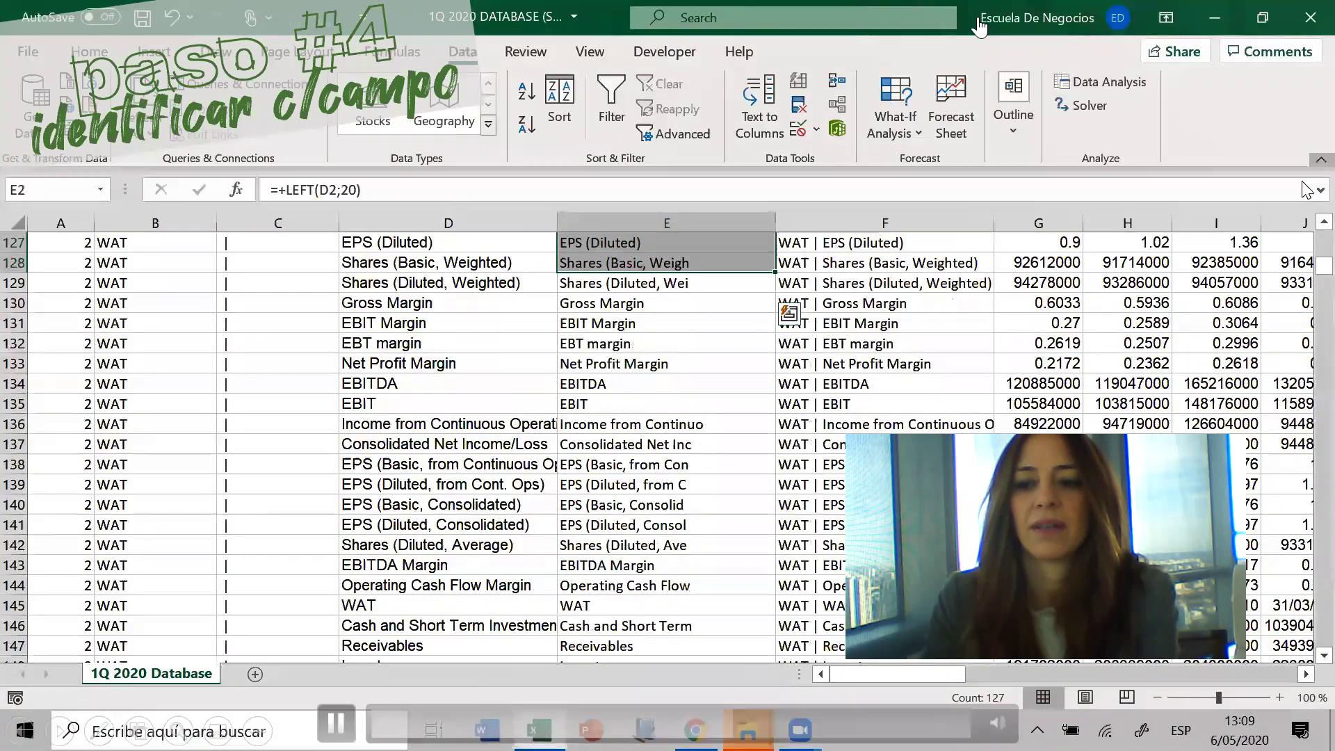
{"action": "left_click_drag", "start_coordinate": [1304, 222], "coordinate": [1307, 215]}
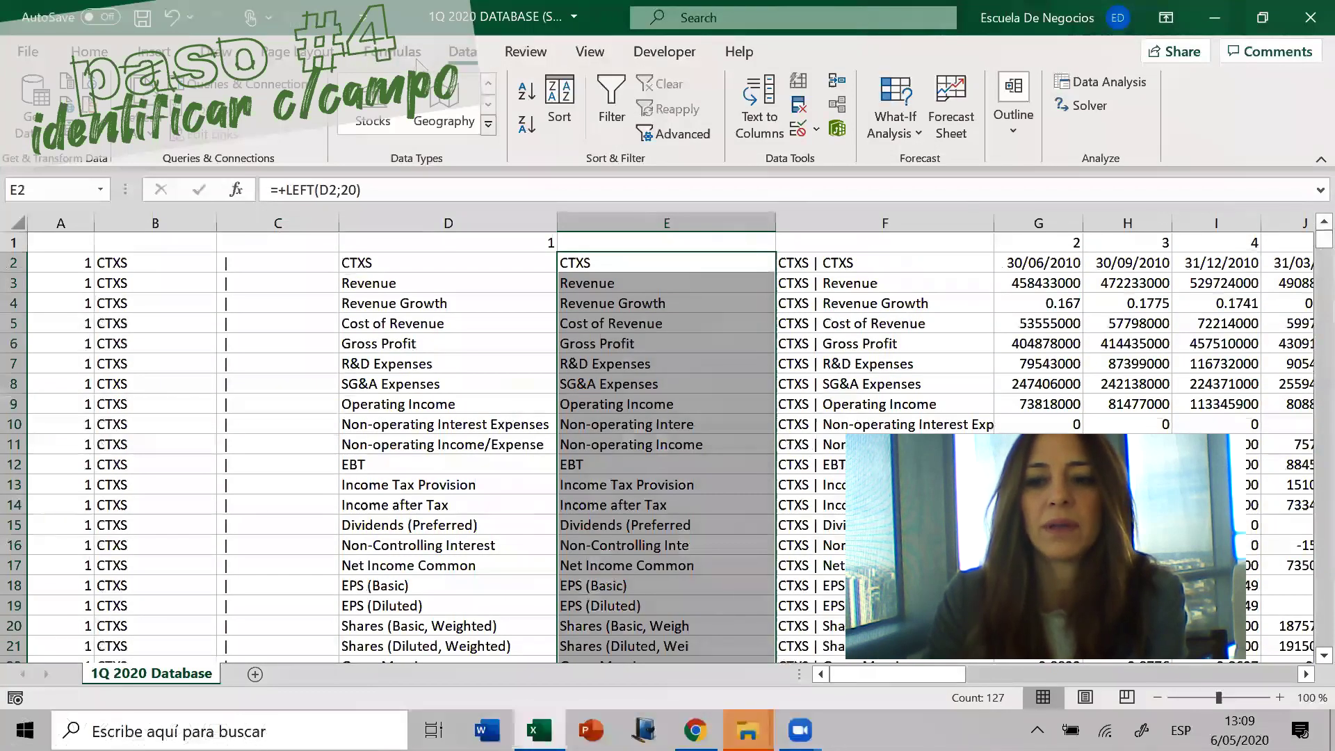
{"action": "left_click", "coordinate": [89, 52]}
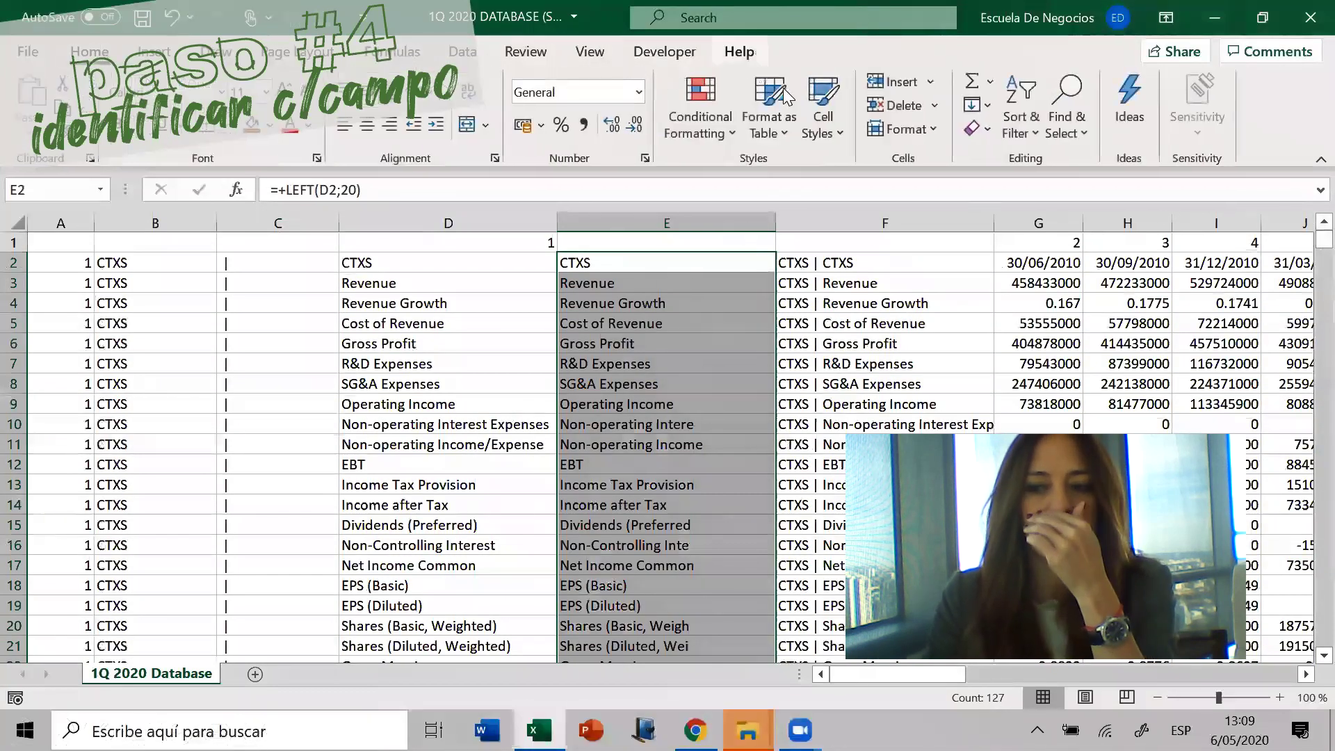
{"action": "left_click", "coordinate": [715, 119]}
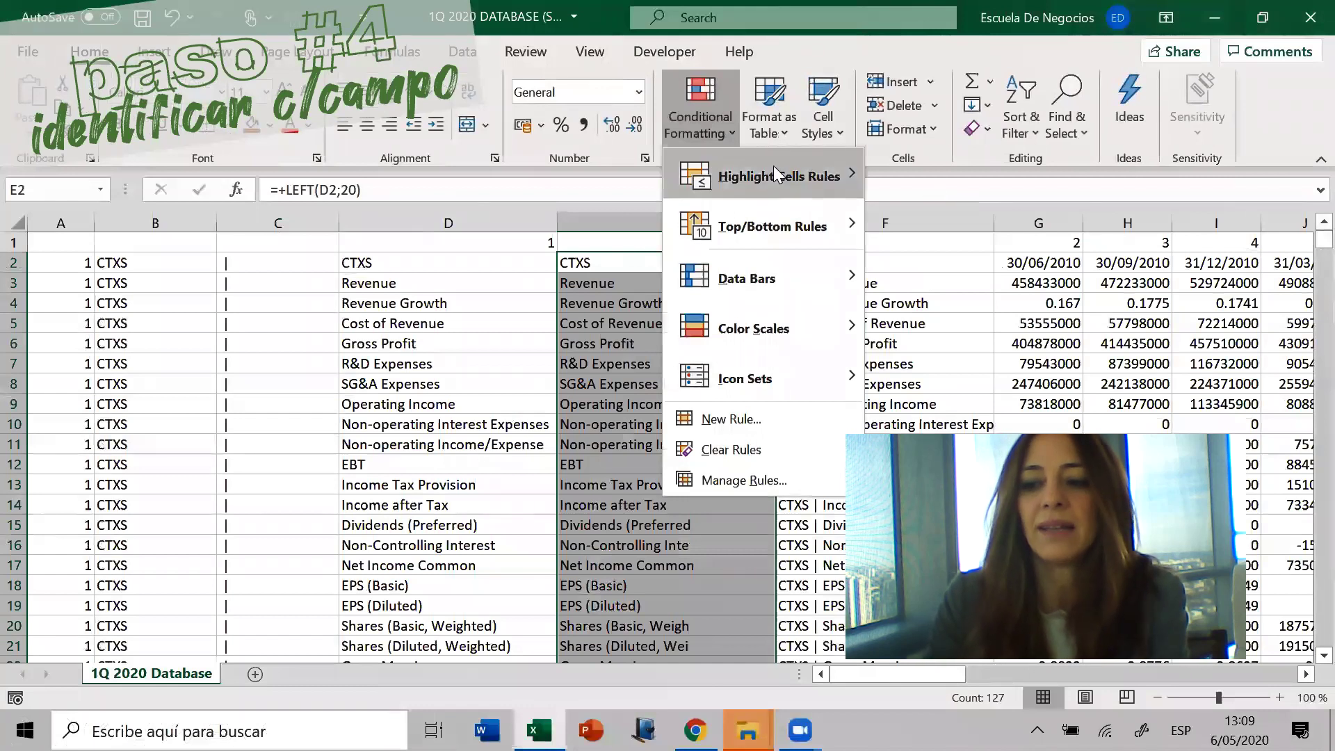
{"action": "mouse_move", "coordinate": [819, 174]}
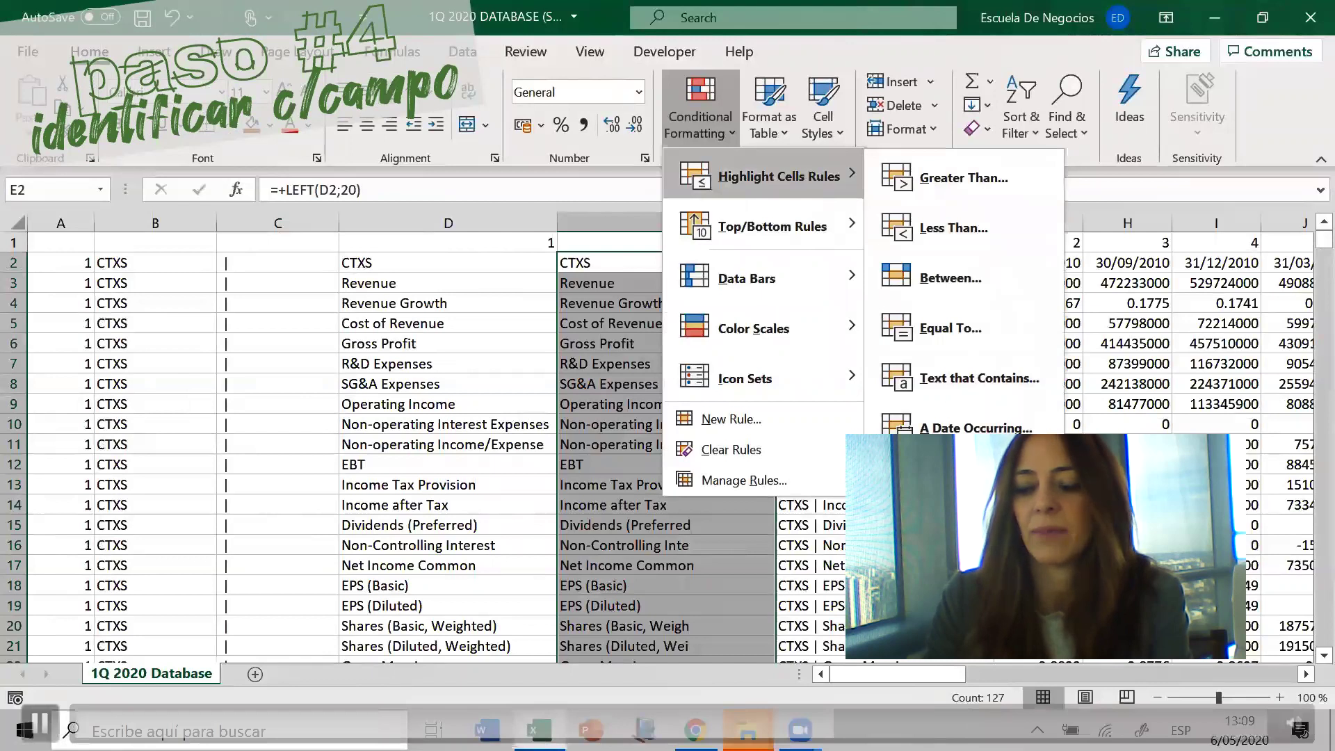
{"action": "left_click", "coordinate": [998, 464]}
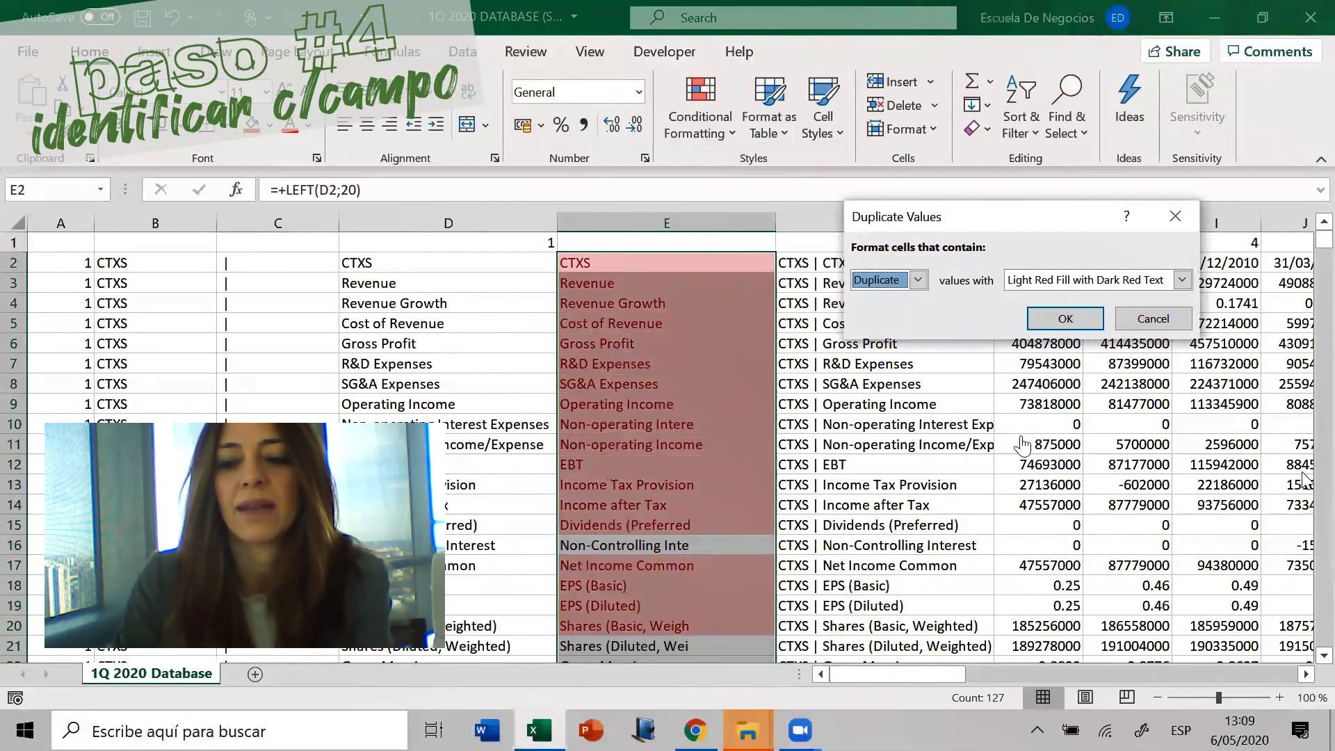
{"action": "left_click", "coordinate": [1148, 319]}
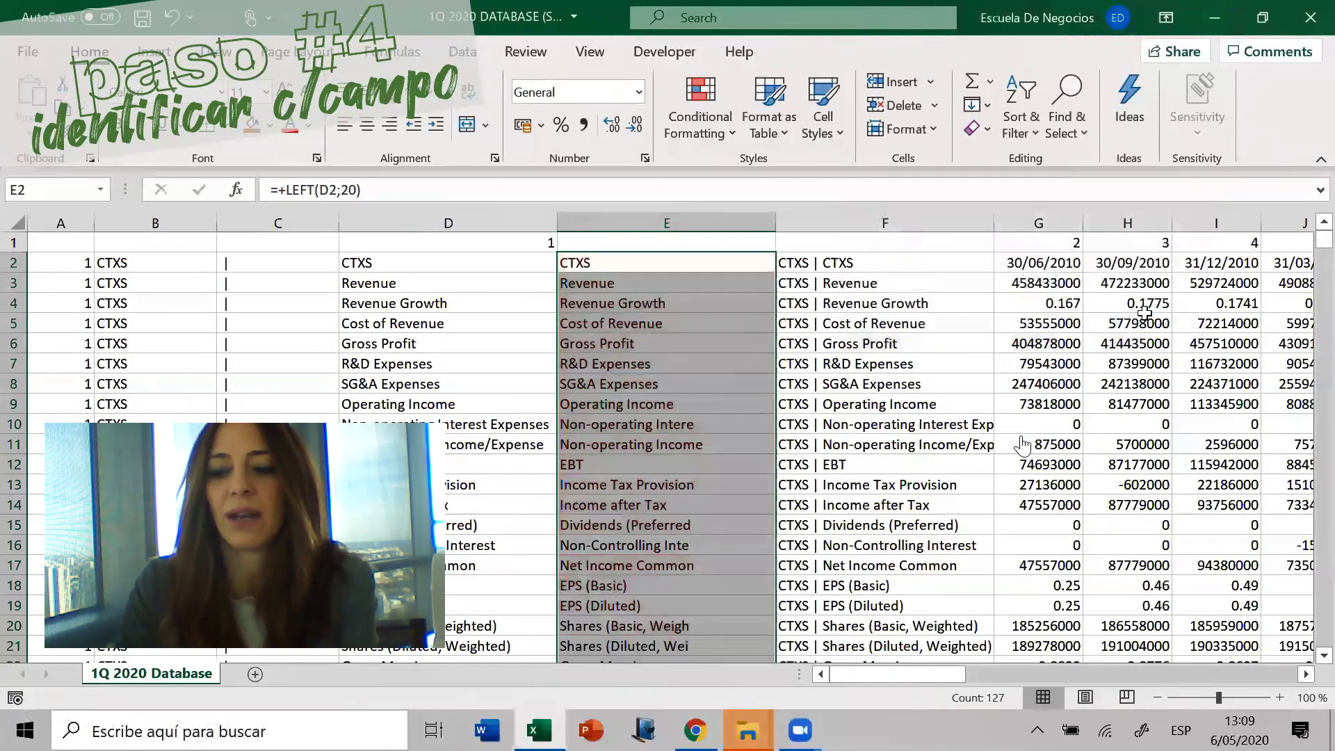
{"action": "left_click", "coordinate": [726, 505]}
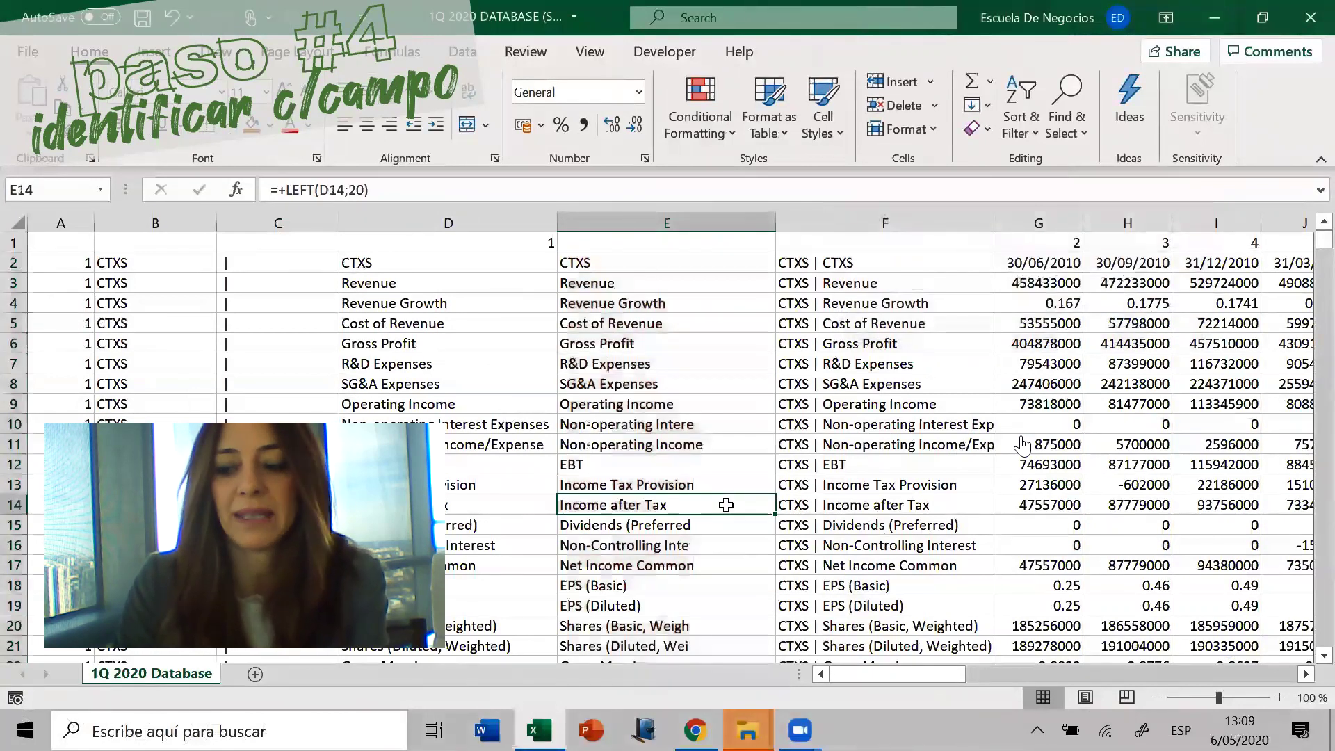
Highlight duplicate values in the concatenated identifiers of column F using Light Red Fill with Dark Red Text
{"action": "left_click", "coordinate": [841, 264]}
{"action": "left_click", "coordinate": [884, 223]}
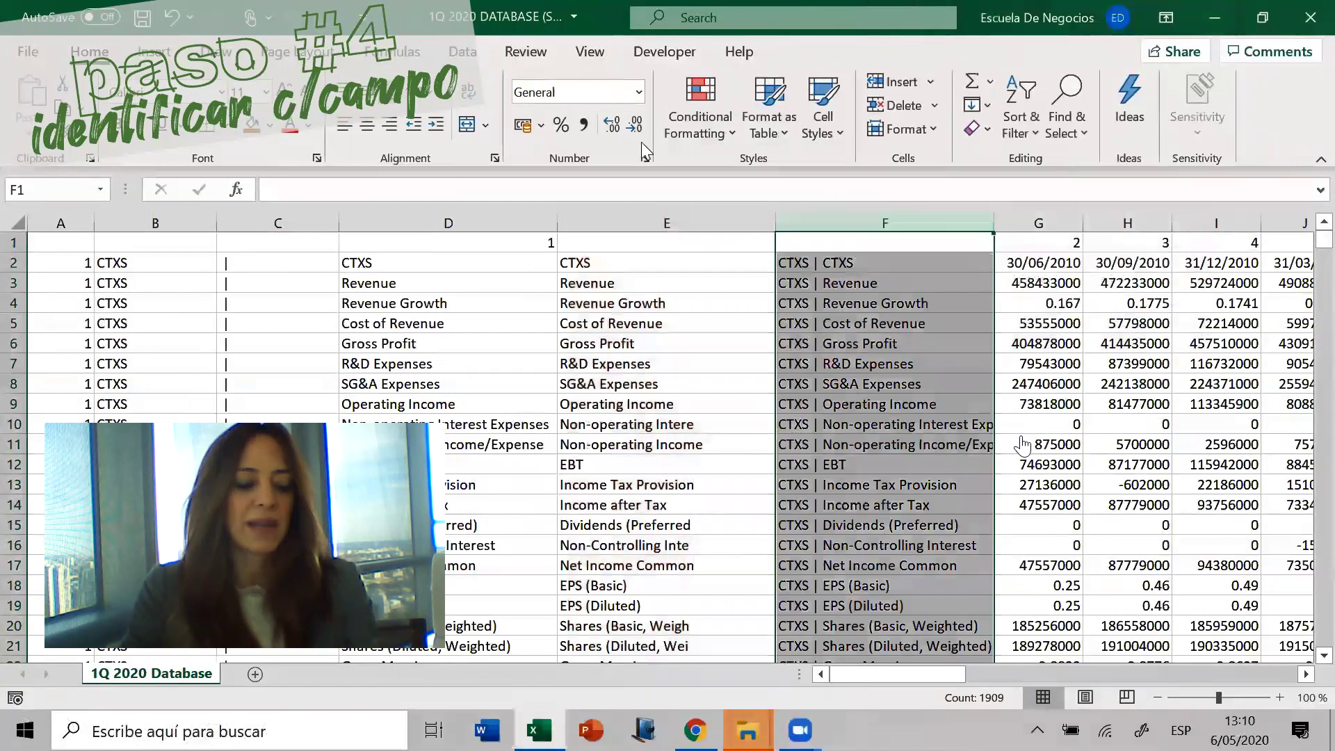
{"action": "left_click", "coordinate": [709, 135]}
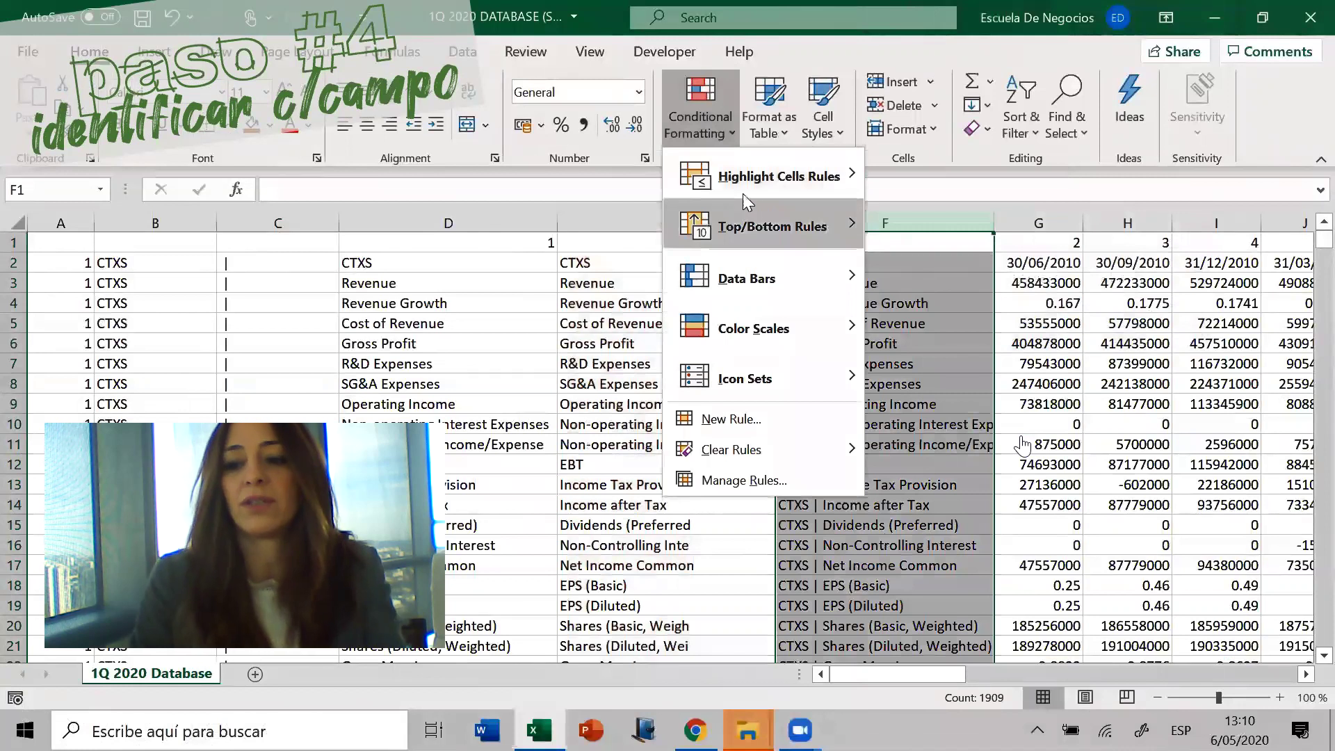
{"action": "mouse_move", "coordinate": [837, 175]}
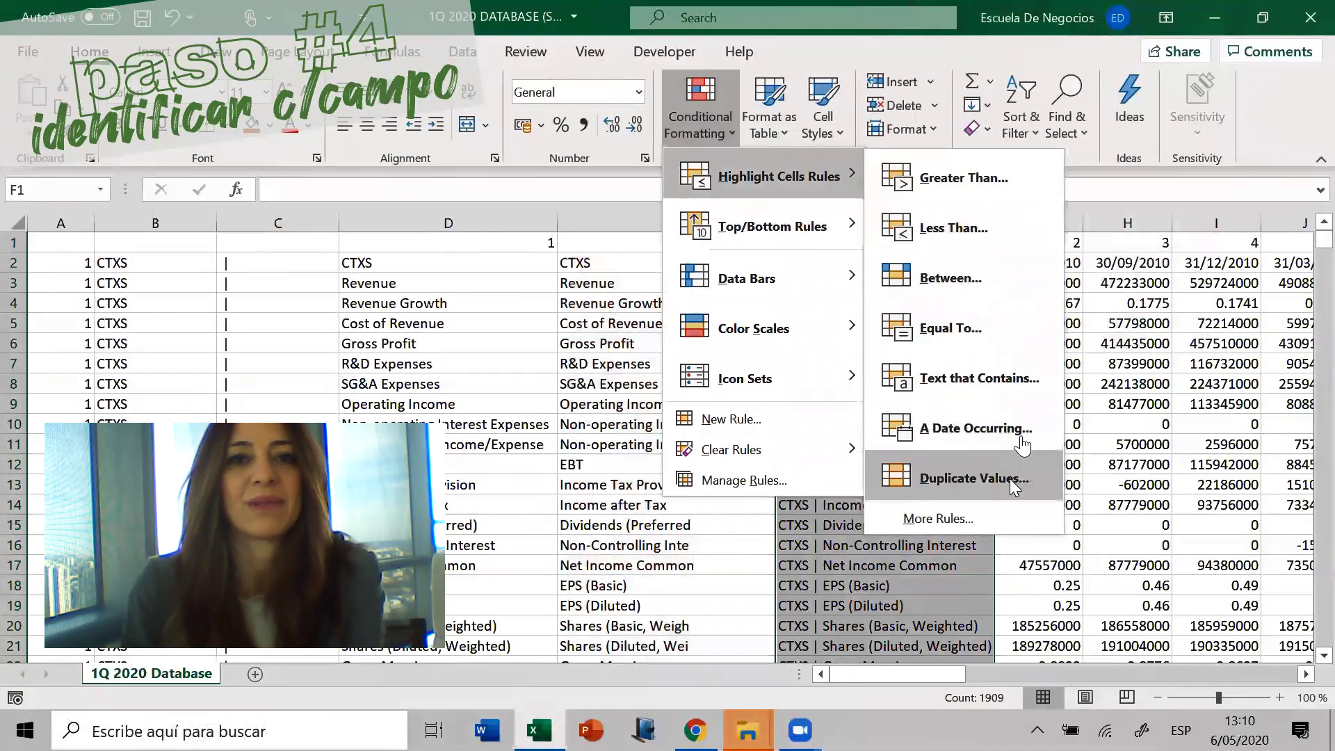
{"action": "left_click", "coordinate": [974, 478]}
{"action": "left_click_drag", "start_coordinate": [1043, 219], "coordinate": [482, 356]}
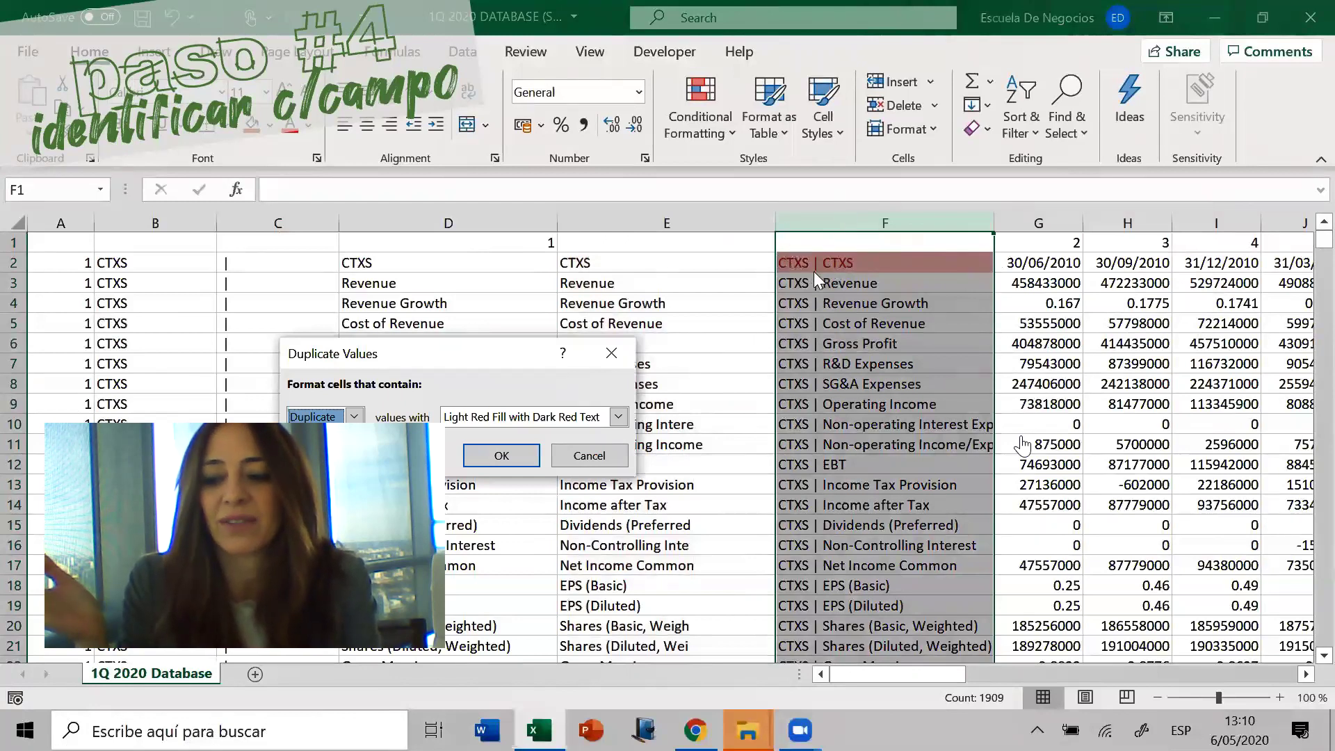
{"action": "left_click", "coordinate": [480, 457]}
{"action": "left_click", "coordinate": [911, 403]}
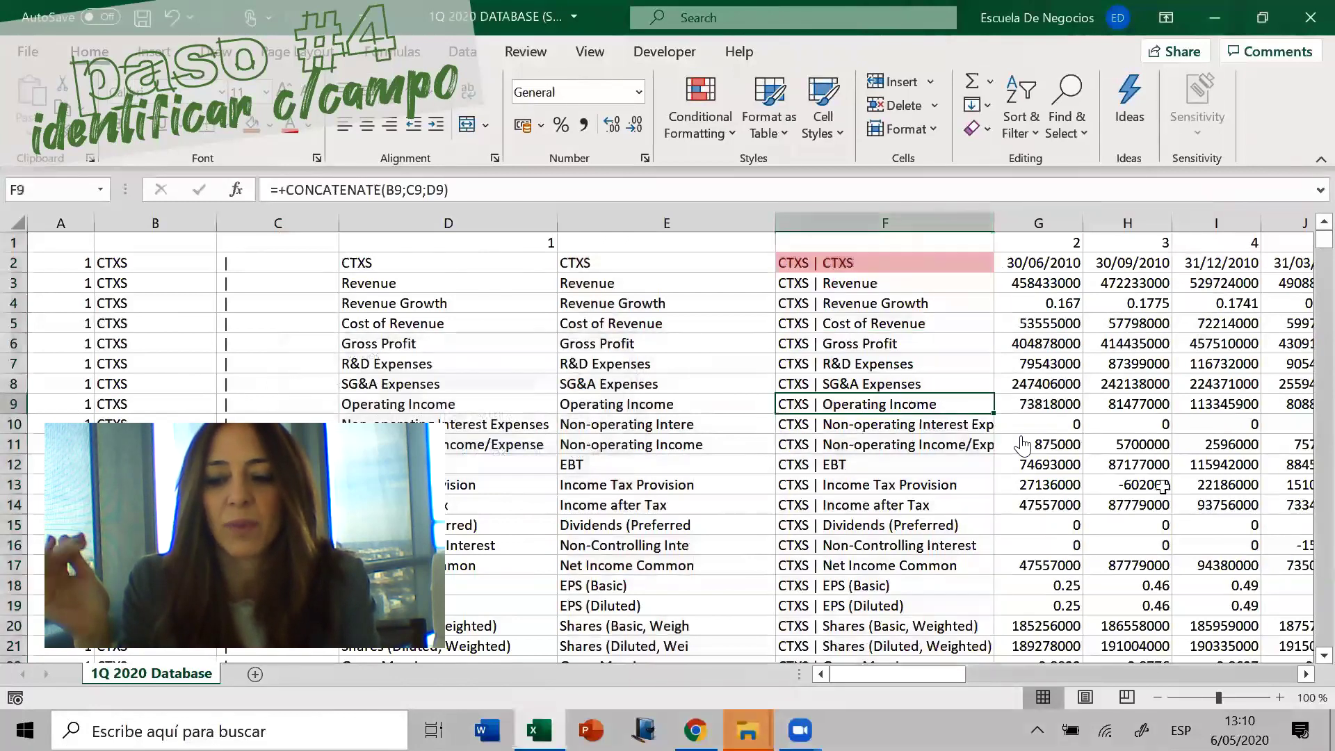
Examine column F company by company to see which concatenated identifiers are highlighted as duplicates
{"action": "key", "text": "Down"}
{"action": "key", "text": "Down"}
{"action": "key", "text": "Page_Down"}
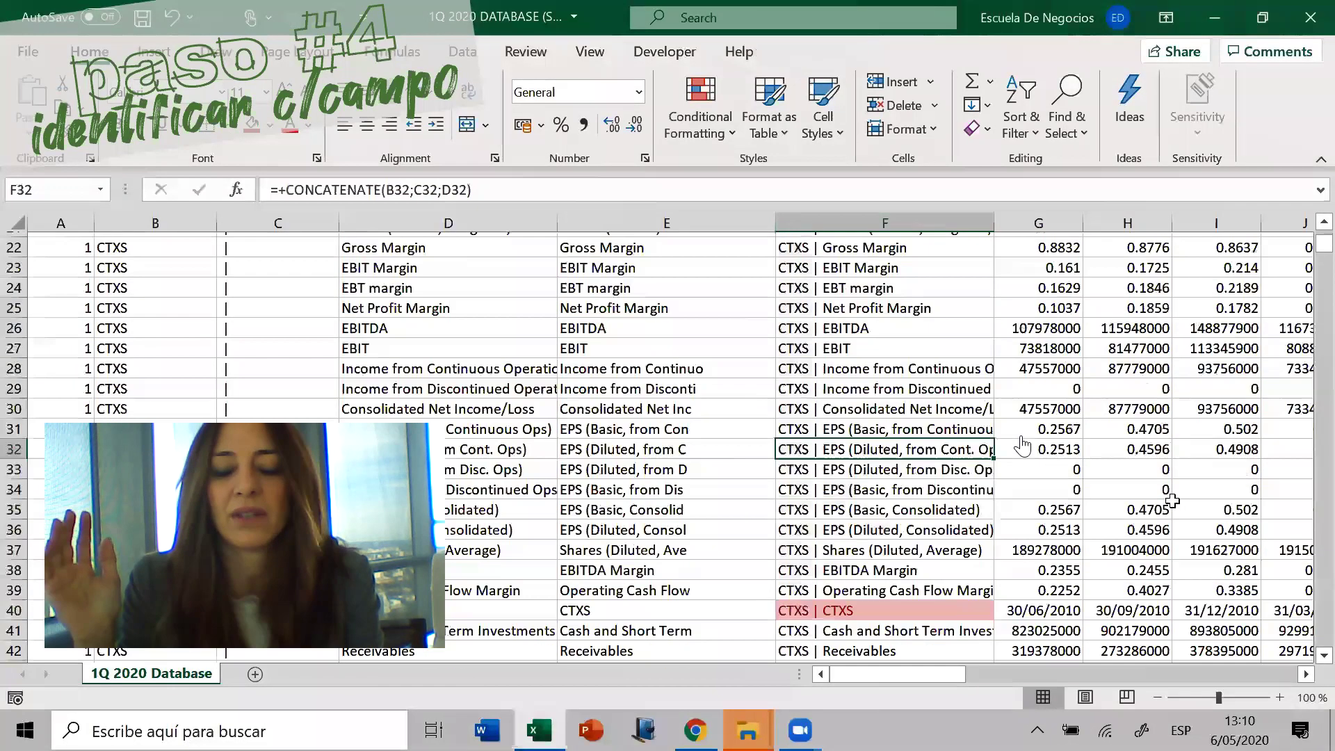
{"action": "key", "text": "Page_Down"}
{"action": "key", "text": "Page_Down"}
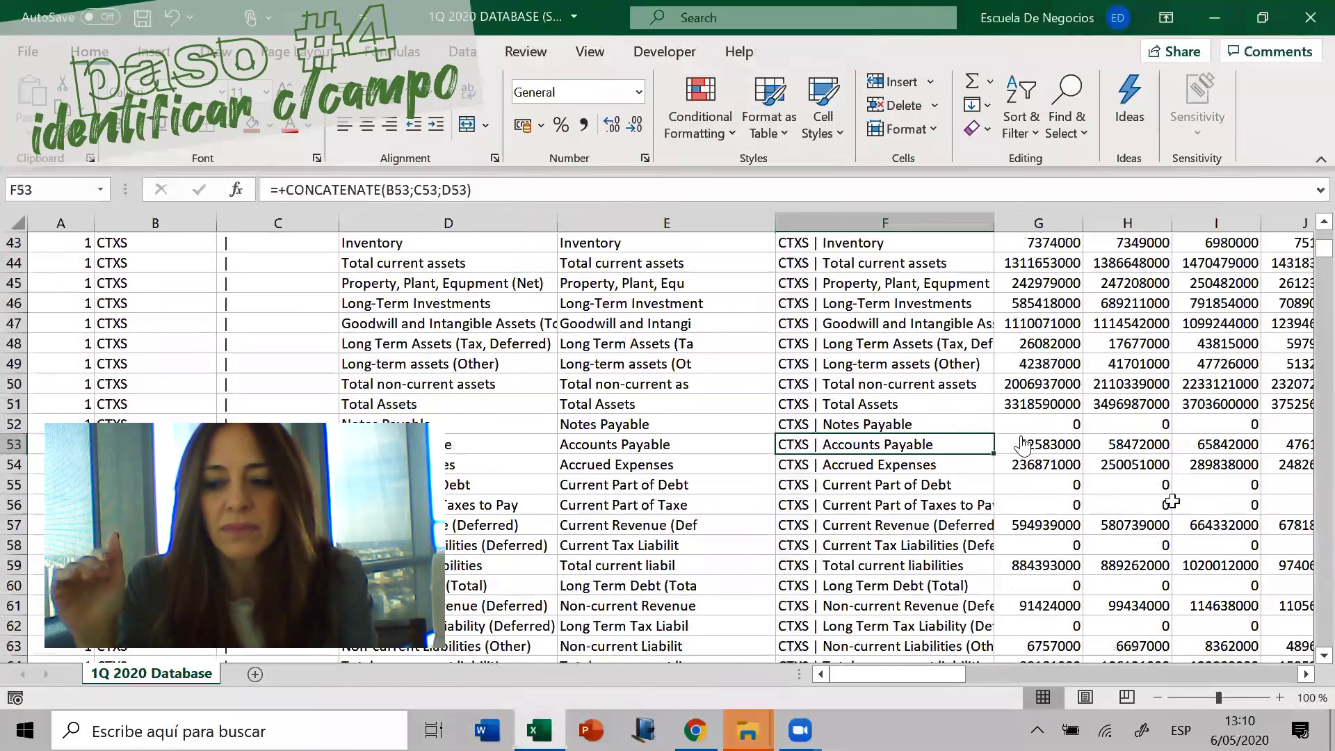
{"action": "key", "text": "Page_Down"}
{"action": "key", "text": "Page_Down"}
{"action": "key", "text": "Page_Down"}
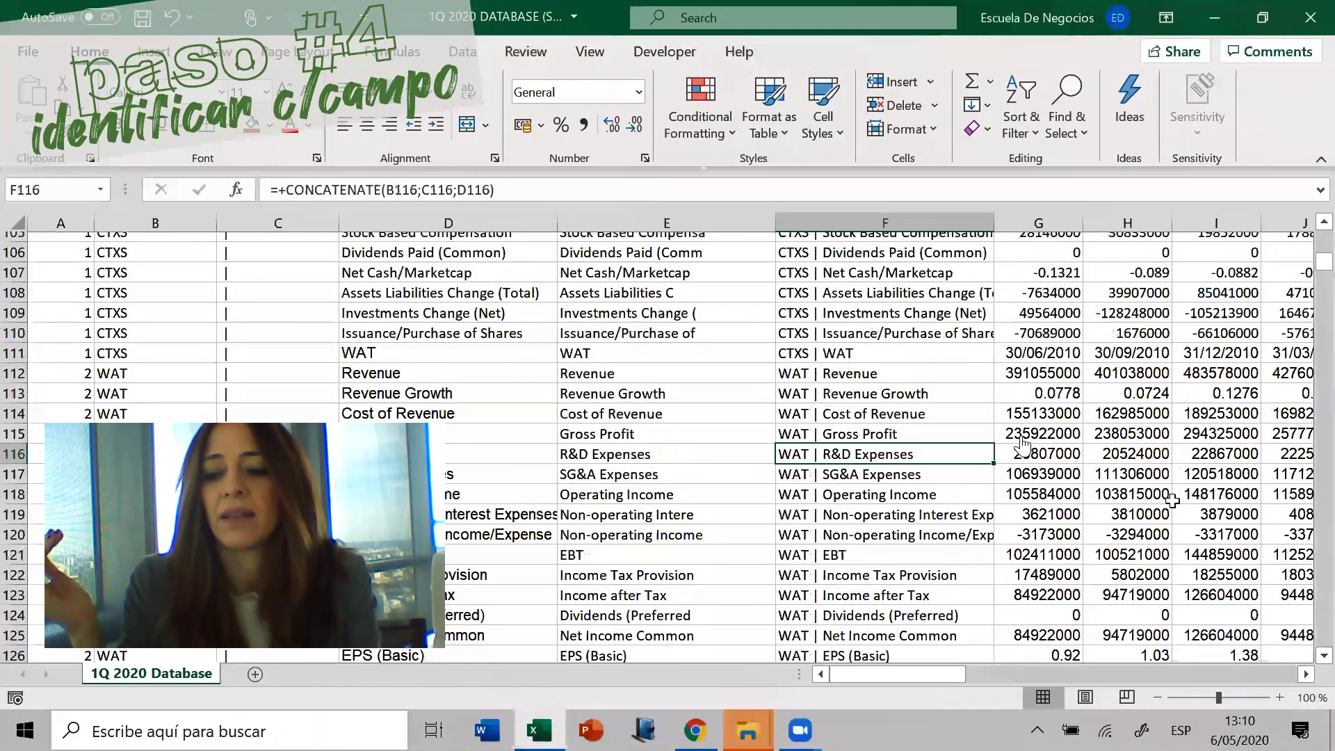
{"action": "key", "text": "Page_Down"}
{"action": "key", "text": "Page_Down"}
{"action": "key", "text": "Page_Down"}
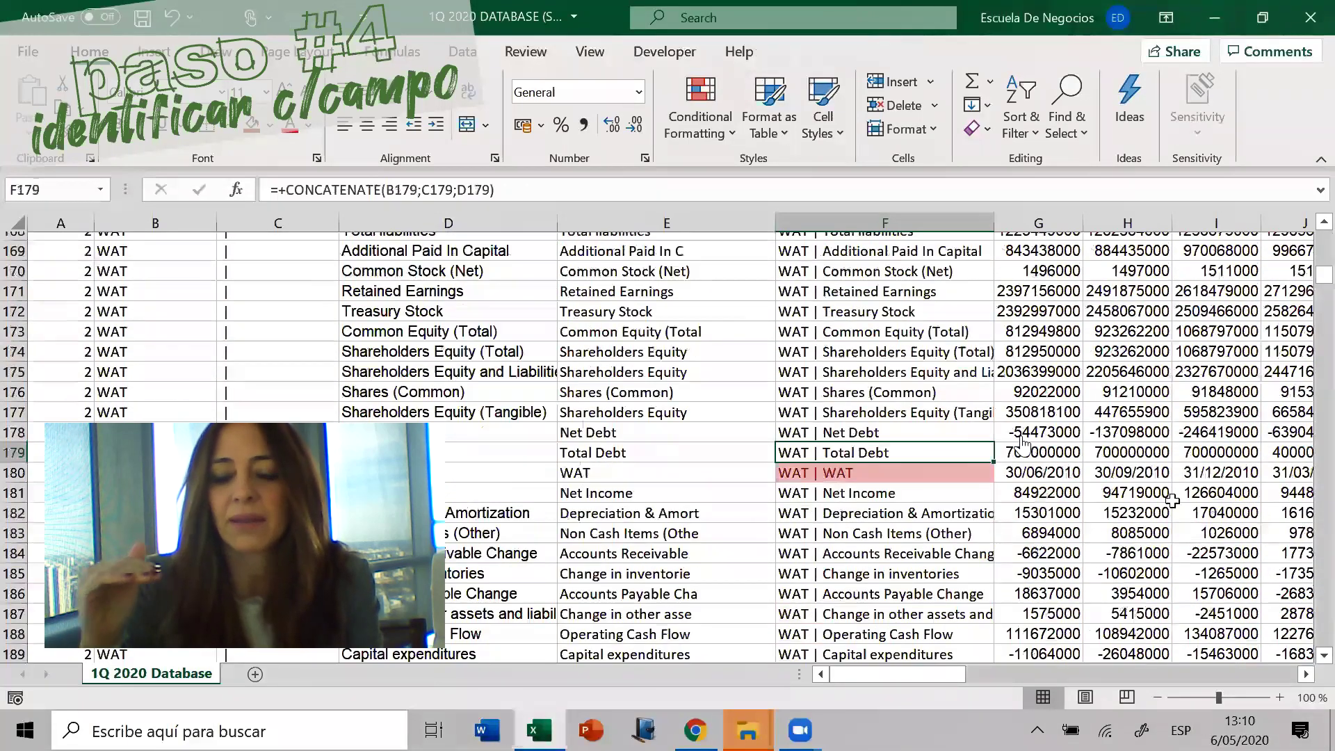
{"action": "key", "text": "Page_Down"}
{"action": "key", "text": "Page_Down"}
{"action": "key", "text": "Page_Down"}
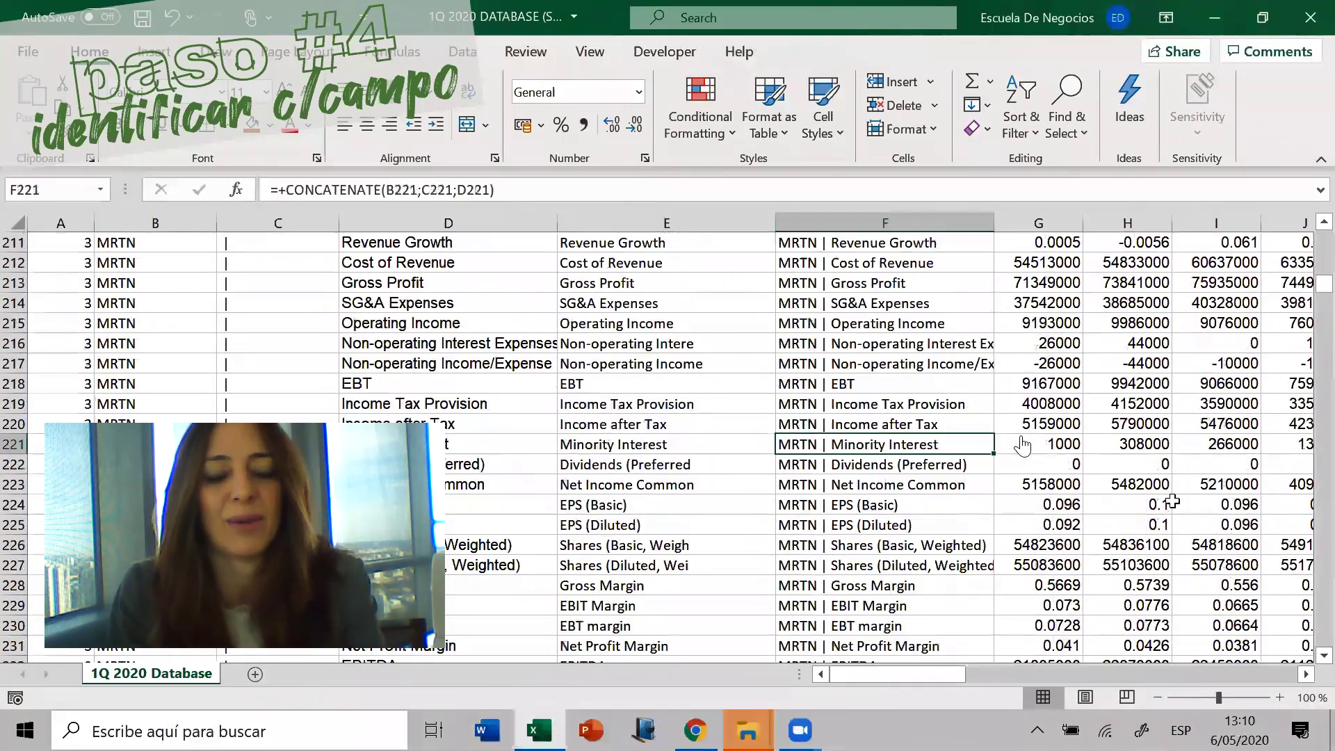
{"action": "key", "text": "Page_Down"}
{"action": "key", "text": "Page_Down"}
{"action": "key", "text": "Page_Down"}
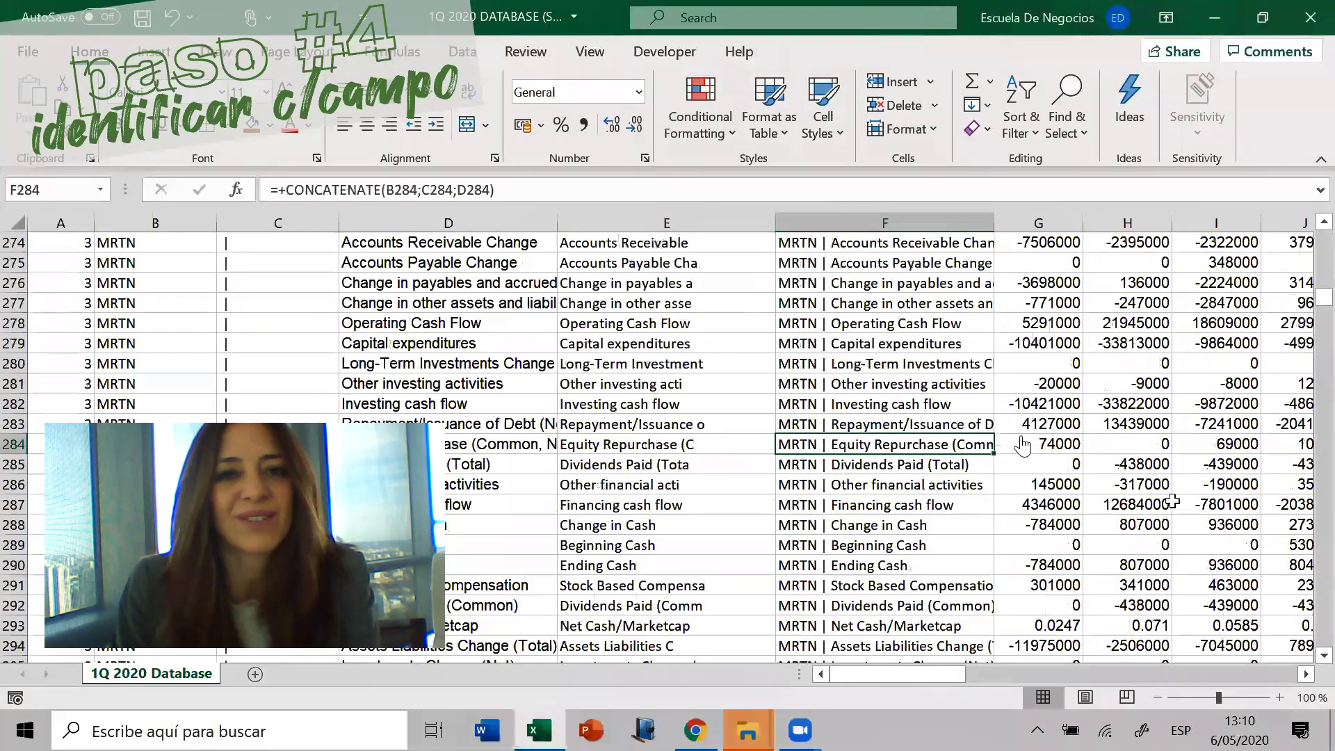
{"action": "key", "text": "Page_Down"}
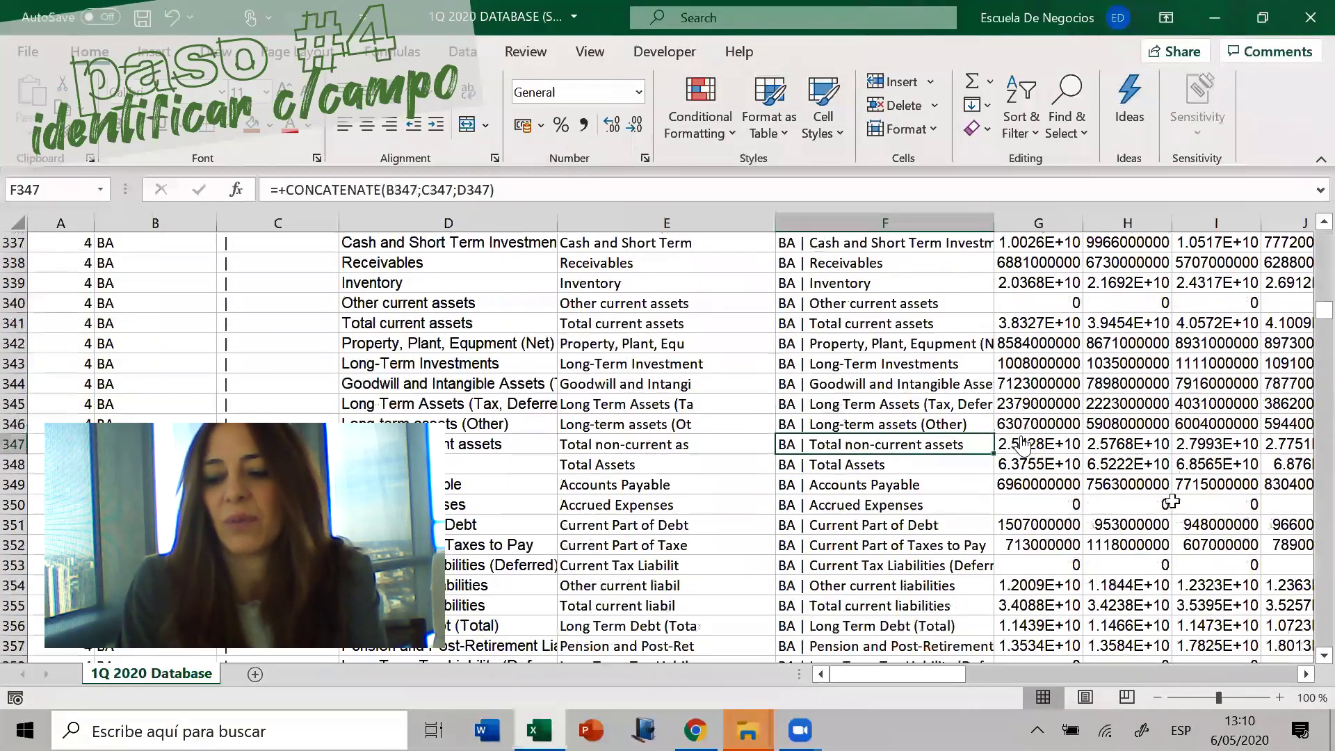
Replace the CONCATENATE formulas in the whole of column F with their values
{"action": "left_click", "coordinate": [872, 215]}
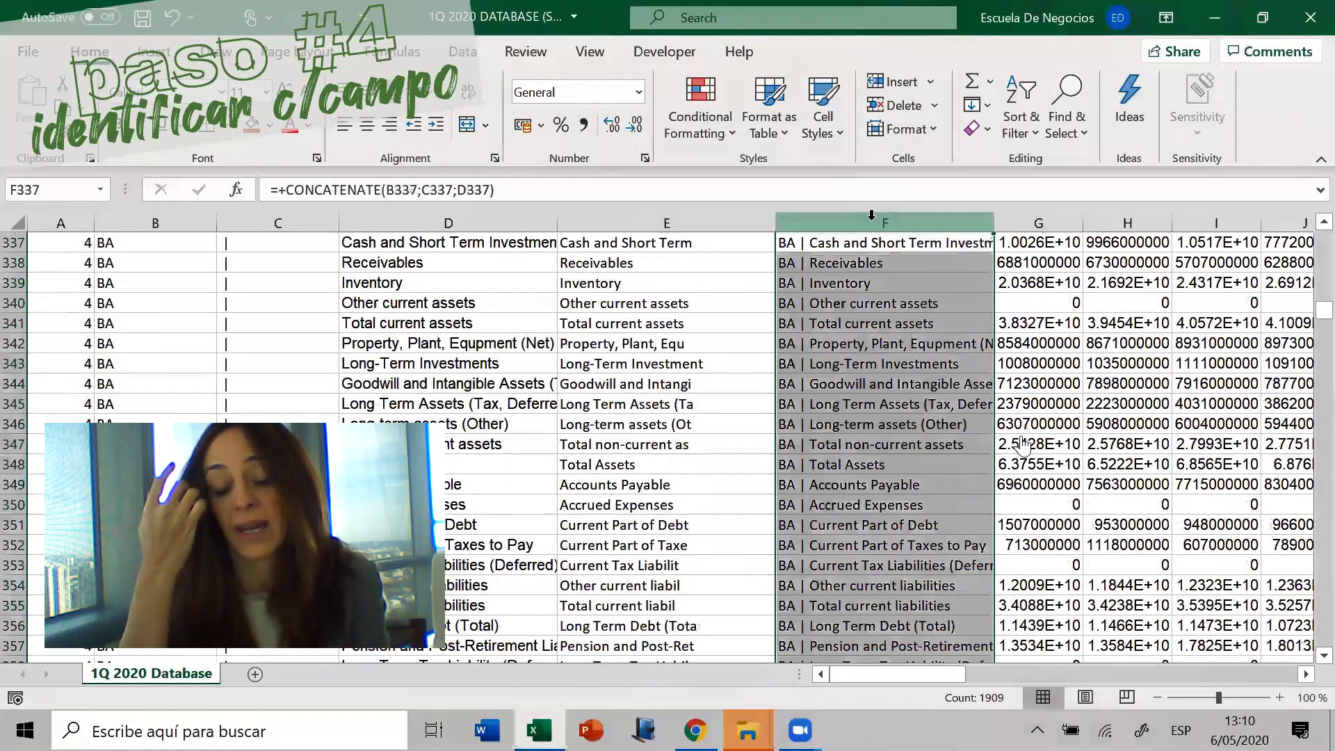
{"action": "key", "text": "ctrl+c"}
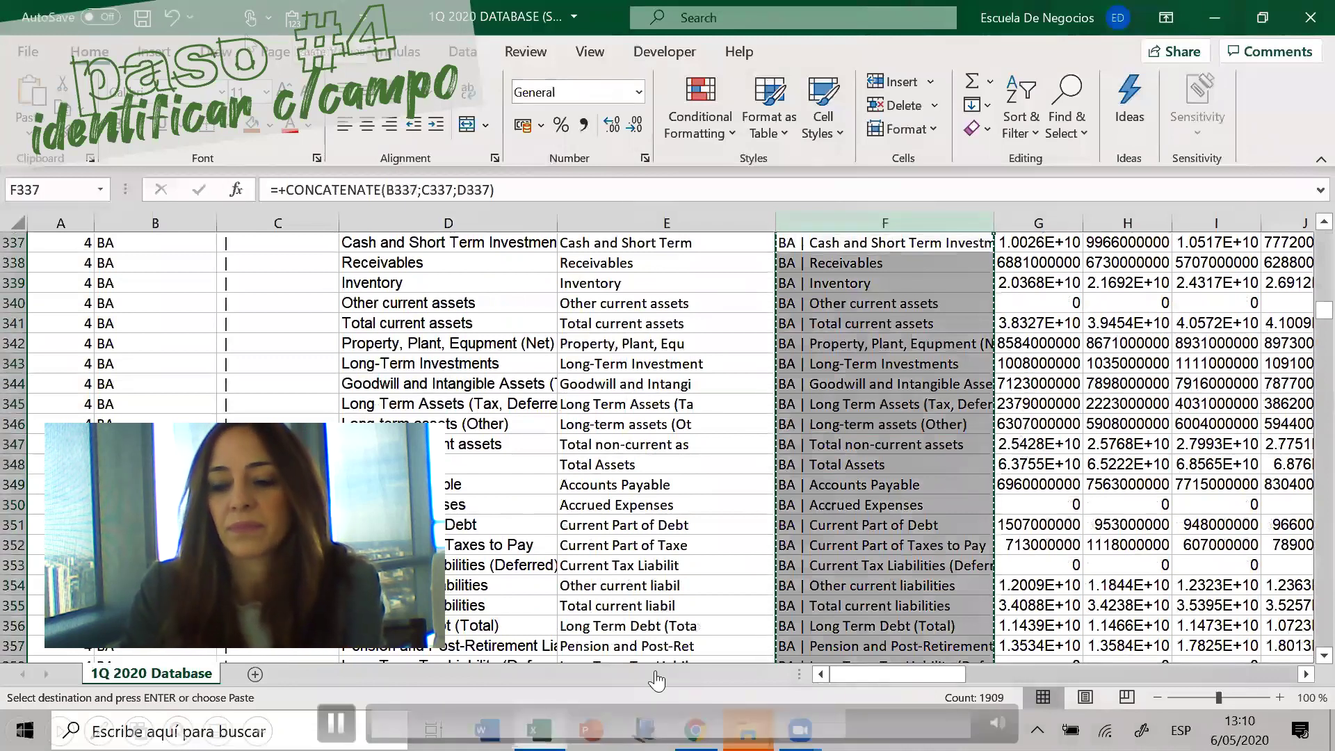
{"action": "left_click", "coordinate": [292, 19]}
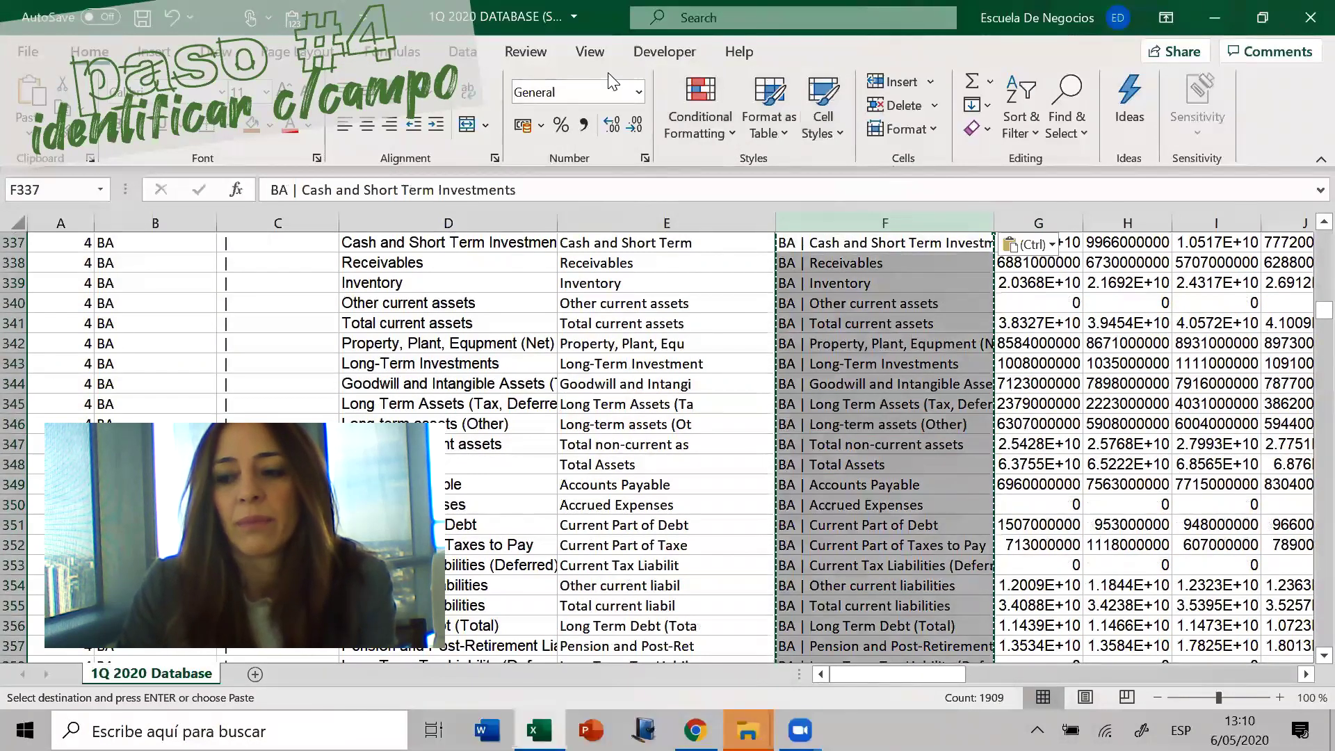
Add a filter to column F and open the filter options at its header cell F1
{"action": "left_click", "coordinate": [462, 51]}
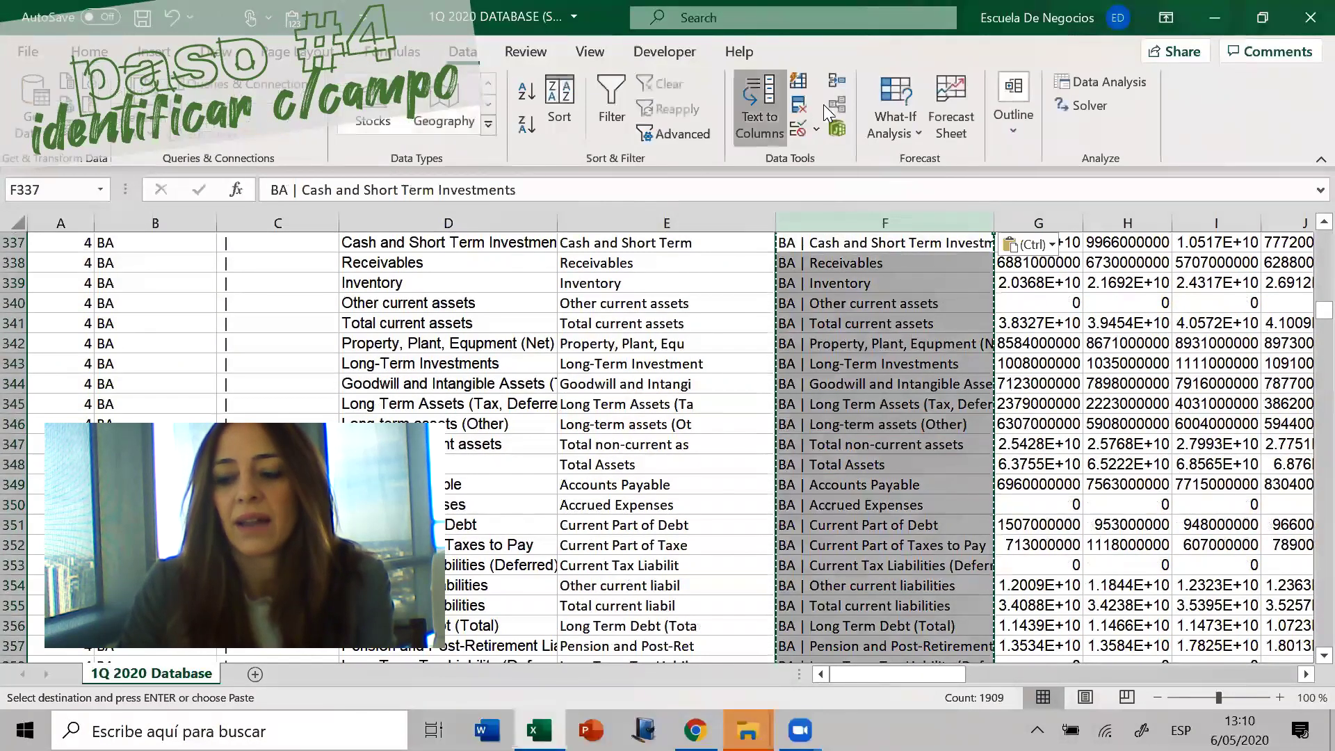
{"action": "left_click", "coordinate": [614, 125]}
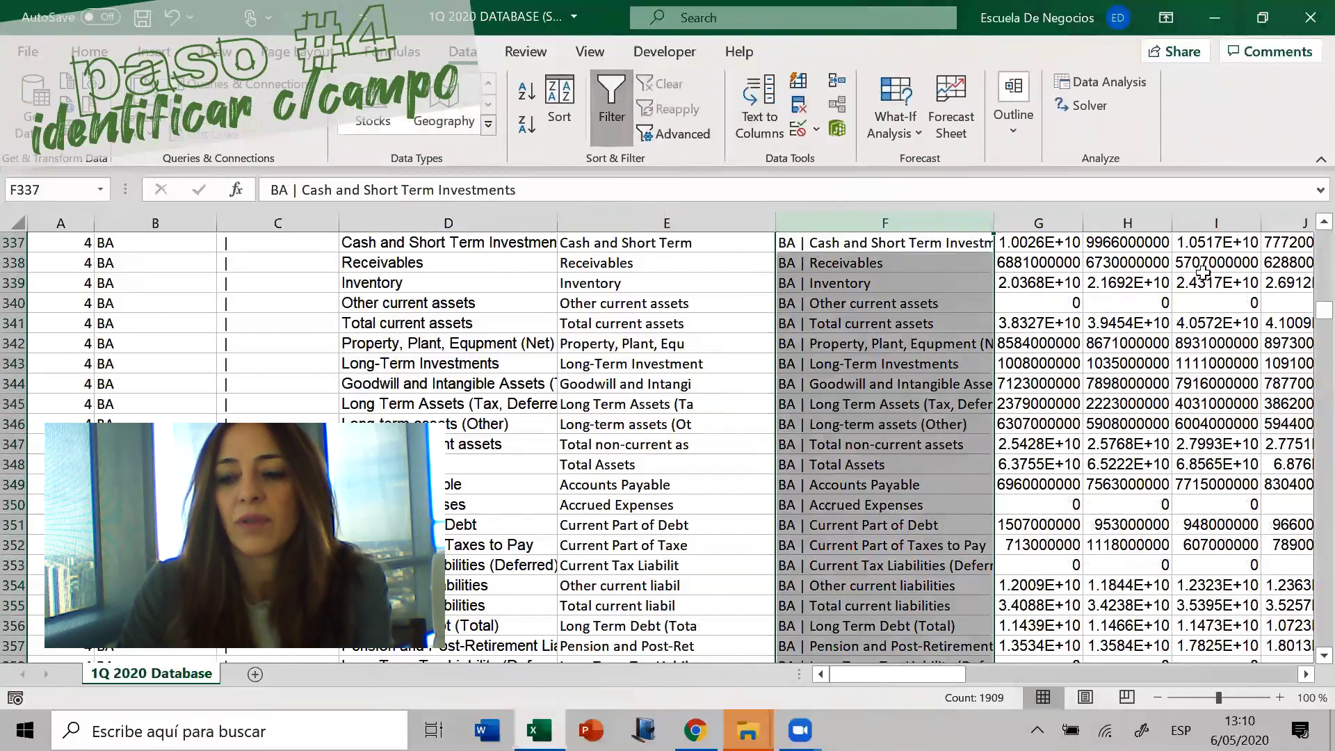
{"action": "left_click_drag", "start_coordinate": [1324, 310], "coordinate": [1313, 229]}
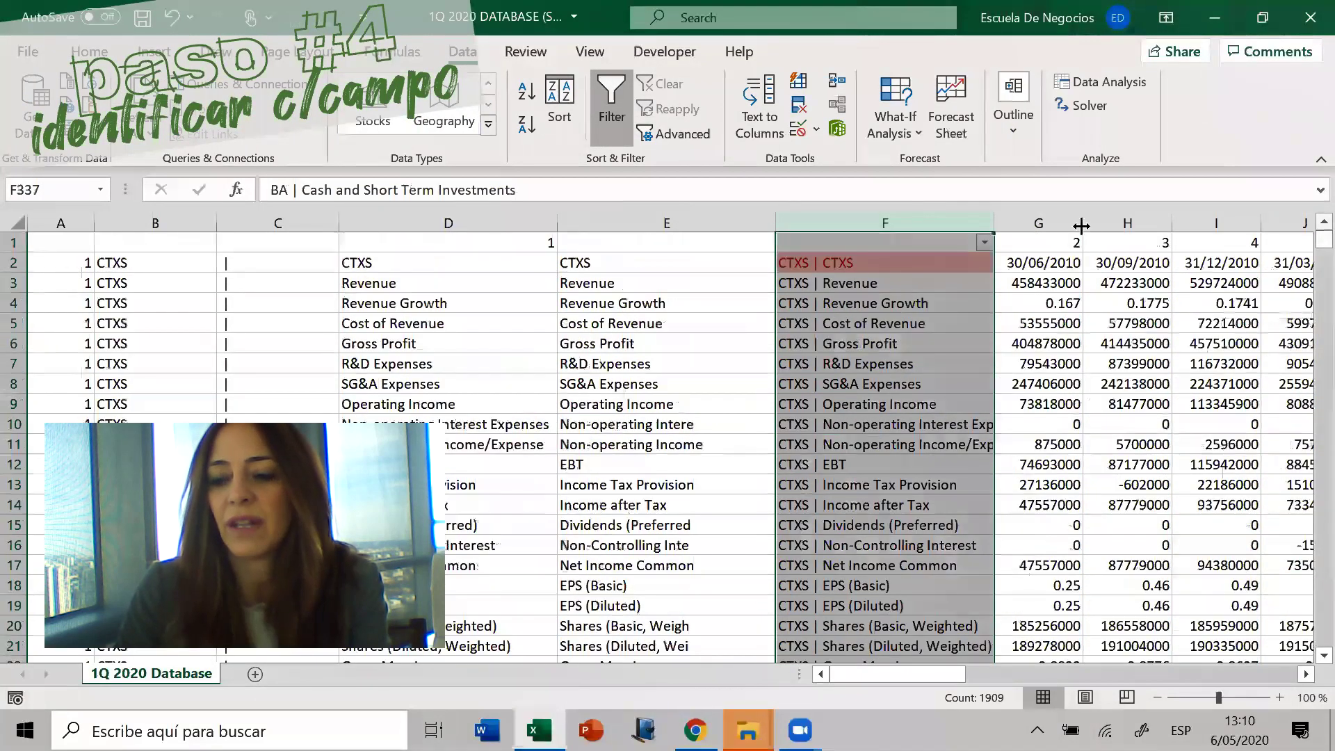
{"action": "left_click", "coordinate": [984, 242]}
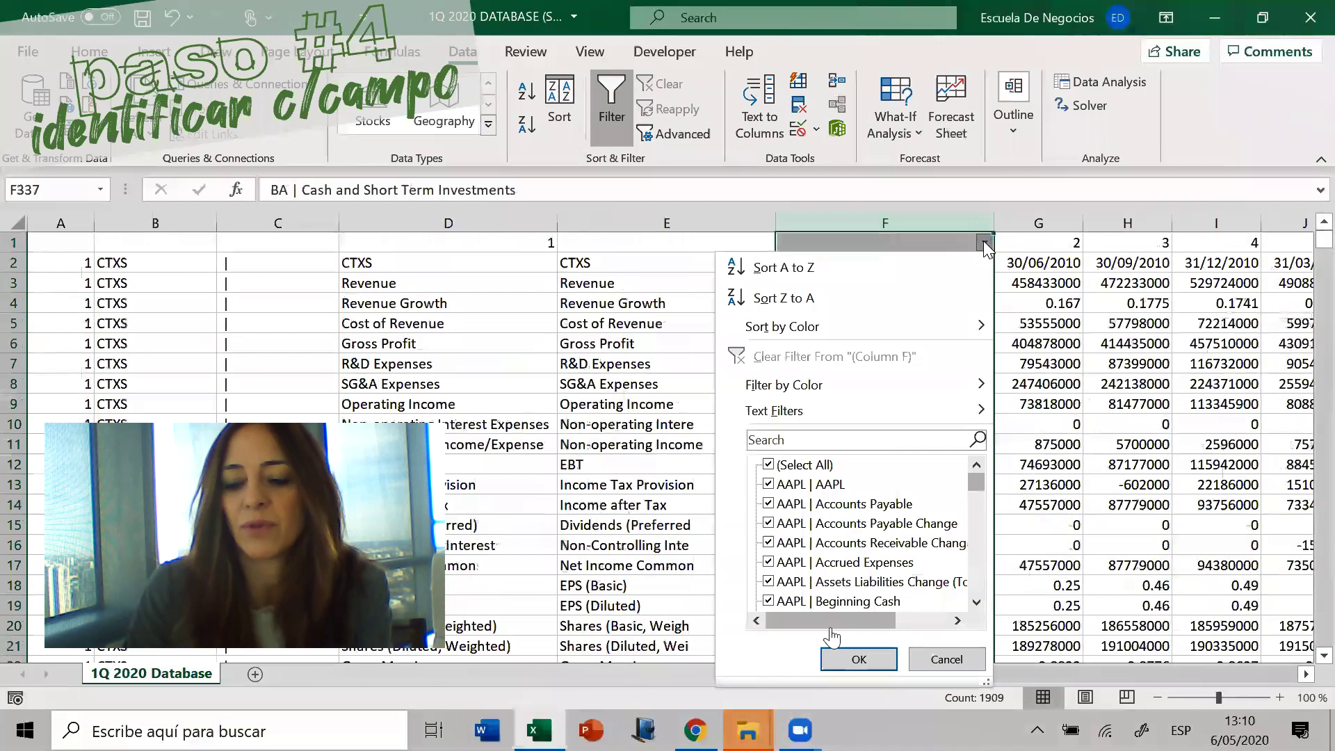
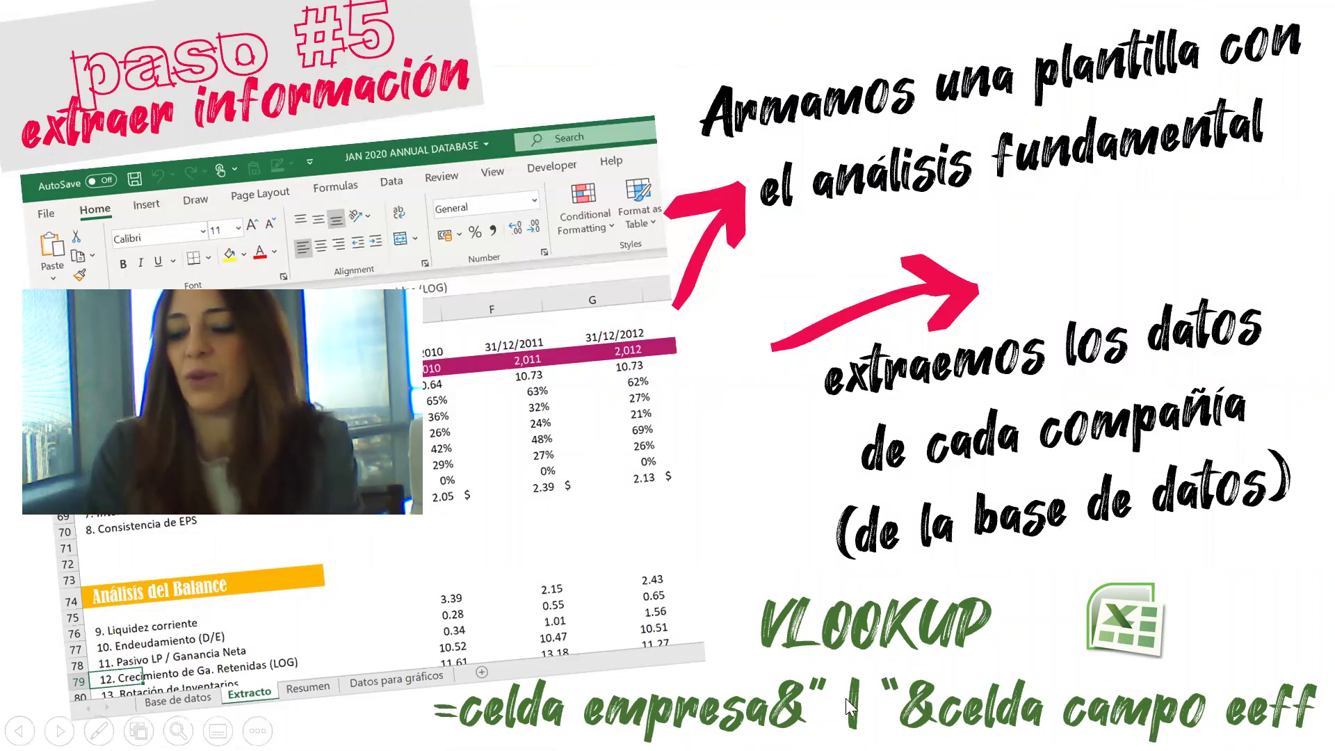
Go to the last record of the EMPRESA column in the 1Q 2020 Database sheet
{"action": "left_click", "coordinate": [1100, 540]}
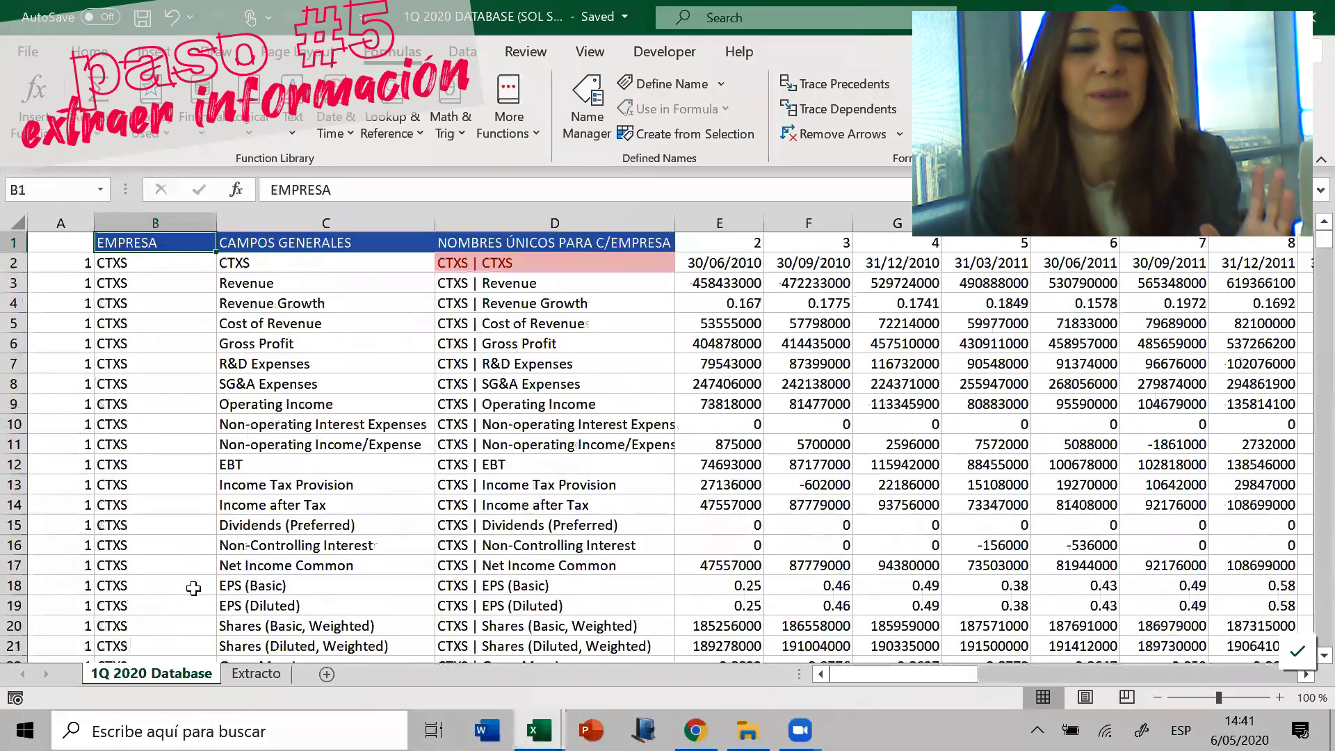
{"action": "key", "text": "ctrl+Down"}
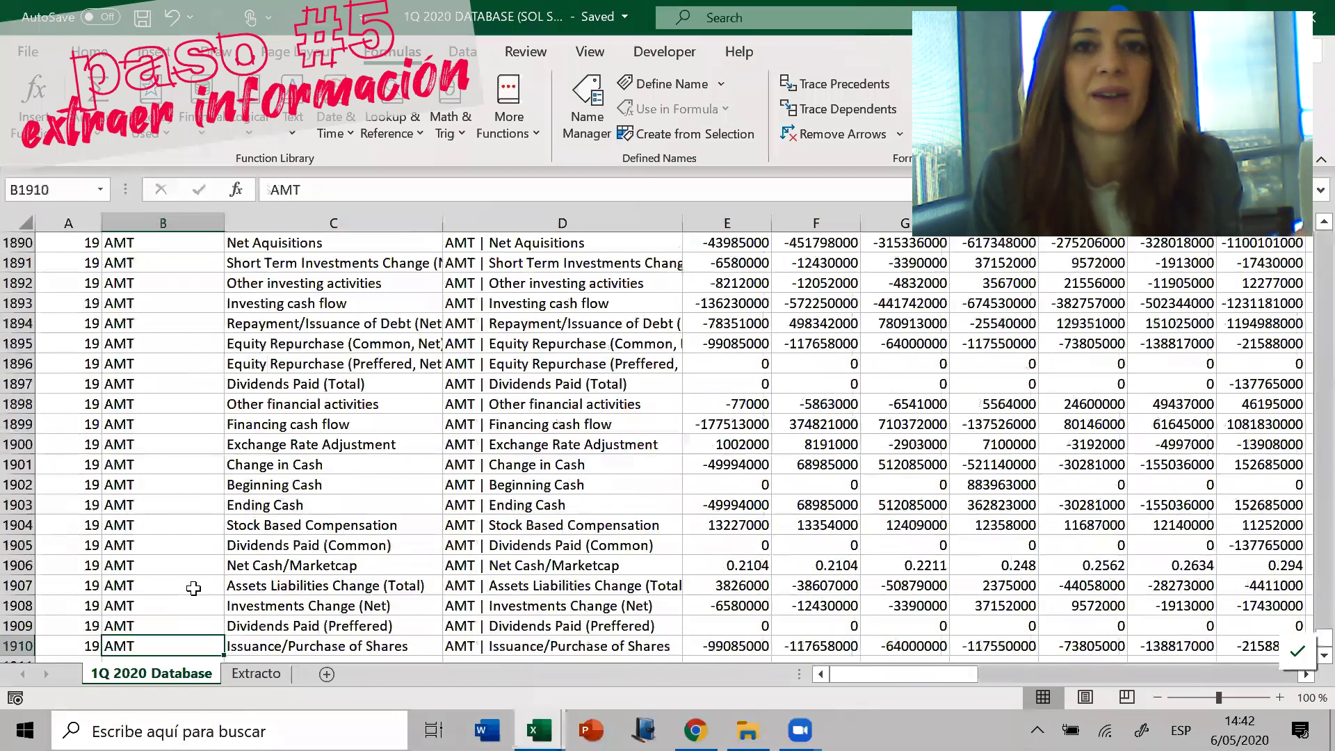
Examine the list of general fields in column C of the Extracto sheet, from Revenue to the last row
{"action": "key", "text": "ctrl+Up"}
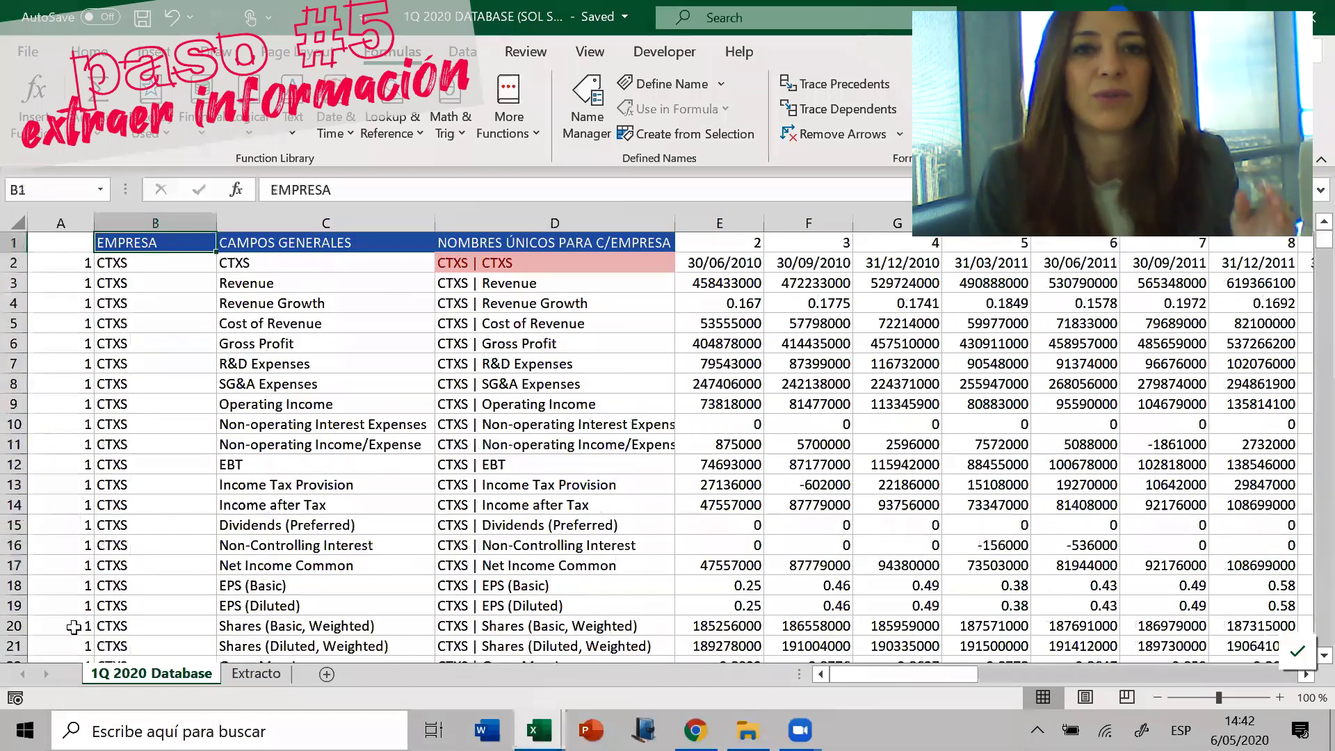
{"action": "left_click", "coordinate": [245, 676]}
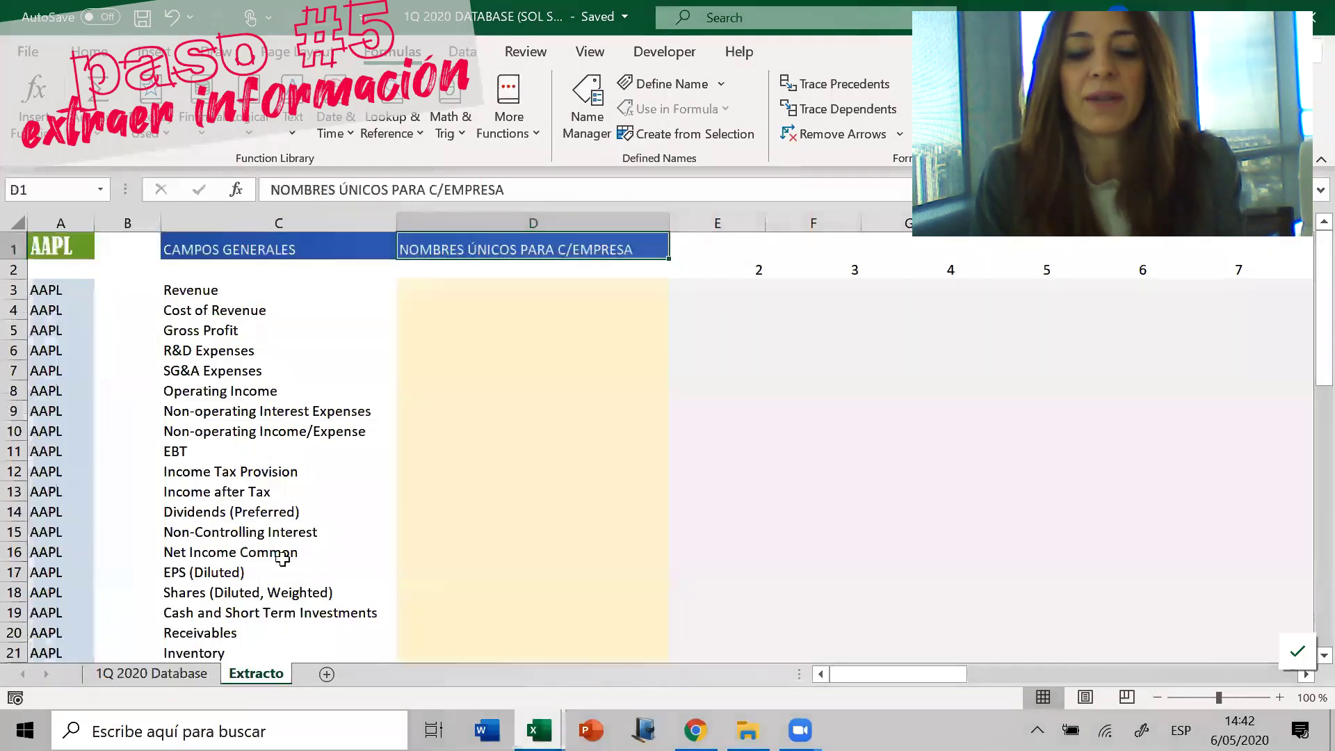
{"action": "left_click_drag", "start_coordinate": [317, 298], "coordinate": [339, 651]}
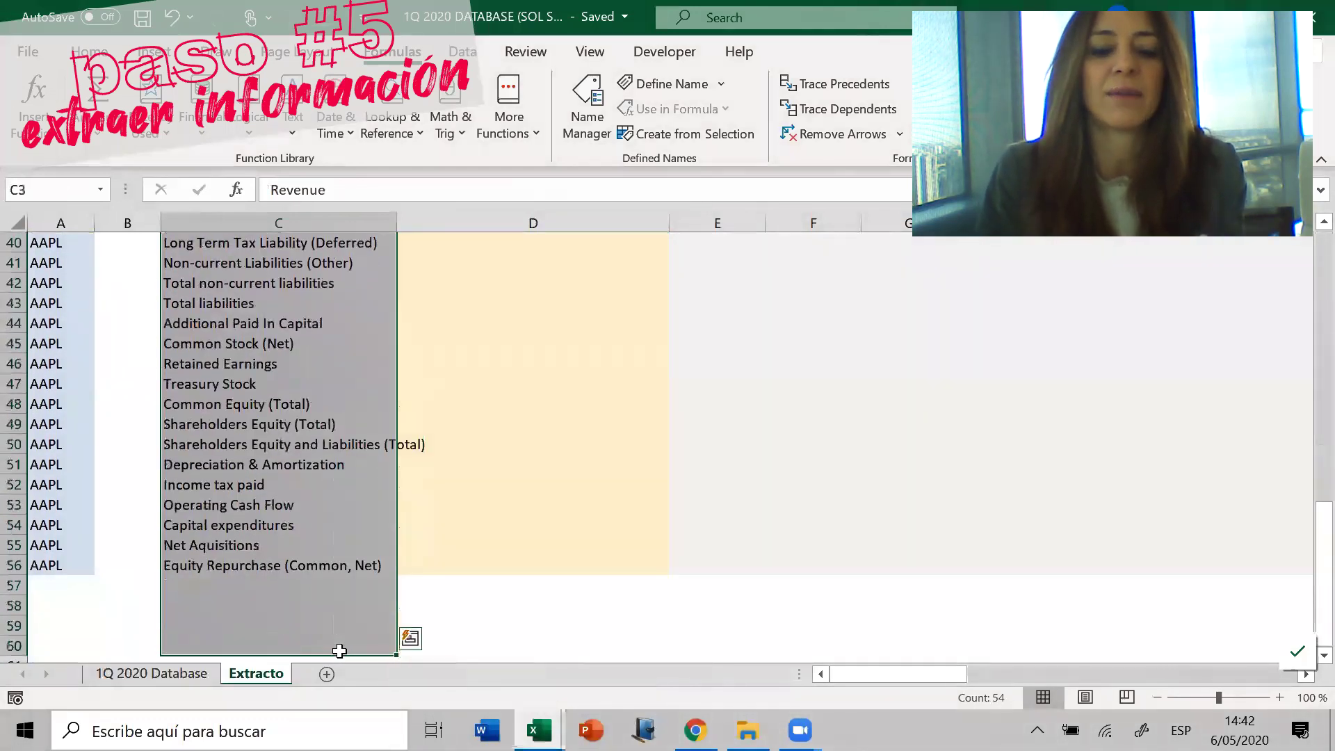
{"action": "key", "text": "ctrl+Up"}
{"action": "key", "text": "Down"}
{"action": "key", "text": "Down"}
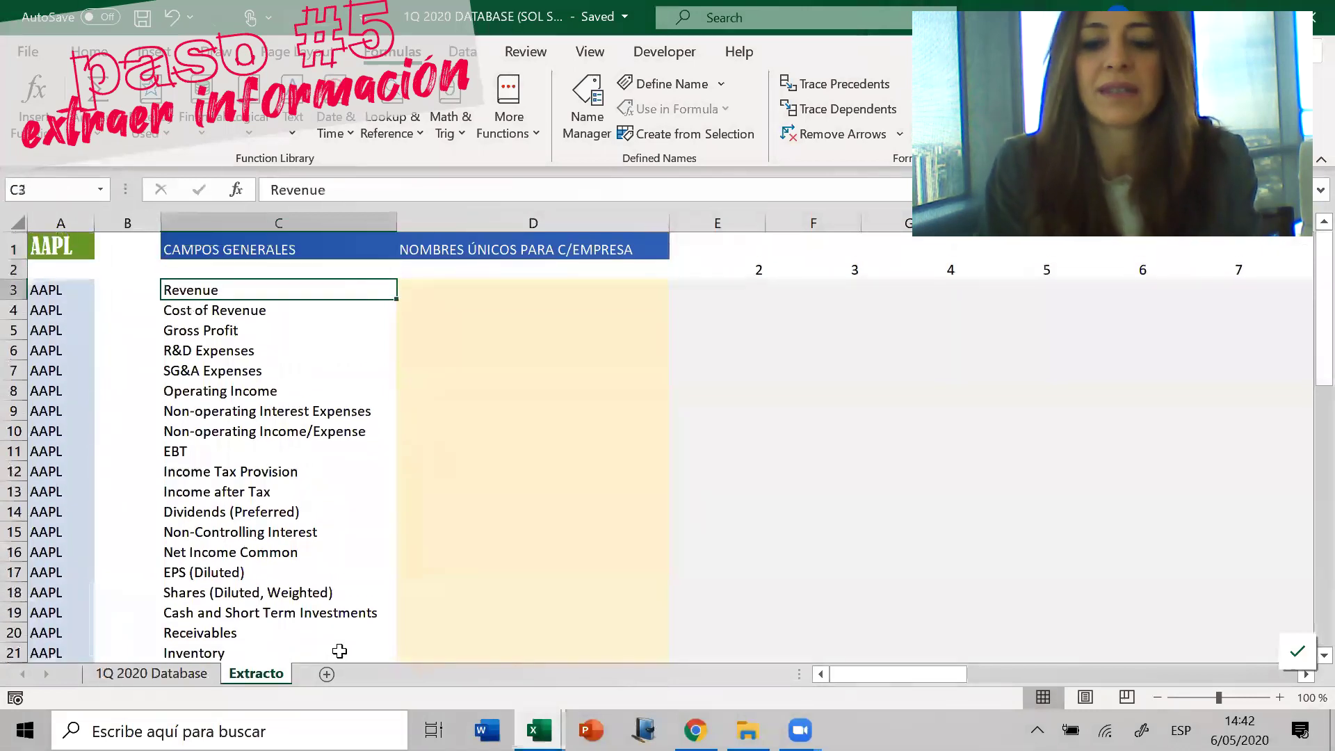
Try the ticker PFE in cell A1 of the Extracto sheet, and restore it to AAPL
{"action": "key", "text": "Left"}
{"action": "key", "text": "ctrl+Home"}
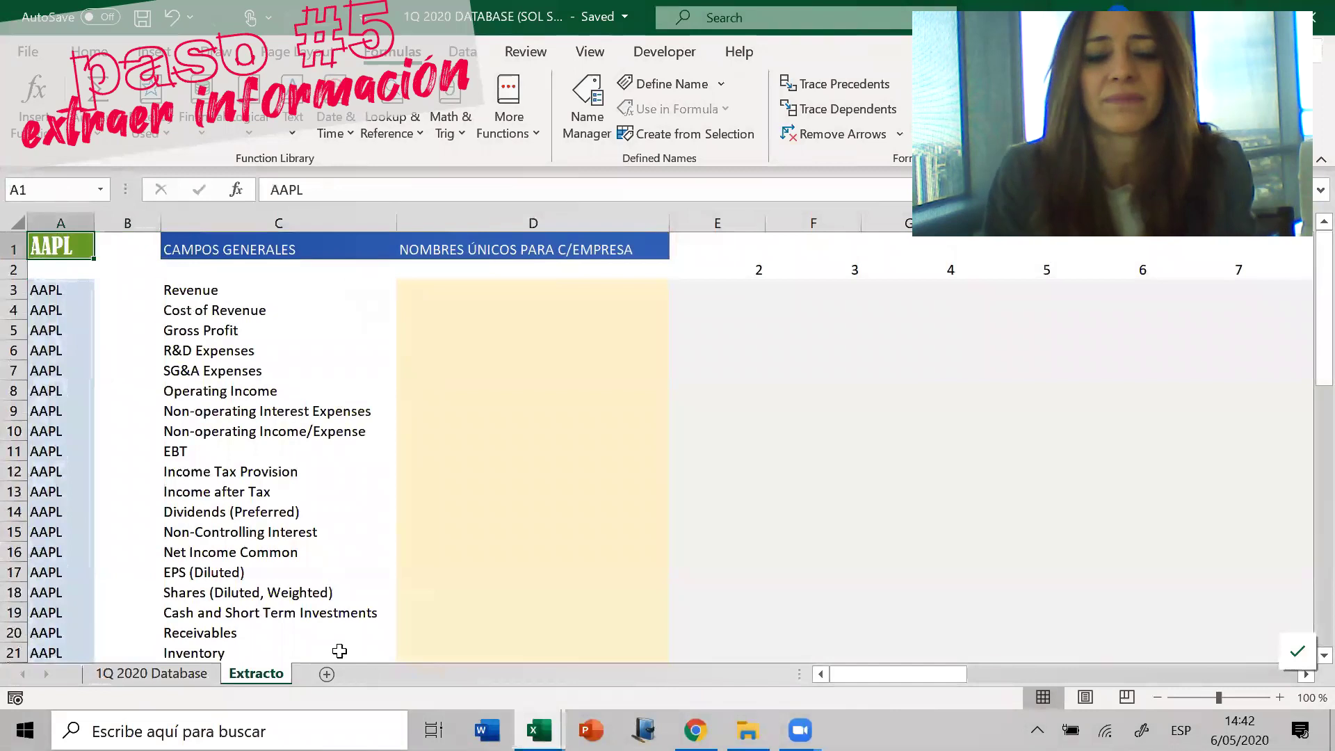
{"action": "type", "text": "p"}
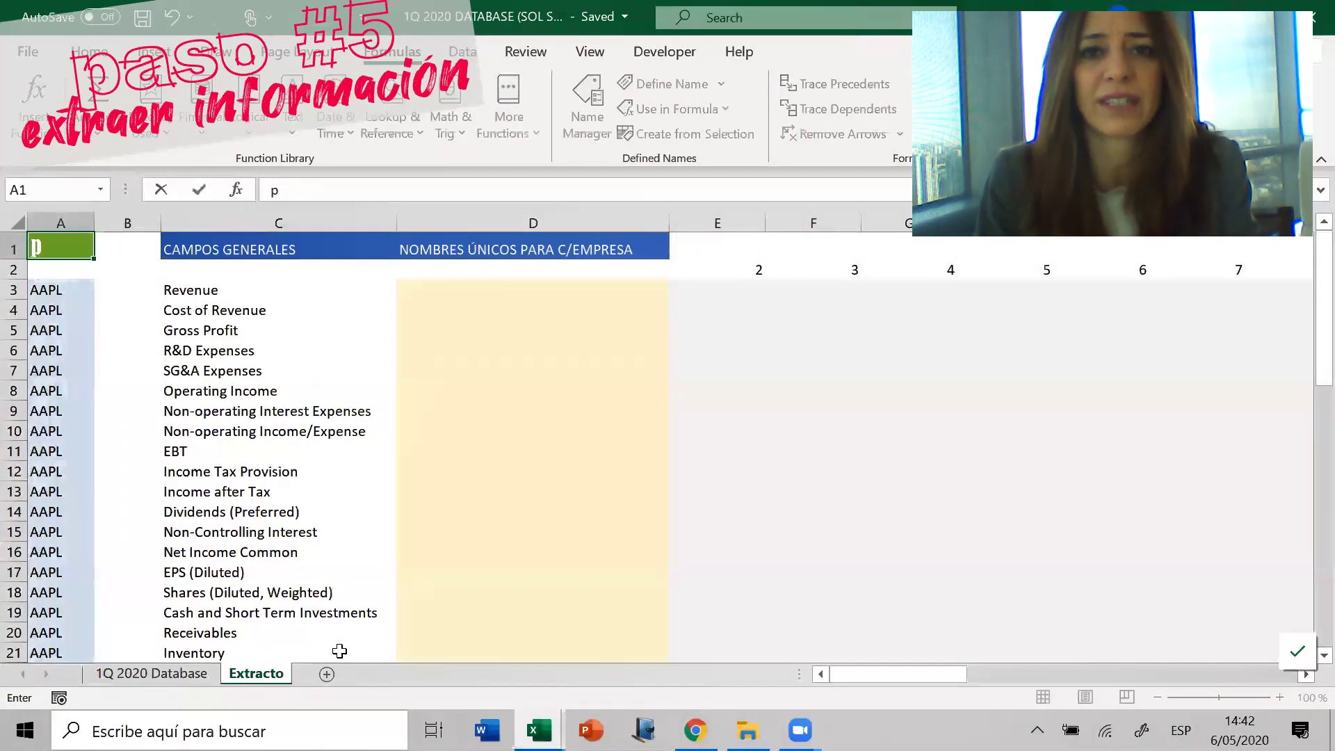
{"action": "key", "text": "BackSpace"}
{"action": "type", "text": "PFE"}
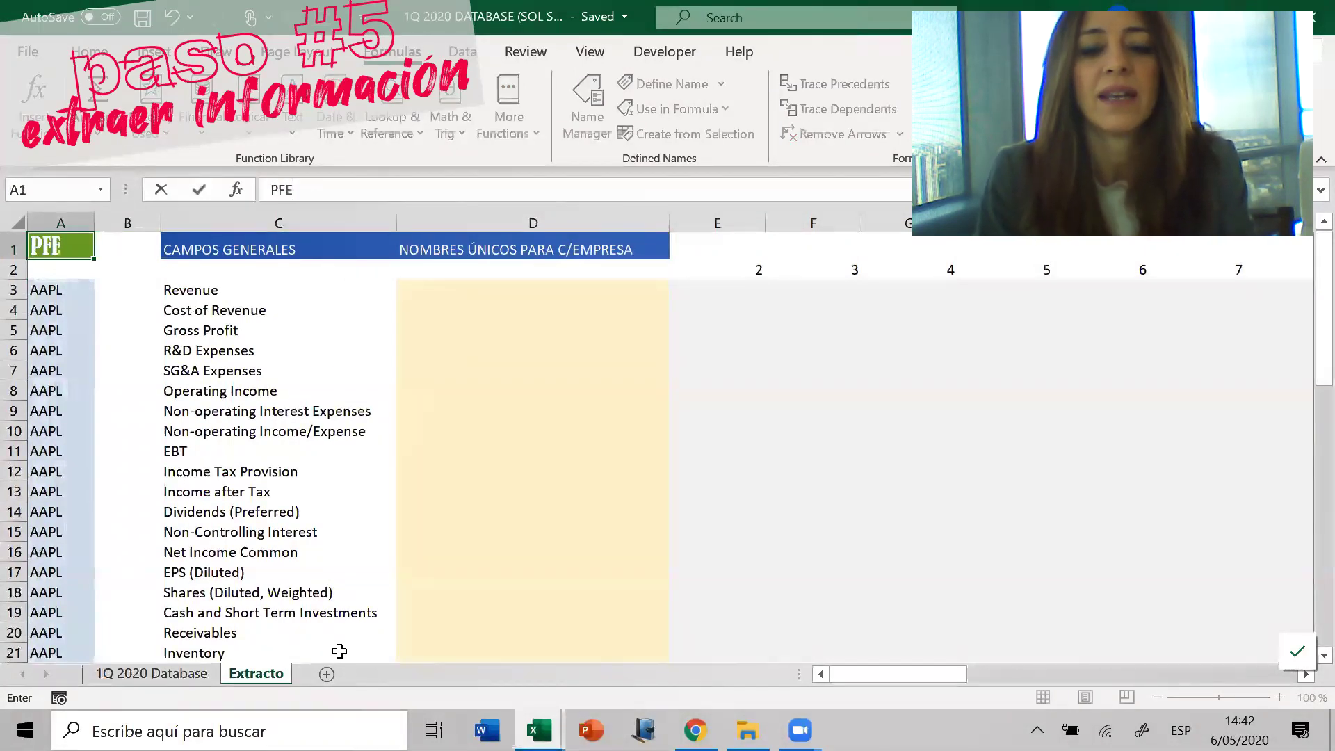
{"action": "key", "text": "Return"}
{"action": "key", "text": "Up"}
{"action": "type", "text": "AAPL"}
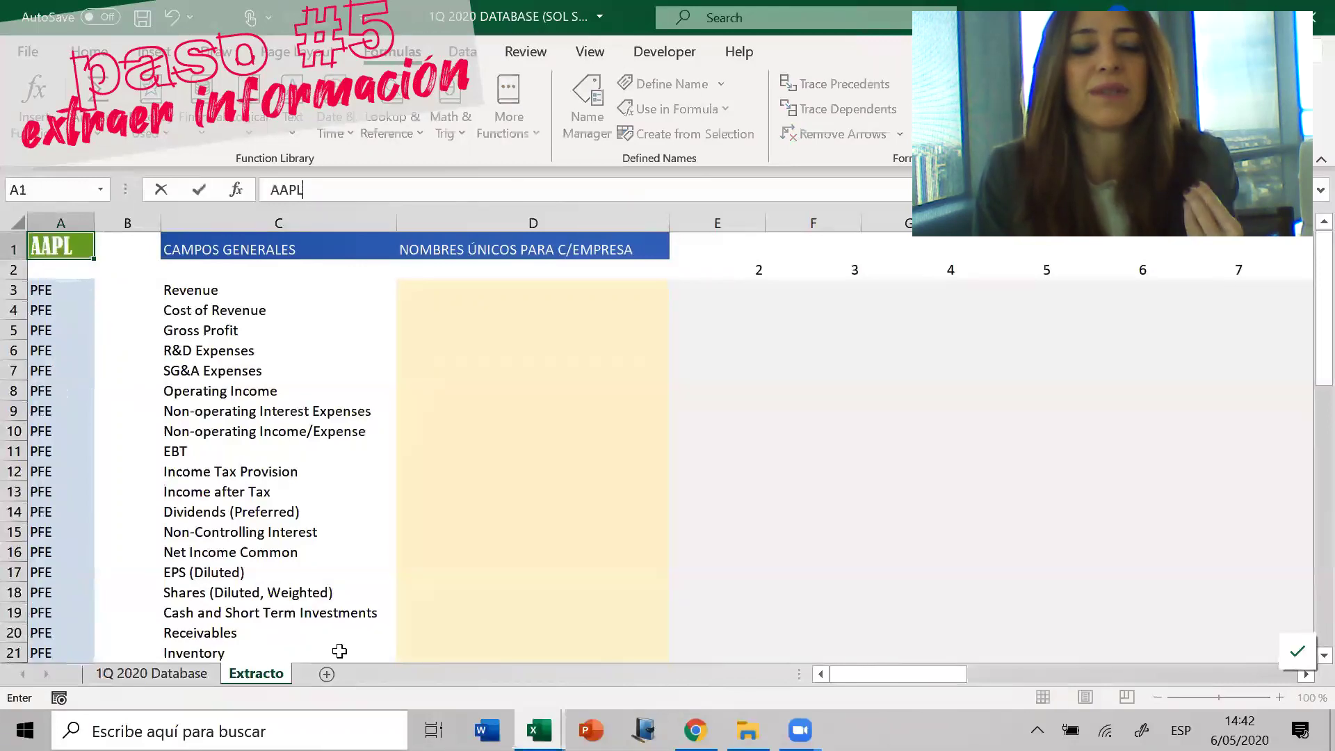
{"action": "key", "text": "Return"}
{"action": "key", "text": "Up"}
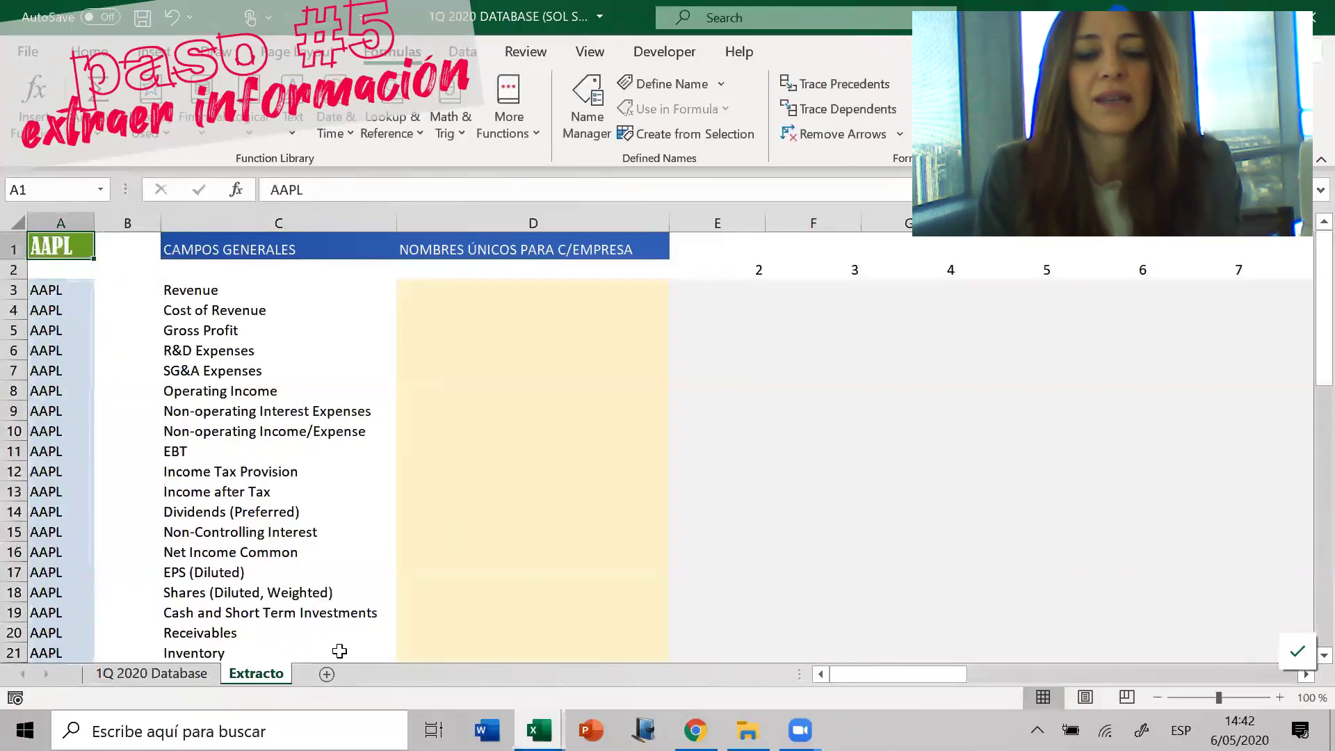
Try the ticker KO in cell A1, and set the cell back to AAPL
{"action": "type", "text": "KO"}
{"action": "key", "text": "Return"}
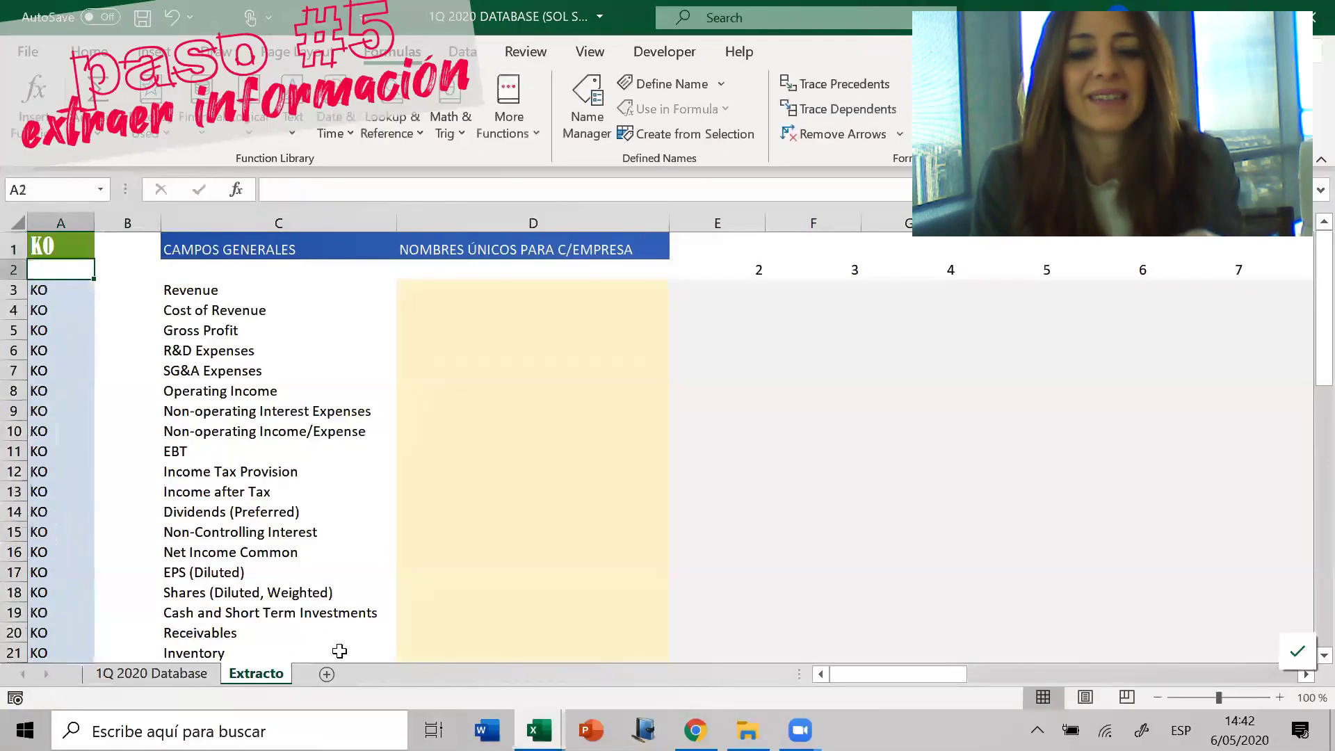
{"action": "key", "text": "Up"}
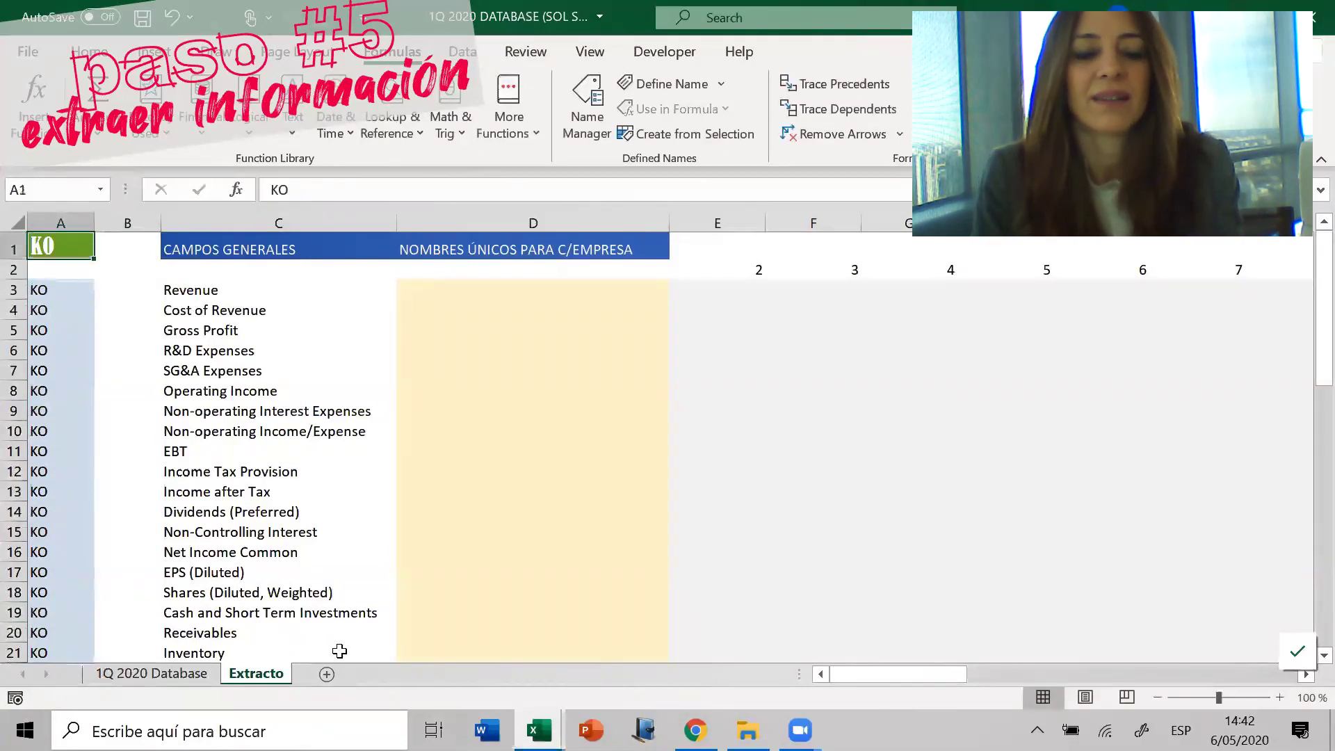
{"action": "type", "text": "AAPL"}
{"action": "key", "text": "Return"}
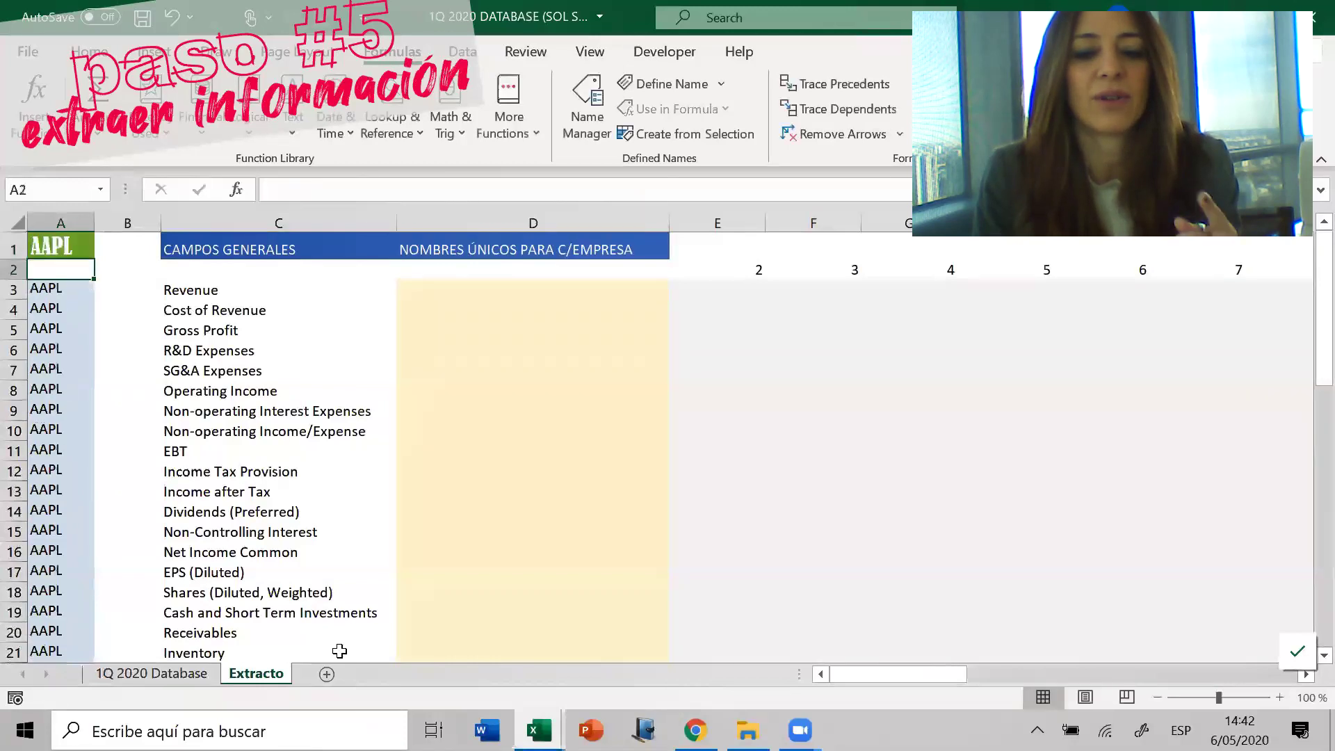
Examine the column index numbers along row 2 of the Extracto sheet, from E2 to the last column
{"action": "key", "text": "Right"}
{"action": "key", "text": "Right"}
{"action": "key", "text": "Right"}
{"action": "key", "text": "Right"}
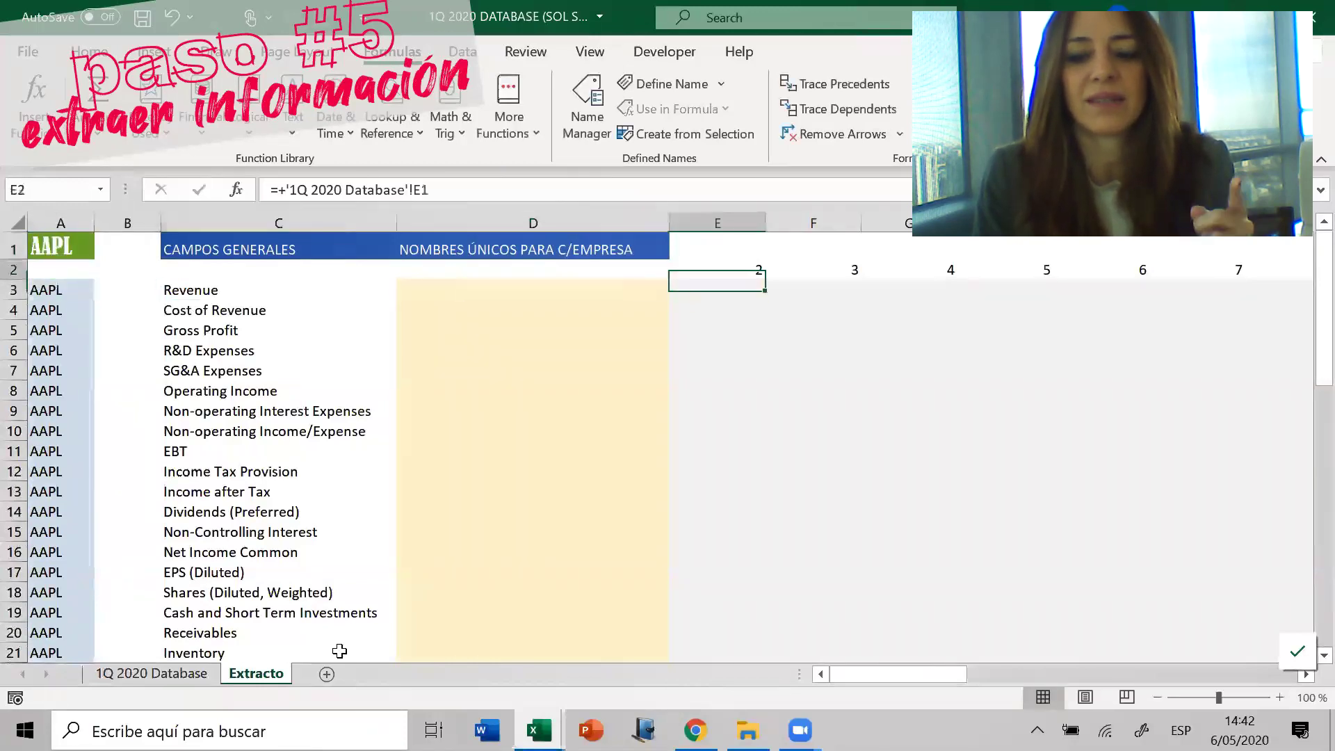
{"action": "key", "text": "ctrl+Right"}
{"action": "key", "text": "ctrl+Left"}
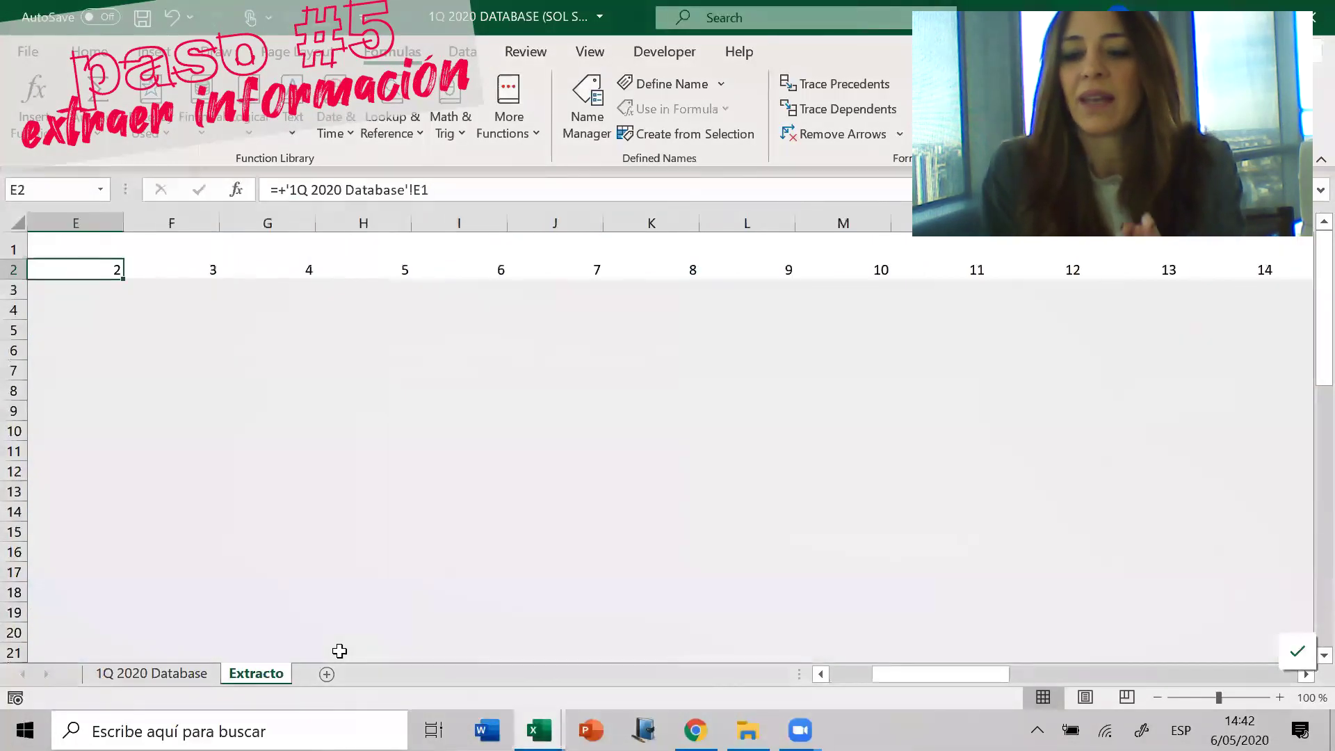
{"action": "key", "text": "Left"}
{"action": "key", "text": "Left"}
{"action": "key", "text": "Left"}
{"action": "key", "text": "Left"}
{"action": "key", "text": "Right"}
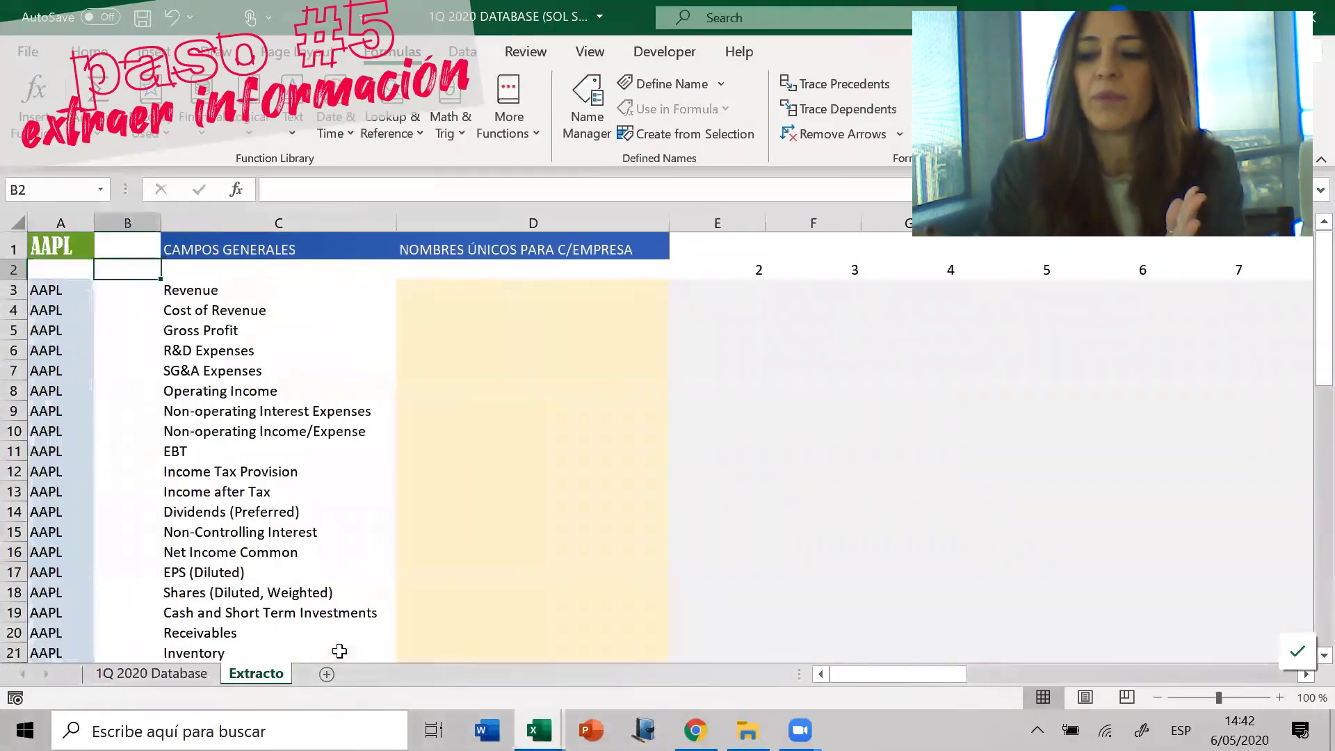
{"action": "key", "text": "Down"}
{"action": "key", "text": "Up"}
{"action": "key", "text": "Up"}
{"action": "key", "text": "Left"}
{"action": "key", "text": "Down"}
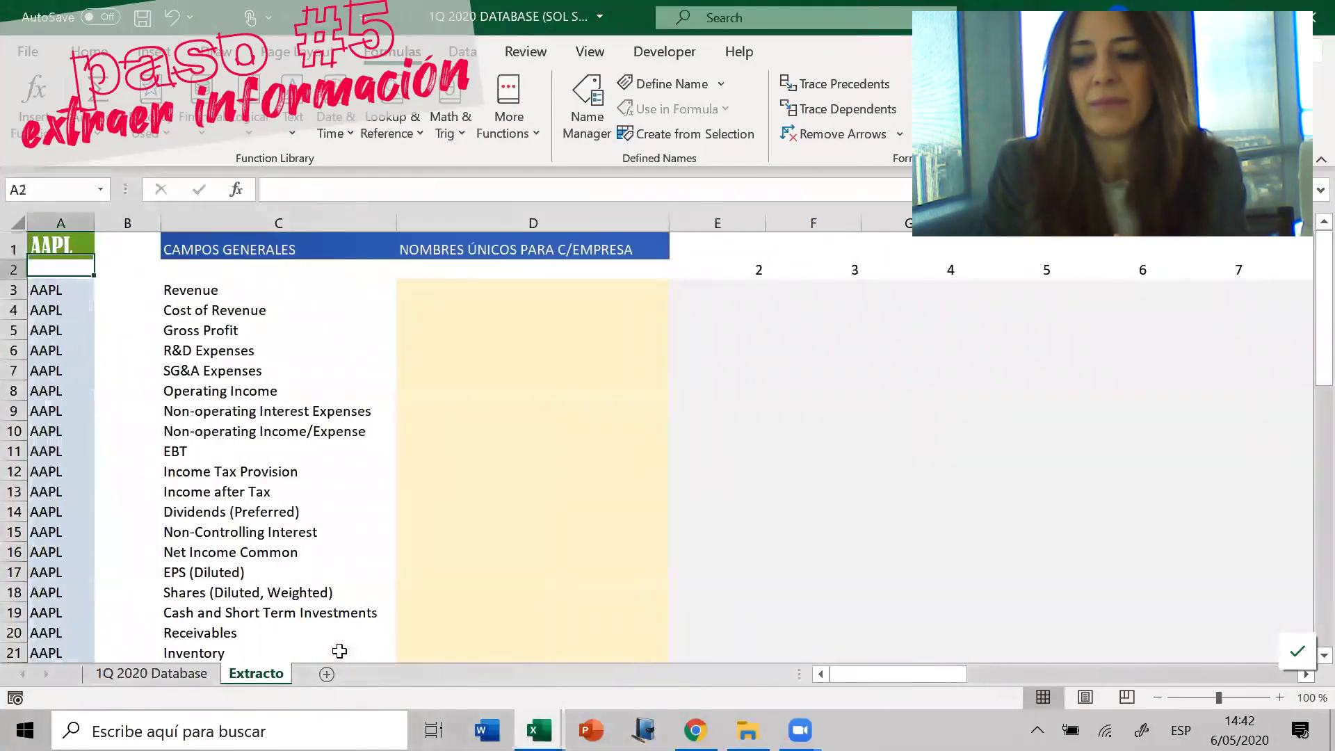
{"action": "key", "text": "Right"}
{"action": "key", "text": "Right"}
{"action": "key", "text": "Right"}
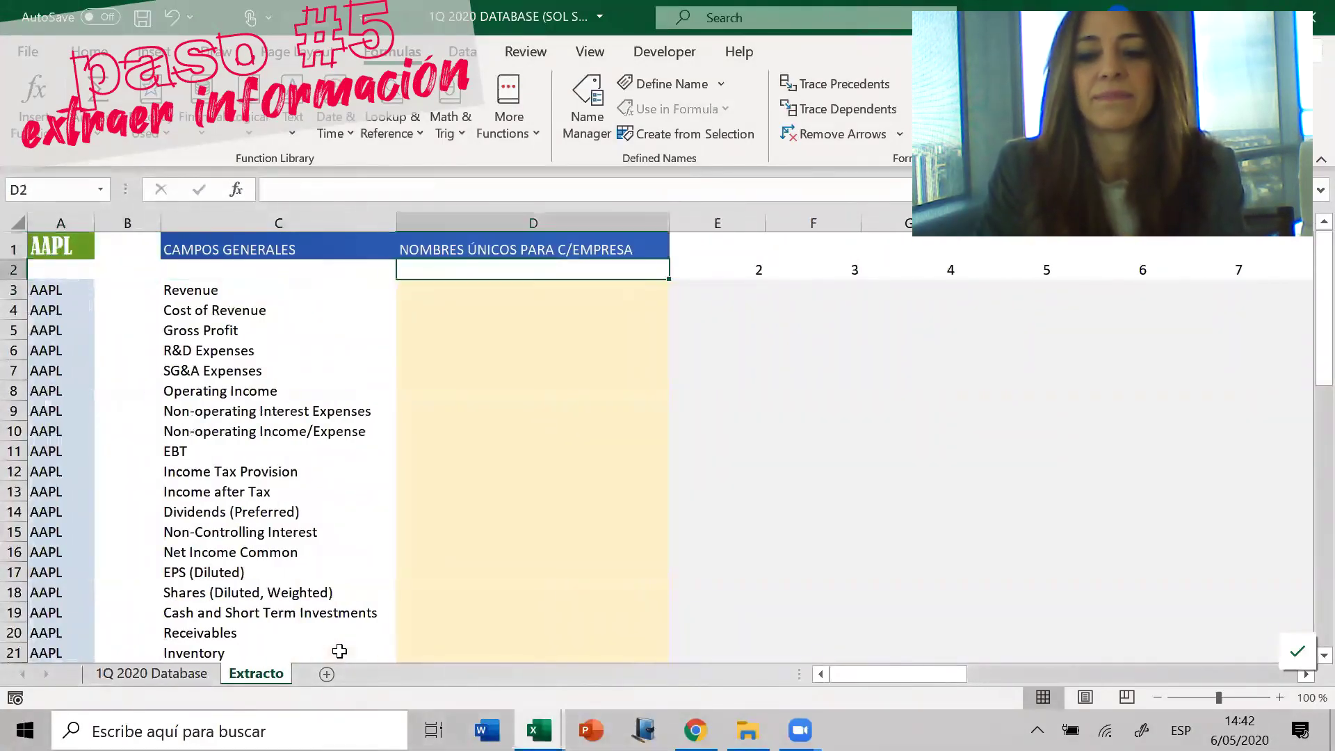
Compare the NOMBRES ÚNICOS PARA C/EMPRESA column of the Extracto sheet with the identifiers in column D of the 1Q 2020 Database sheet
{"action": "left_click", "coordinate": [540, 218]}
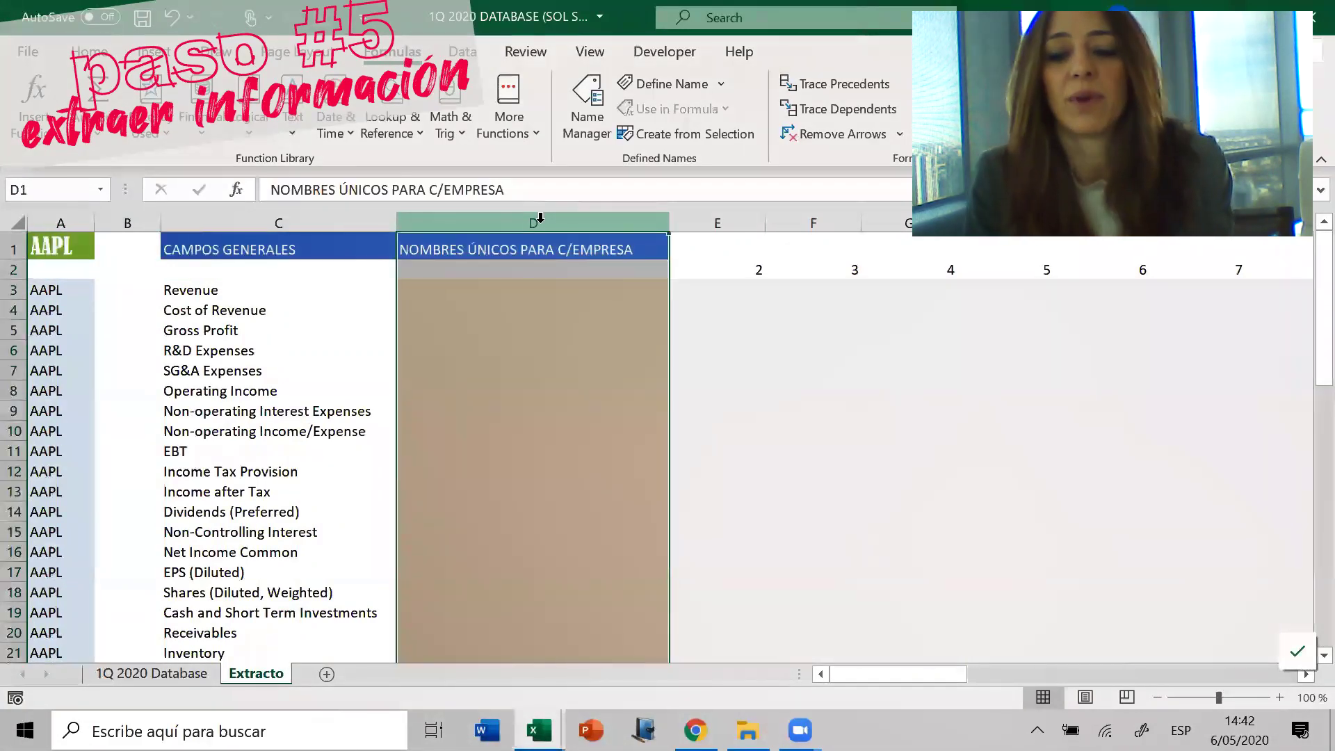
{"action": "left_click", "coordinate": [199, 671]}
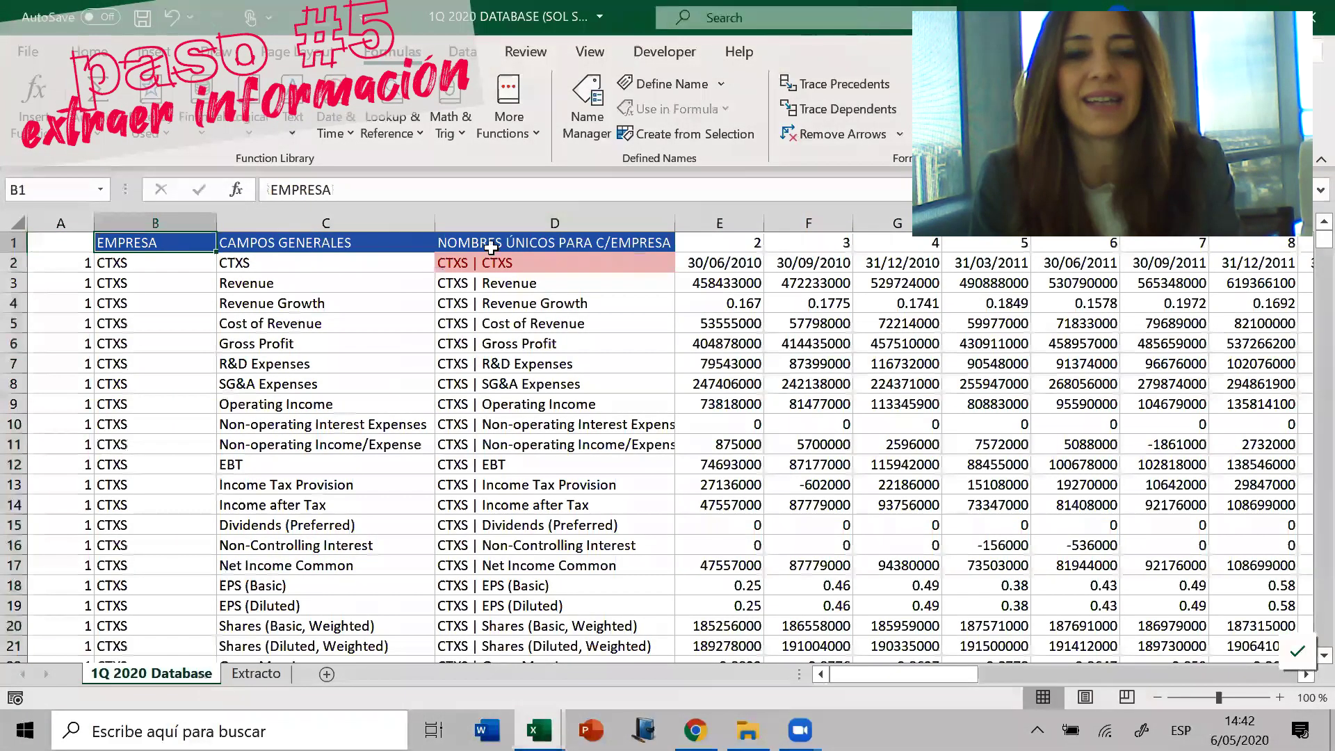
{"action": "left_click", "coordinate": [551, 221]}
{"action": "left_click", "coordinate": [520, 328]}
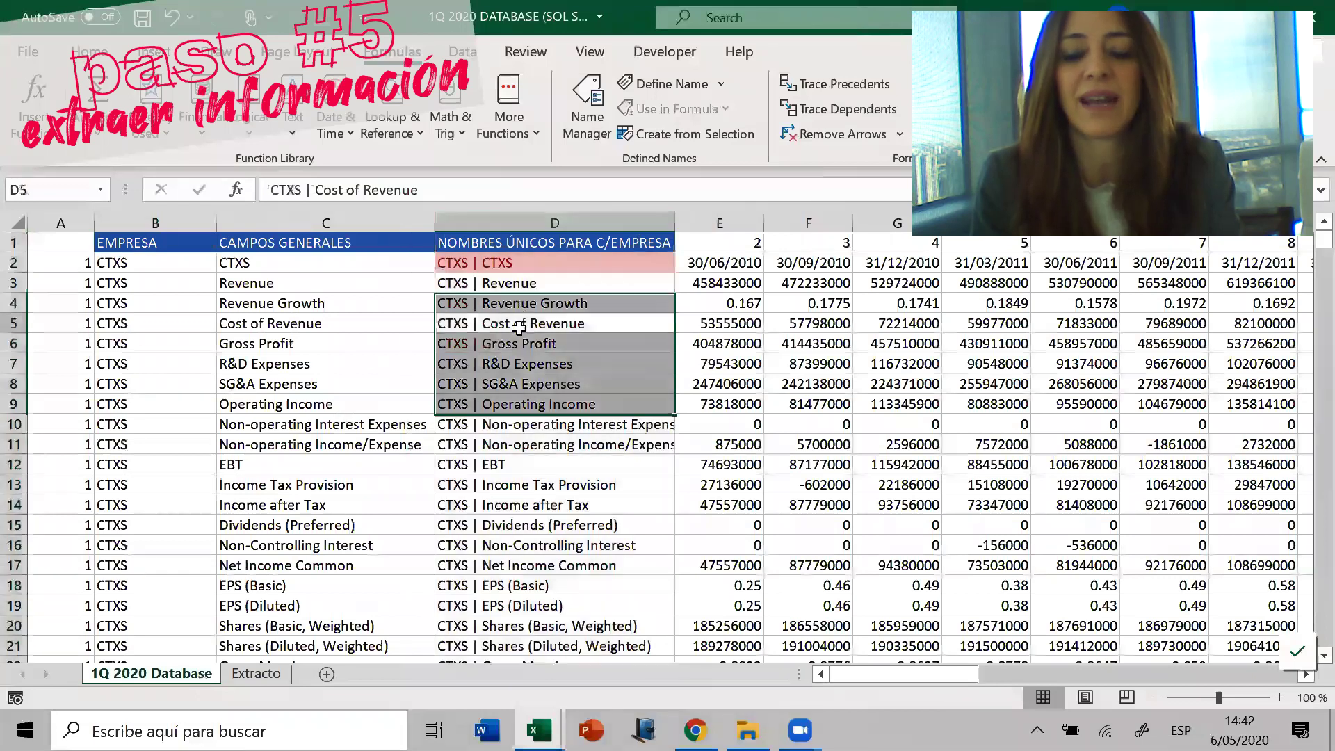
{"action": "left_click", "coordinate": [495, 425]}
{"action": "left_click", "coordinate": [532, 523]}
{"action": "left_click", "coordinate": [537, 582]}
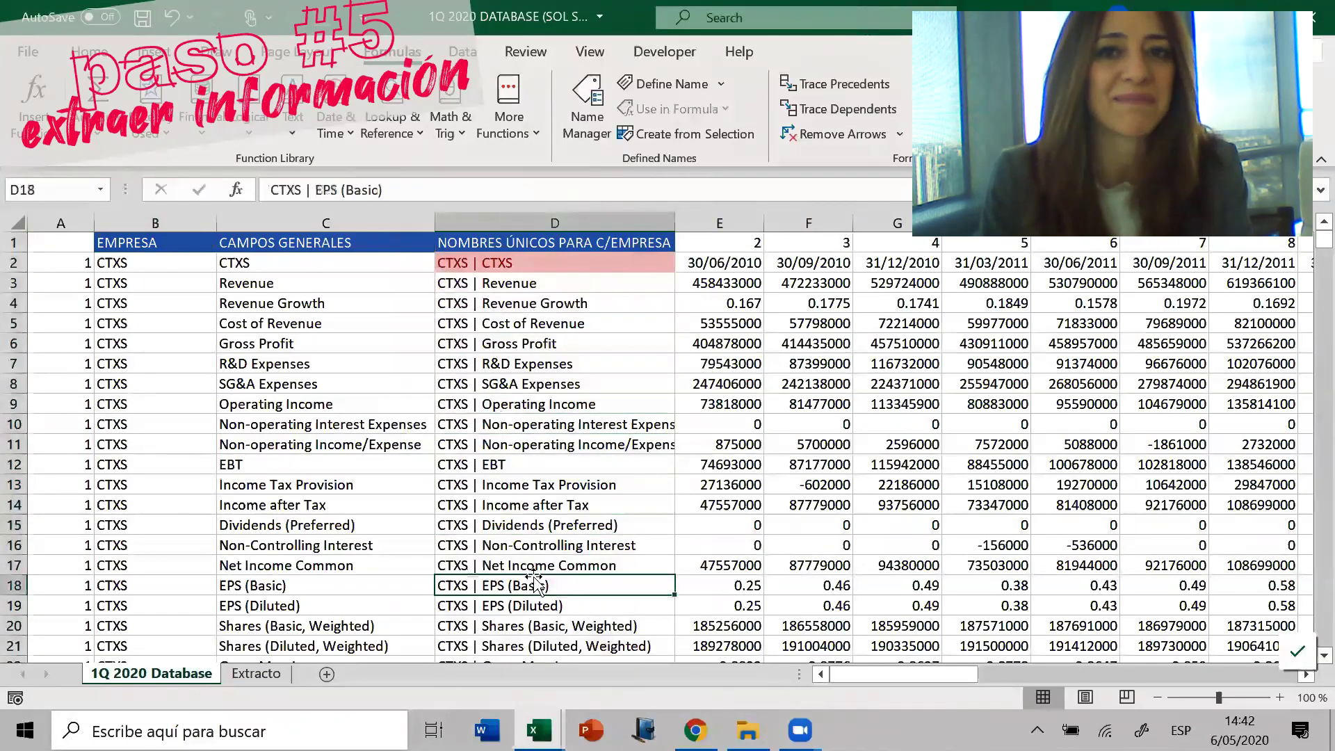
{"action": "left_click", "coordinate": [511, 358]}
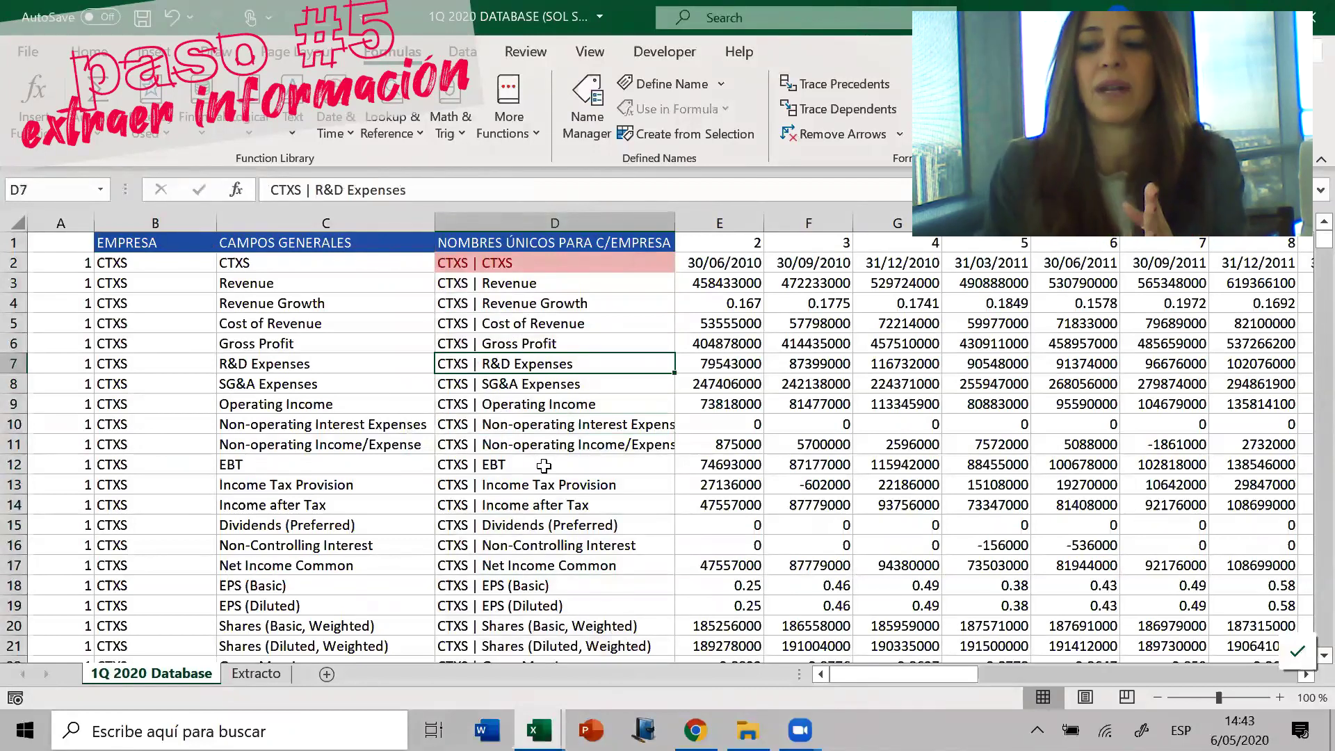
Examine the column numbering in row 1 of the 1Q 2020 Database sheet, through to the last column AR
{"action": "left_click", "coordinate": [632, 243]}
{"action": "key", "text": "Right"}
{"action": "key", "text": "Left"}
{"action": "key", "text": "Left"}
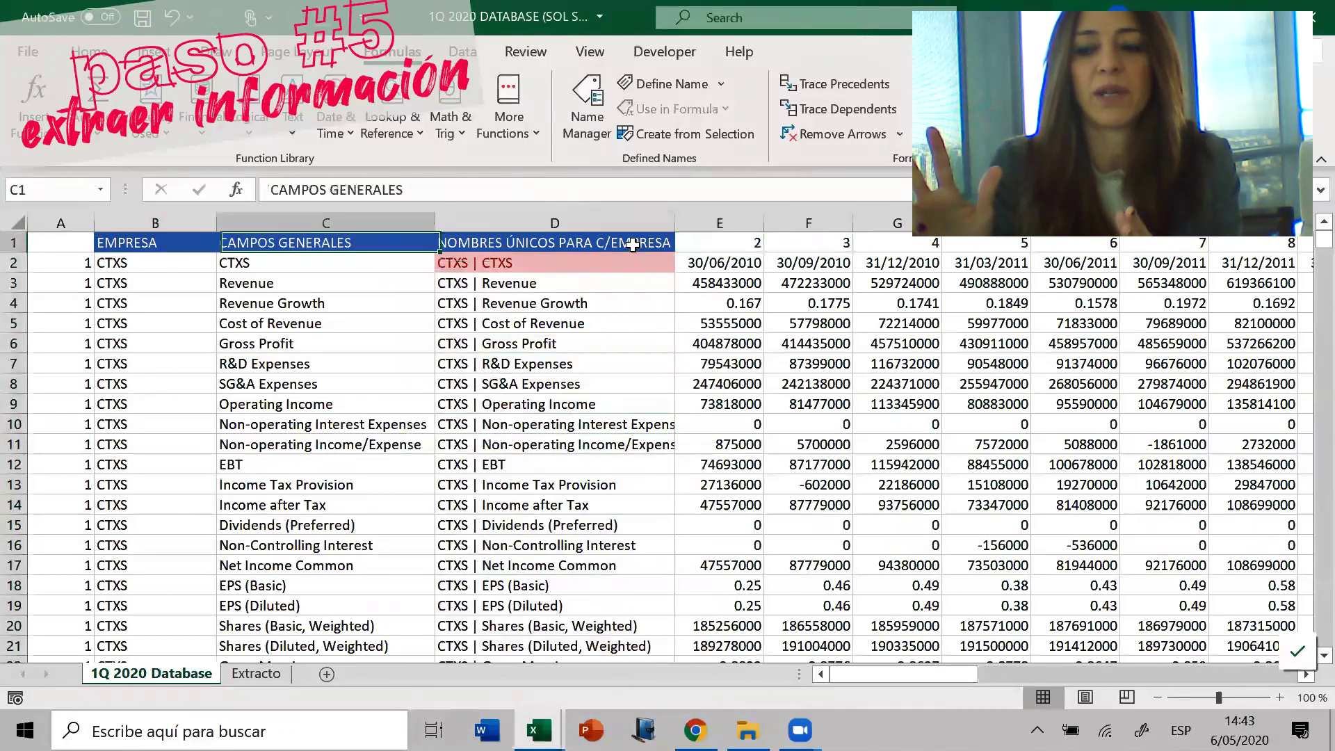
{"action": "key", "text": "Right"}
{"action": "key", "text": "Right"}
{"action": "key", "text": "Right"}
{"action": "key", "text": "ctrl+Right"}
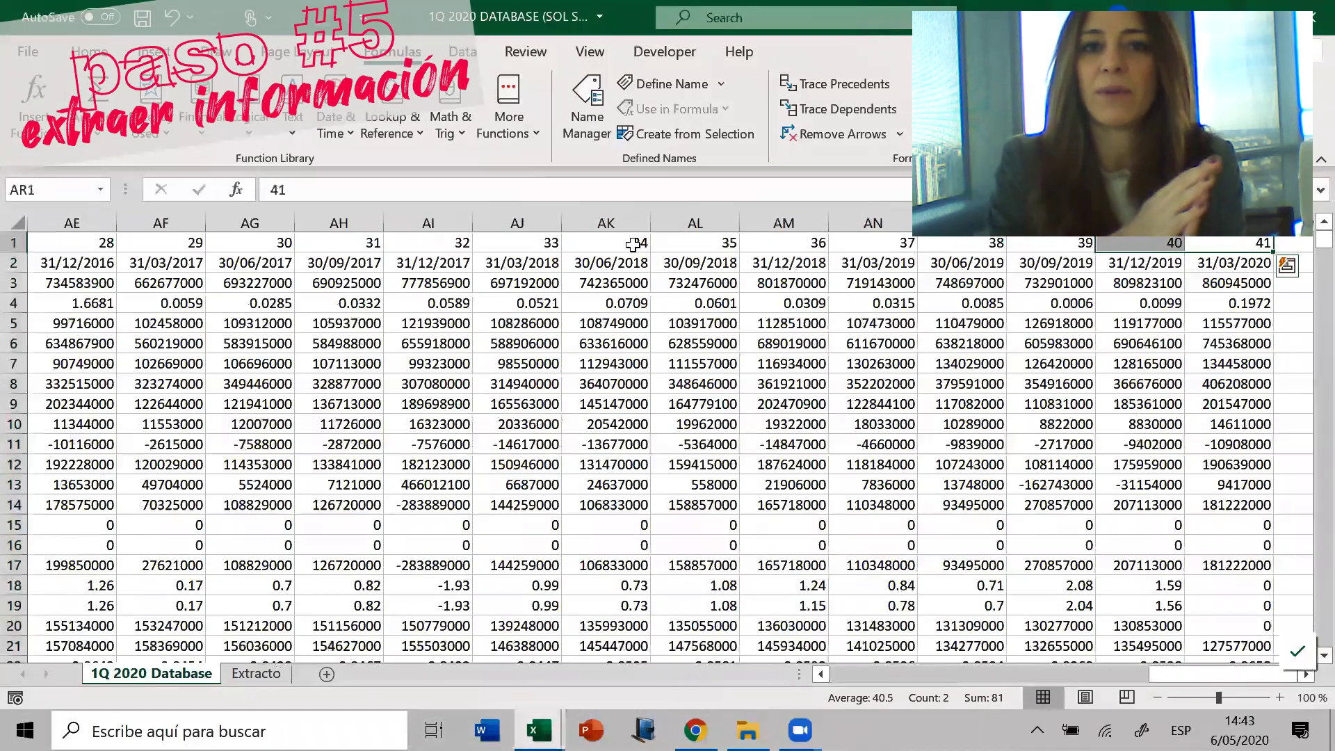
Replace the NOMBRES ÚNICOS PARA C/EMPRESA header in cell D1 with the column number 1
{"action": "key", "text": "ctrl+Left"}
{"action": "key", "text": "Right"}
{"action": "key", "text": "Right"}
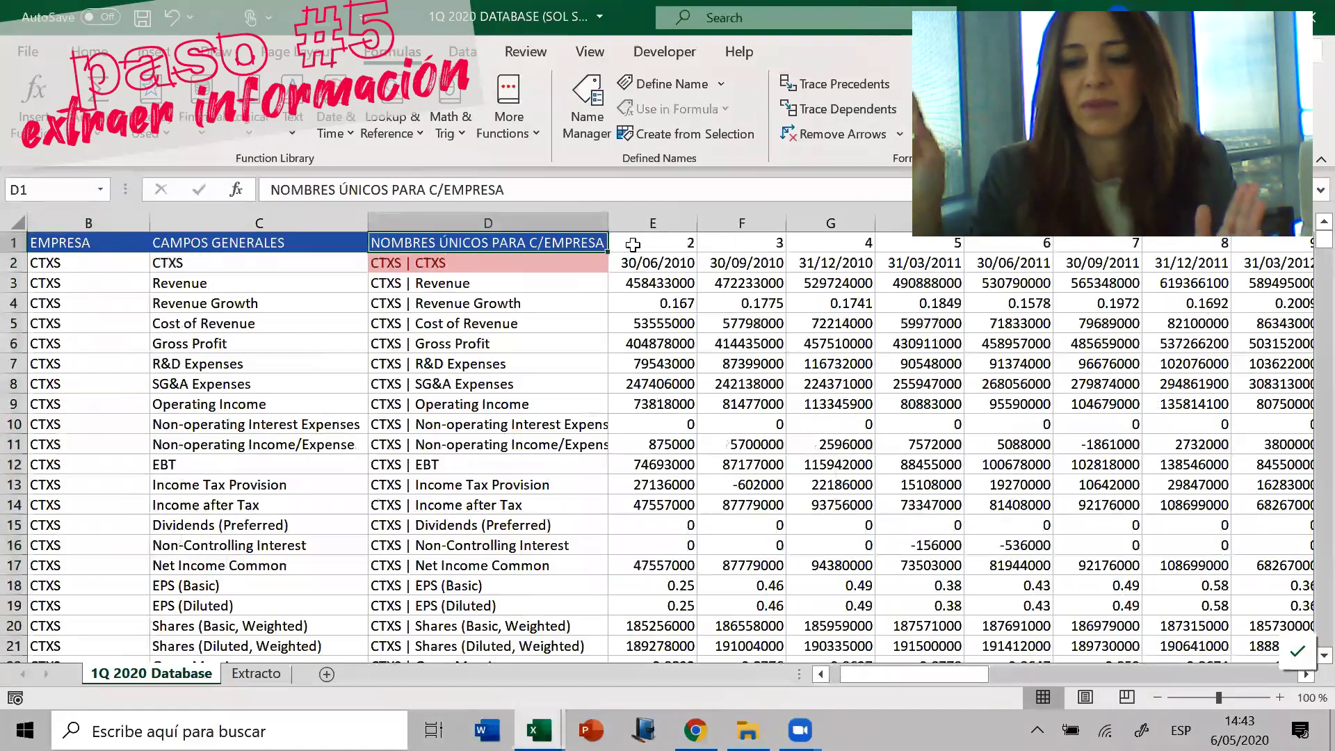
{"action": "type", "text": "1"}
{"action": "key", "text": "ctrl+Return"}
Name the row 1 range from D1 to AR1 COLUMNA
{"action": "key", "text": "ctrl+shift+Right"}
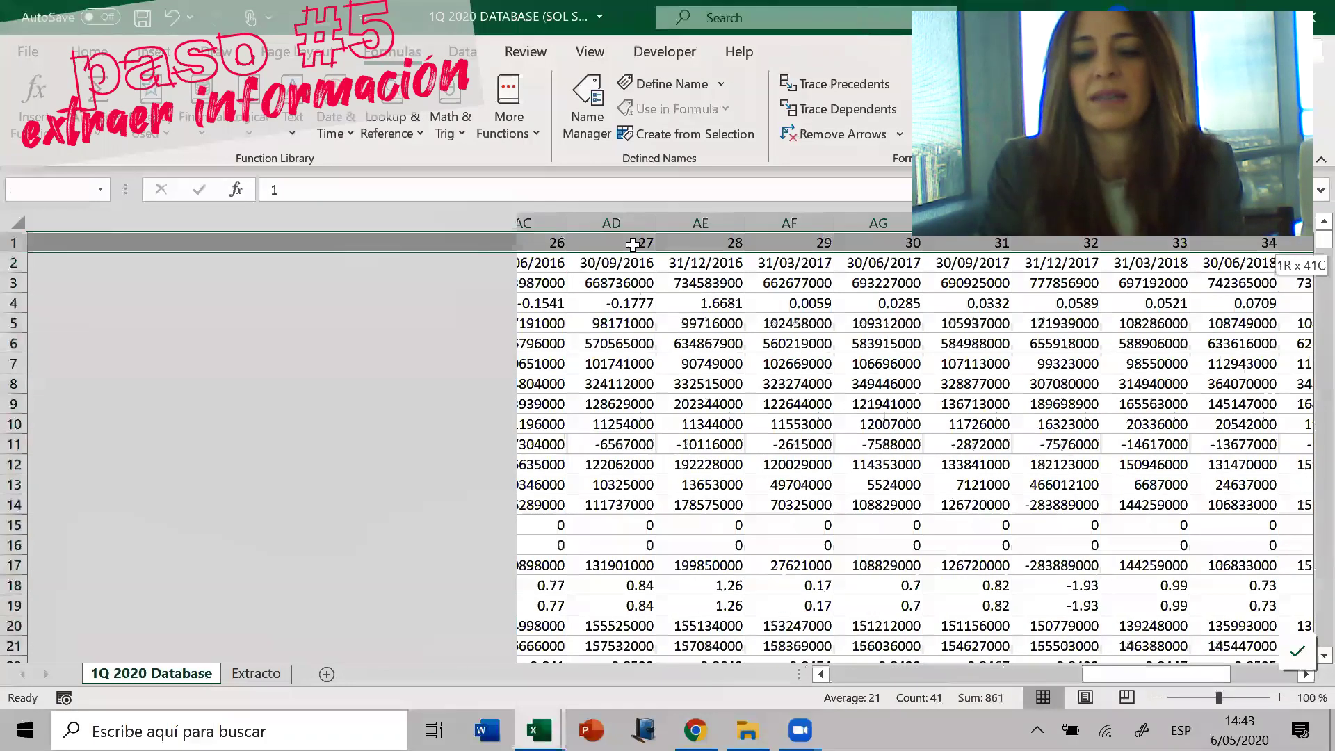
{"action": "left_click", "coordinate": [58, 180]}
{"action": "type", "text": "C"}
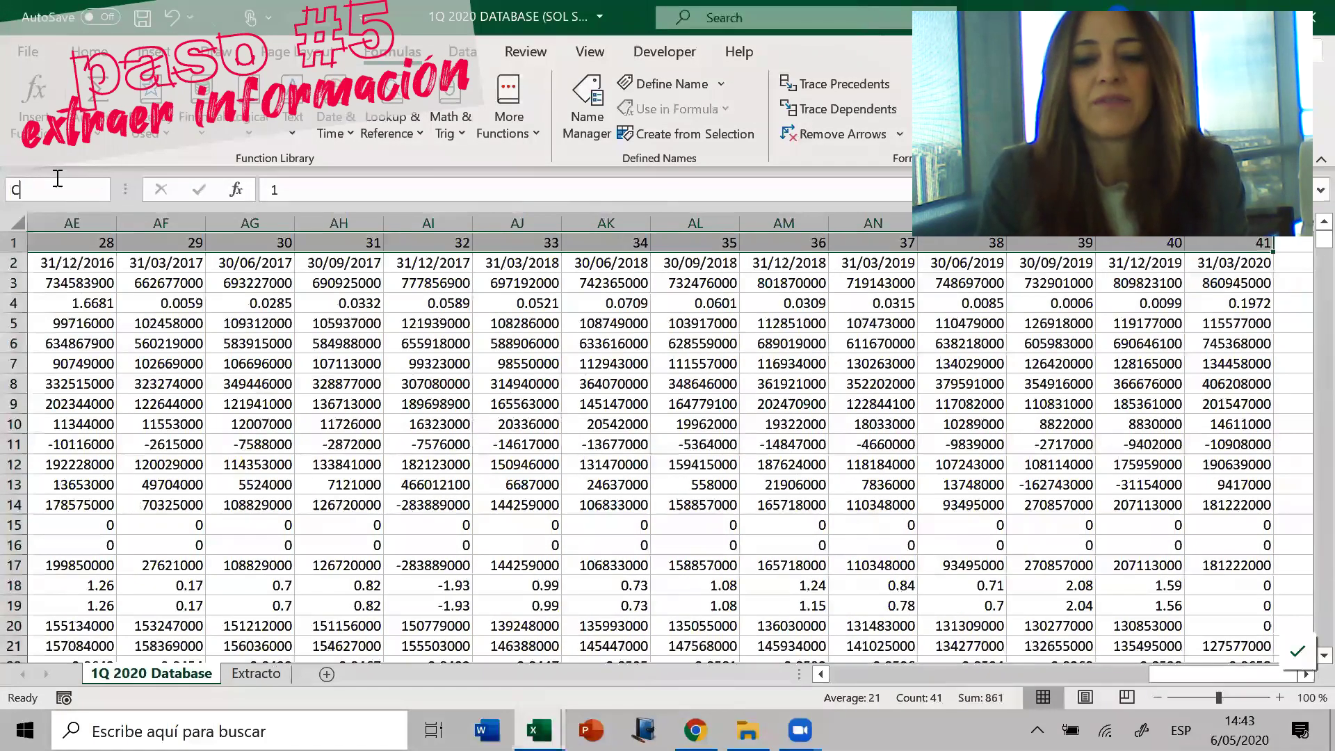
{"action": "type", "text": "OLUMNA"}
{"action": "key", "text": "Return"}
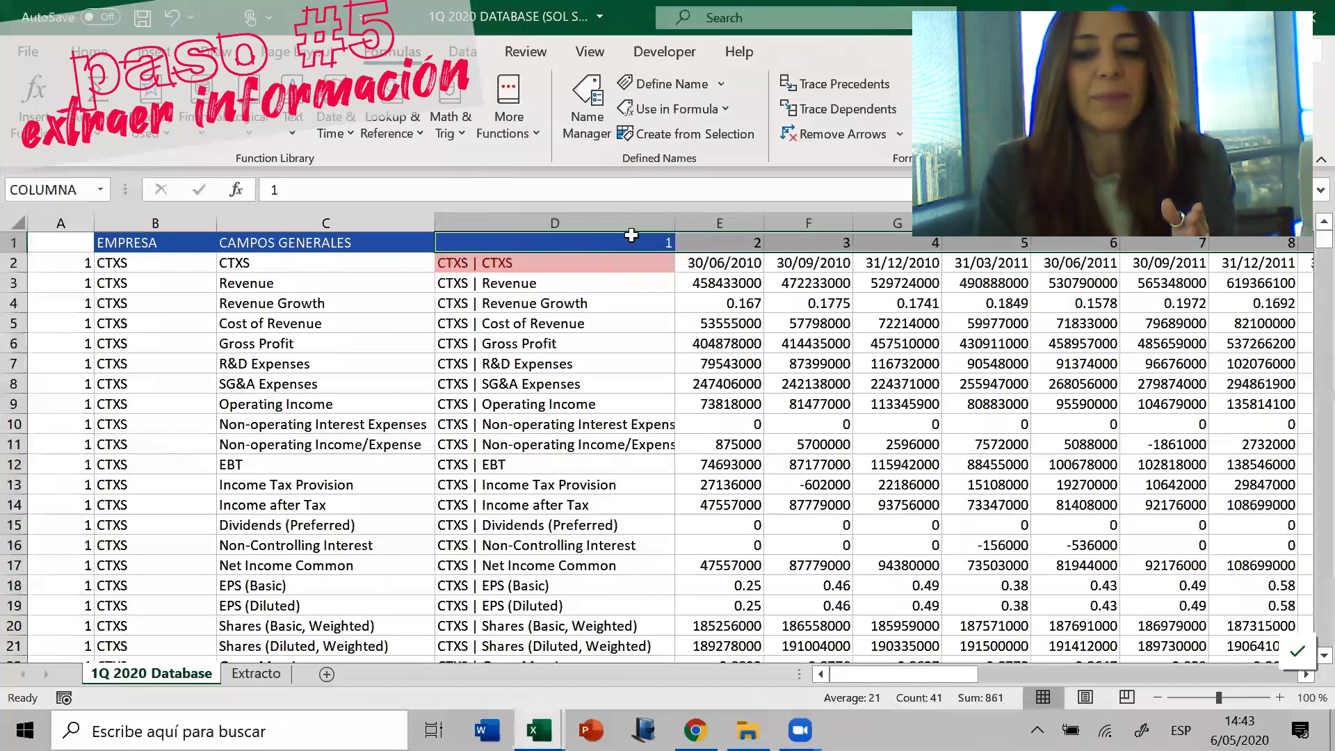
Name the 1Q 2020 Database data range from D2 to AR1910, below the column numbers, BASE_DATOS
{"action": "left_click", "coordinate": [626, 392]}
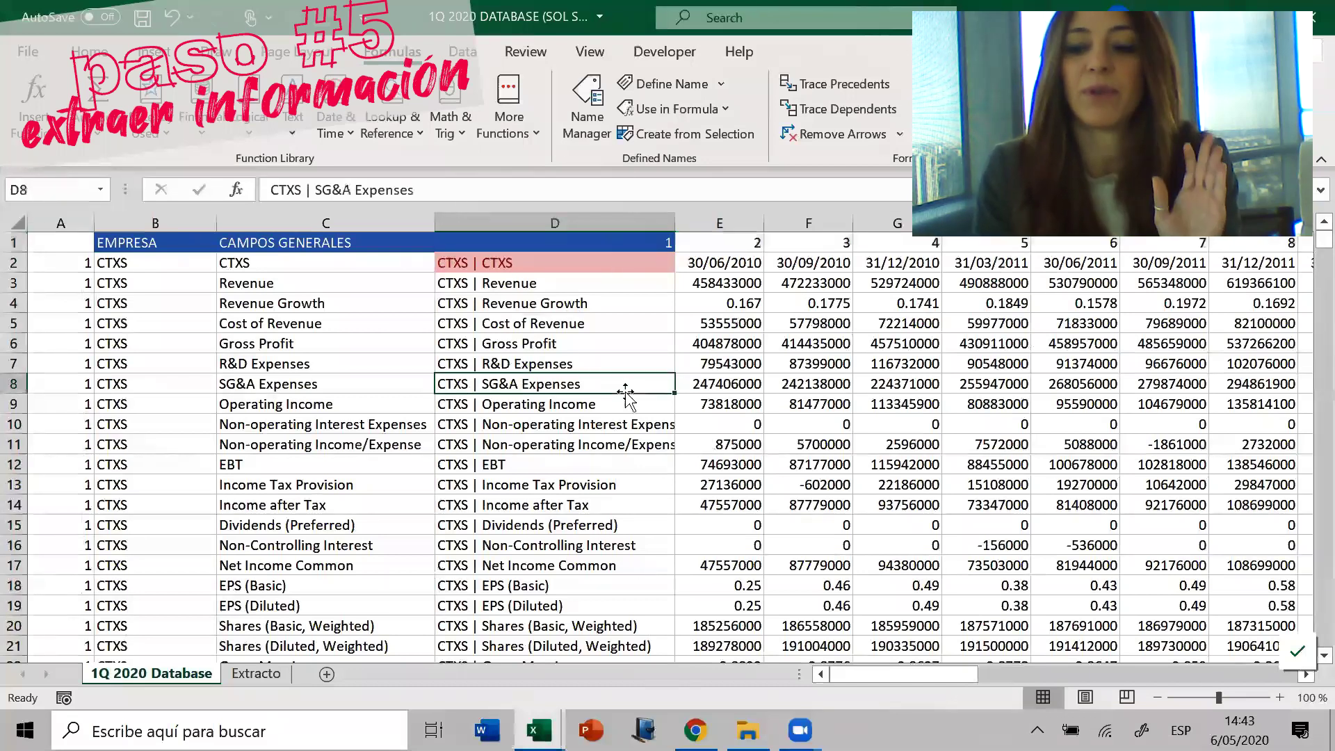
{"action": "left_click", "coordinate": [615, 266]}
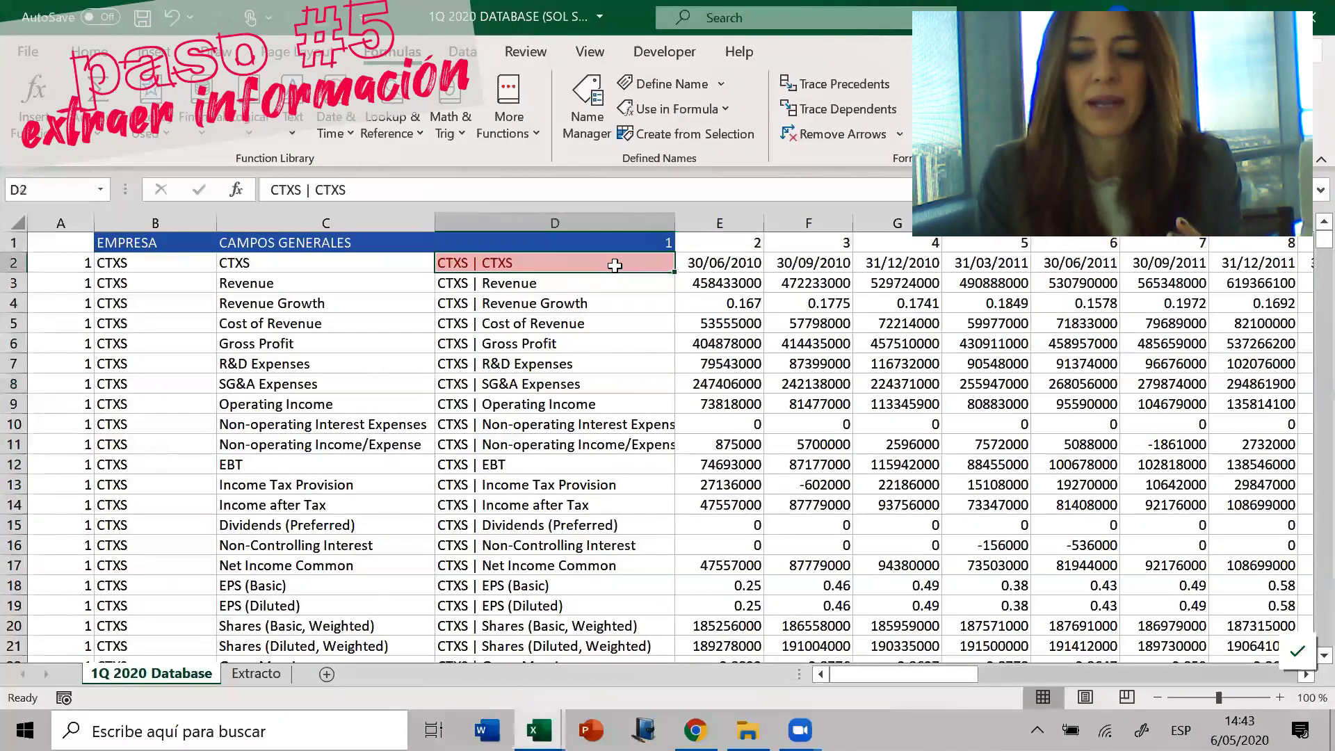
{"action": "key", "text": "Up"}
{"action": "key", "text": "Down"}
{"action": "key", "text": "ctrl+shift+Right"}
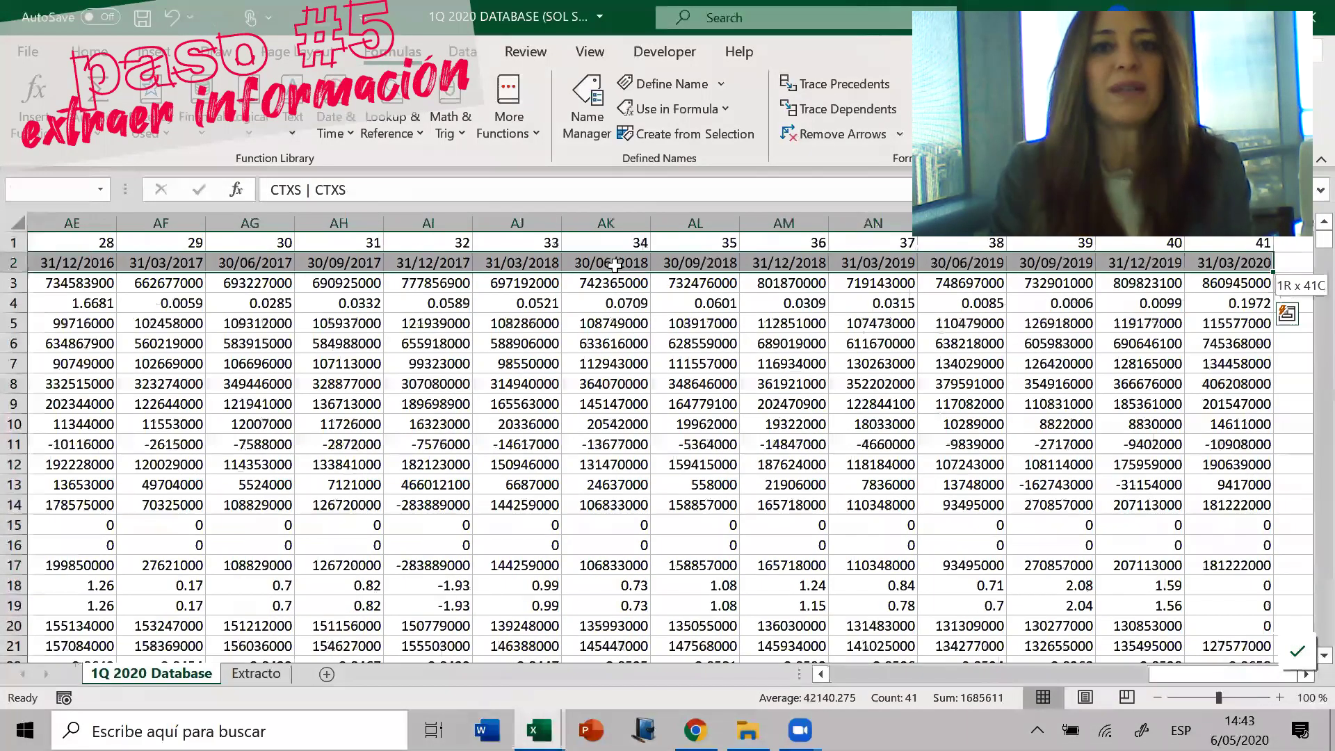
{"action": "key", "text": "ctrl+shift+Down"}
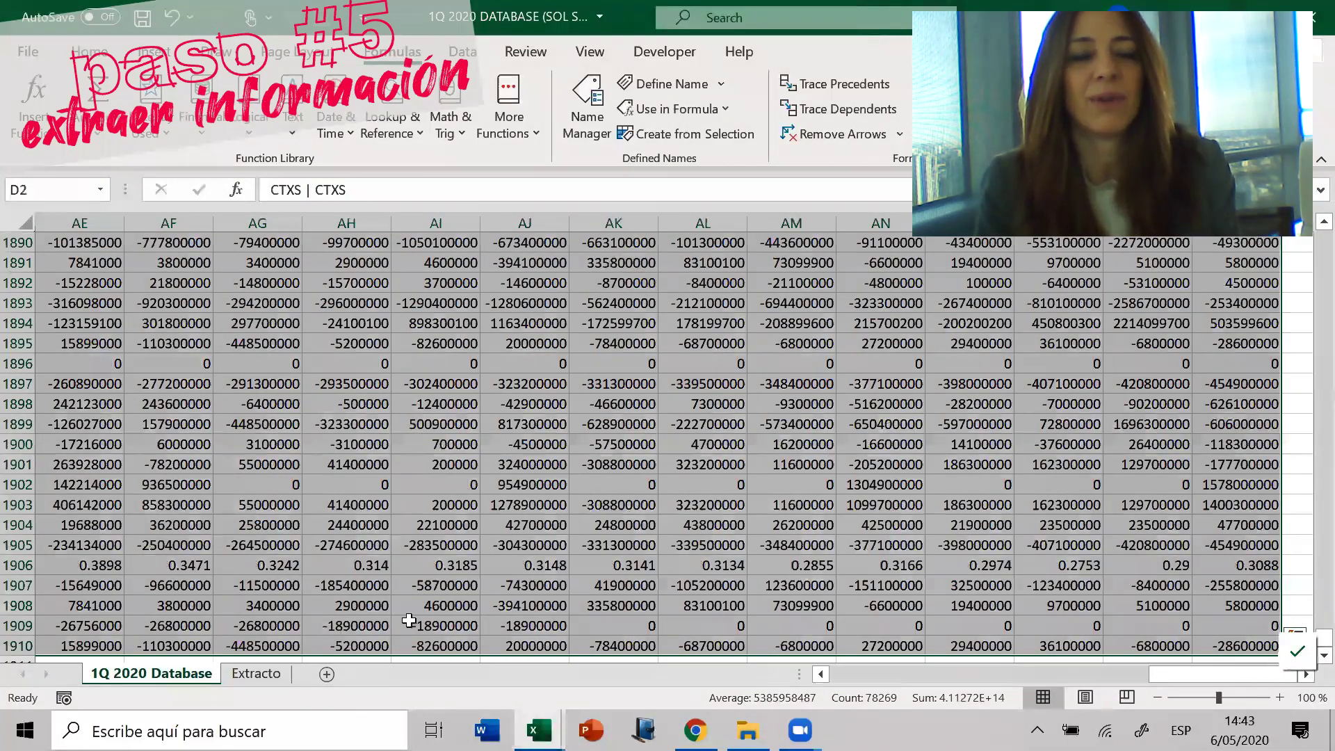
{"action": "left_click", "coordinate": [842, 675]}
{"action": "left_click", "coordinate": [843, 674]}
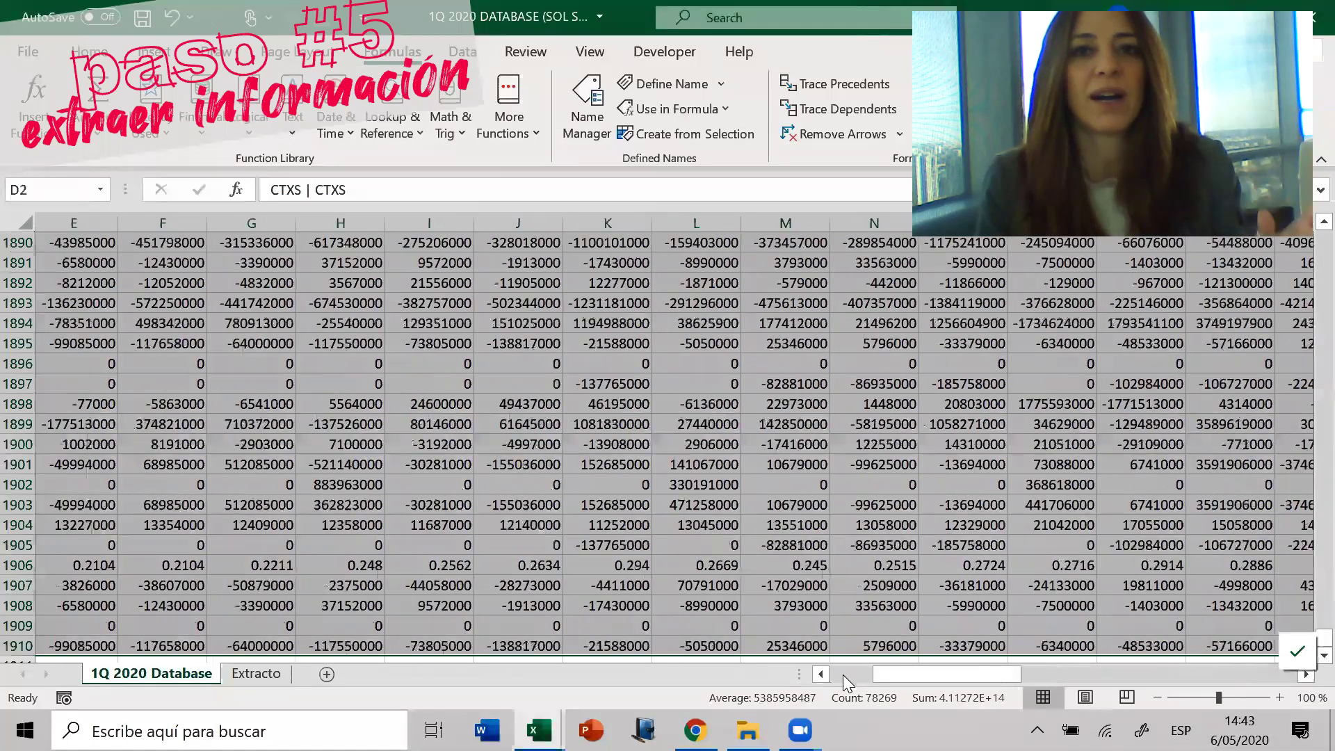
{"action": "left_click", "coordinate": [842, 674]}
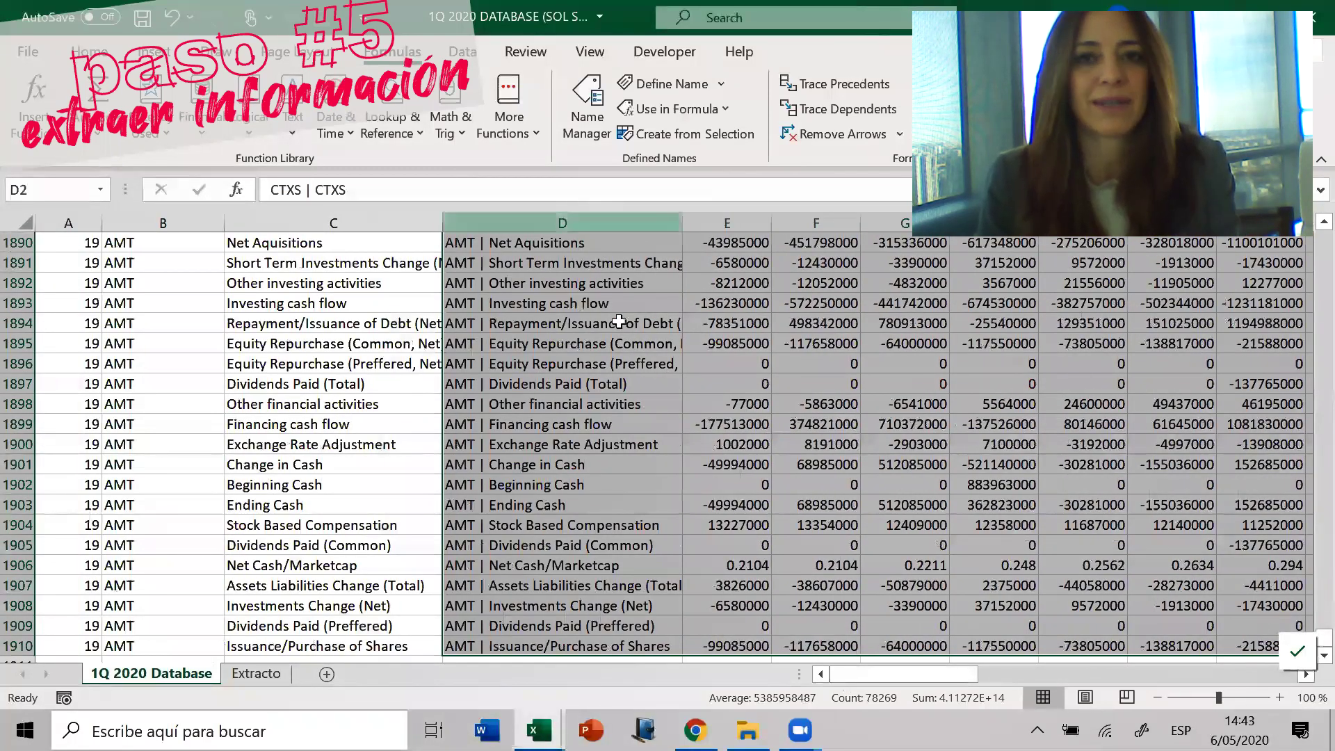
{"action": "left_click_drag", "start_coordinate": [1304, 633], "coordinate": [1306, 242]}
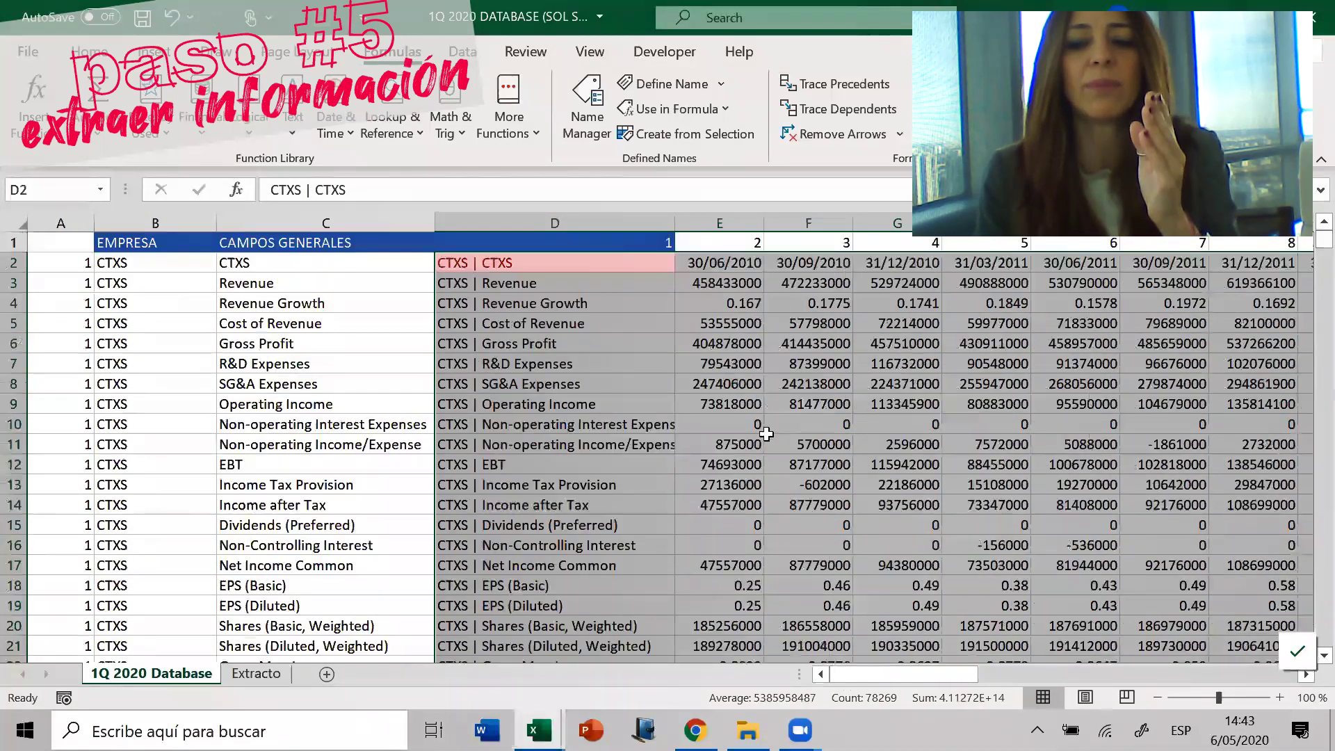
{"action": "left_click", "coordinate": [45, 189]}
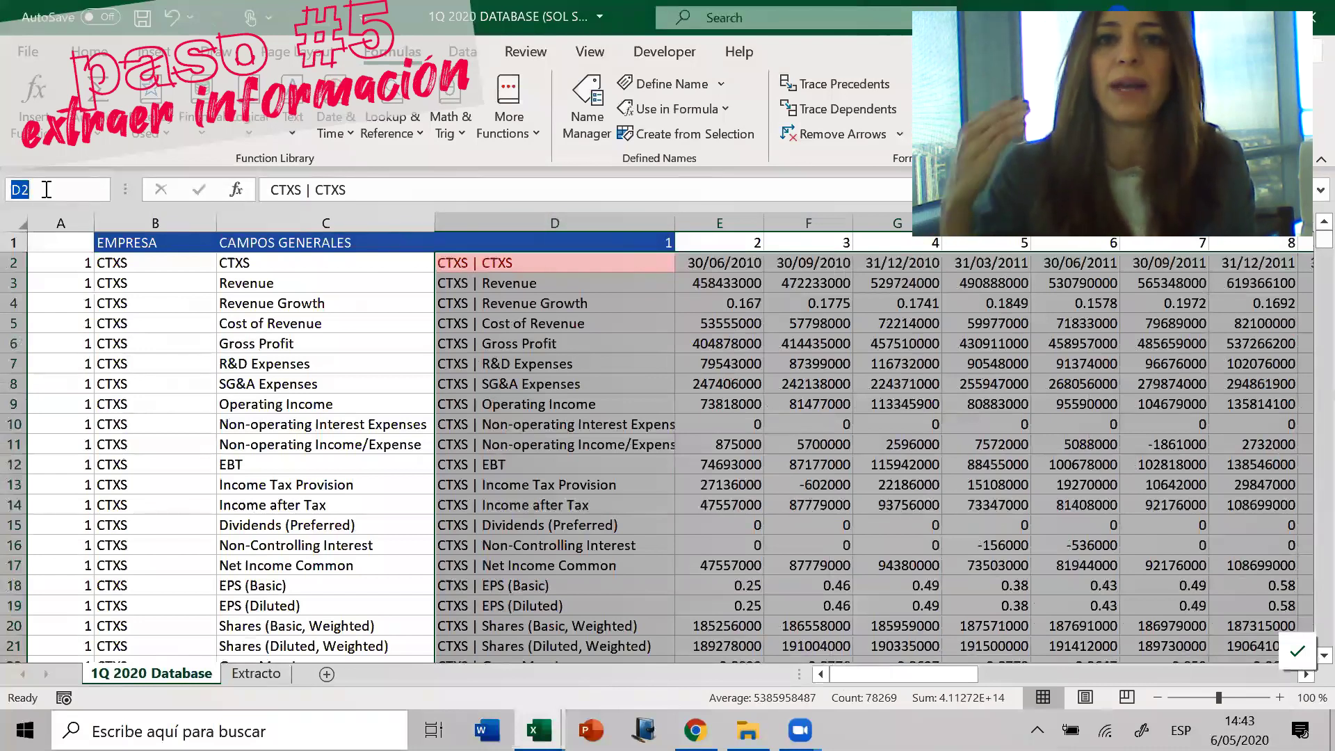
{"action": "type", "text": "BASE"}
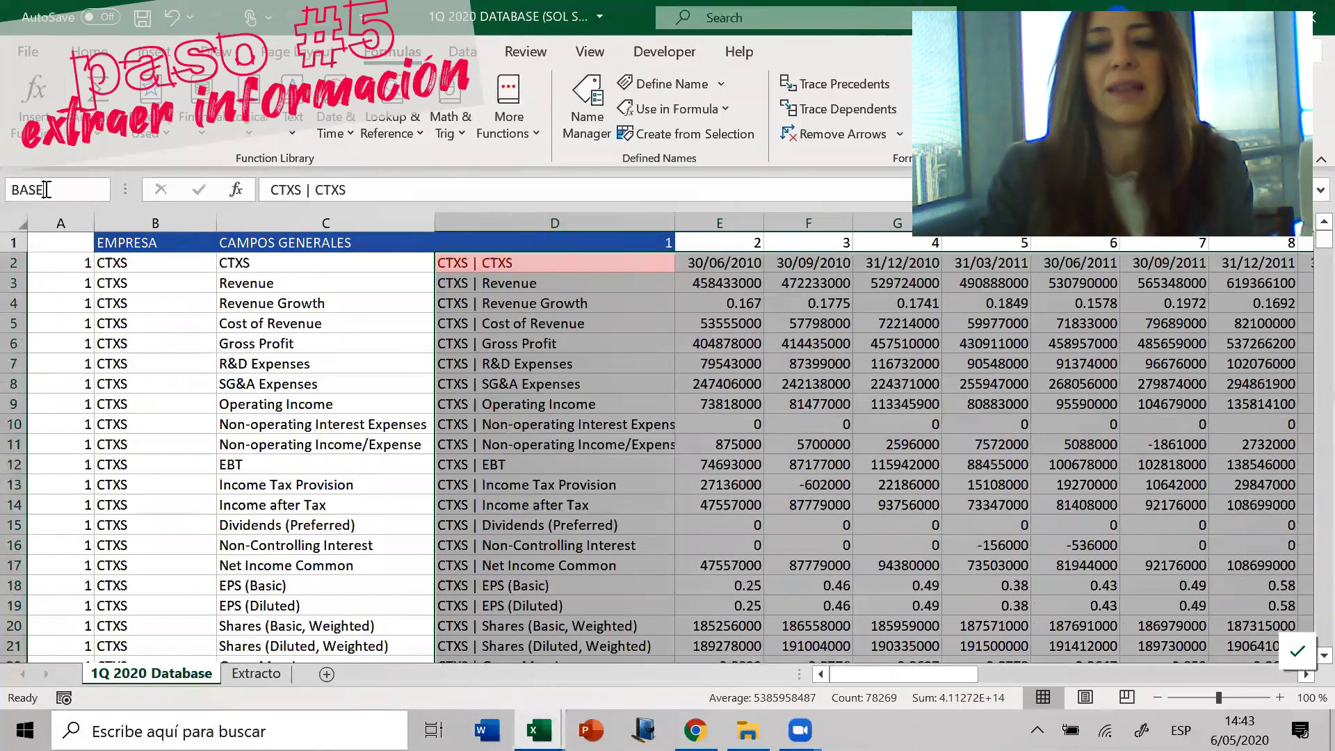
{"action": "type", "text": "_DATOS"}
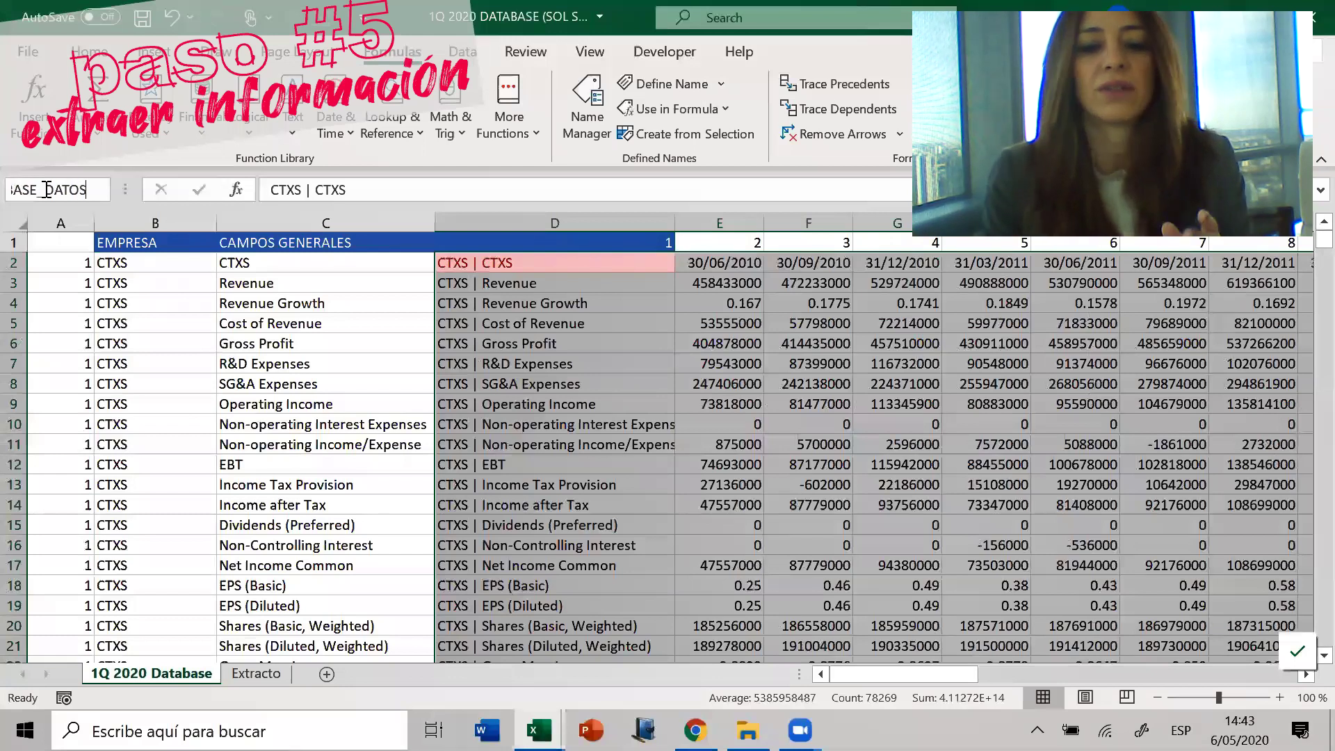
{"action": "key", "text": "Return"}
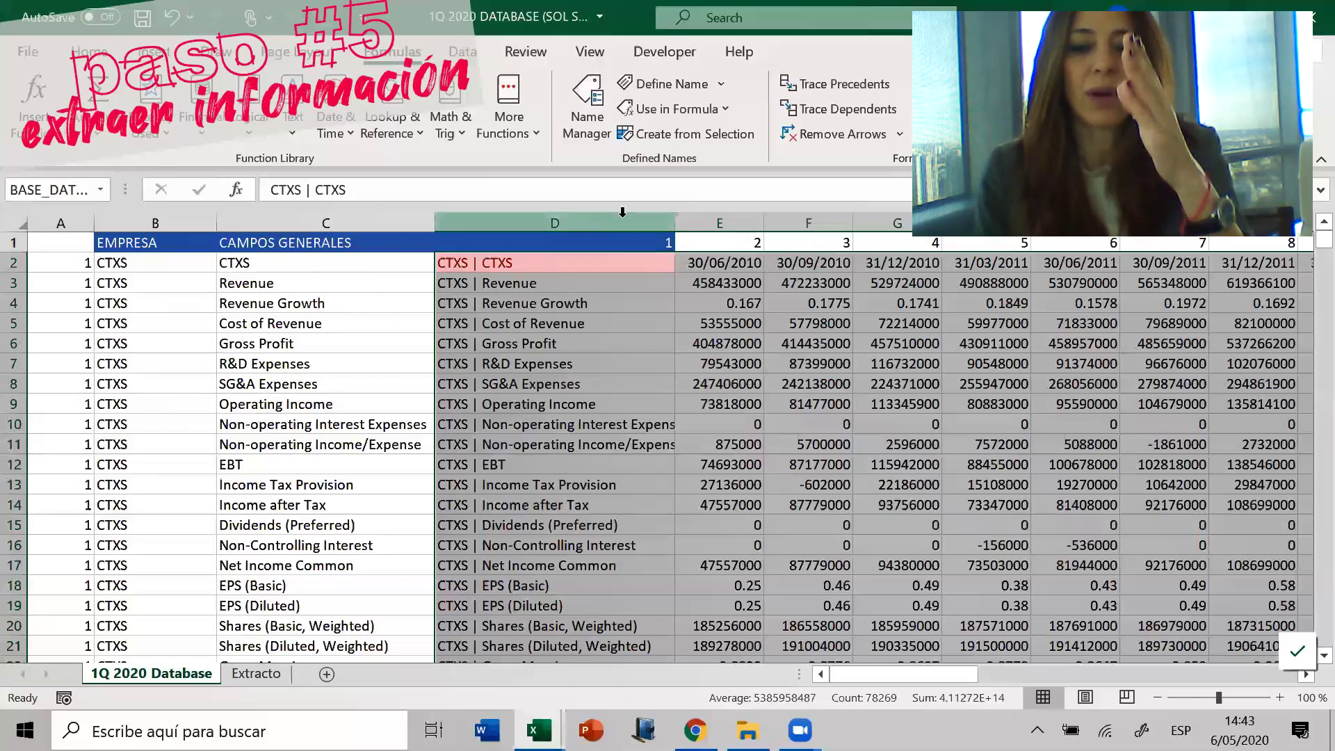
{"action": "left_click", "coordinate": [600, 224]}
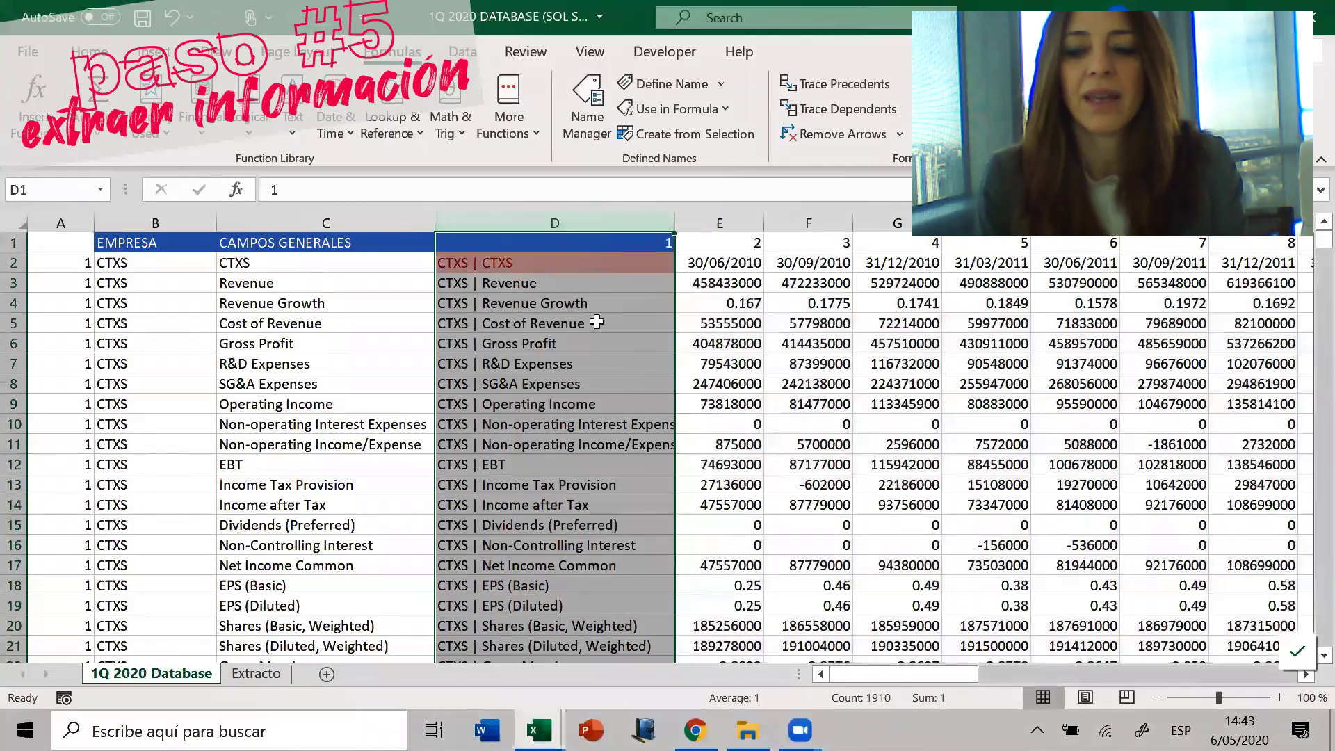
{"action": "left_click", "coordinate": [574, 318]}
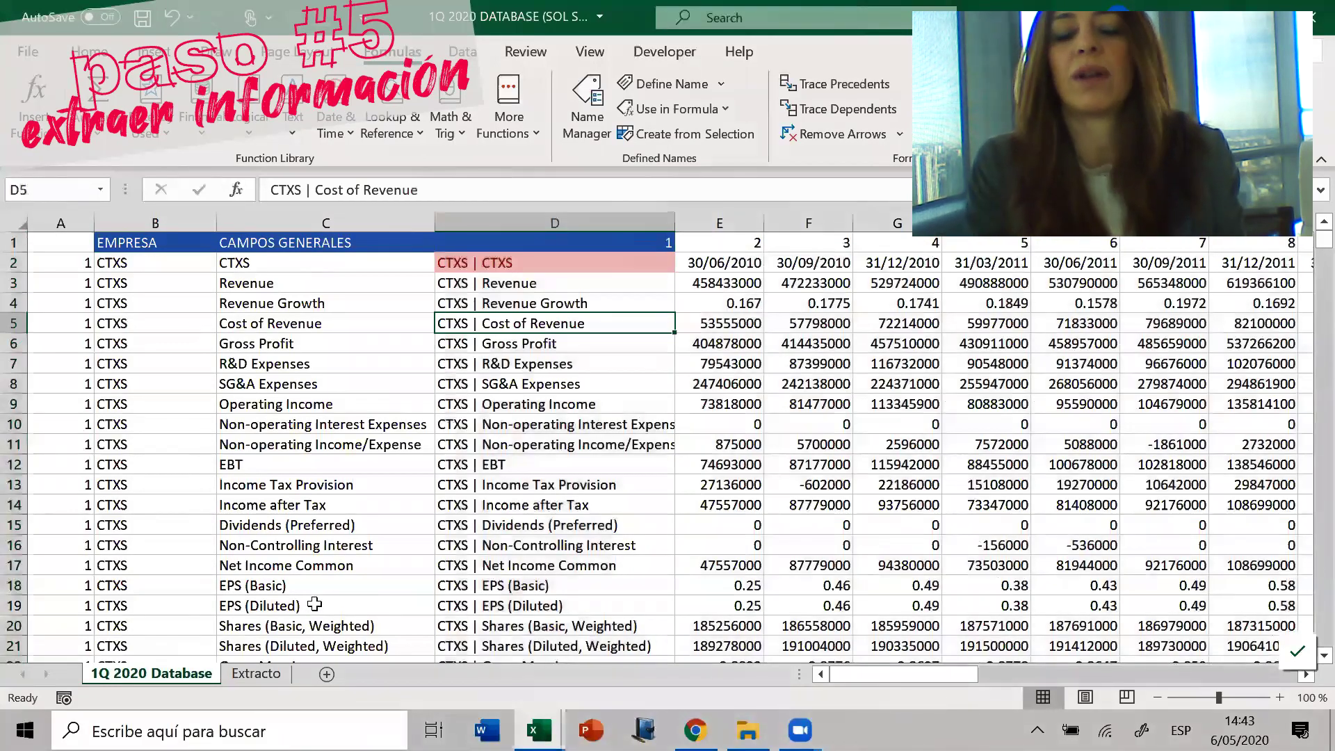
In cell D3 of the Extracto sheet, build the unique identifier with the formula +A3&" | "&C3
{"action": "left_click", "coordinate": [271, 671]}
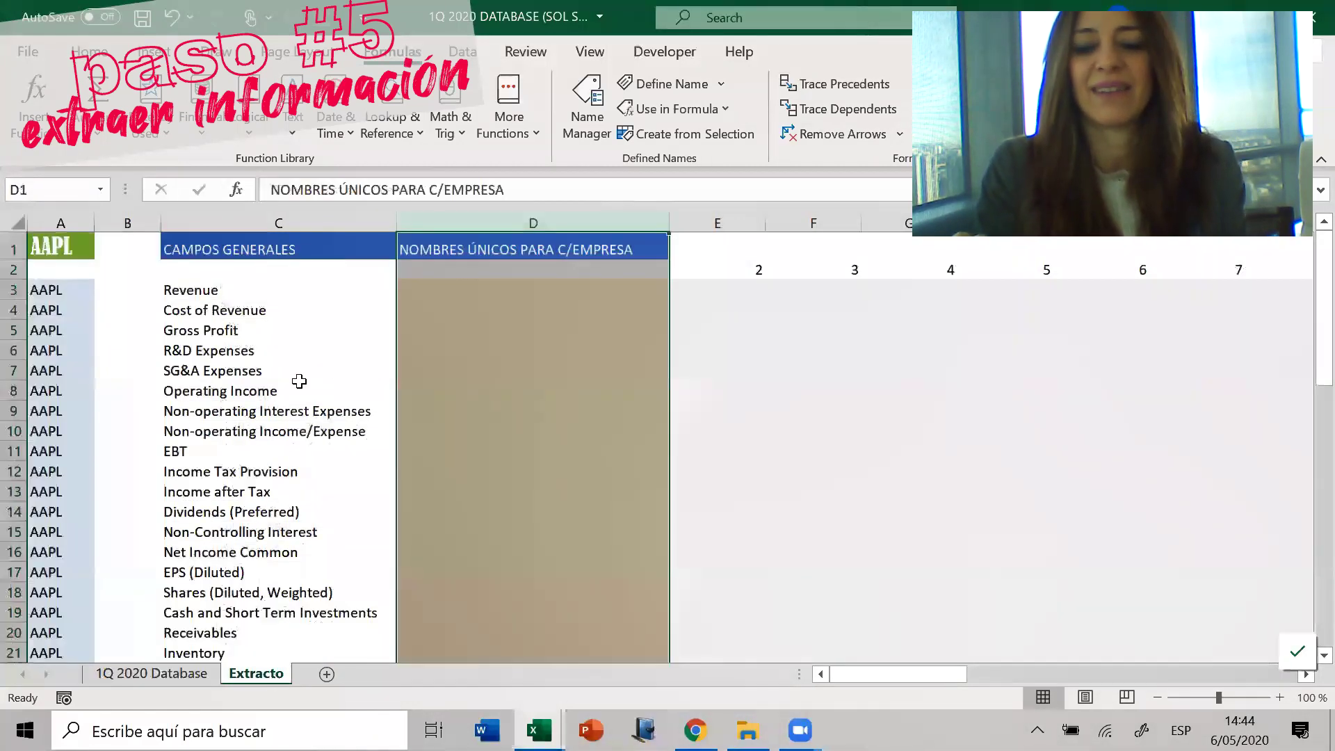
{"action": "left_click", "coordinate": [328, 369]}
{"action": "key", "text": "Up"}
{"action": "key", "text": "Up"}
{"action": "key", "text": "Up"}
{"action": "key", "text": "Up"}
{"action": "key", "text": "Up"}
{"action": "key", "text": "Up"}
{"action": "key", "text": "Left"}
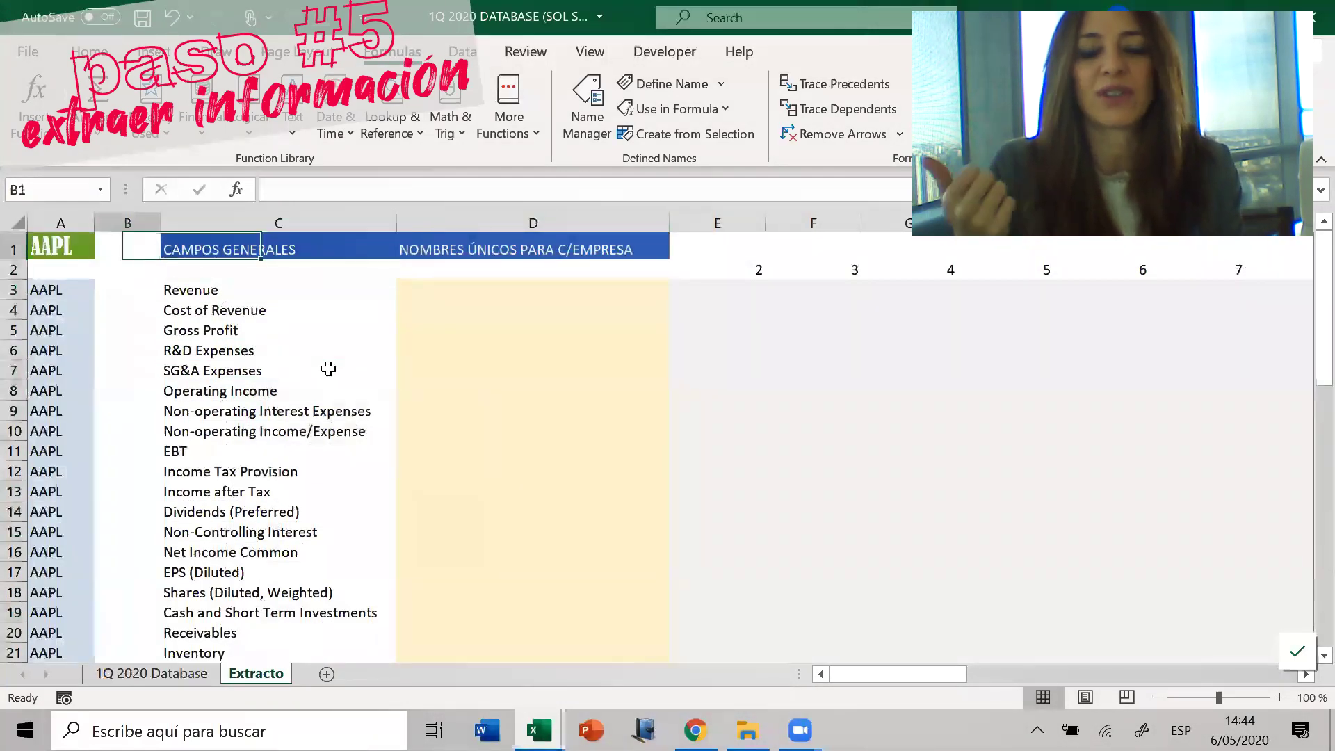
{"action": "key", "text": "Left"}
{"action": "key", "text": "Down"}
{"action": "key", "text": "Down"}
{"action": "key", "text": "Right"}
{"action": "key", "text": "Right"}
{"action": "key", "text": "Right"}
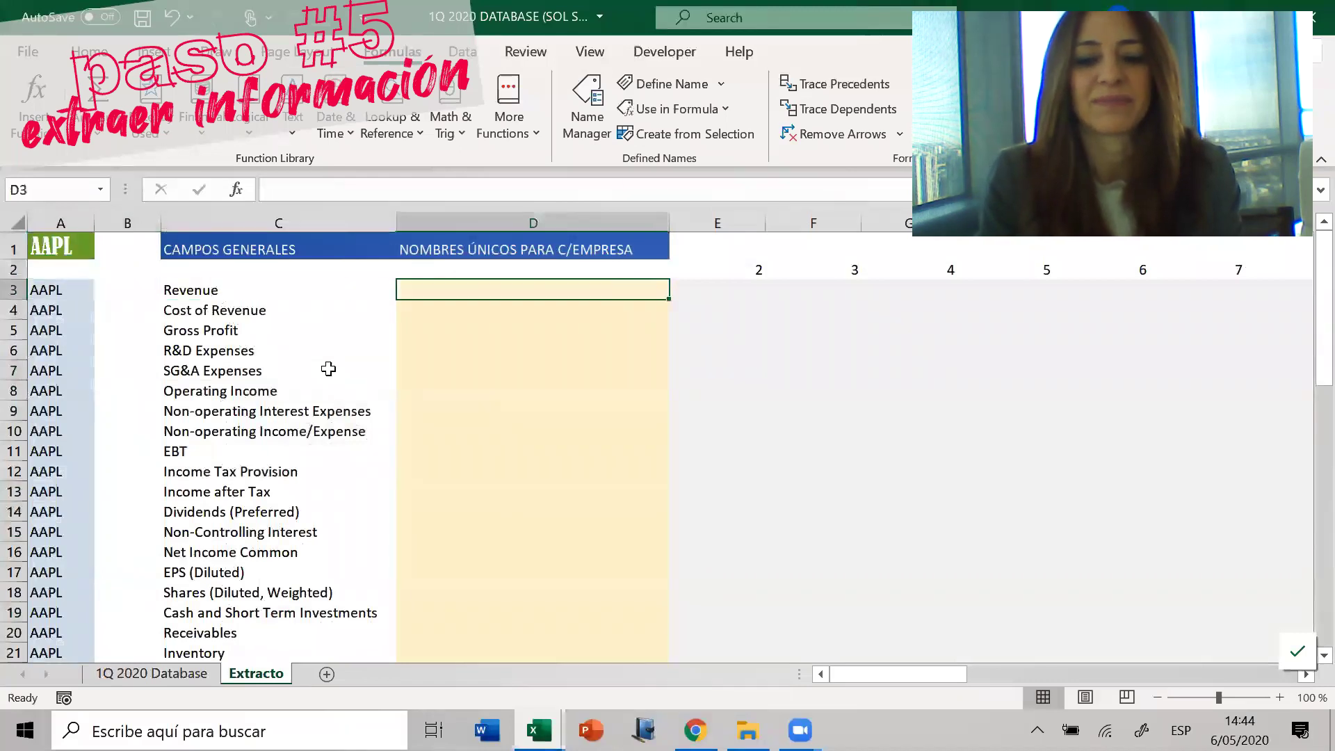
{"action": "type", "text": "+"}
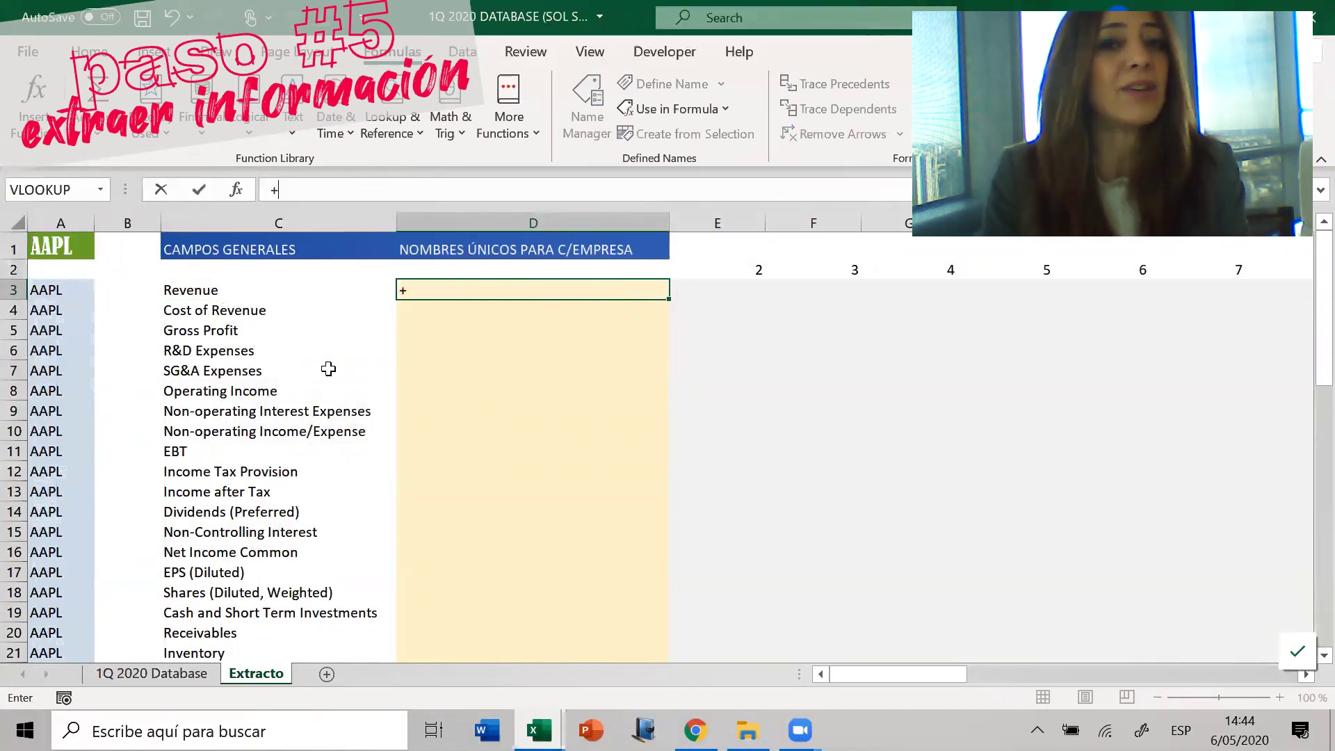
{"action": "key", "text": "Left"}
{"action": "key", "text": "Left"}
{"action": "key", "text": "Left"}
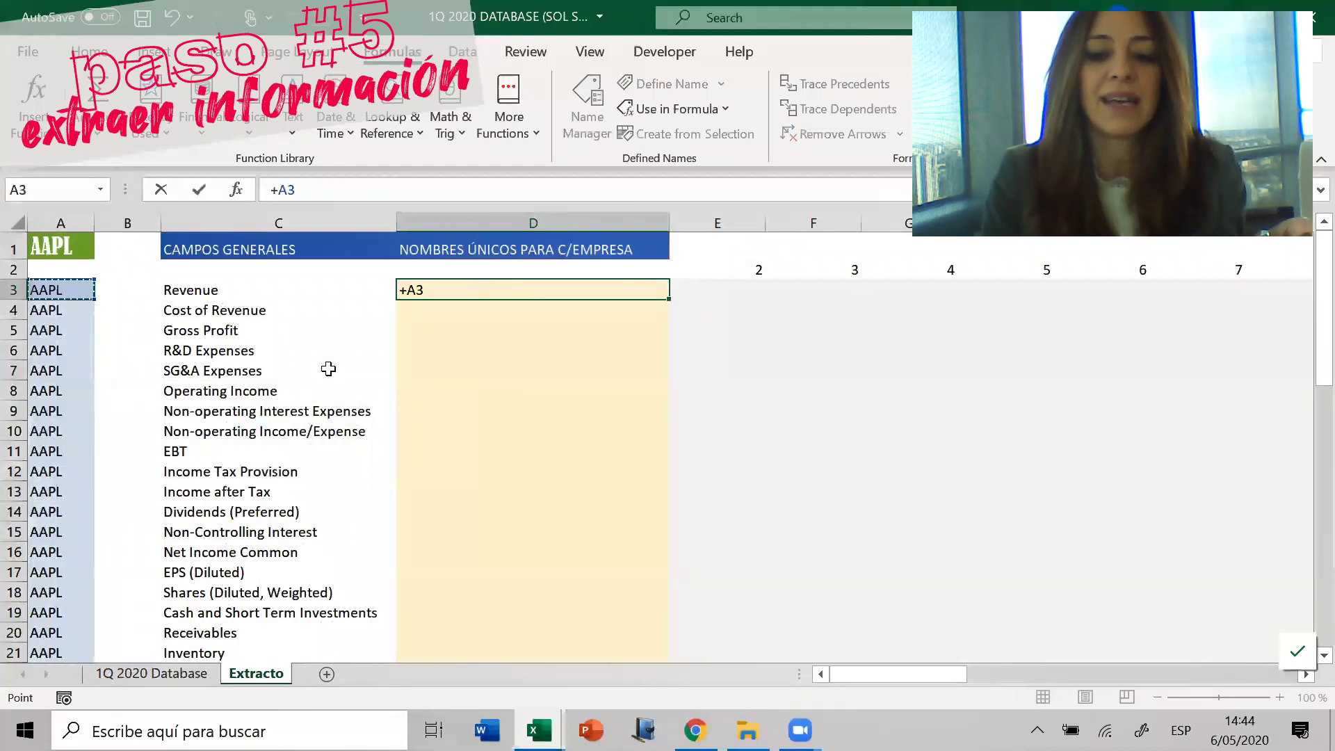
{"action": "type", "text": "&\" | \"&"}
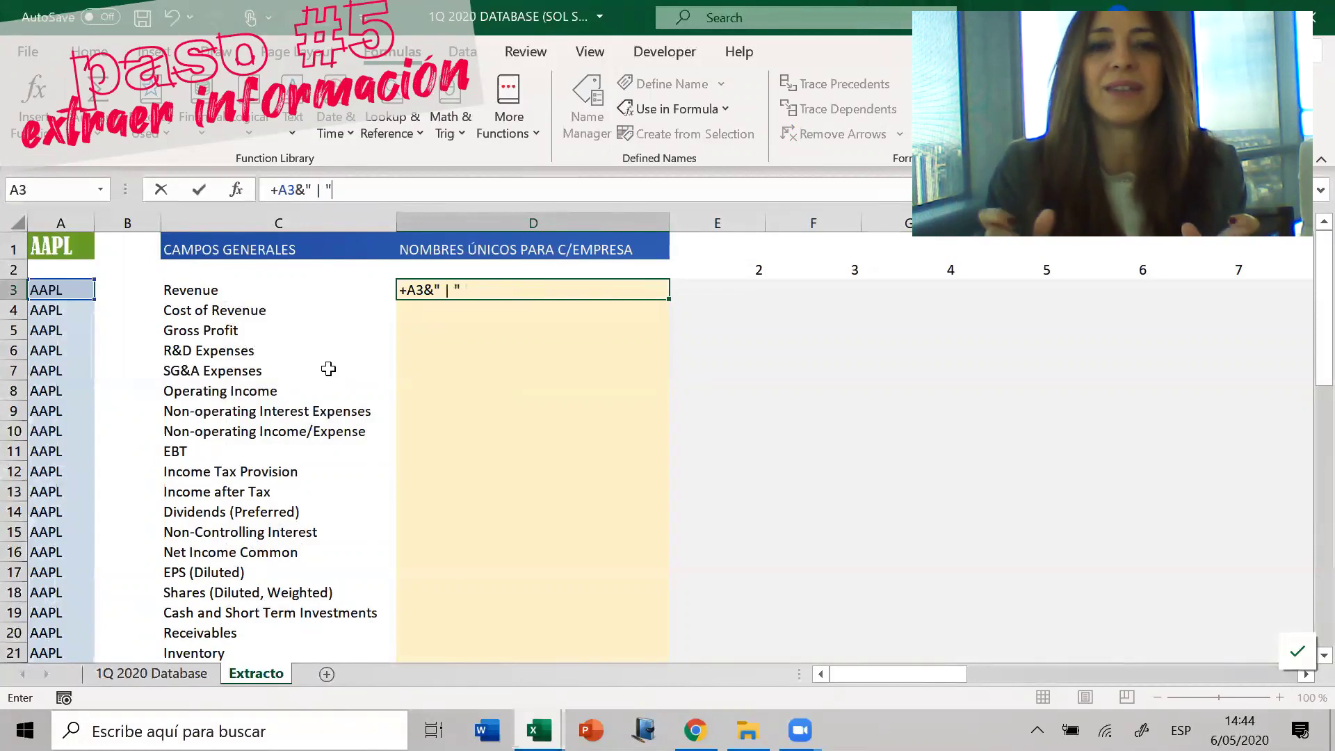
{"action": "left_click", "coordinate": [287, 285]}
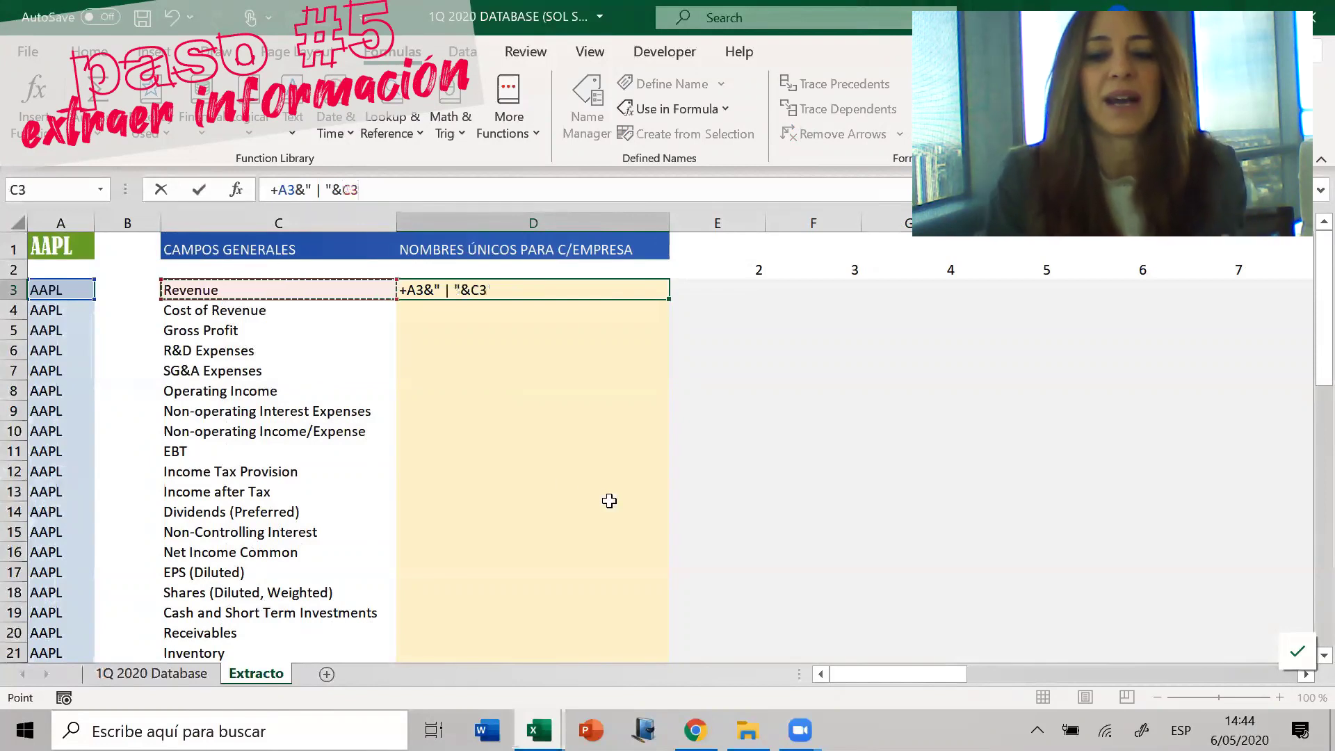
{"action": "key", "text": "Return"}
Fill the identifier formula from D3 down the NOMBRES ÚNICOS PARA C/EMPRESA column and check the copied rows
{"action": "left_click", "coordinate": [640, 286]}
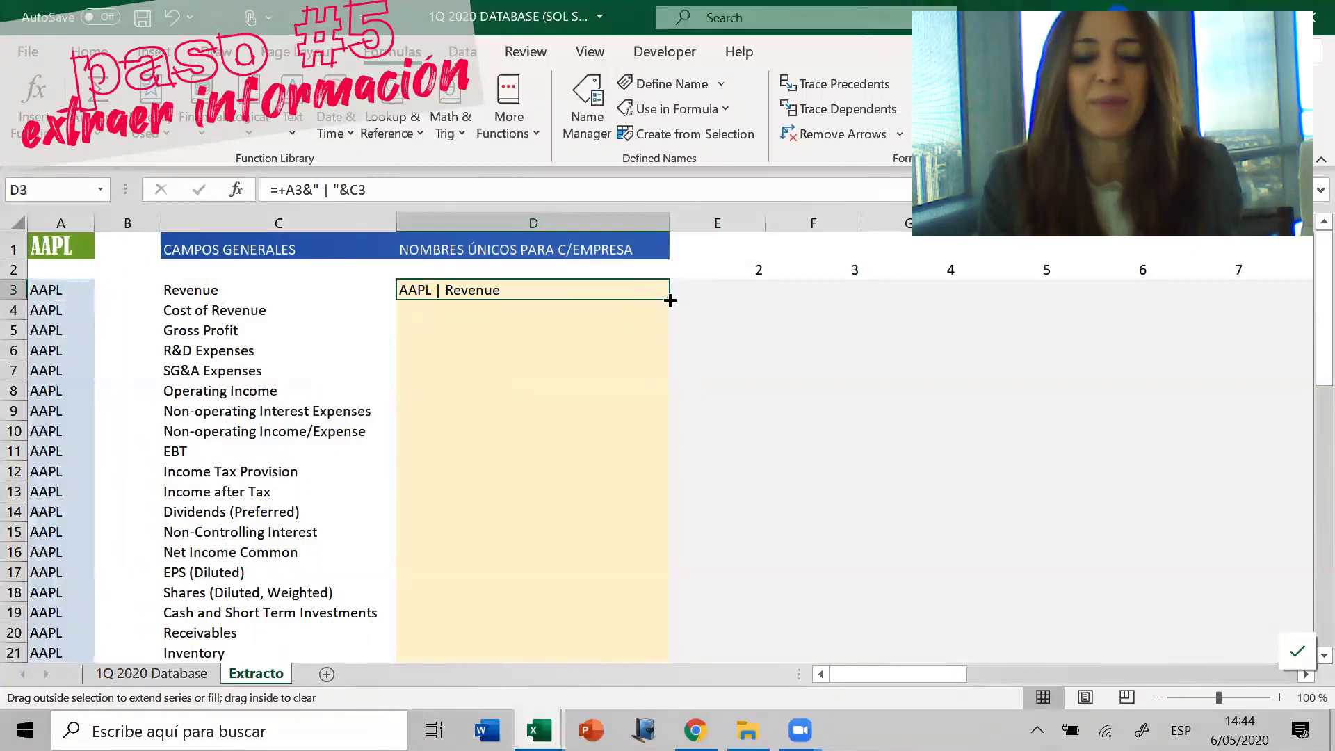
{"action": "double_click", "coordinate": [662, 299]}
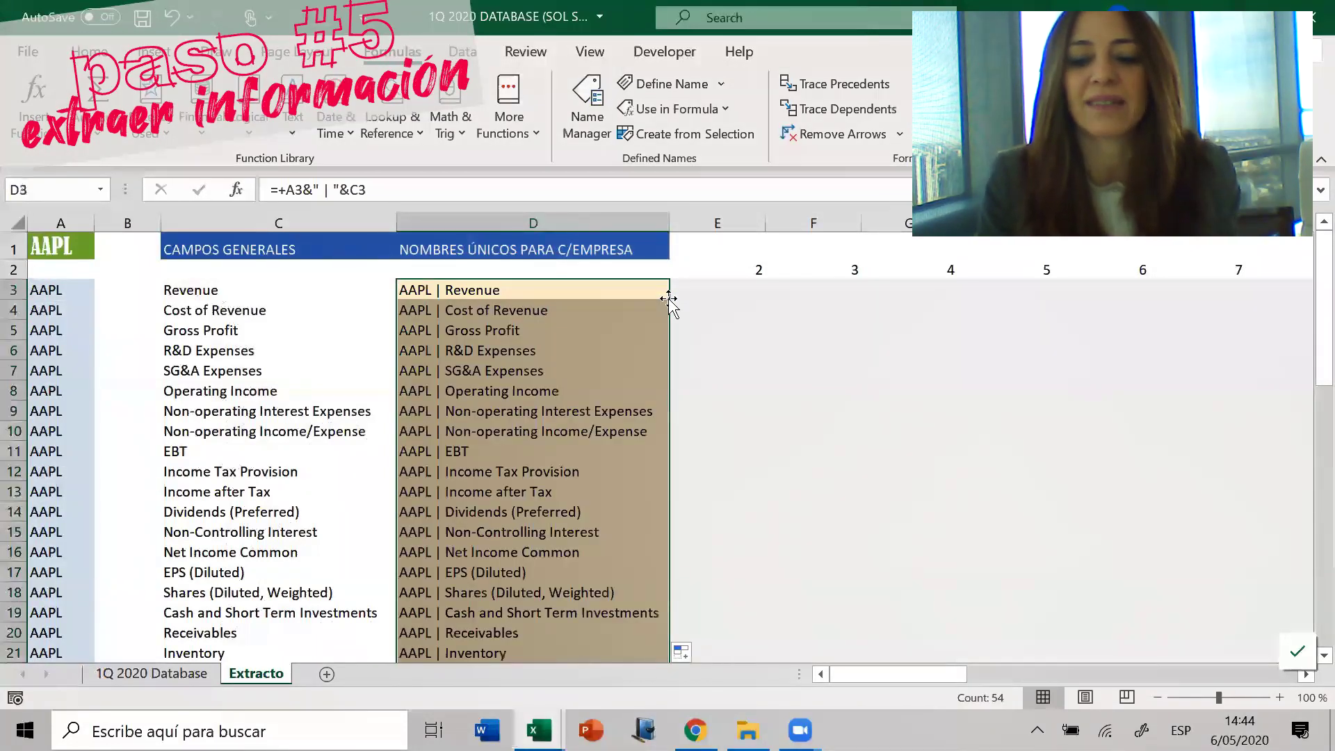
{"action": "left_click", "coordinate": [553, 363]}
{"action": "key", "text": "Down"}
{"action": "key", "text": "Down"}
{"action": "key", "text": "Down"}
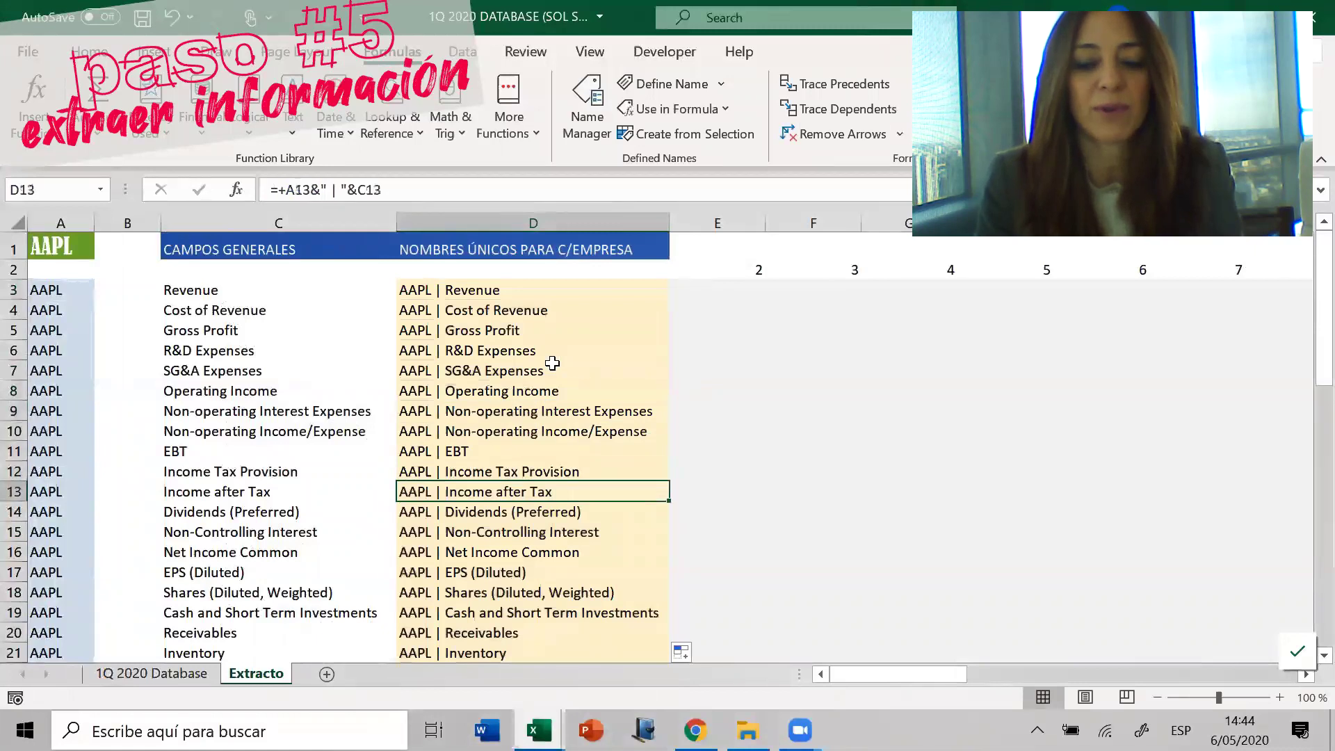
Set the ticker in cell A1 to KO and check the linked ticker formula in A3 and the identifiers in column D
{"action": "left_click", "coordinate": [71, 239]}
{"action": "type", "text": "KO"}
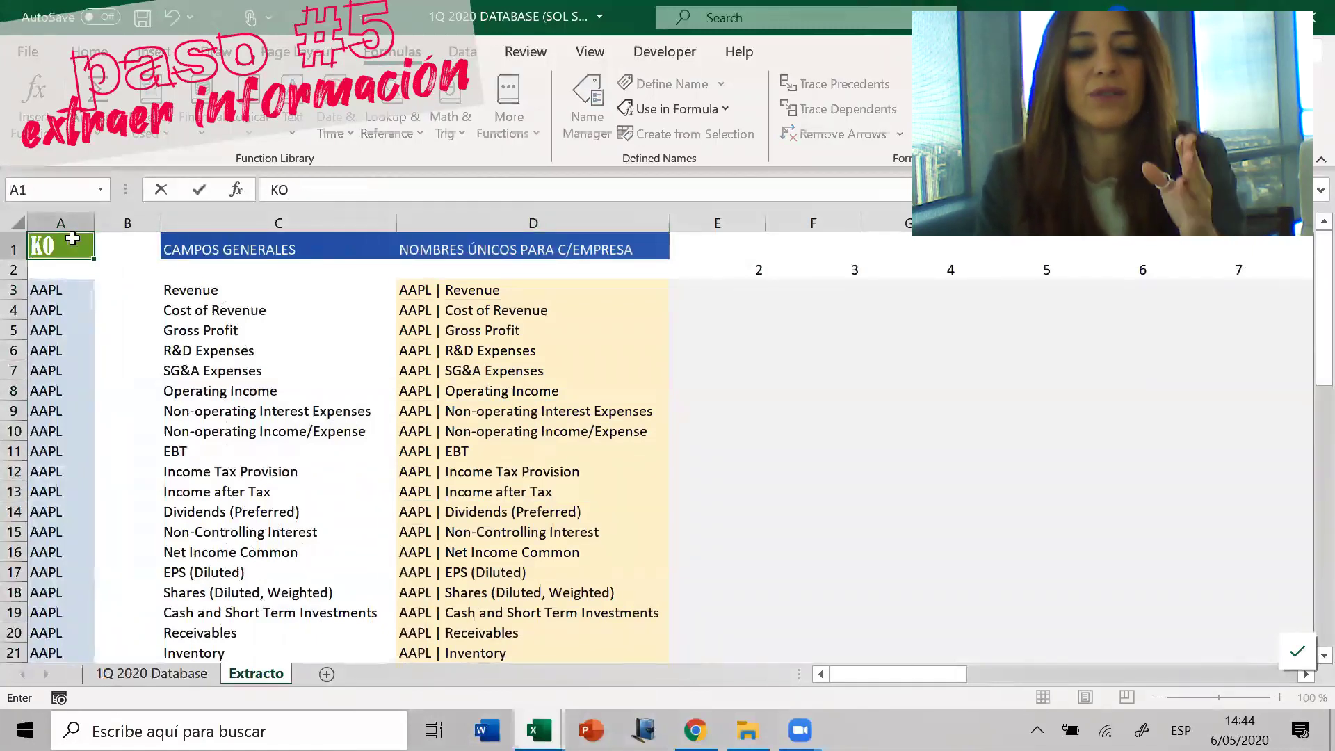
{"action": "key", "text": "Return"}
{"action": "left_click", "coordinate": [53, 288]}
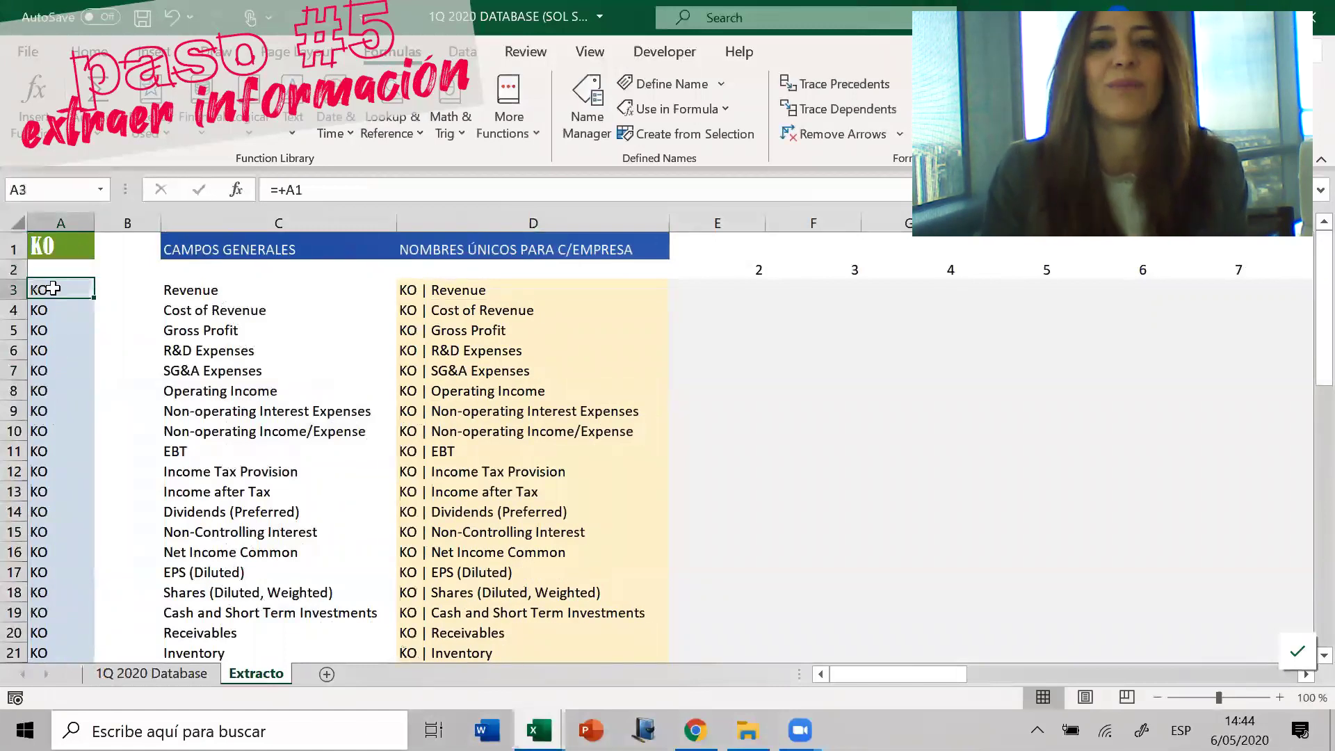
{"action": "left_click", "coordinate": [344, 190]}
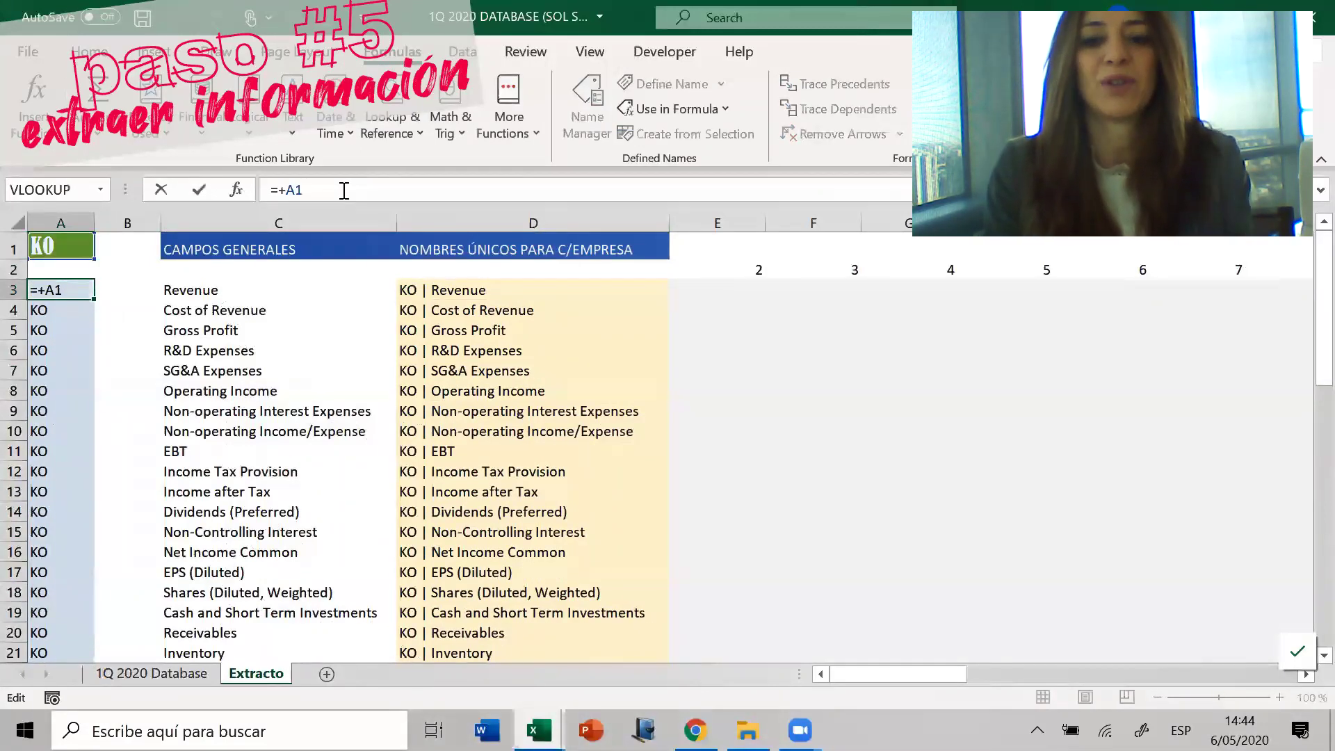
{"action": "key", "text": "Escape"}
{"action": "left_click_drag", "start_coordinate": [415, 287], "coordinate": [474, 664]}
{"action": "left_click", "coordinate": [455, 463]}
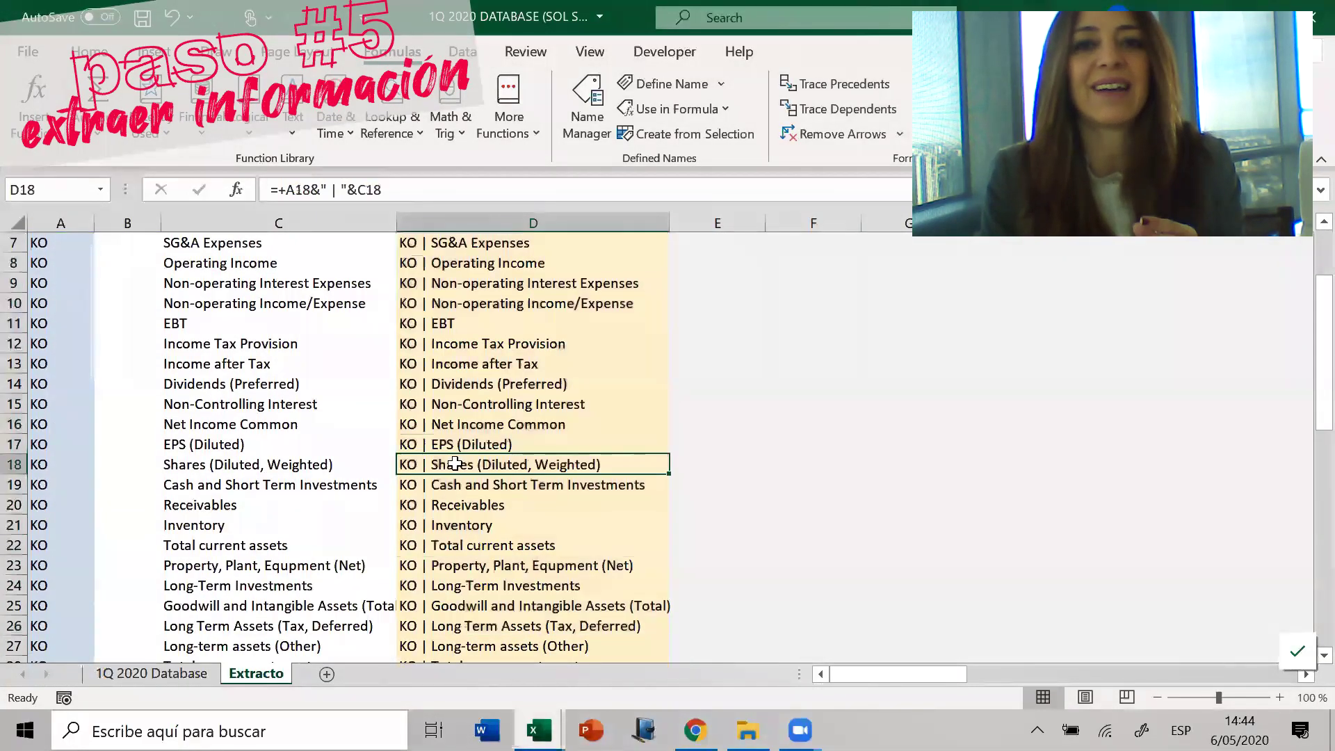
{"action": "scroll", "coordinate": [455, 463], "scroll_direction": "up", "scroll_amount": 2}
{"action": "key", "text": "Up"}
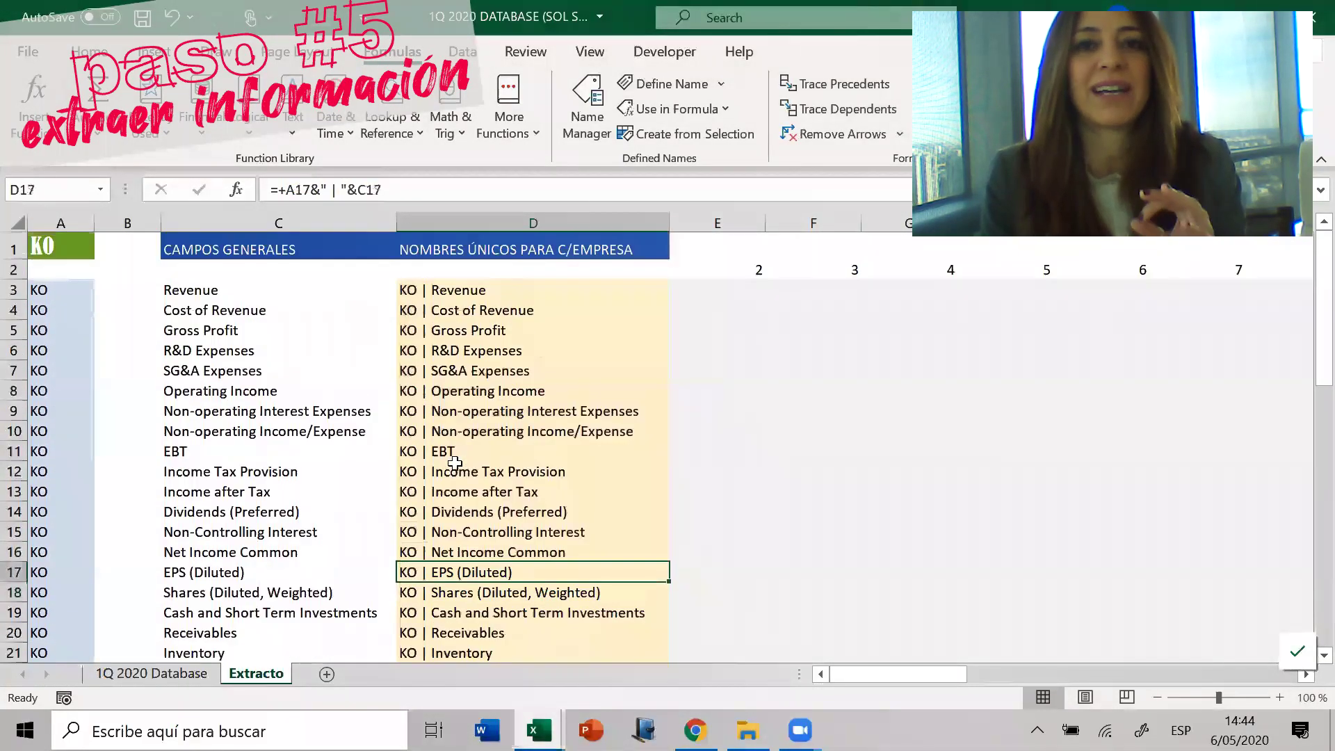
Change the ticker in cell A1 of the Extracto sheet to MRTN
{"action": "left_click", "coordinate": [70, 248]}
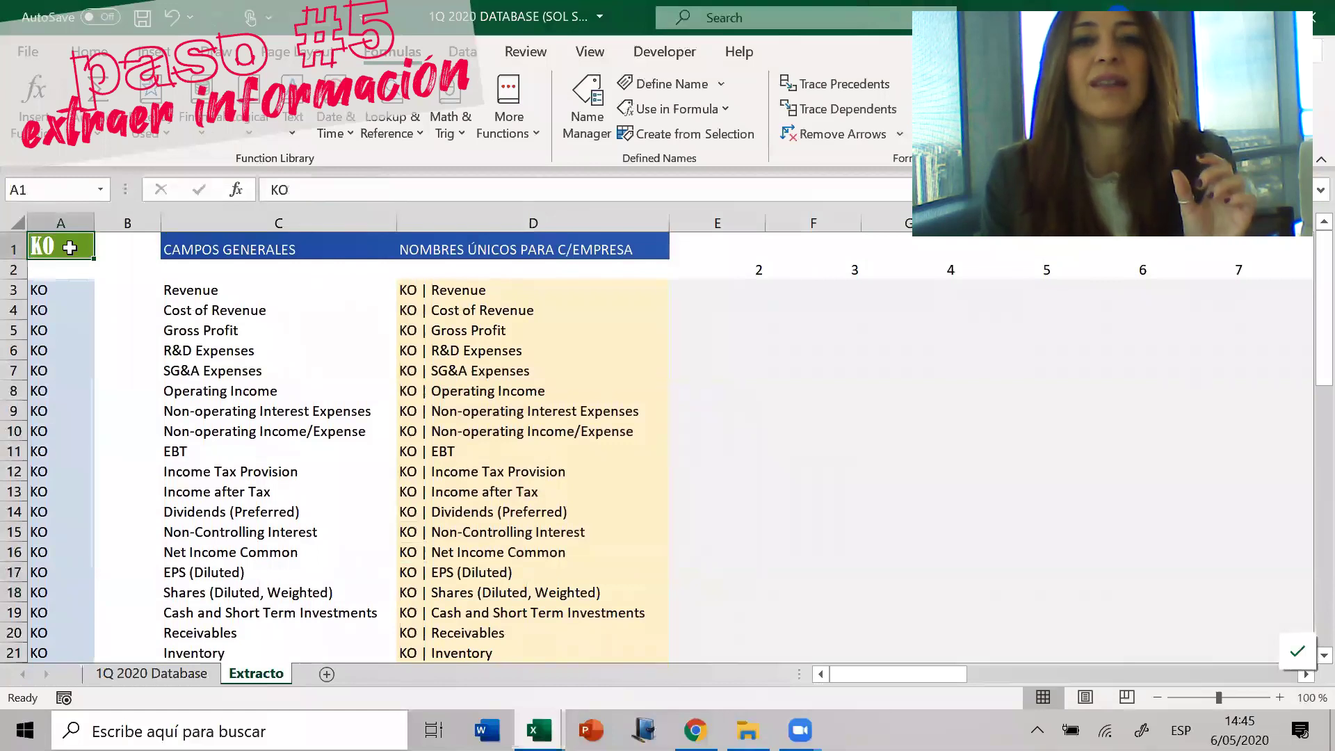
{"action": "type", "text": "MRT"}
{"action": "key", "text": "Return"}
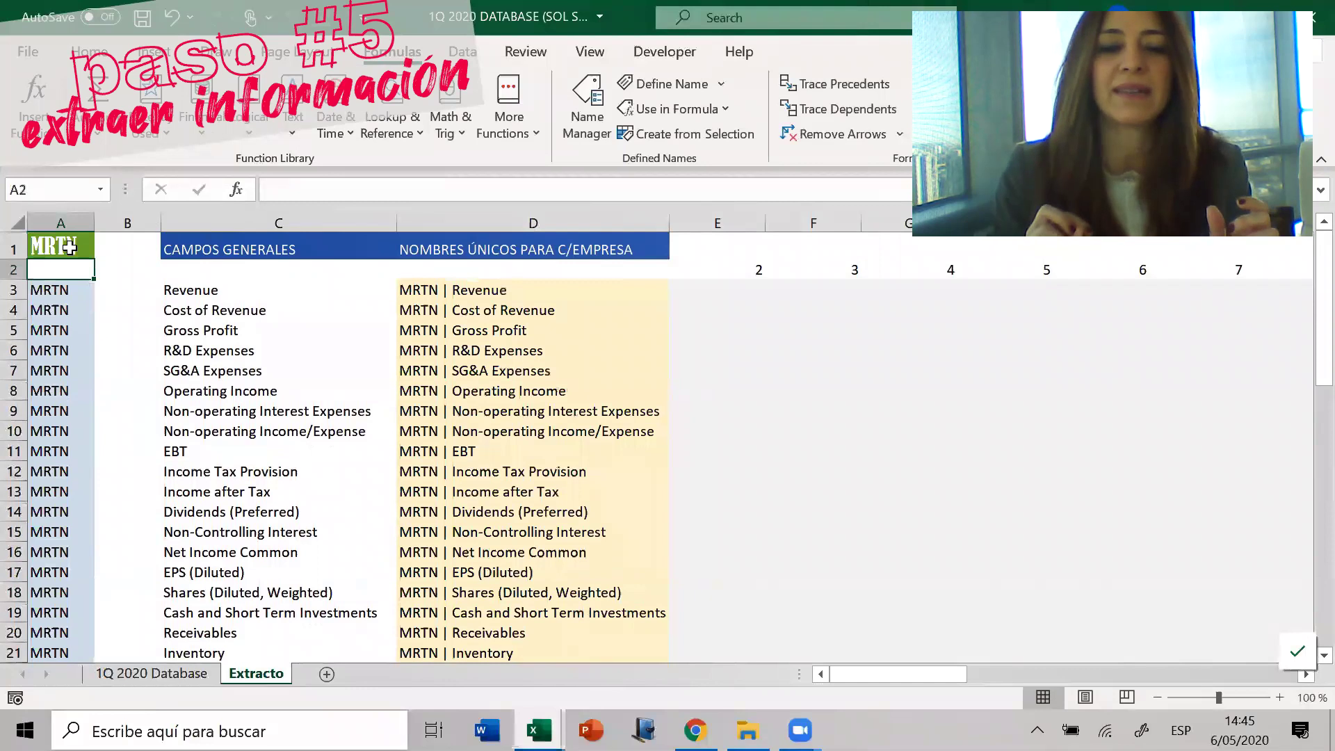
Look up the first company in the 1Q 2020 Database sheet and set the Extracto ticker in A1 to CTXS
{"action": "left_click", "coordinate": [70, 248]}
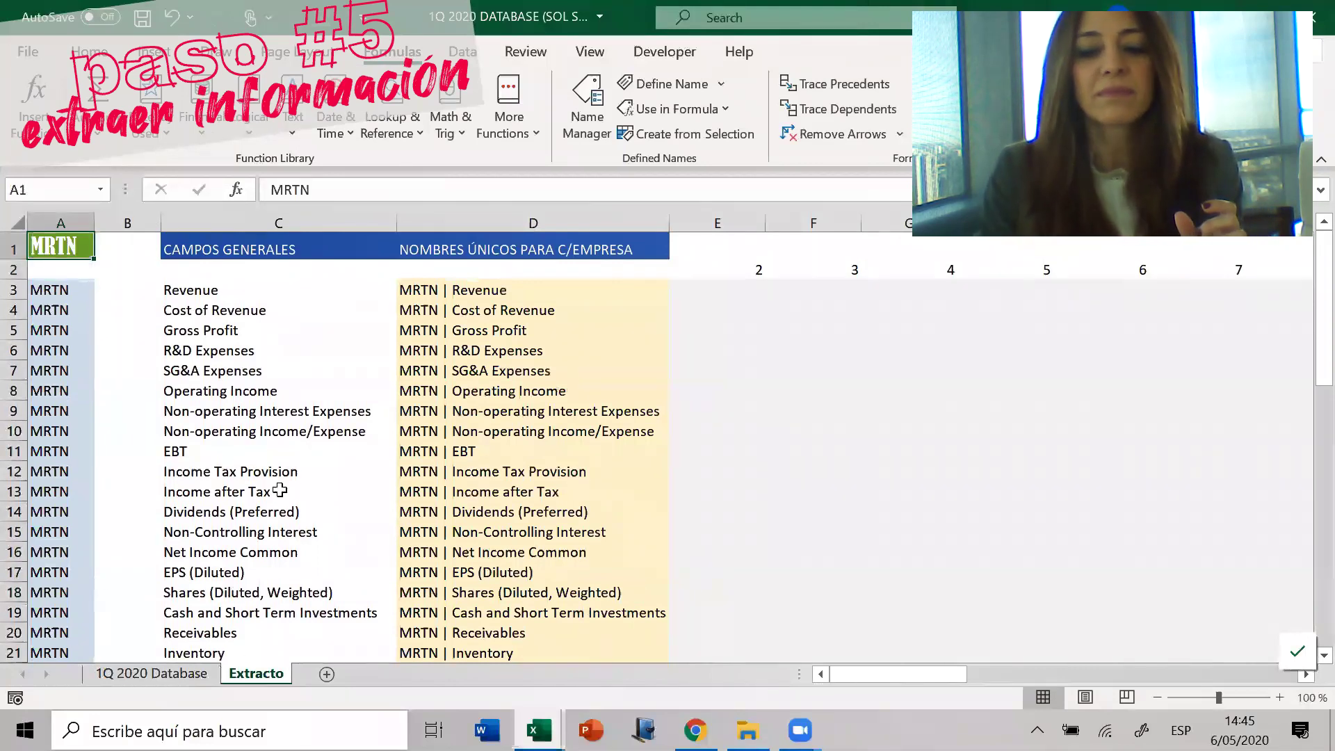
{"action": "left_click", "coordinate": [184, 672]}
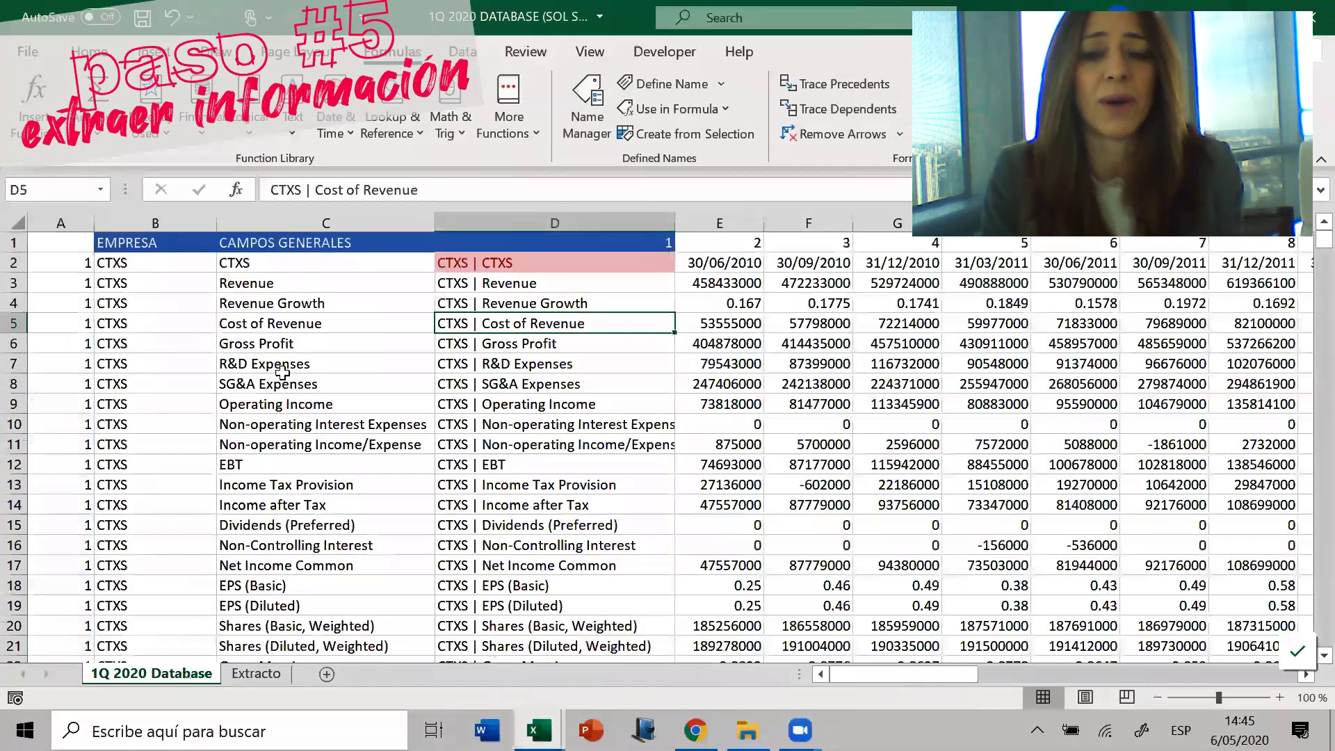
{"action": "left_click", "coordinate": [291, 275]}
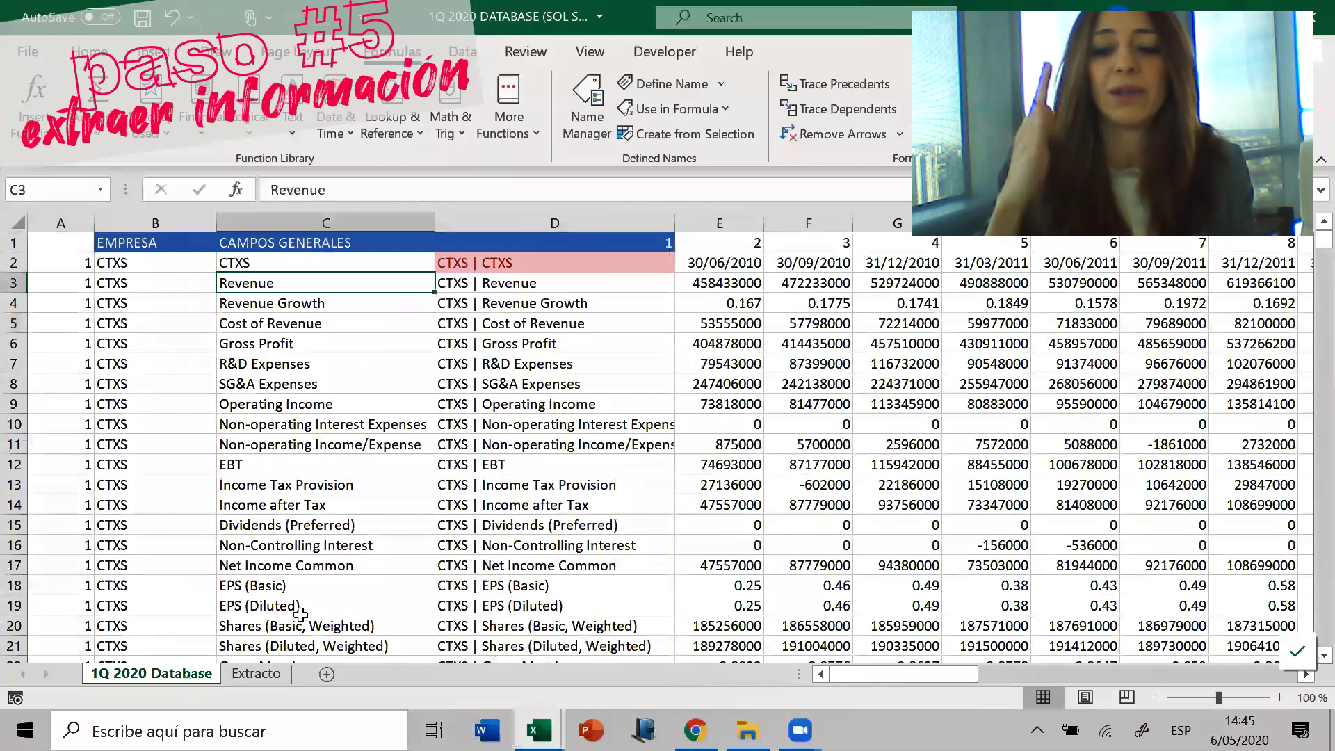
{"action": "left_click", "coordinate": [277, 672]}
{"action": "type", "text": "CTXS"}
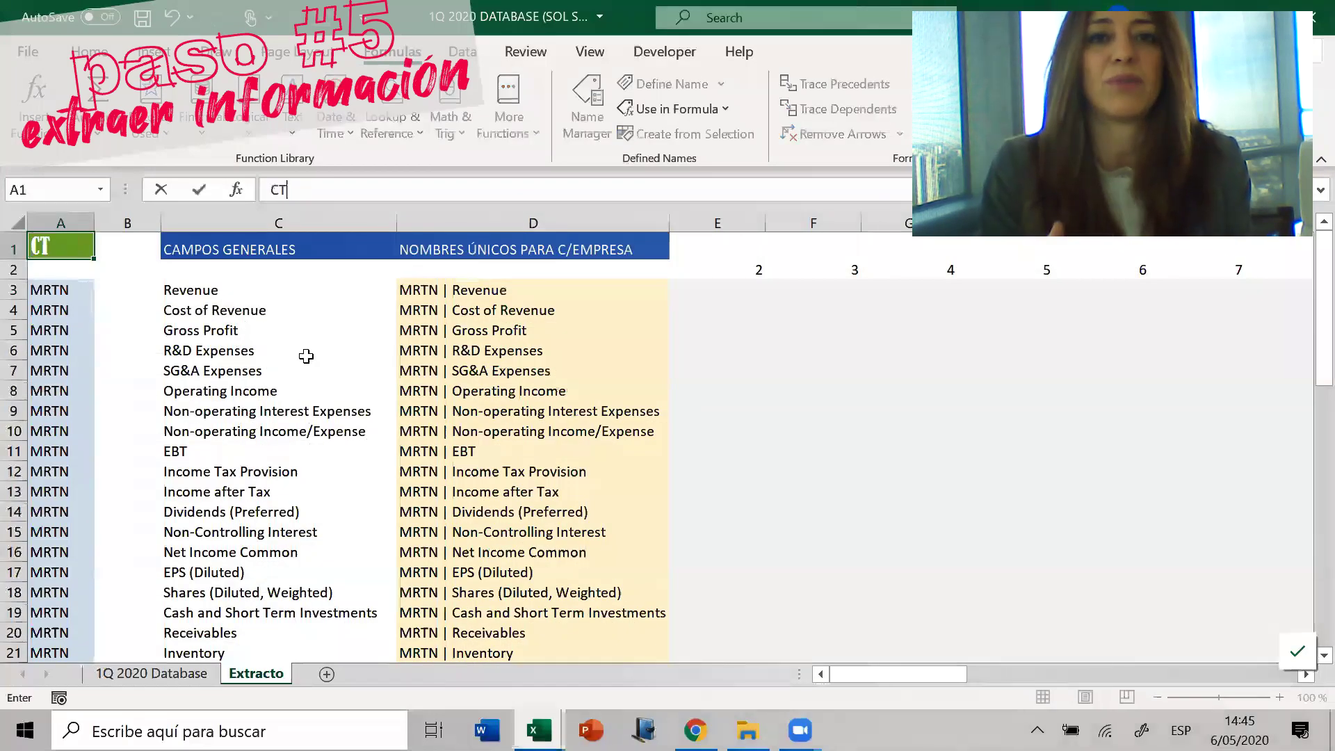
{"action": "key", "text": "Return"}
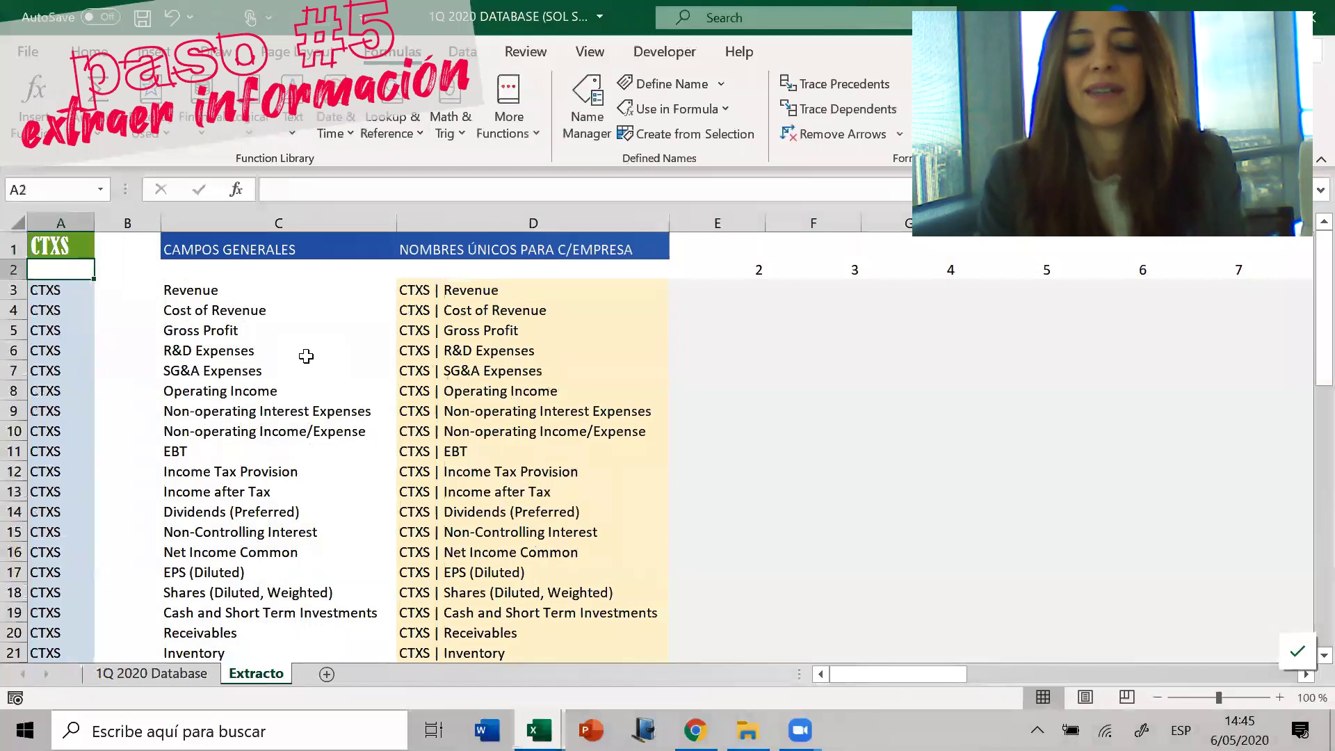
Start a VLOOKUP in E3 of the Extracto sheet with the identifier in D3 as the lookup value
{"action": "left_click", "coordinate": [564, 294]}
{"action": "key", "text": "Up"}
{"action": "key", "text": "Up"}
{"action": "key", "text": "Down"}
{"action": "key", "text": "Down"}
{"action": "key", "text": "Right"}
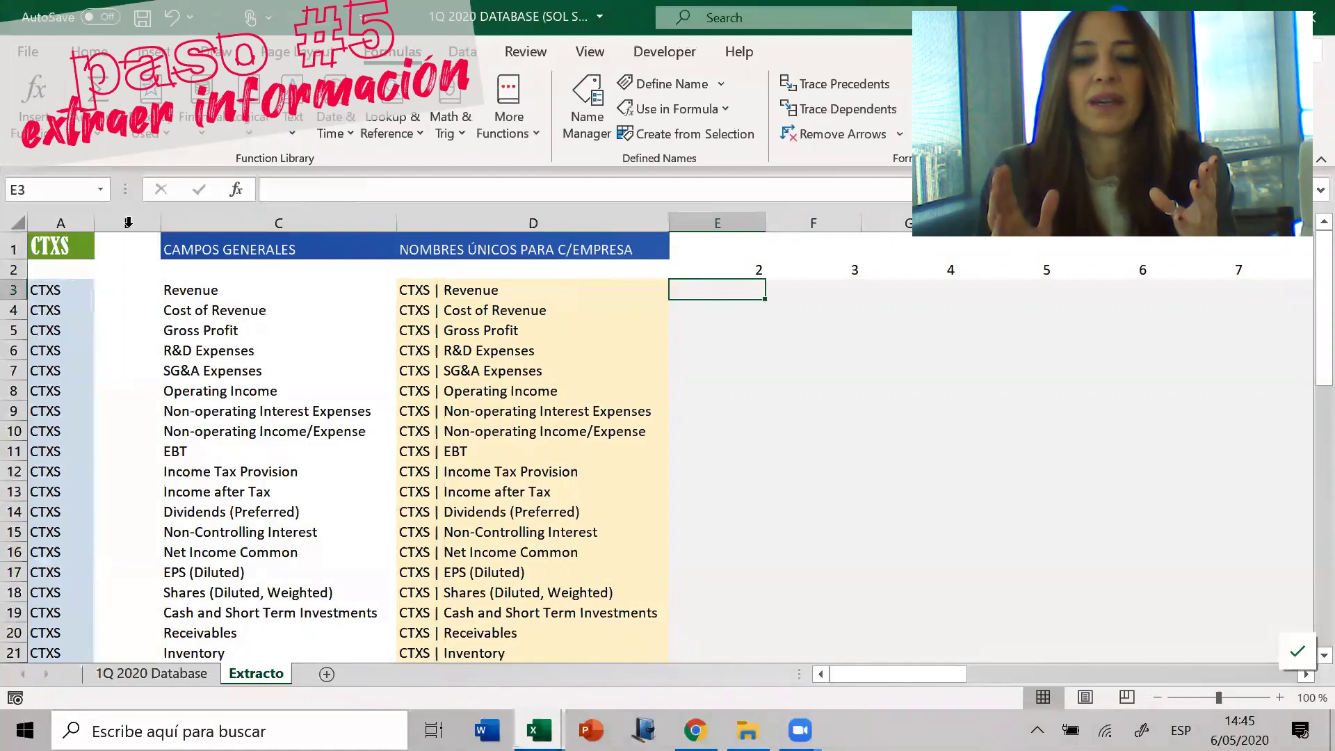
{"action": "left_click", "coordinate": [21, 96]}
{"action": "double_click", "coordinate": [848, 360]}
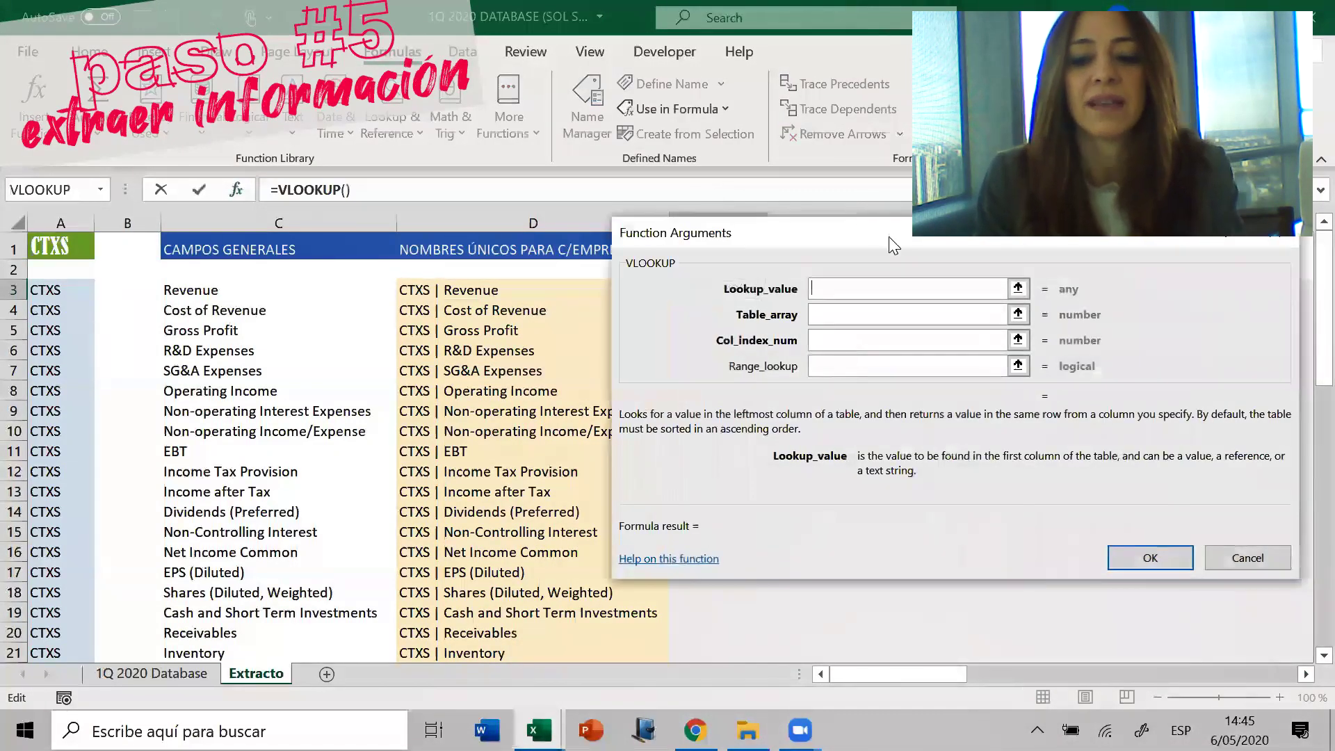
{"action": "left_click_drag", "start_coordinate": [922, 240], "coordinate": [955, 376]}
{"action": "left_click", "coordinate": [506, 292]}
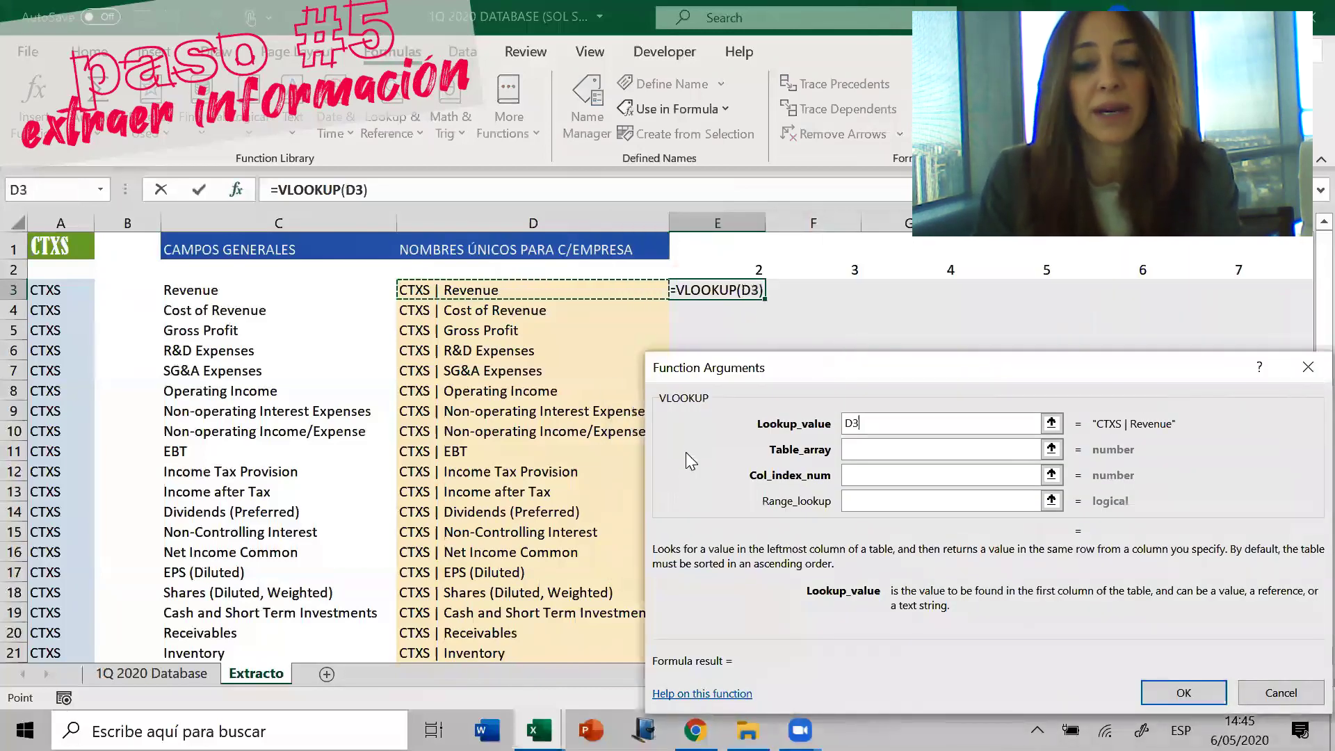
Set the VLOOKUP table array to BASE_DATOS, the column index to COLUMNA and the range lookup to FALSE
{"action": "left_click", "coordinate": [890, 449]}
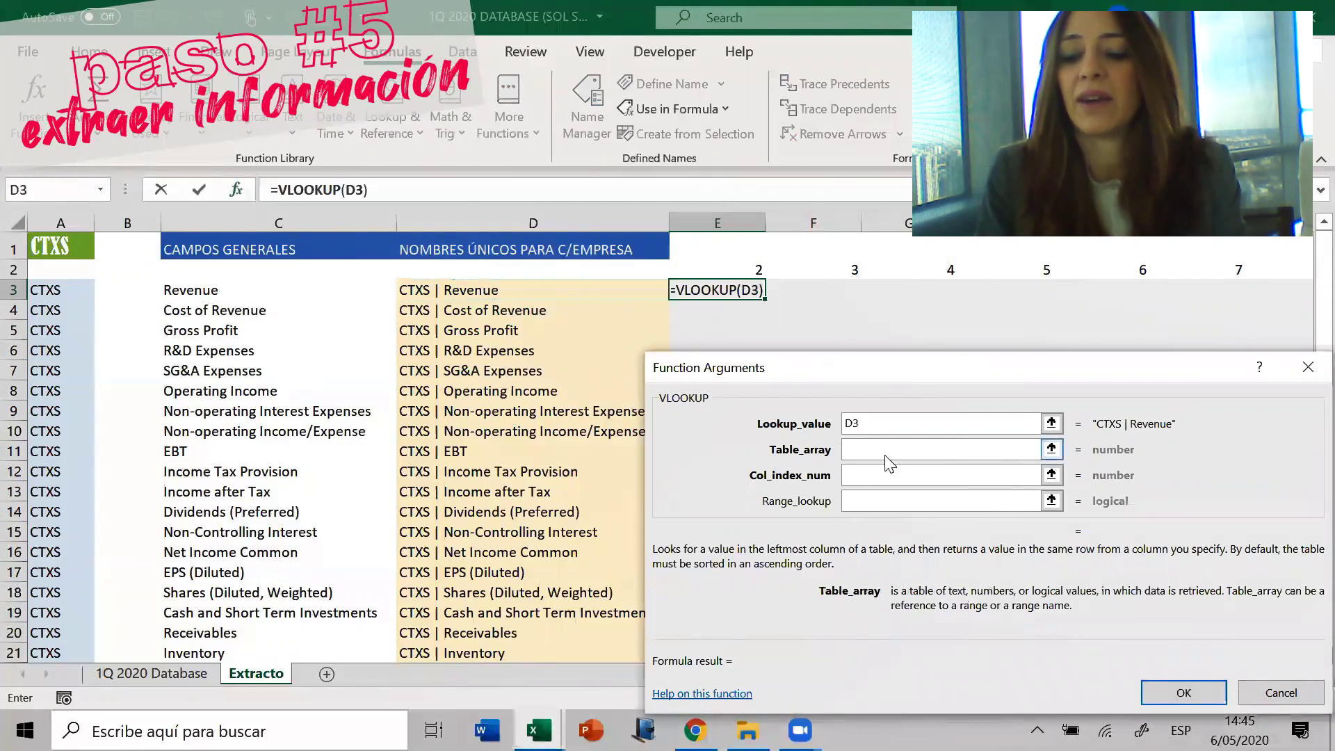
{"action": "type", "text": "BASE_DATOS"}
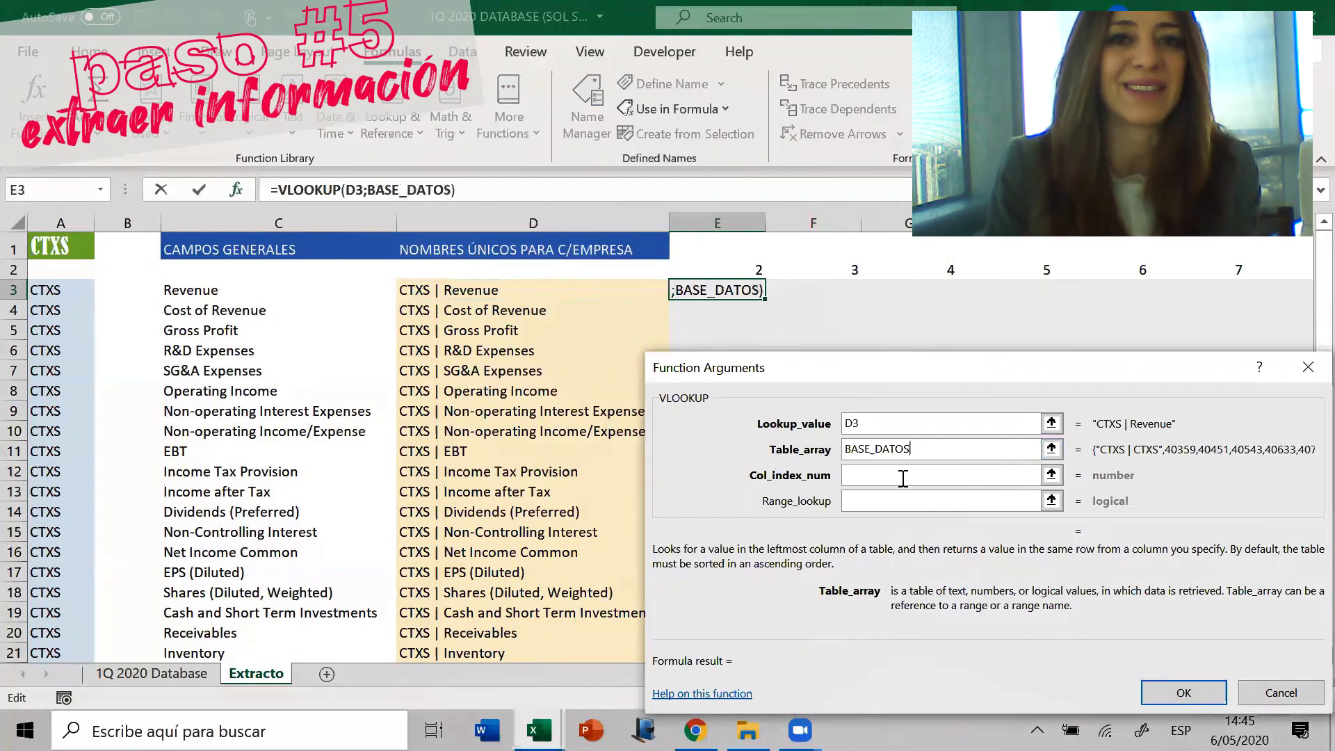
{"action": "left_click", "coordinate": [903, 478]}
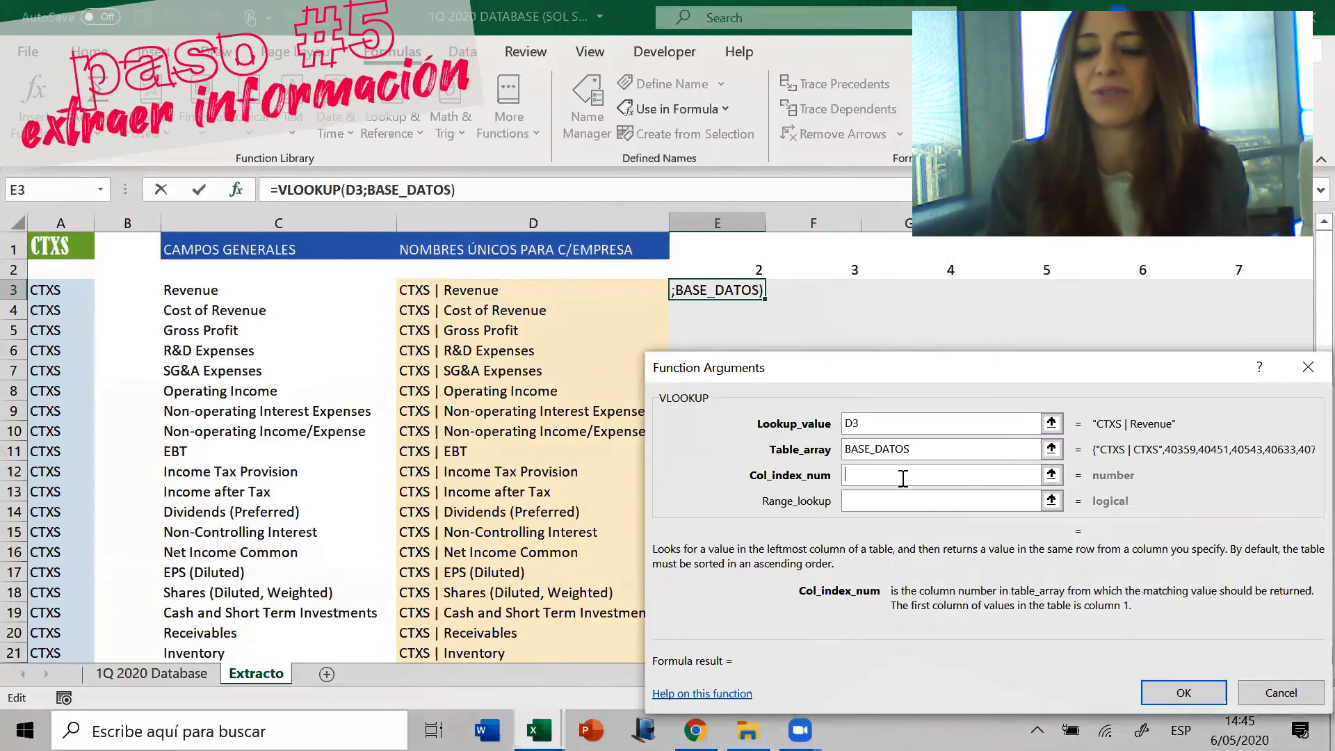
{"action": "type", "text": "COL"}
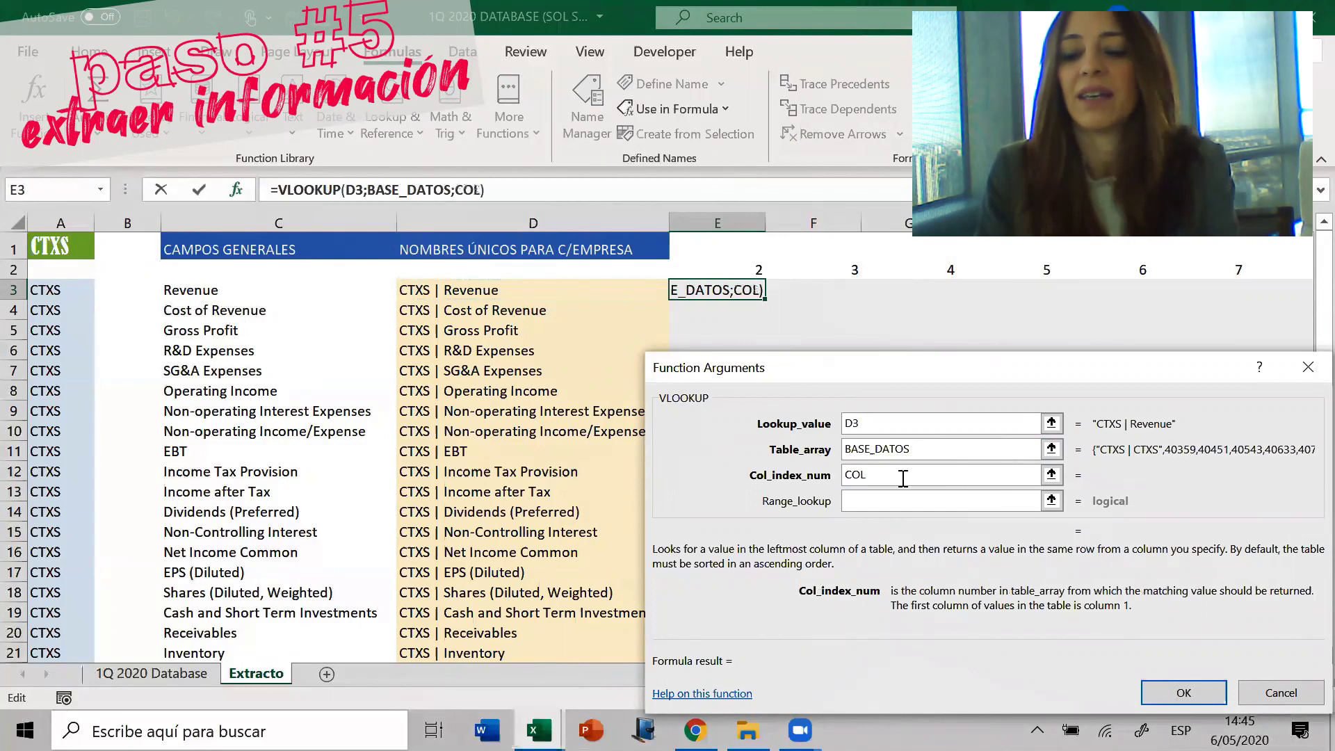
{"action": "type", "text": "UMNA"}
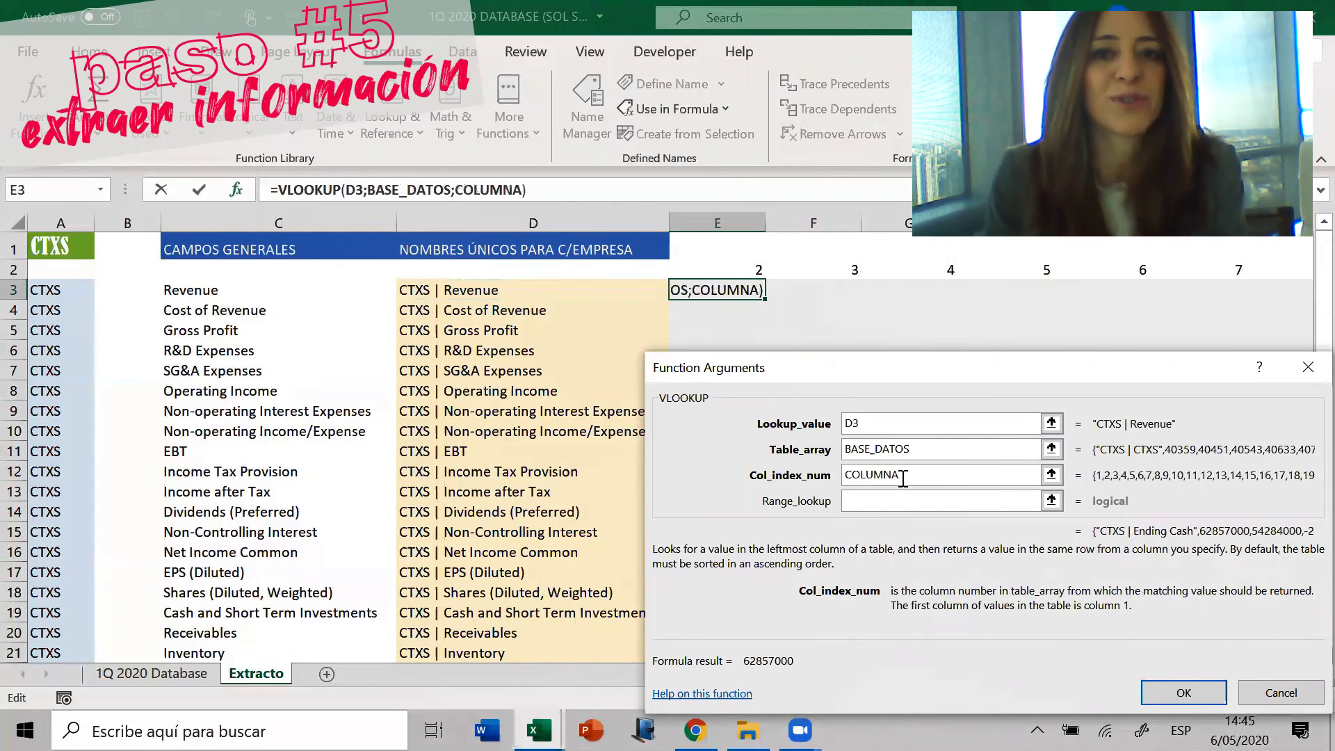
{"action": "left_click", "coordinate": [897, 499]}
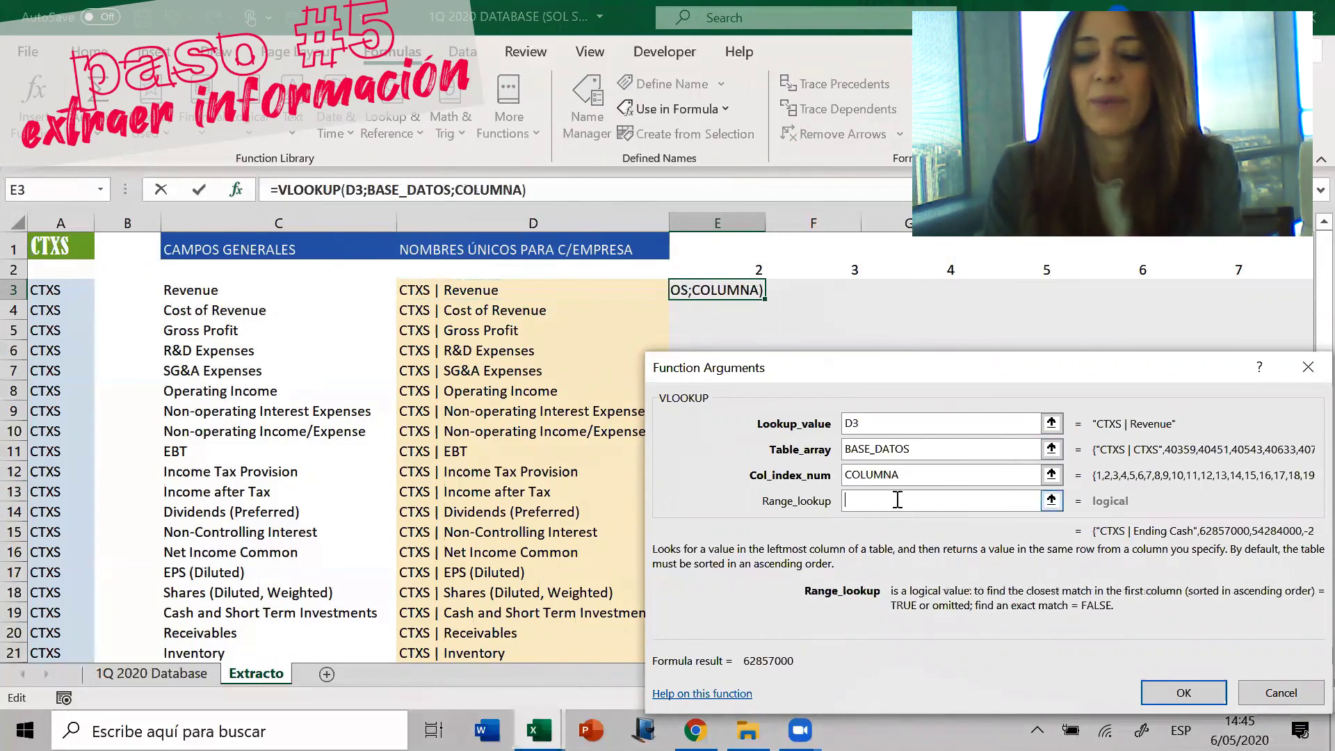
{"action": "type", "text": "FALSE"}
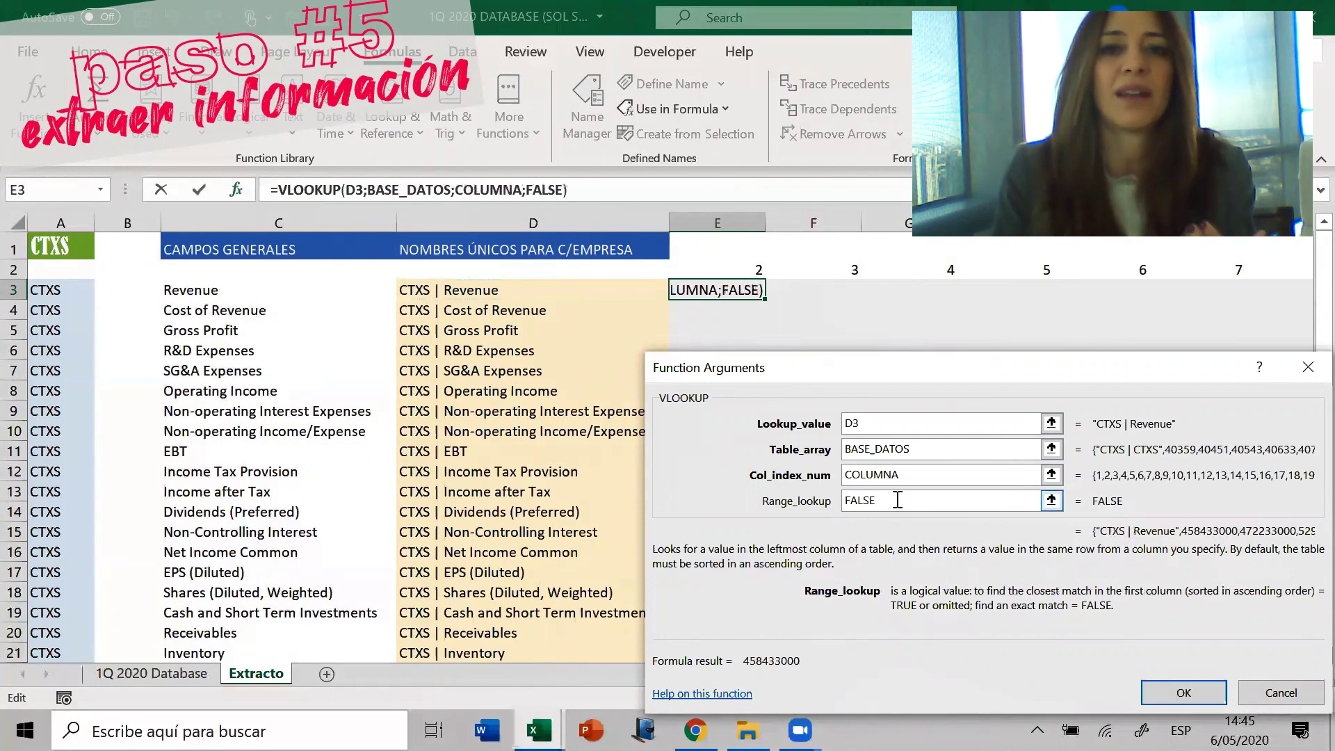
{"action": "left_click", "coordinate": [848, 476]}
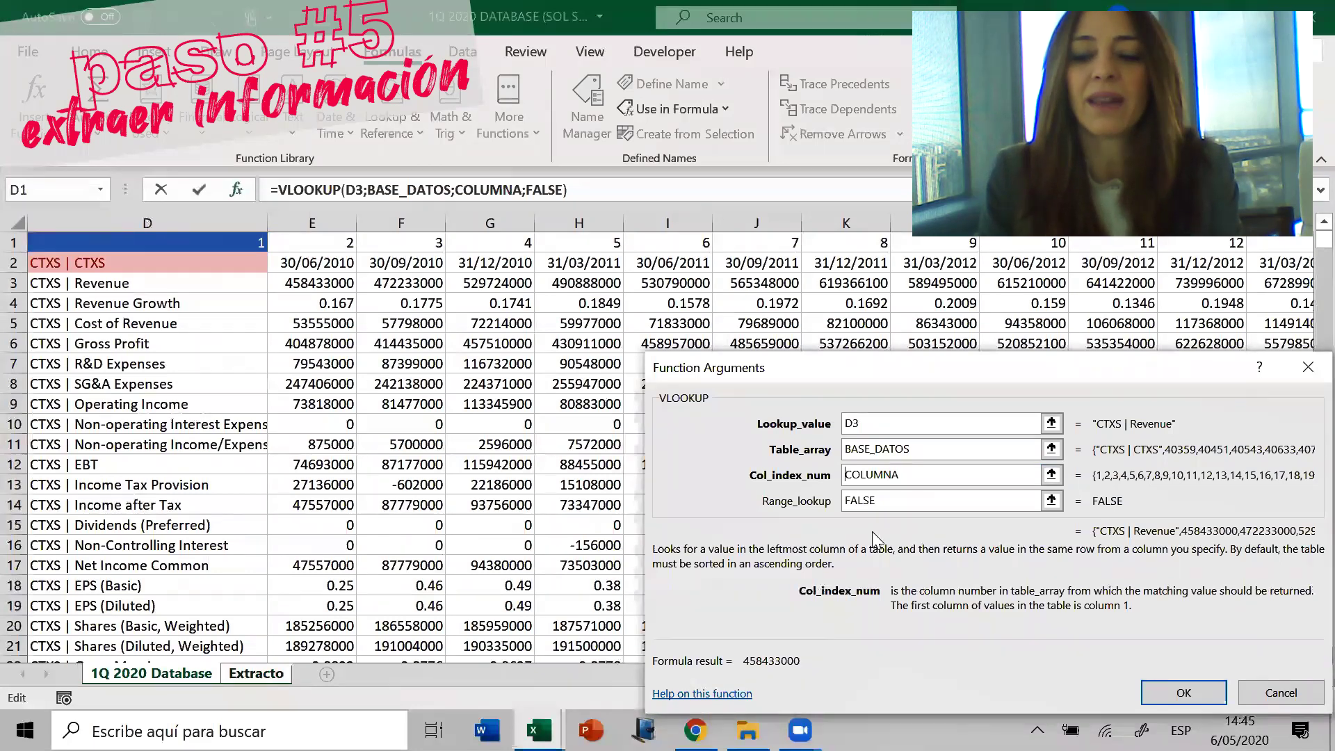
{"action": "type", "text": "@"}
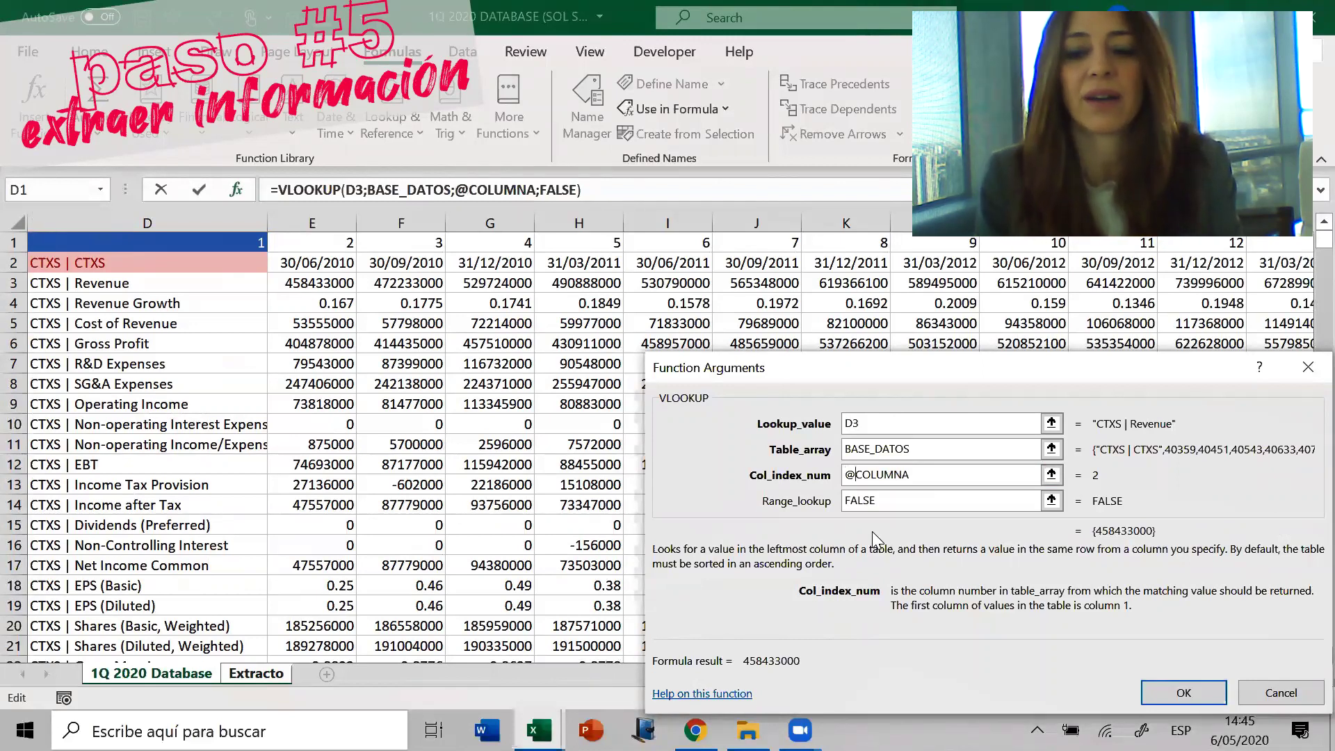
{"action": "left_click", "coordinate": [846, 426]}
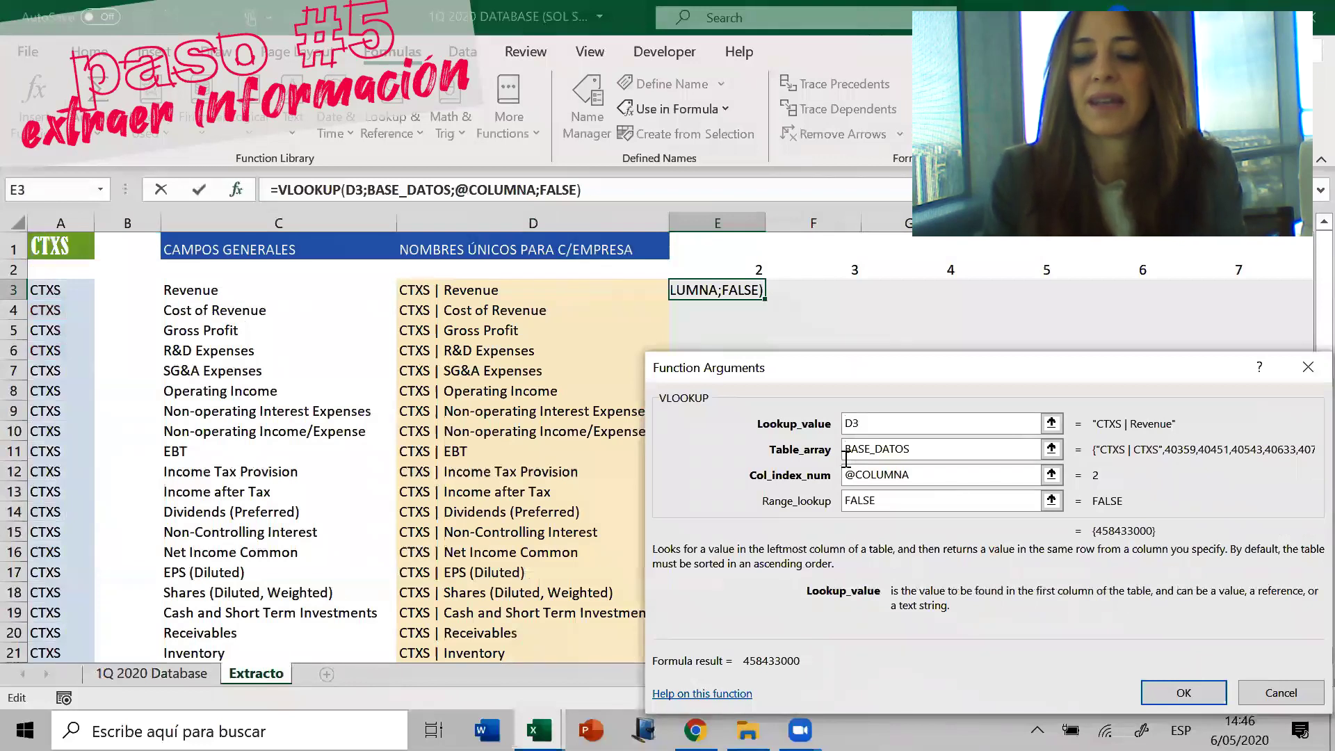
{"action": "type", "text": "$"}
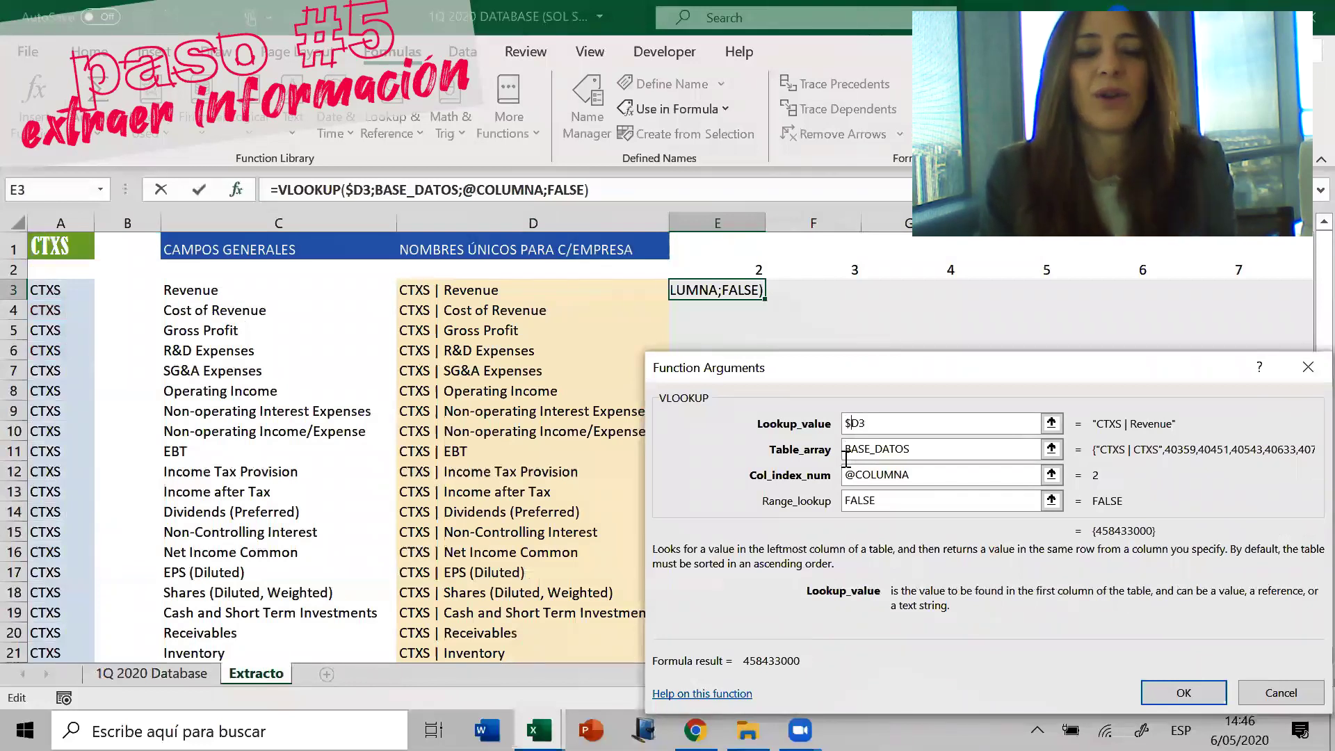
{"action": "key", "text": "Return"}
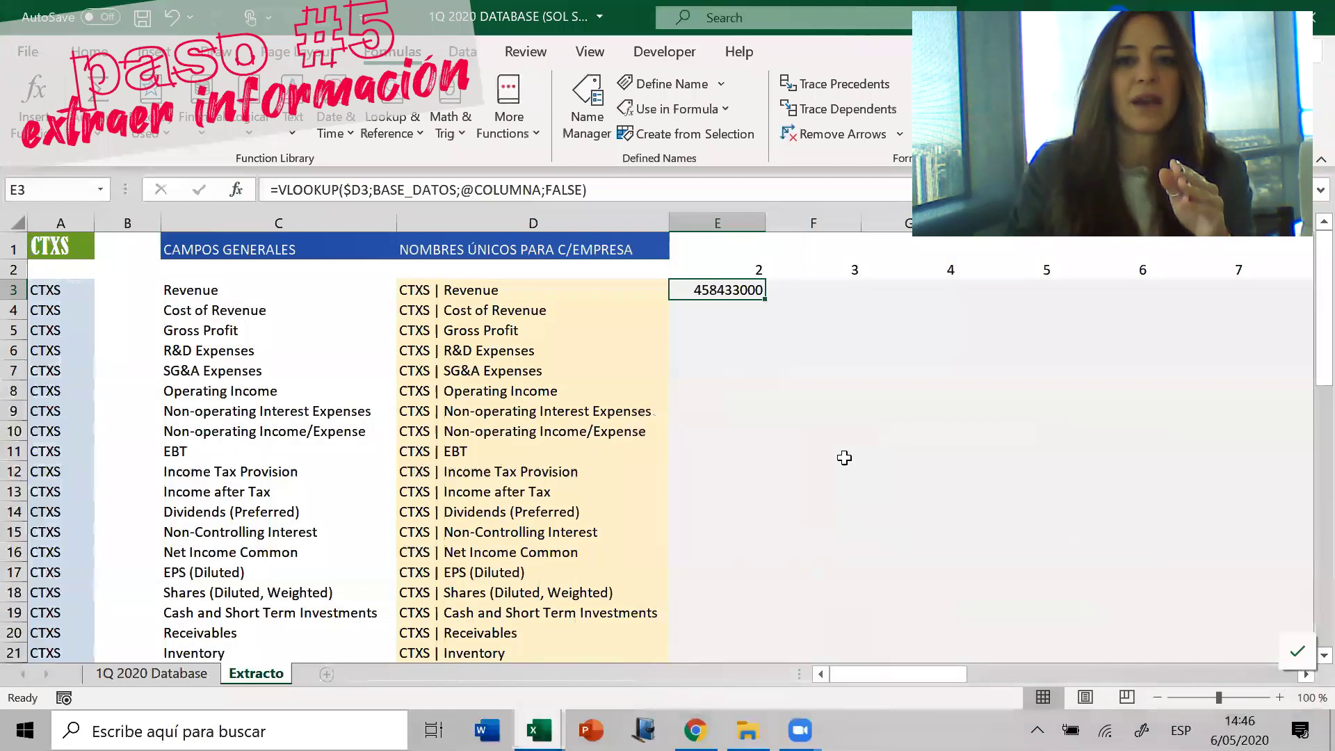
Review the column argument of the E3 formula against the numbered columns in the 1Q 2020 Database sheet
{"action": "left_click", "coordinate": [484, 185]}
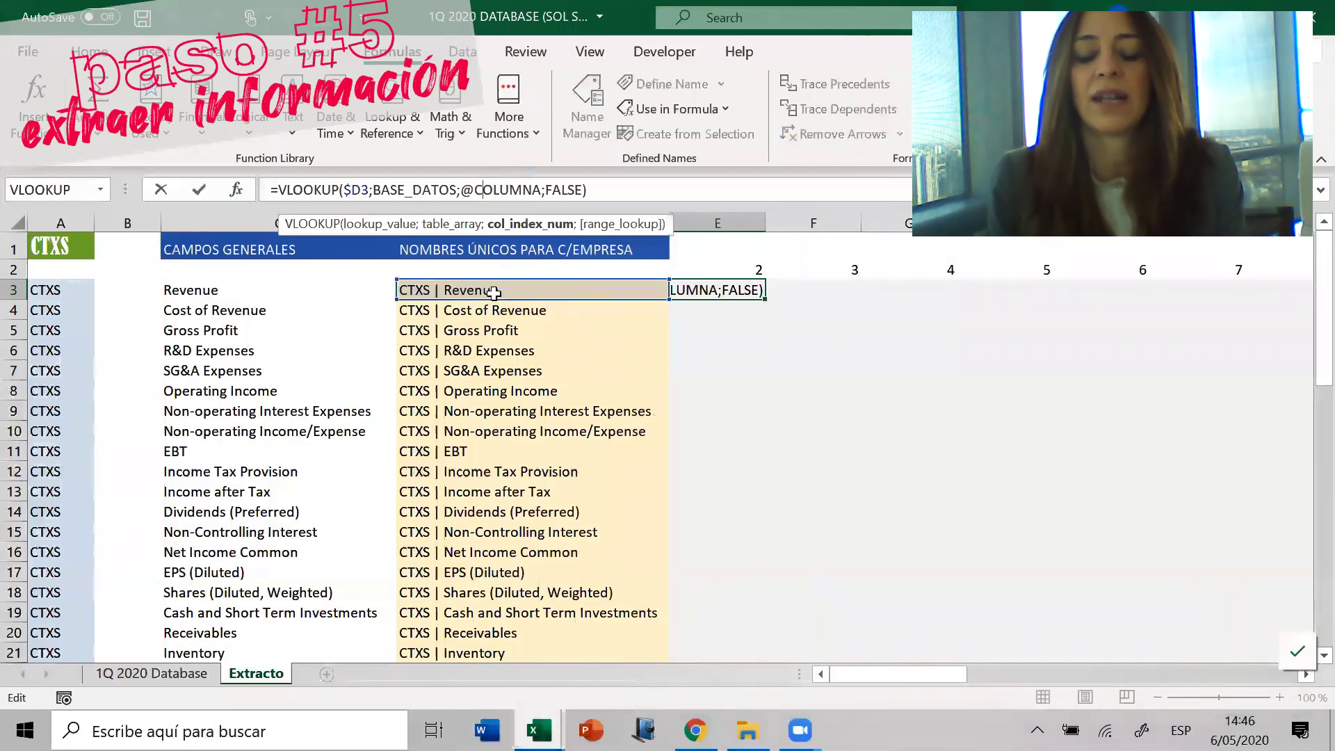
{"action": "left_click", "coordinate": [174, 673]}
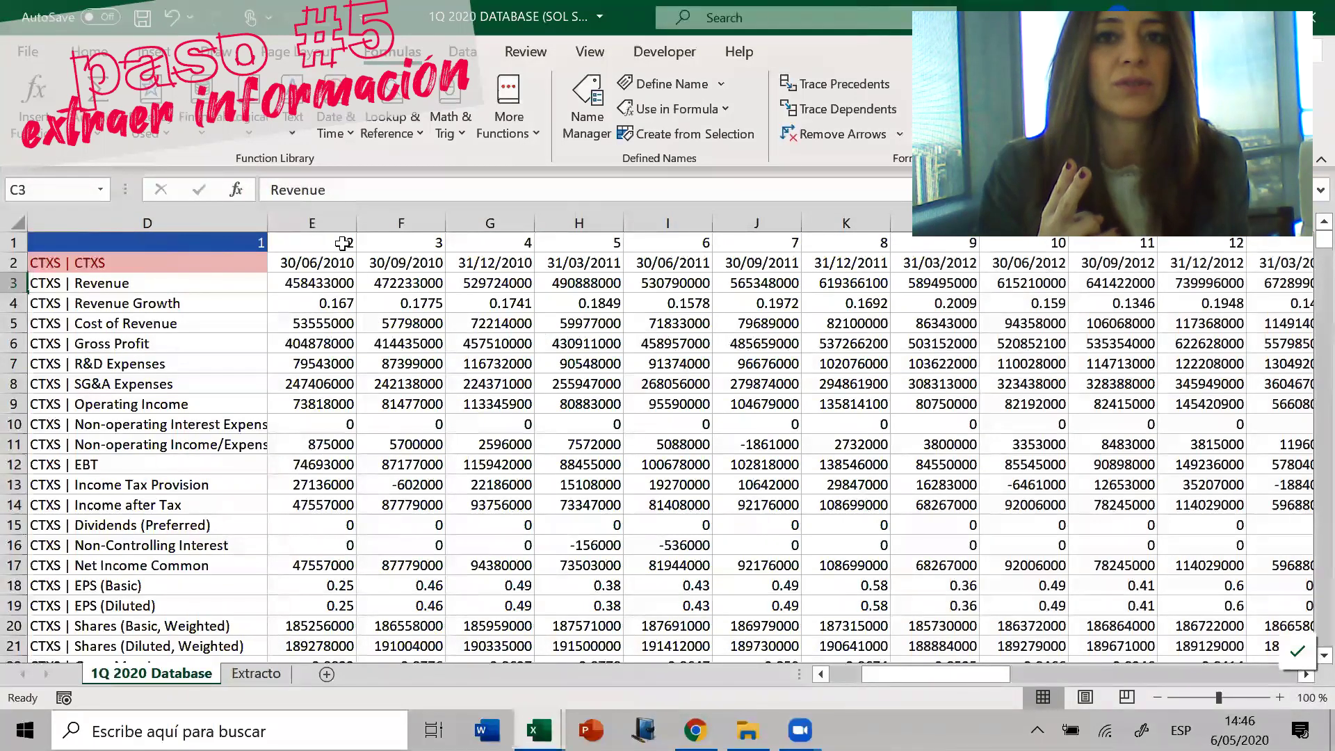
{"action": "left_click", "coordinate": [265, 679]}
{"action": "left_click", "coordinate": [460, 189]}
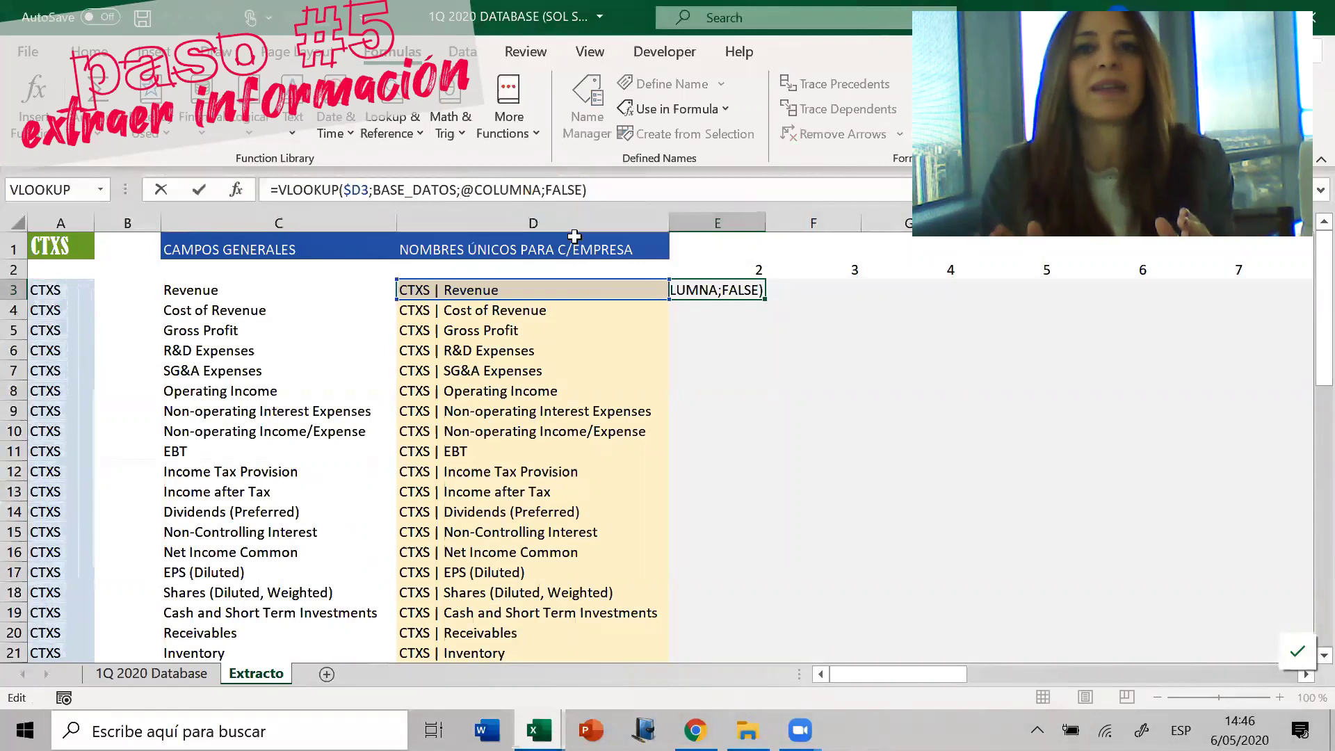
{"action": "key", "text": "Return"}
Copy the VLOOKUP formula from E3 across the Revenue row through AR3
{"action": "left_click", "coordinate": [720, 286]}
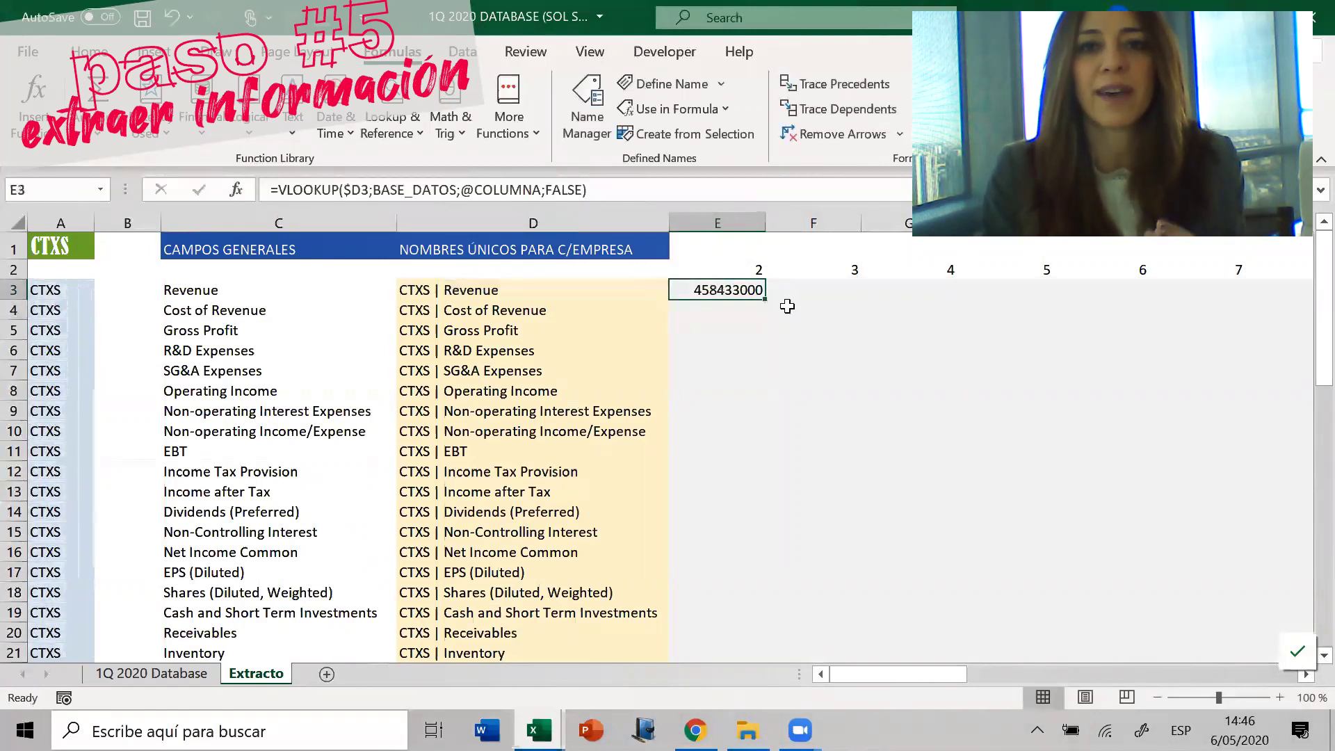
{"action": "key", "text": "ctrl+c"}
{"action": "key", "text": "ctrl+shift+Right"}
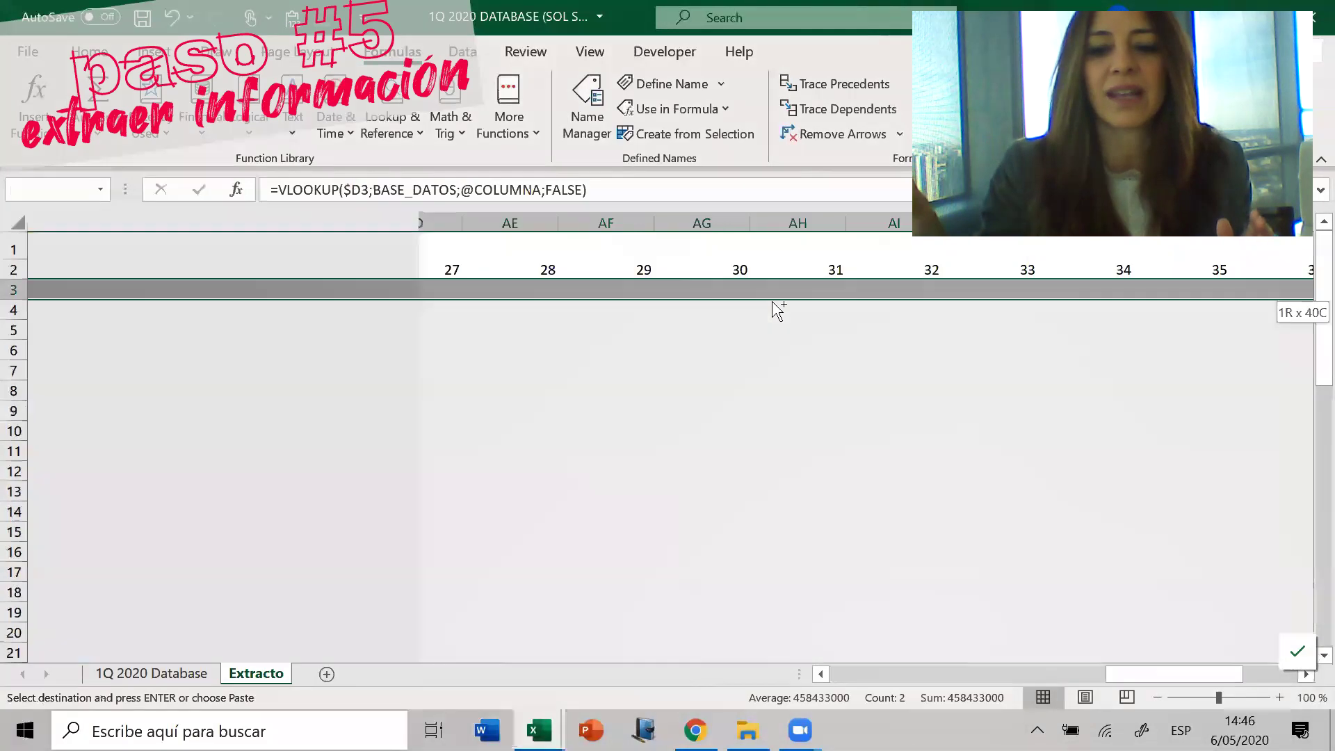
{"action": "key", "text": "ctrl+v"}
{"action": "key", "text": "Return"}
Check the extracted Revenue values and their formulas along row 3 as far as AR3
{"action": "key", "text": "Left"}
{"action": "key", "text": "Right"}
{"action": "key", "text": "Right"}
{"action": "key", "text": "Right"}
{"action": "key", "text": "Right"}
{"action": "key", "text": "Right"}
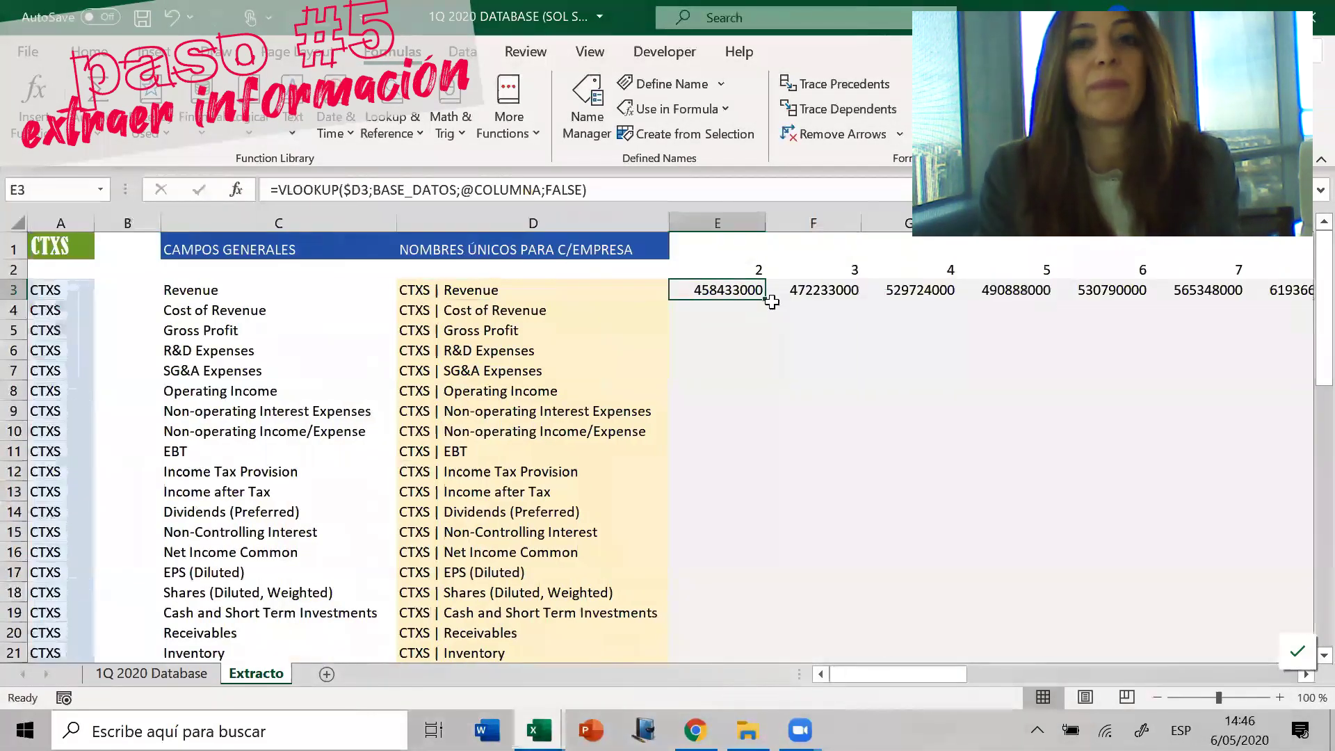
{"action": "key", "text": "Right"}
{"action": "key", "text": "Right"}
{"action": "key", "text": "Right"}
{"action": "key", "text": "Right"}
{"action": "key", "text": "Right"}
{"action": "key", "text": "Right"}
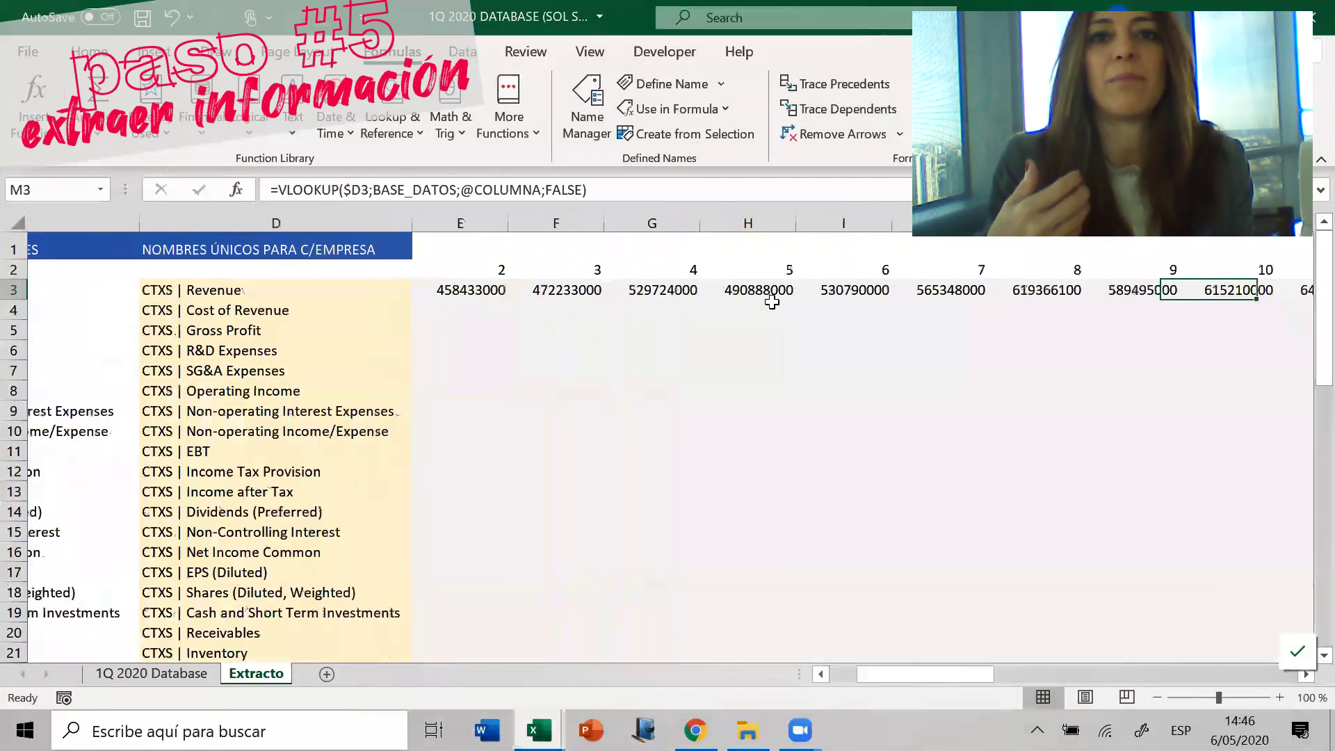
{"action": "key", "text": "ctrl+Right"}
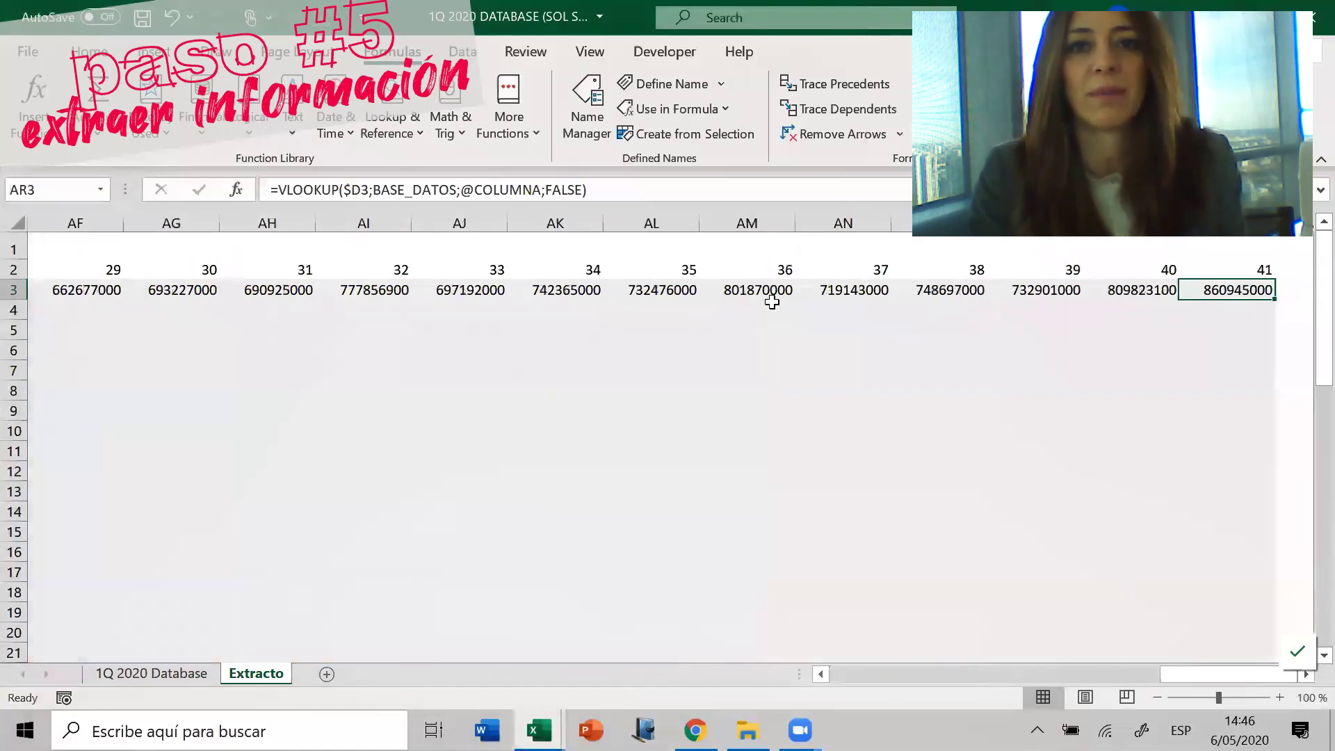
Add a check total in AS3 of the Extracto sheet that sums E3:AR3
{"action": "key", "text": "Right"}
{"action": "type", "text": "+SUM("}
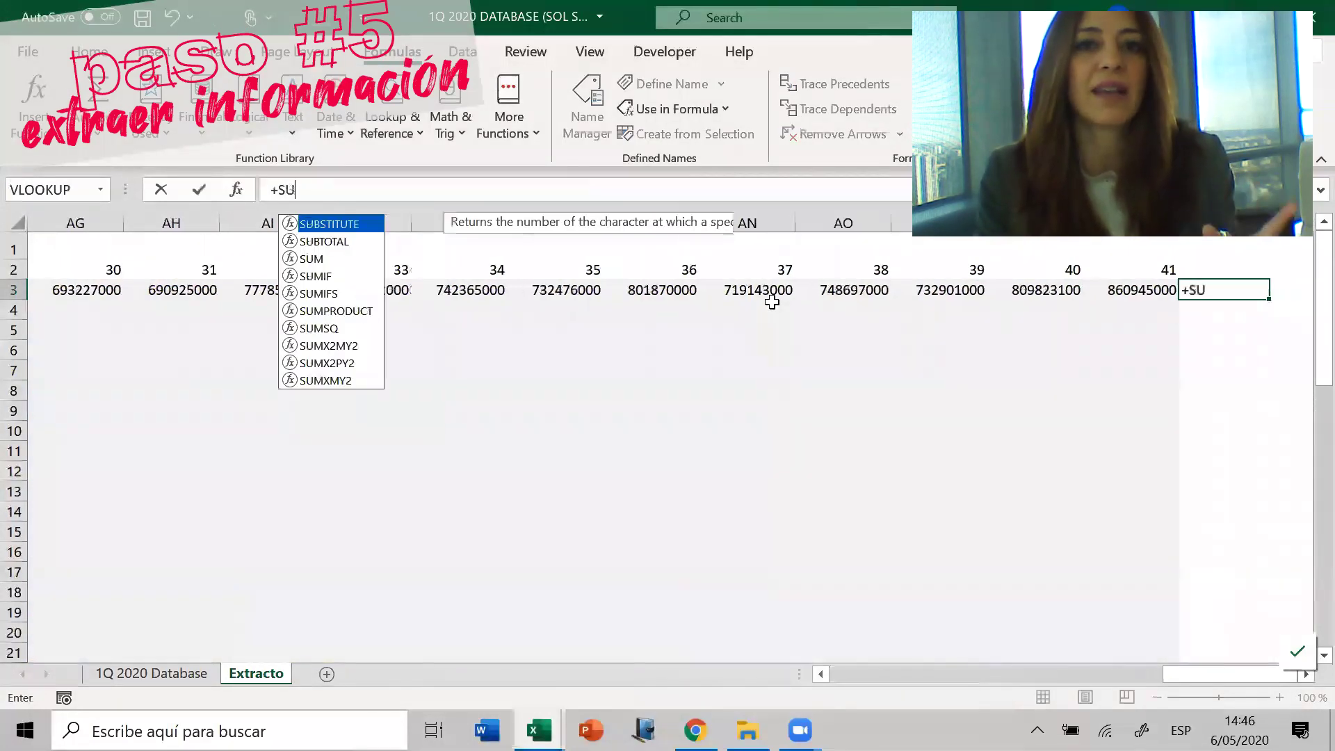
{"action": "key", "text": "Left"}
{"action": "key", "text": "ctrl+shift+Left"}
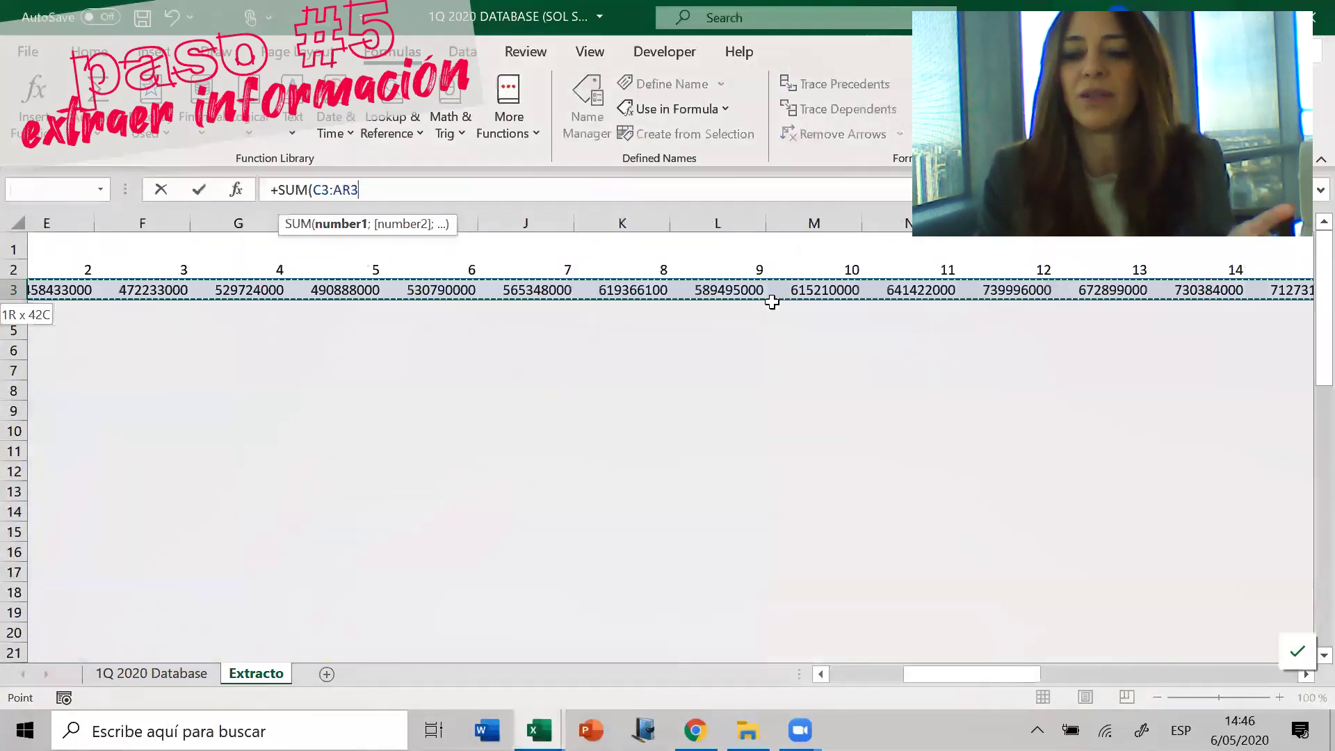
{"action": "key", "text": "shift+Right"}
{"action": "key", "text": "shift+Right"}
{"action": "key", "text": "Return"}
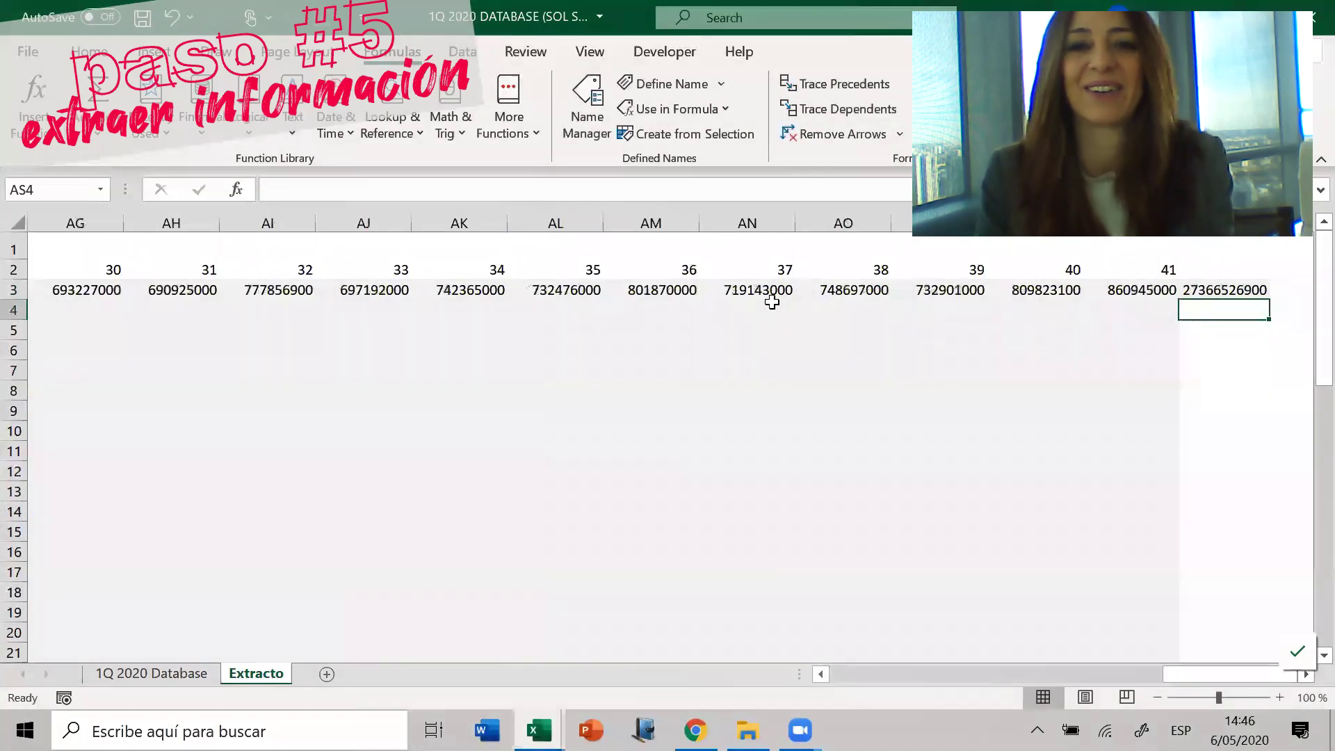
{"action": "key", "text": "Up"}
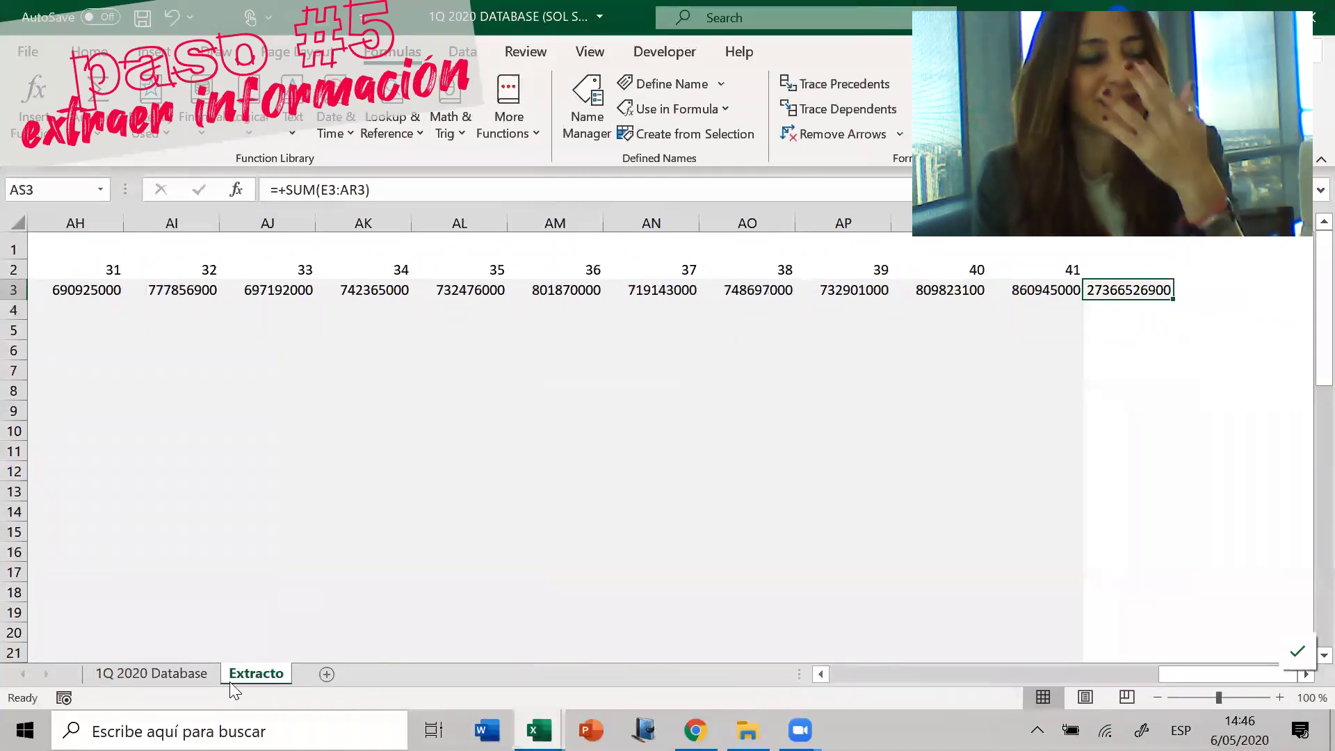
Locate the first CTXS Revenue value, cell E3, in the 1Q 2020 Database sheet
{"action": "left_click", "coordinate": [195, 675]}
{"action": "left_click", "coordinate": [286, 281]}
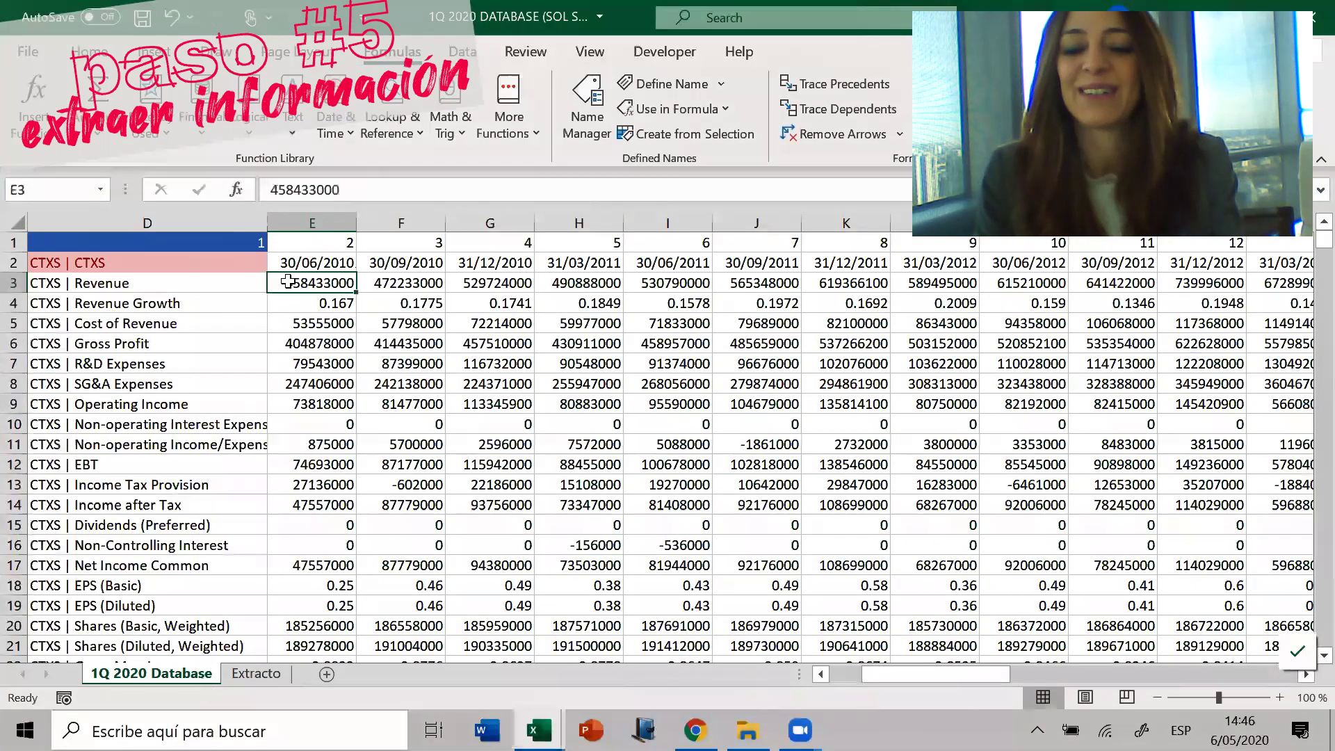
{"action": "key", "text": "Left"}
{"action": "key", "text": "Left"}
{"action": "key", "text": "Left"}
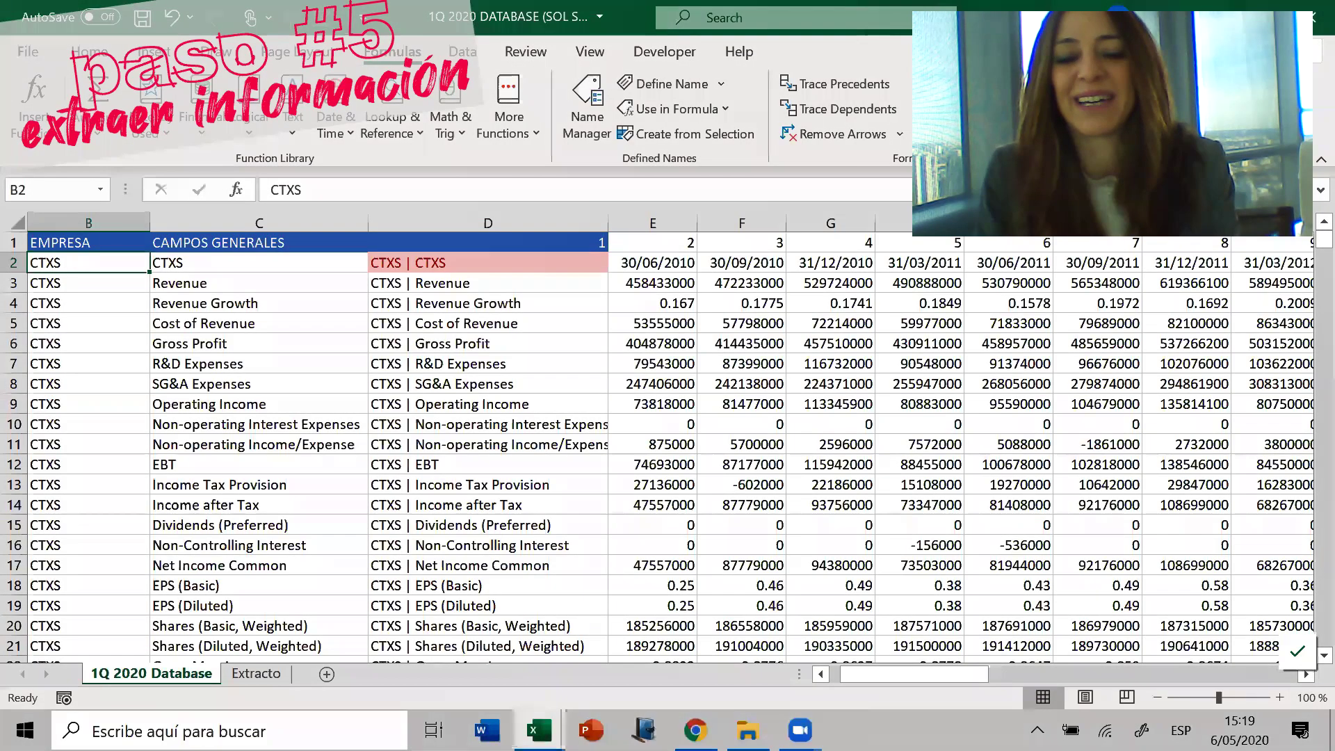
{"action": "left_click", "coordinate": [545, 264]}
{"action": "key", "text": "Right"}
{"action": "key", "text": "Down"}
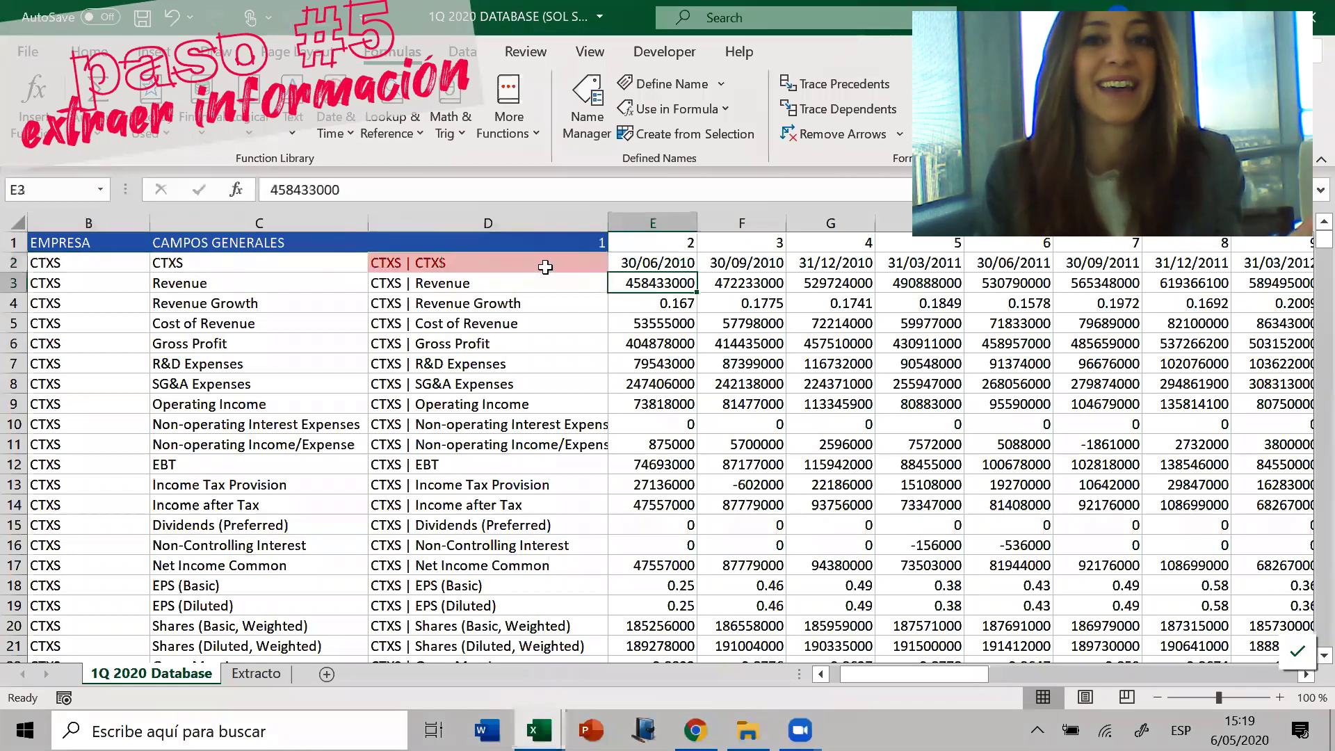
Sum E3:AR3 in AS3 of the 1Q 2020 Database sheet and compare it with the Extracto total
{"action": "key", "text": "ctrl+Right"}
{"action": "key", "text": "Right"}
{"action": "type", "text": "+"}
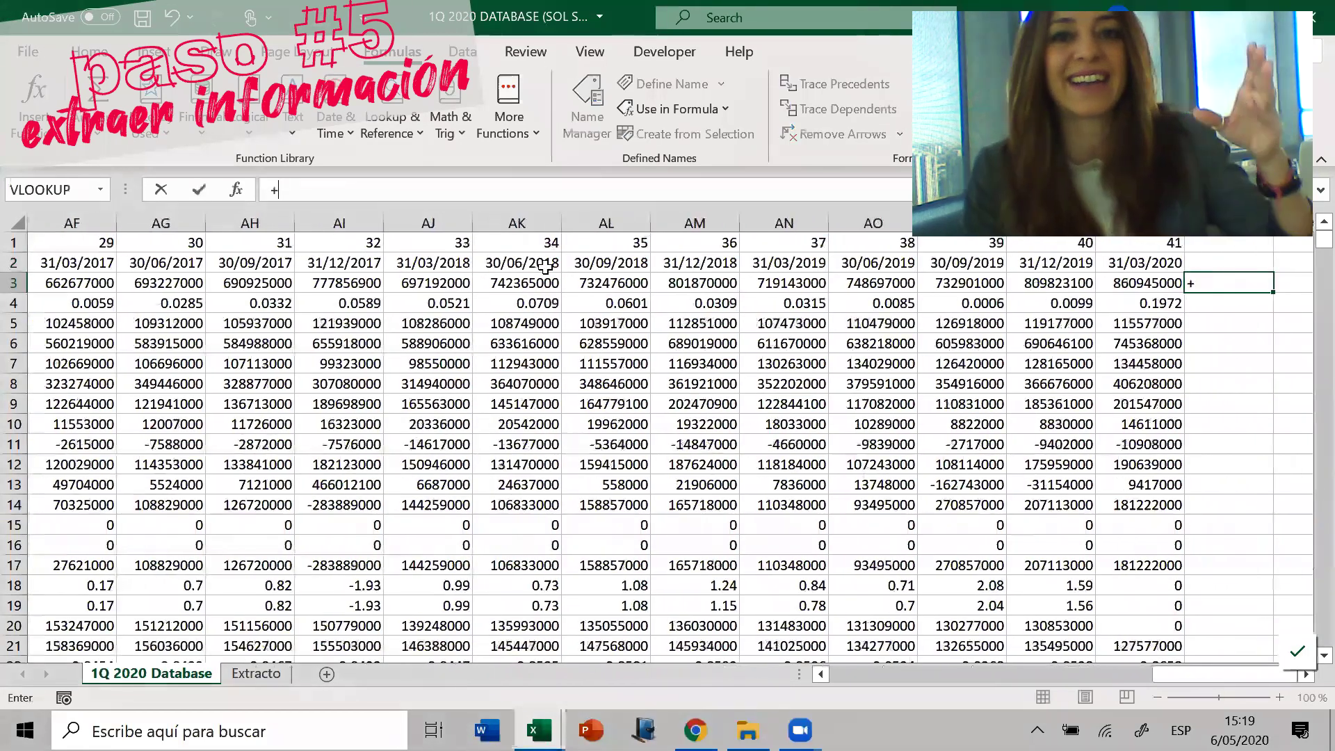
{"action": "type", "text": "sum("}
{"action": "key", "text": "Left"}
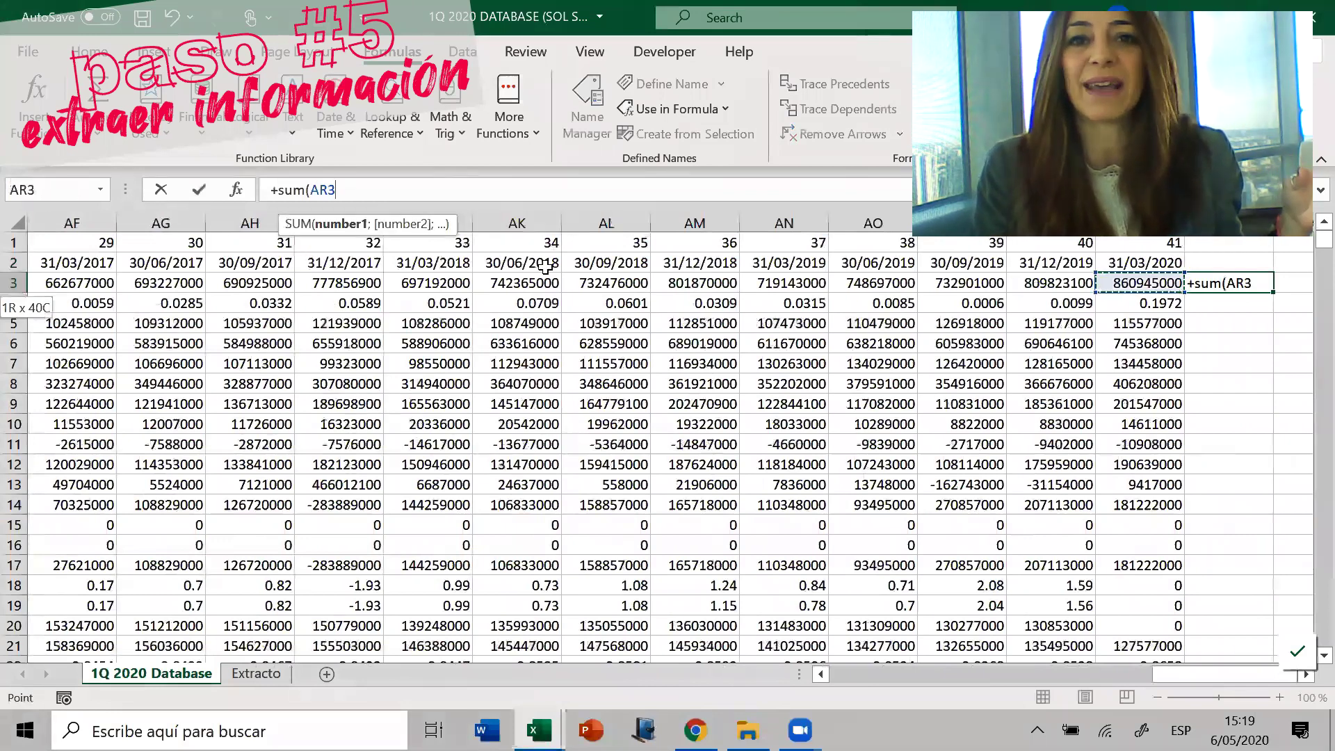
{"action": "key", "text": "ctrl+shift+Left"}
{"action": "key", "text": "shift+Right"}
{"action": "key", "text": "shift+Right"}
{"action": "key", "text": "shift+Right"}
{"action": "key", "text": "shift+Right"}
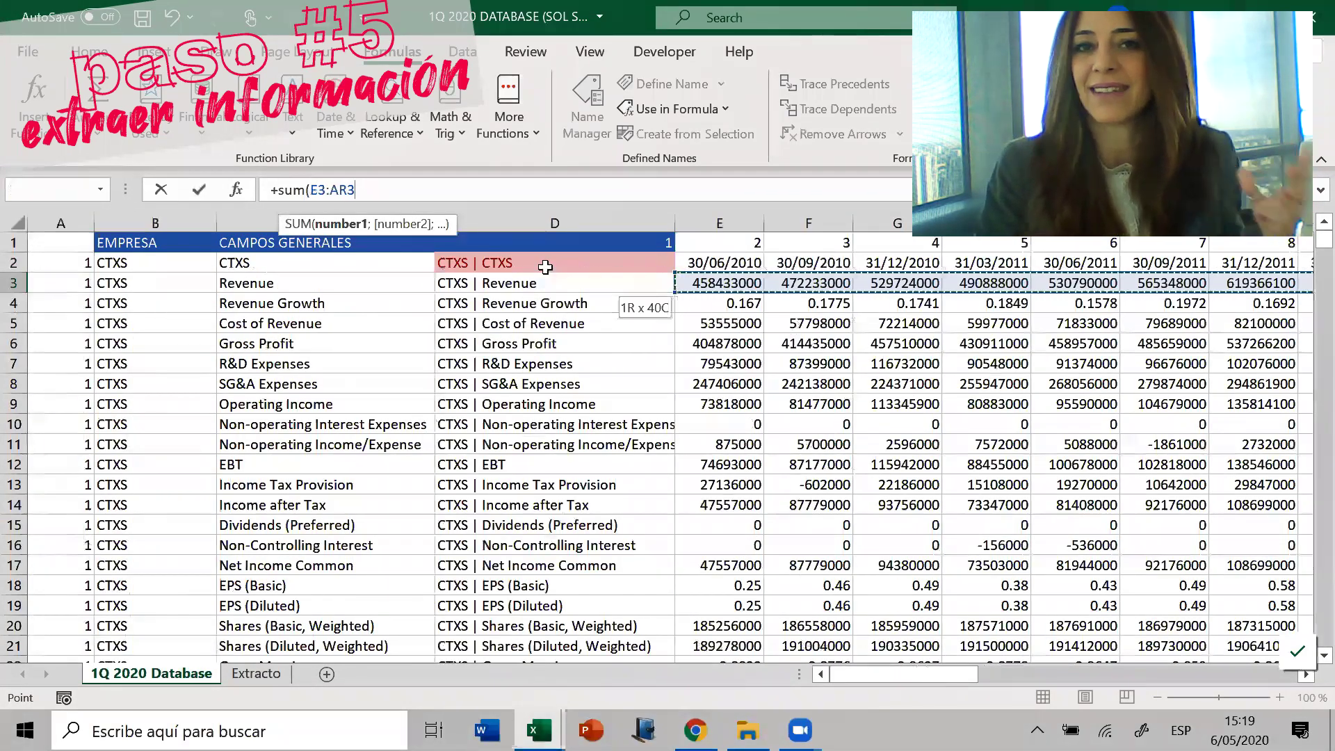
{"action": "key", "text": "Return"}
{"action": "key", "text": "Up"}
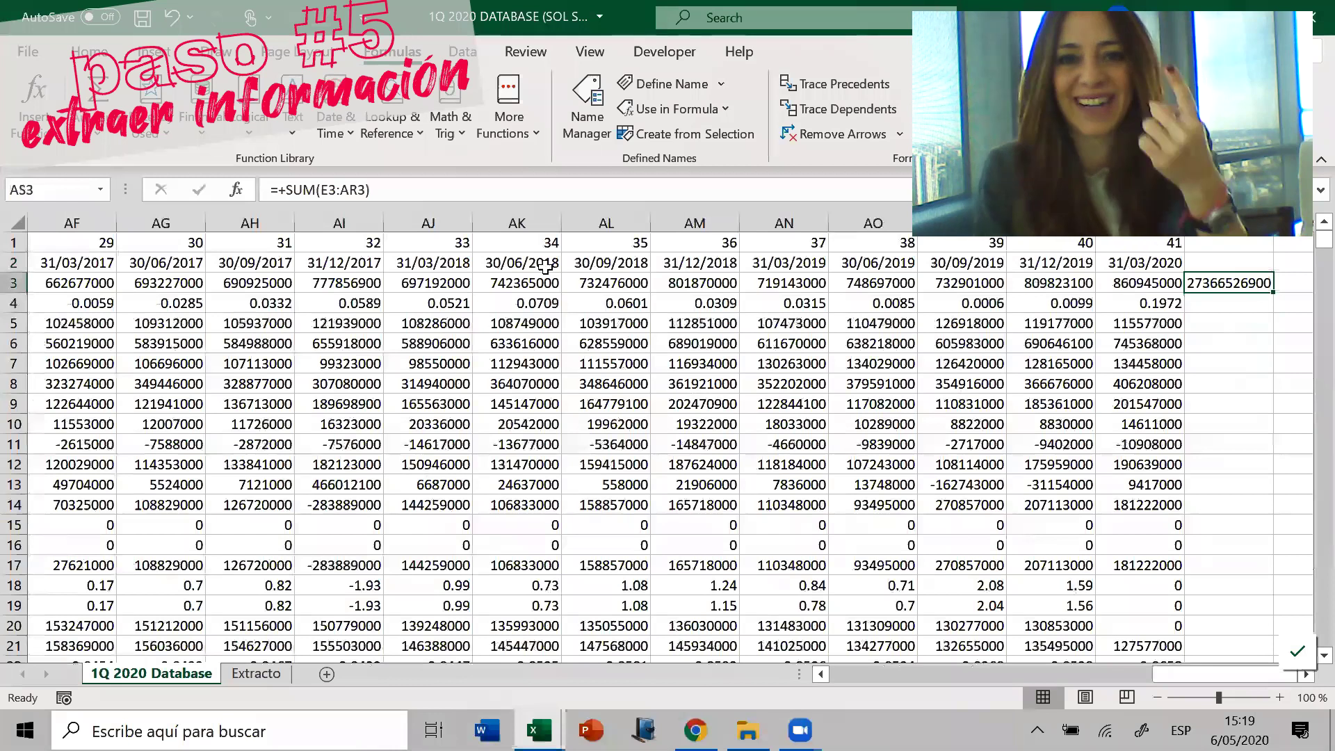
{"action": "left_click", "coordinate": [262, 676]}
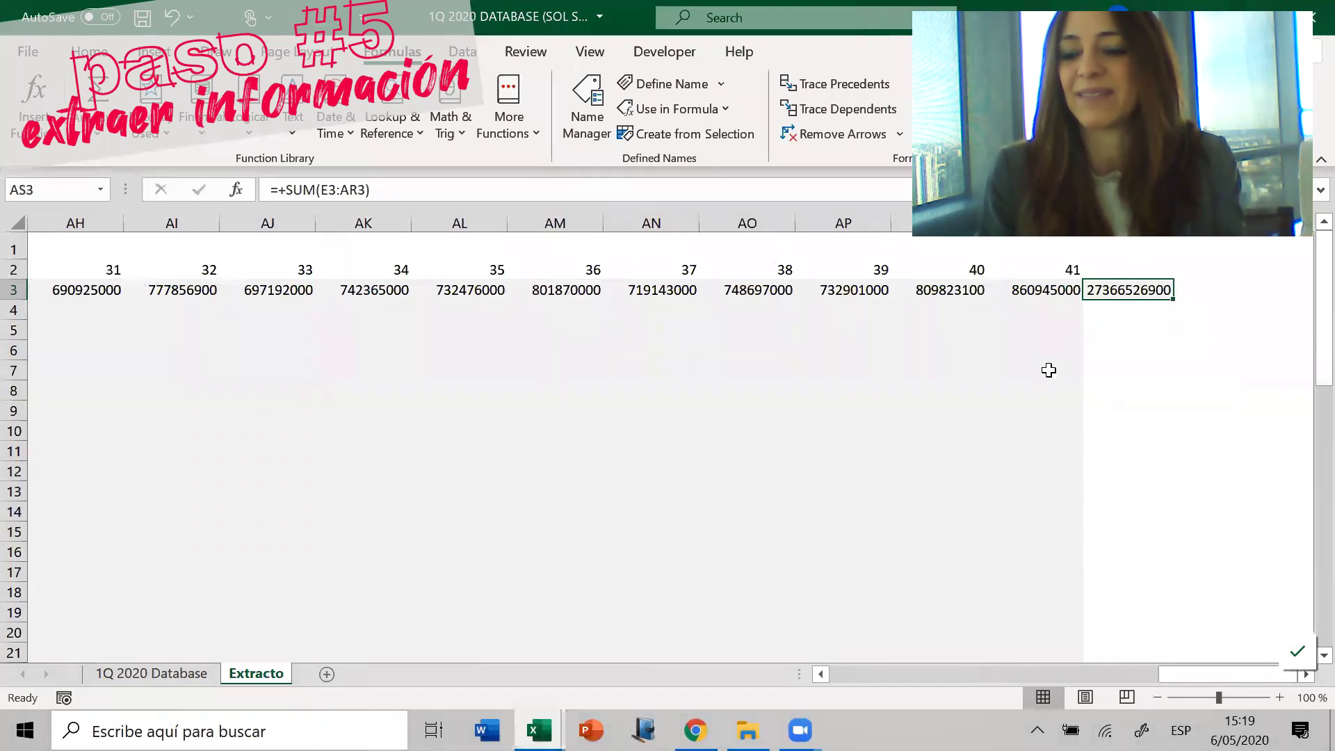
Clear the check total in AS3 of Extracto and review the quarter dates along row 2 of the 1Q 2020 Database sheet back to H2
{"action": "key", "text": "Delete"}
{"action": "left_click", "coordinate": [152, 673]}
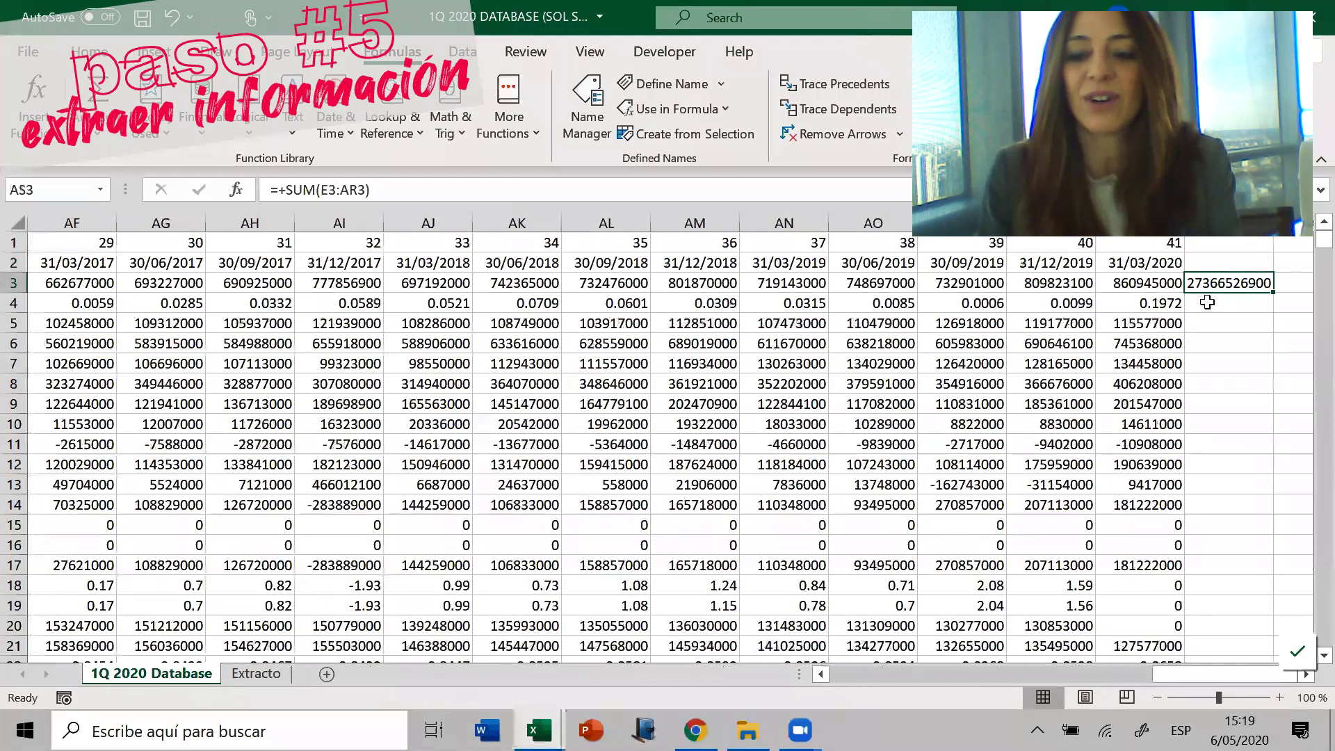
{"action": "left_click", "coordinate": [1022, 263]}
{"action": "key", "text": "Left"}
{"action": "key", "text": "Left"}
{"action": "key", "text": "Left"}
{"action": "key", "text": "Left"}
{"action": "key", "text": "Left"}
{"action": "key", "text": "Left"}
{"action": "key", "text": "Left"}
{"action": "key", "text": "Left"}
{"action": "key", "text": "Left"}
{"action": "key", "text": "Left"}
{"action": "key", "text": "Left"}
{"action": "key", "text": "Left"}
{"action": "key", "text": "Left"}
{"action": "key", "text": "Left"}
{"action": "key", "text": "Left"}
{"action": "key", "text": "Left"}
{"action": "key", "text": "Left"}
{"action": "key", "text": "Left"}
{"action": "key", "text": "Left"}
{"action": "key", "text": "Left"}
{"action": "key", "text": "Left"}
{"action": "key", "text": "Left"}
{"action": "key", "text": "Left"}
{"action": "key", "text": "Left"}
{"action": "key", "text": "Left"}
{"action": "key", "text": "Left"}
{"action": "key", "text": "Left"}
{"action": "key", "text": "Left"}
{"action": "key", "text": "Left"}
{"action": "key", "text": "Left"}
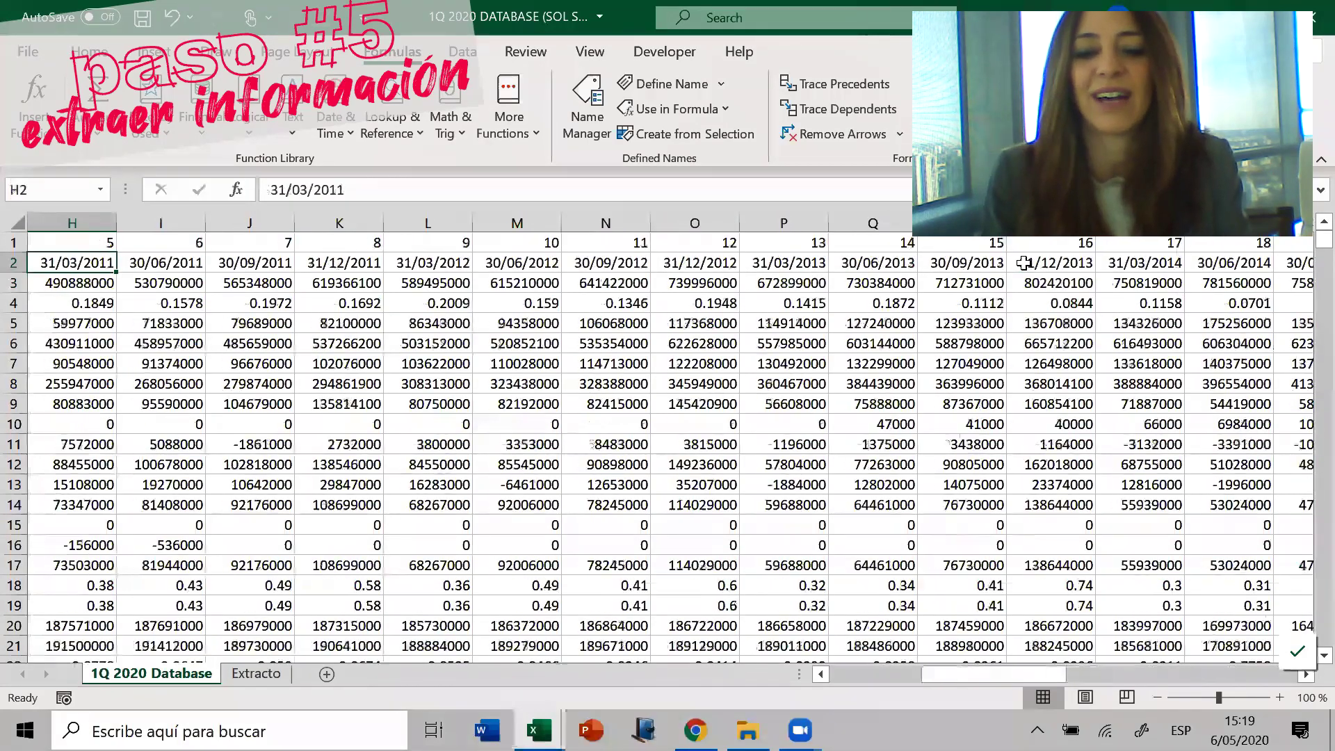
Fill the Revenue lookup formulas in E3:AR3 of the Extracto sheet down to row 56
{"action": "left_click", "coordinate": [255, 672]}
{"action": "key", "text": "Left"}
{"action": "key", "text": "ctrl+Left"}
{"action": "key", "text": "Right"}
{"action": "key", "text": "Right"}
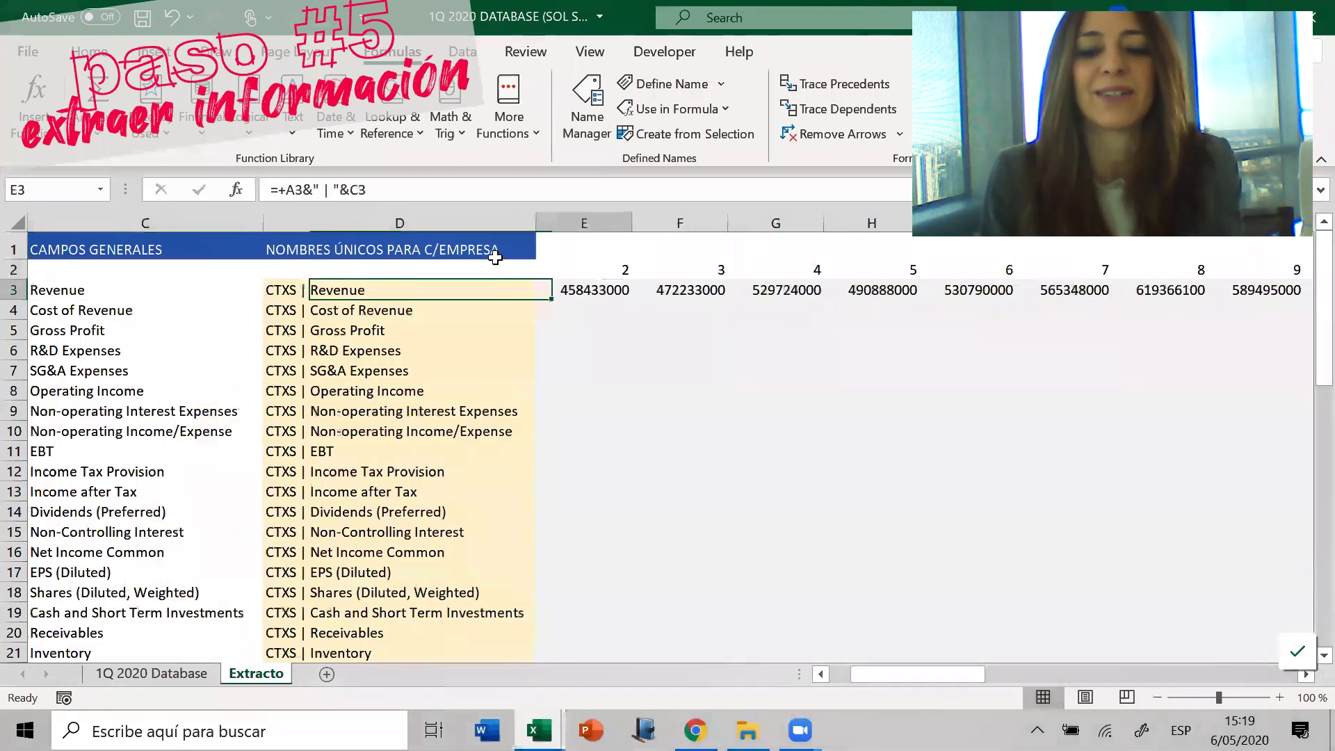
{"action": "key", "text": "ctrl+shift+Right"}
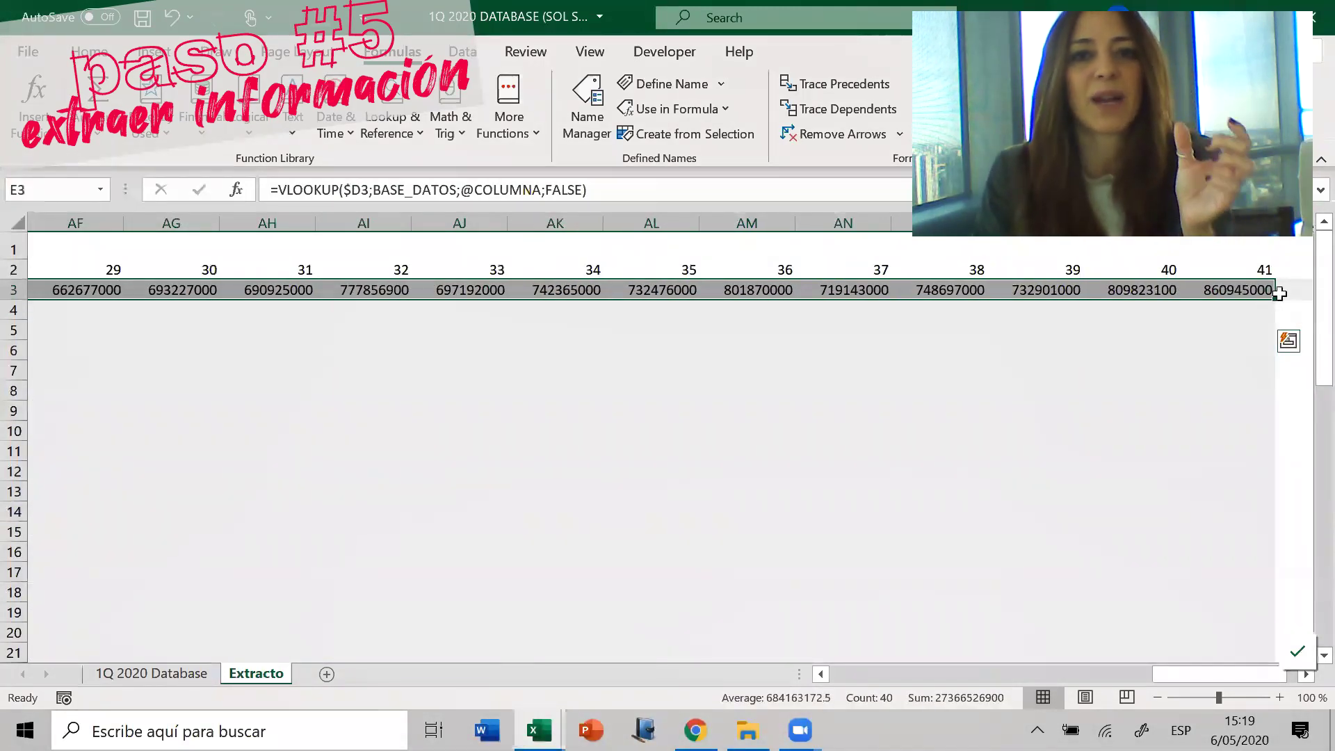
{"action": "left_click_drag", "start_coordinate": [1279, 297], "coordinate": [1249, 632]}
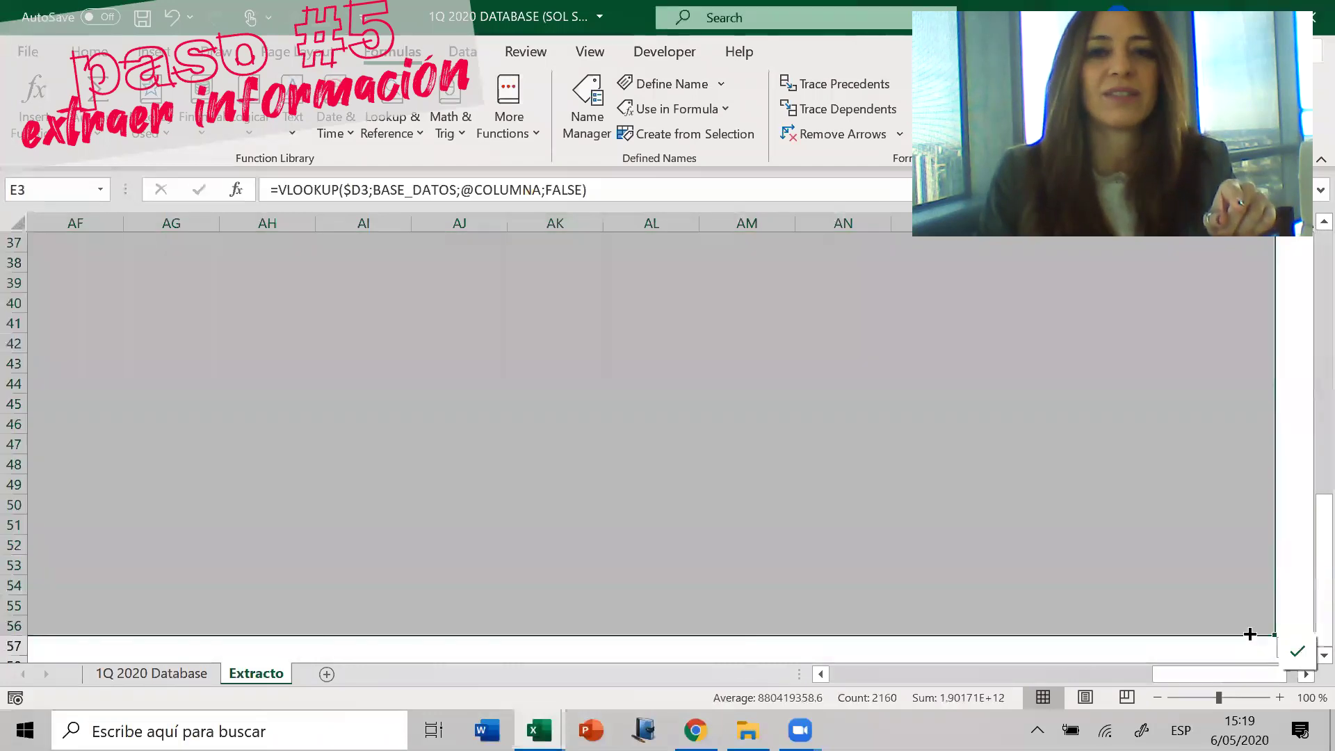
Review the filled lookup values from AQ50 back to the field names and up to the first row of Extracto
{"action": "left_click", "coordinate": [1162, 502]}
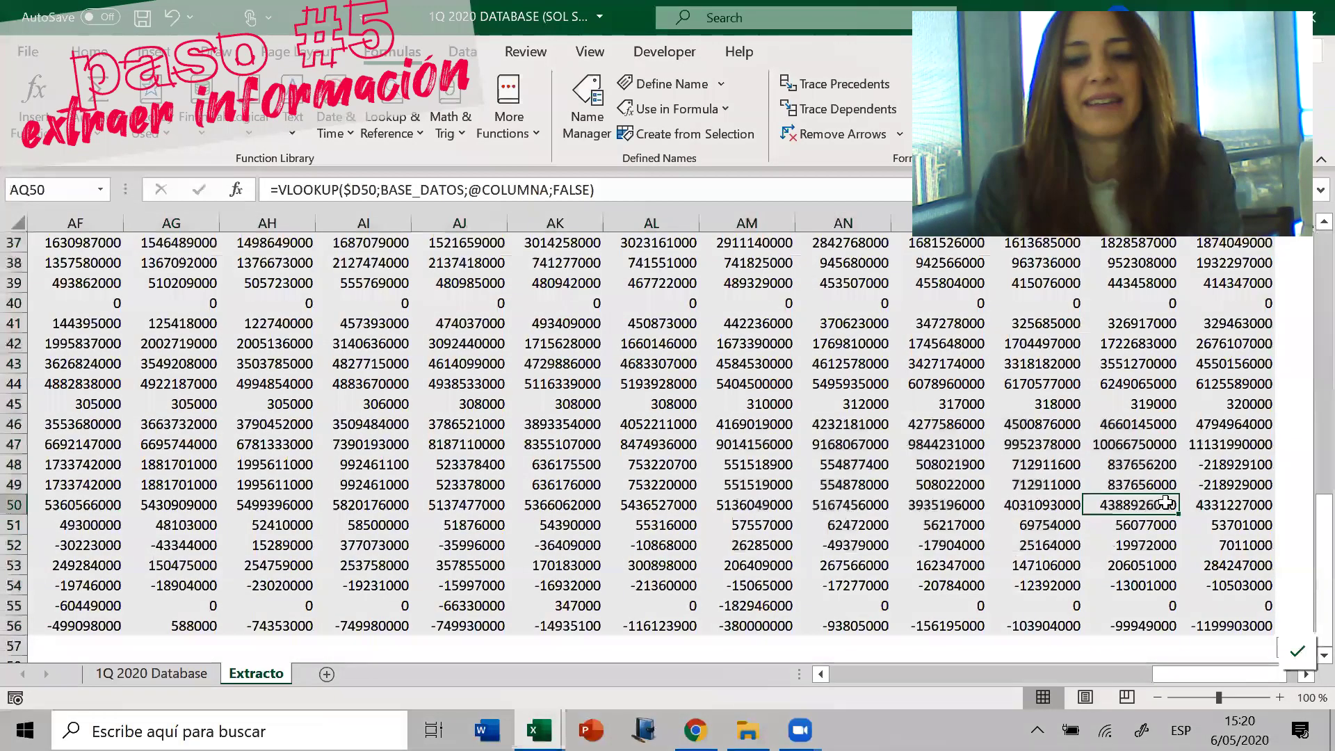
{"action": "key", "text": "ctrl+Left"}
{"action": "key", "text": "Left"}
{"action": "key", "text": "Up"}
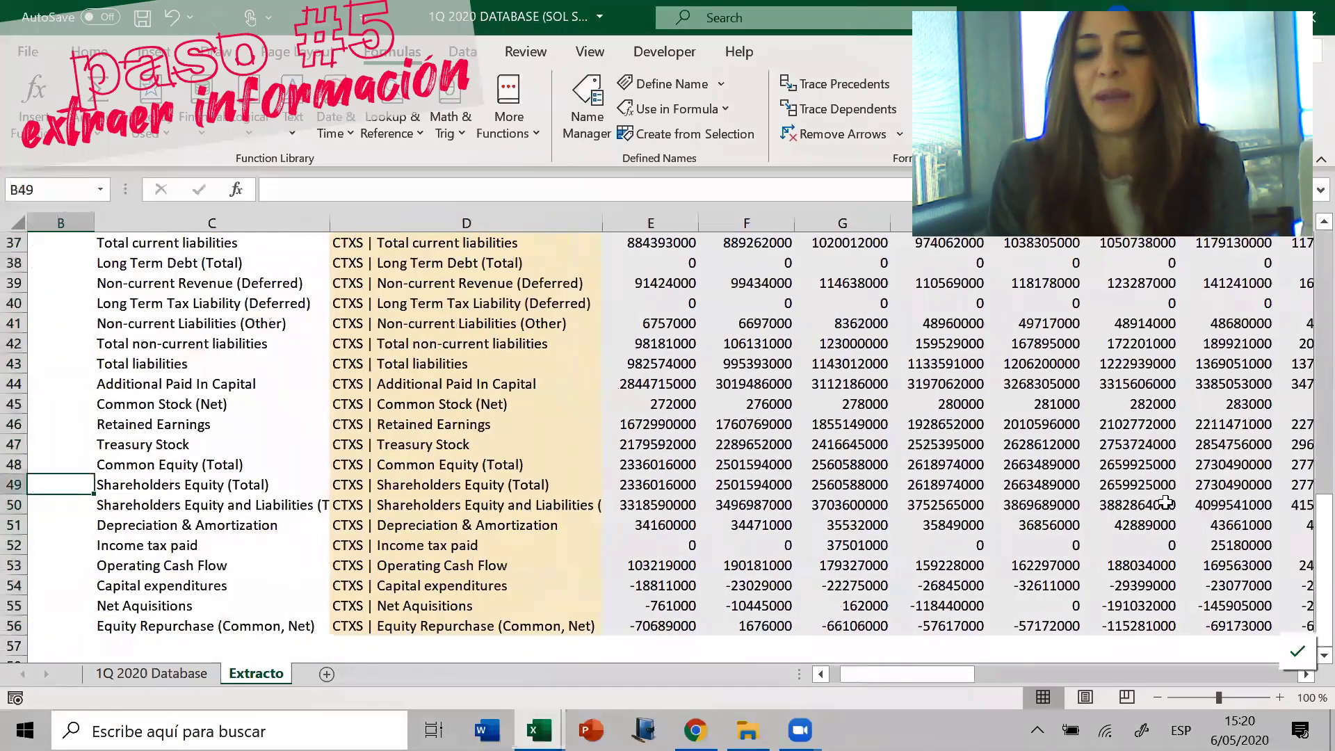
{"action": "key", "text": "Page_Up"}
{"action": "key", "text": "Page_Up"}
{"action": "key", "text": "Up"}
{"action": "key", "text": "Up"}
{"action": "key", "text": "Up"}
{"action": "key", "text": "Up"}
{"action": "key", "text": "Up"}
{"action": "key", "text": "Up"}
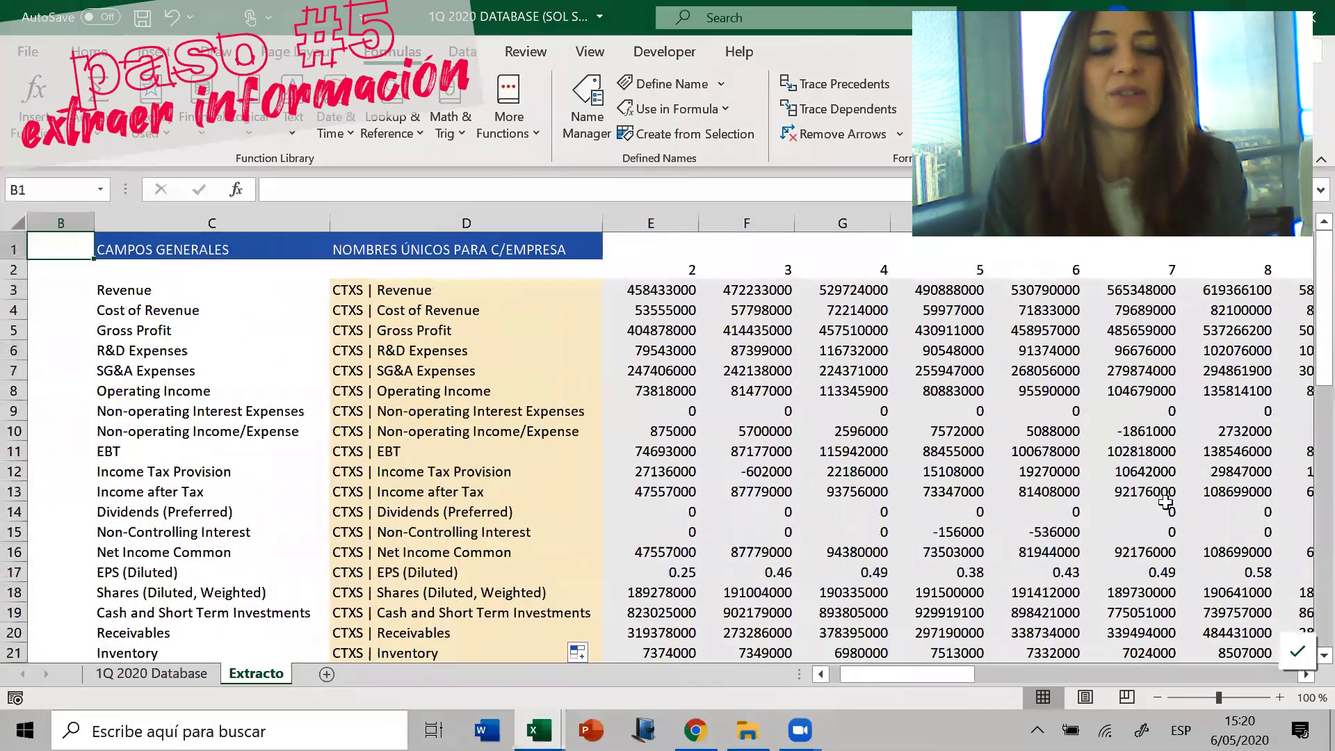
Check the VLOOKUP formulas in sample cells E5, F4 and E7 of the extract
{"action": "left_click", "coordinate": [646, 330]}
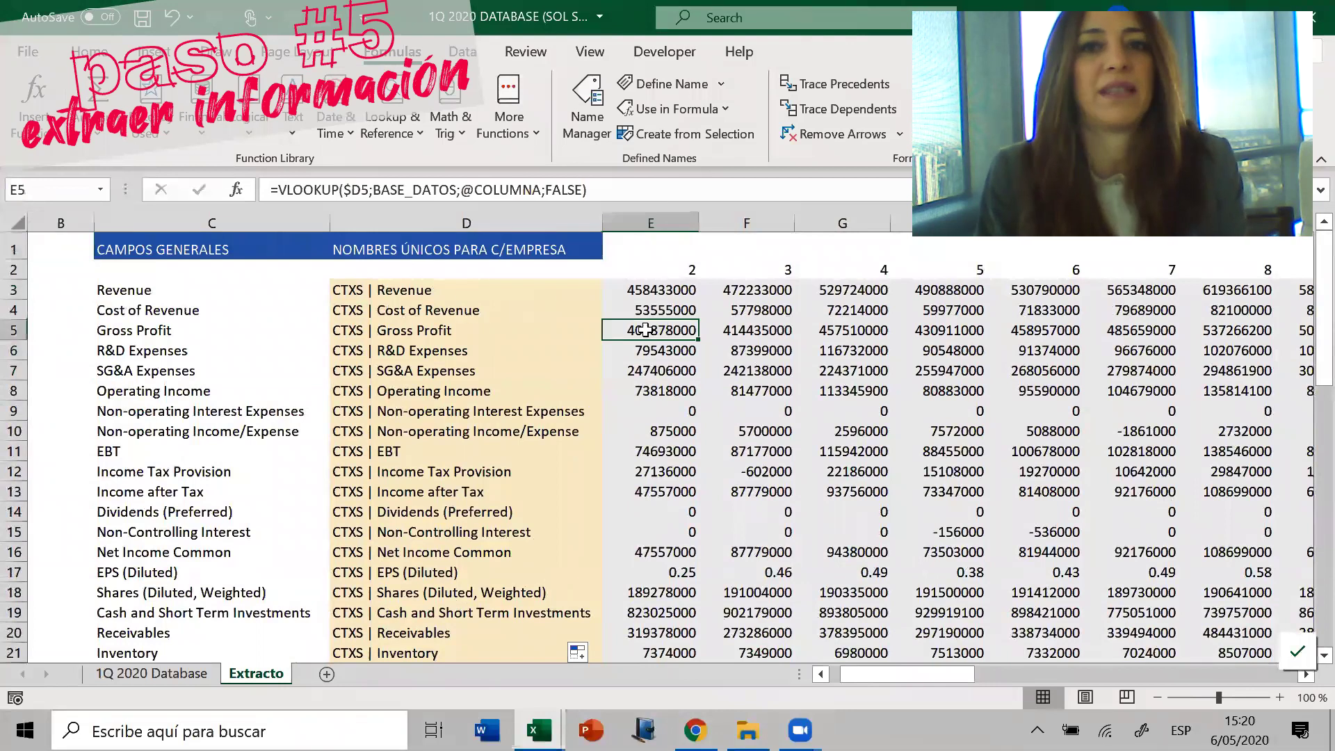
{"action": "key", "text": "Up"}
{"action": "key", "text": "Up"}
{"action": "key", "text": "Up"}
{"action": "key", "text": "Up"}
{"action": "key", "text": "Left"}
{"action": "key", "text": "Left"}
{"action": "key", "text": "Left"}
{"action": "key", "text": "Left"}
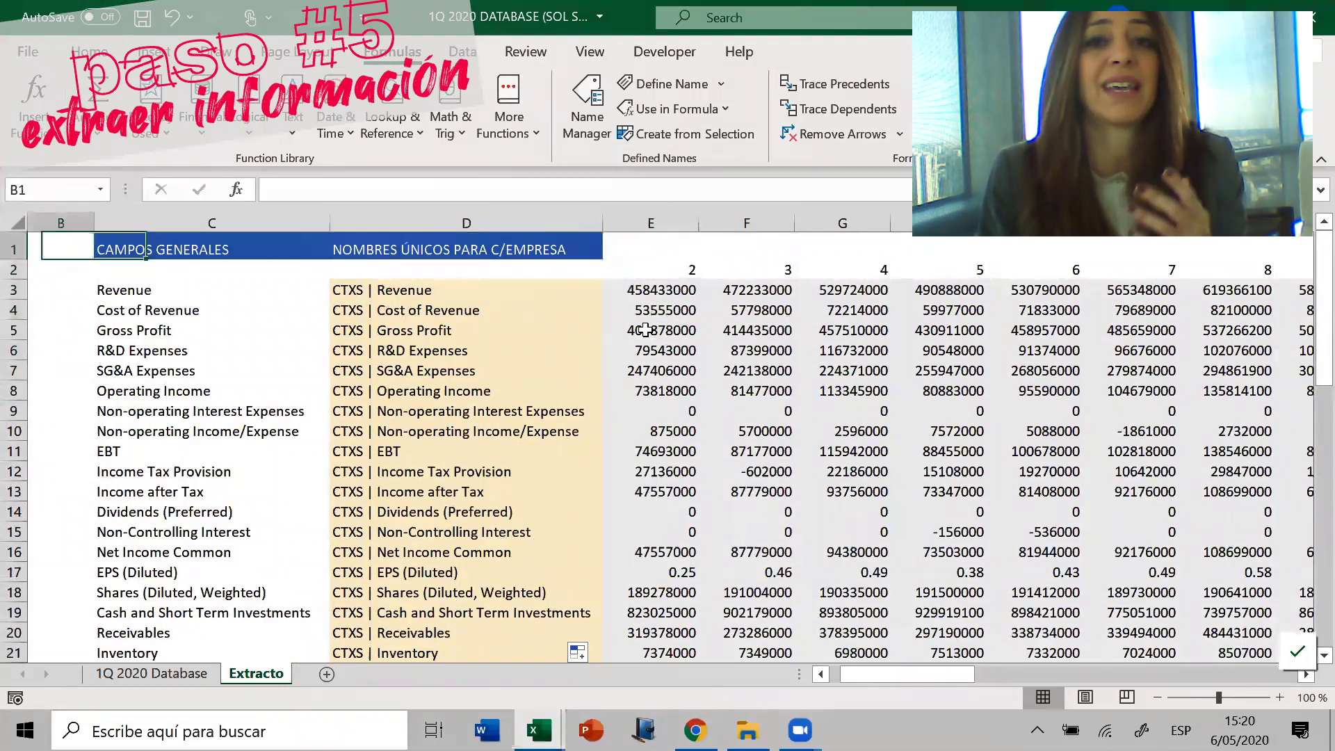
{"action": "left_click", "coordinate": [794, 310]}
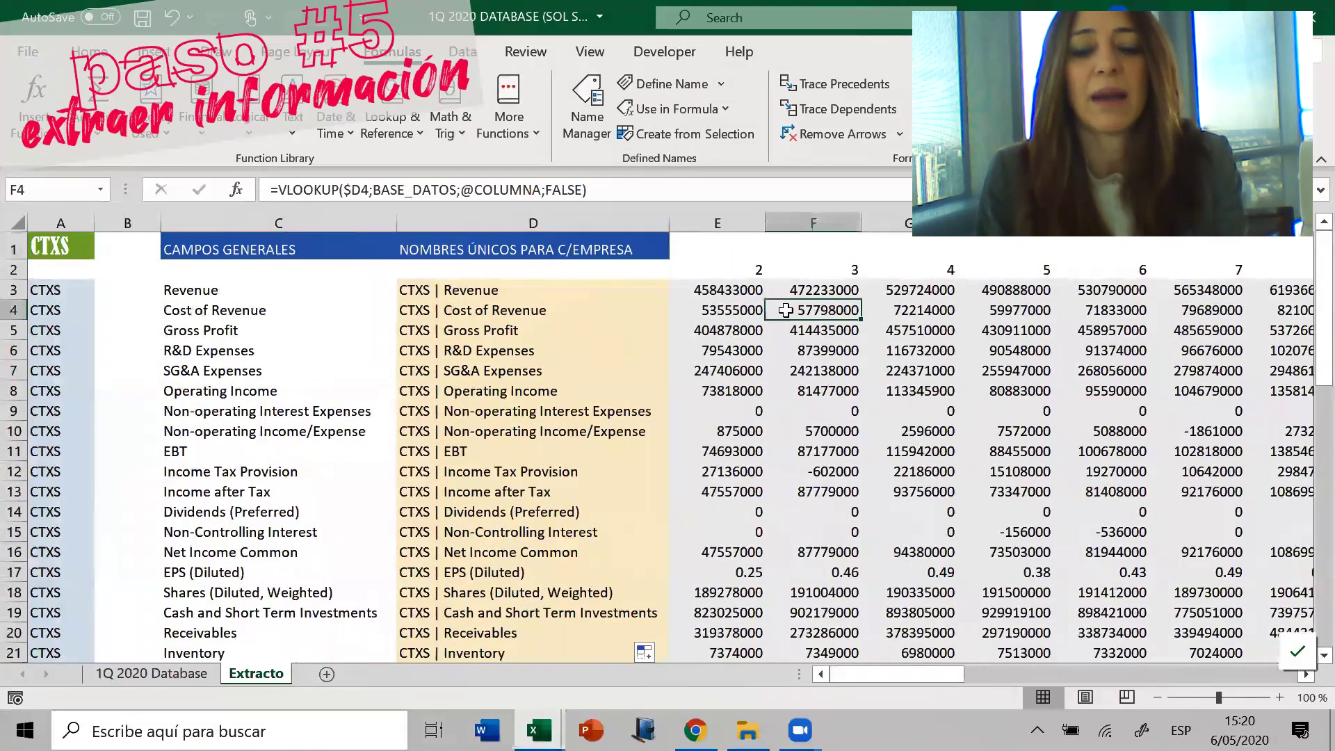
{"action": "left_click", "coordinate": [739, 372]}
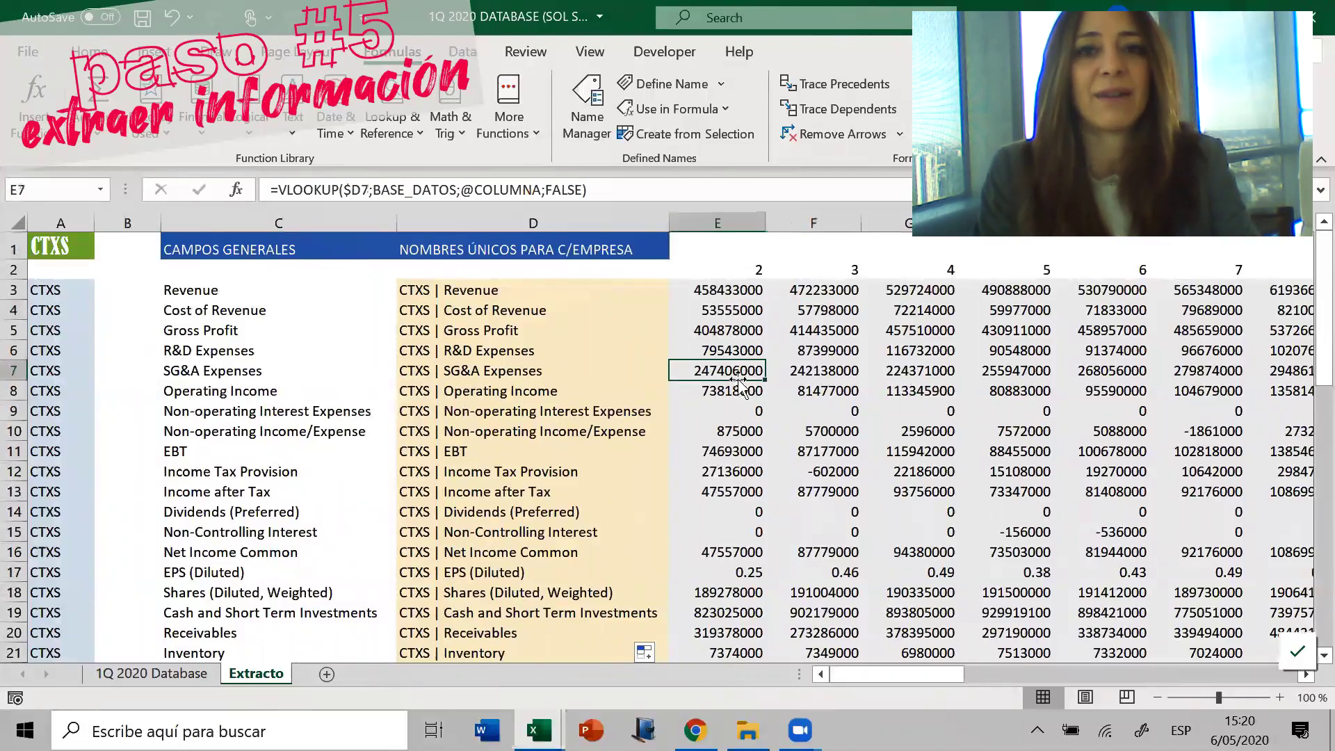
Set the ticker in A1 to aapl and check the extracted values in E3:E7
{"action": "left_click", "coordinate": [61, 244]}
{"action": "type", "text": "aapl"}
{"action": "key", "text": "Return"}
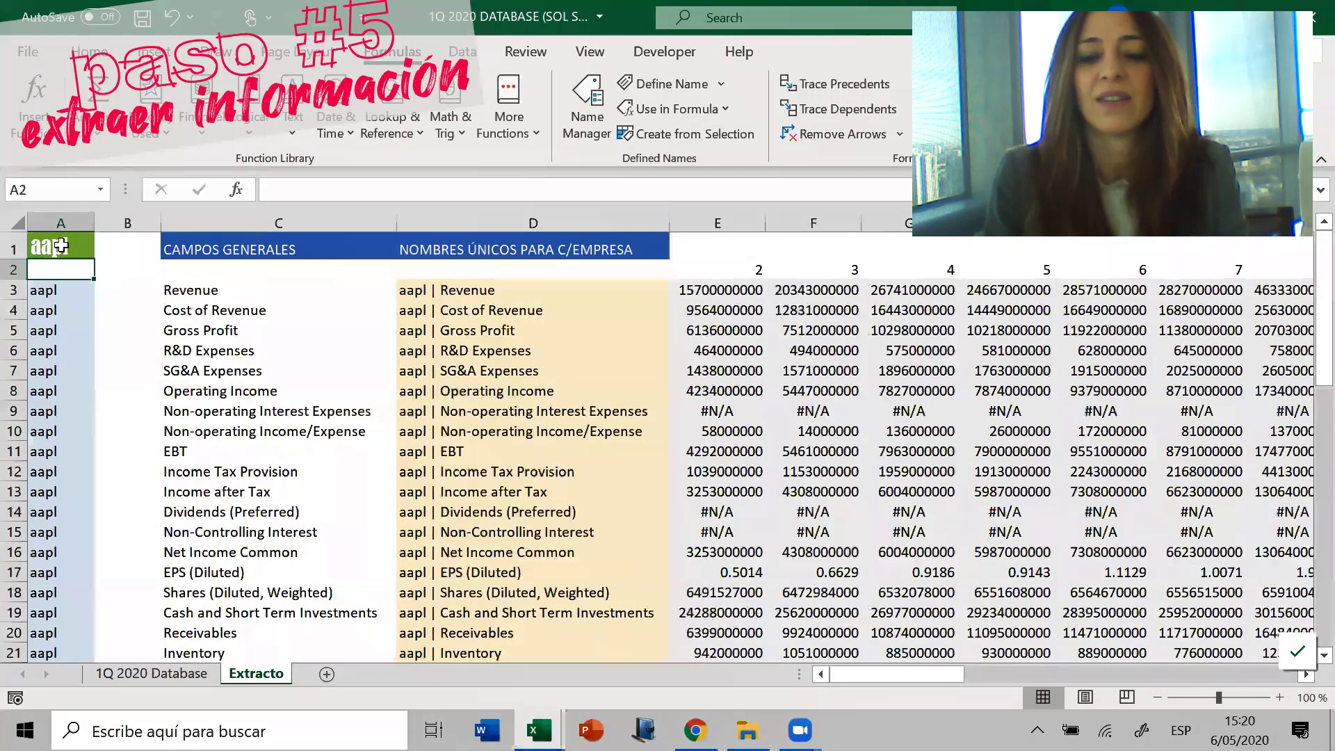
{"action": "left_click", "coordinate": [717, 289]}
{"action": "key", "text": "Down"}
{"action": "key", "text": "Down"}
{"action": "key", "text": "Down"}
{"action": "key", "text": "Down"}
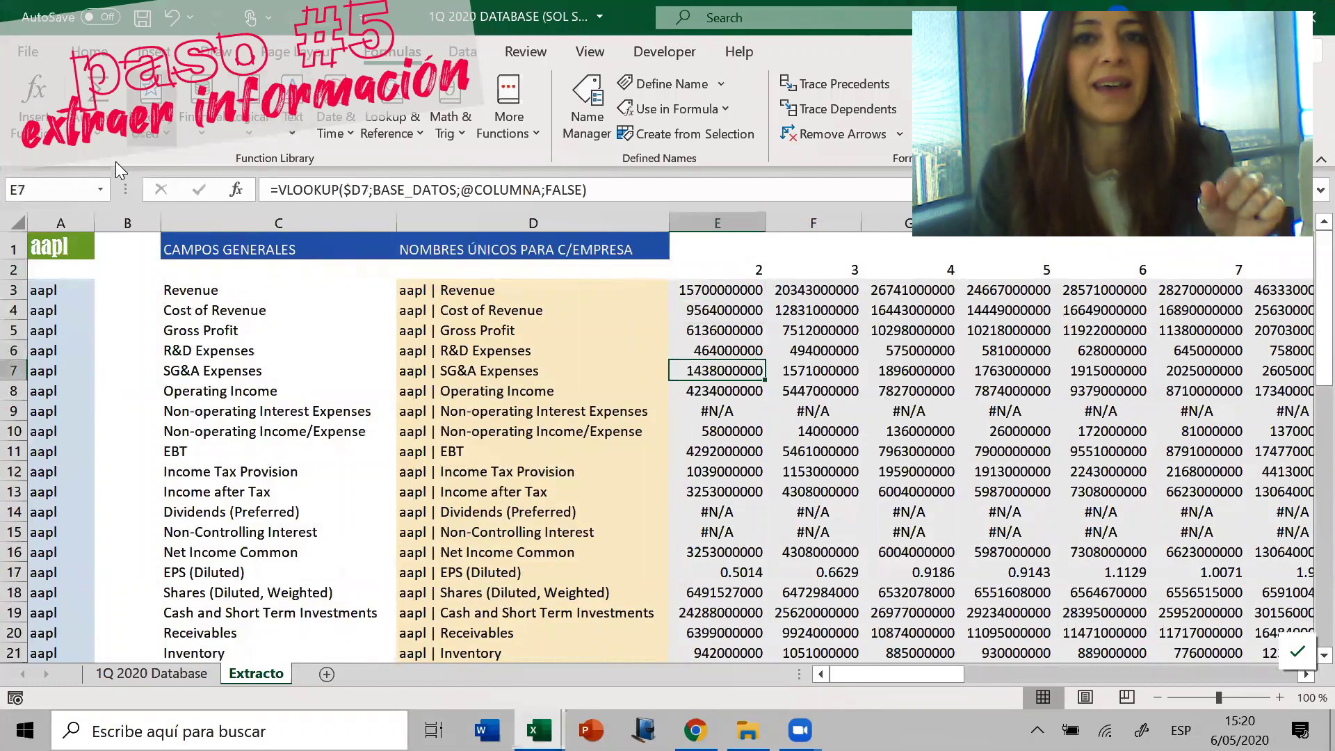
Check the A3 ticker reference and test the extract with ko as the ticker in A1
{"action": "left_click", "coordinate": [62, 251]}
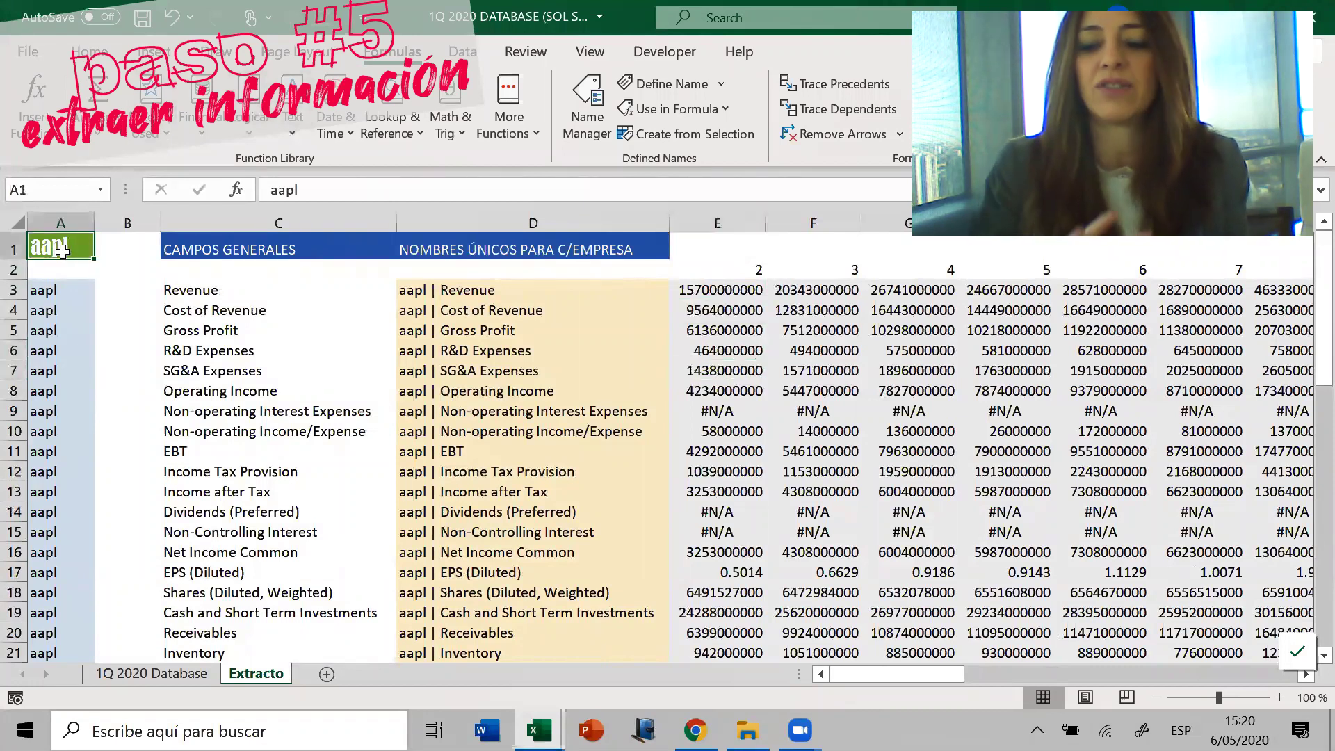
{"action": "left_click", "coordinate": [90, 289]}
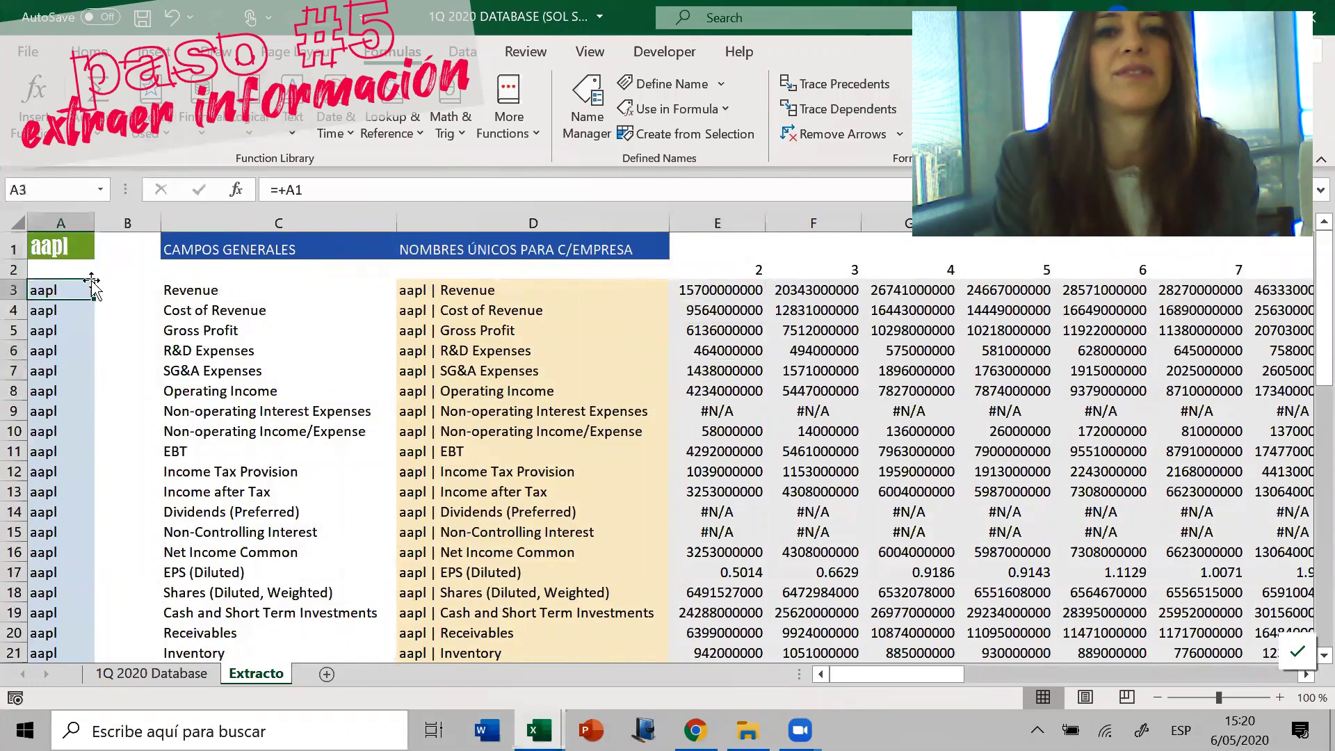
{"action": "left_click", "coordinate": [61, 247]}
{"action": "type", "text": "ko"}
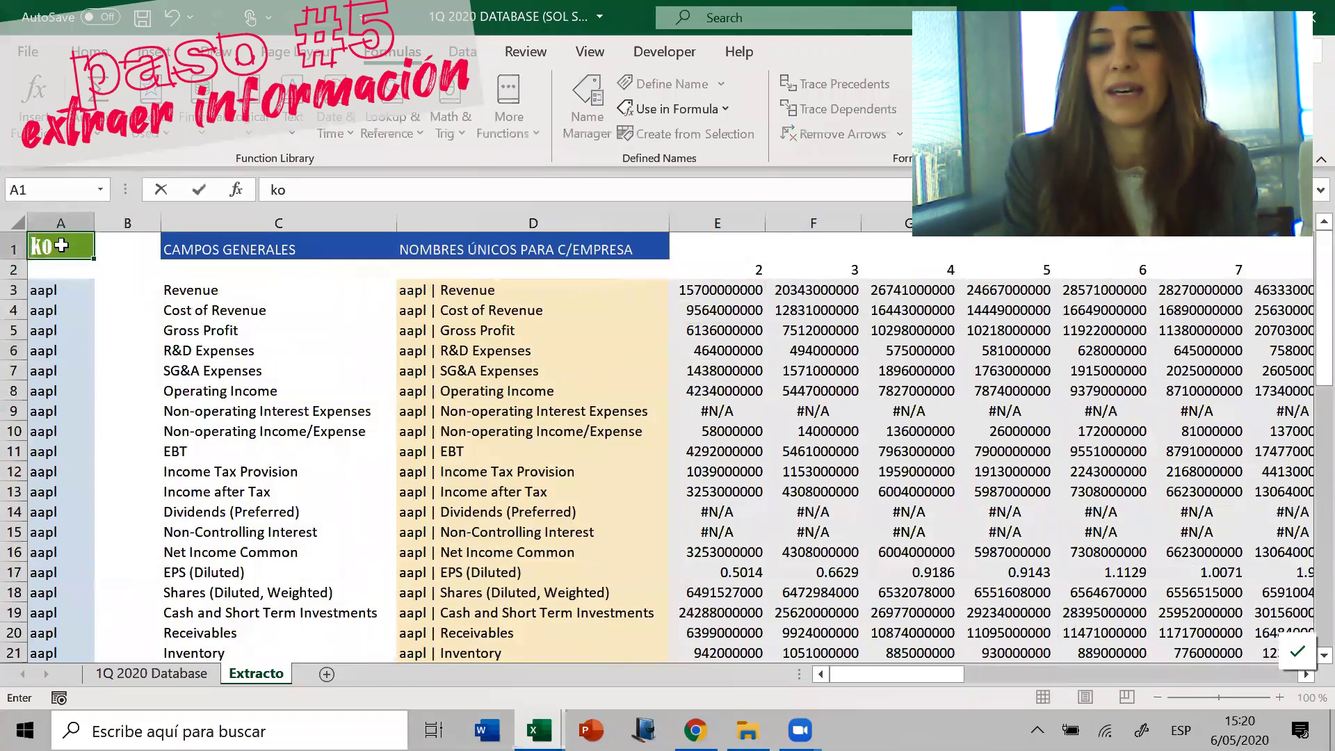
{"action": "key", "text": "Return"}
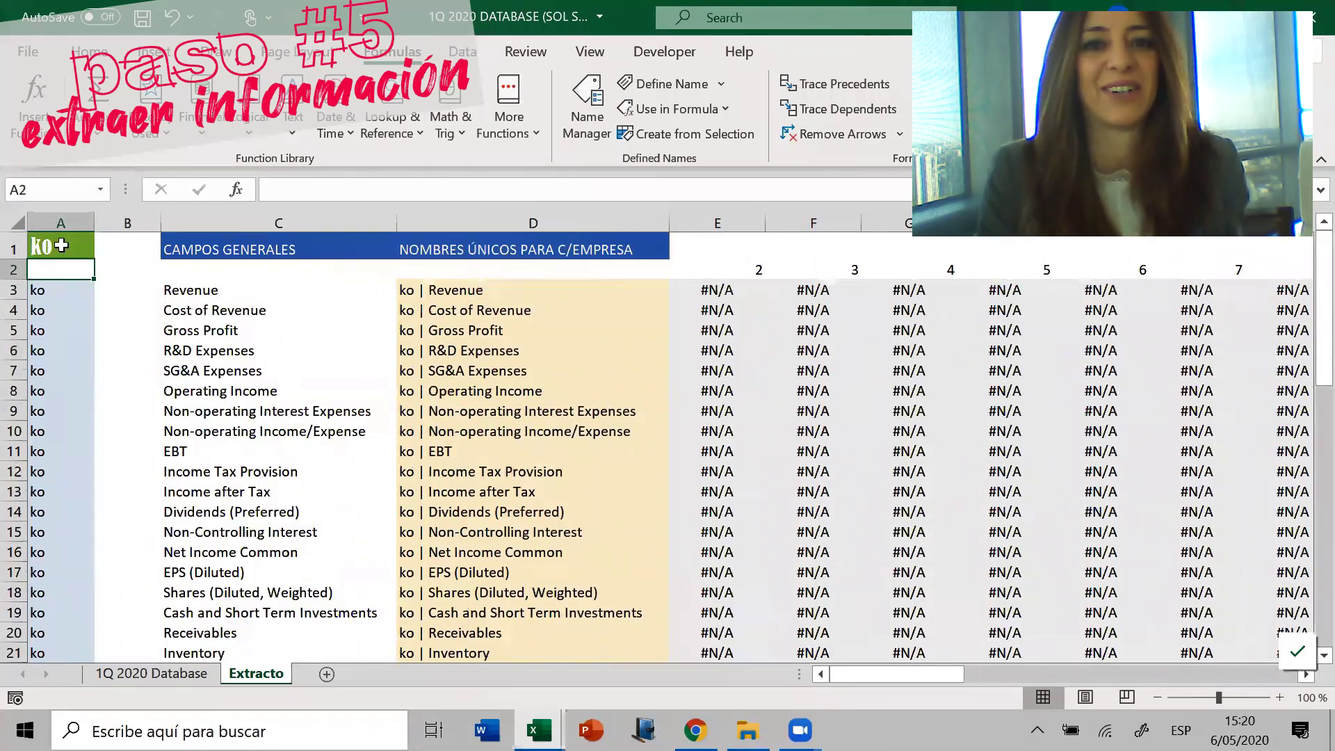
Test the extract with PFE in A1 and set the ticker to AMZN
{"action": "left_click", "coordinate": [61, 246]}
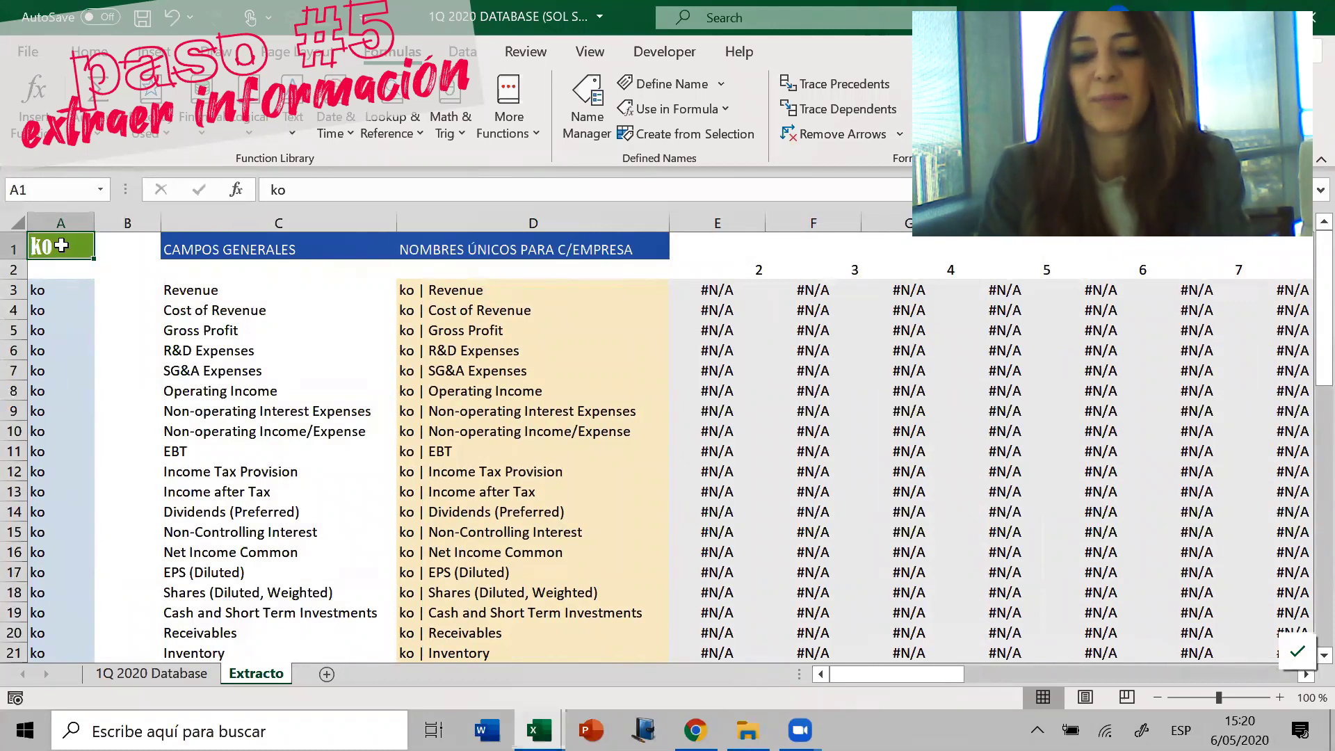
{"action": "type", "text": "PFE"}
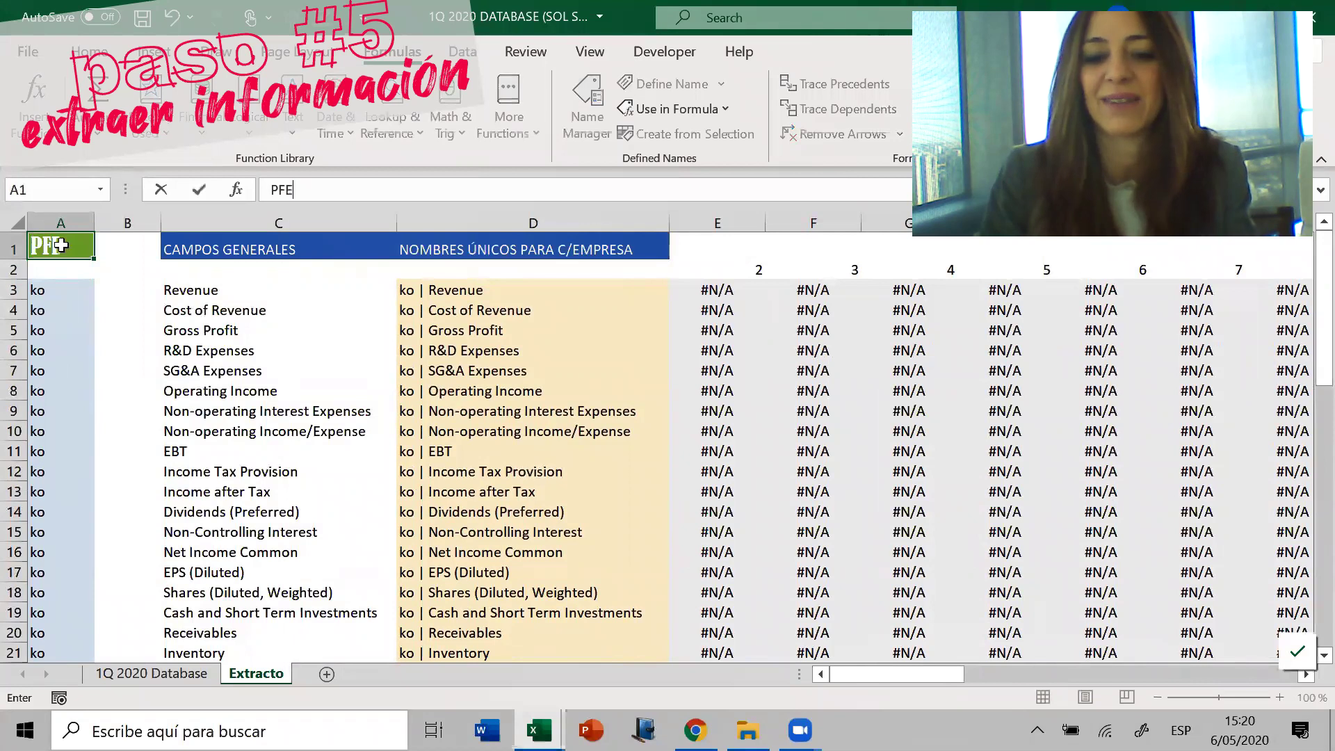
{"action": "key", "text": "Return"}
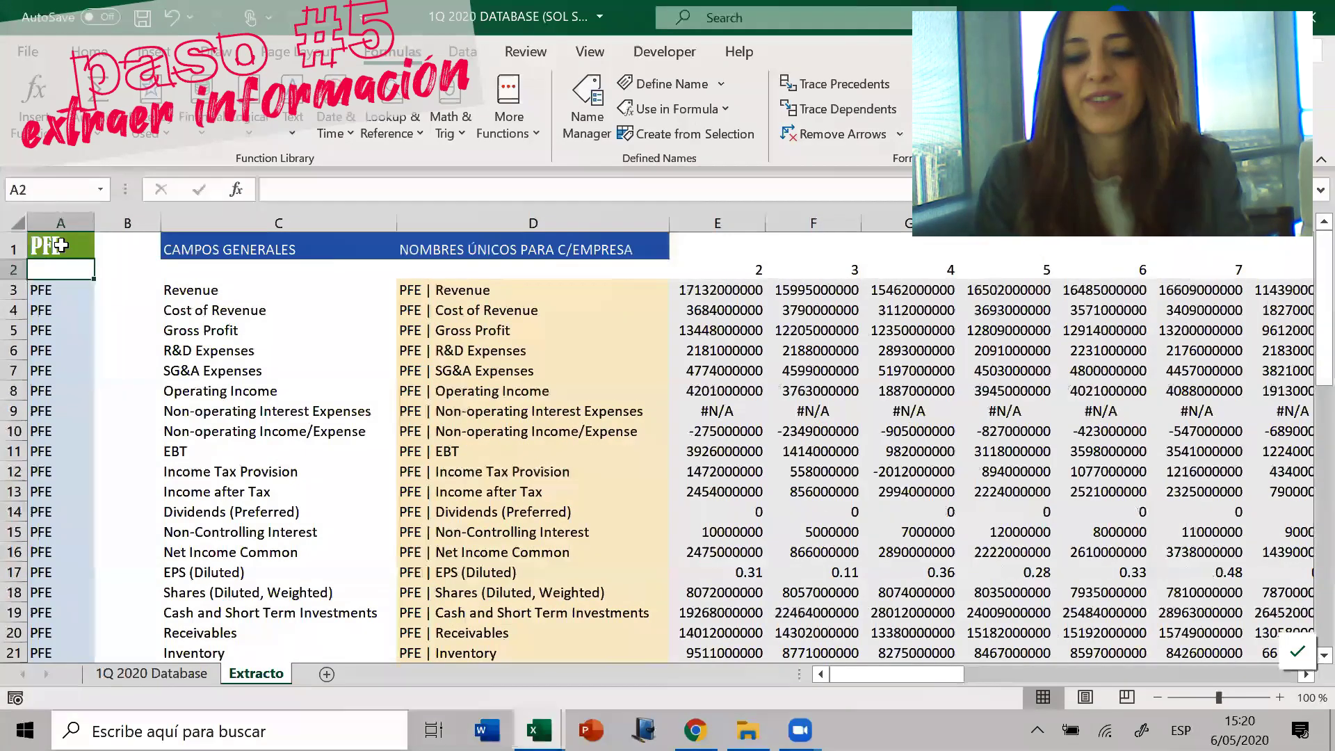
{"action": "left_click", "coordinate": [62, 245]}
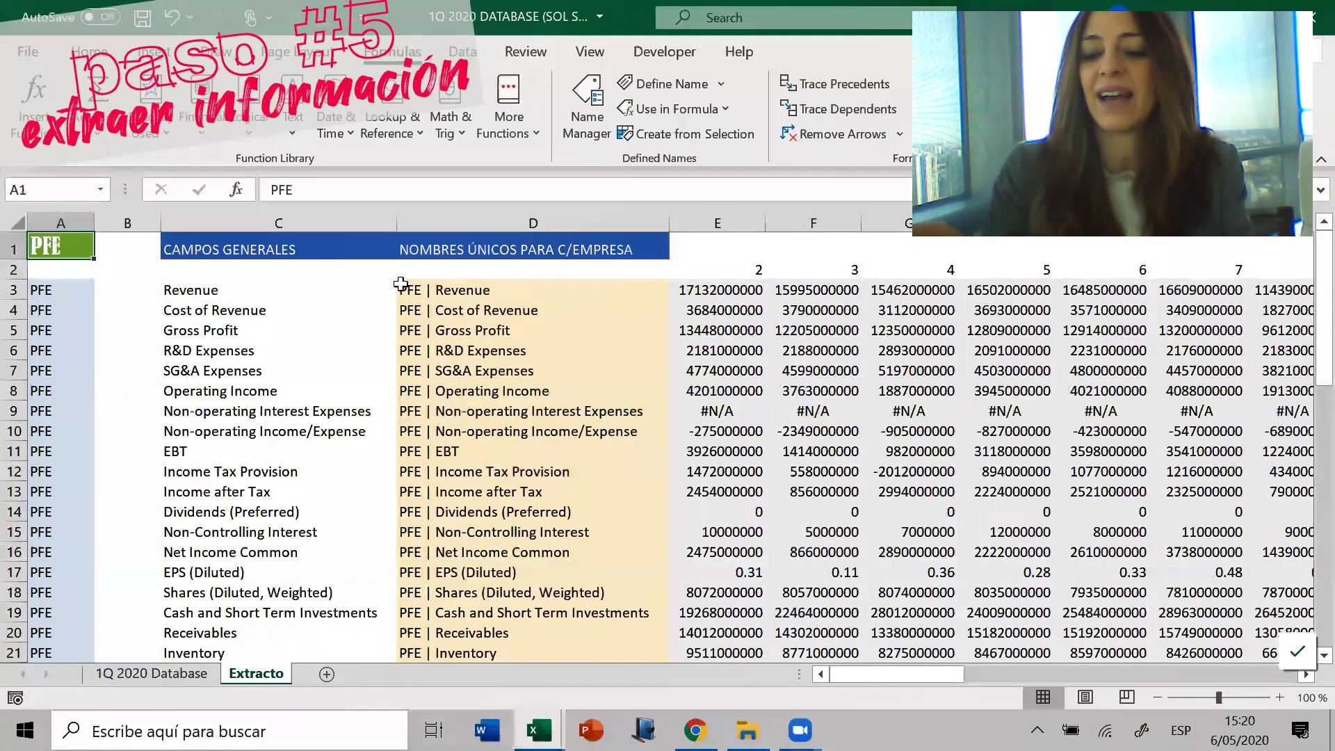
{"action": "type", "text": "AMZN"}
{"action": "key", "text": "Return"}
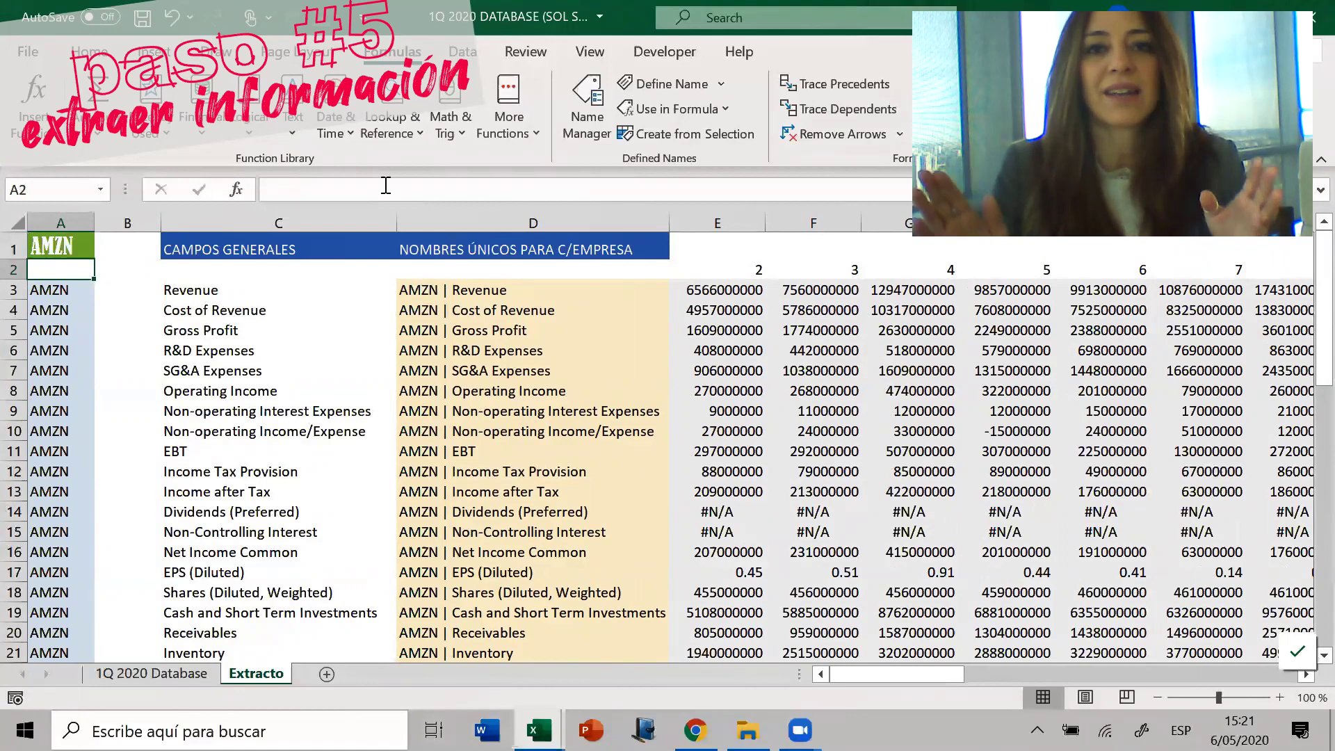
{"action": "key", "text": "alt+q"}
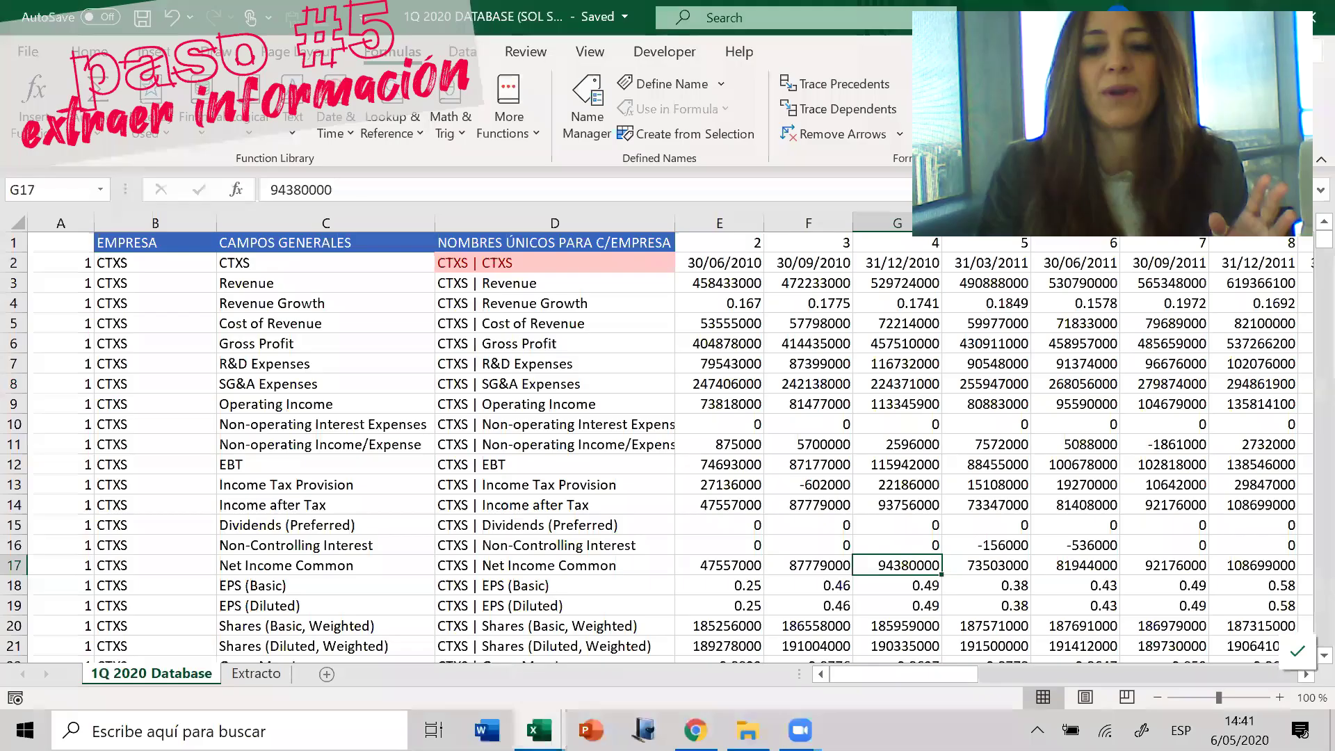
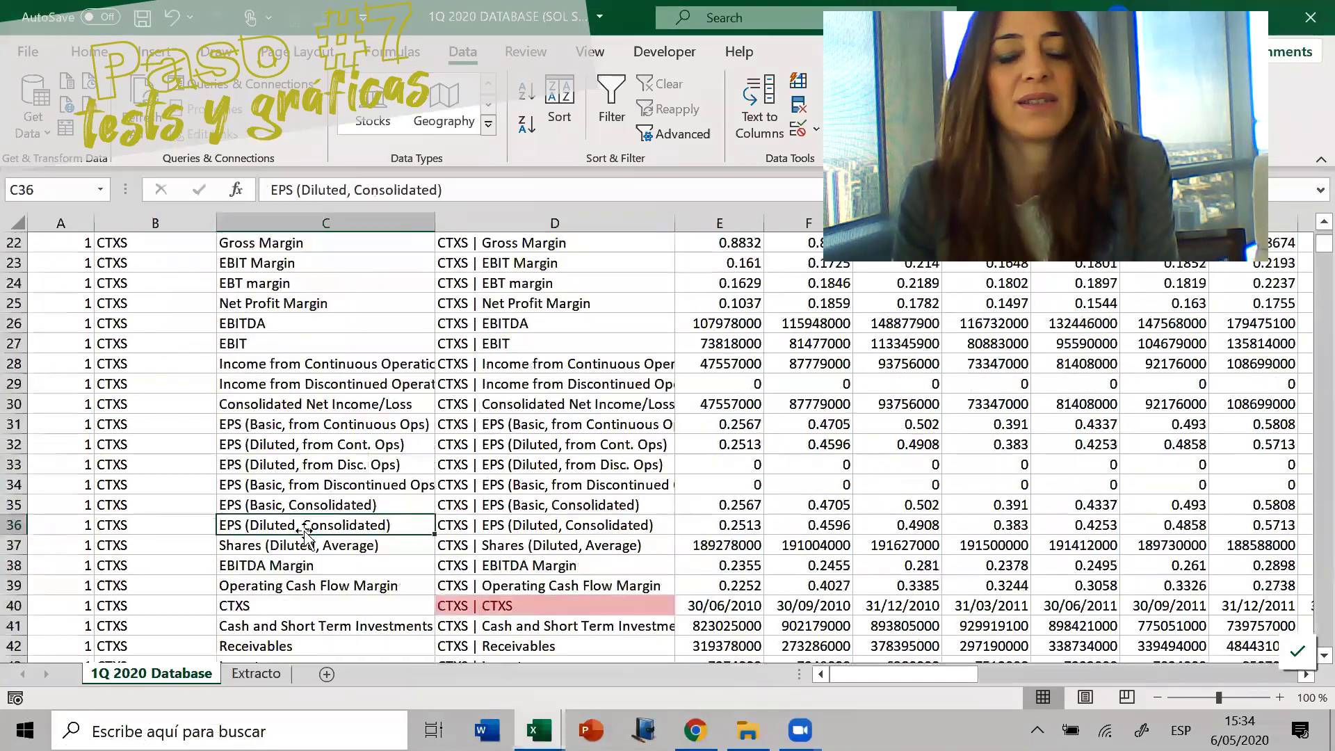
Filter the CAMPOS GENERALES column of the 1Q 2020 Database sheet to Cost of Revenue
{"action": "key", "text": "Page_Up"}
{"action": "key", "text": "Page_Up"}
{"action": "key", "text": "Page_Up"}
{"action": "key", "text": "Page_Up"}
{"action": "key", "text": "Page_Up"}
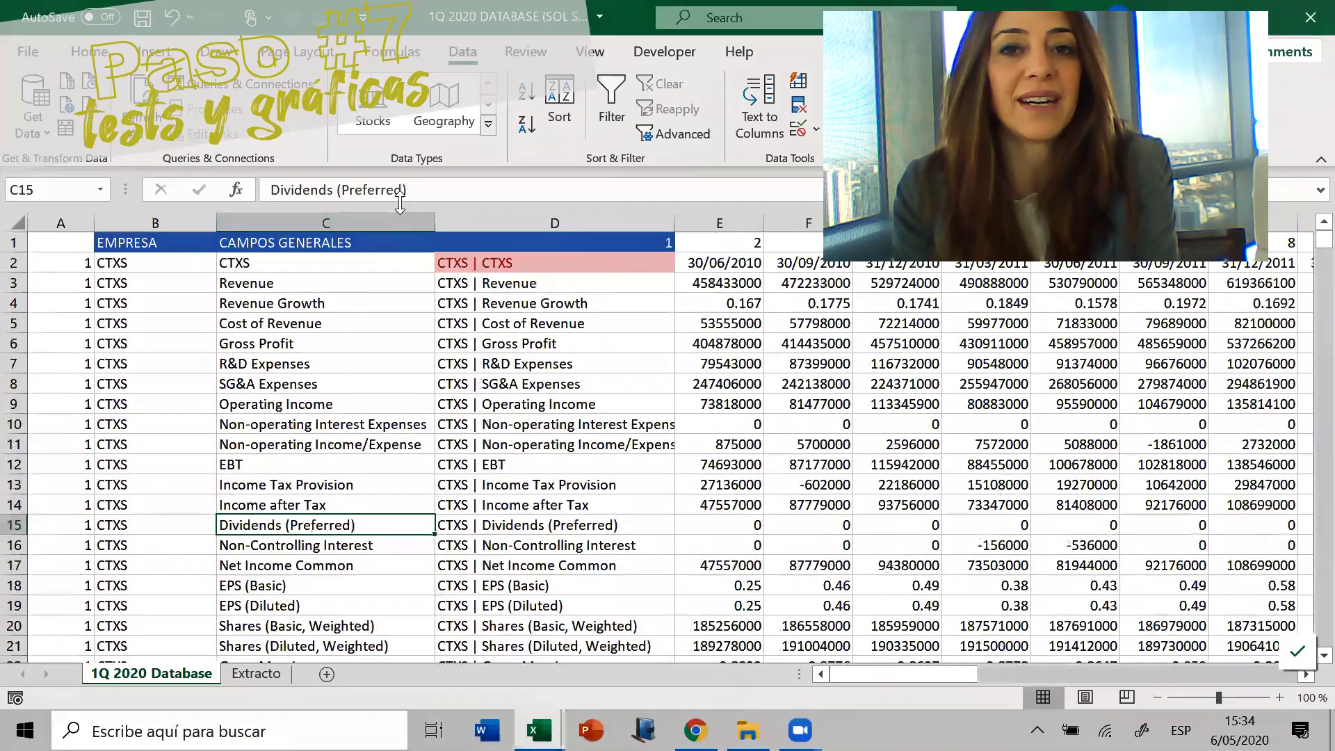
{"action": "left_click", "coordinate": [367, 219]}
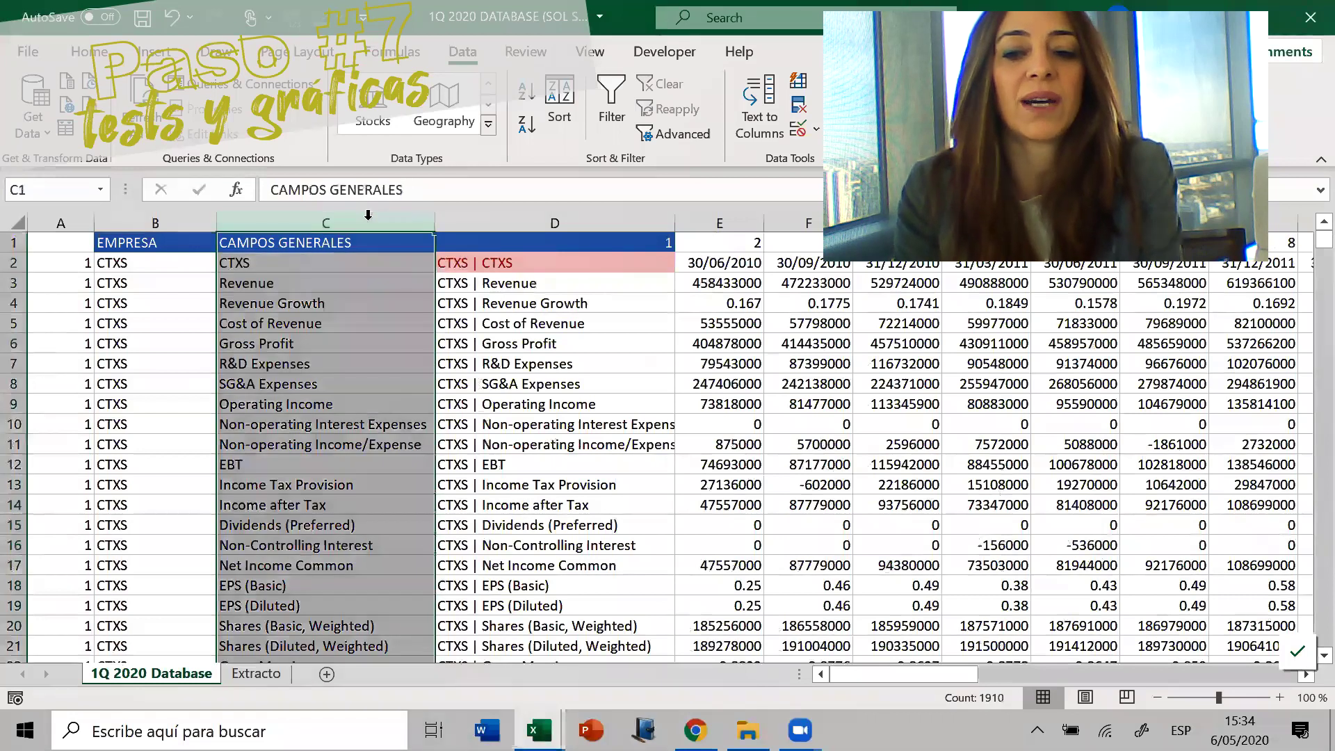
{"action": "key", "text": "ctrl+shift+l"}
{"action": "left_click", "coordinate": [425, 242]}
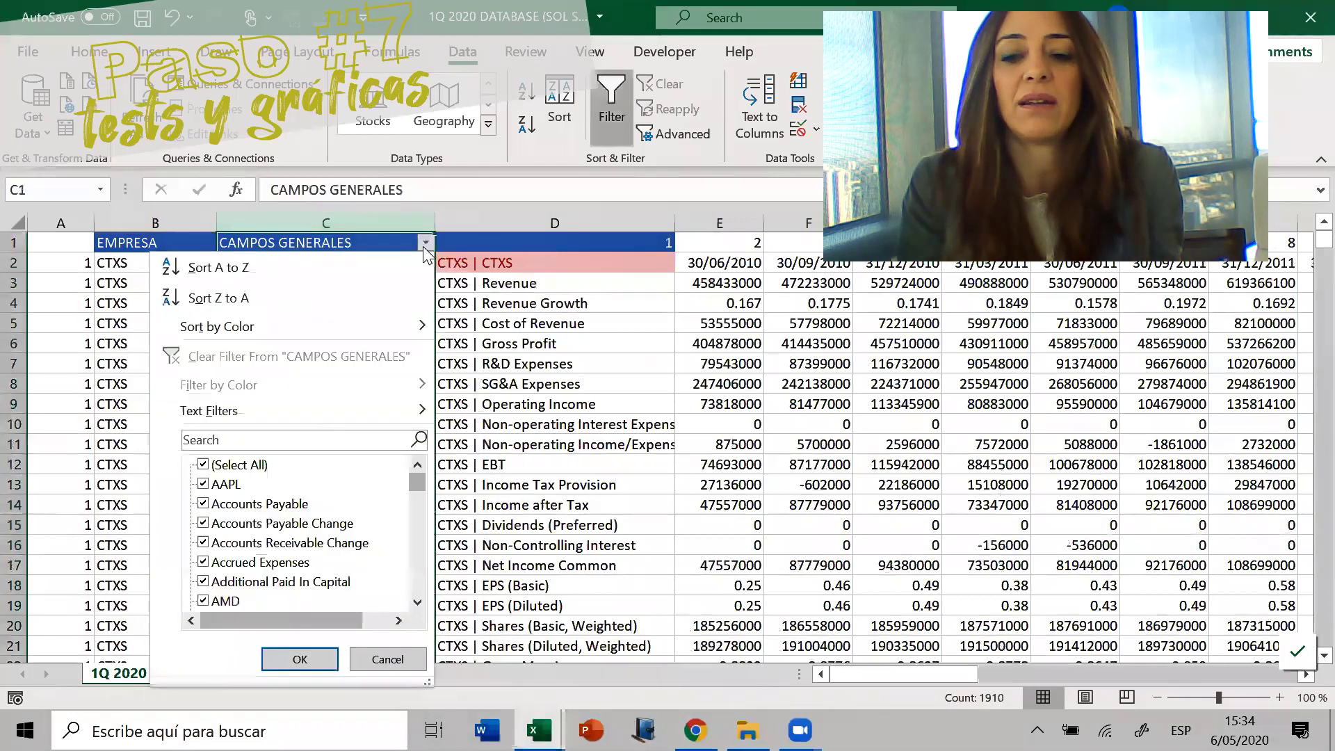
{"action": "left_click", "coordinate": [302, 440]}
{"action": "type", "text": "COST OF REVENUE"}
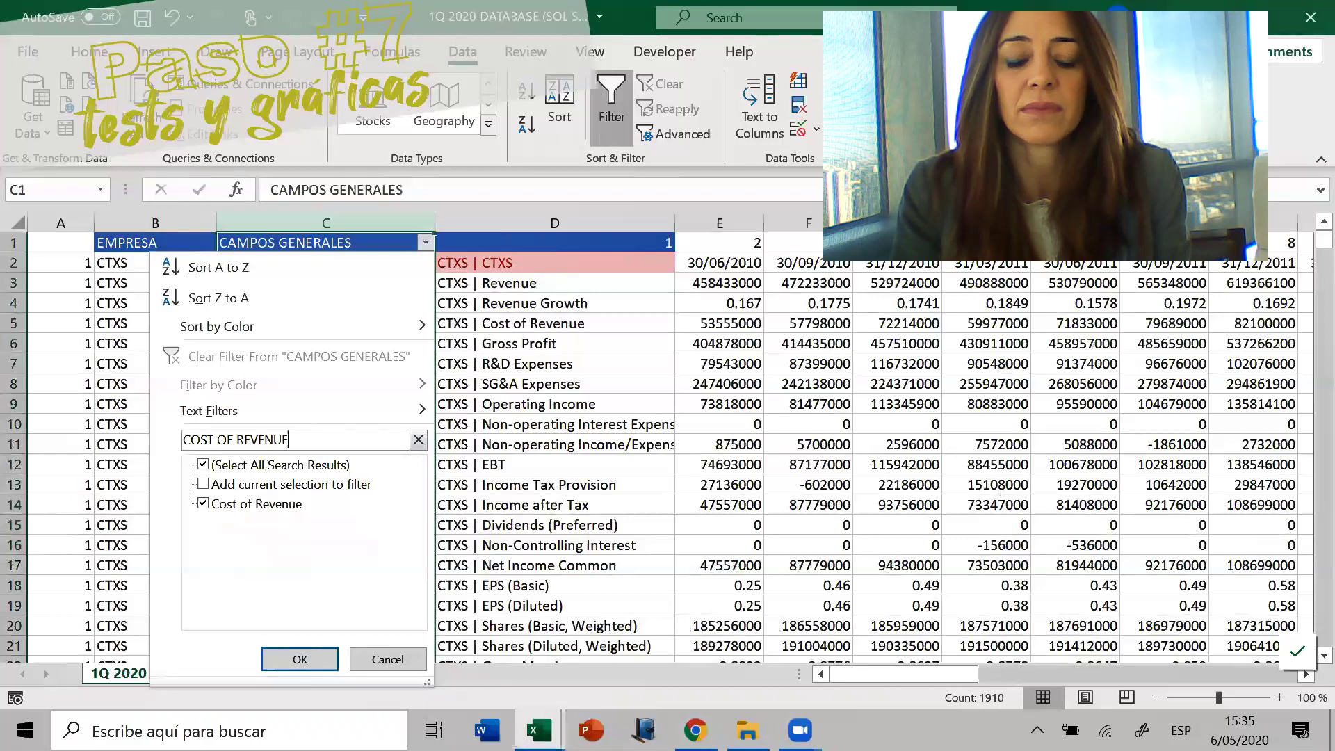
{"action": "key", "text": "Return"}
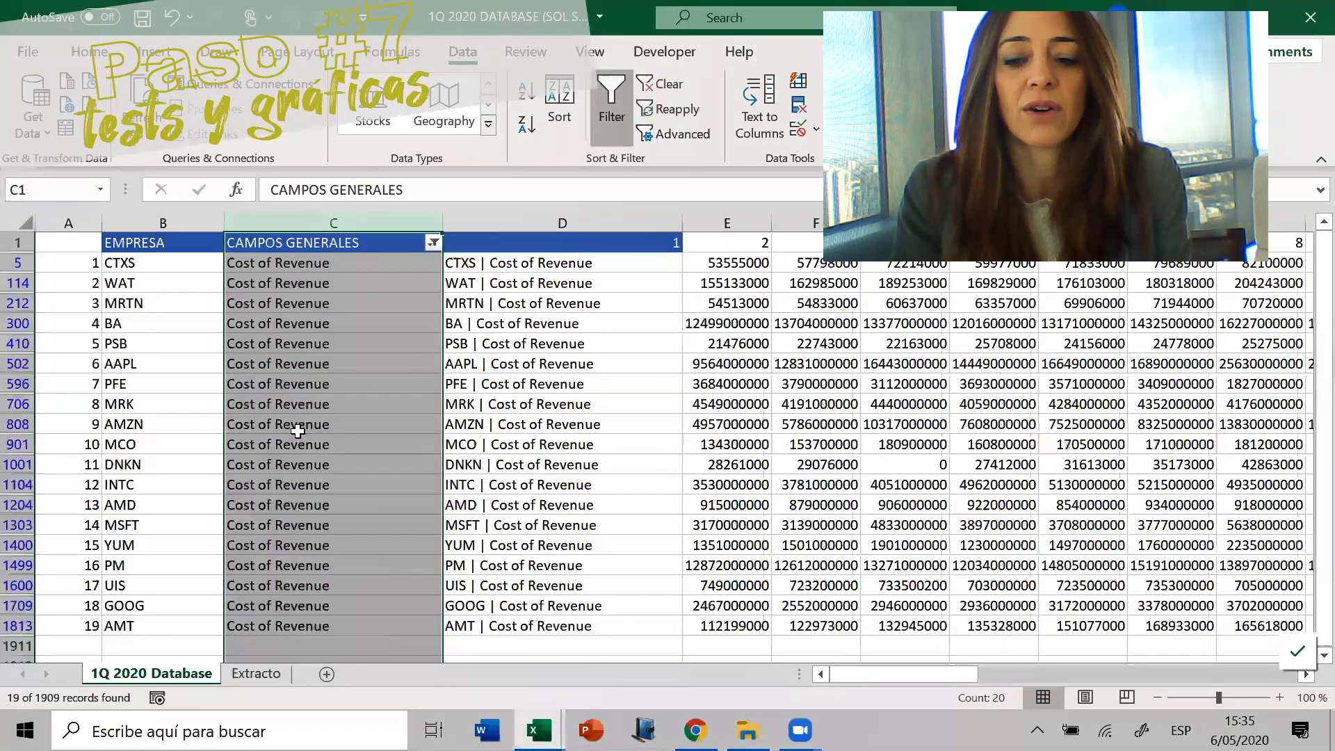
Copy the filtered numbers and tickers from A5:B1813 and paste them at B2 of a new sheet
{"action": "left_click", "coordinate": [298, 430]}
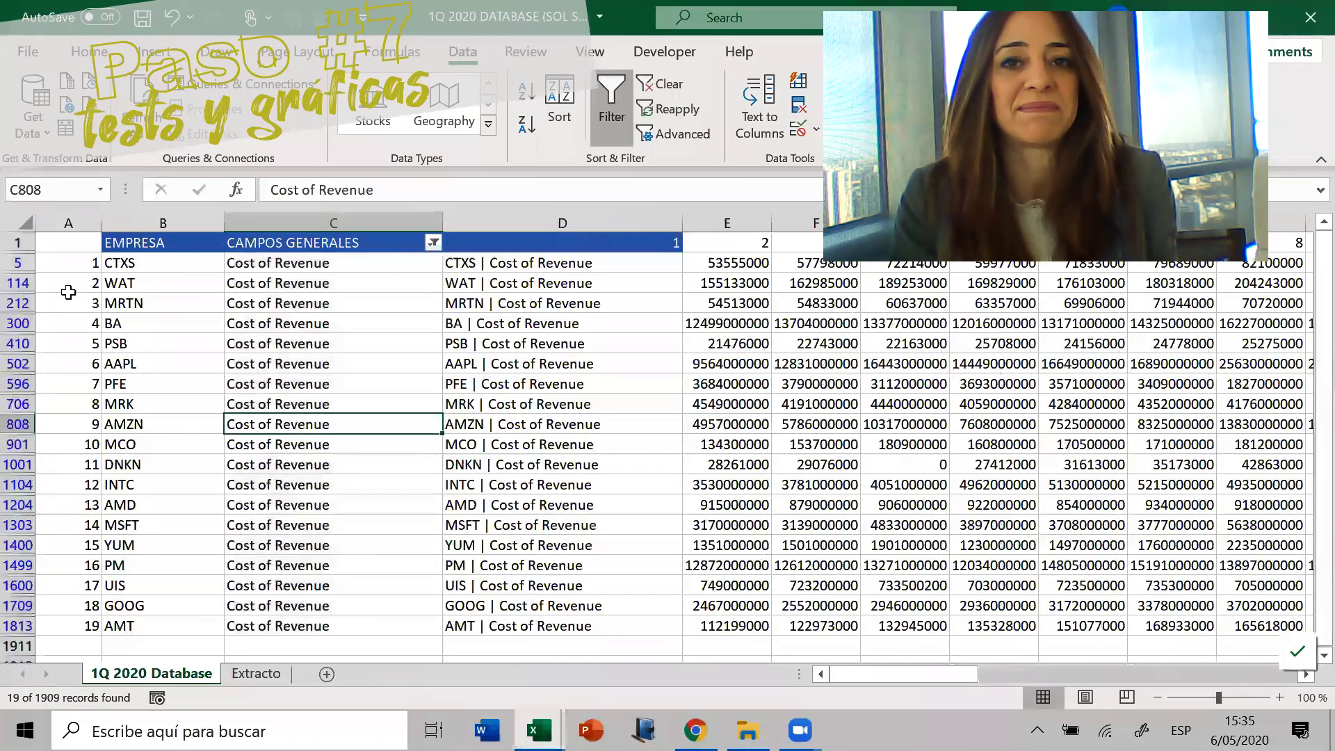
{"action": "left_click_drag", "start_coordinate": [70, 268], "coordinate": [111, 638]}
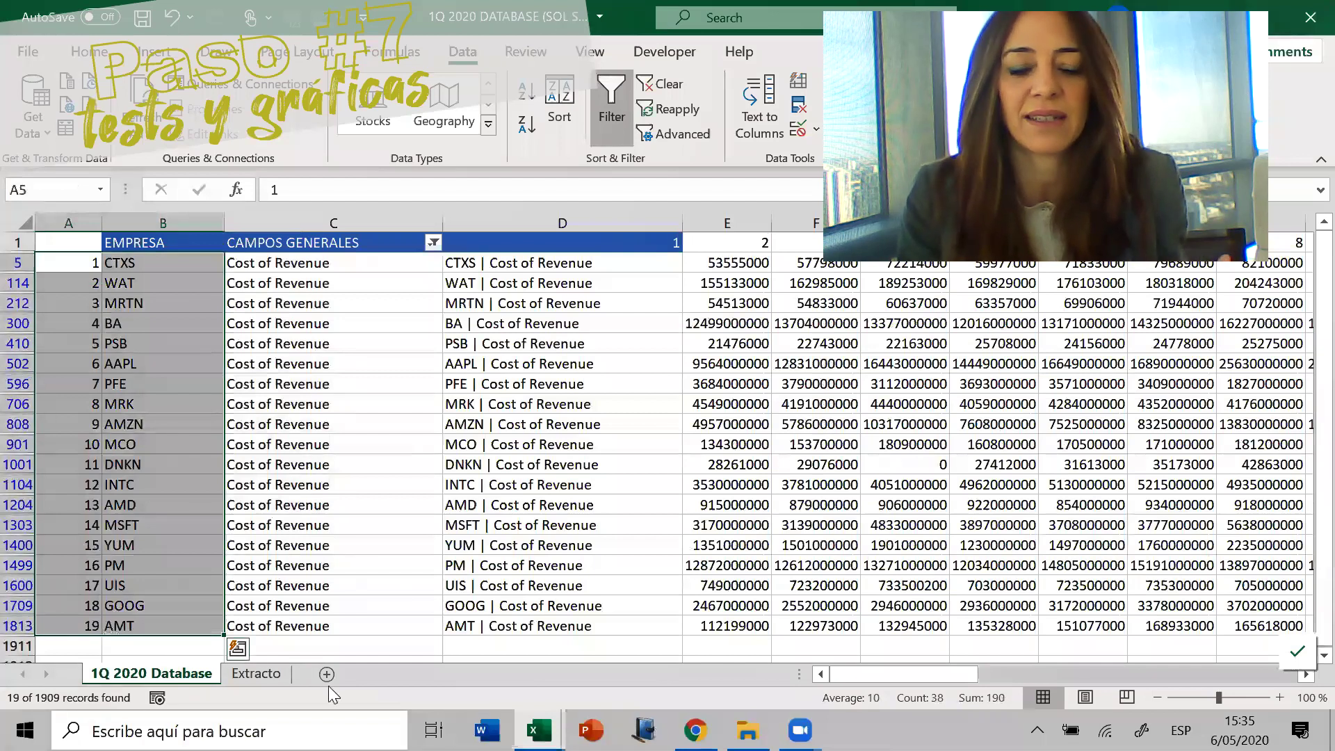
{"action": "key", "text": "ctrl+c"}
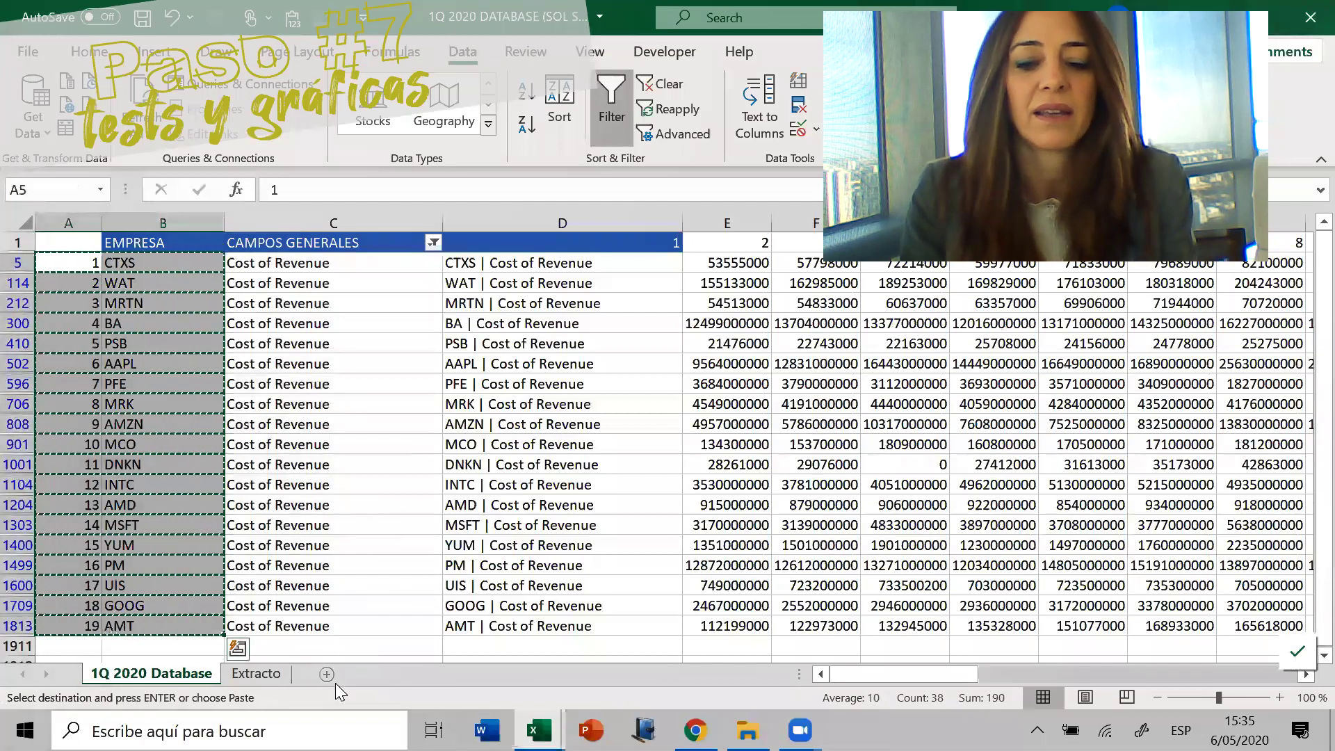
{"action": "left_click", "coordinate": [326, 674]}
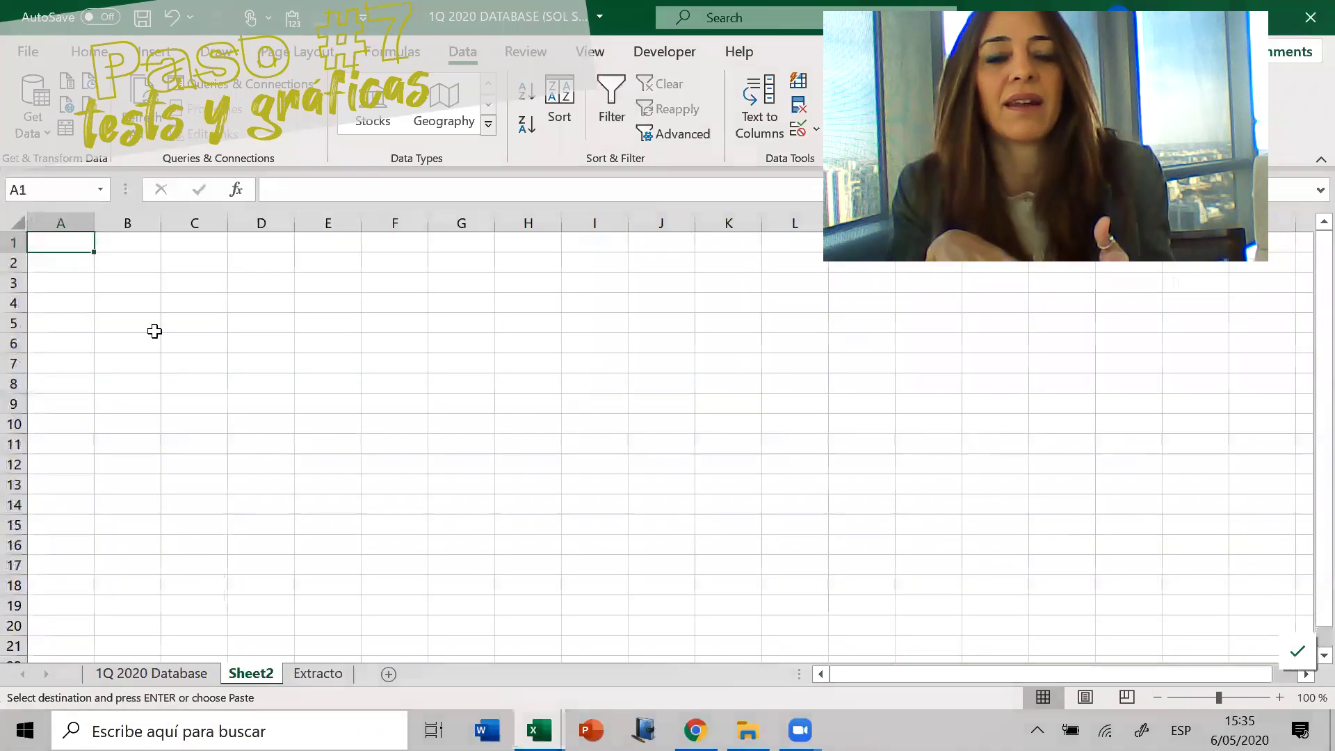
{"action": "left_click", "coordinate": [119, 262]}
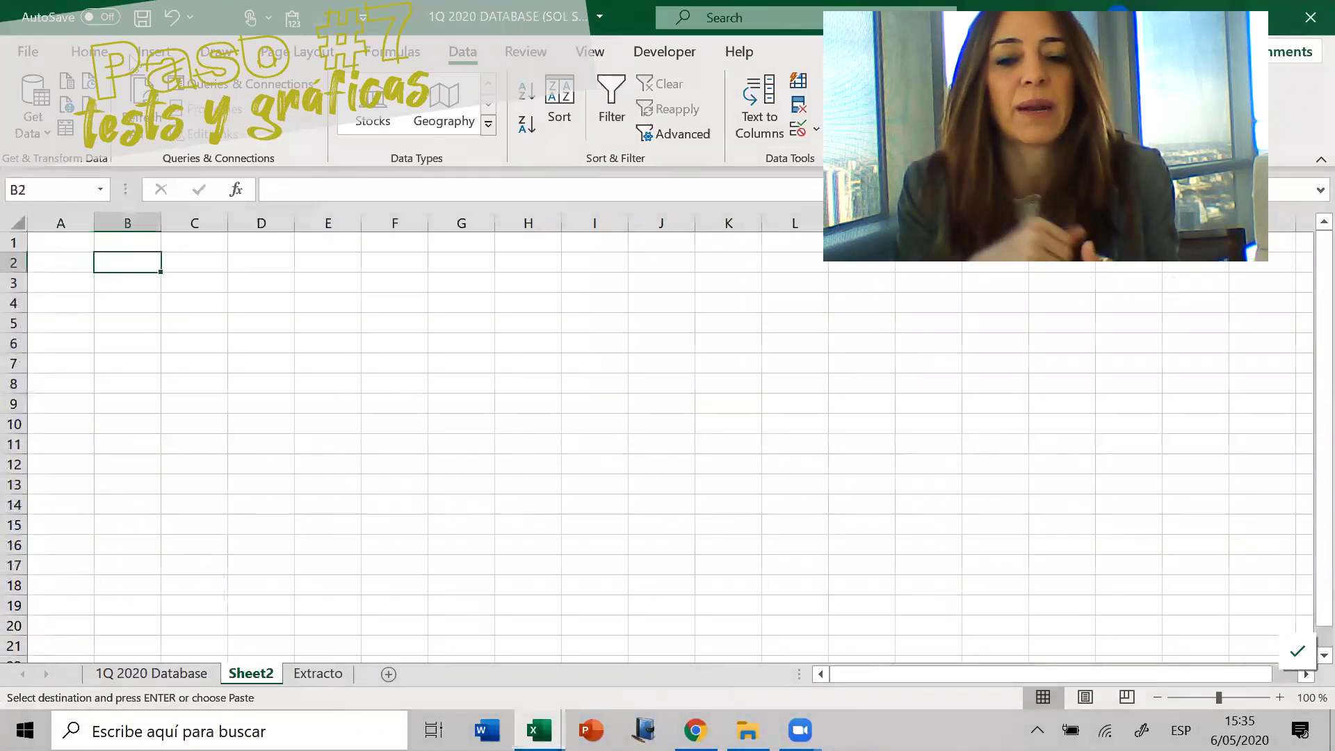
{"action": "key", "text": "ctrl+v"}
{"action": "left_click", "coordinate": [341, 413]}
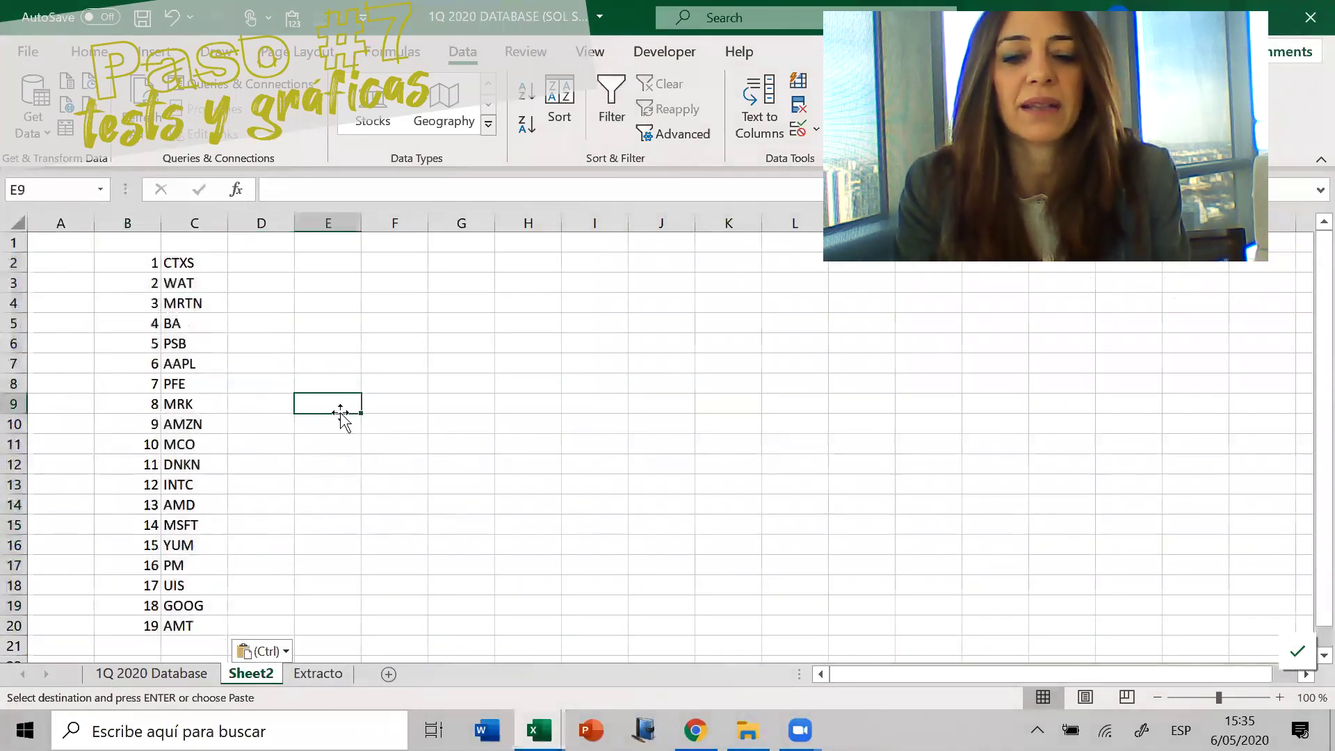
{"action": "left_click_drag", "start_coordinate": [141, 292], "coordinate": [194, 326]}
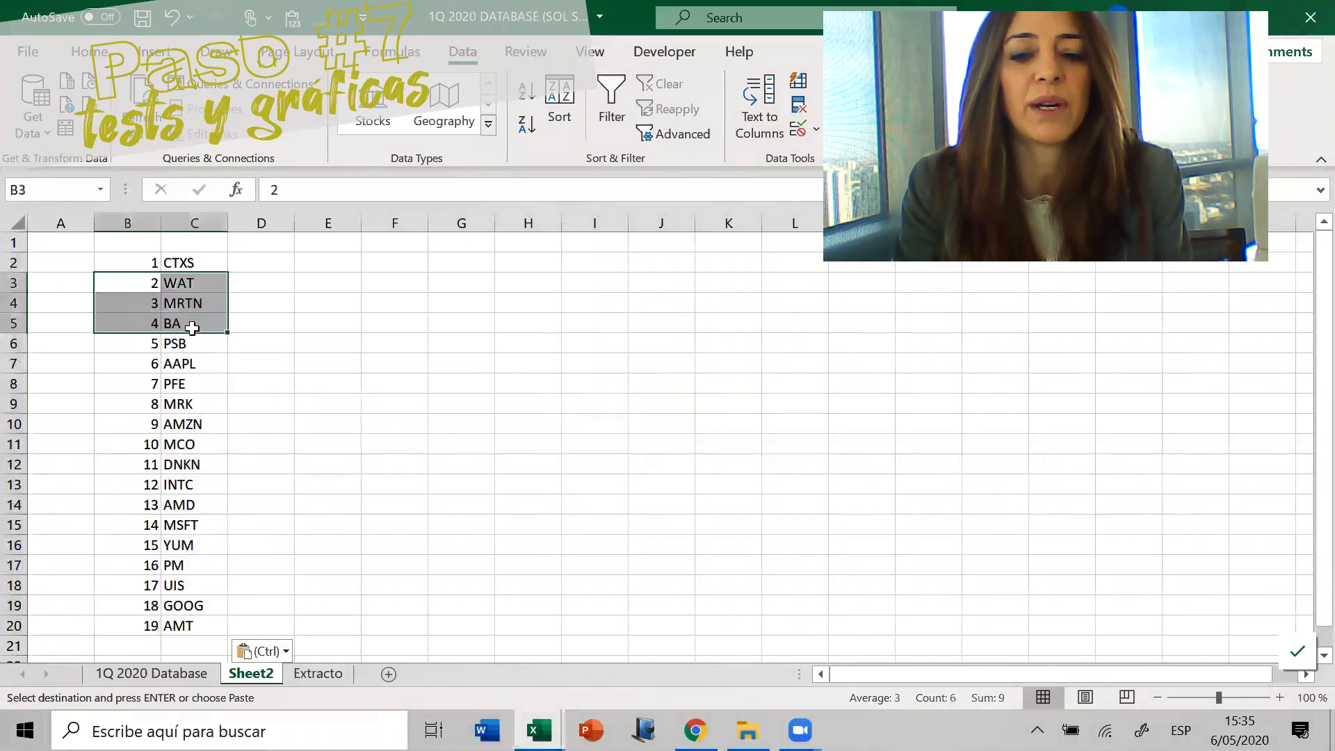
{"action": "left_click", "coordinate": [299, 432]}
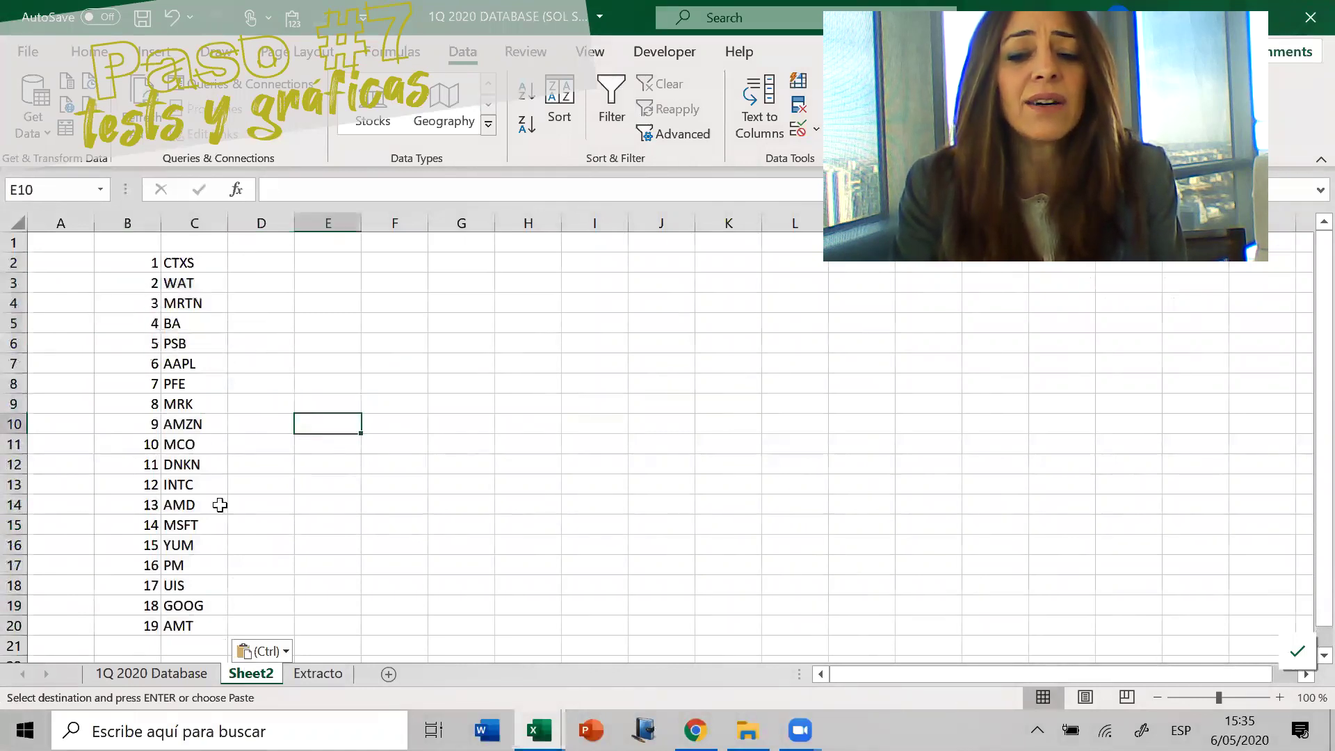
Examine the extracted CTXS values across row 5 of the Extracto sheet, out to column P
{"action": "left_click", "coordinate": [321, 674]}
{"action": "left_click", "coordinate": [257, 411]}
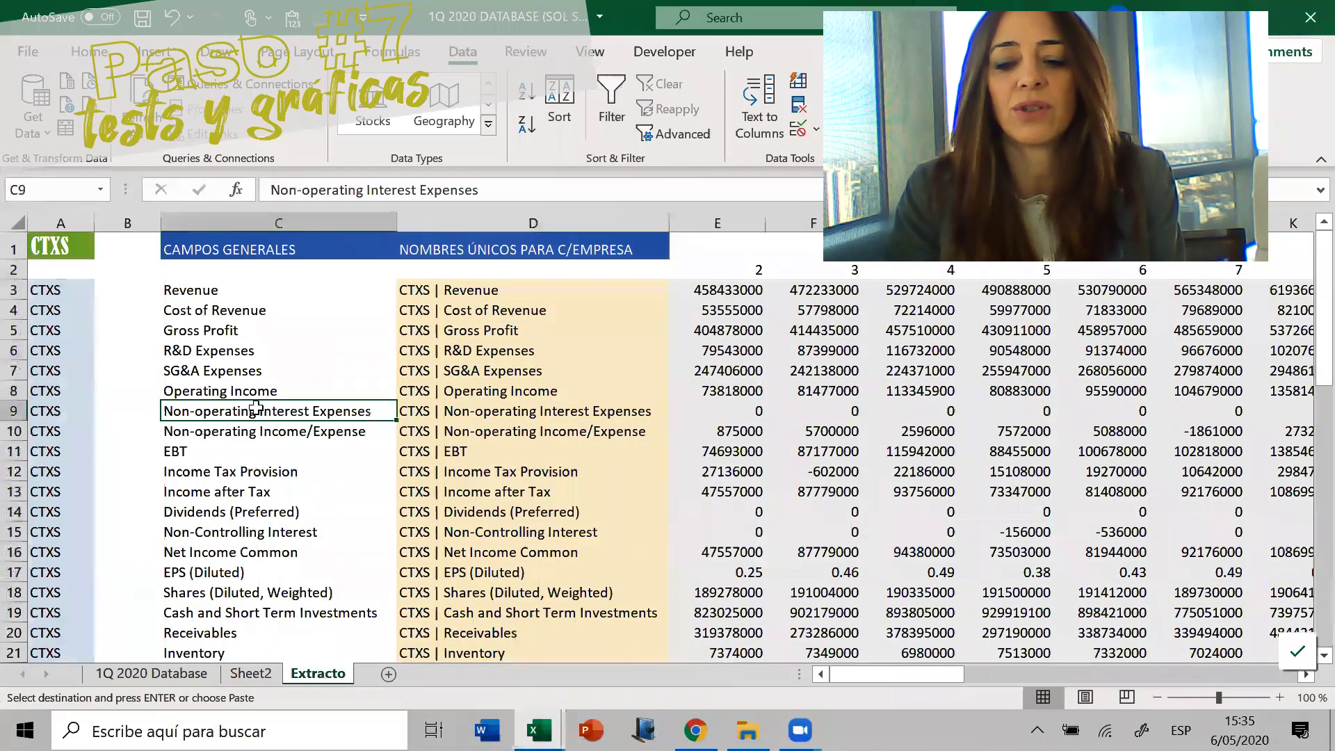
{"action": "key", "text": "Left"}
{"action": "key", "text": "Left"}
{"action": "key", "text": "Up"}
{"action": "key", "text": "Up"}
{"action": "key", "text": "Up"}
{"action": "key", "text": "Up"}
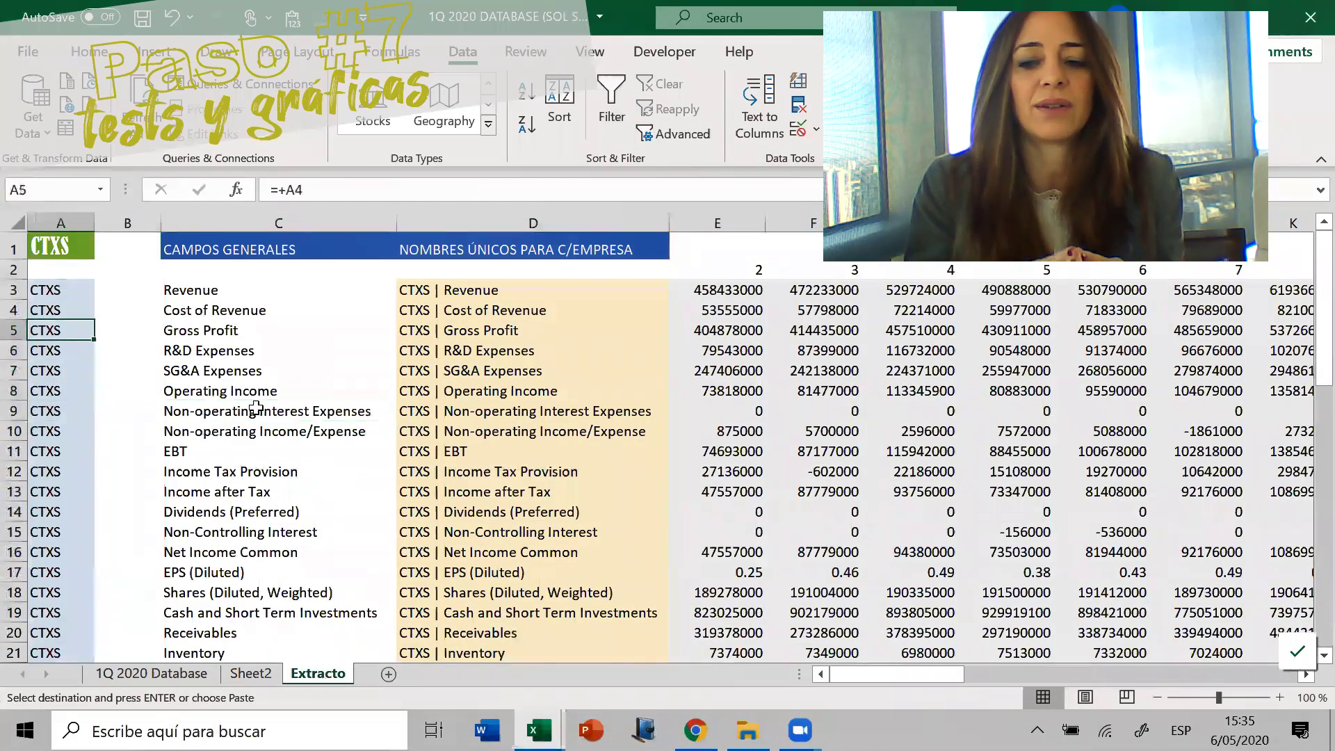
{"action": "key", "text": "Right"}
{"action": "key", "text": "Right"}
{"action": "key", "text": "Right"}
{"action": "key", "text": "Right"}
{"action": "key", "text": "Right"}
{"action": "key", "text": "Right"}
{"action": "key", "text": "Right"}
{"action": "key", "text": "Right"}
{"action": "key", "text": "Right"}
{"action": "key", "text": "Right"}
{"action": "key", "text": "Right"}
{"action": "key", "text": "Right"}
{"action": "key", "text": "Right"}
{"action": "key", "text": "Right"}
{"action": "key", "text": "Right"}
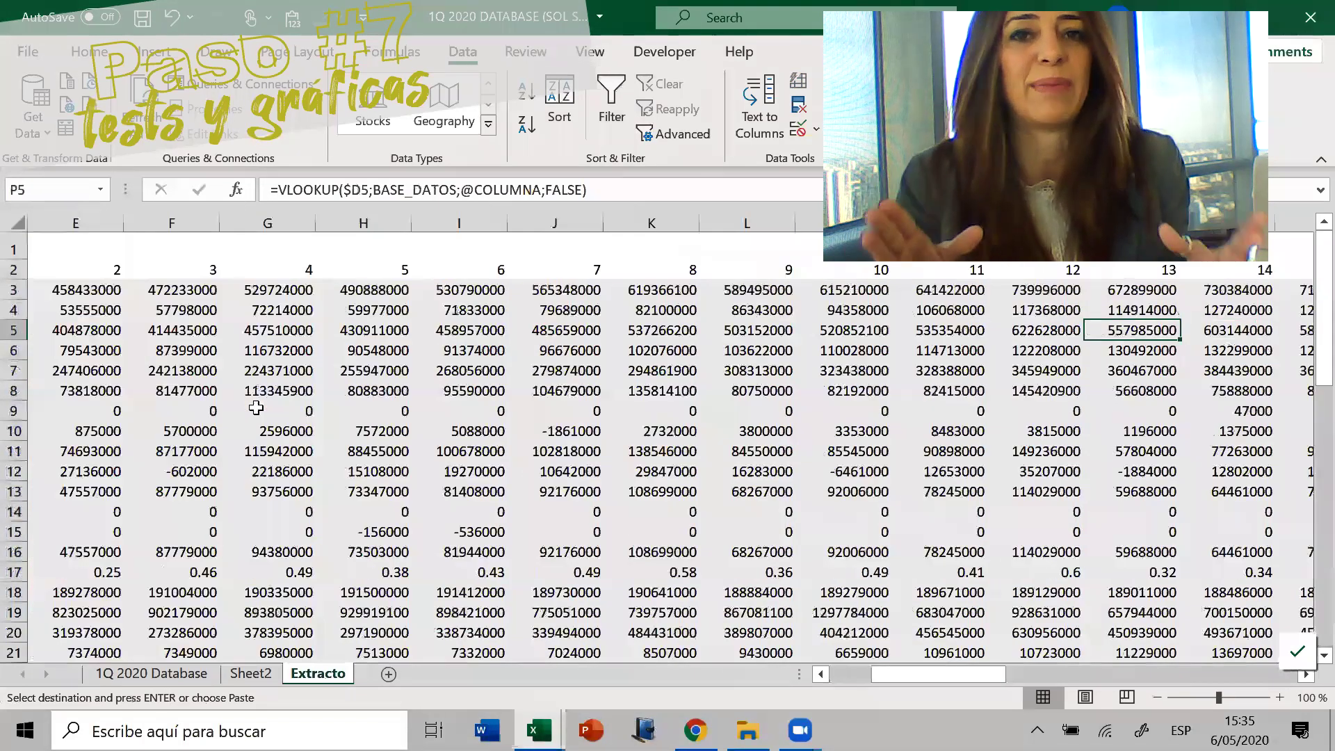
{"action": "key", "text": "Left"}
{"action": "key", "text": "Left"}
{"action": "key", "text": "Left"}
{"action": "key", "text": "Left"}
{"action": "key", "text": "Left"}
{"action": "key", "text": "Left"}
{"action": "key", "text": "Left"}
{"action": "key", "text": "Left"}
{"action": "key", "text": "Left"}
{"action": "key", "text": "Left"}
{"action": "key", "text": "Left"}
{"action": "key", "text": "Left"}
{"action": "key", "text": "Left"}
{"action": "key", "text": "Left"}
{"action": "key", "text": "Left"}
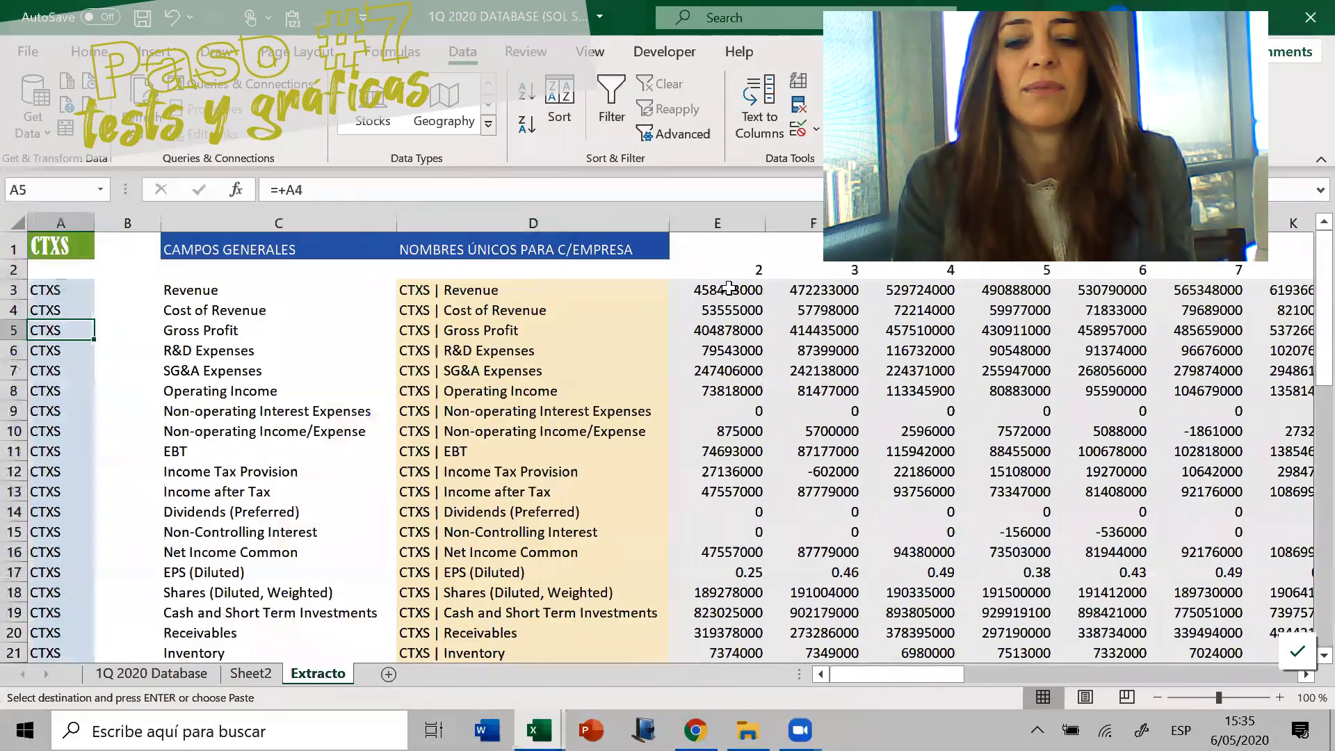
Check the VLOOKUP formulas in column E of Extracto, including the ones in E3 and E19
{"action": "left_click", "coordinate": [728, 287]}
{"action": "left_click", "coordinate": [547, 190]}
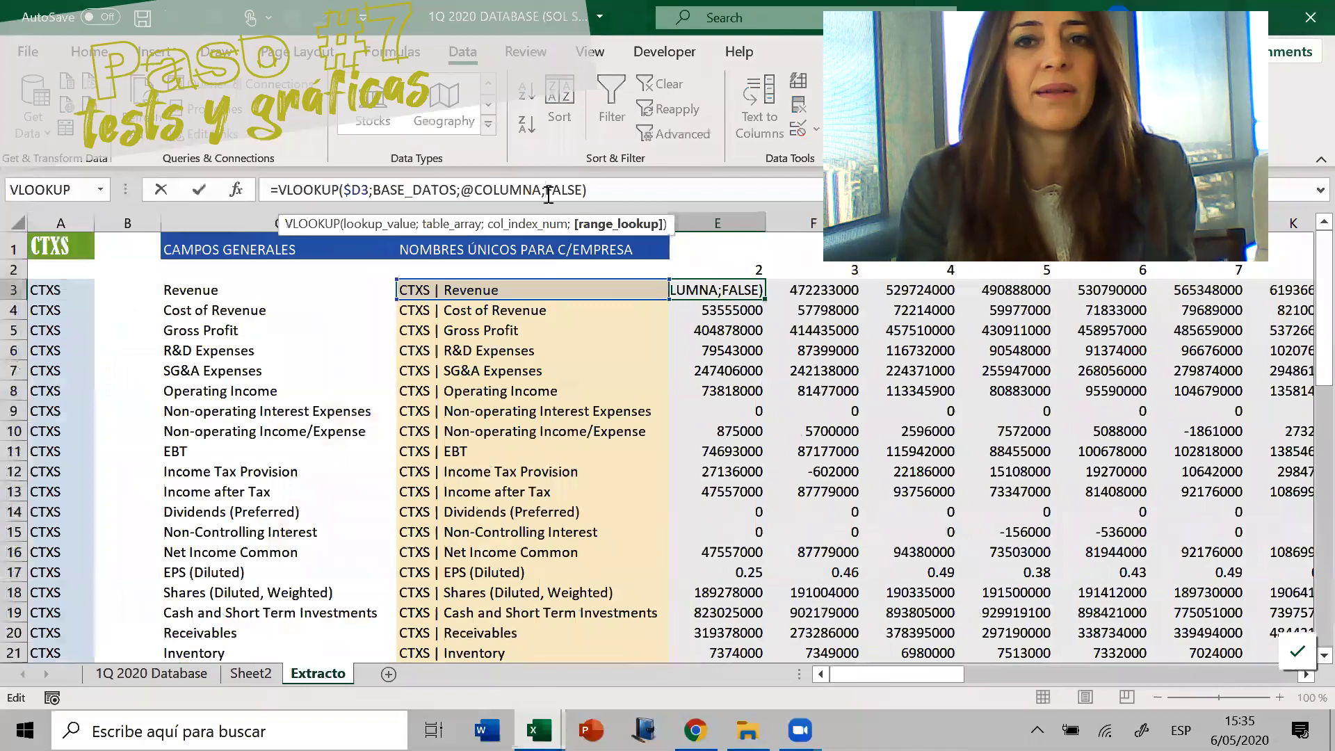
{"action": "key", "text": "Escape"}
{"action": "left_click", "coordinate": [697, 494]}
{"action": "left_click", "coordinate": [714, 578]}
{"action": "left_click", "coordinate": [721, 607]}
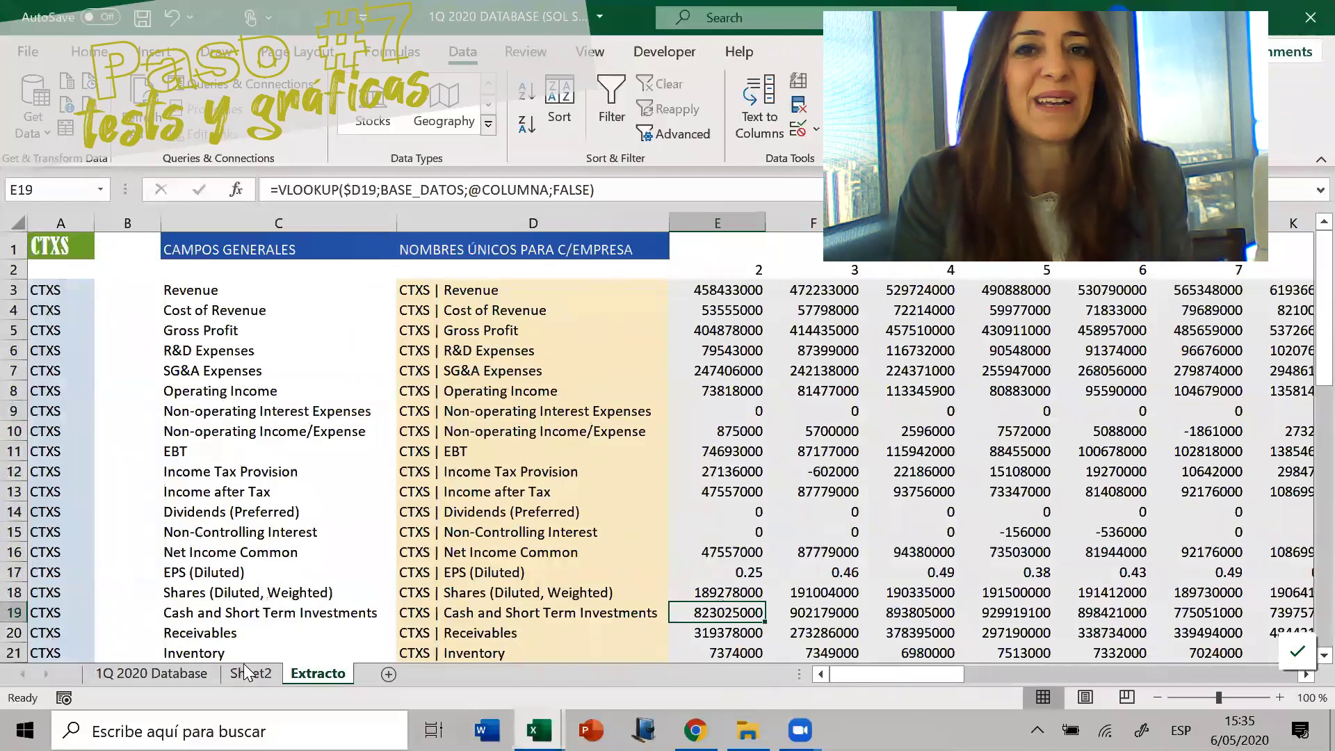
Test the extract with WAT and MRTN as tickers in A1
{"action": "left_click", "coordinate": [73, 250]}
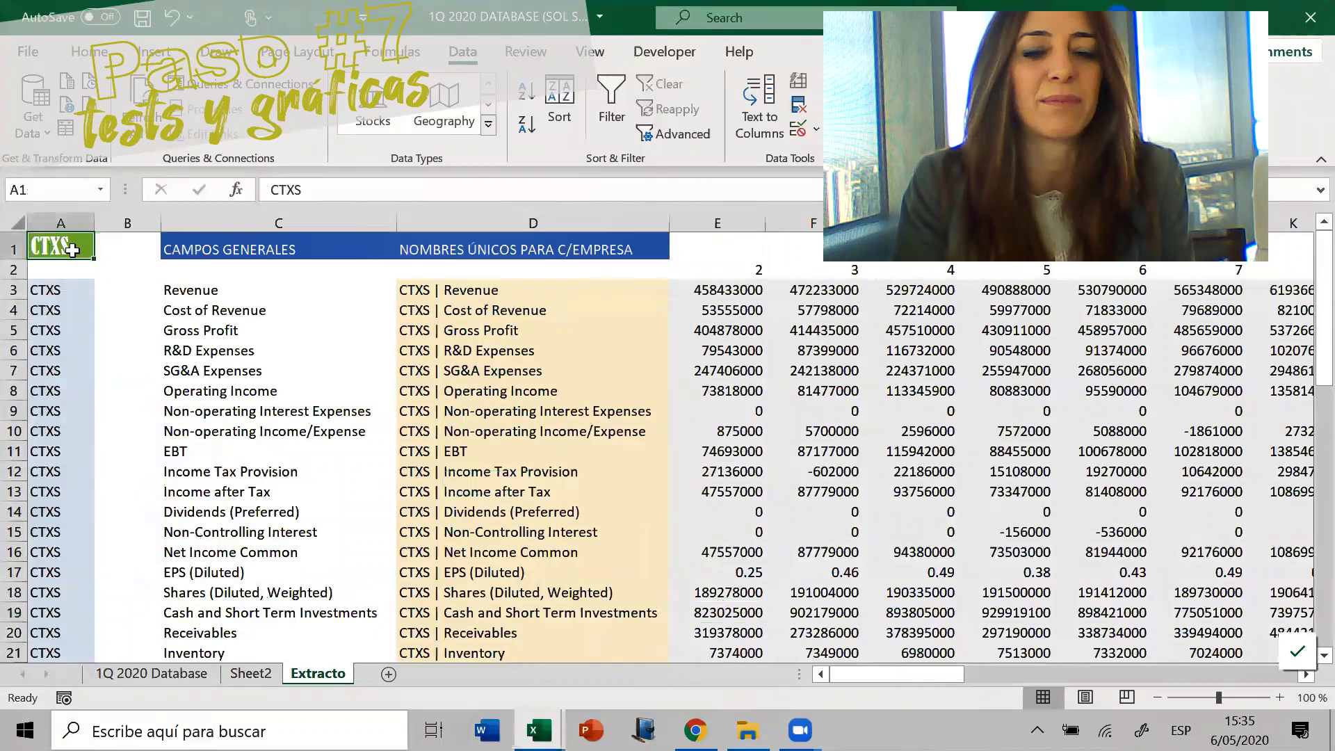
{"action": "type", "text": "A"}
{"action": "type", "text": "WAT"}
{"action": "key", "text": "Return"}
{"action": "left_click", "coordinate": [73, 250]}
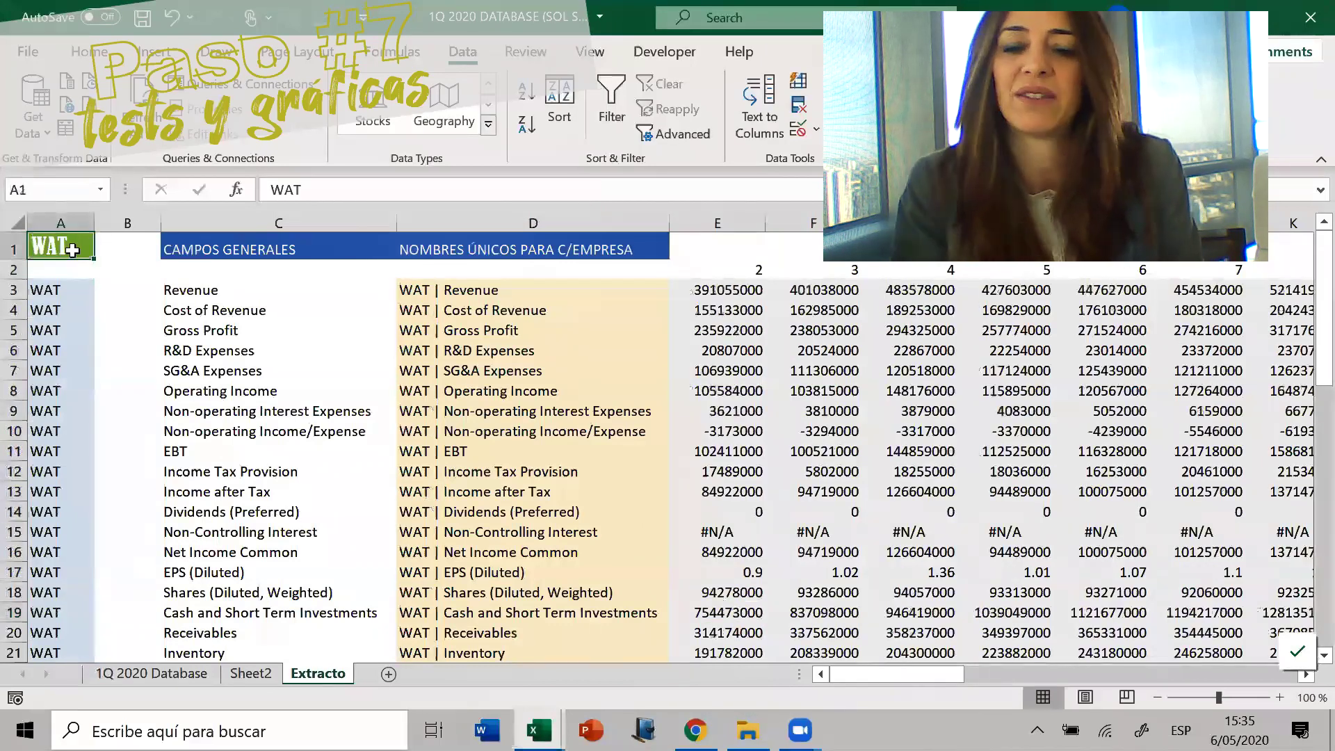
{"action": "type", "text": "MRT"}
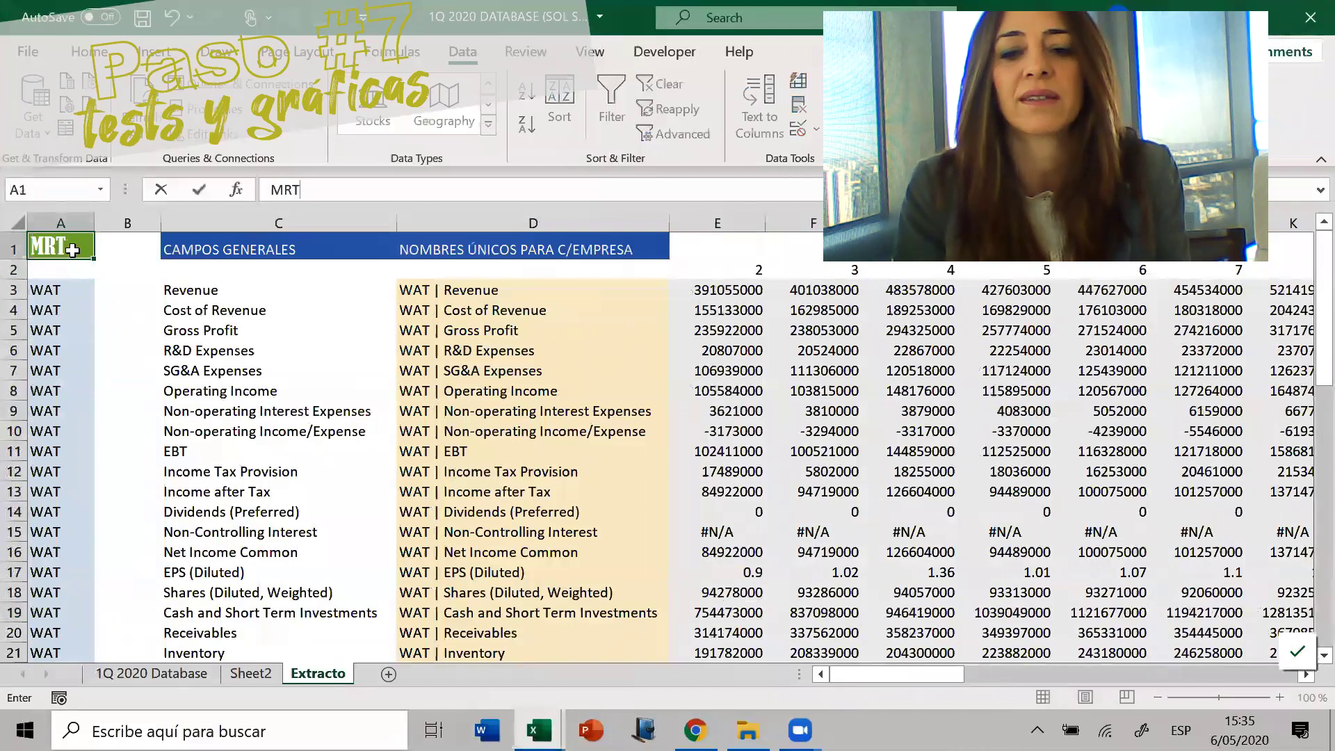
{"action": "key", "text": "Return"}
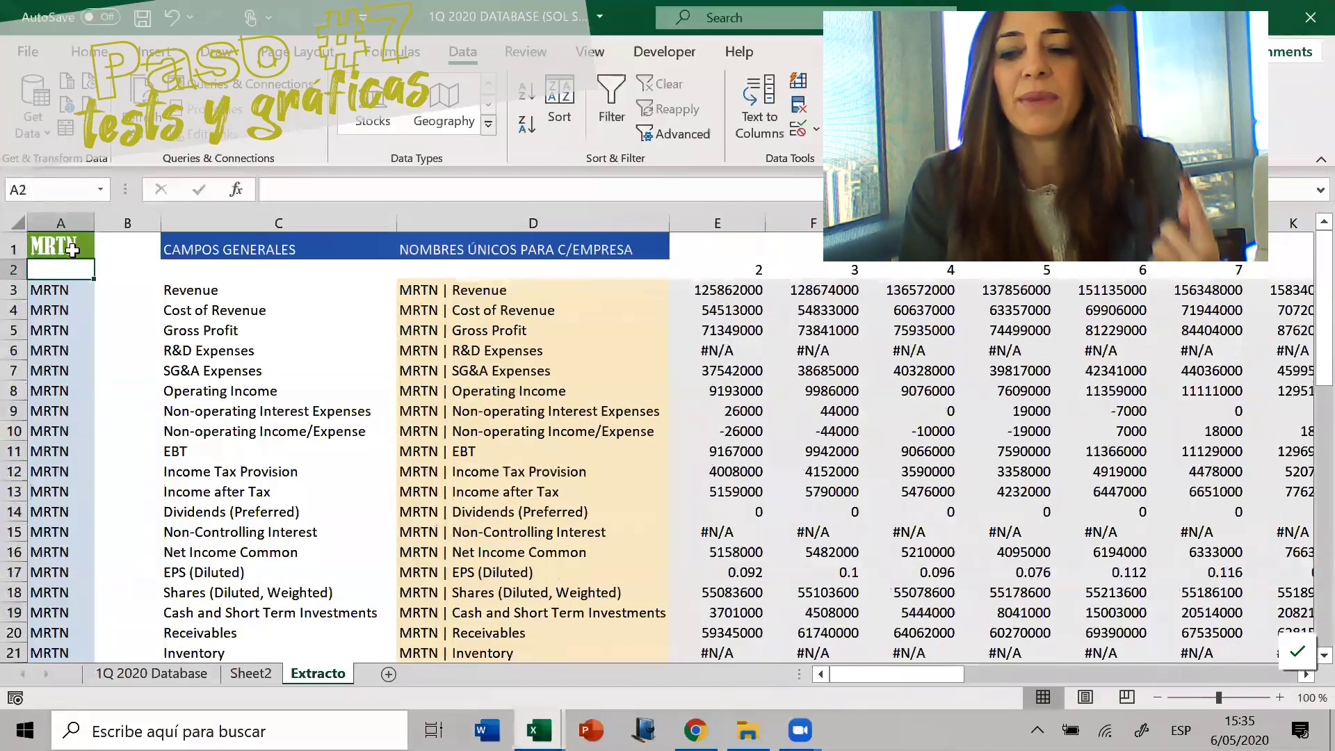
Set the ticker in A1 to PFE
{"action": "left_click", "coordinate": [73, 250]}
{"action": "type", "text": "PFE"}
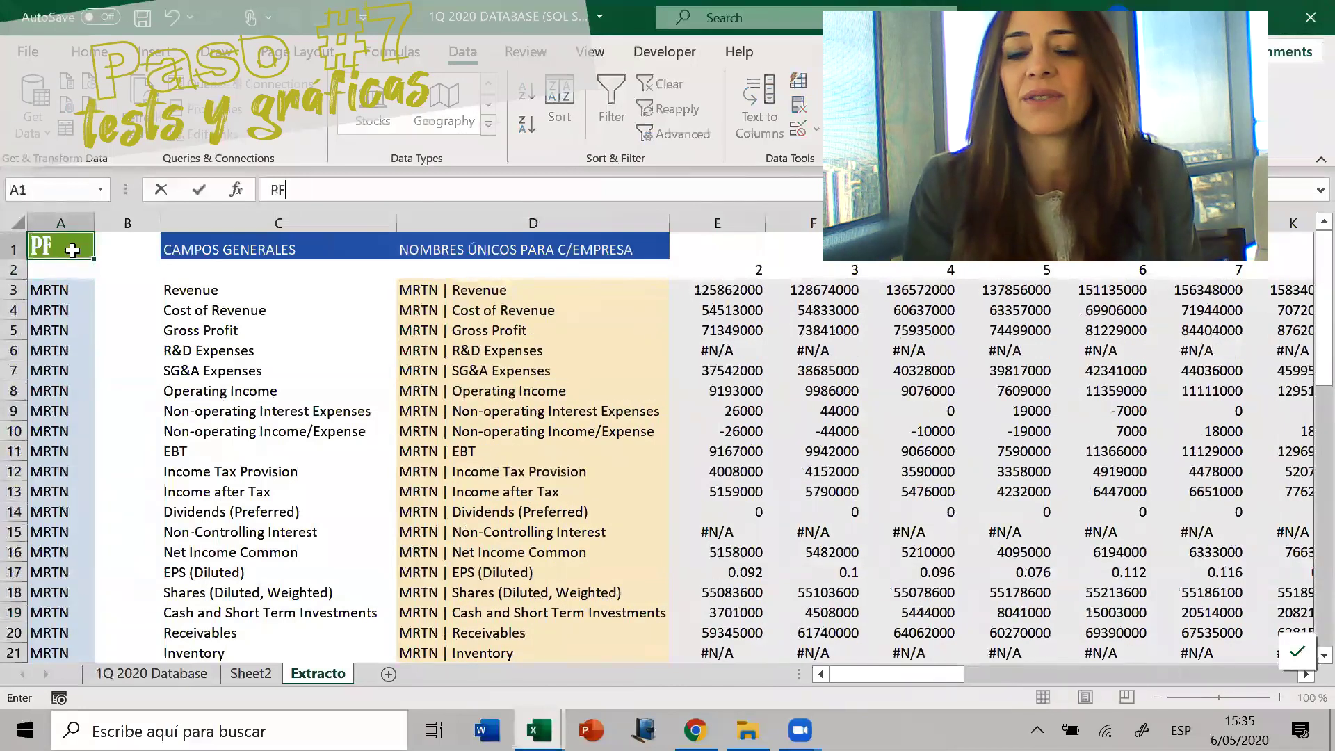
{"action": "key", "text": "Return"}
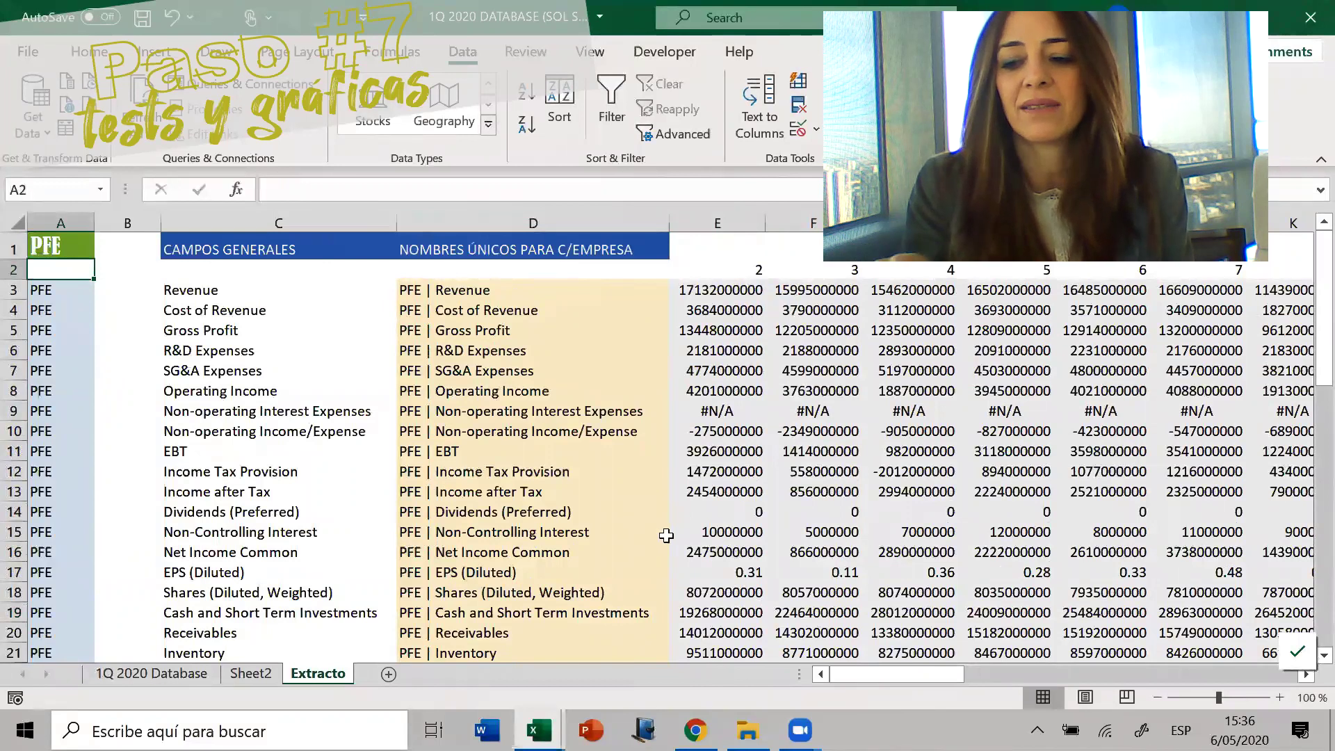
Define the name REVENUE for the Revenue values in E3:H3
{"action": "left_click_drag", "start_coordinate": [735, 292], "coordinate": [1050, 294]}
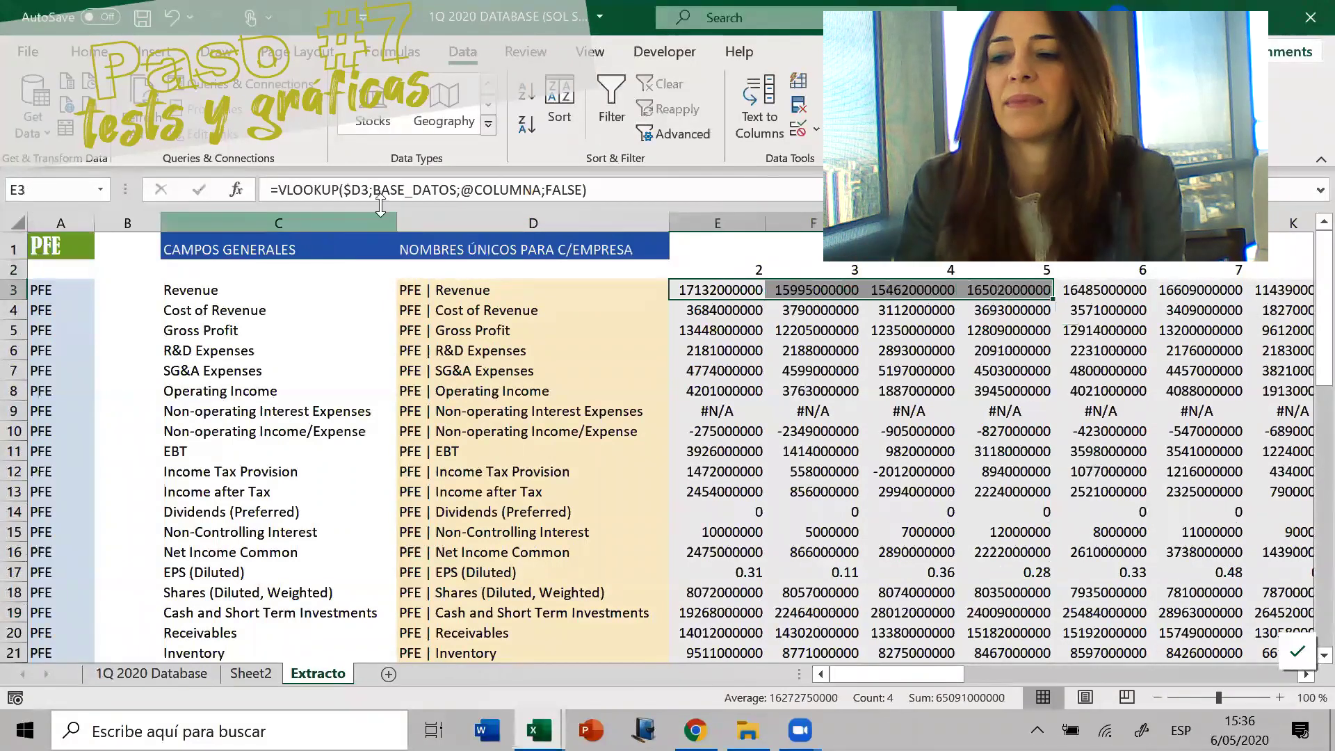
{"action": "left_click", "coordinate": [62, 189]}
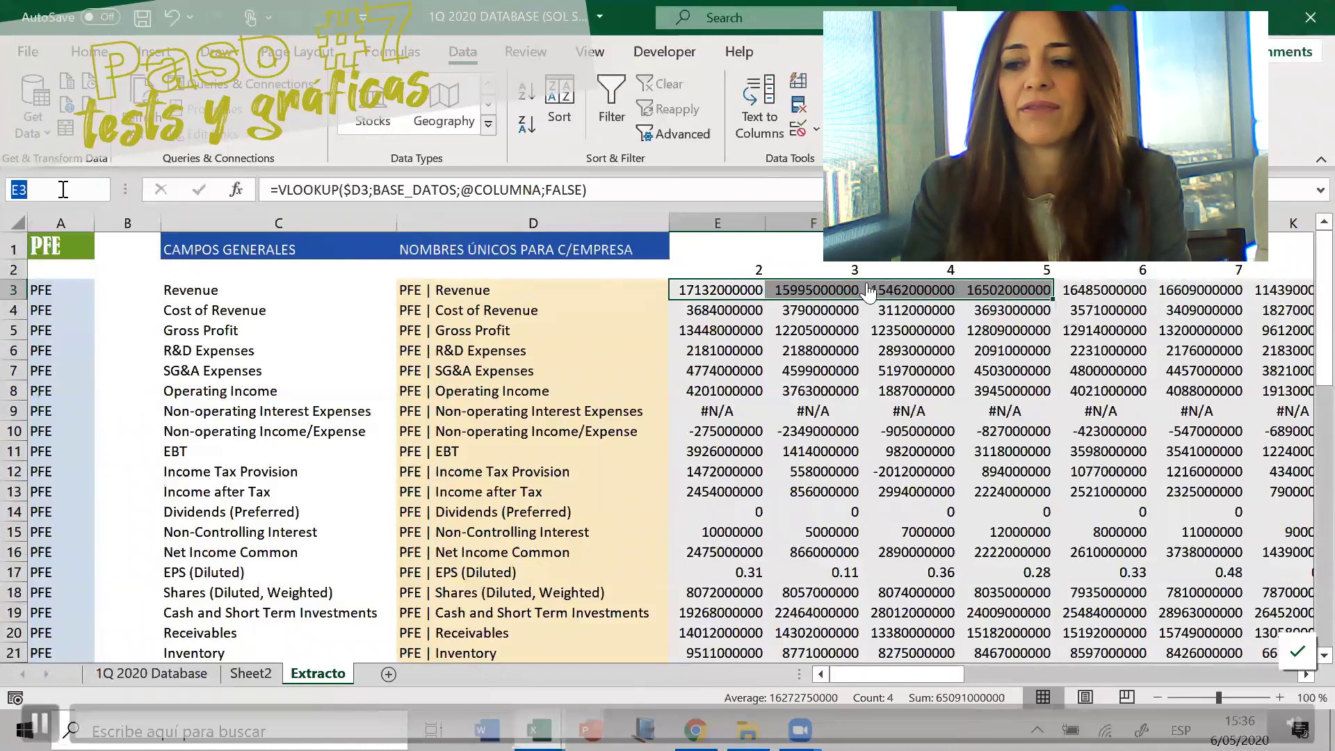
{"action": "type", "text": "REVENUE"}
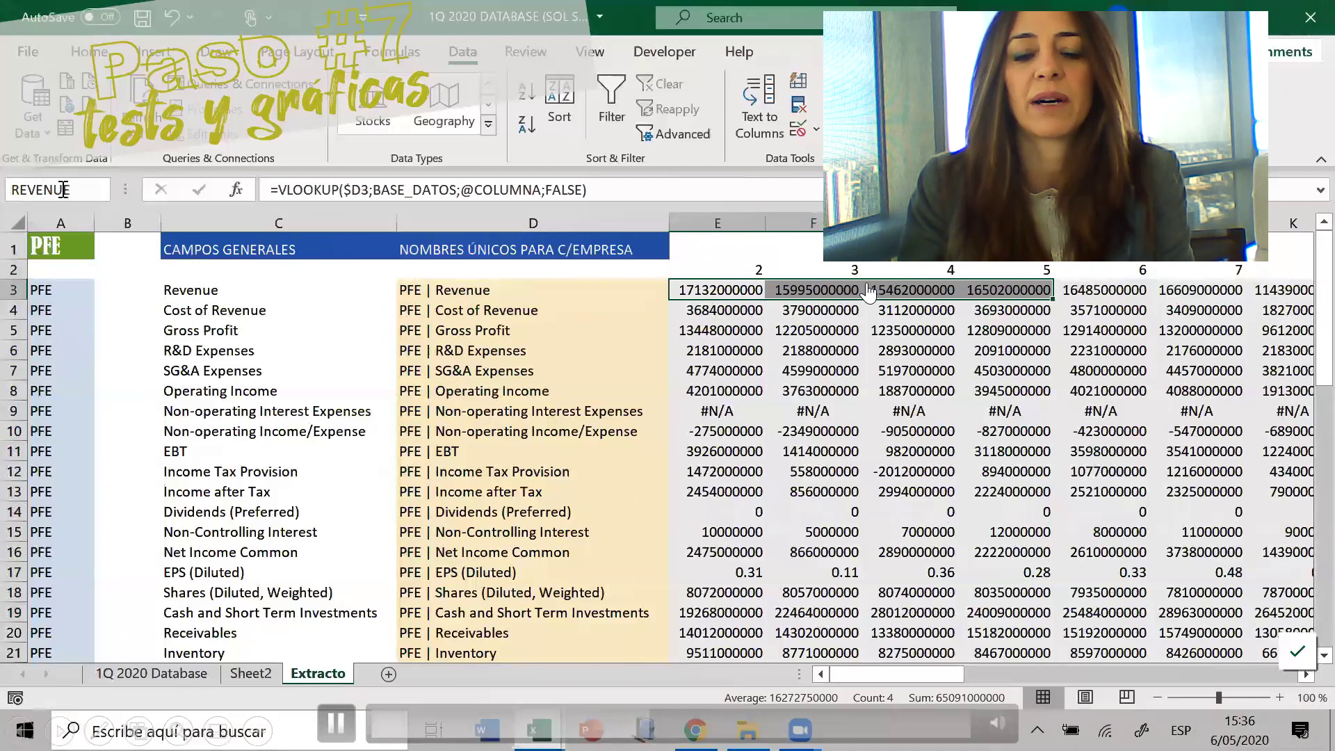
{"action": "key", "text": "Return"}
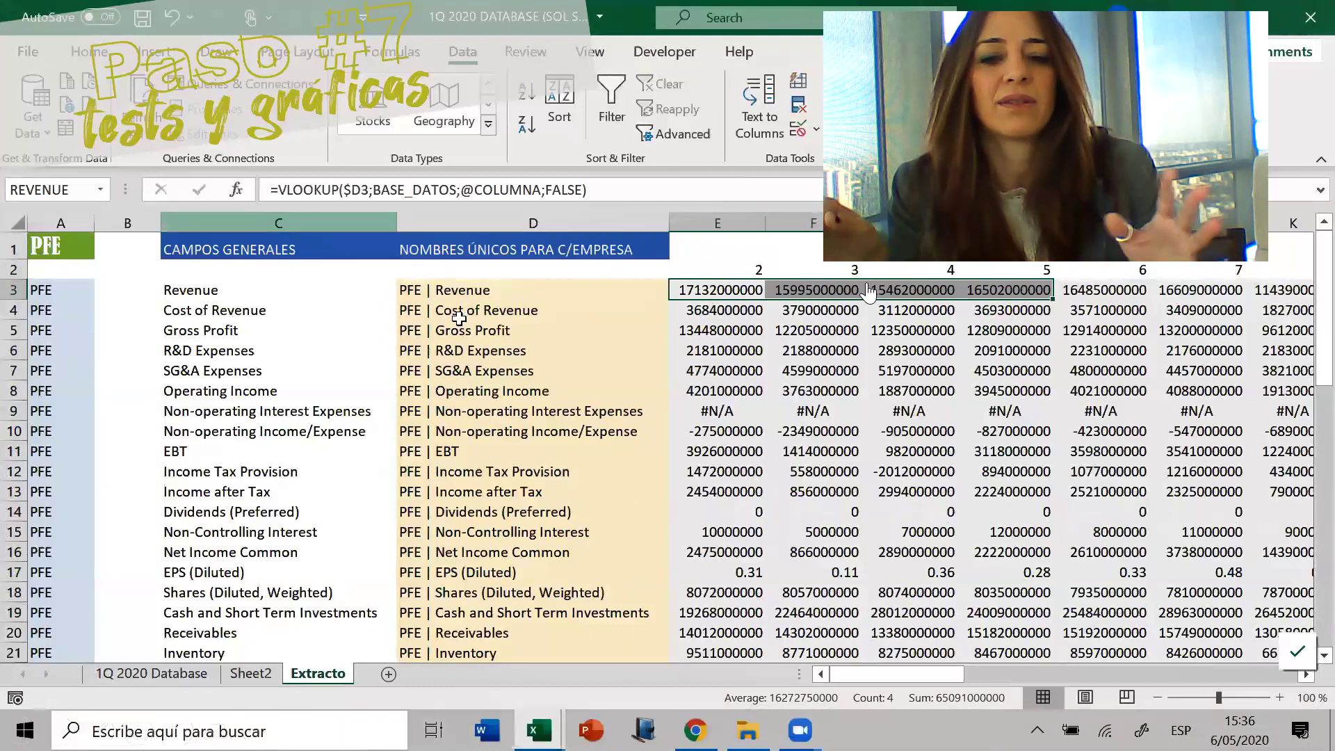
Define the name GROSS_PROFIS for the Gross Profit values in E5:H5
{"action": "left_click", "coordinate": [714, 331]}
{"action": "left_click_drag", "start_coordinate": [714, 331], "coordinate": [1009, 331]}
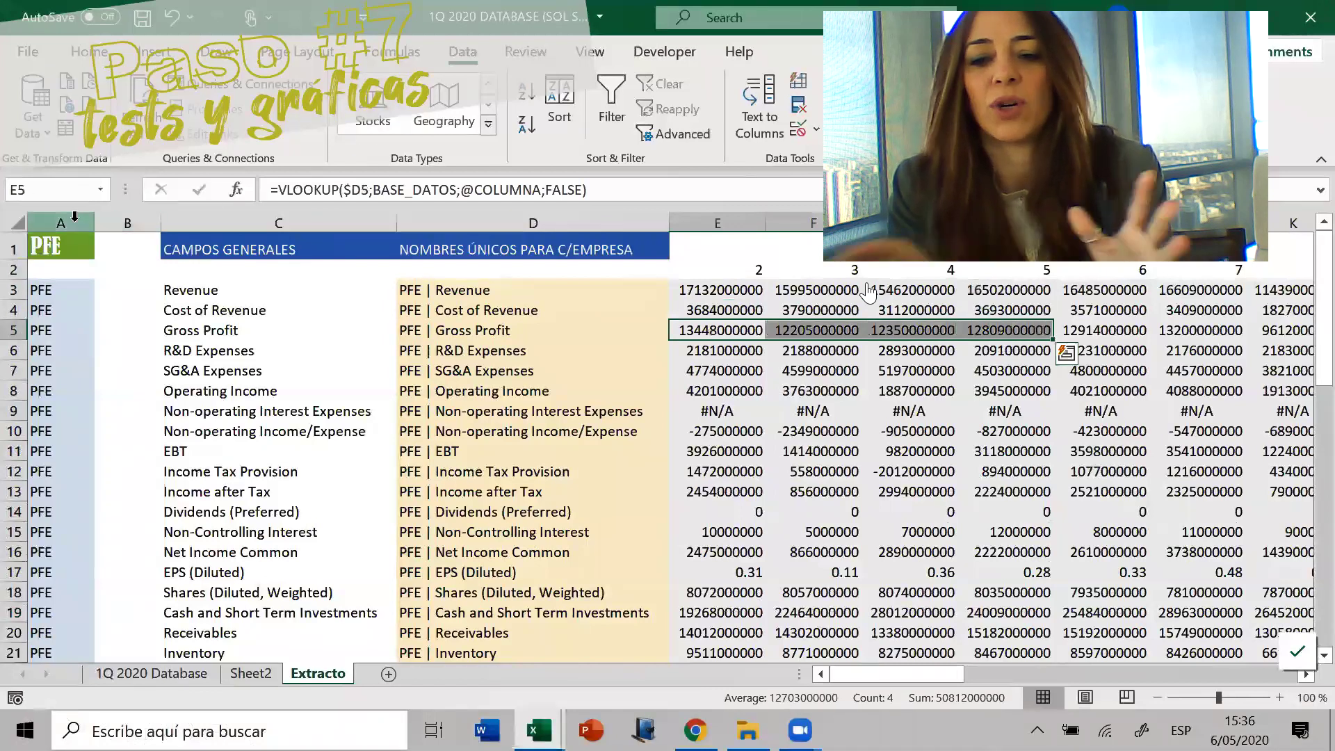
{"action": "left_click", "coordinate": [74, 199]}
{"action": "type", "text": "GRS"}
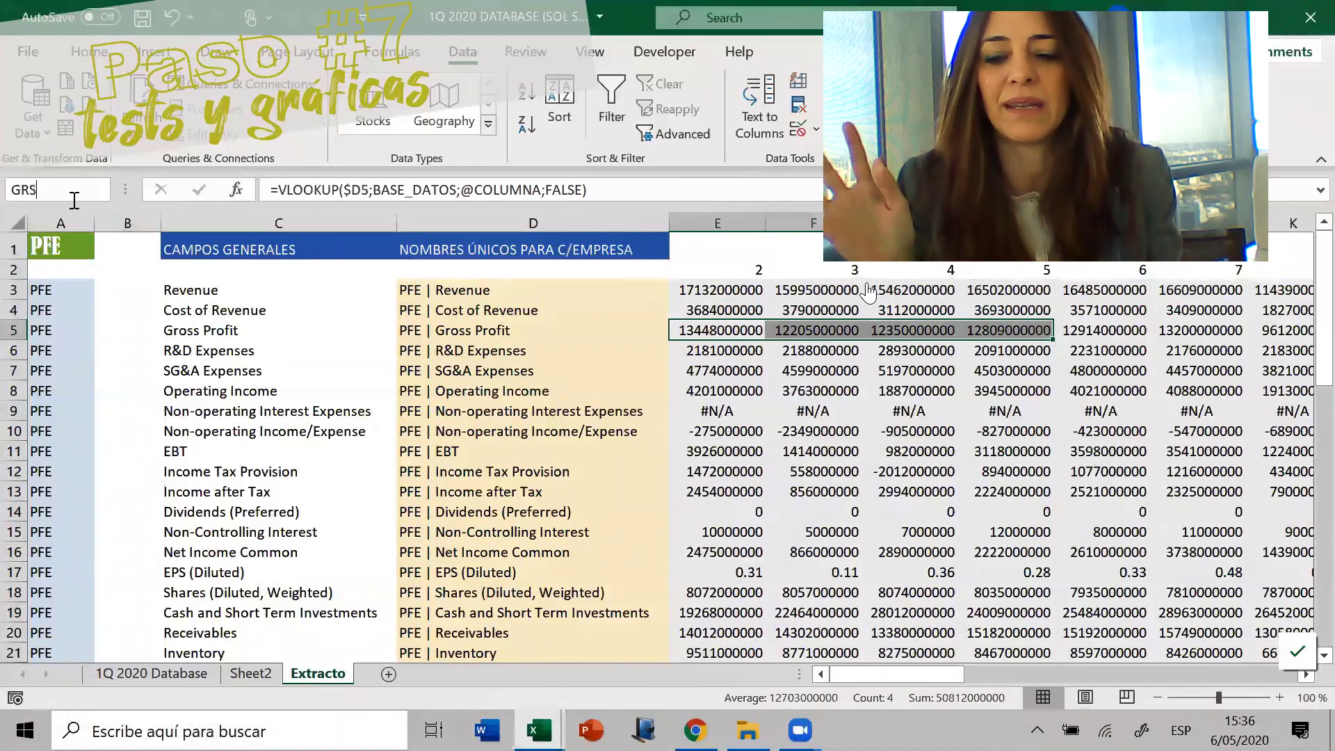
{"action": "key", "text": "BackSpace"}
{"action": "type", "text": "OSS"}
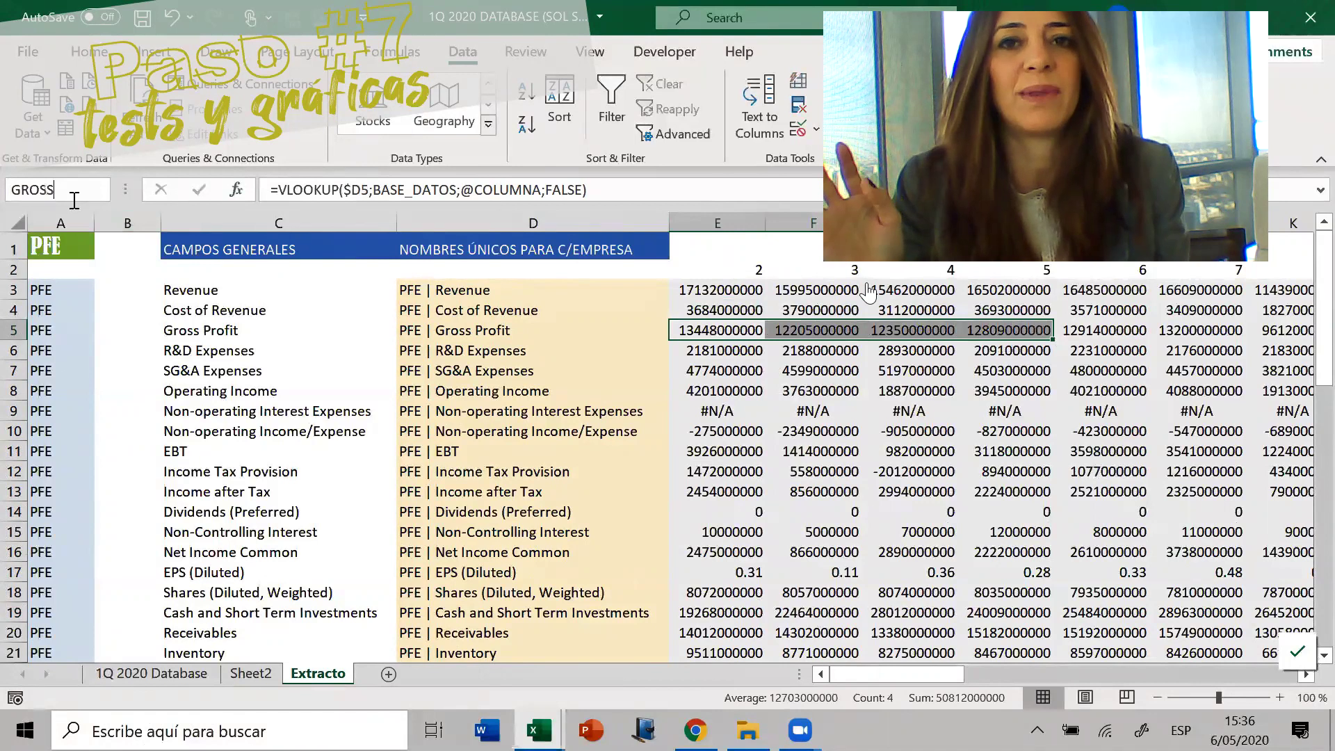
{"action": "type", "text": "_PROFIS"}
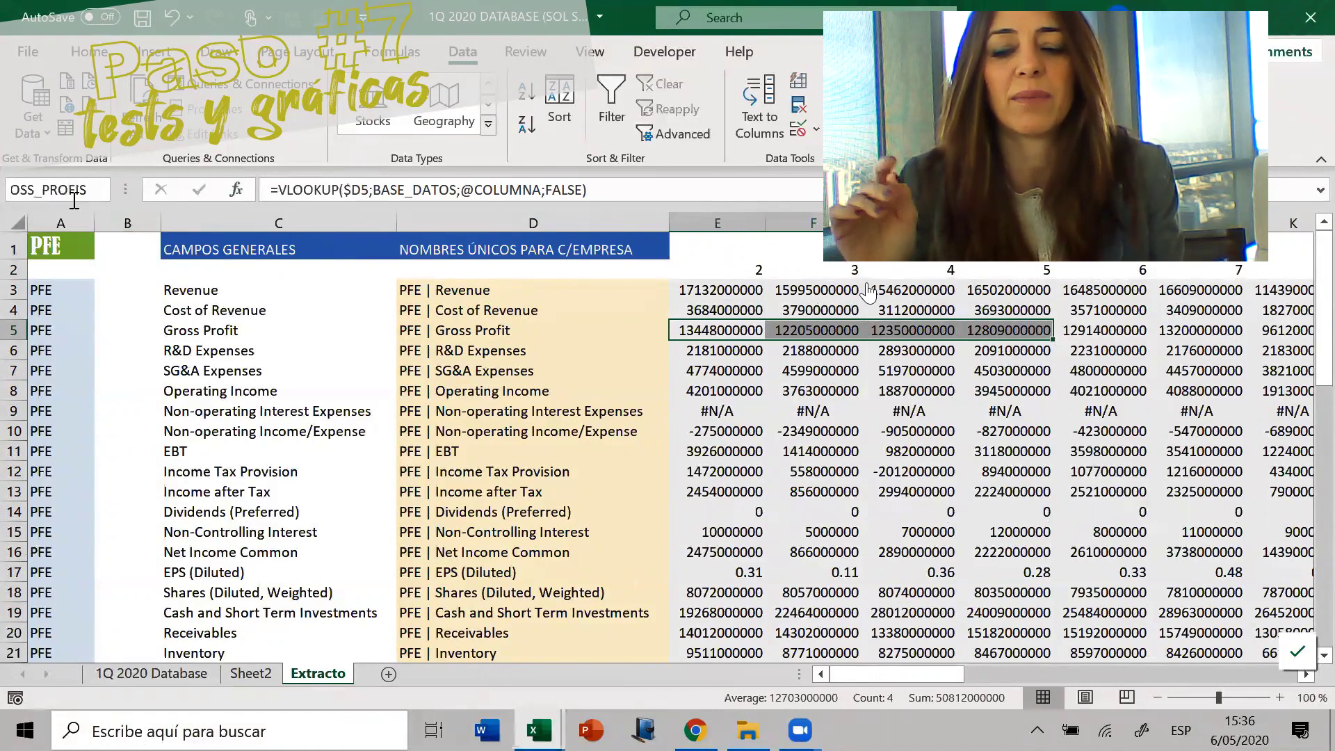
{"action": "key", "text": "Return"}
Insert a column chart of the Revenue values in E3:H3 and place it over the data below, from about column E
{"action": "left_click_drag", "start_coordinate": [507, 292], "coordinate": [972, 283]}
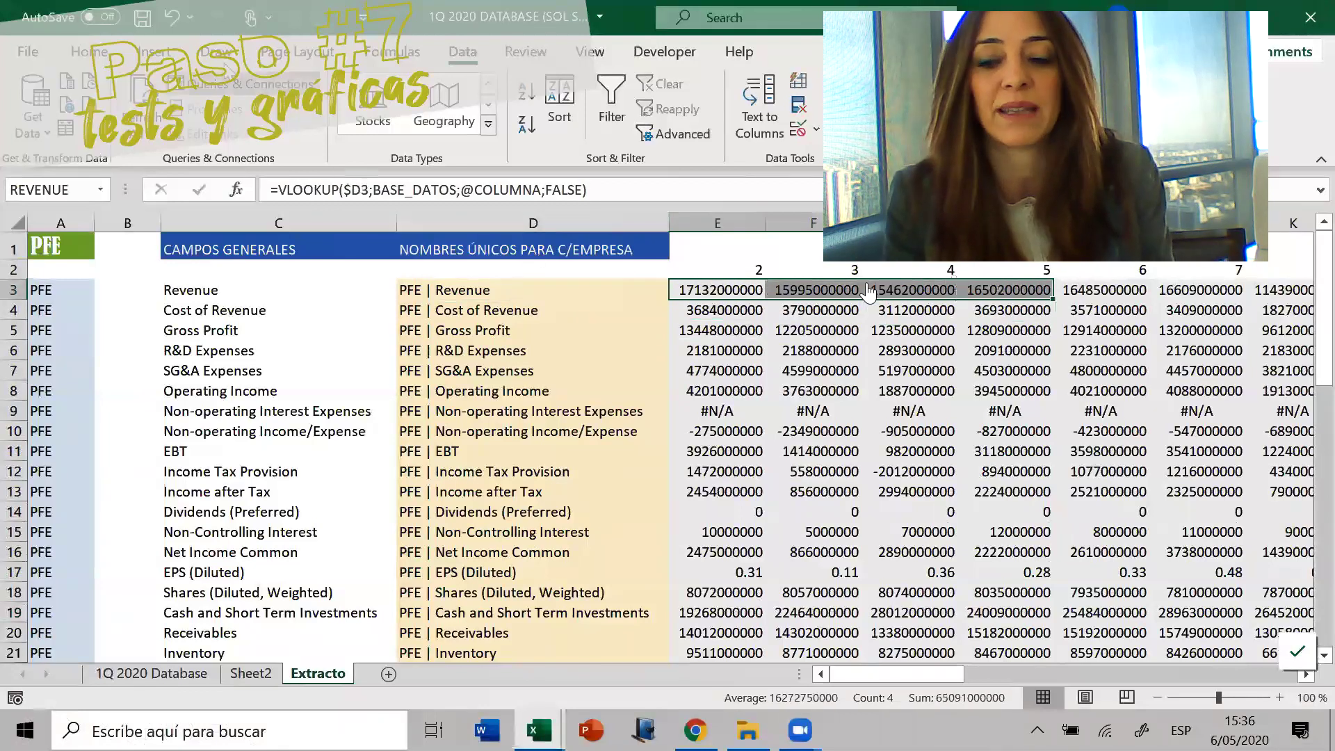
{"action": "left_click", "coordinate": [154, 51]}
{"action": "left_click", "coordinate": [489, 125]}
{"action": "left_click", "coordinate": [861, 643]}
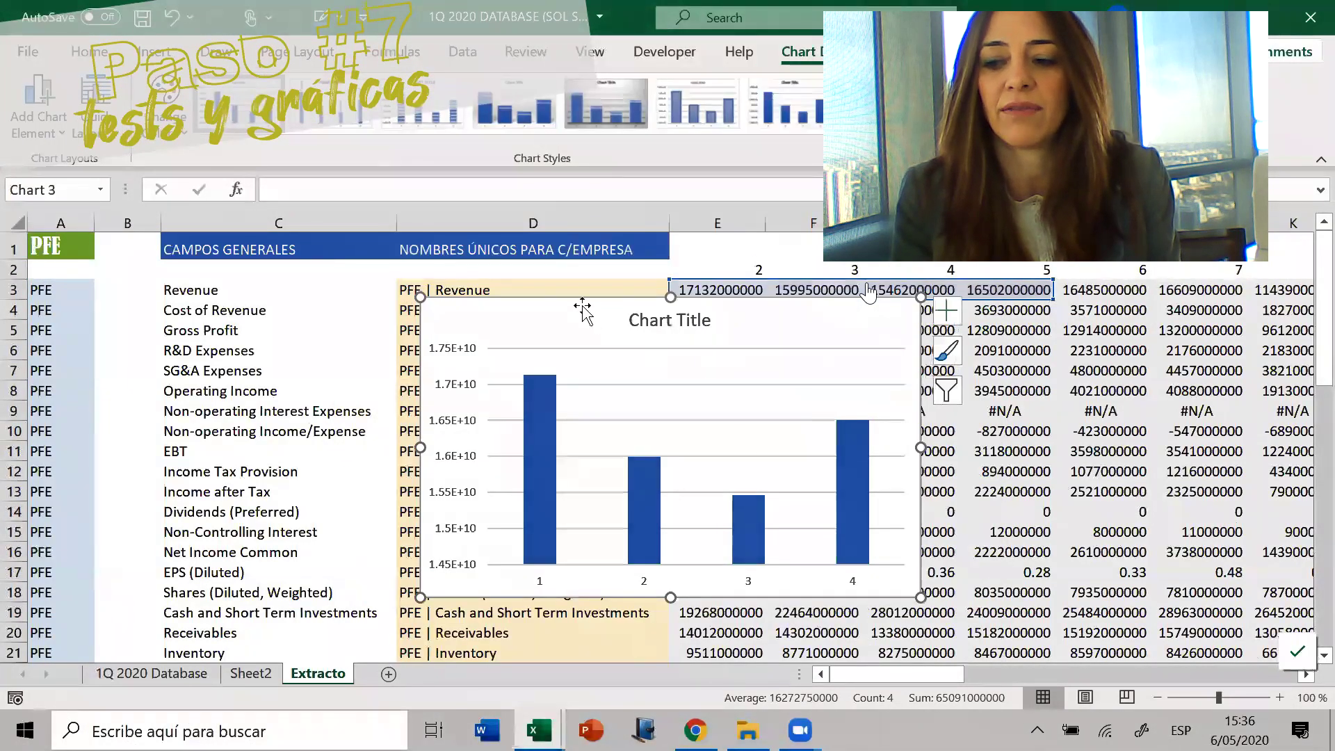
{"action": "left_click_drag", "start_coordinate": [580, 298], "coordinate": [852, 400]}
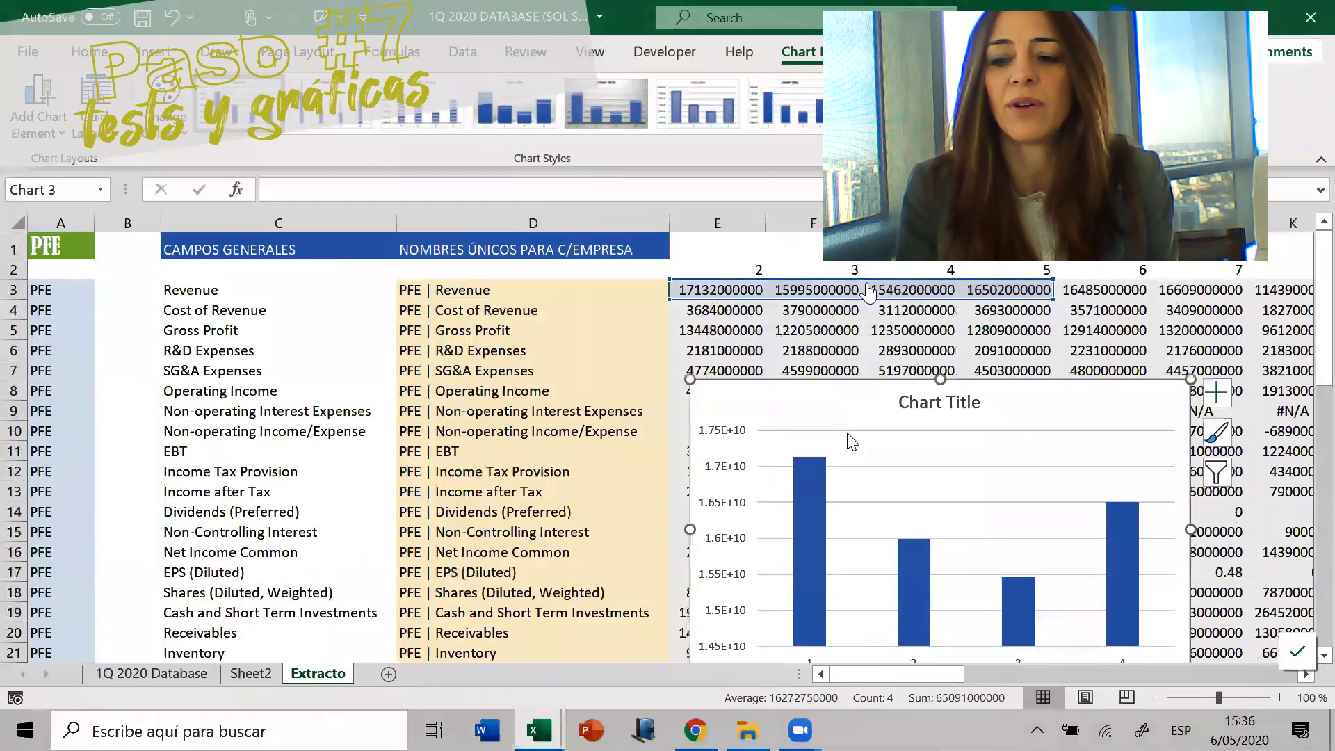
Edit the chart's data source so that its series takes its name from the Revenue label in C3
{"action": "right_click", "coordinate": [853, 443]}
{"action": "left_click", "coordinate": [931, 543]}
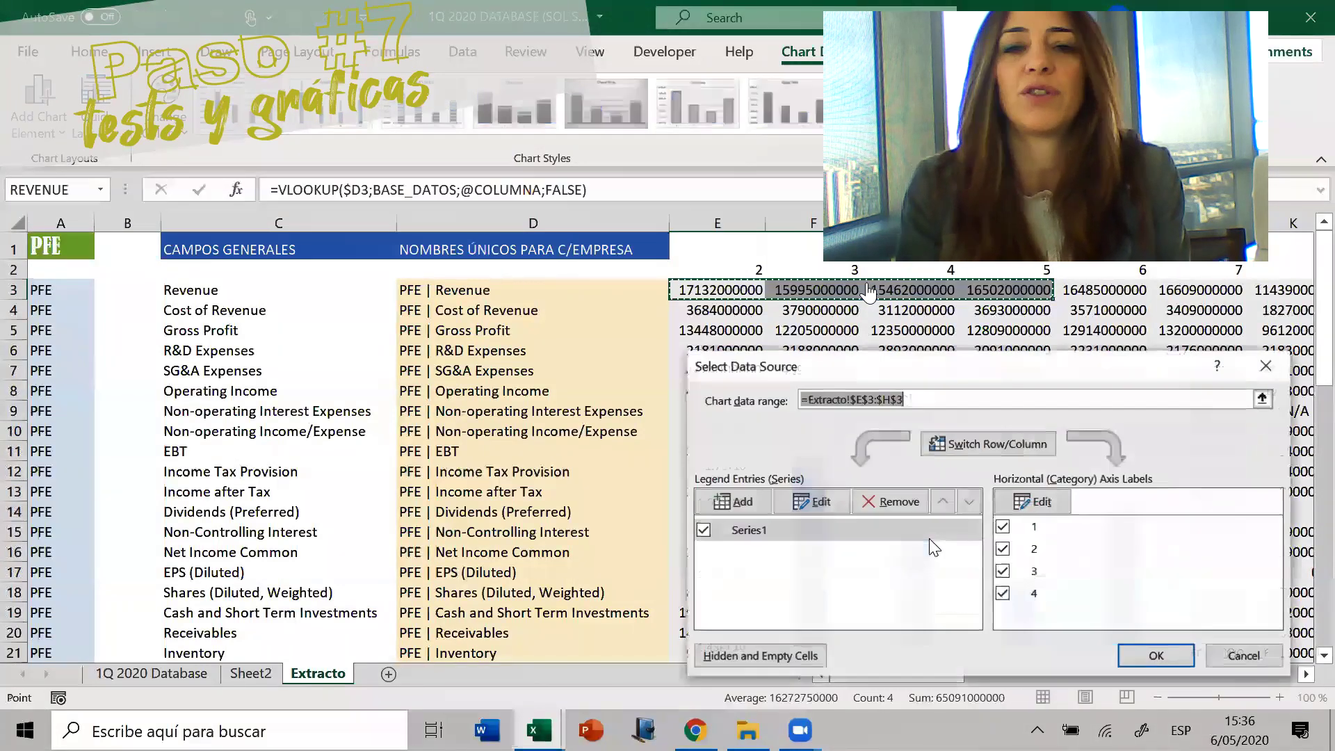
{"action": "left_click", "coordinate": [804, 527]}
{"action": "left_click", "coordinate": [812, 502]}
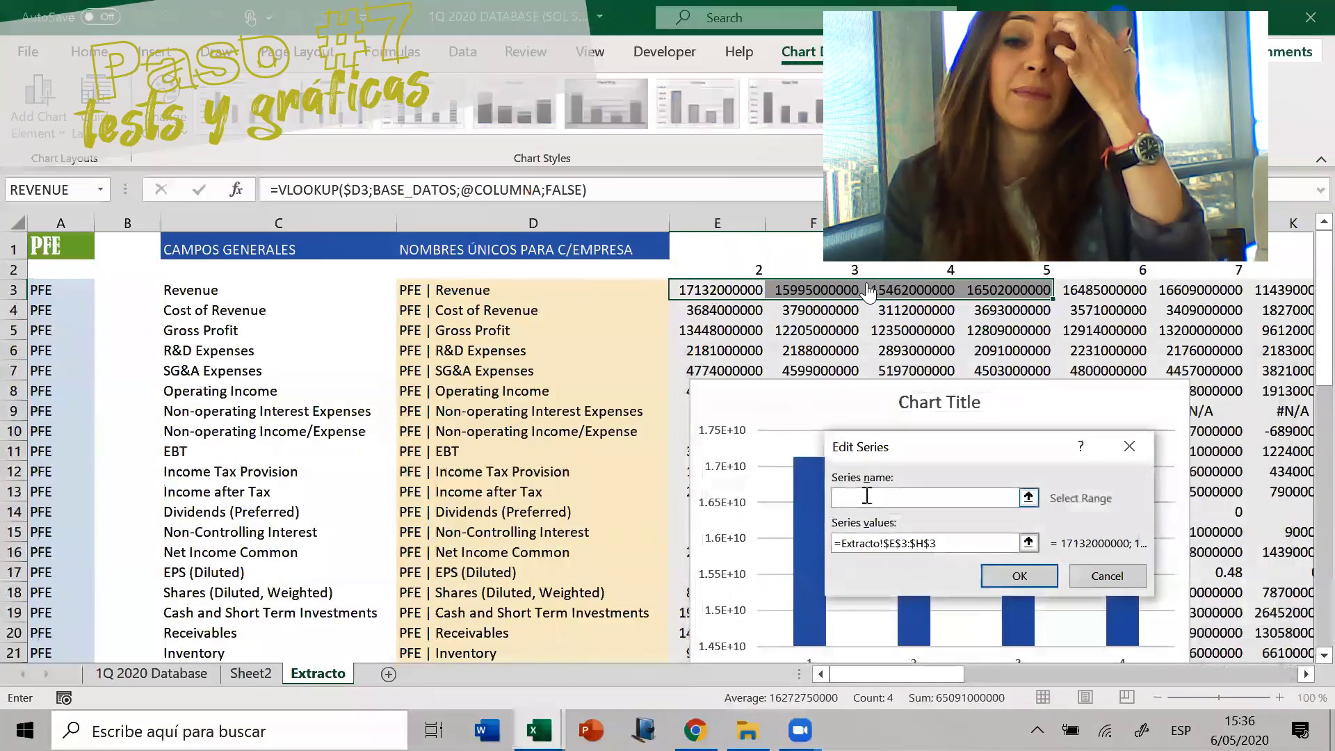
{"action": "left_click", "coordinate": [239, 287]}
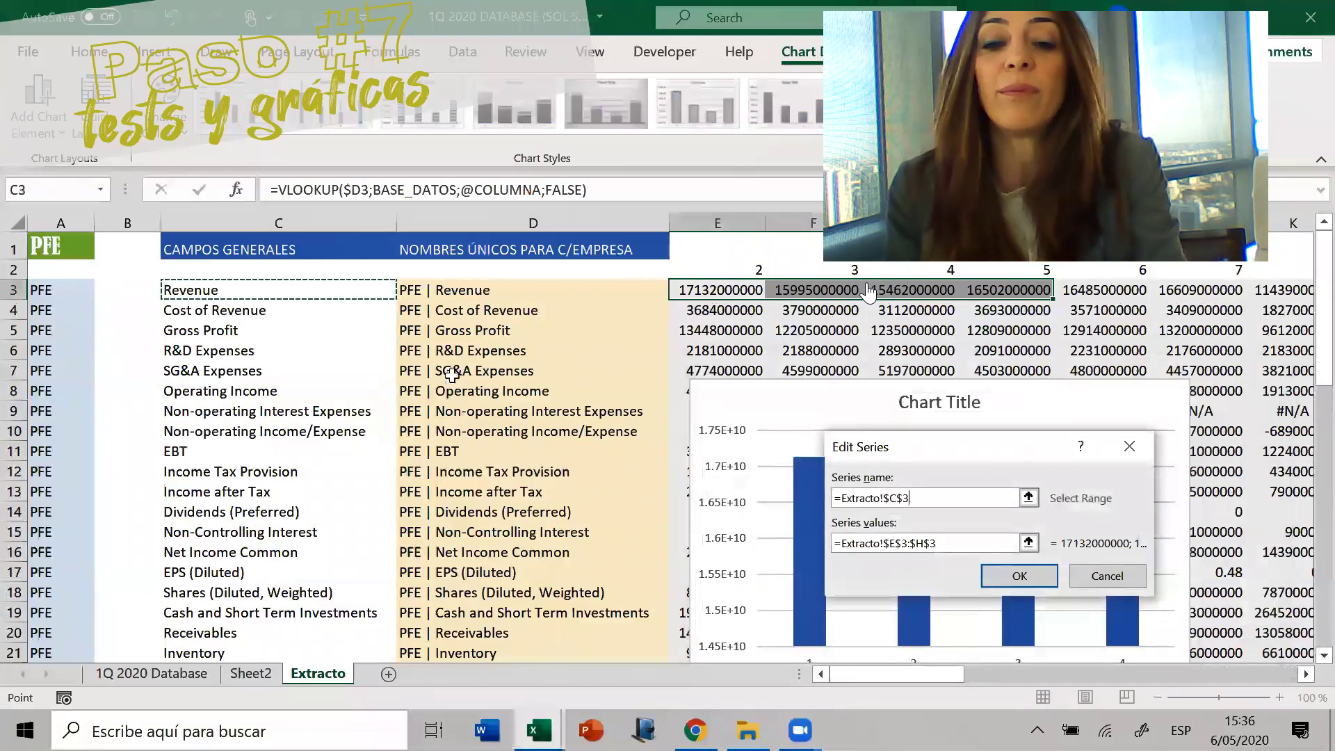
{"action": "left_click", "coordinate": [1020, 576]}
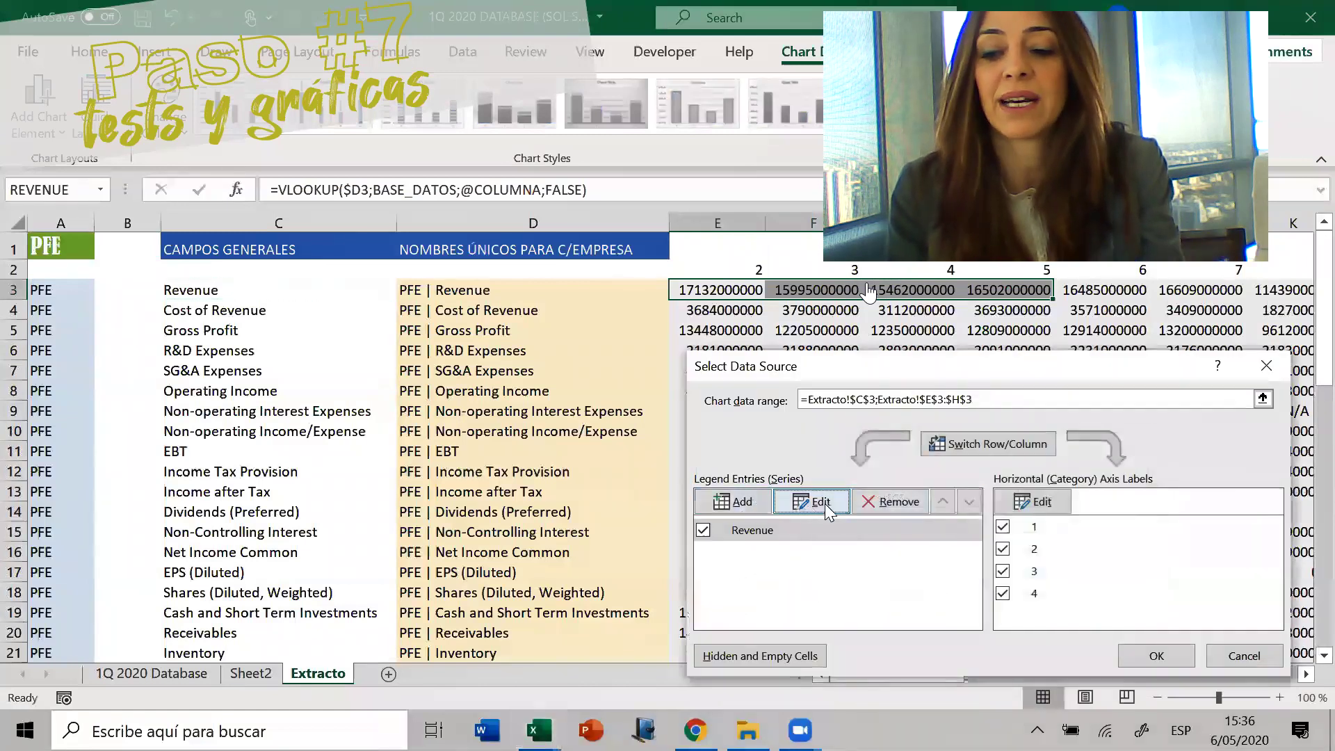
Add a second series to the chart, taking its name from the Gross Profit label in C5 and its values from E5:H5
{"action": "left_click", "coordinate": [744, 504]}
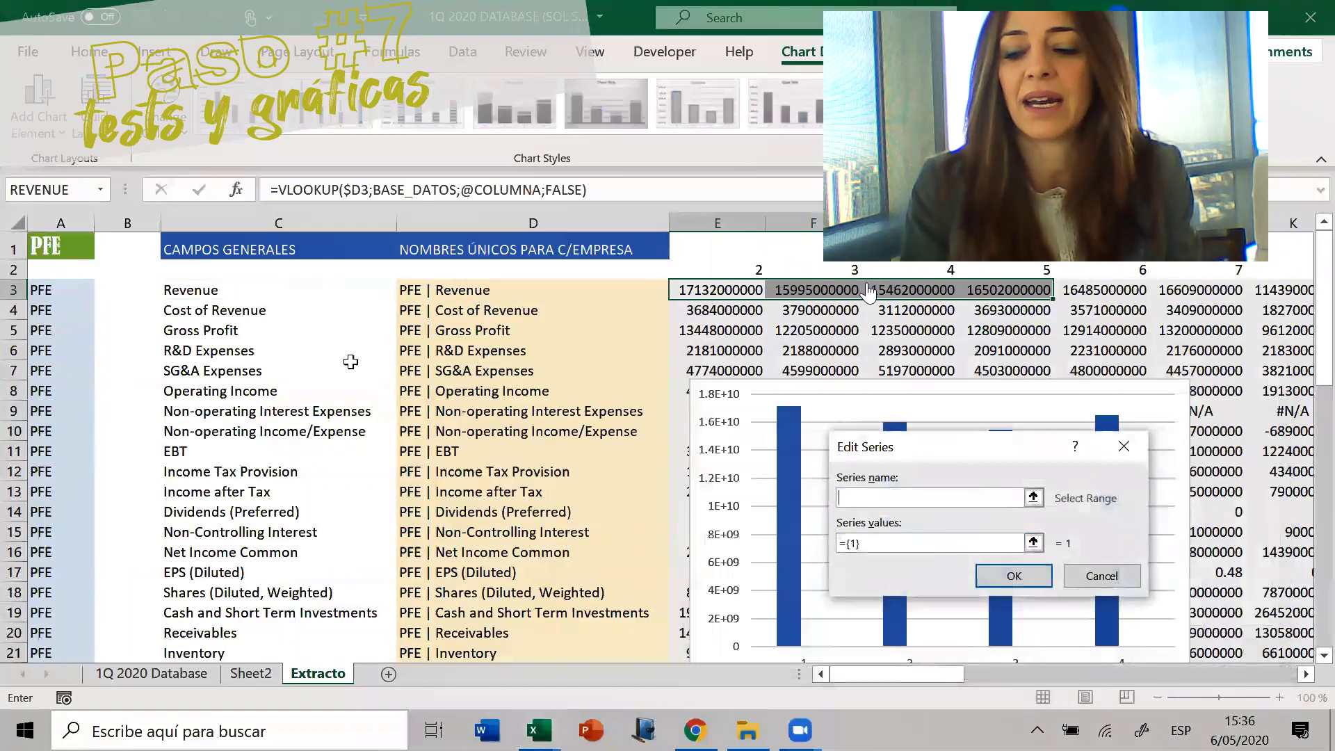
{"action": "left_click", "coordinate": [254, 330]}
{"action": "triple_click", "coordinate": [882, 543]}
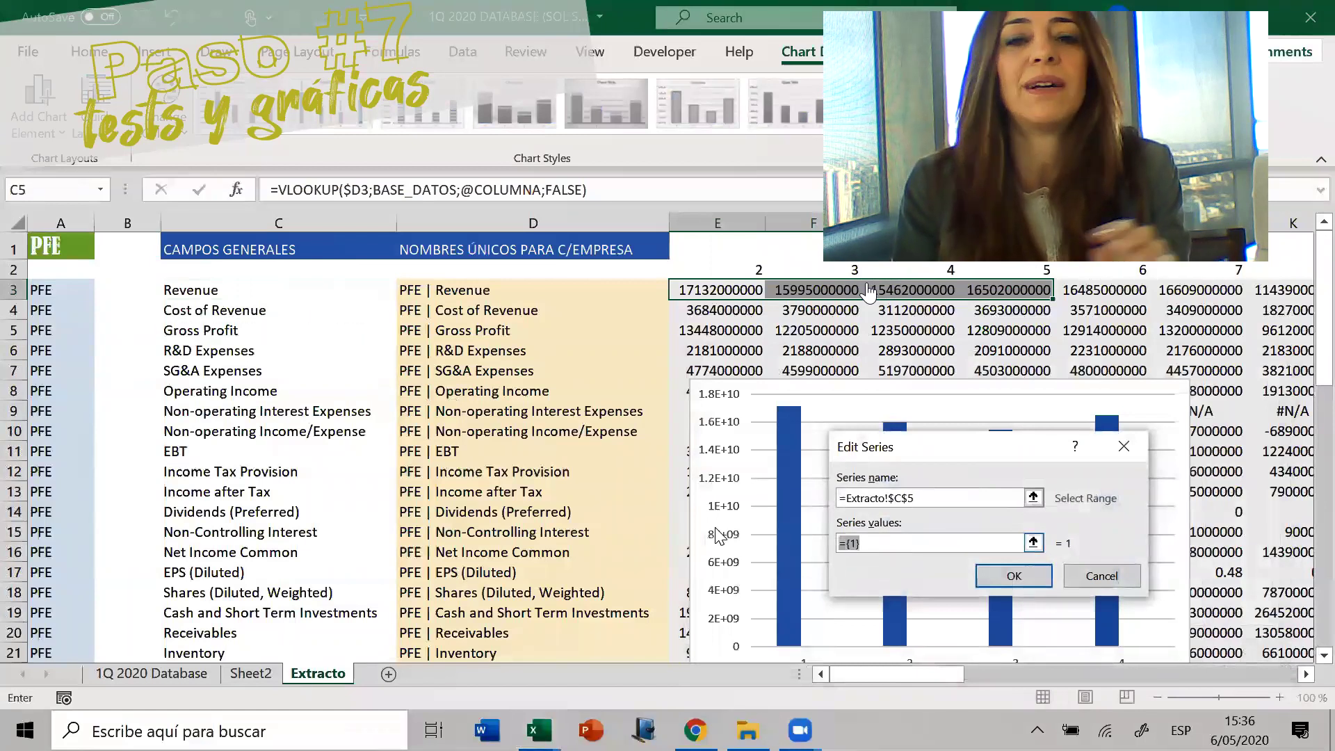
{"action": "key", "text": "Delete"}
{"action": "left_click_drag", "start_coordinate": [730, 328], "coordinate": [979, 330]}
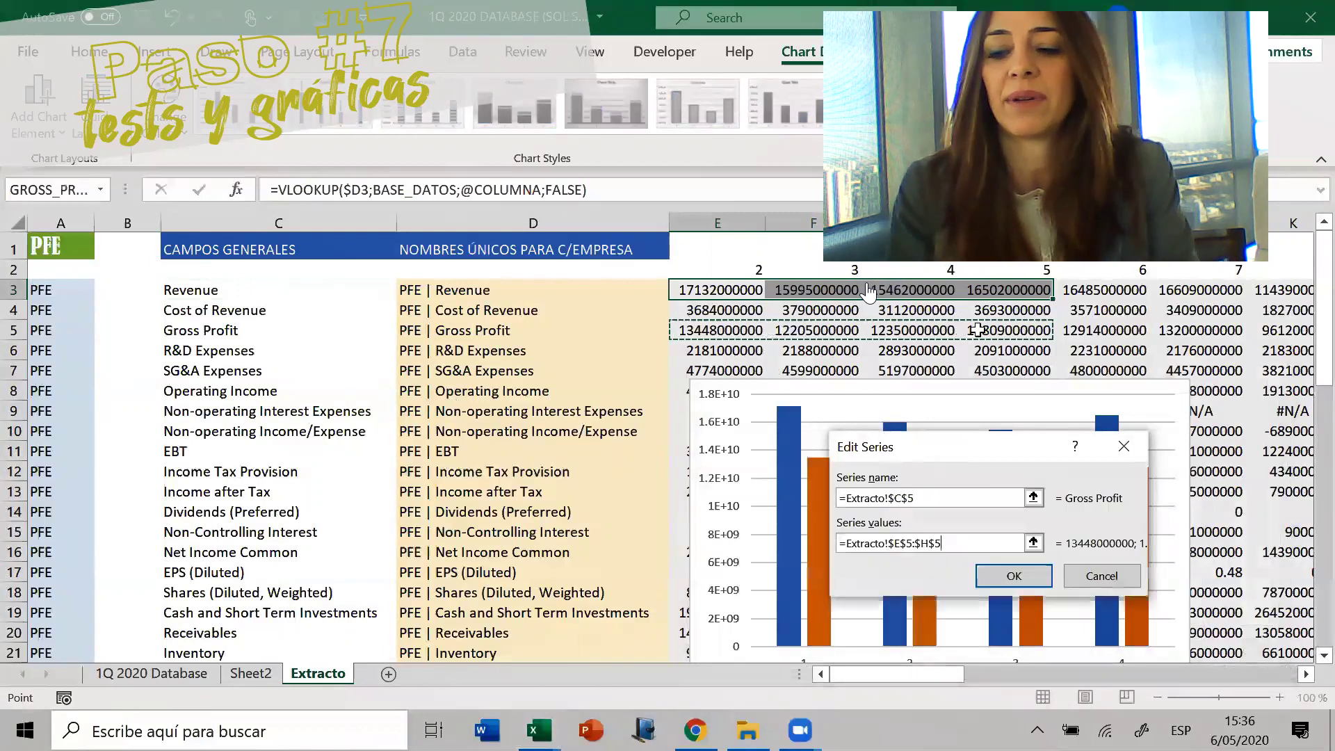
{"action": "left_click", "coordinate": [1014, 575]}
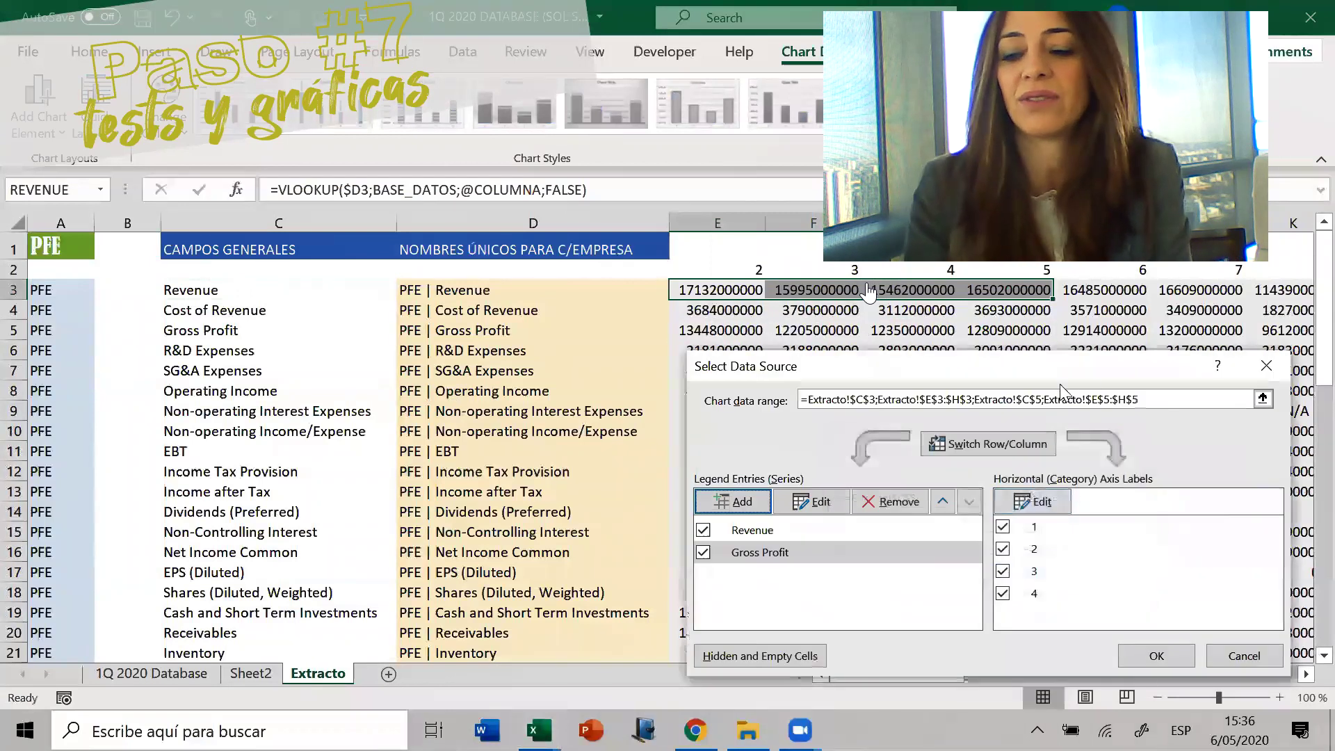
{"action": "left_click", "coordinate": [1133, 656]}
Move the chart up to about row 3 and apply a quick layout with a chart title and a legend below the plot
{"action": "left_click_drag", "start_coordinate": [1024, 393], "coordinate": [1065, 299]}
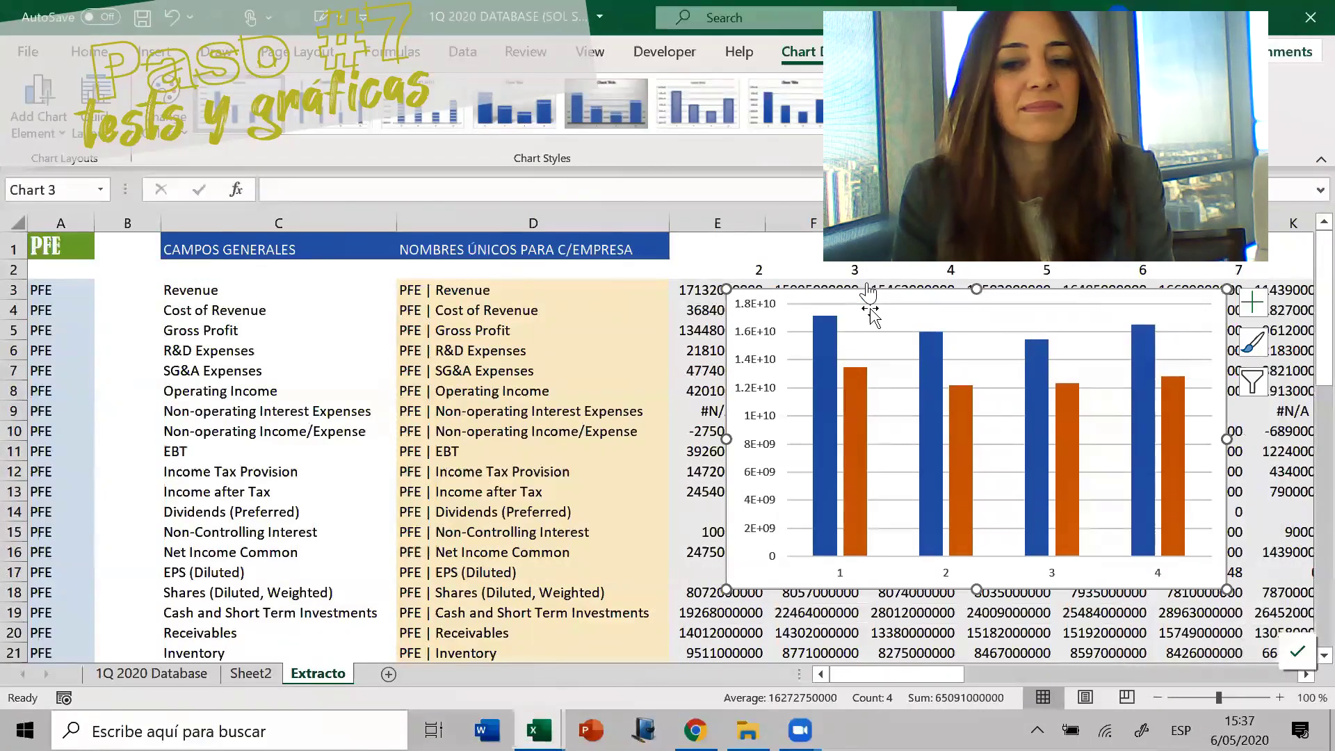
{"action": "left_click", "coordinate": [97, 107]}
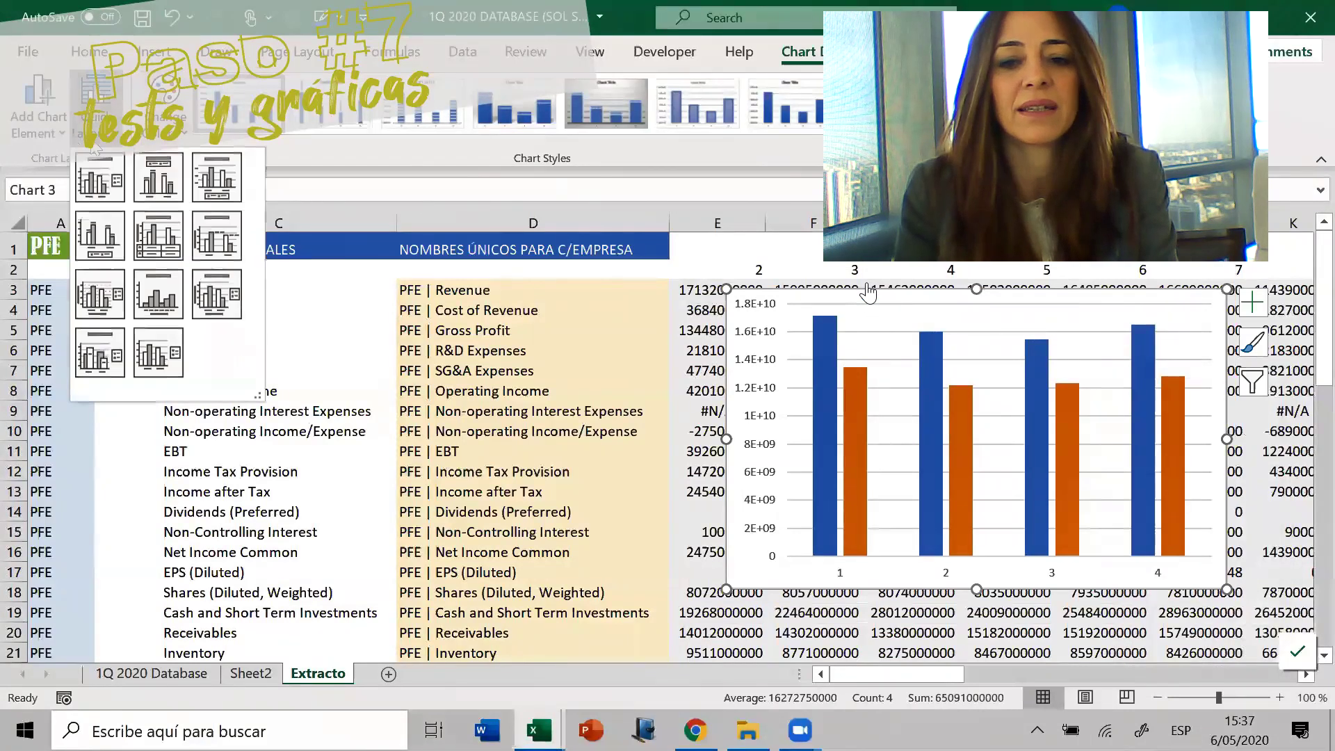
{"action": "left_click", "coordinate": [205, 191]}
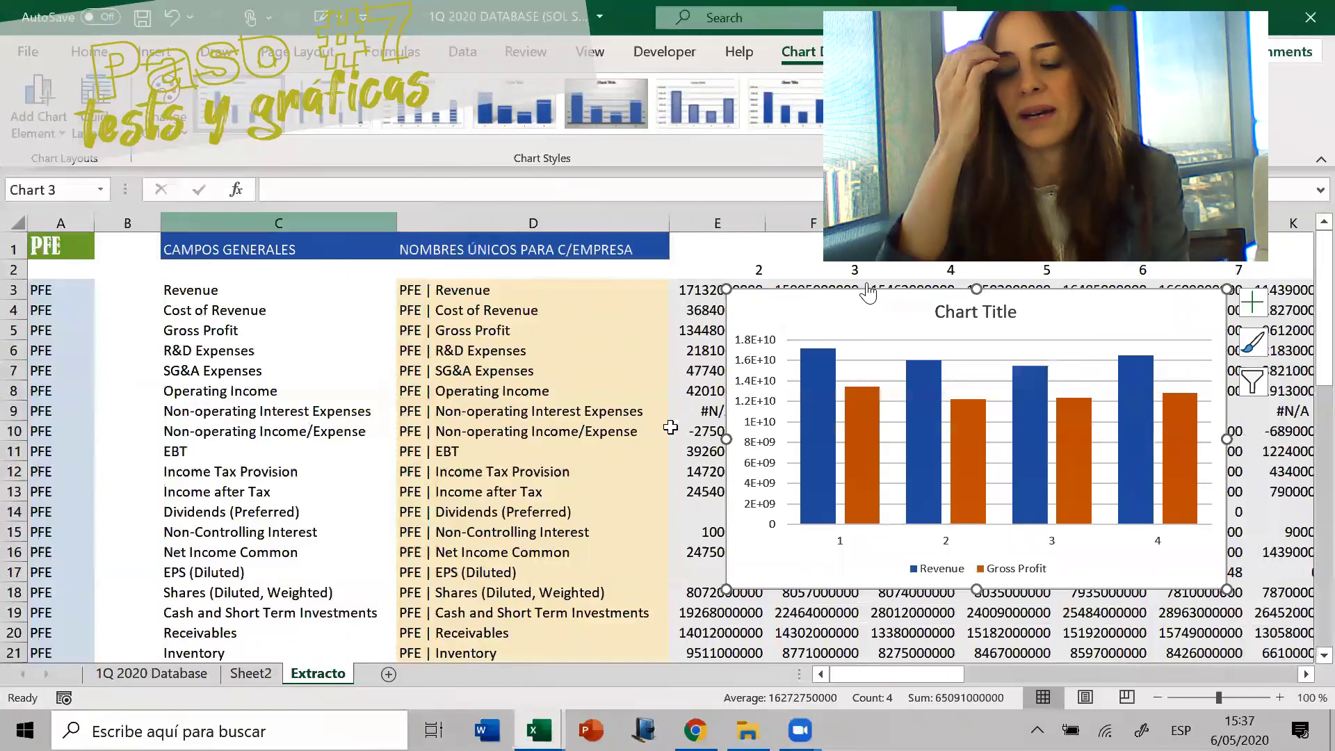
Link the chart title to the ticker in cell A1 with the formula =Extracto!$A$1
{"action": "left_click", "coordinate": [974, 315]}
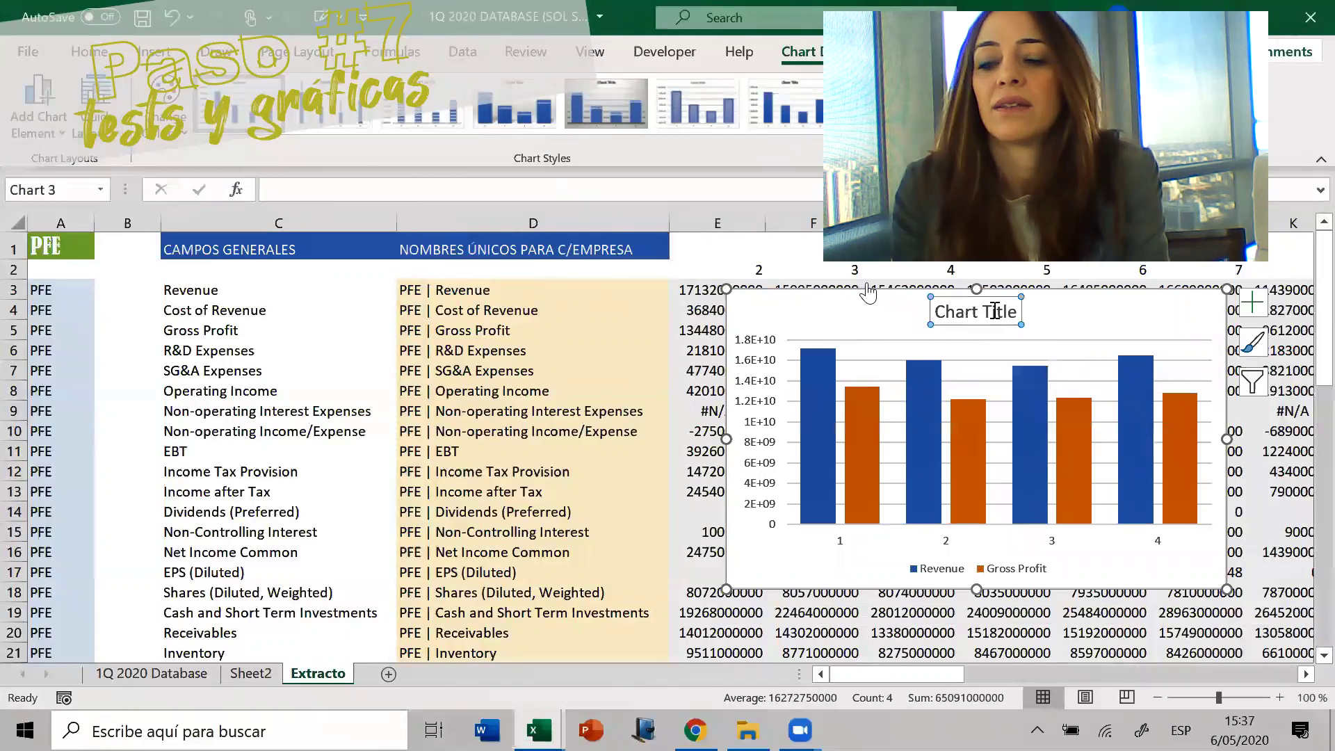
{"action": "left_click", "coordinate": [590, 189]}
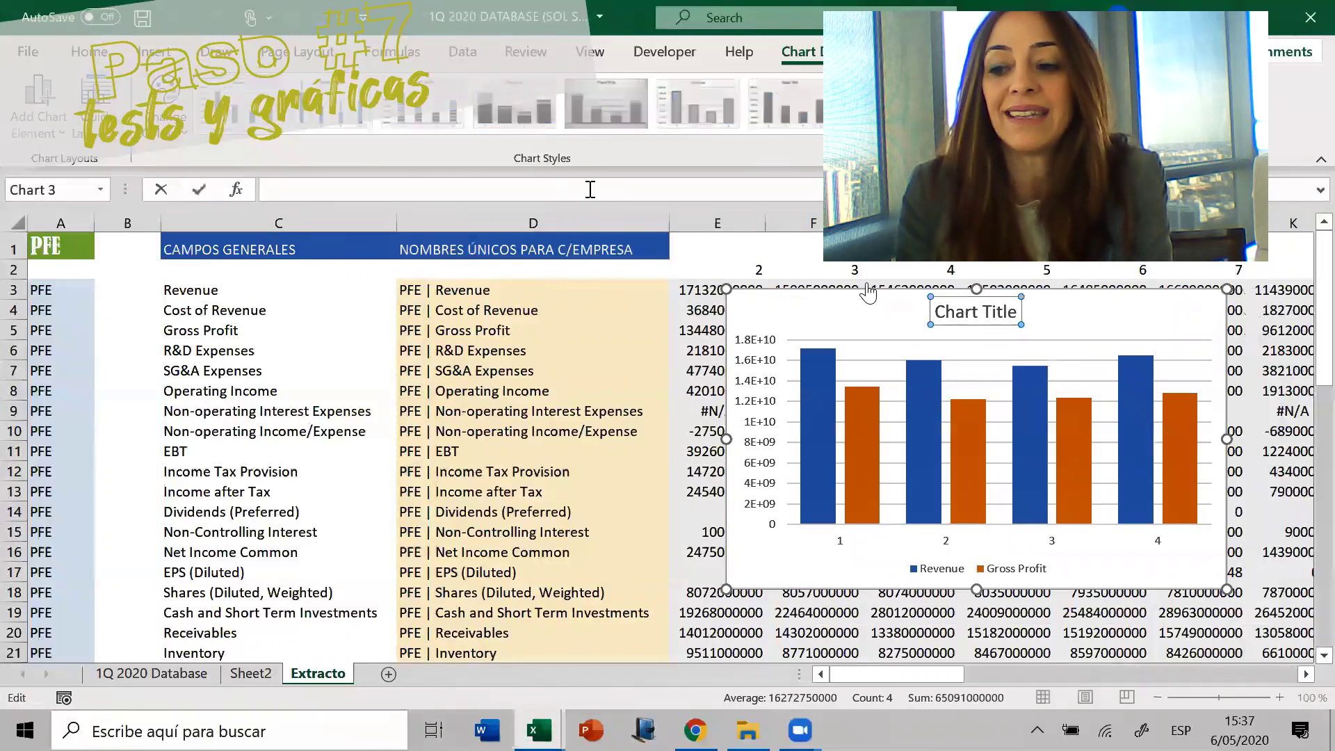
{"action": "type", "text": "="}
{"action": "left_click", "coordinate": [50, 245]}
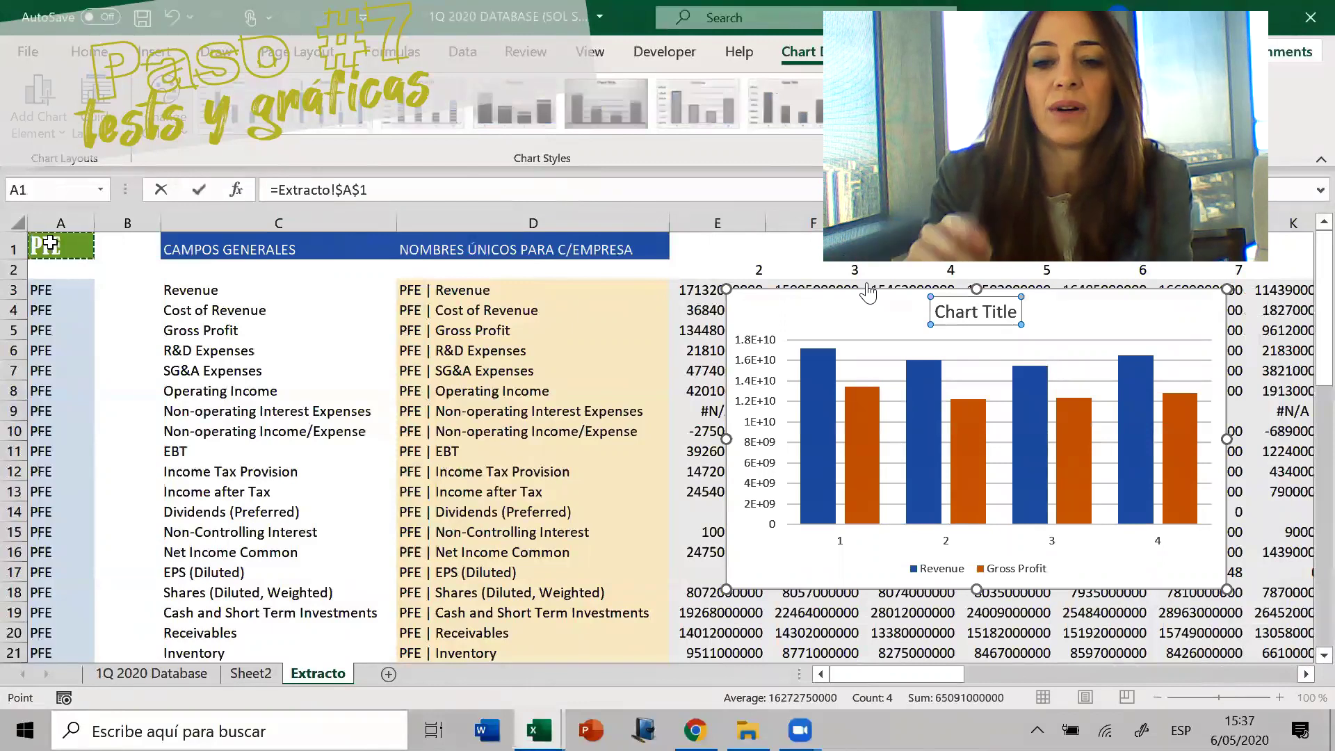
{"action": "key", "text": "Return"}
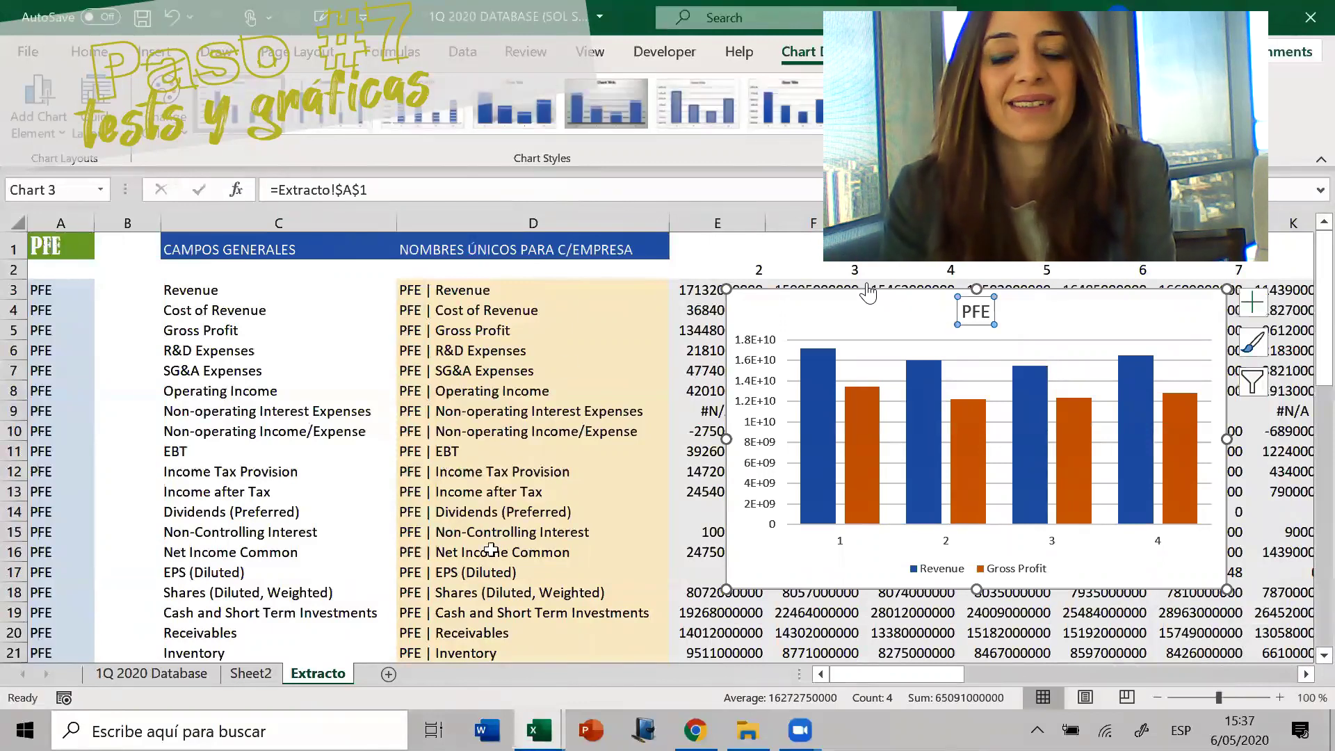
{"action": "left_click", "coordinate": [499, 512]}
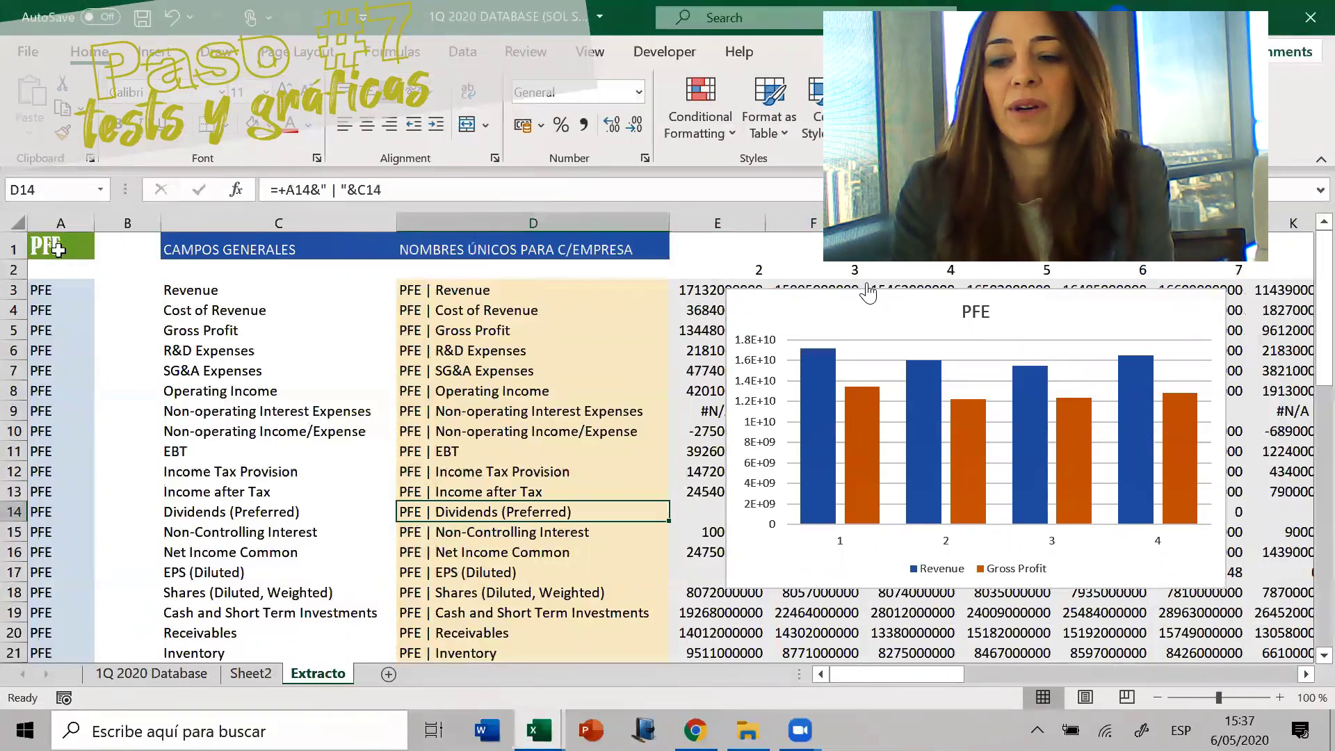
Test the data extraction and the chart with the tickers AMZN and WAT in cell A1
{"action": "left_click", "coordinate": [55, 249]}
{"action": "type", "text": "AMZN"}
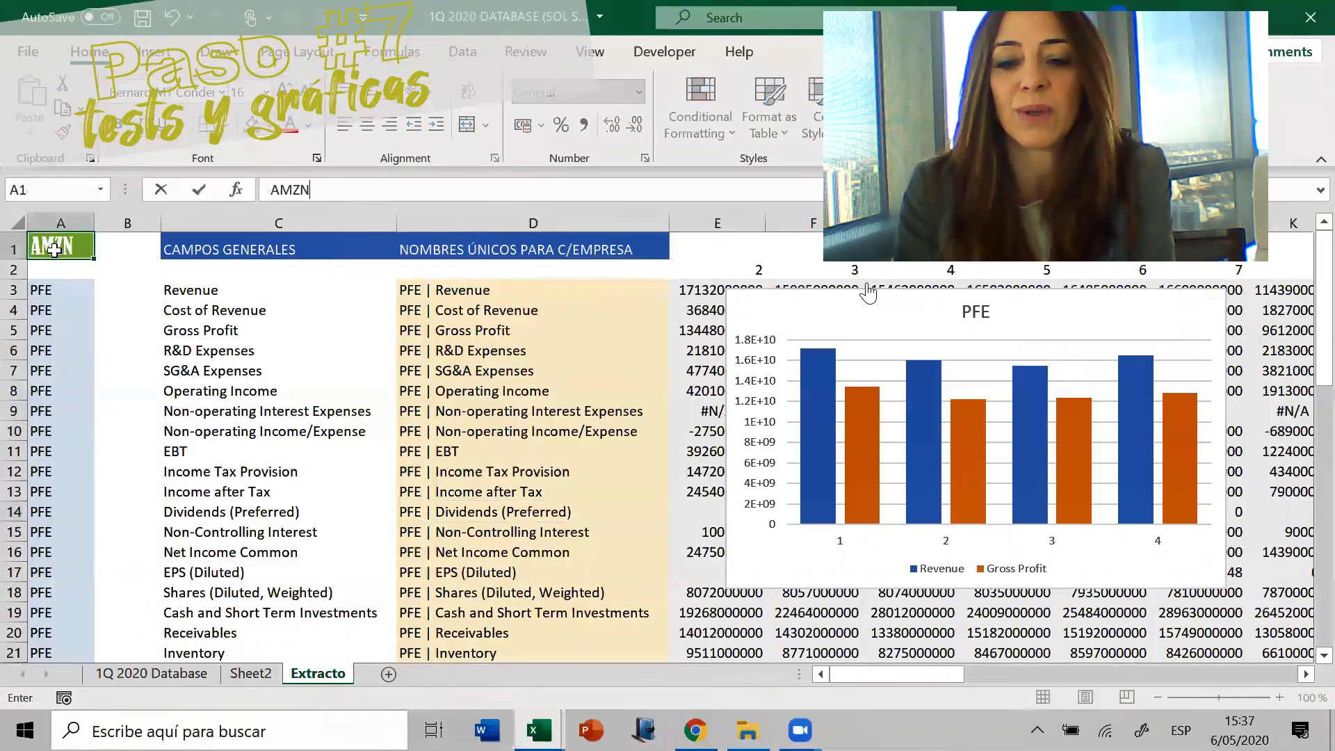
{"action": "key", "text": "Return"}
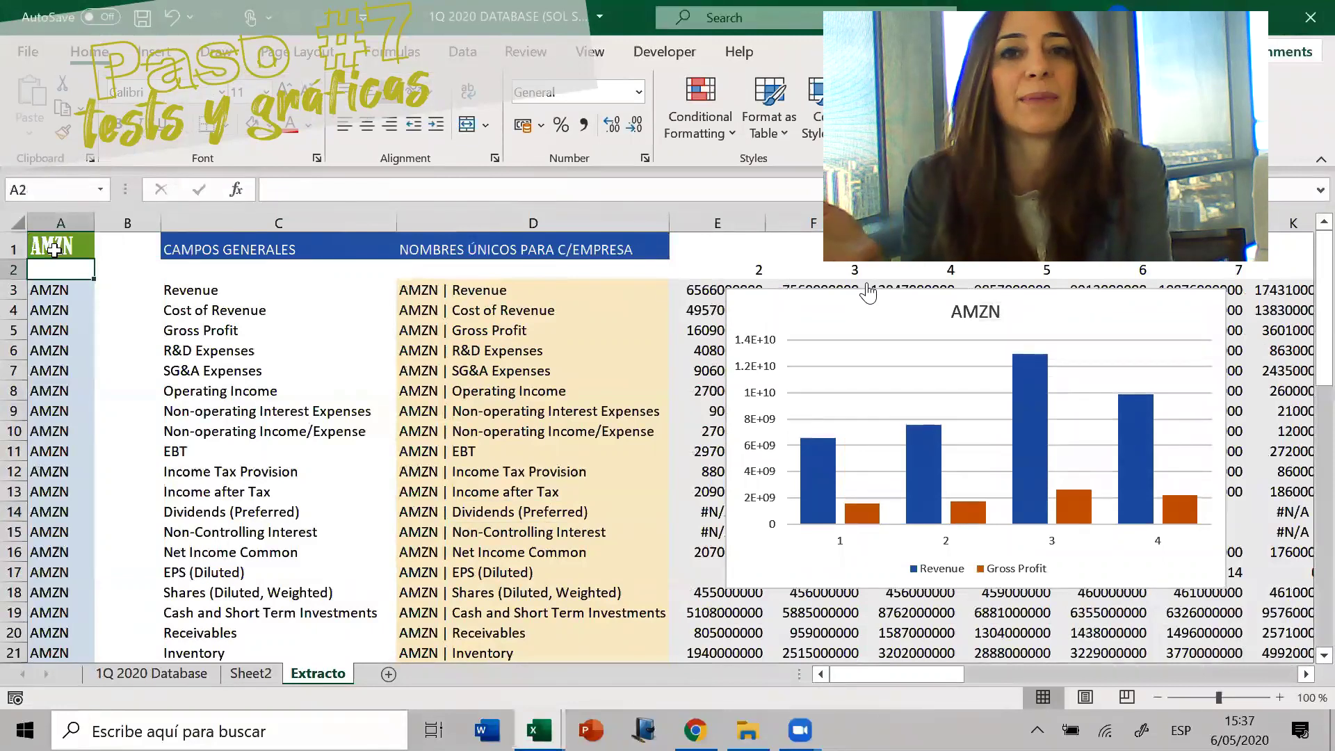
{"action": "left_click", "coordinate": [54, 249]}
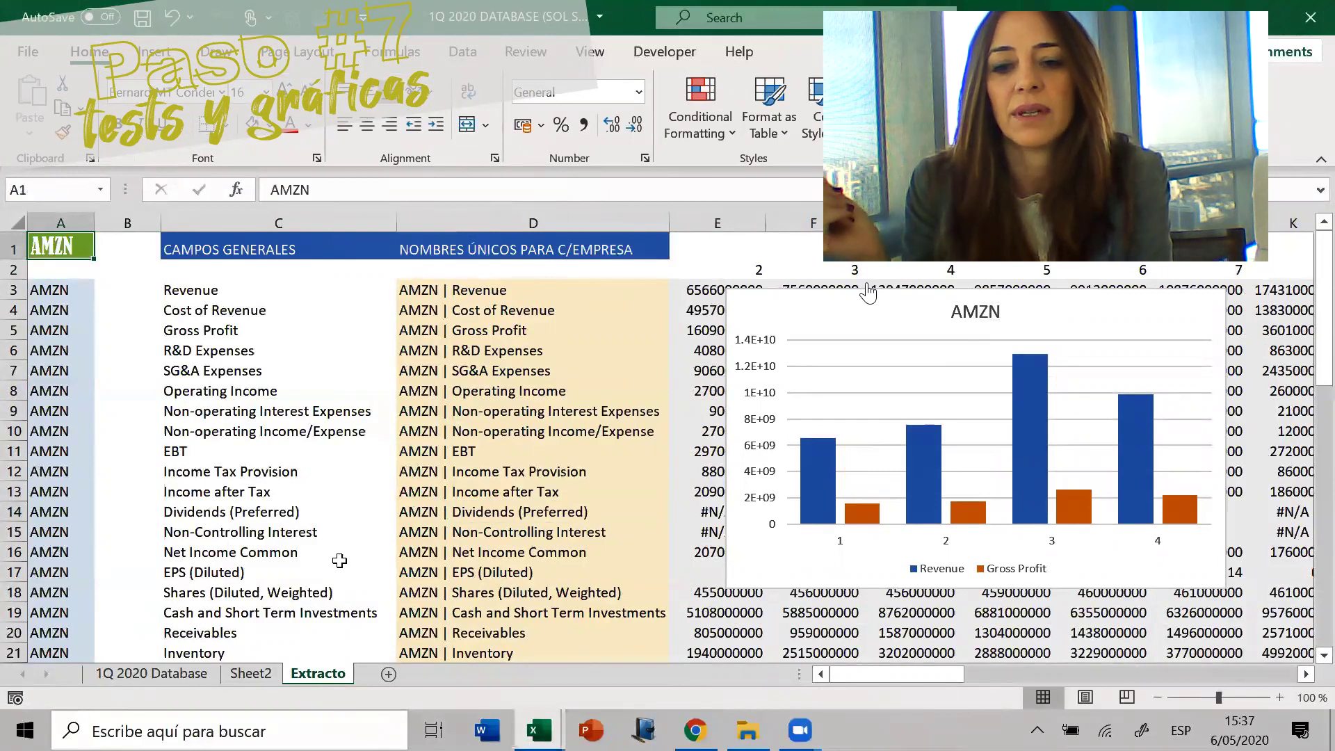
{"action": "type", "text": "WAT"}
{"action": "key", "text": "Return"}
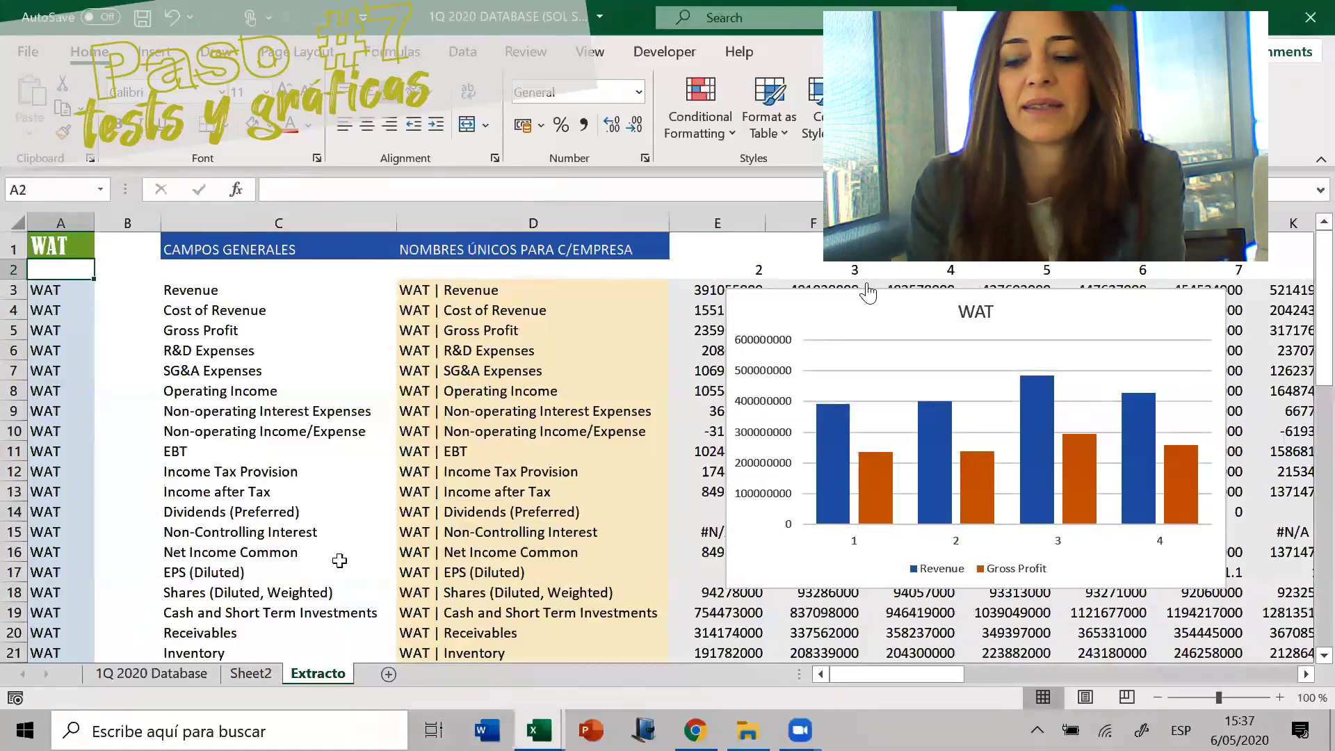
{"action": "key", "text": "Up"}
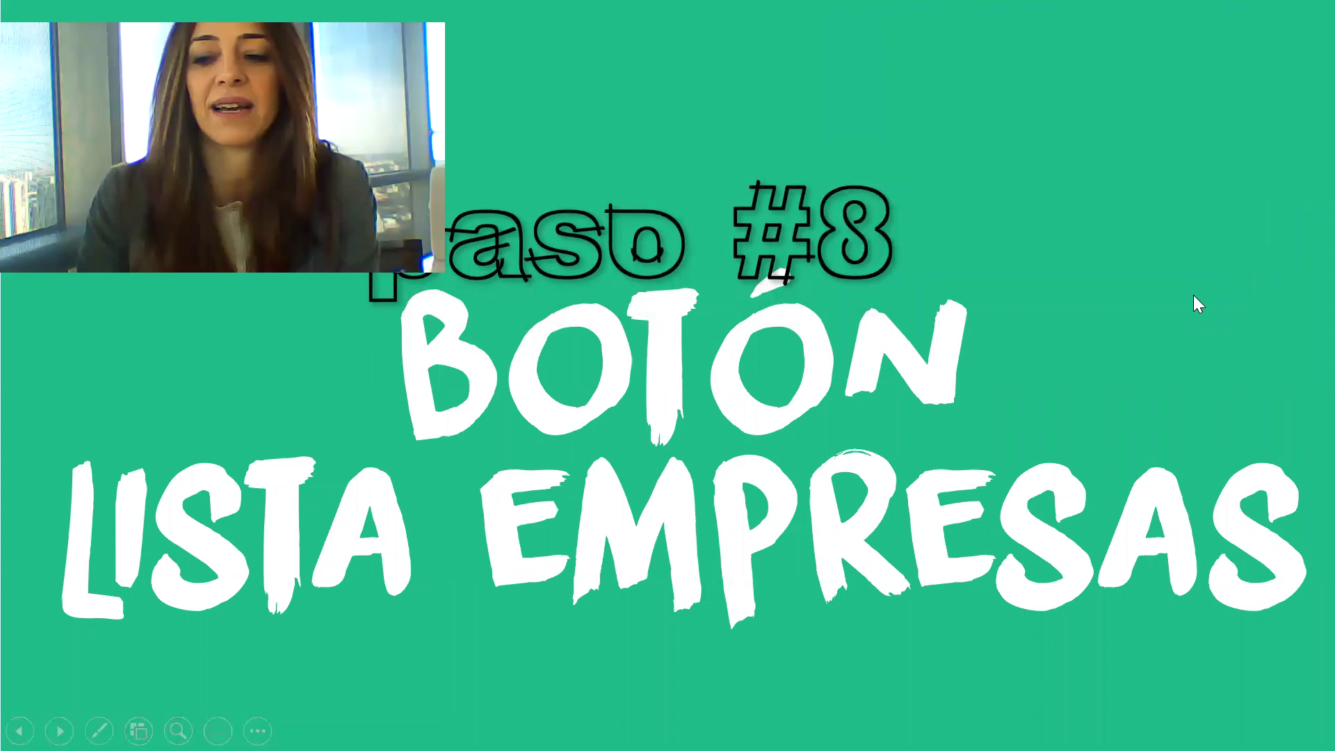
{"action": "left_click", "coordinate": [574, 436]}
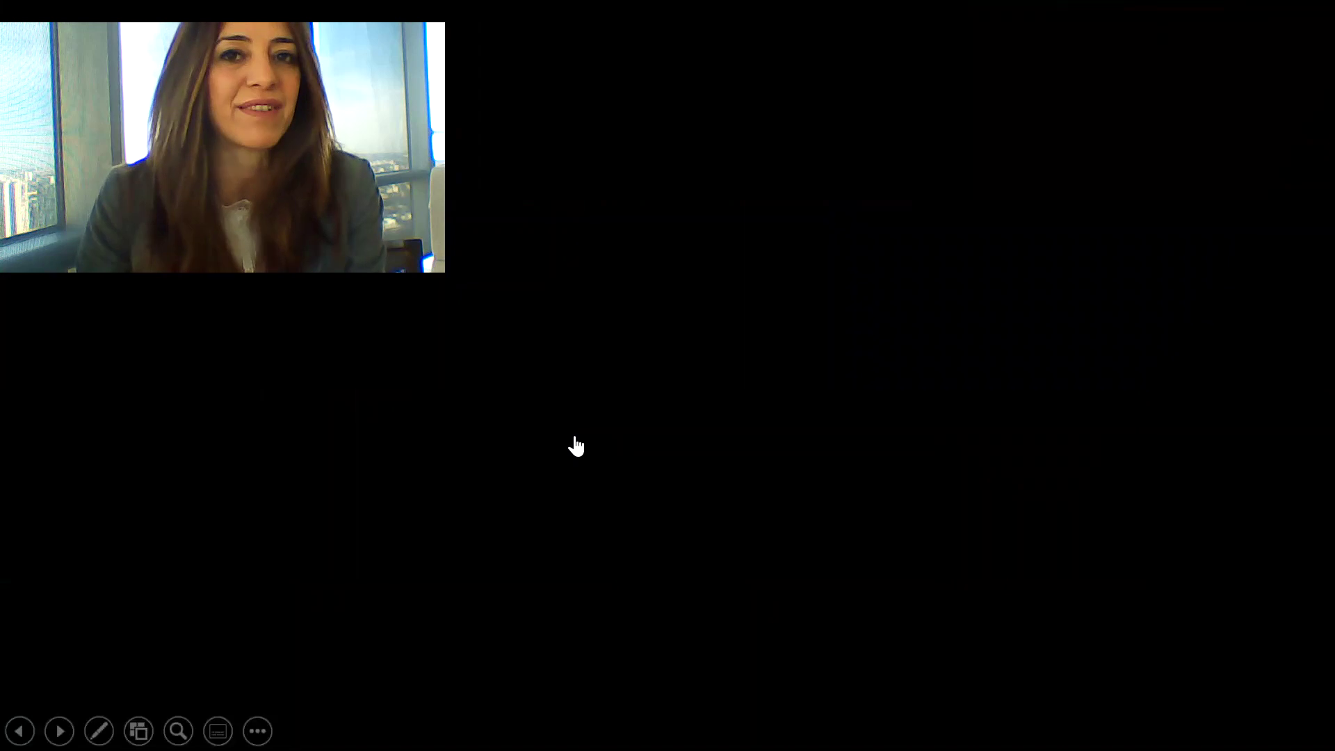
{"action": "left_click", "coordinate": [576, 445]}
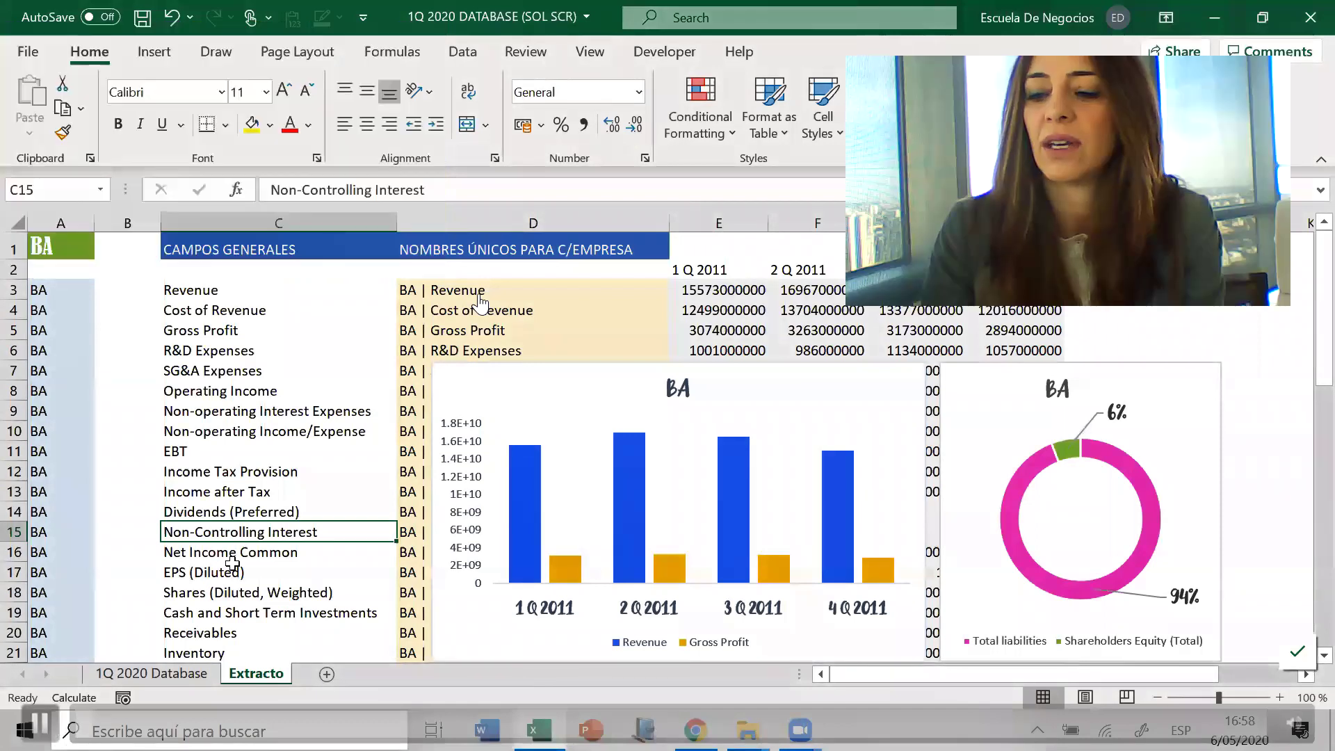
Examine which Extracto ranges feed the Revenue and Gross Profit series of the column chart, and check the ticker cell A1
{"action": "left_click", "coordinate": [233, 572]}
{"action": "left_click", "coordinate": [852, 516]}
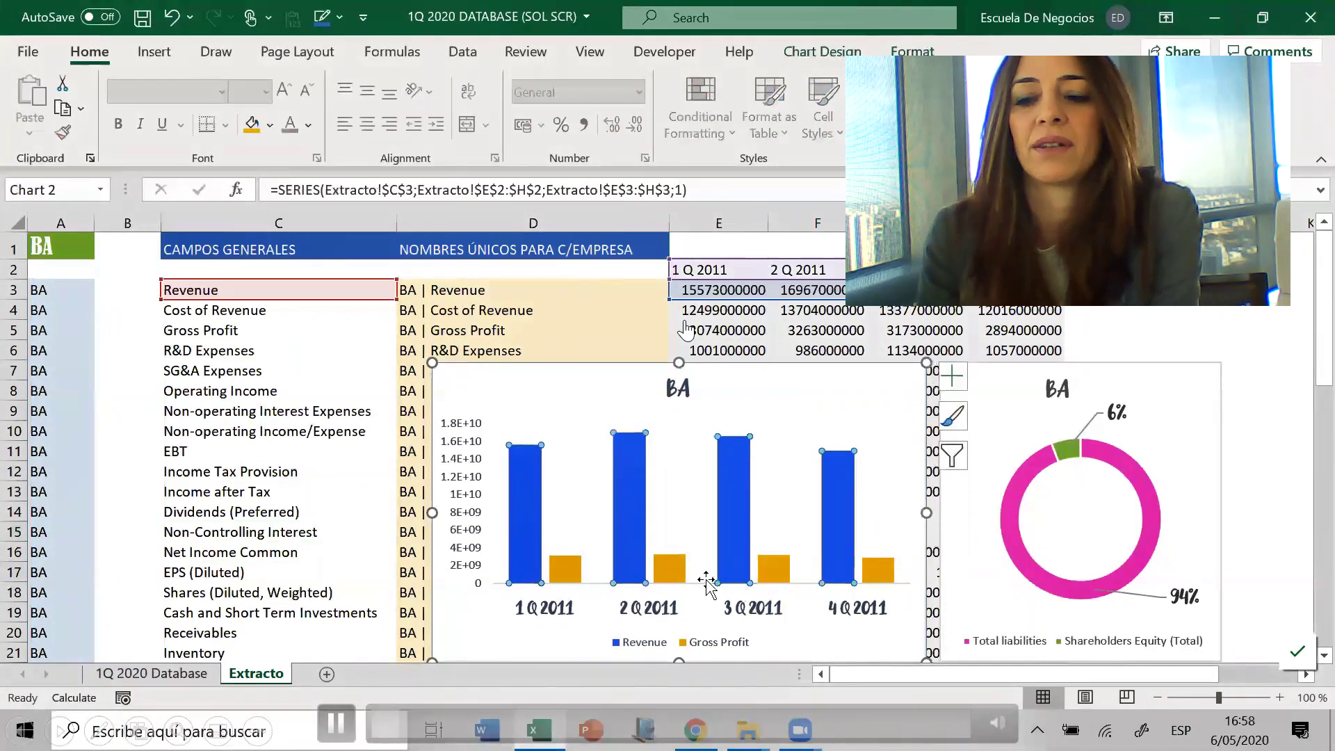
{"action": "left_click", "coordinate": [672, 580]}
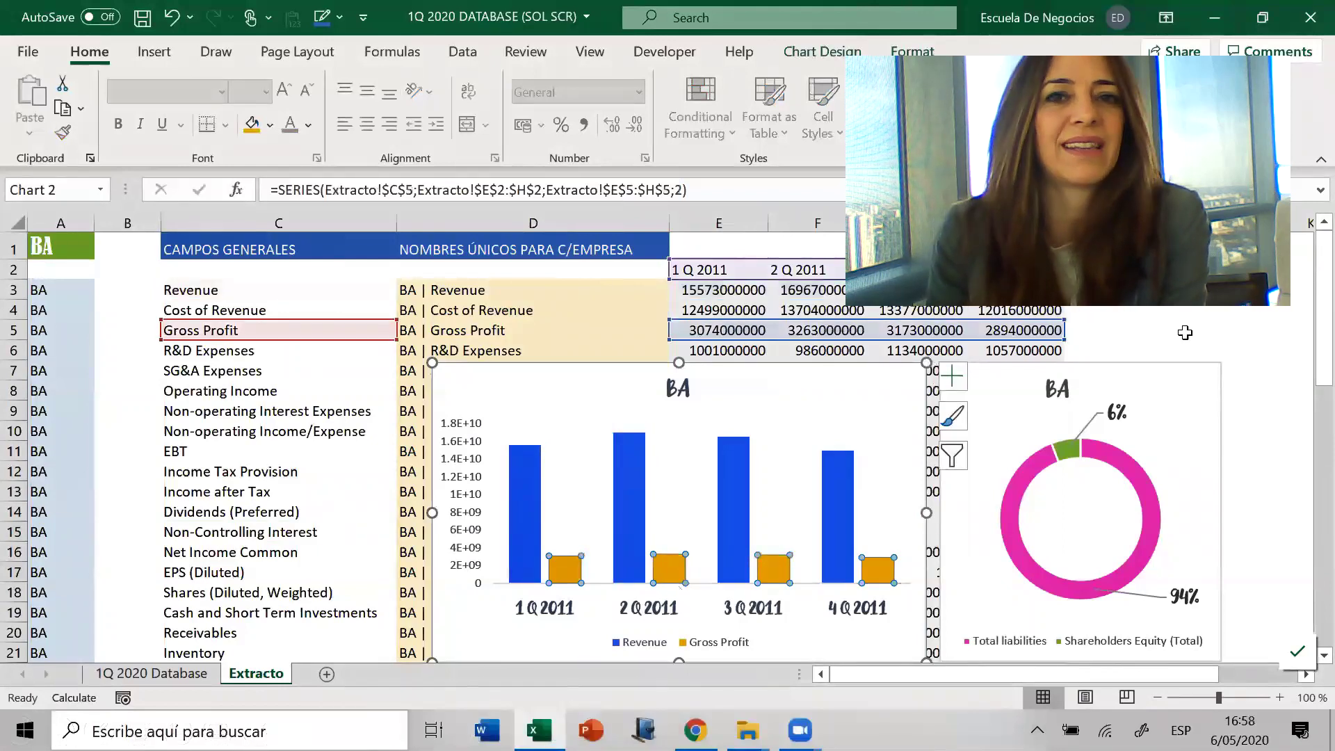
{"action": "left_click", "coordinate": [741, 518]}
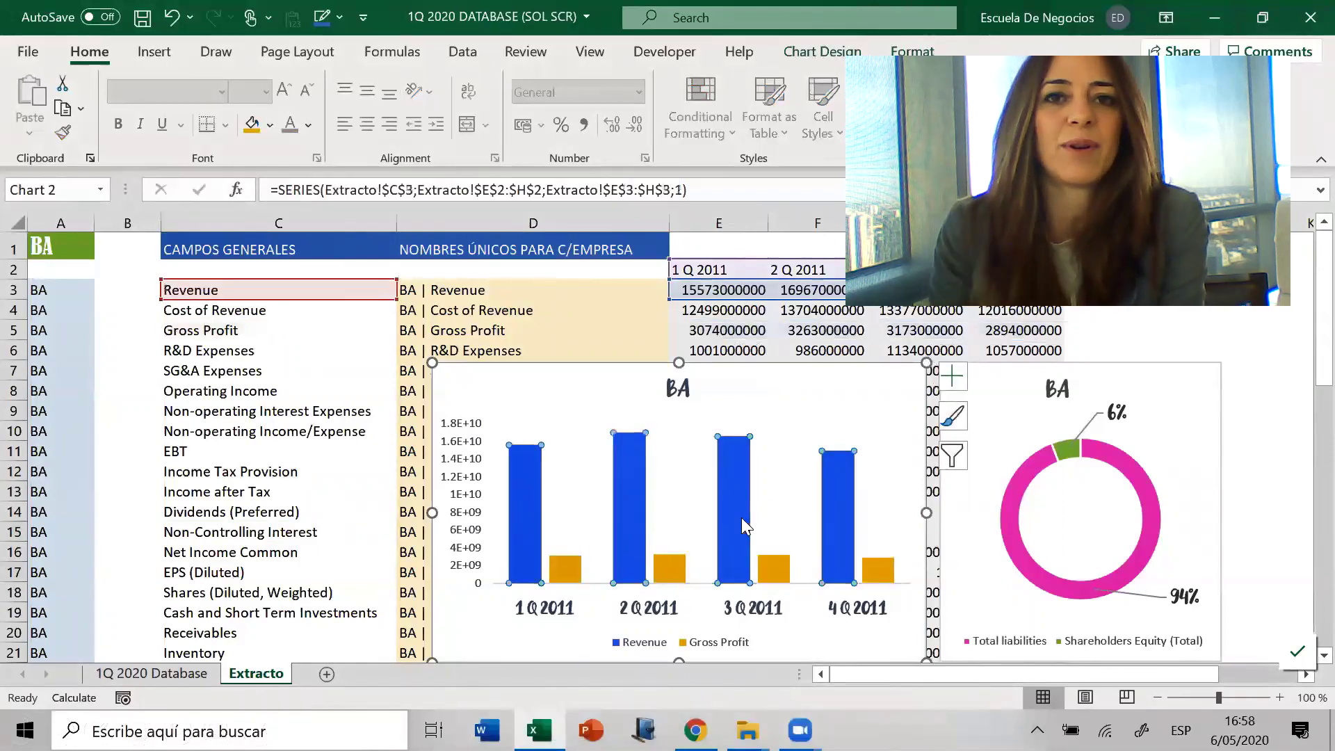
{"action": "left_click", "coordinate": [1151, 327]}
{"action": "key", "text": "Left"}
{"action": "key", "text": "Left"}
{"action": "key", "text": "Left"}
{"action": "key", "text": "Left"}
{"action": "key", "text": "Left"}
{"action": "key", "text": "Left"}
{"action": "key", "text": "Left"}
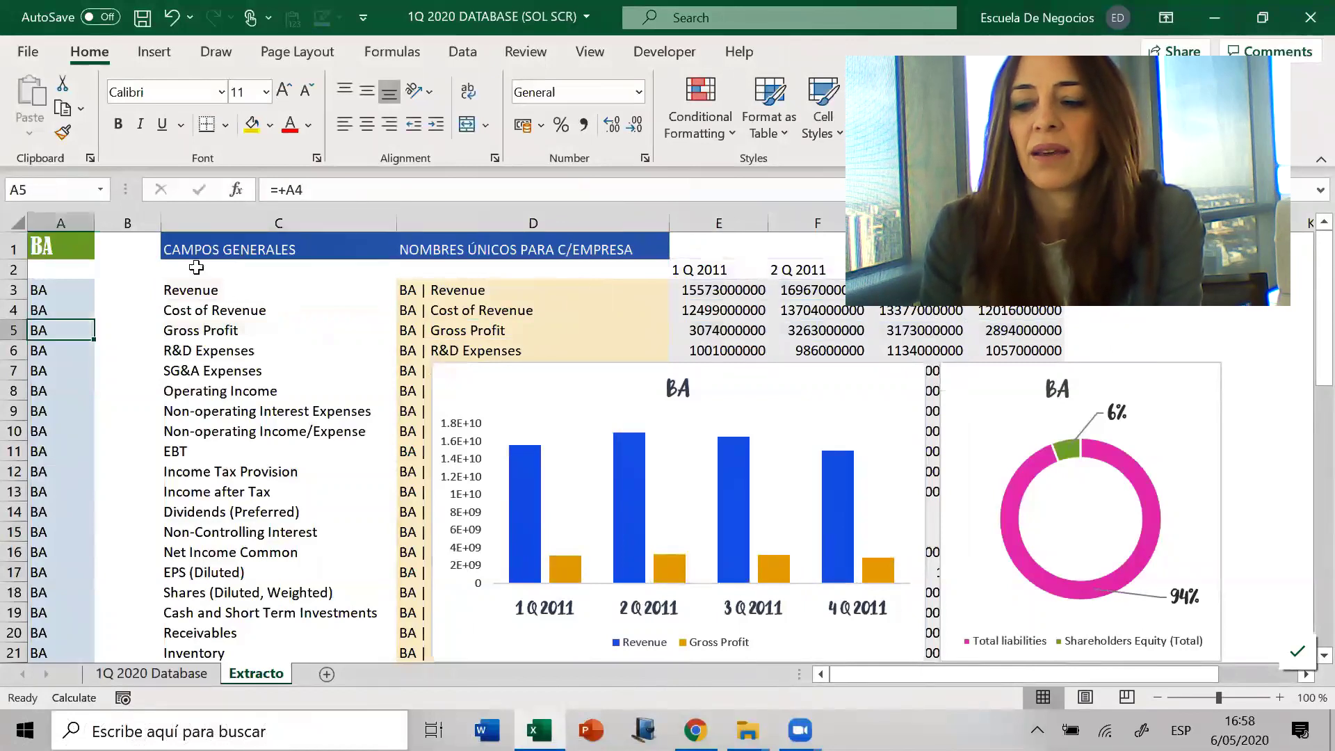
{"action": "left_click", "coordinate": [45, 247]}
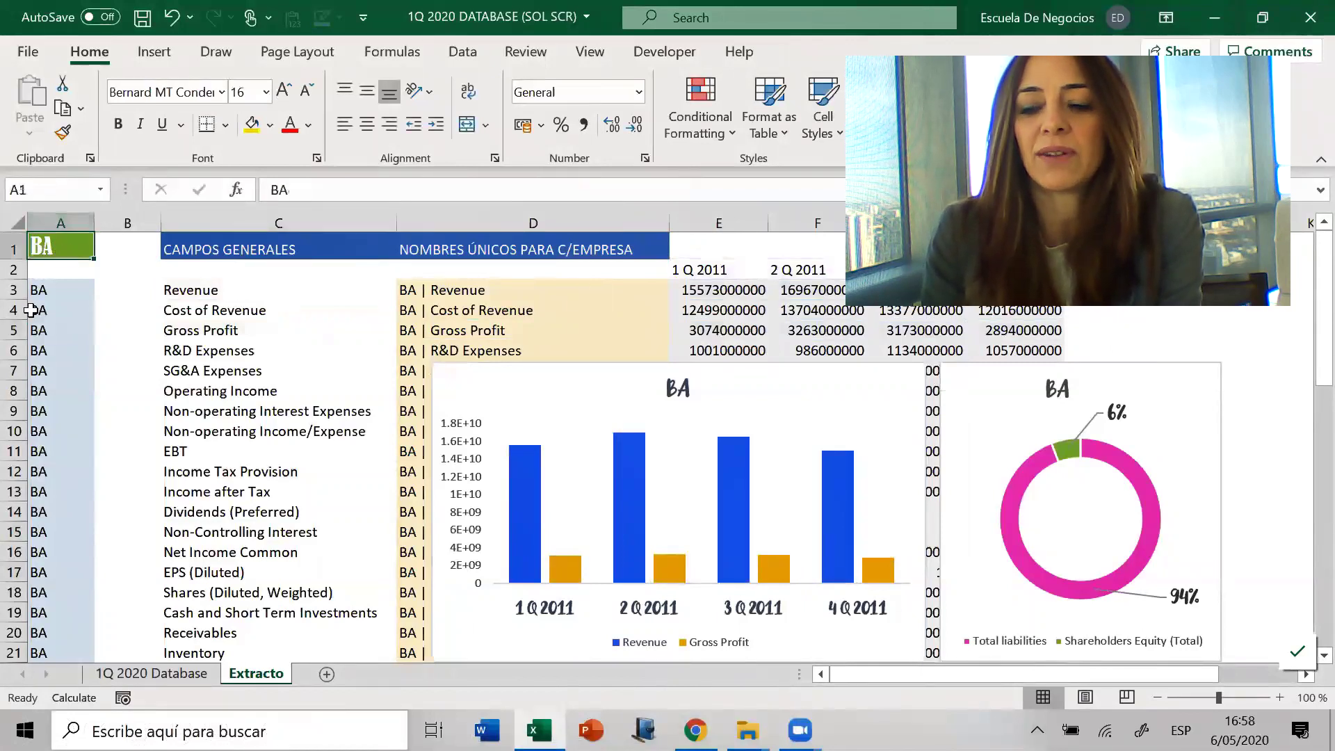
Examine how the company blocks are listed one below another in the 1Q 2020 Database sheet, from CTXS down to WAT and back
{"action": "left_click", "coordinate": [192, 671]}
{"action": "left_click", "coordinate": [653, 421]}
{"action": "key", "text": "Down"}
{"action": "key", "text": "Down"}
{"action": "key", "text": "Down"}
{"action": "key", "text": "Down"}
{"action": "key", "text": "Down"}
{"action": "key", "text": "Down"}
{"action": "key", "text": "Down"}
{"action": "key", "text": "Down"}
{"action": "key", "text": "Down"}
{"action": "key", "text": "Down"}
{"action": "key", "text": "Down"}
{"action": "key", "text": "Down"}
{"action": "key", "text": "Down"}
{"action": "key", "text": "Down"}
{"action": "key", "text": "Down"}
{"action": "key", "text": "Down"}
{"action": "key", "text": "Down"}
{"action": "key", "text": "Down"}
{"action": "key", "text": "Down"}
{"action": "key", "text": "Down"}
{"action": "key", "text": "Down"}
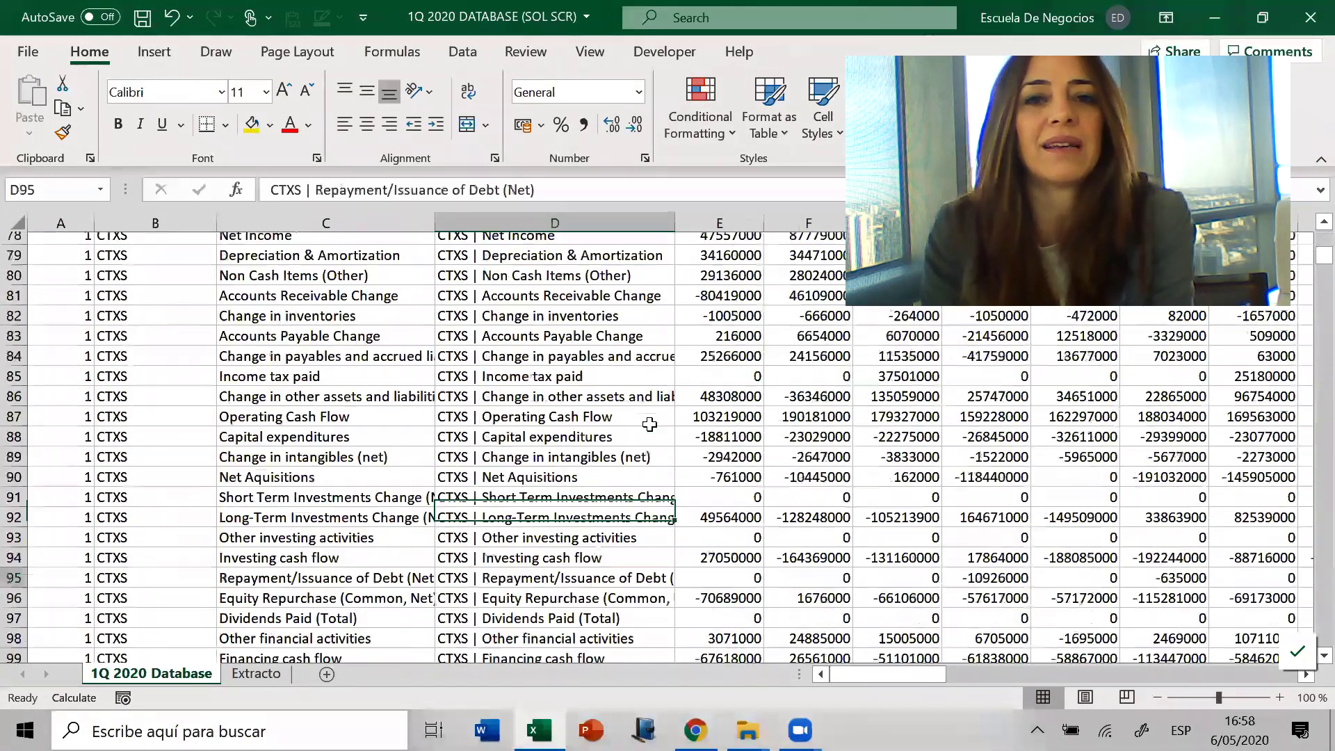
{"action": "key", "text": "Down"}
{"action": "key", "text": "Down"}
{"action": "key", "text": "Down"}
{"action": "key", "text": "Down"}
{"action": "key", "text": "Down"}
{"action": "key", "text": "Down"}
{"action": "key", "text": "Down"}
{"action": "key", "text": "Down"}
{"action": "key", "text": "Down"}
{"action": "key", "text": "Down"}
{"action": "key", "text": "Down"}
{"action": "key", "text": "Down"}
{"action": "key", "text": "Down"}
{"action": "key", "text": "Down"}
{"action": "key", "text": "Down"}
{"action": "key", "text": "Down"}
{"action": "key", "text": "Down"}
{"action": "key", "text": "Down"}
{"action": "key", "text": "Down"}
{"action": "key", "text": "Down"}
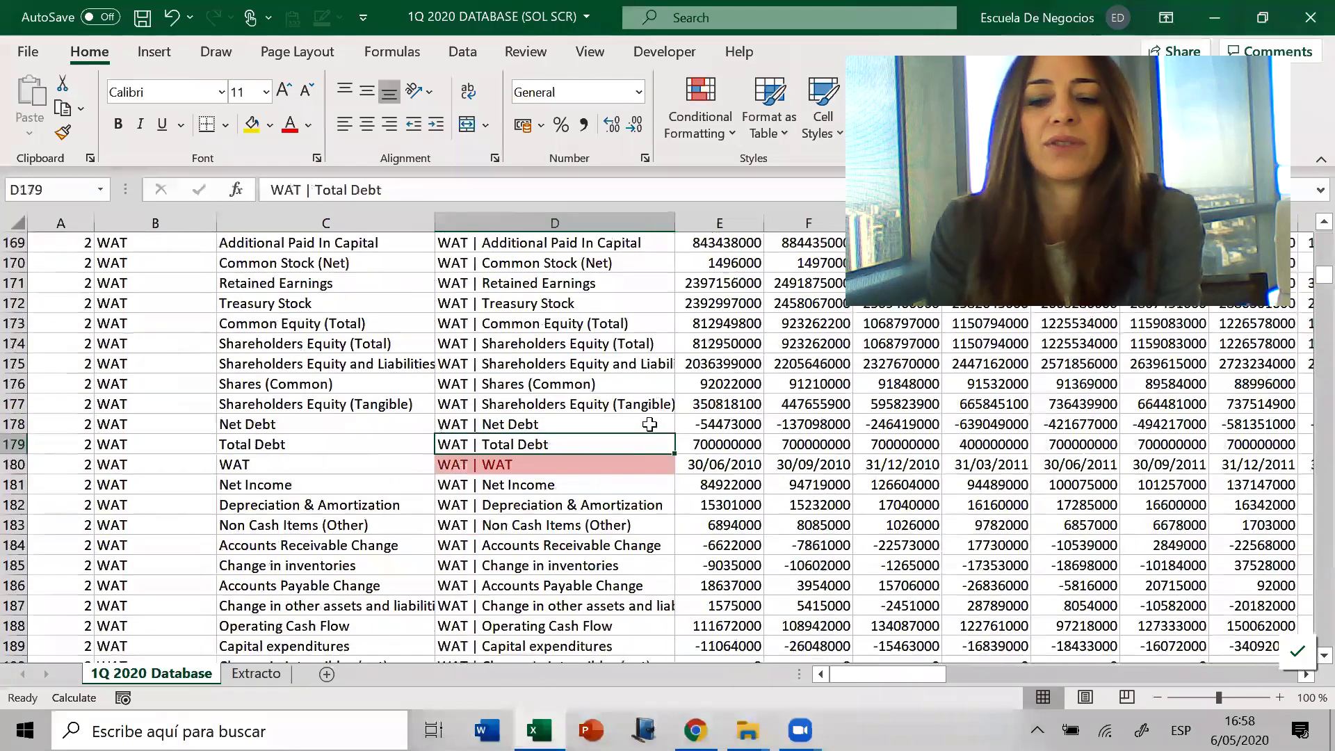
{"action": "key", "text": "Up"}
{"action": "key", "text": "Up"}
{"action": "key", "text": "Up"}
{"action": "key", "text": "Up"}
{"action": "key", "text": "Up"}
{"action": "key", "text": "Up"}
{"action": "key", "text": "Up"}
{"action": "key", "text": "Up"}
{"action": "key", "text": "Up"}
{"action": "key", "text": "Up"}
{"action": "key", "text": "Up"}
{"action": "key", "text": "Up"}
{"action": "key", "text": "Up"}
{"action": "key", "text": "Up"}
{"action": "key", "text": "Up"}
{"action": "key", "text": "Up"}
{"action": "key", "text": "Up"}
{"action": "key", "text": "Up"}
{"action": "key", "text": "Up"}
{"action": "key", "text": "Up"}
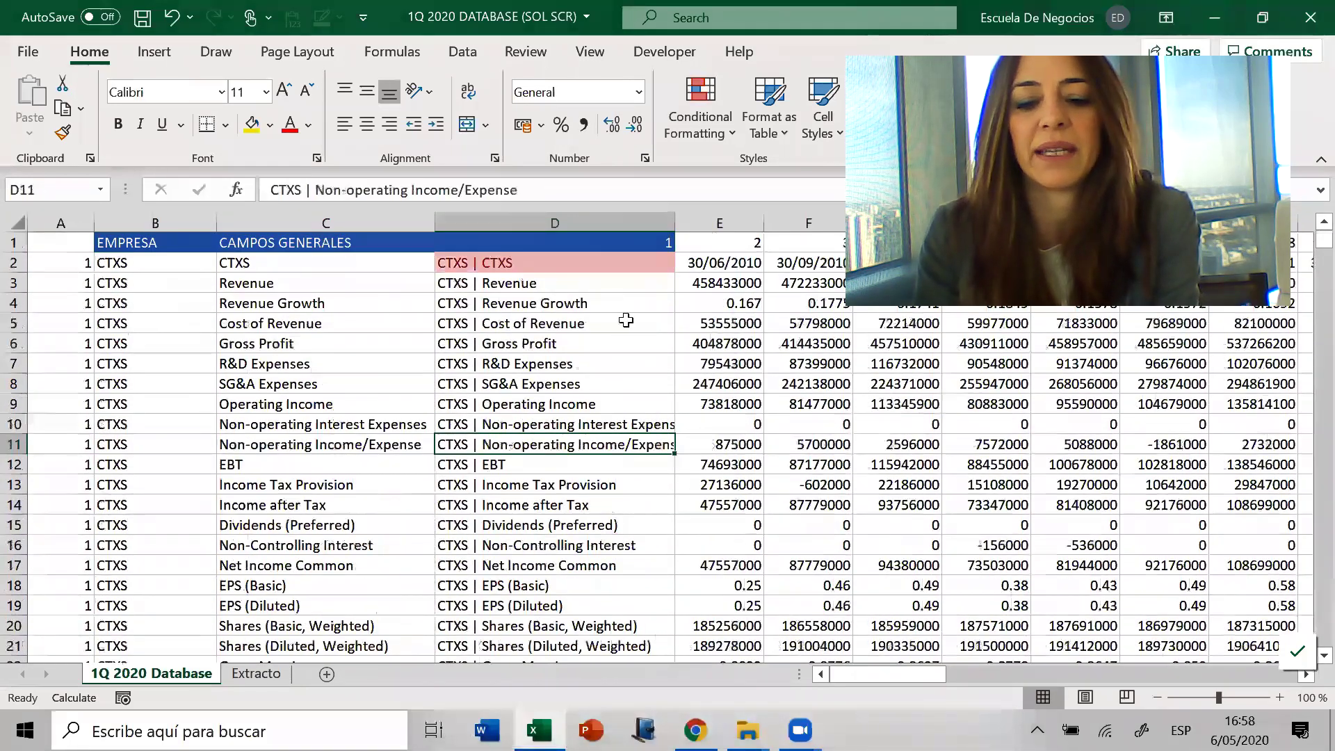
Filter the CAMPOS GENERALES column of the database to show only the Cost of Revenue rows
{"action": "left_click", "coordinate": [325, 222]}
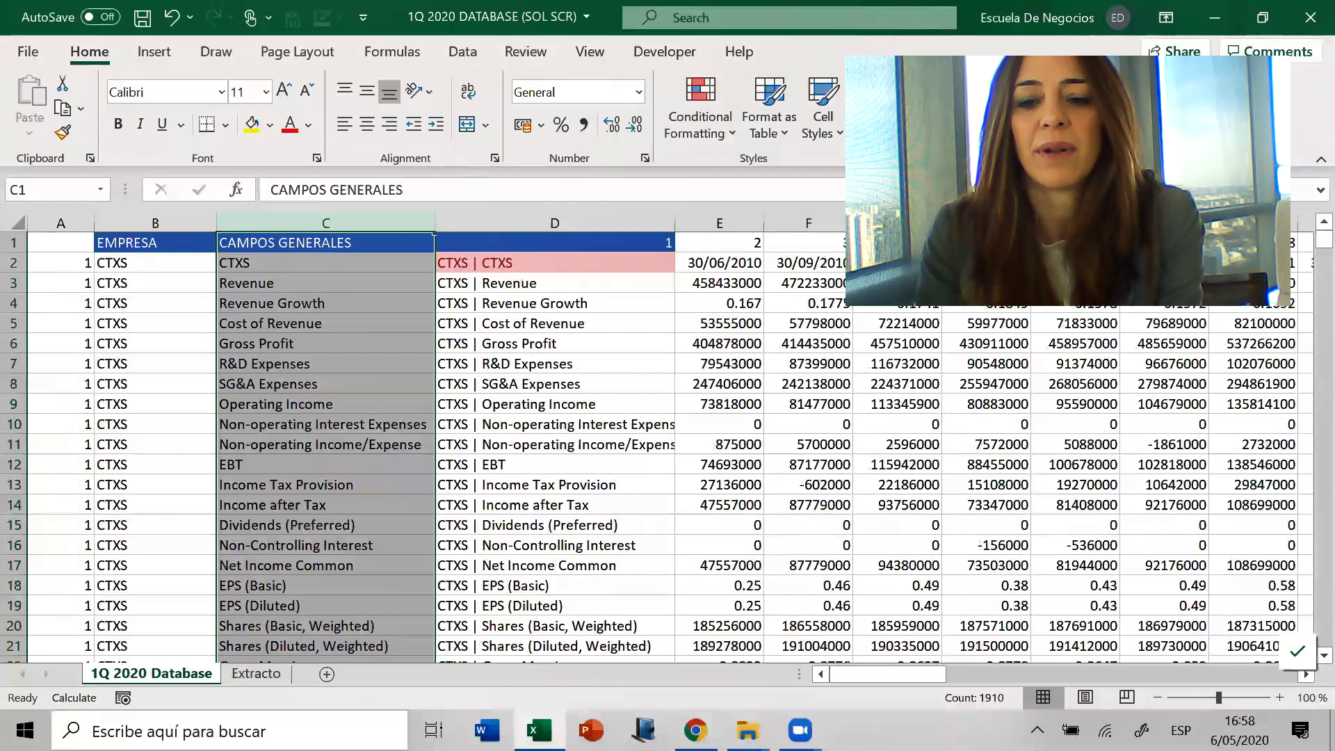
{"action": "left_click", "coordinate": [462, 52]}
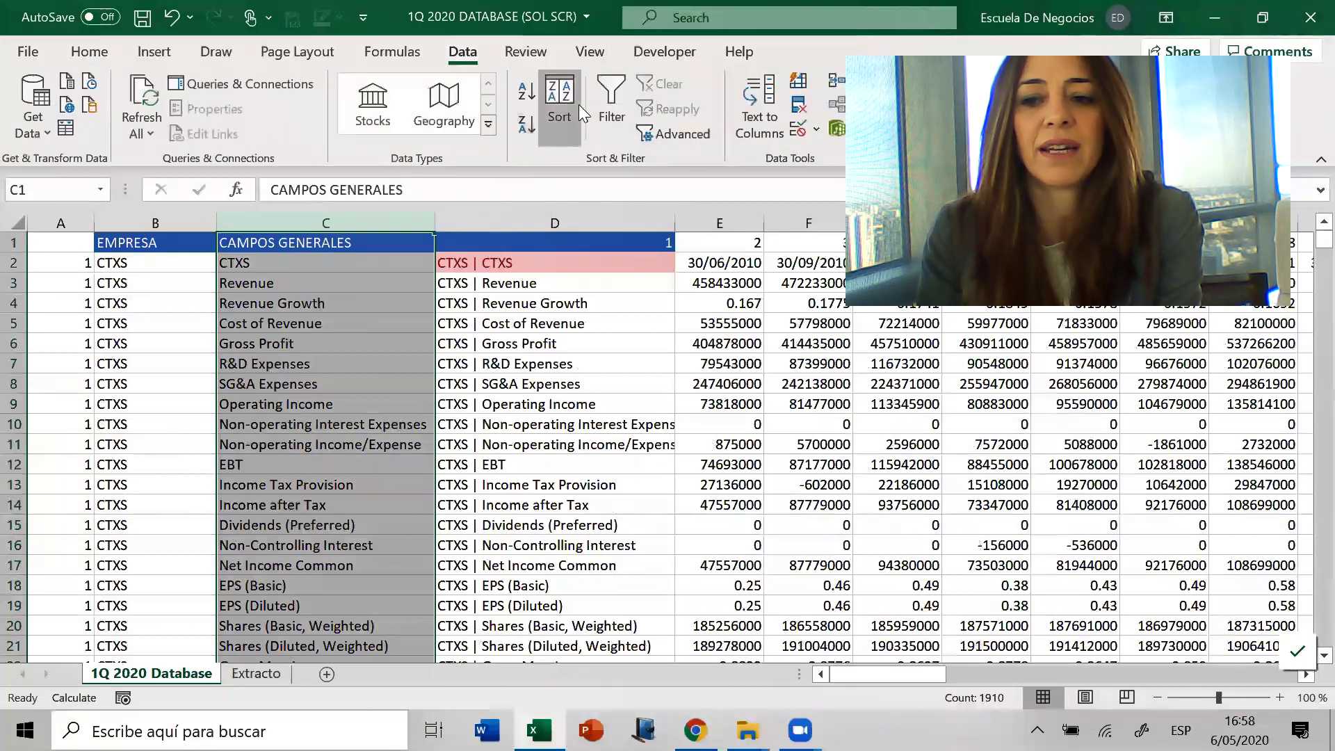
{"action": "left_click", "coordinate": [611, 113]}
{"action": "left_click", "coordinate": [425, 242]}
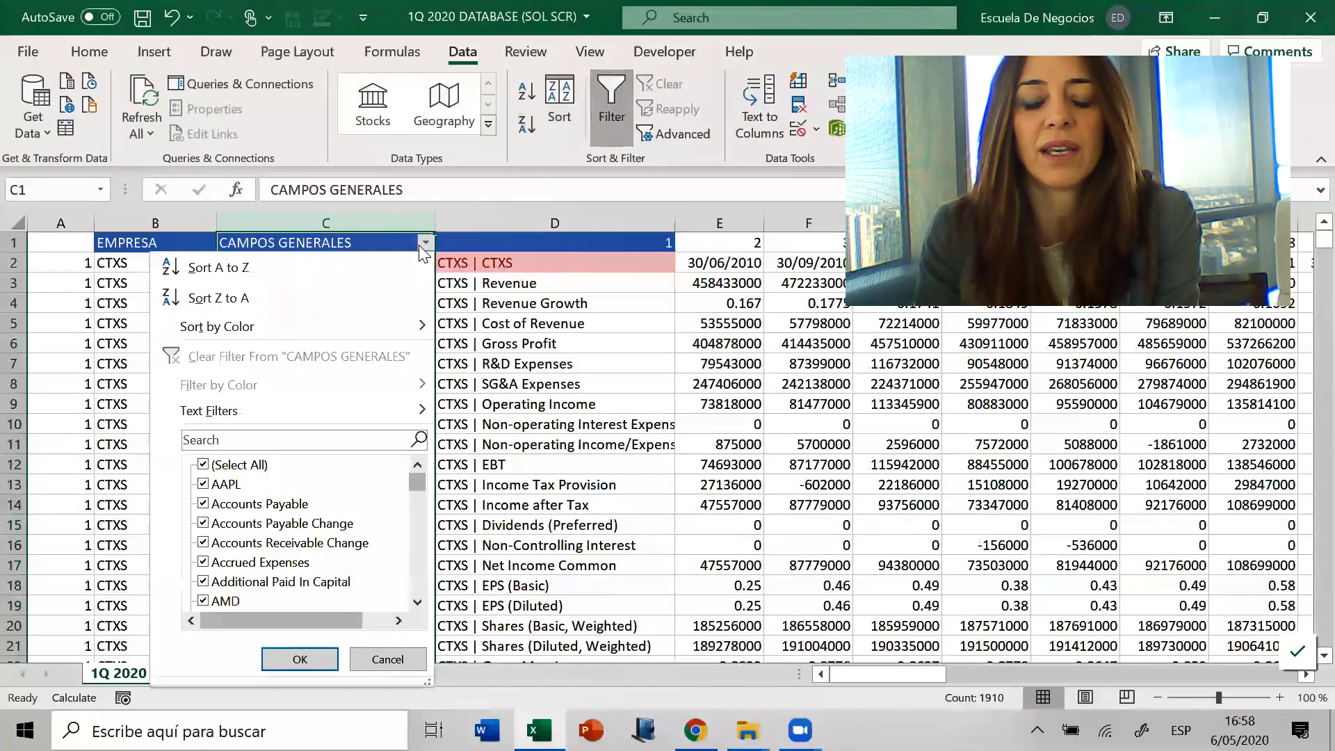
{"action": "left_click", "coordinate": [261, 441]}
{"action": "type", "text": "cost of revenue"}
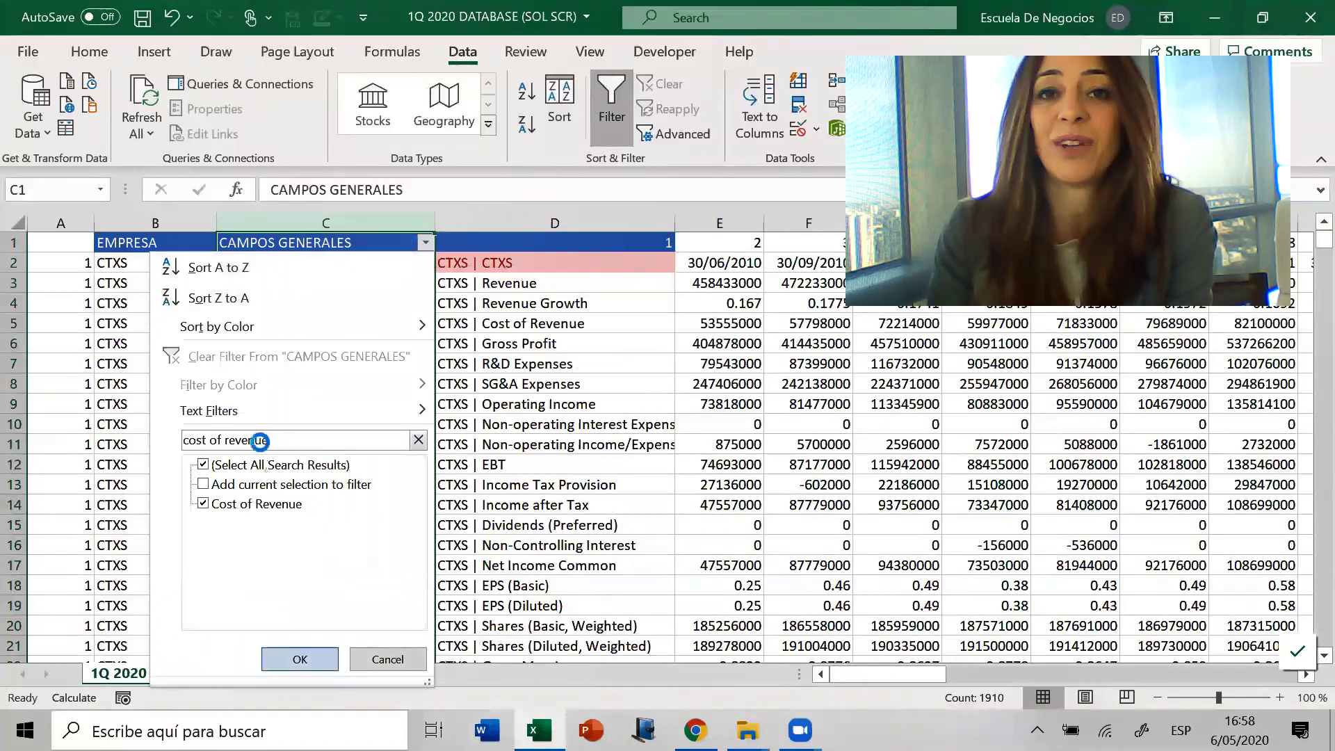
{"action": "key", "text": "Return"}
{"action": "left_click", "coordinate": [331, 420]}
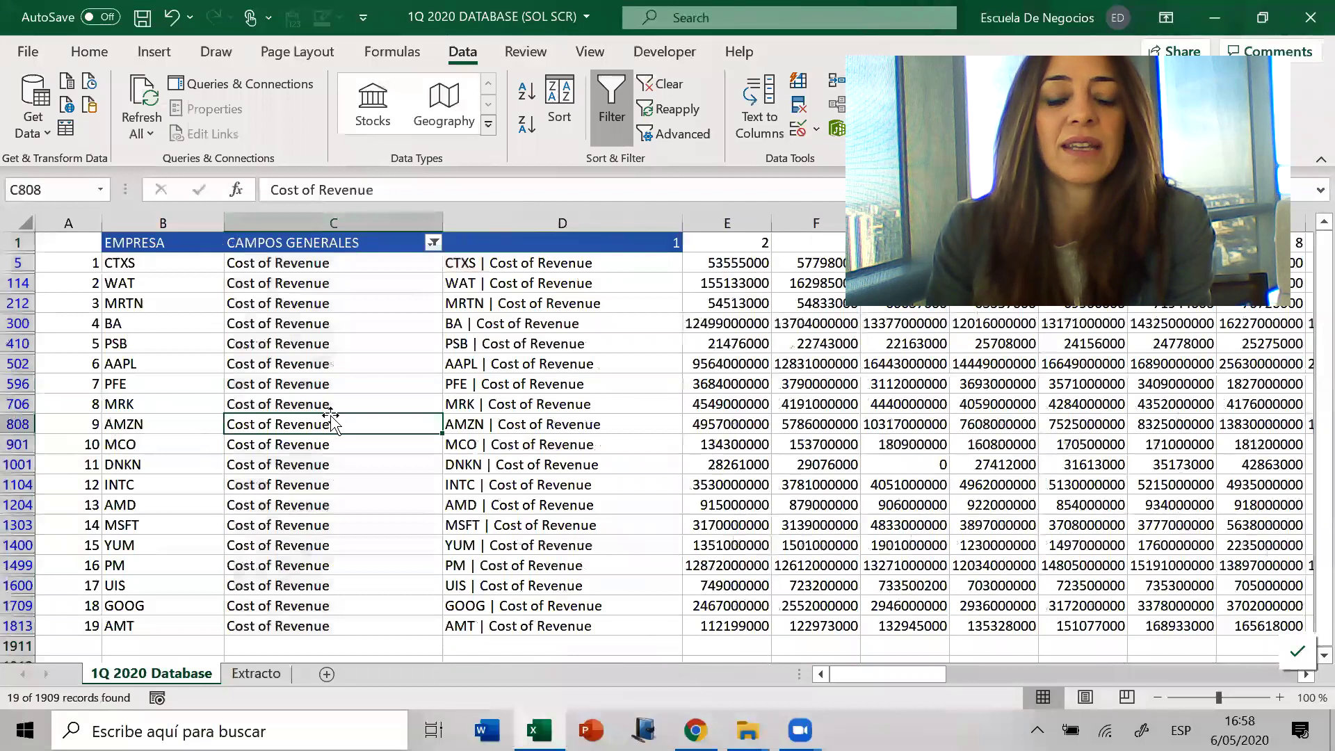
Copy the filtered rows of the numbering and EMPRESA columns and paste them as values into cell A1 of a new sheet
{"action": "left_click_drag", "start_coordinate": [79, 268], "coordinate": [156, 625]}
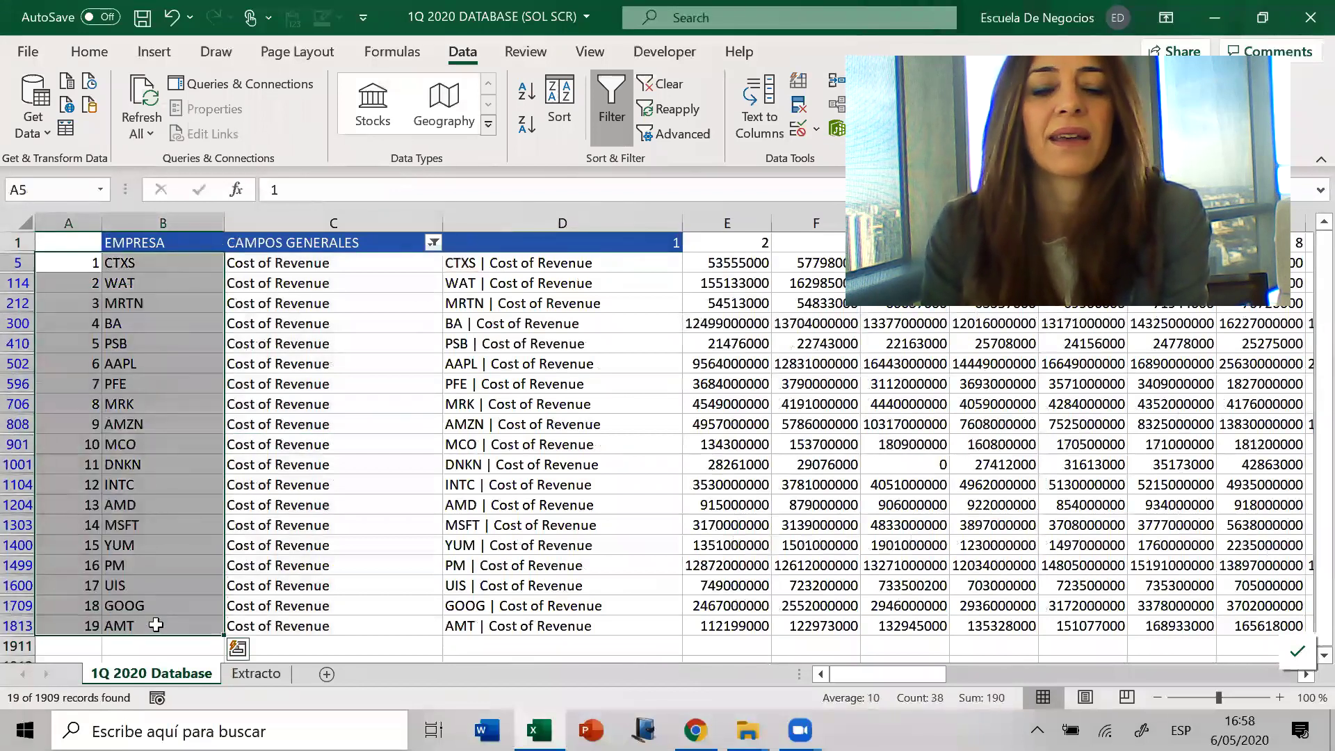
{"action": "key", "text": "ctrl+c"}
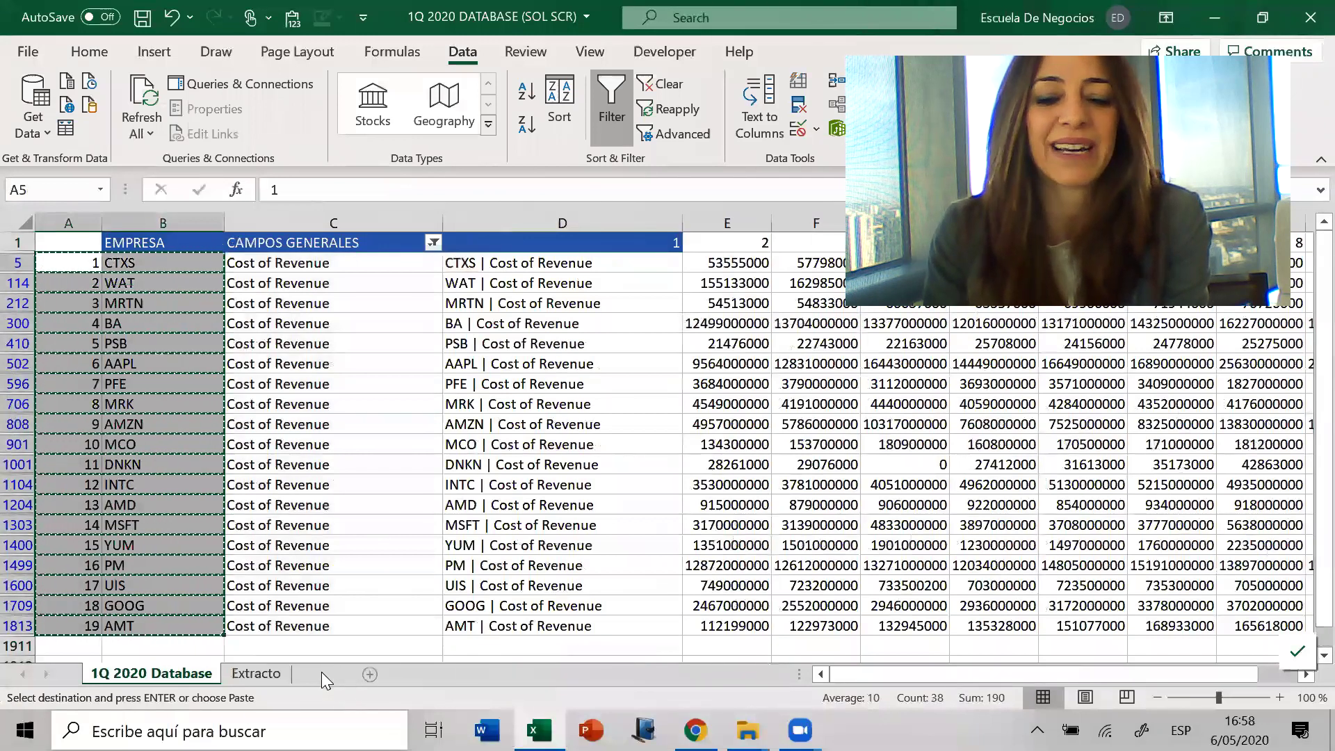
{"action": "left_click", "coordinate": [370, 674]}
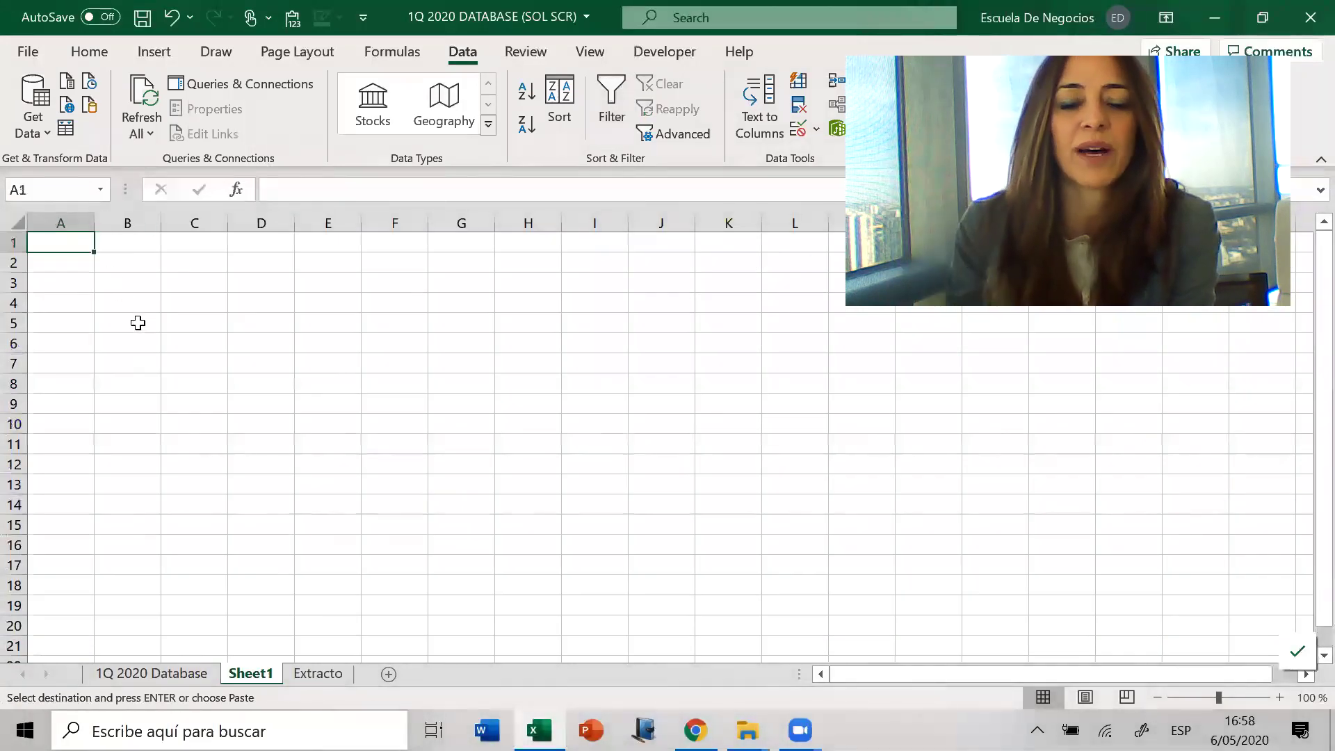
{"action": "left_click", "coordinate": [292, 17]}
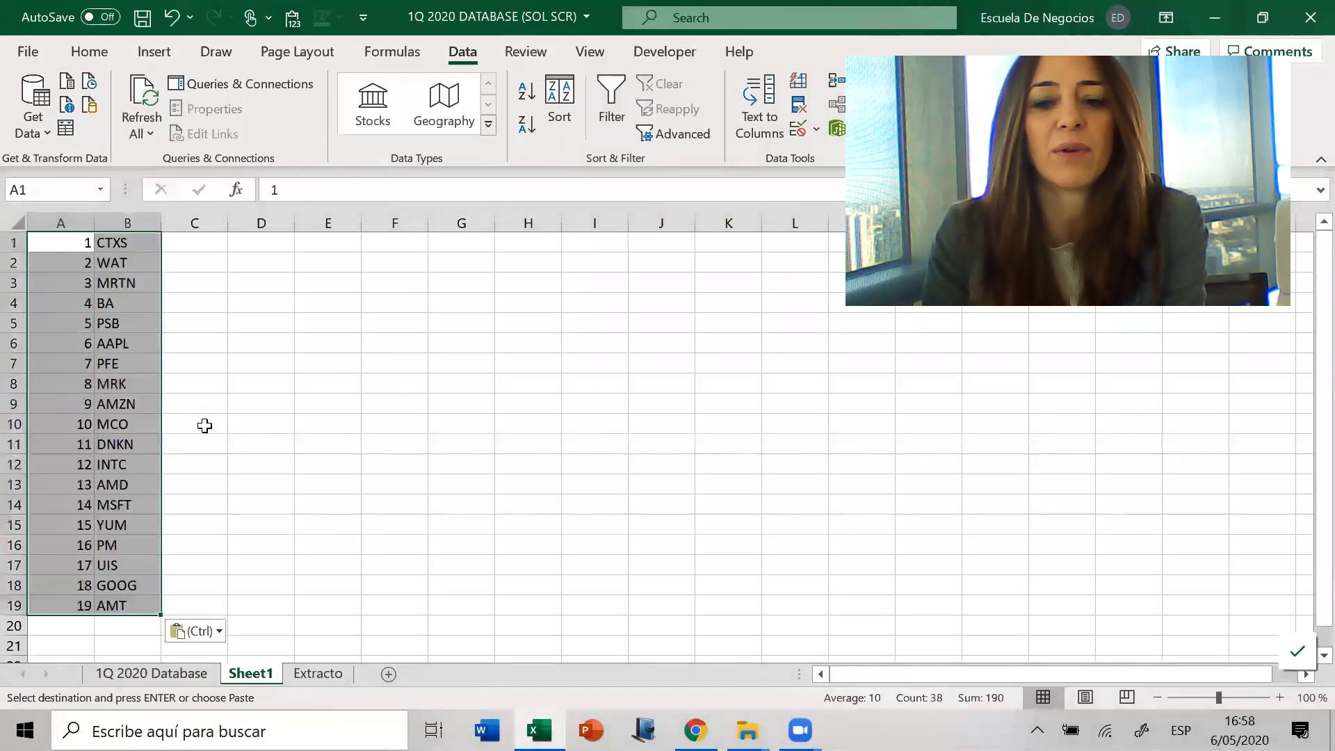
{"action": "left_click", "coordinate": [252, 452]}
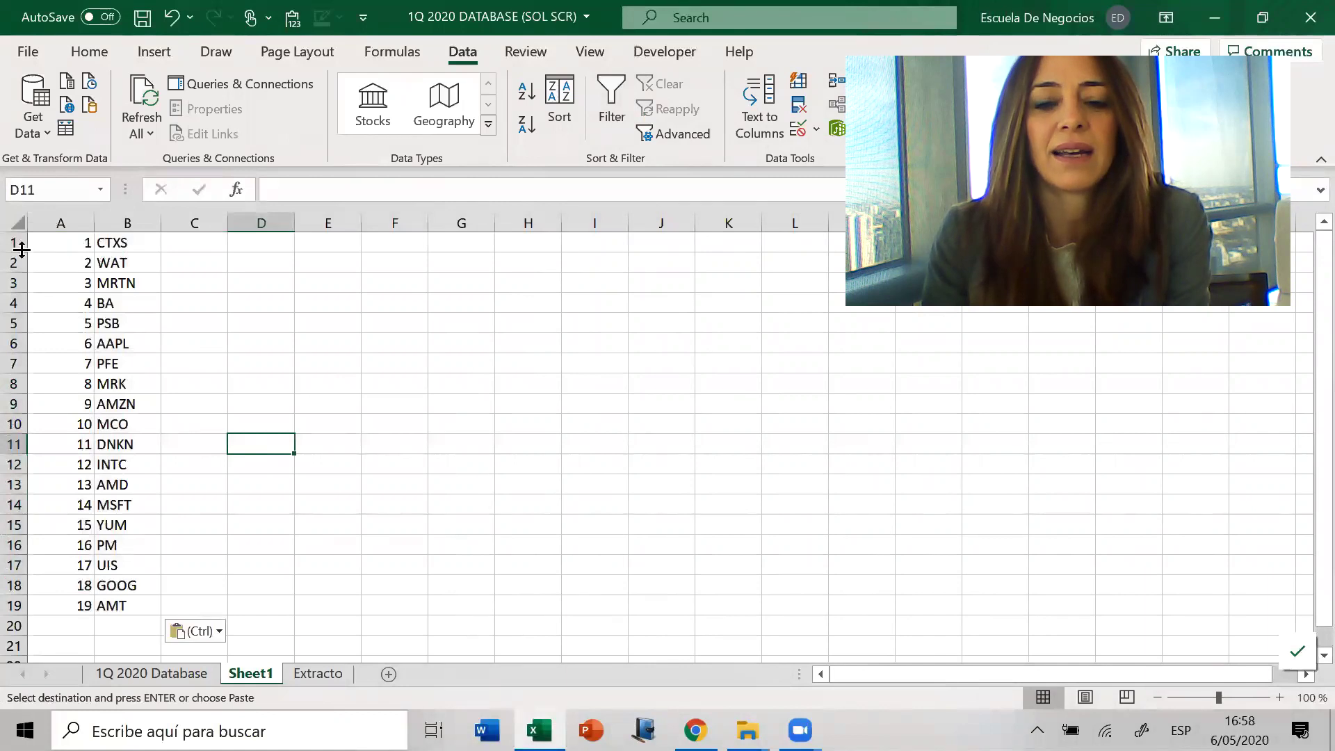
Insert an empty row above the company list in Sheet1
{"action": "left_click", "coordinate": [111, 243]}
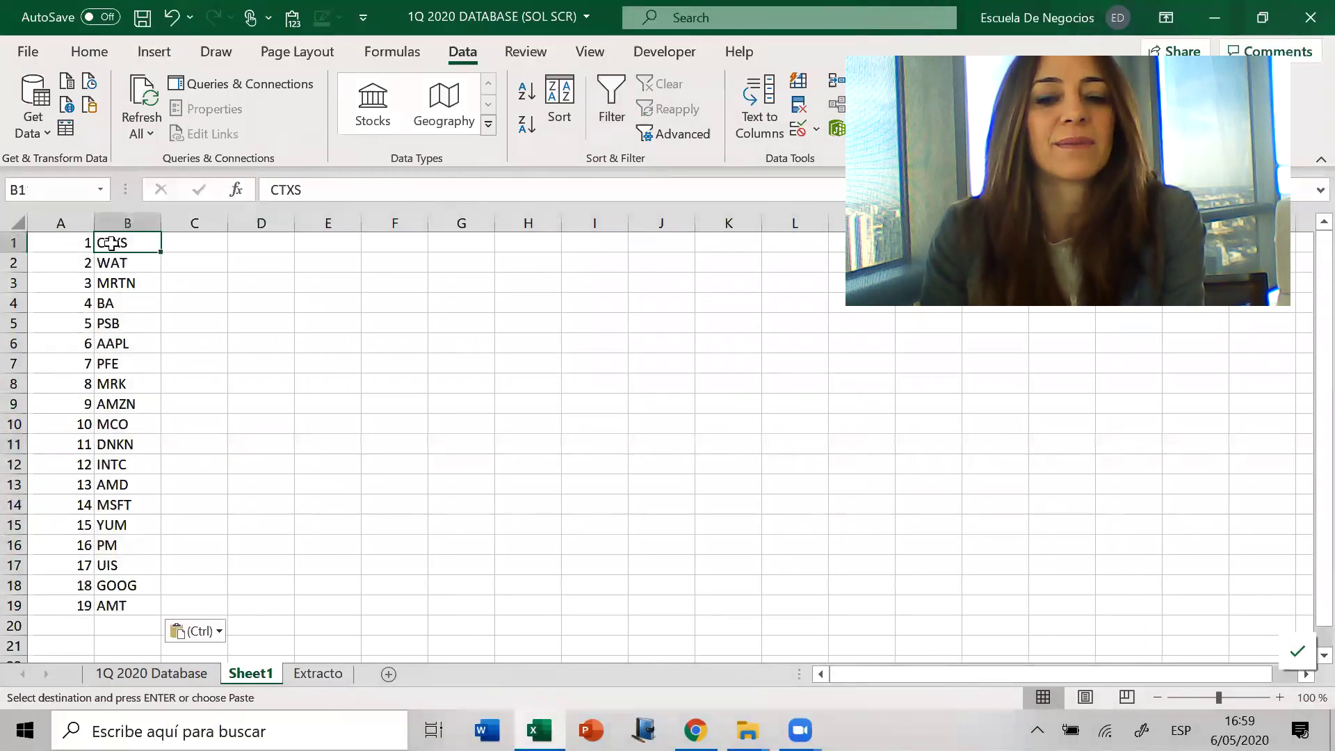
{"action": "right_click", "coordinate": [12, 247]}
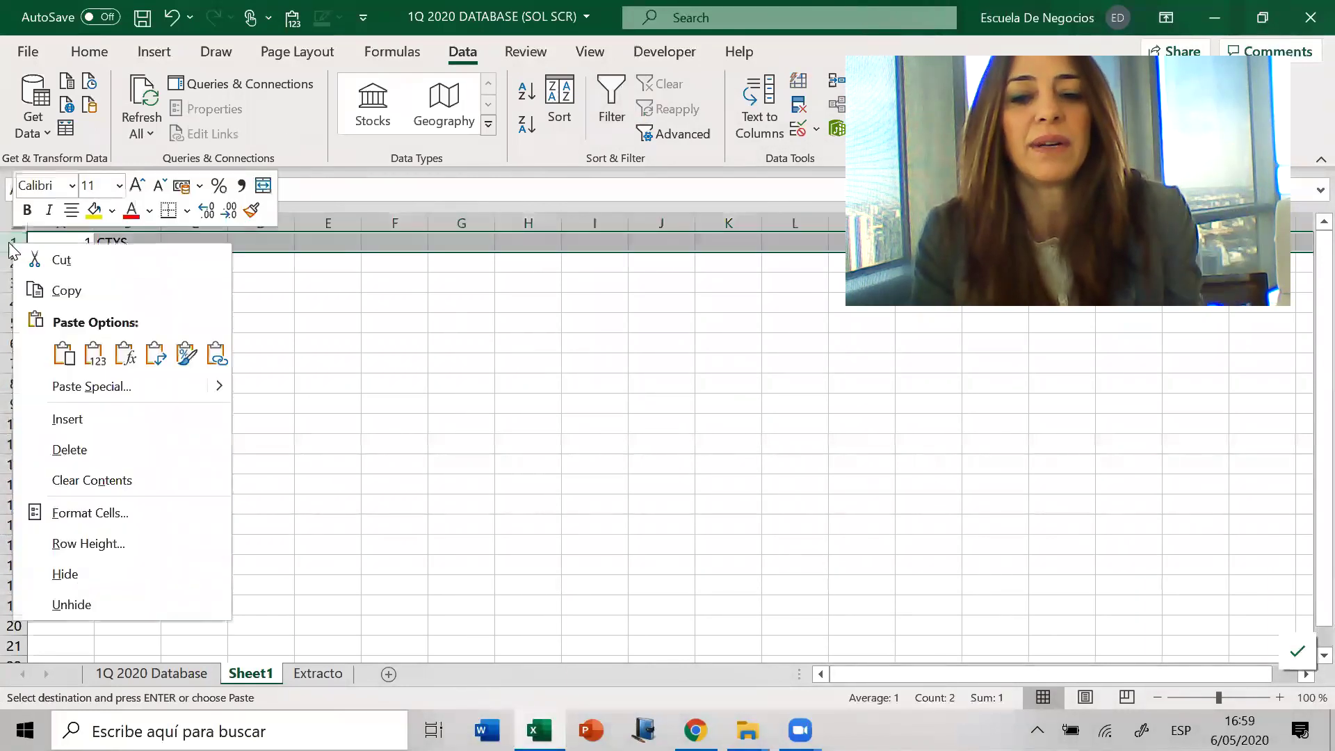
{"action": "left_click", "coordinate": [119, 419]}
{"action": "left_click", "coordinate": [122, 419]}
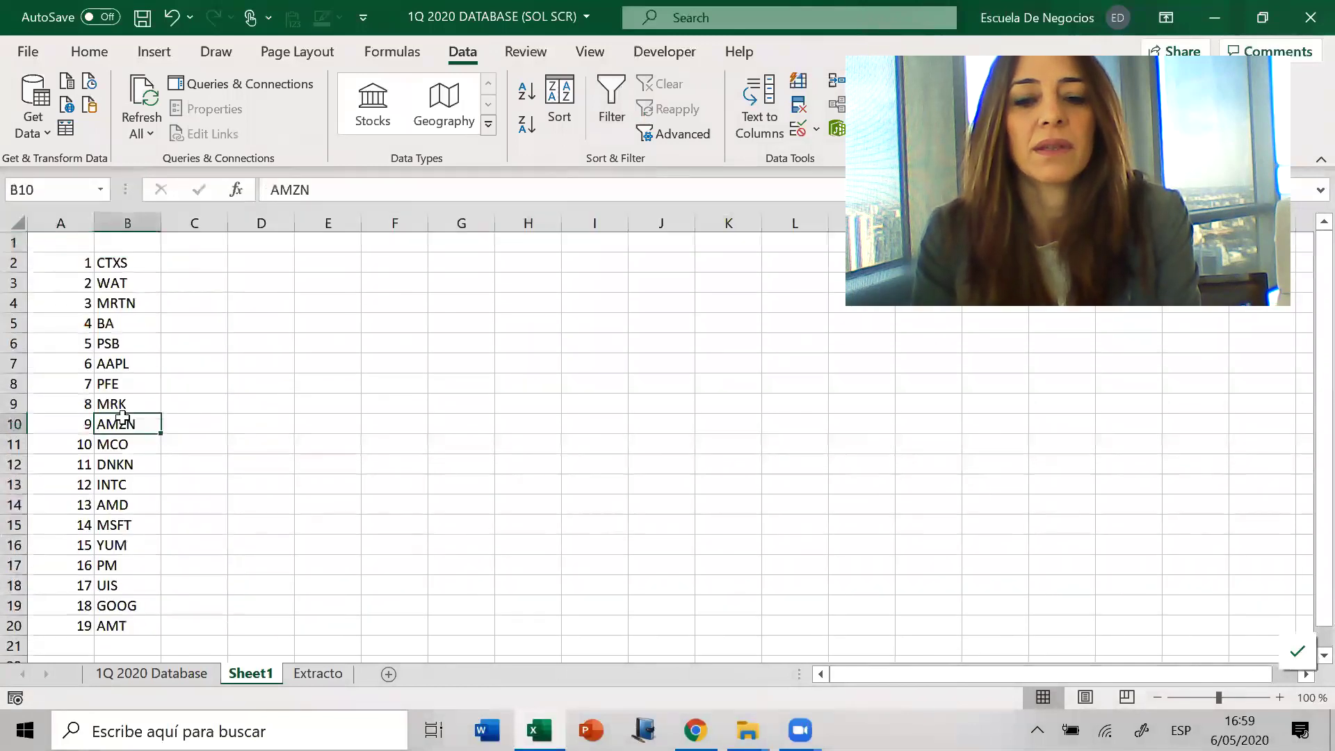
{"action": "type", "text": "#"}
{"action": "key", "text": "Tab"}
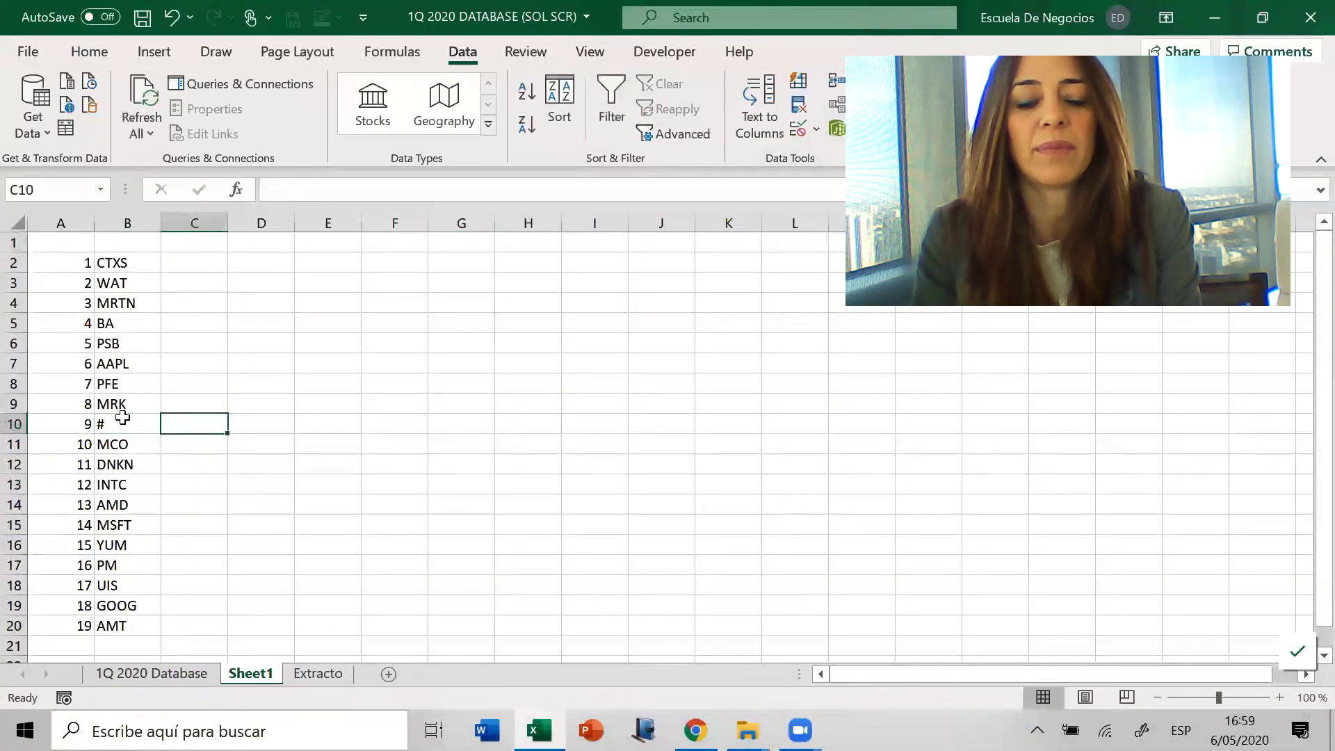
{"action": "key", "text": "ctrl+z"}
Enter the column headers "#" in cell A1 and "empresa" in cell B1 of the company list
{"action": "left_click", "coordinate": [50, 239]}
{"action": "type", "text": "#"}
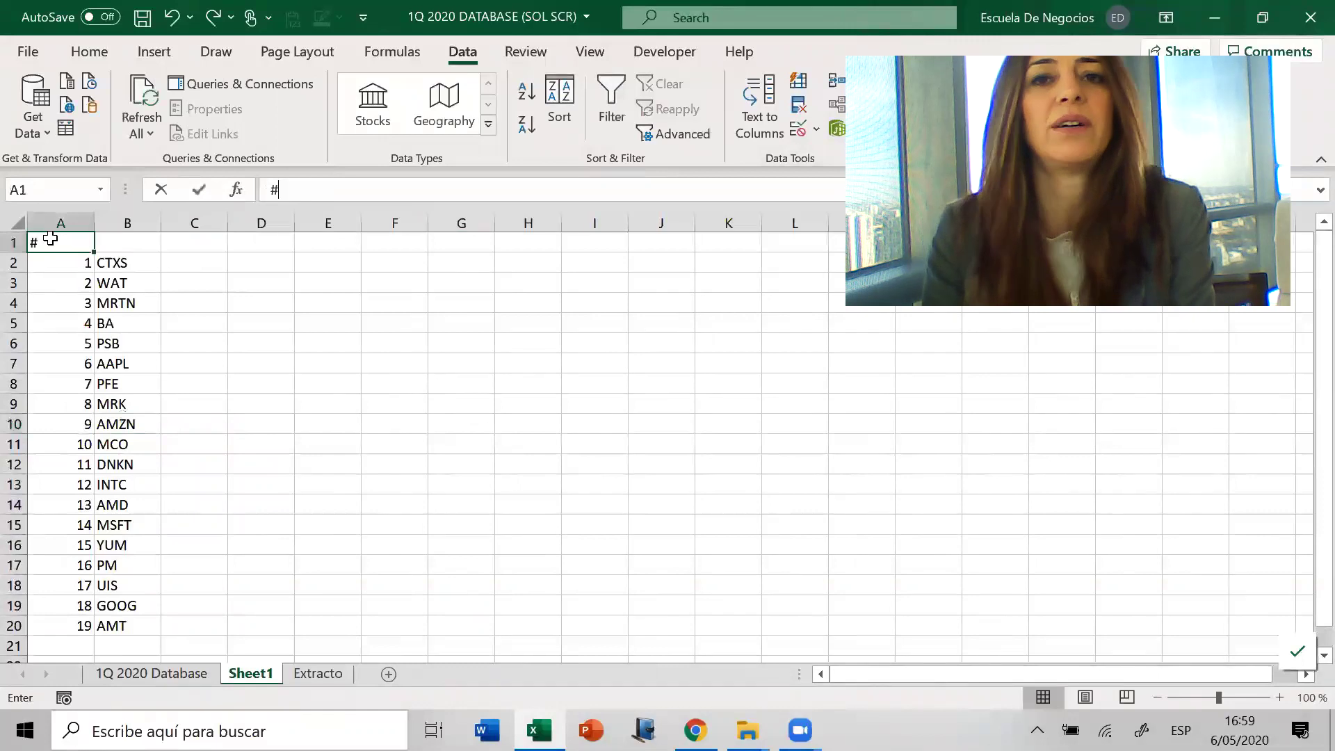
{"action": "key", "text": "Tab"}
{"action": "type", "text": "empresa}"}
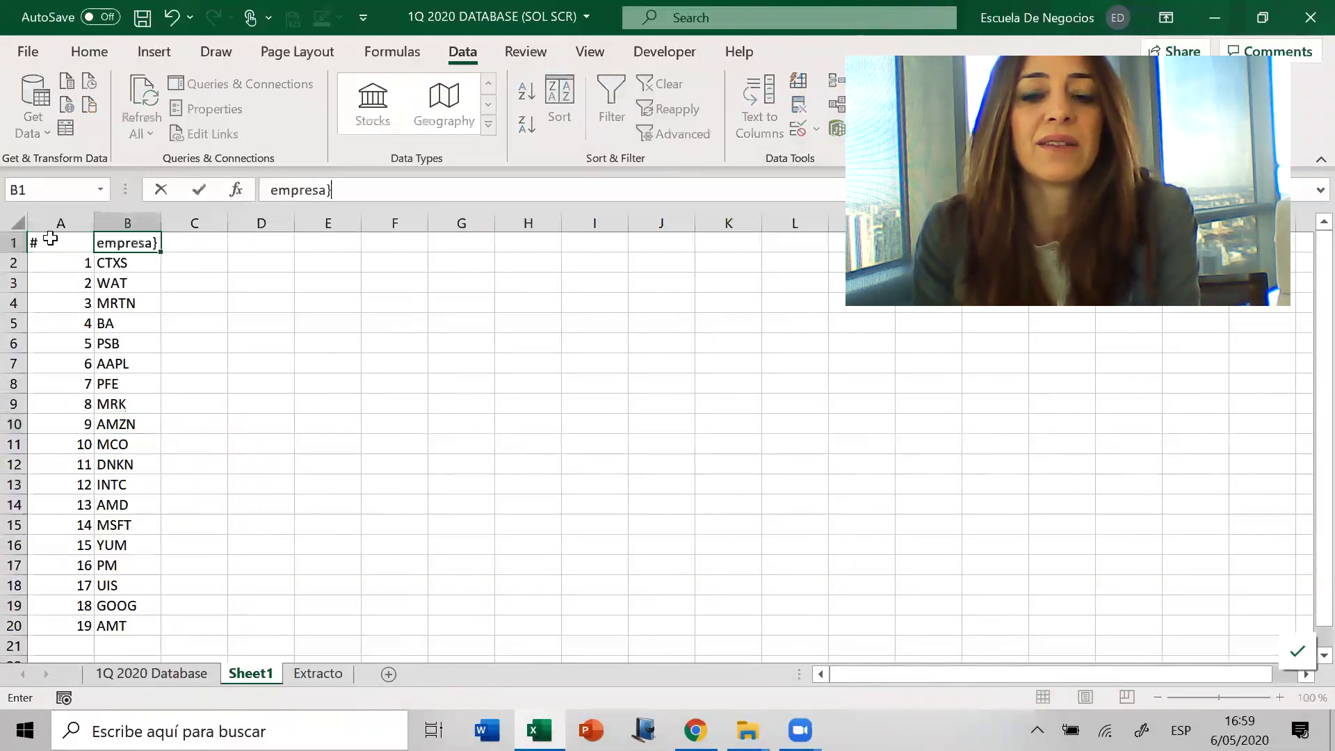
{"action": "key", "text": "BackSpace"}
{"action": "key", "text": "Return"}
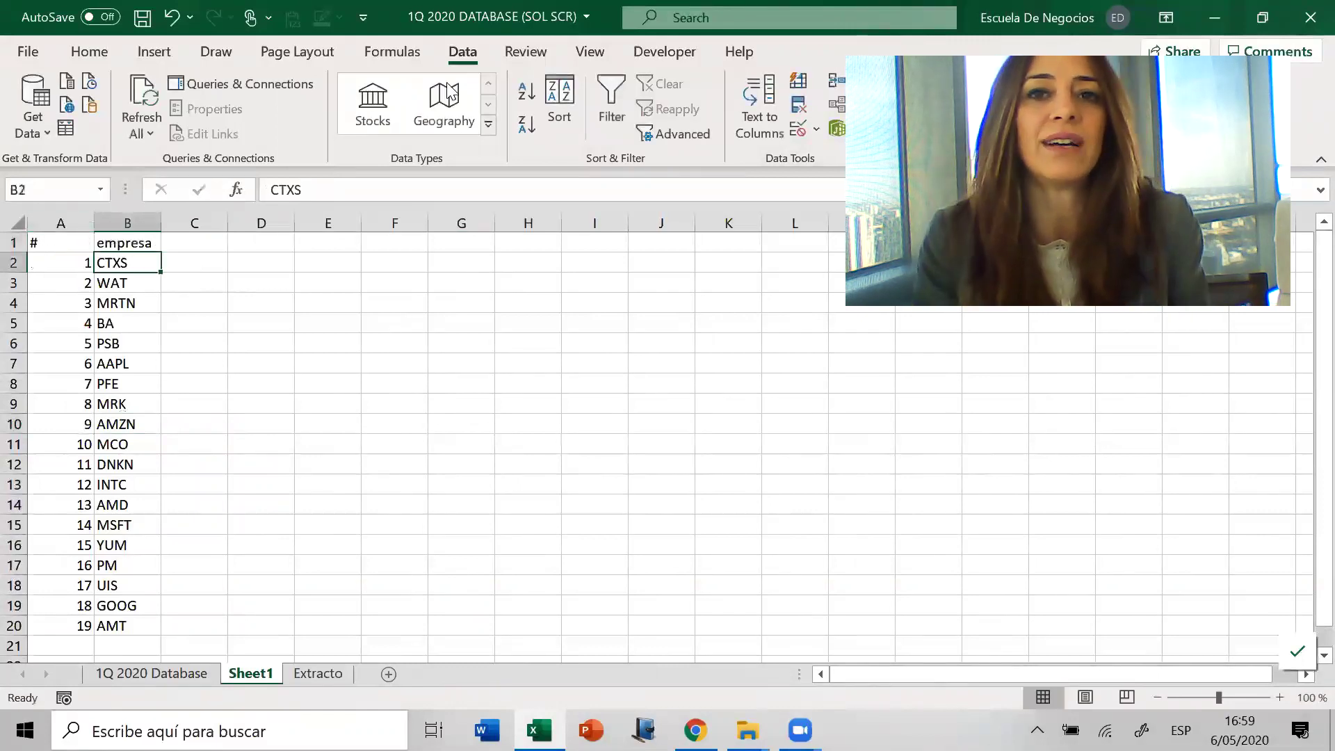
Name the ticker cells B2:B20 "empresas" and check the name by selecting its range from another cell
{"action": "key", "text": "ctrl+shift+Down"}
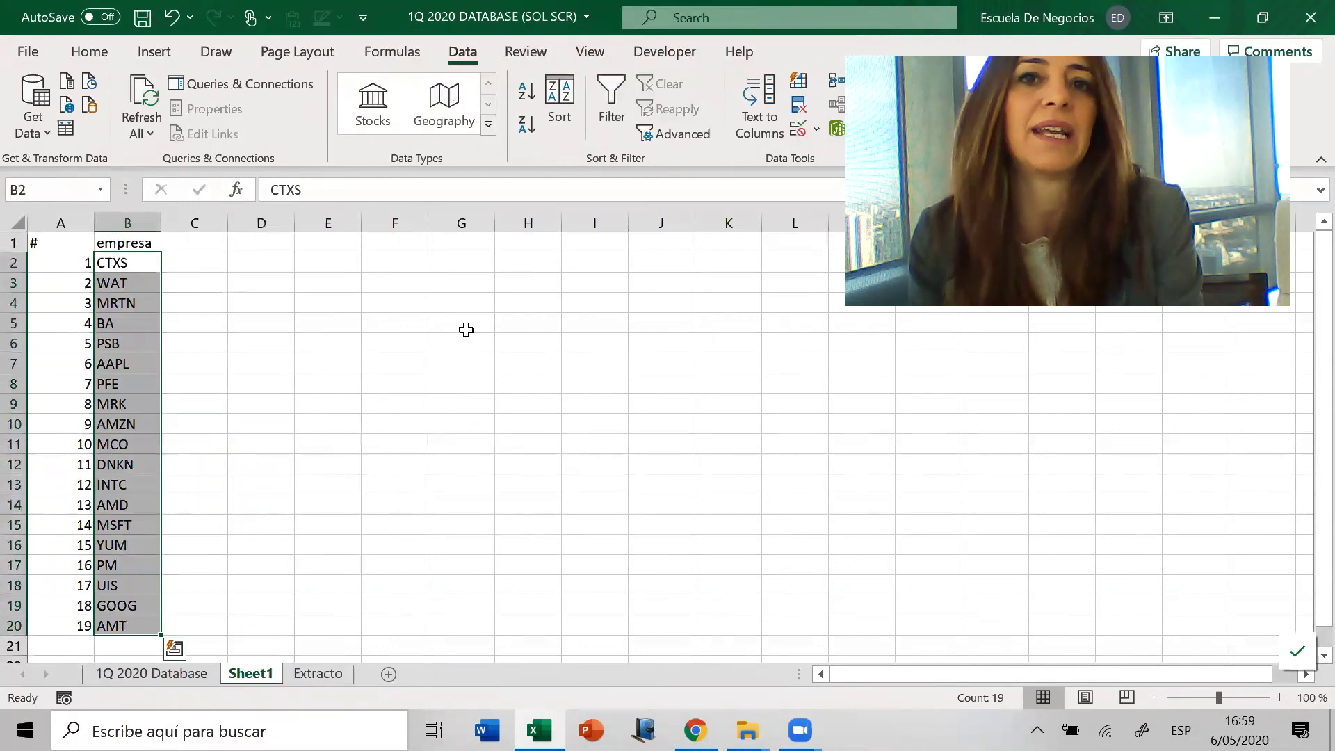
{"action": "left_click", "coordinate": [67, 198]}
{"action": "type", "text": "empre"}
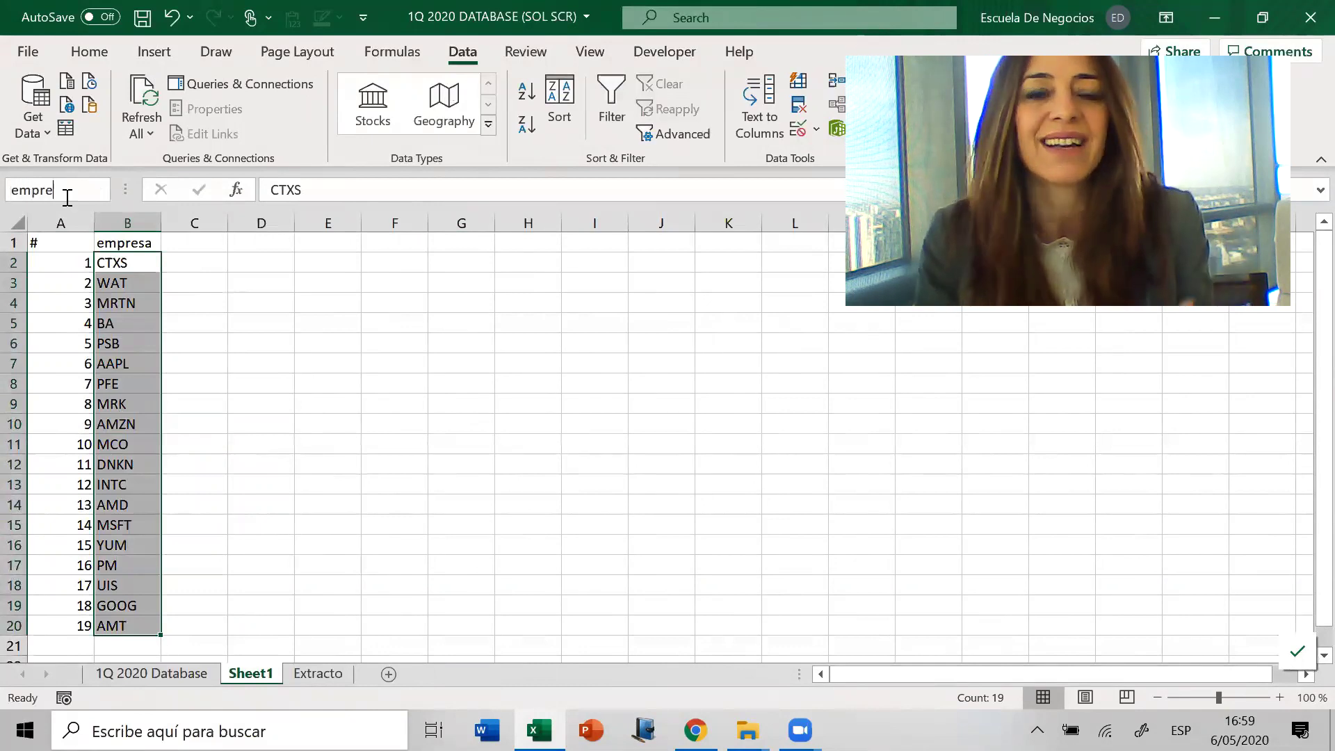
{"action": "type", "text": "sas"}
{"action": "key", "text": "Return"}
{"action": "left_click", "coordinate": [336, 387]}
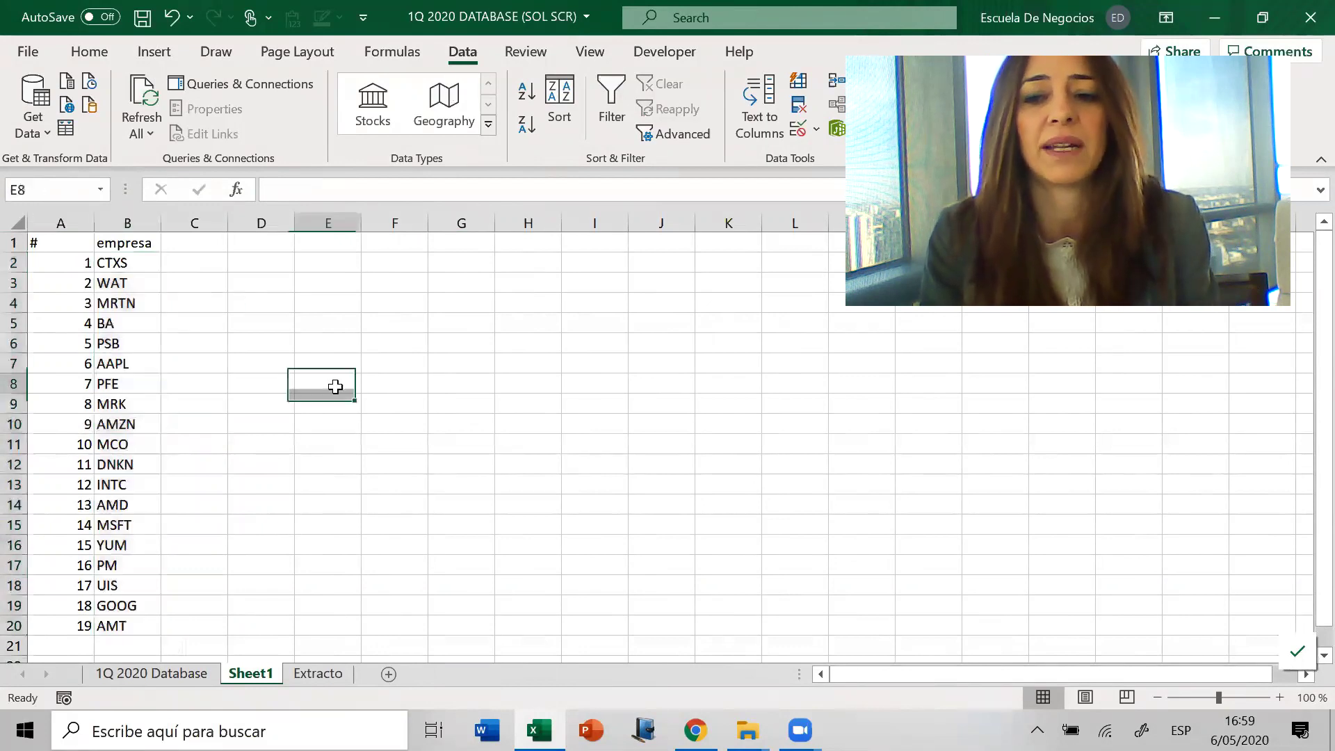
{"action": "left_click", "coordinate": [101, 189]}
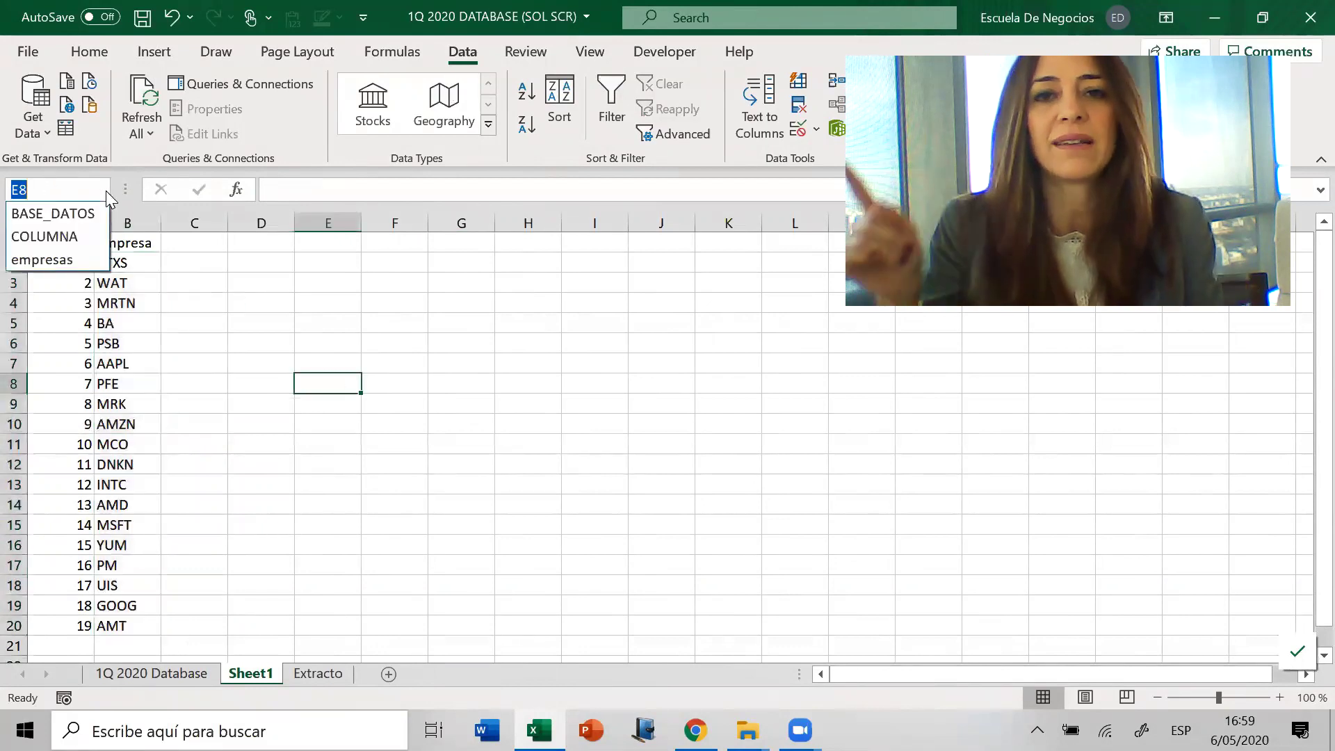
{"action": "left_click", "coordinate": [87, 258]}
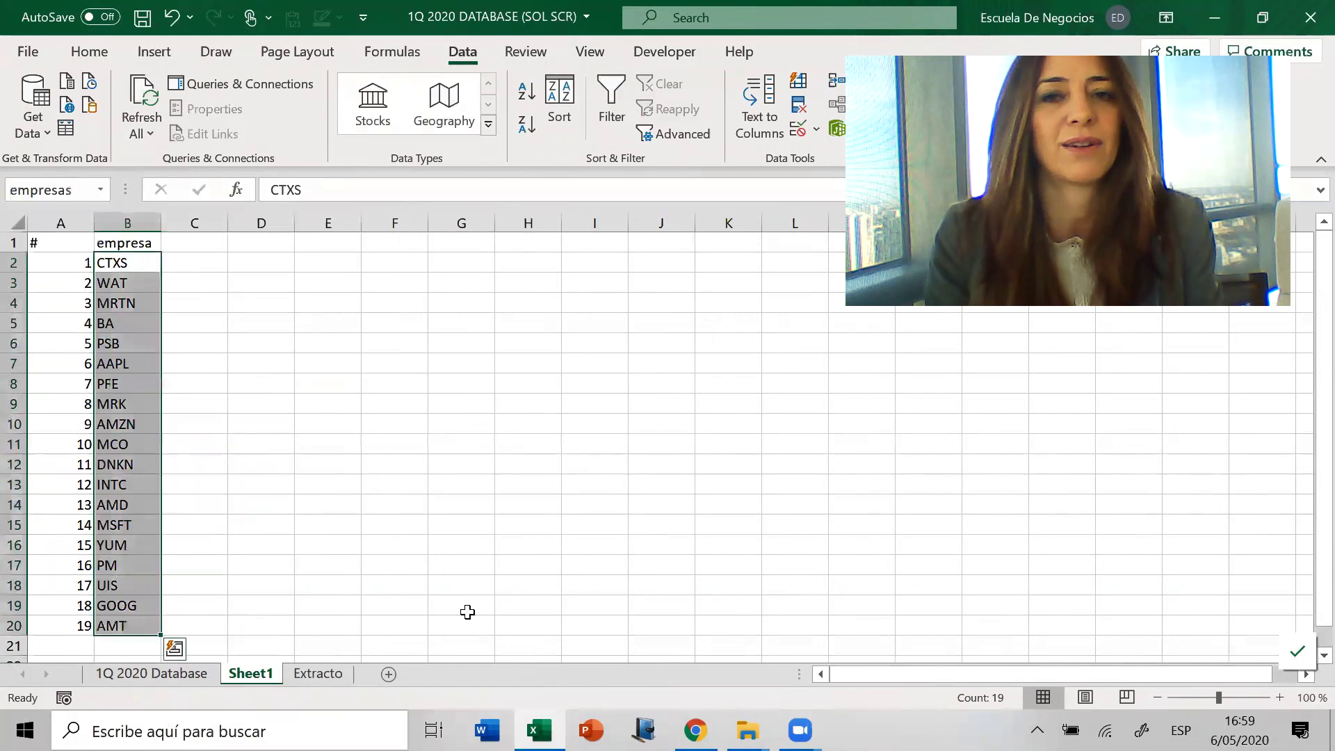
Remove the filter from the 1Q 2020 Database sheet and return to the Extracto sheet
{"action": "left_click", "coordinate": [179, 672]}
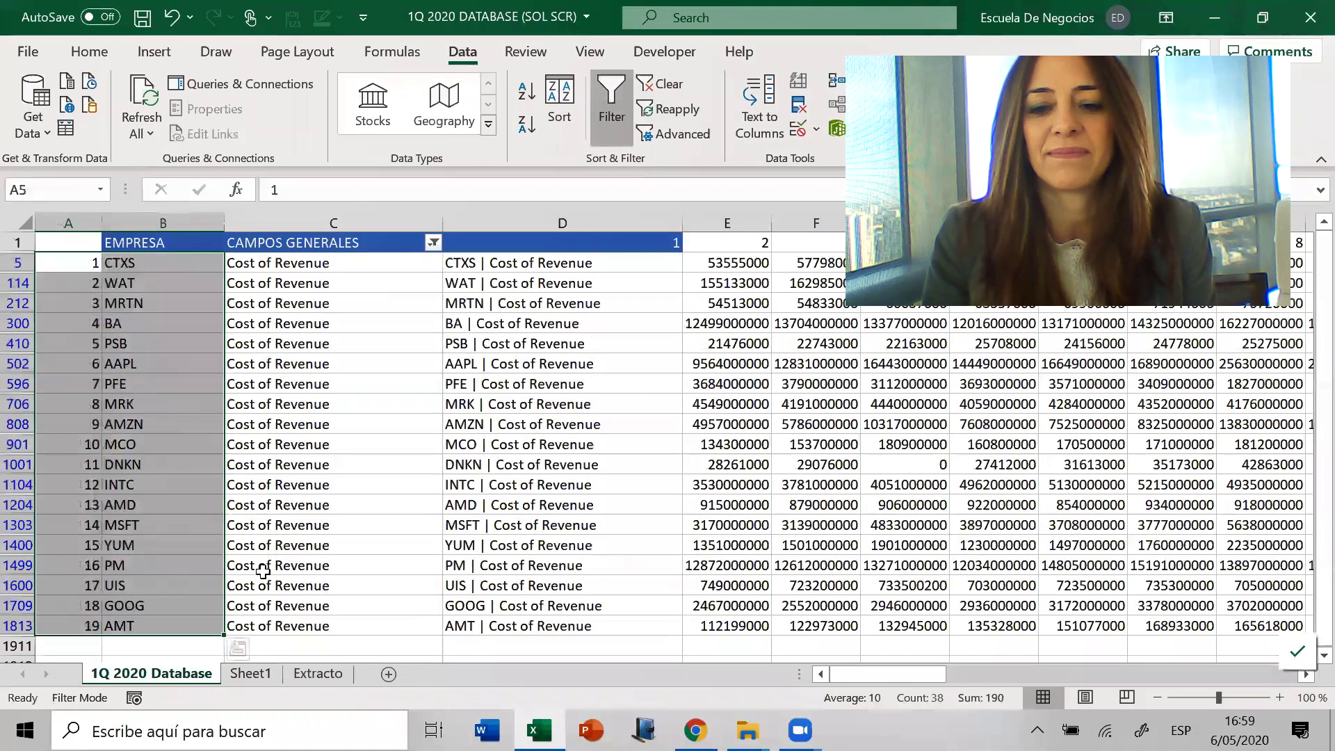
{"action": "left_click", "coordinate": [604, 132]}
{"action": "left_click", "coordinate": [313, 673]}
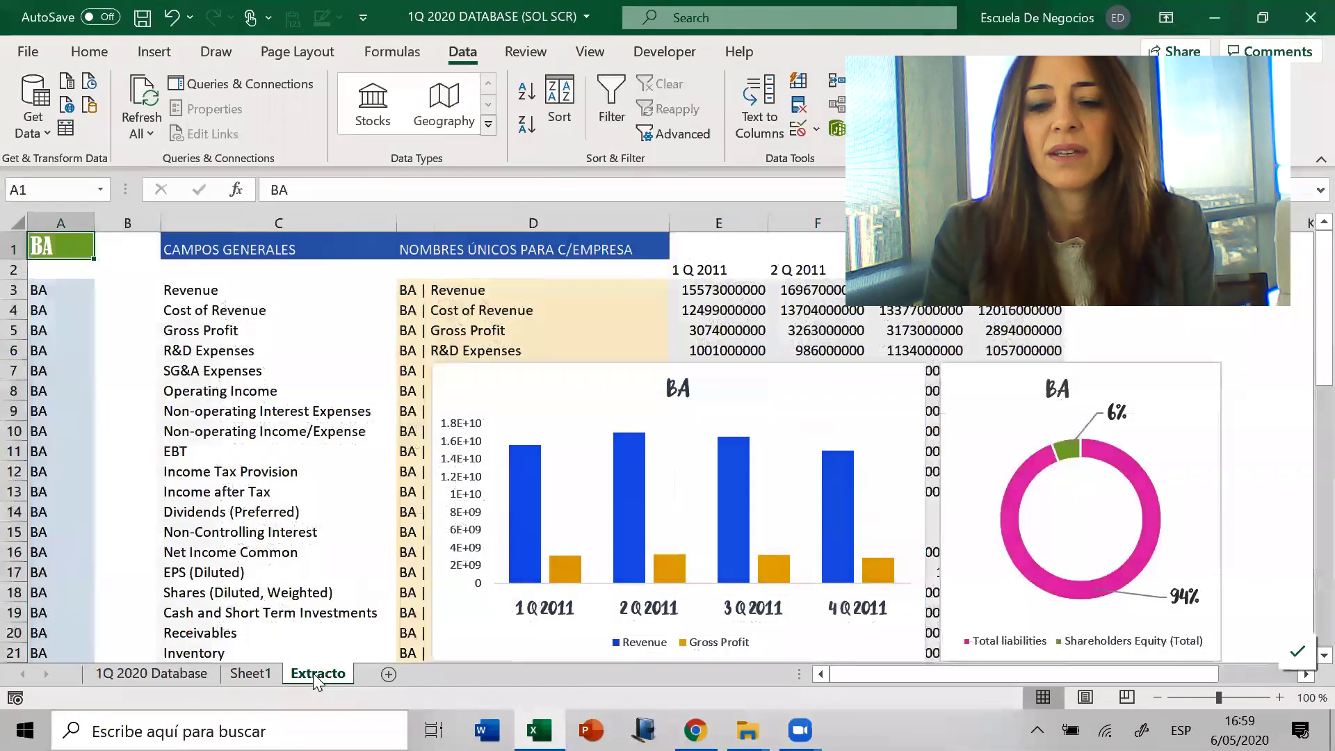
Clear the ticker from cell A1 of the Extracto sheet
{"action": "left_click", "coordinate": [265, 352]}
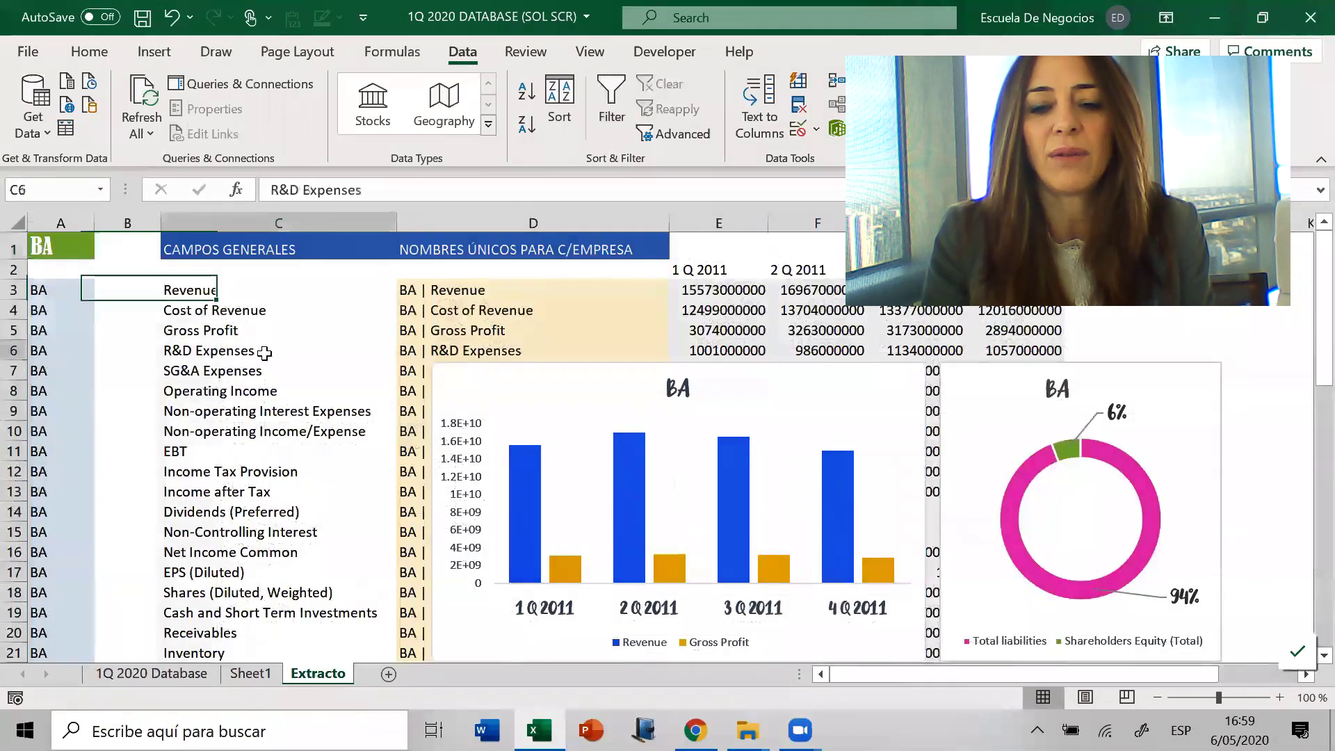
{"action": "key", "text": "Up"}
{"action": "key", "text": "Up"}
{"action": "key", "text": "Up"}
{"action": "key", "text": "Up"}
{"action": "key", "text": "Left"}
{"action": "key", "text": "Up"}
{"action": "key", "text": "Left"}
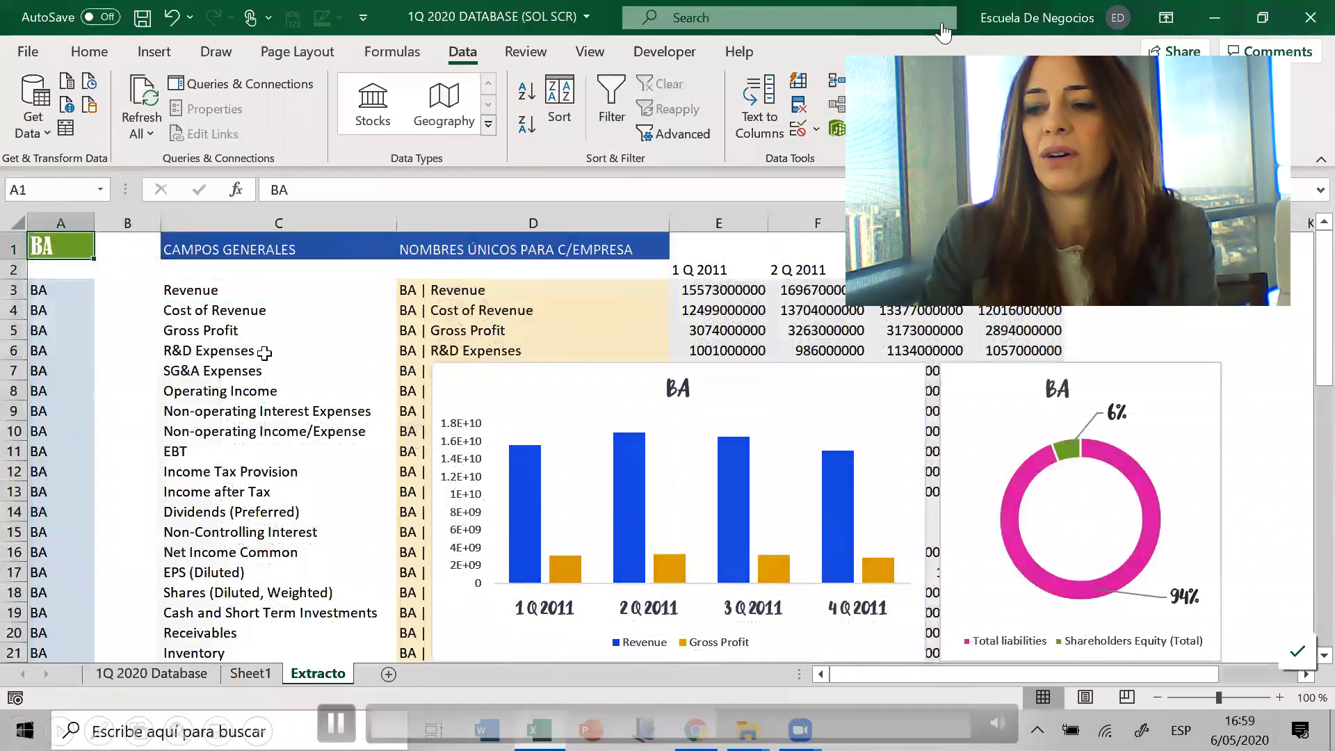
{"action": "key", "text": "Down"}
{"action": "key", "text": "Down"}
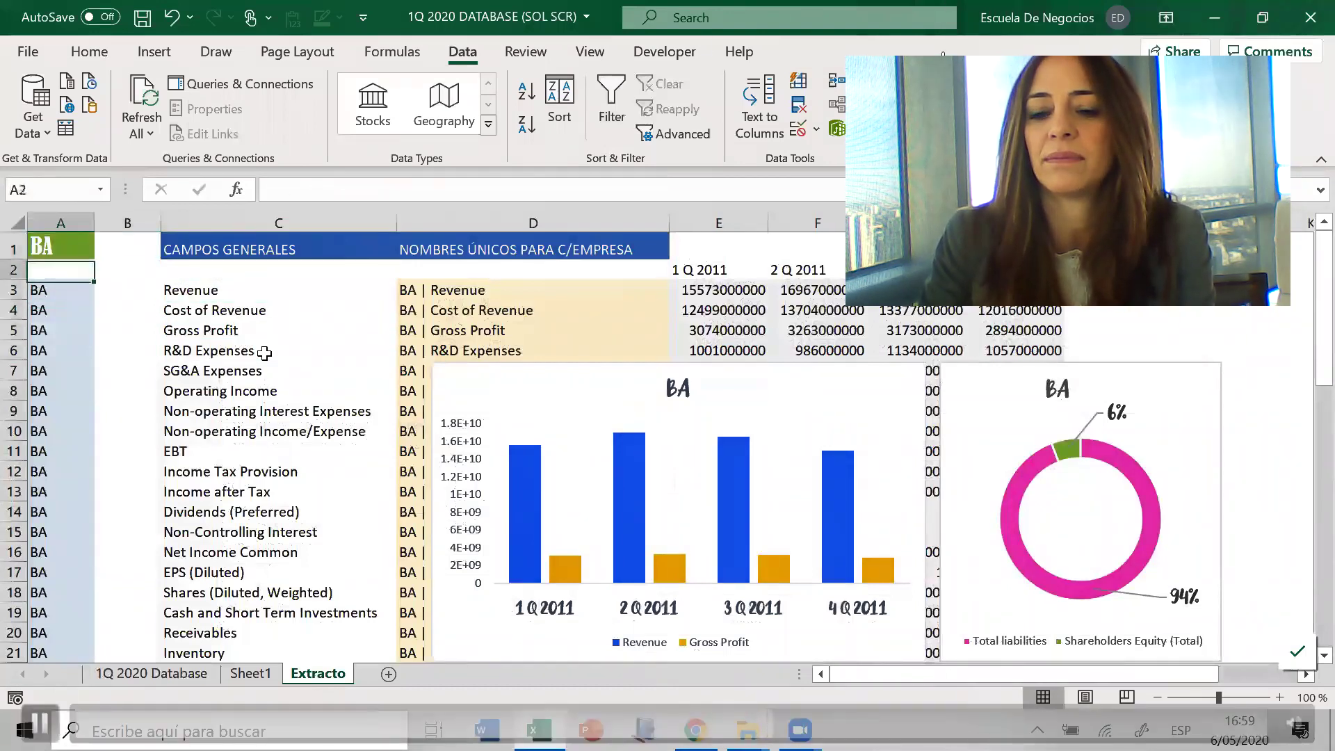
{"action": "key", "text": "Up"}
{"action": "key", "text": "Up"}
{"action": "key", "text": "Delete"}
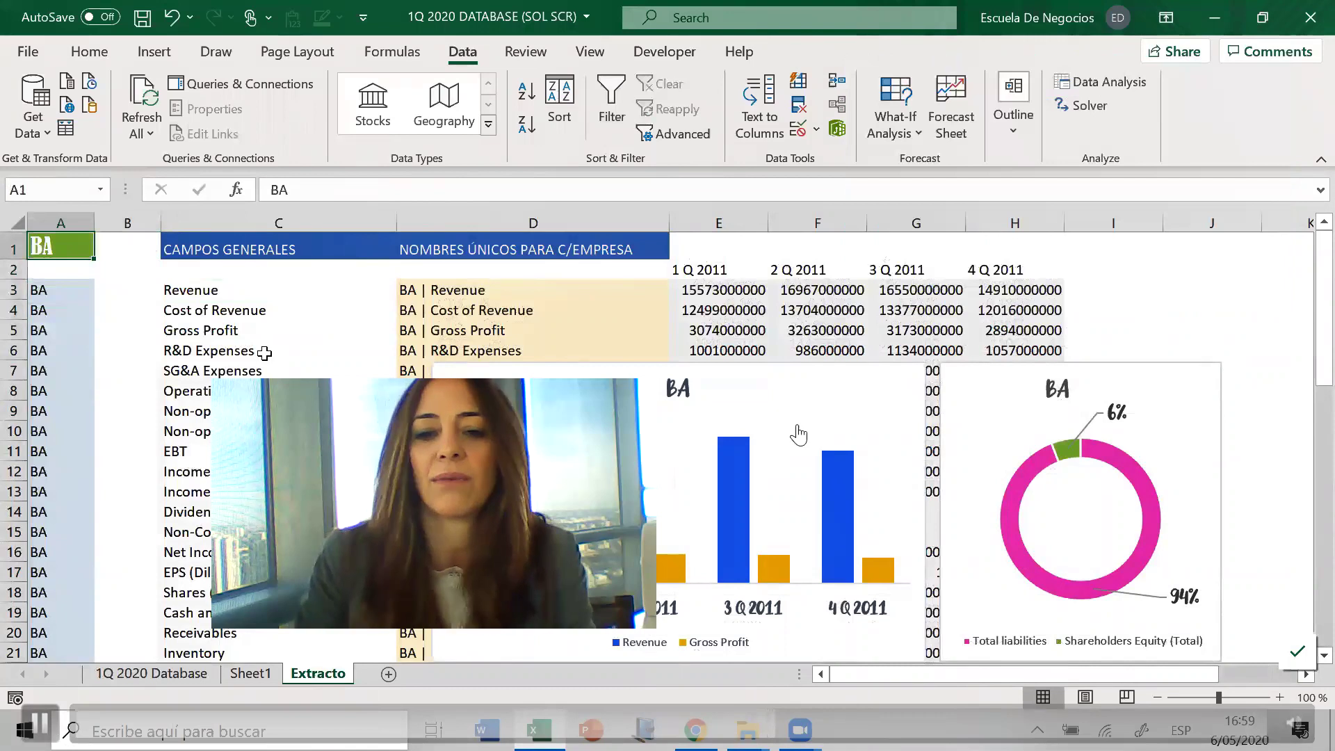
{"action": "key", "text": "Down"}
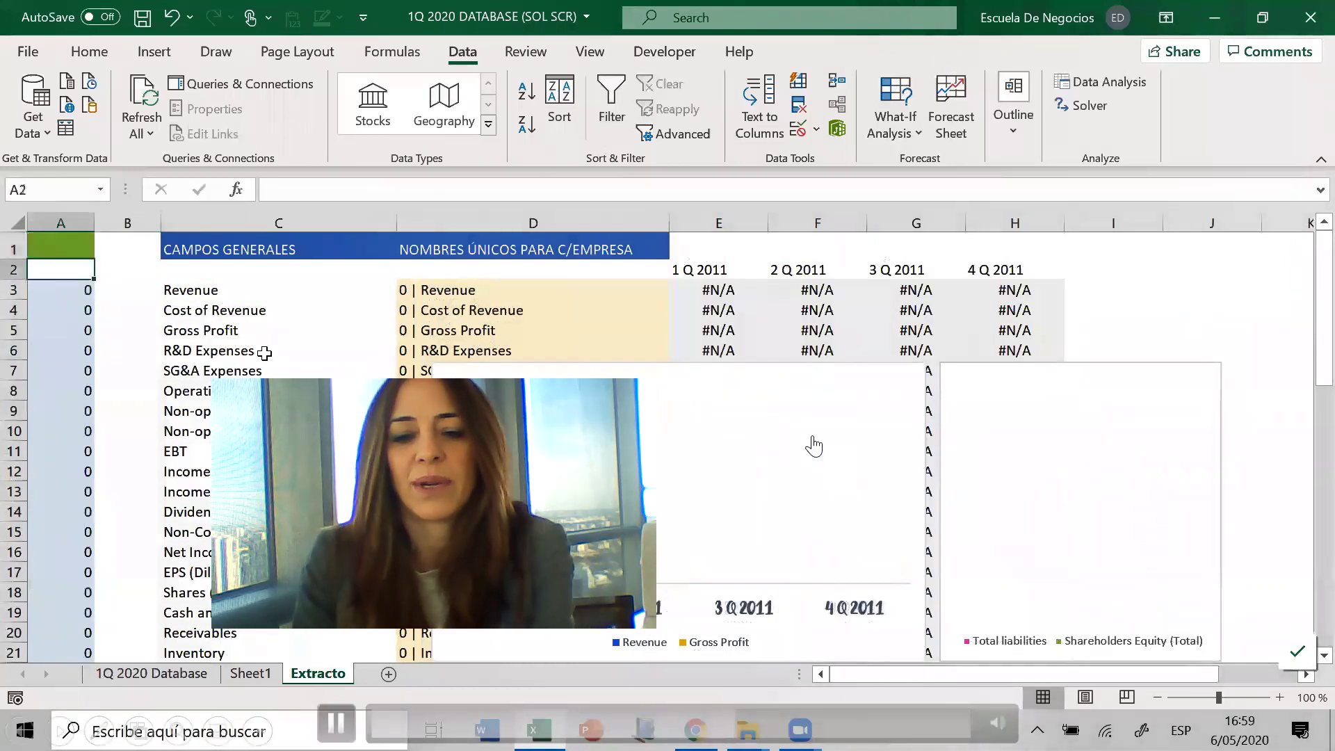
Add data validation to cell A1 that allows a List with the named range empresas as its source
{"action": "key", "text": "Up"}
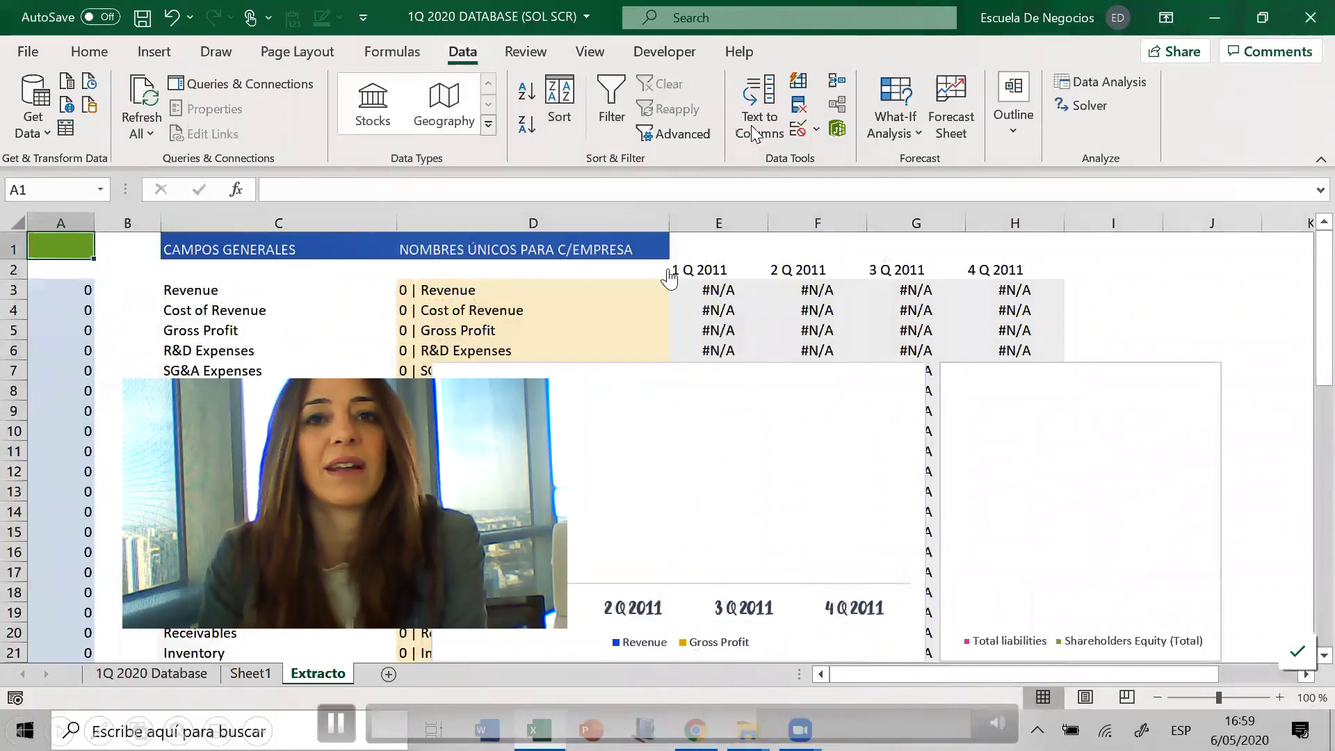
{"action": "left_click", "coordinate": [802, 127]}
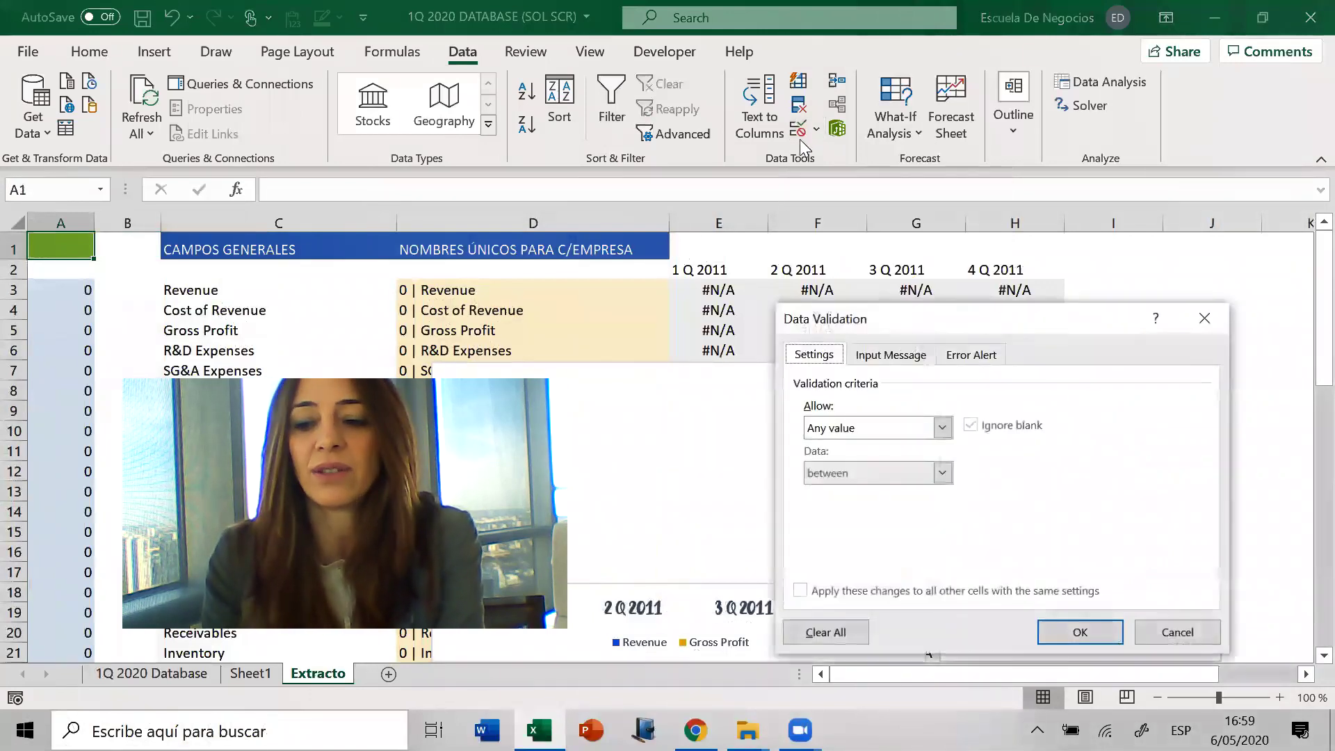
{"action": "left_click", "coordinate": [887, 426]}
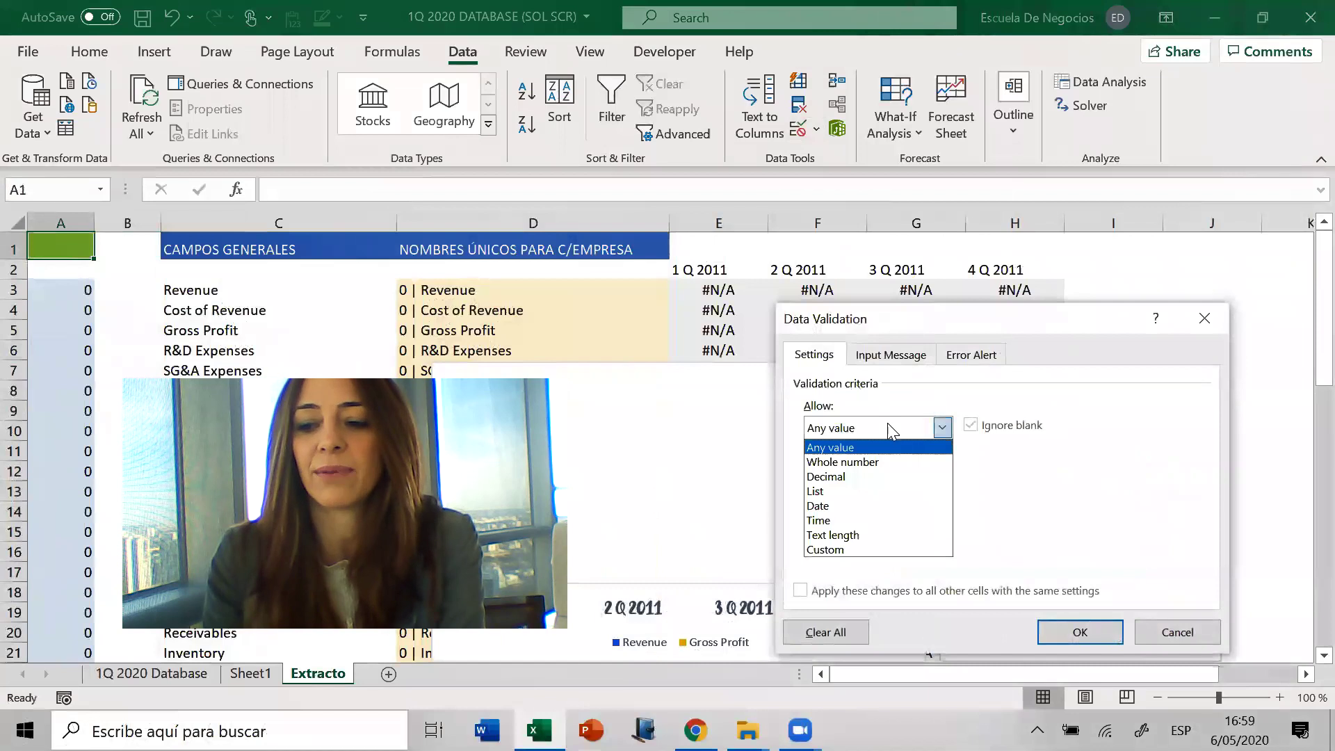
{"action": "left_click", "coordinate": [910, 492]}
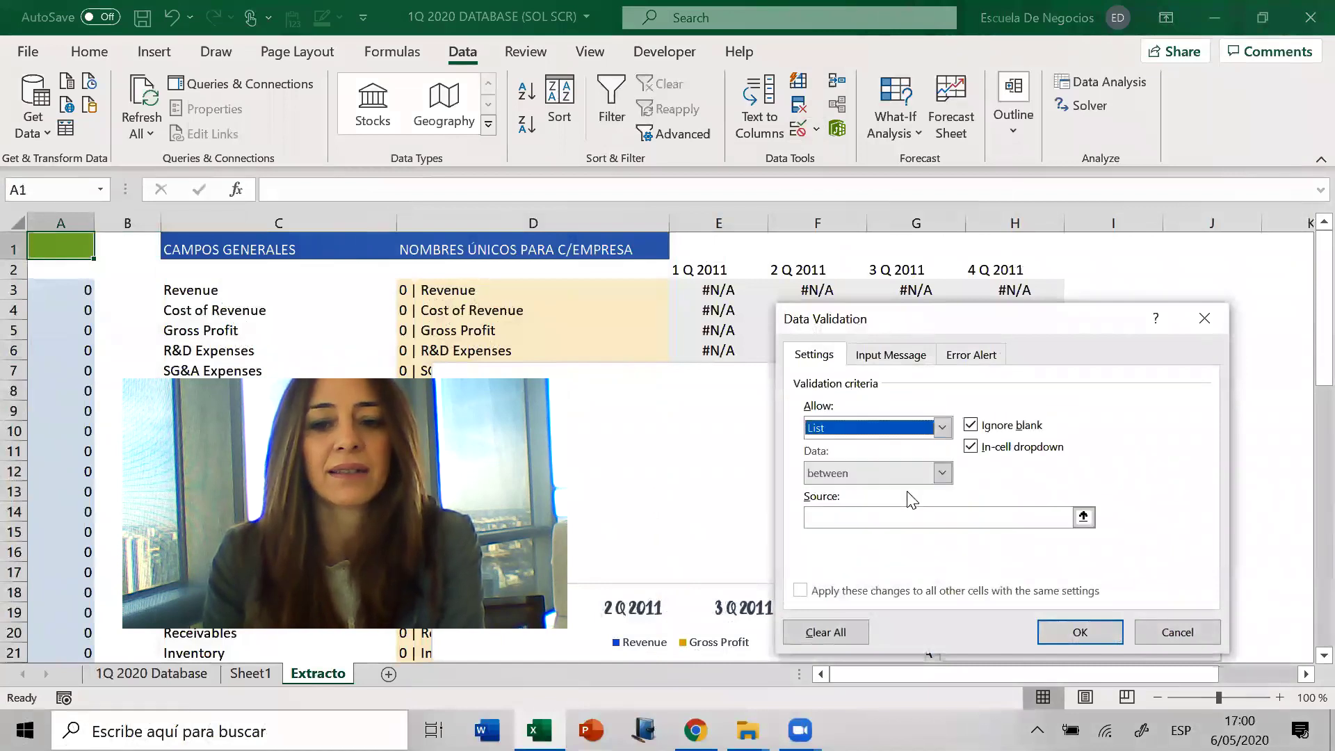
{"action": "left_click", "coordinate": [956, 521]}
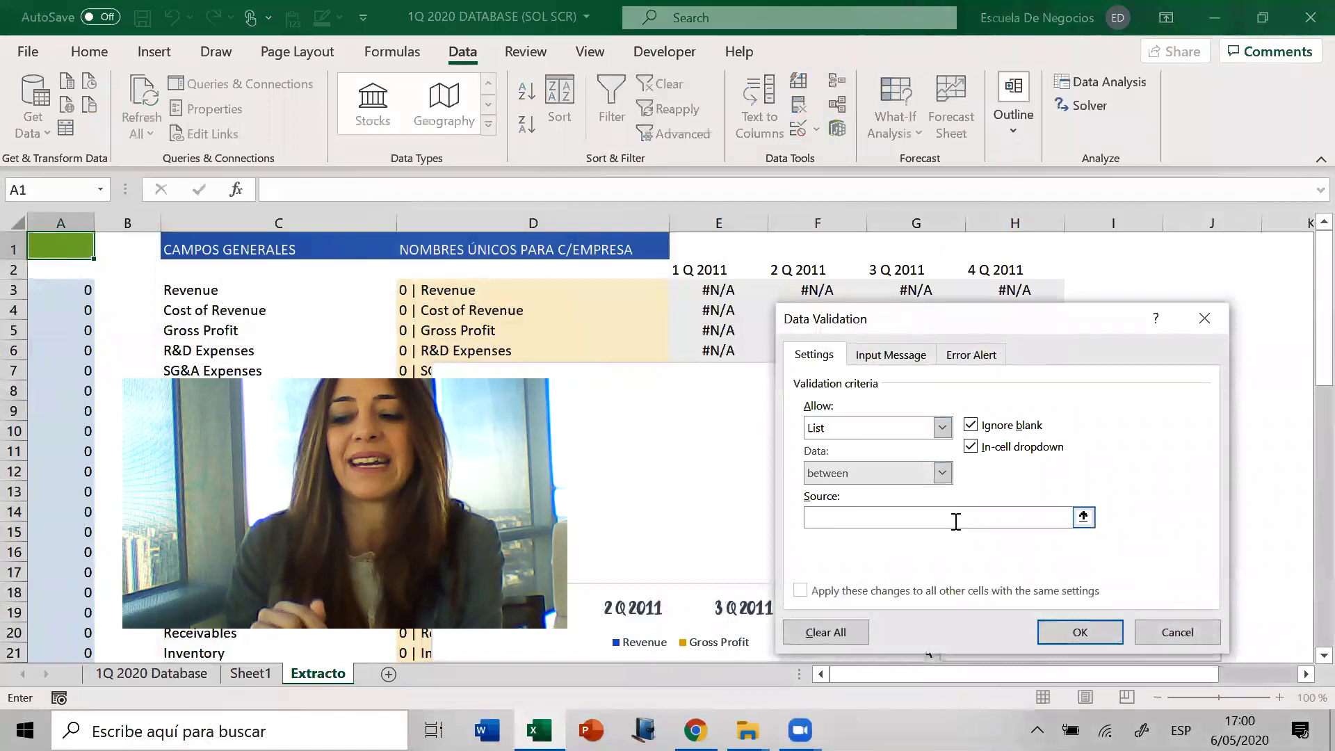
{"action": "key", "text": "F3"}
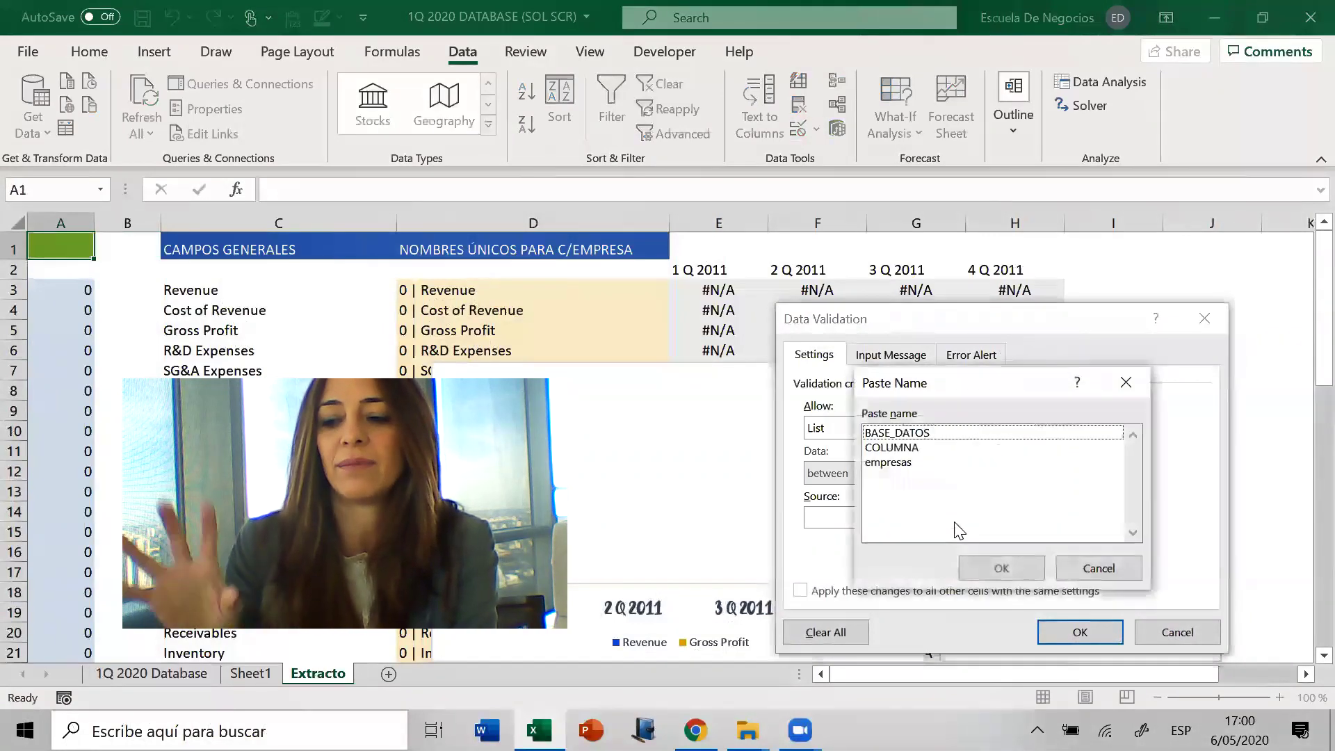
{"action": "left_click", "coordinate": [894, 463]}
{"action": "left_click", "coordinate": [1009, 563]}
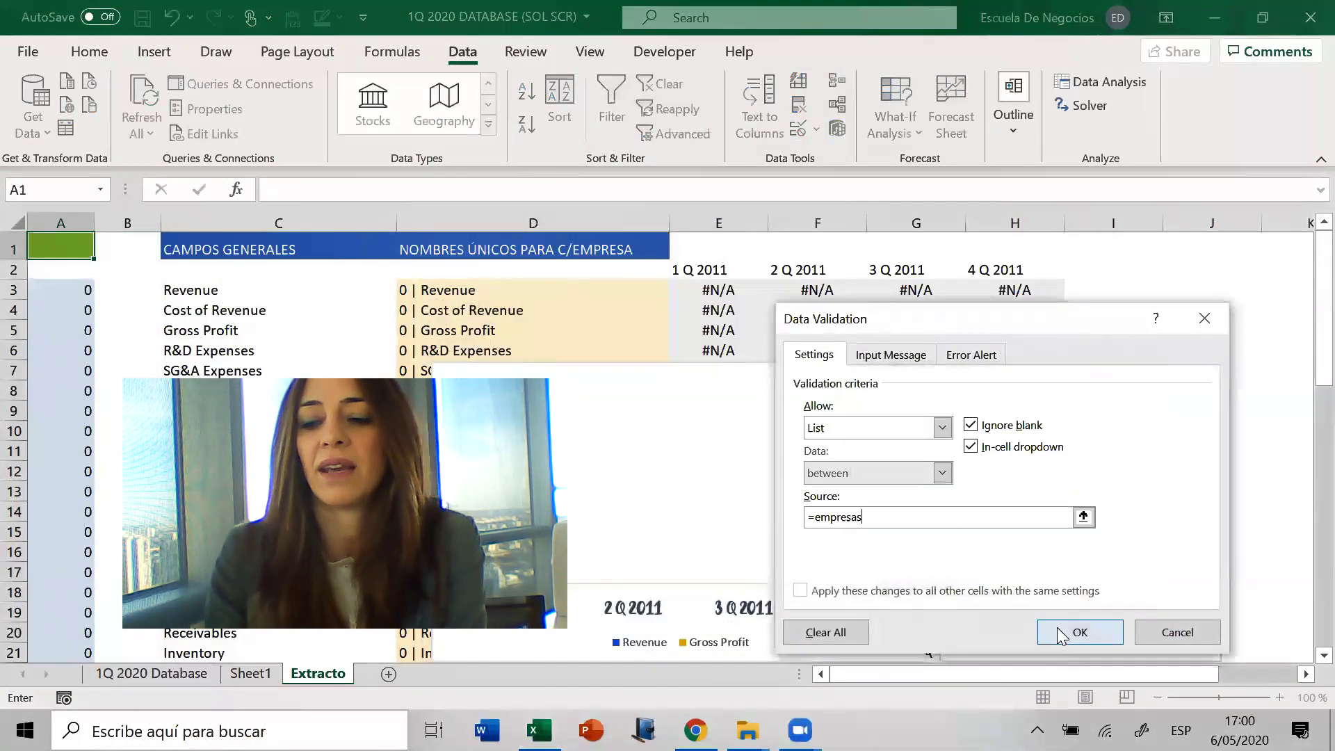
{"action": "left_click", "coordinate": [1078, 632]}
{"action": "left_click", "coordinate": [299, 391]}
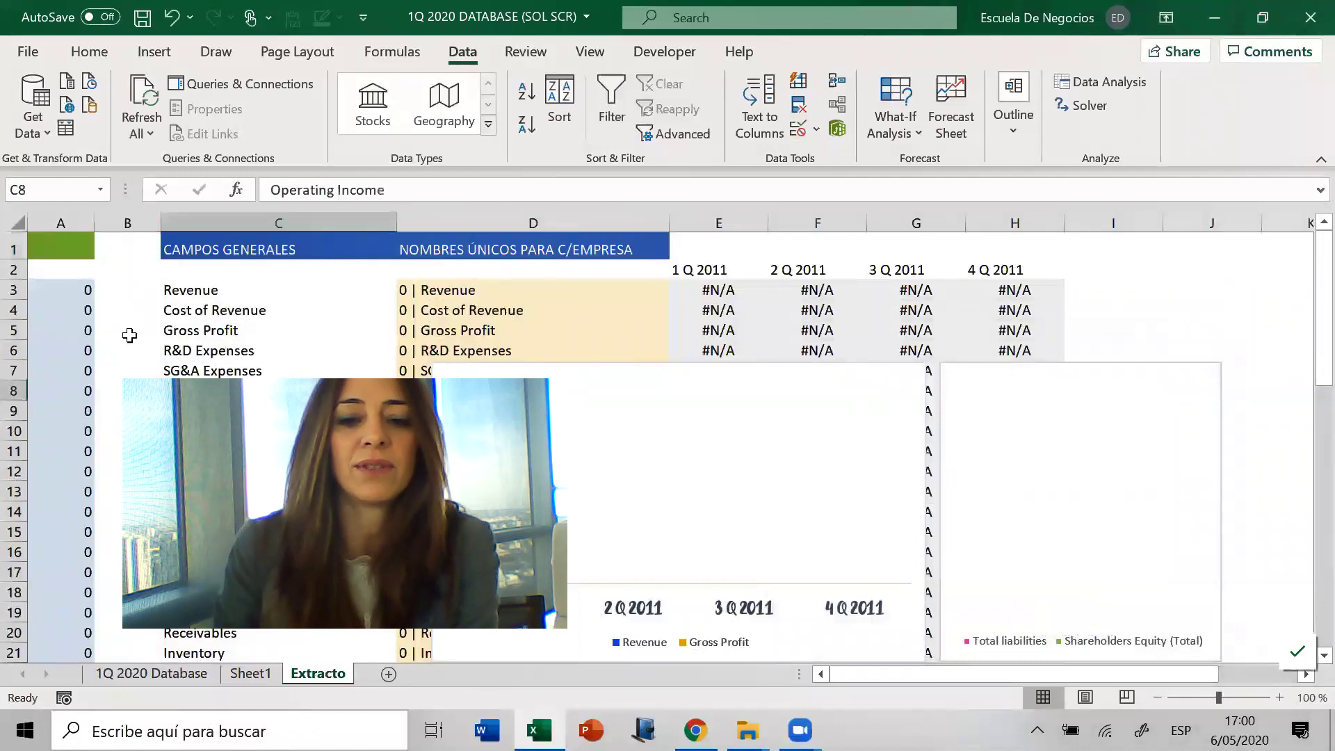
Test the ticker dropdown in cell A1 by choosing CTXS and then WAT
{"action": "left_click", "coordinate": [68, 249]}
{"action": "left_click", "coordinate": [103, 249]}
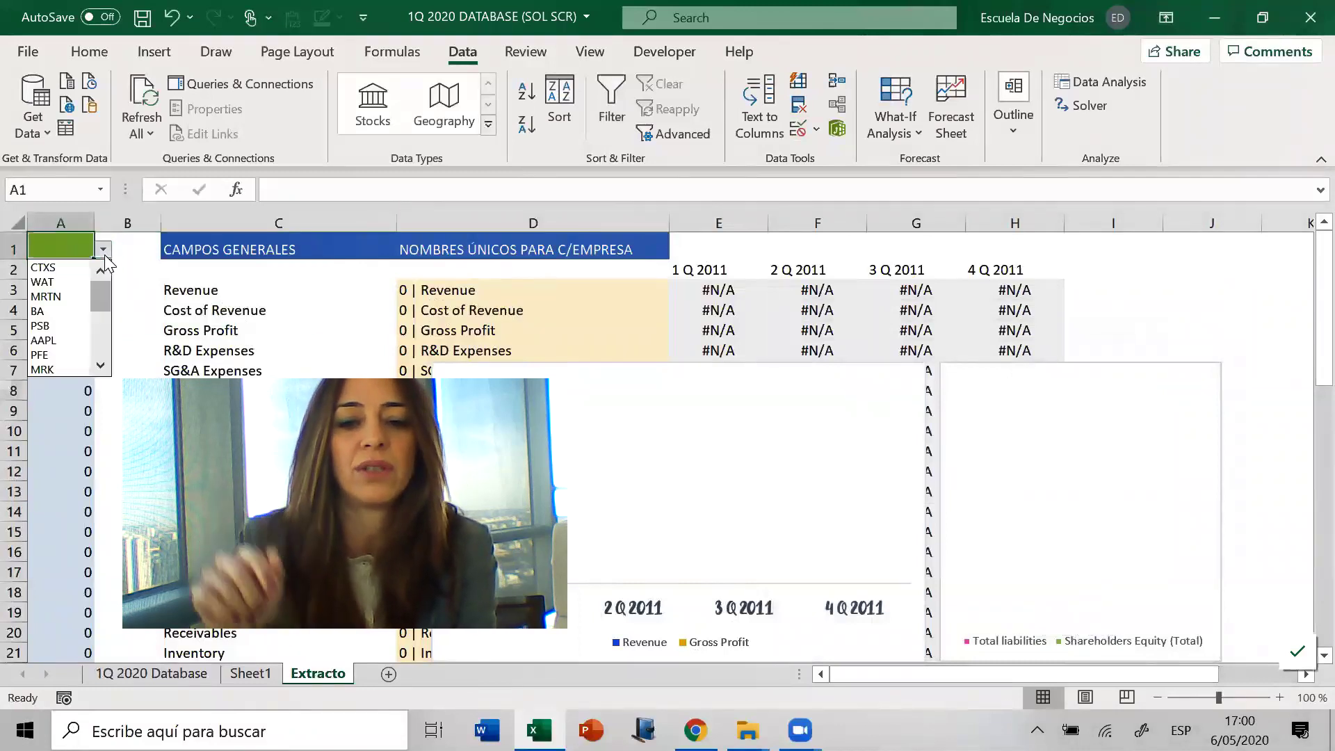
{"action": "left_click", "coordinate": [79, 267]}
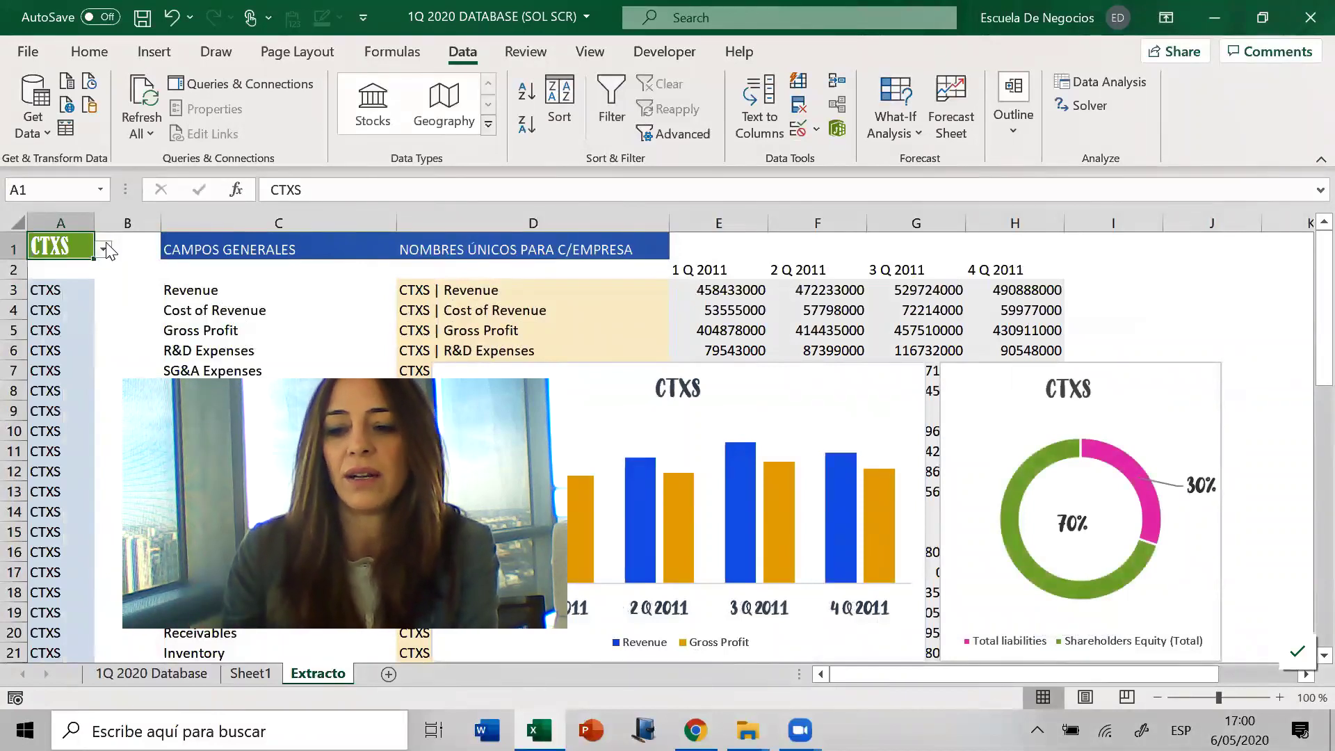
{"action": "left_click", "coordinate": [103, 249]}
{"action": "left_click", "coordinate": [77, 280]}
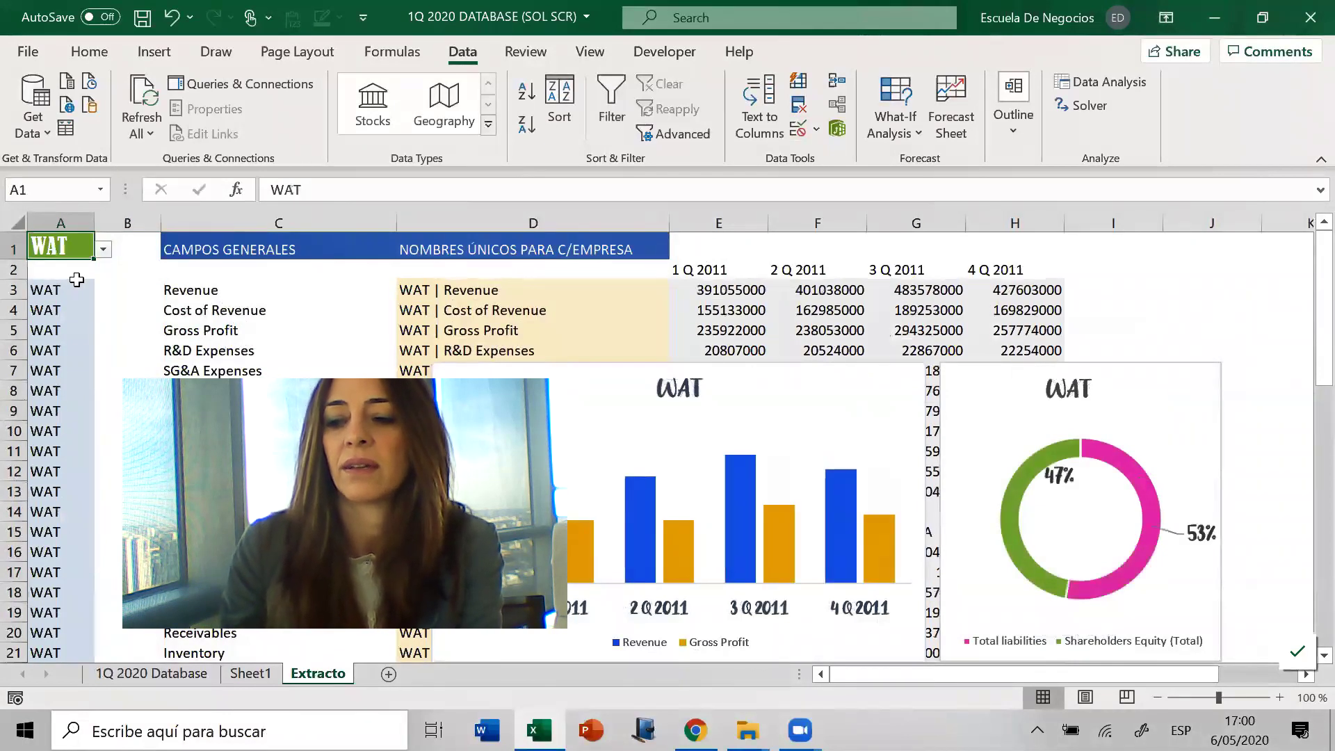
Switch the company in cell A1 of the Extracto sheet to BA, PFE, INTC and finally YUM using its validation list
{"action": "left_click", "coordinate": [104, 249]}
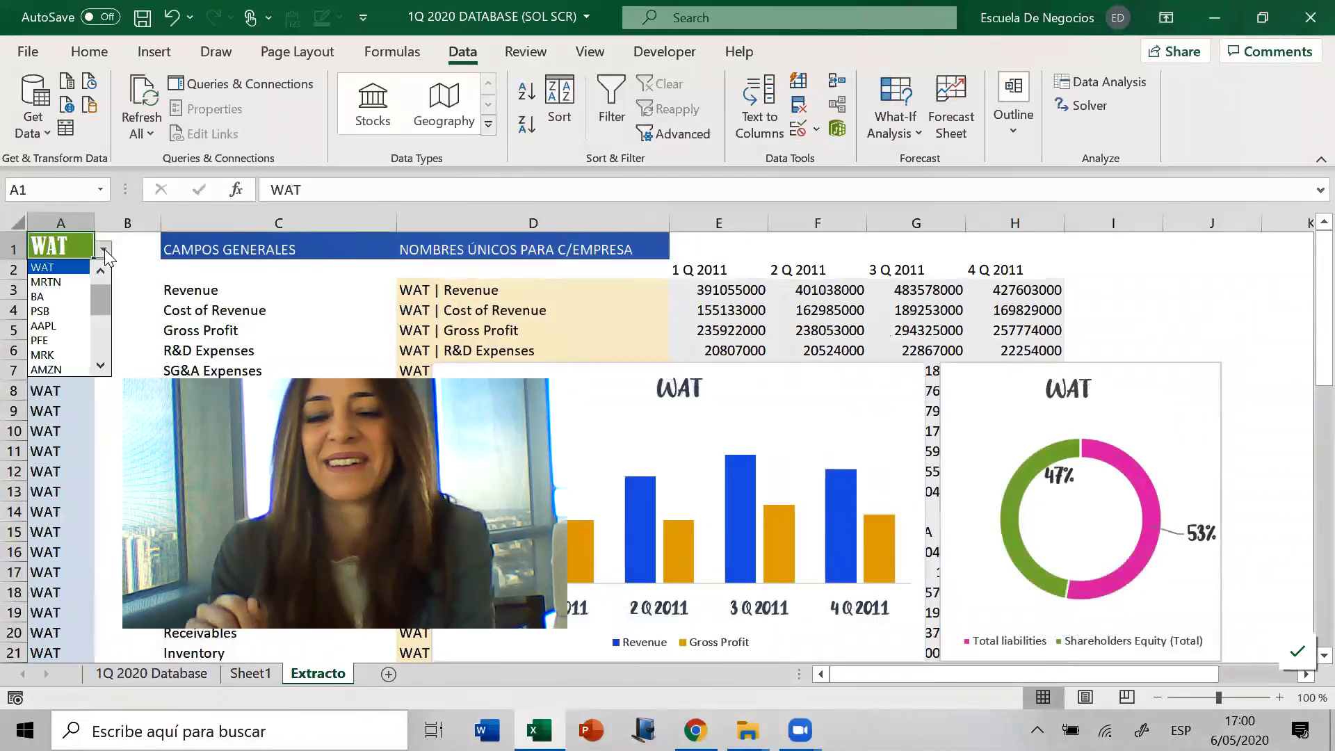
{"action": "left_click", "coordinate": [59, 298]}
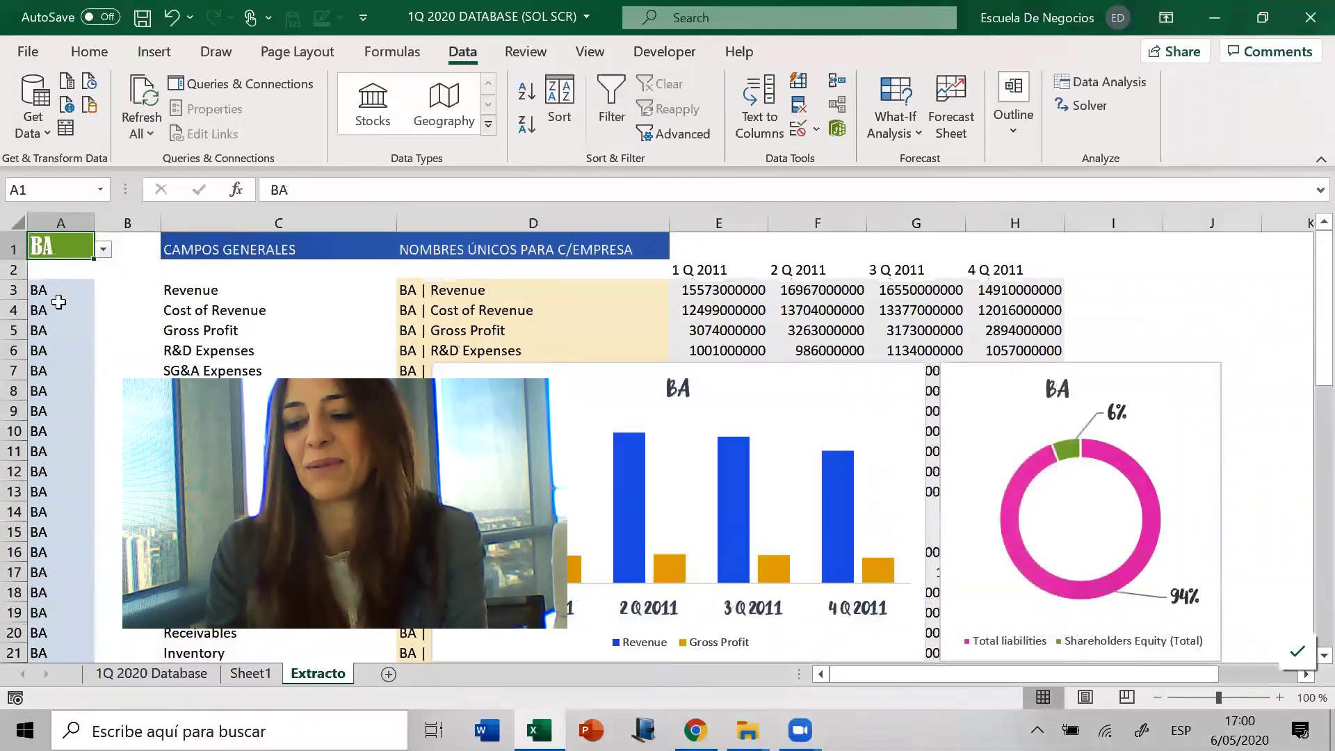
{"action": "left_click", "coordinate": [103, 249]}
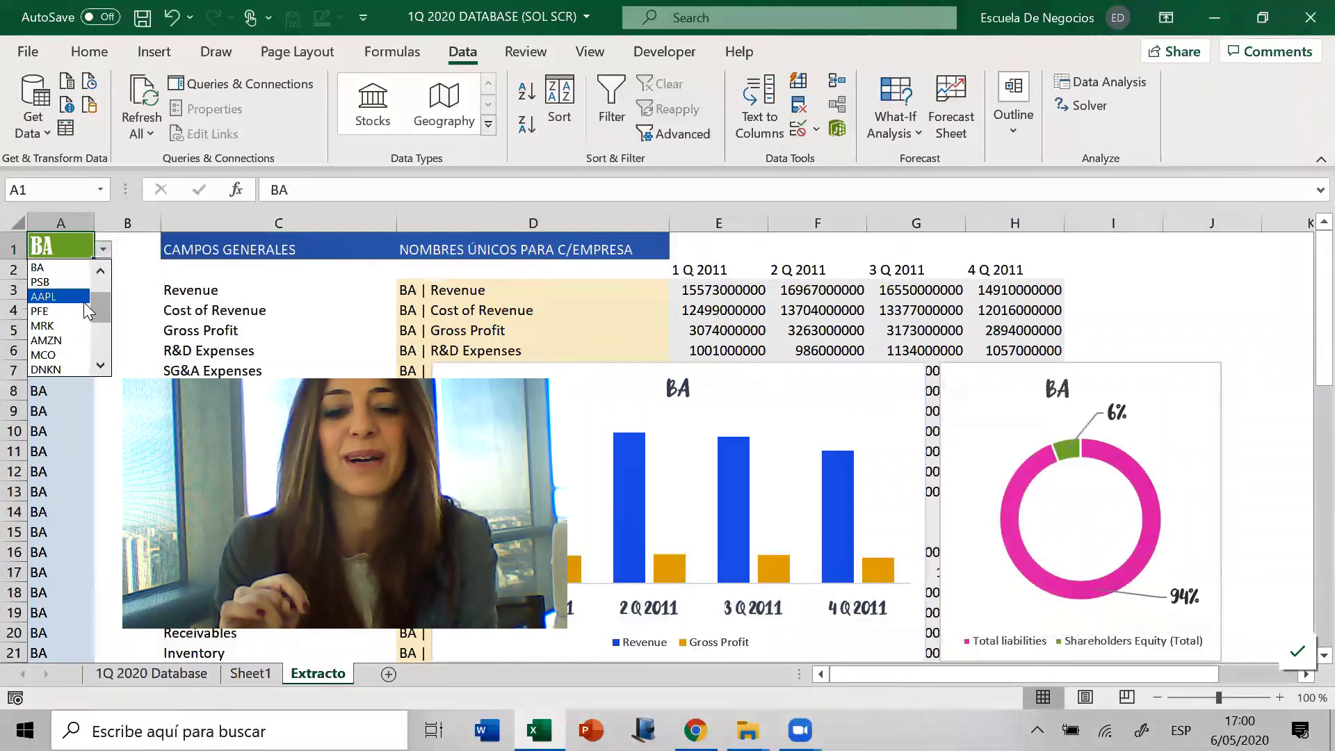
{"action": "left_click", "coordinate": [82, 310]}
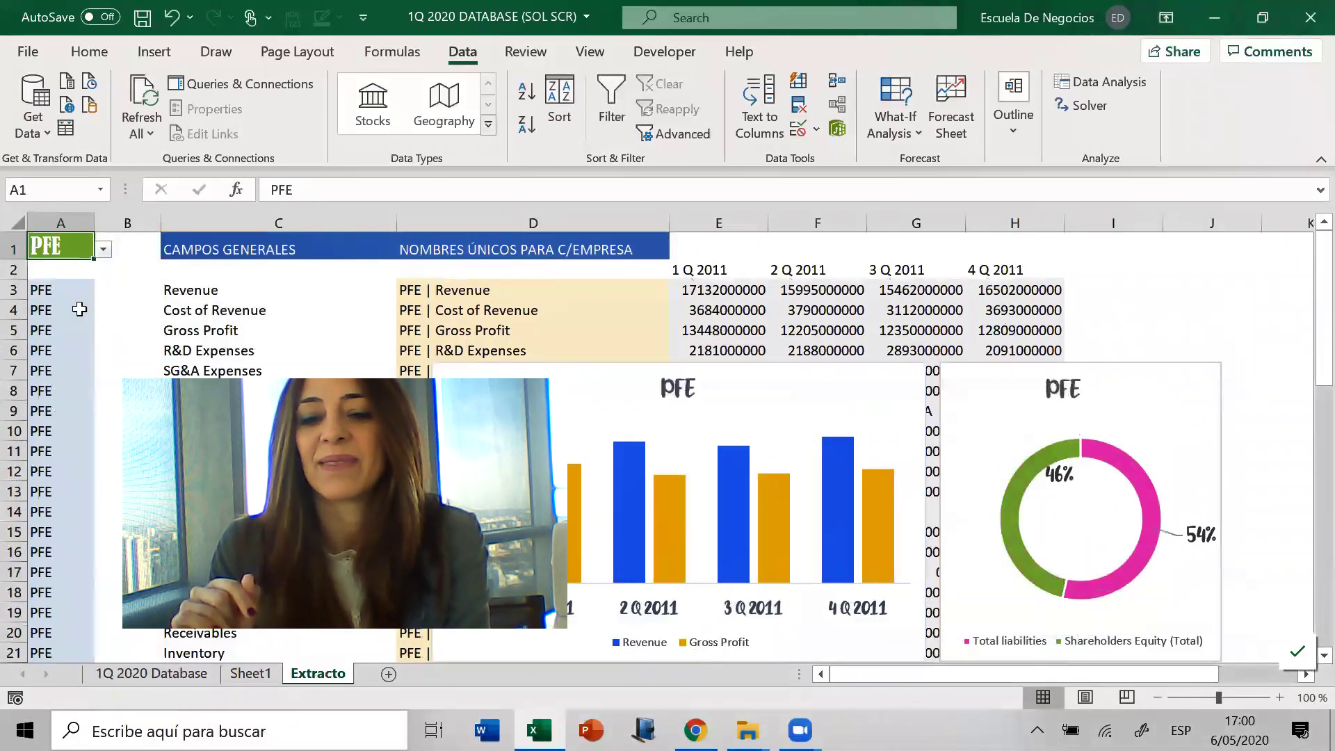
{"action": "left_click", "coordinate": [106, 254]}
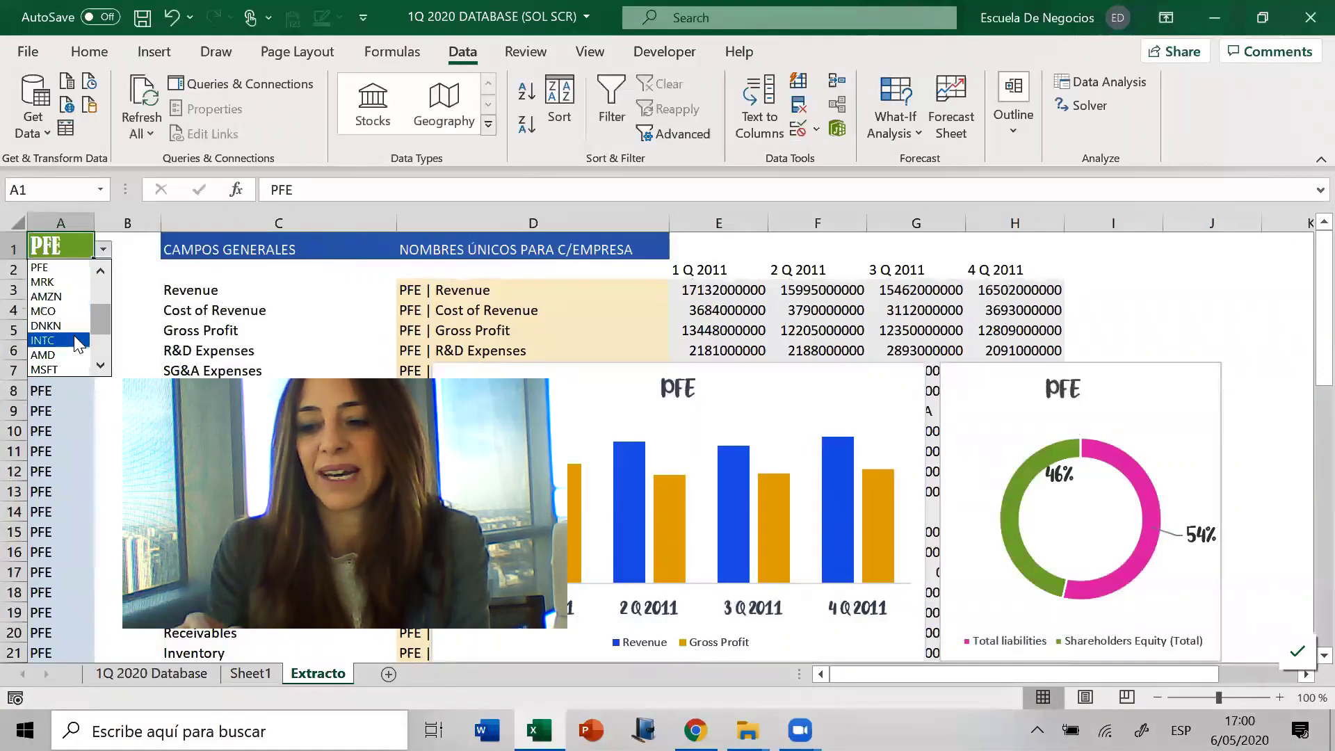
{"action": "left_click", "coordinate": [59, 340]}
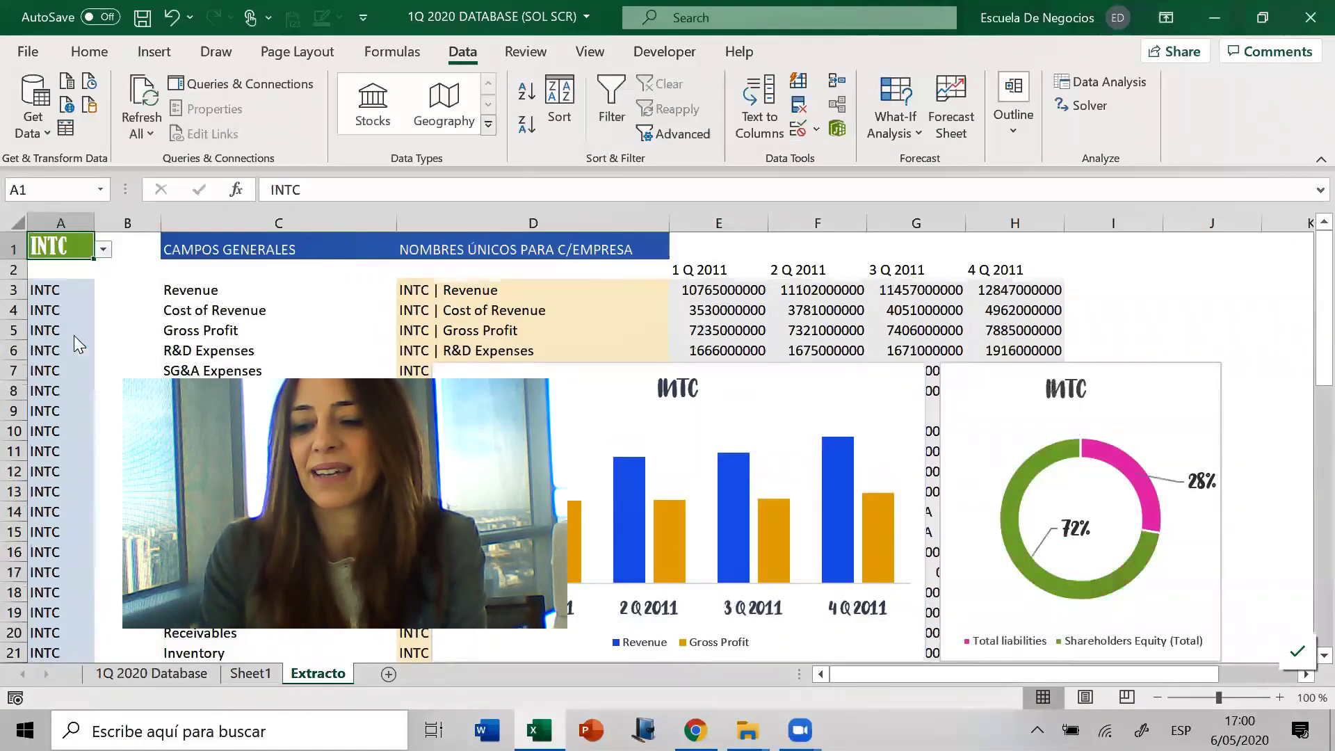
{"action": "left_click", "coordinate": [103, 250]}
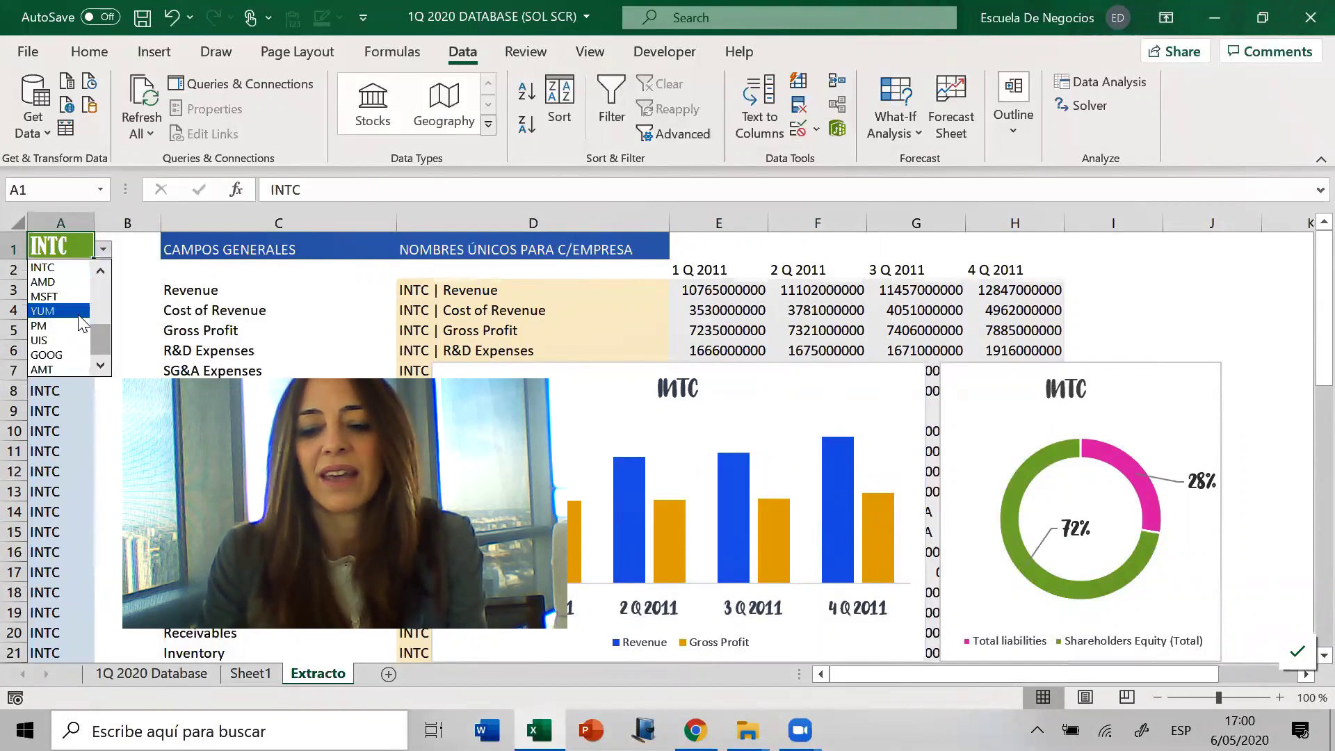
{"action": "left_click", "coordinate": [80, 314]}
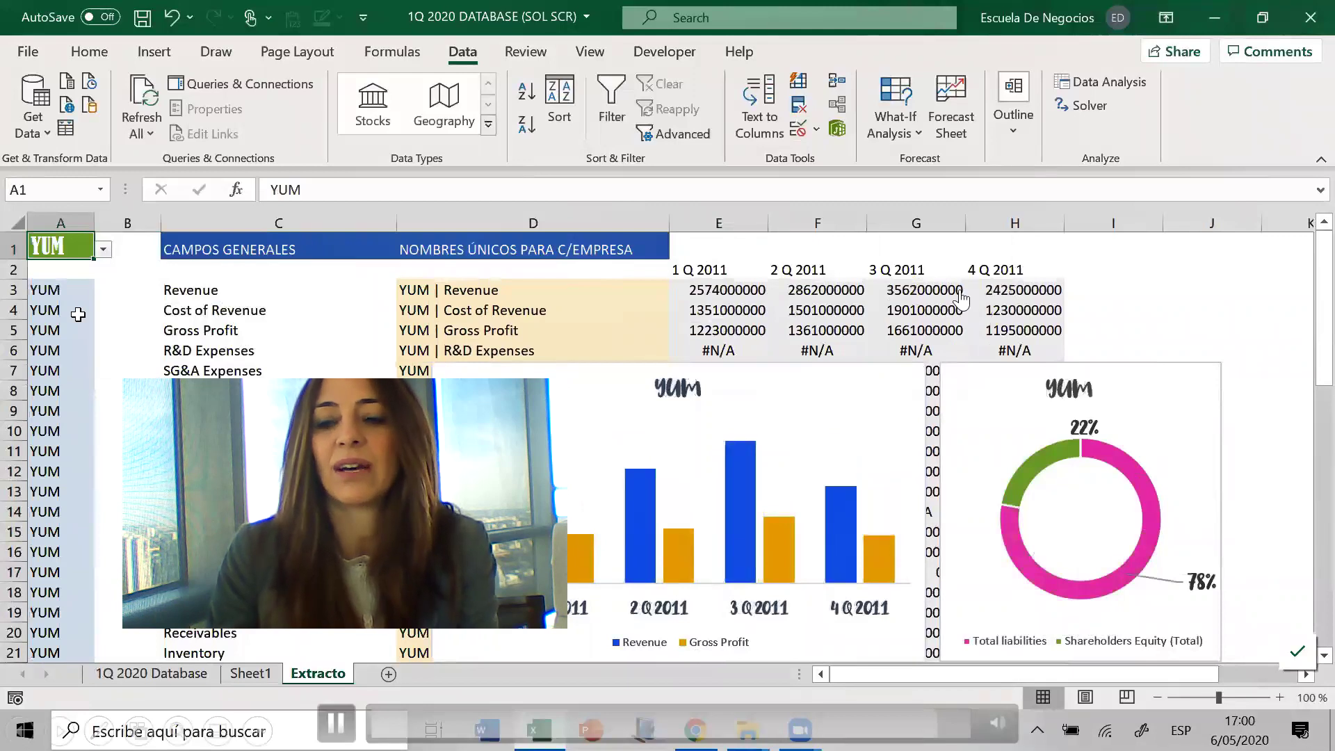
{"action": "key", "text": "Right"}
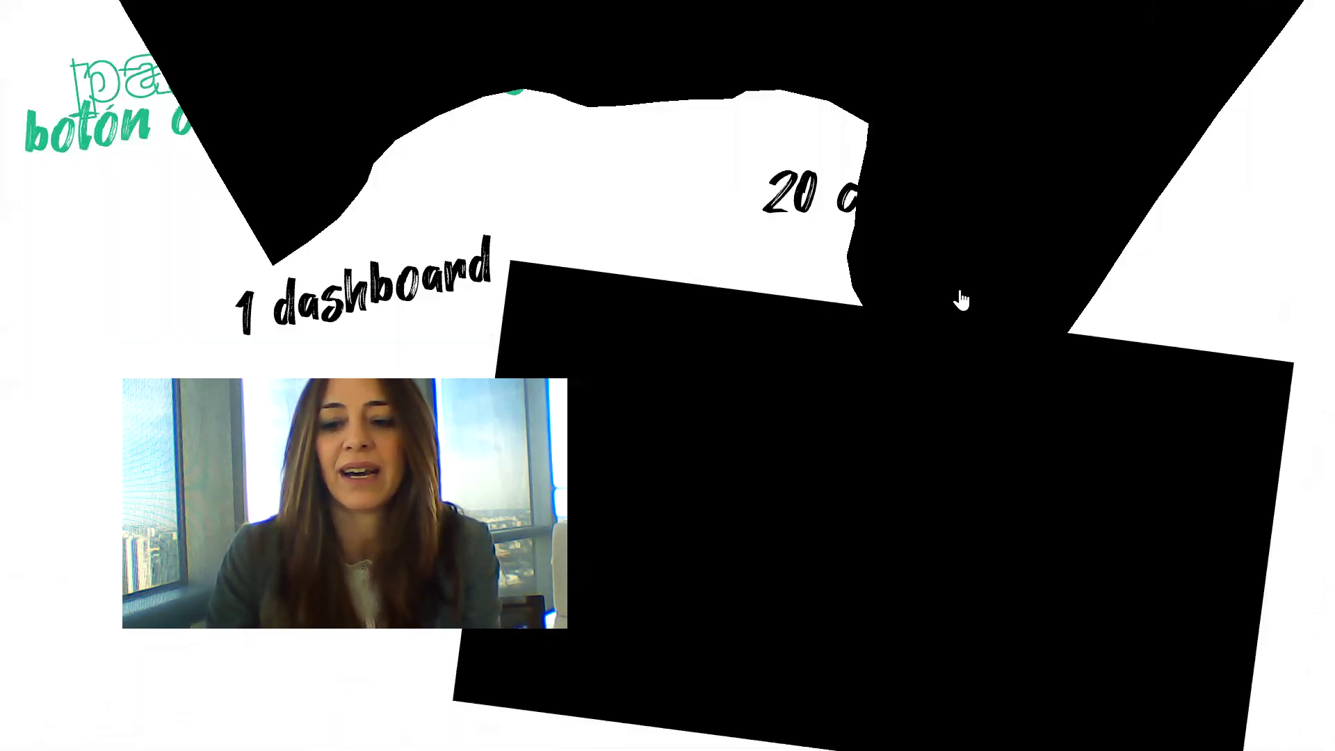